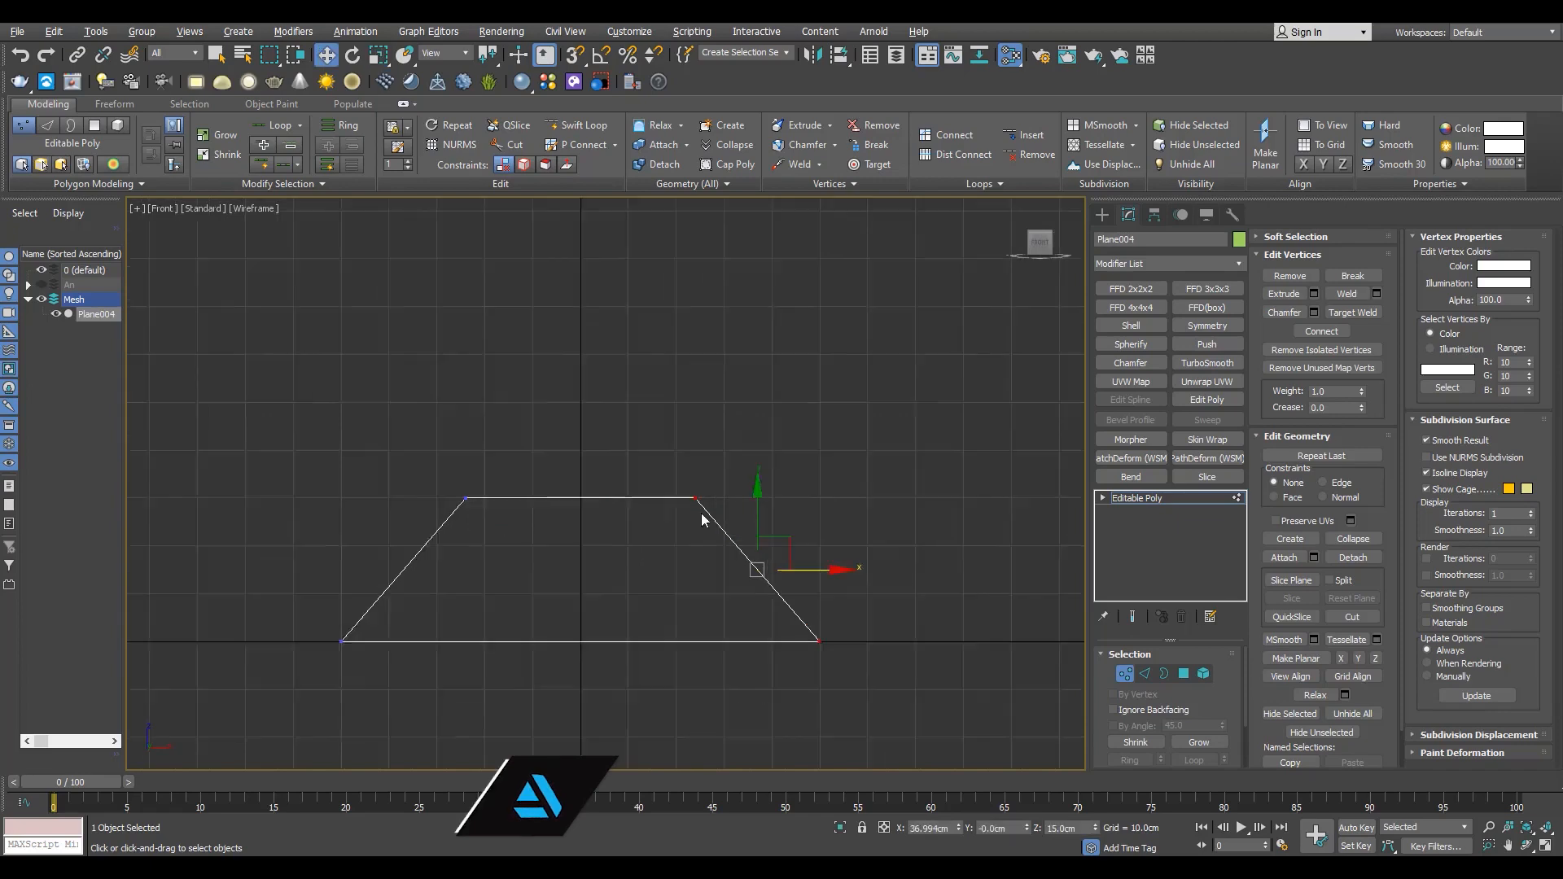
# - Snap the trapezoid's right and left vertex pairs to positions symmetric about the vertical centre axis
pyautogui.press('s')
pyautogui.moveTo(692, 491); pyautogui.dragTo(666, 492)
pyautogui.moveTo(435, 431); pyautogui.dragTo(244, 733)
pyautogui.moveTo(367, 492); pyautogui.dragTo(530, 492)
pyautogui.moveTo(415, 563); pyautogui.dragTo(396, 503)
pyautogui.scroll(2, 407, 497)
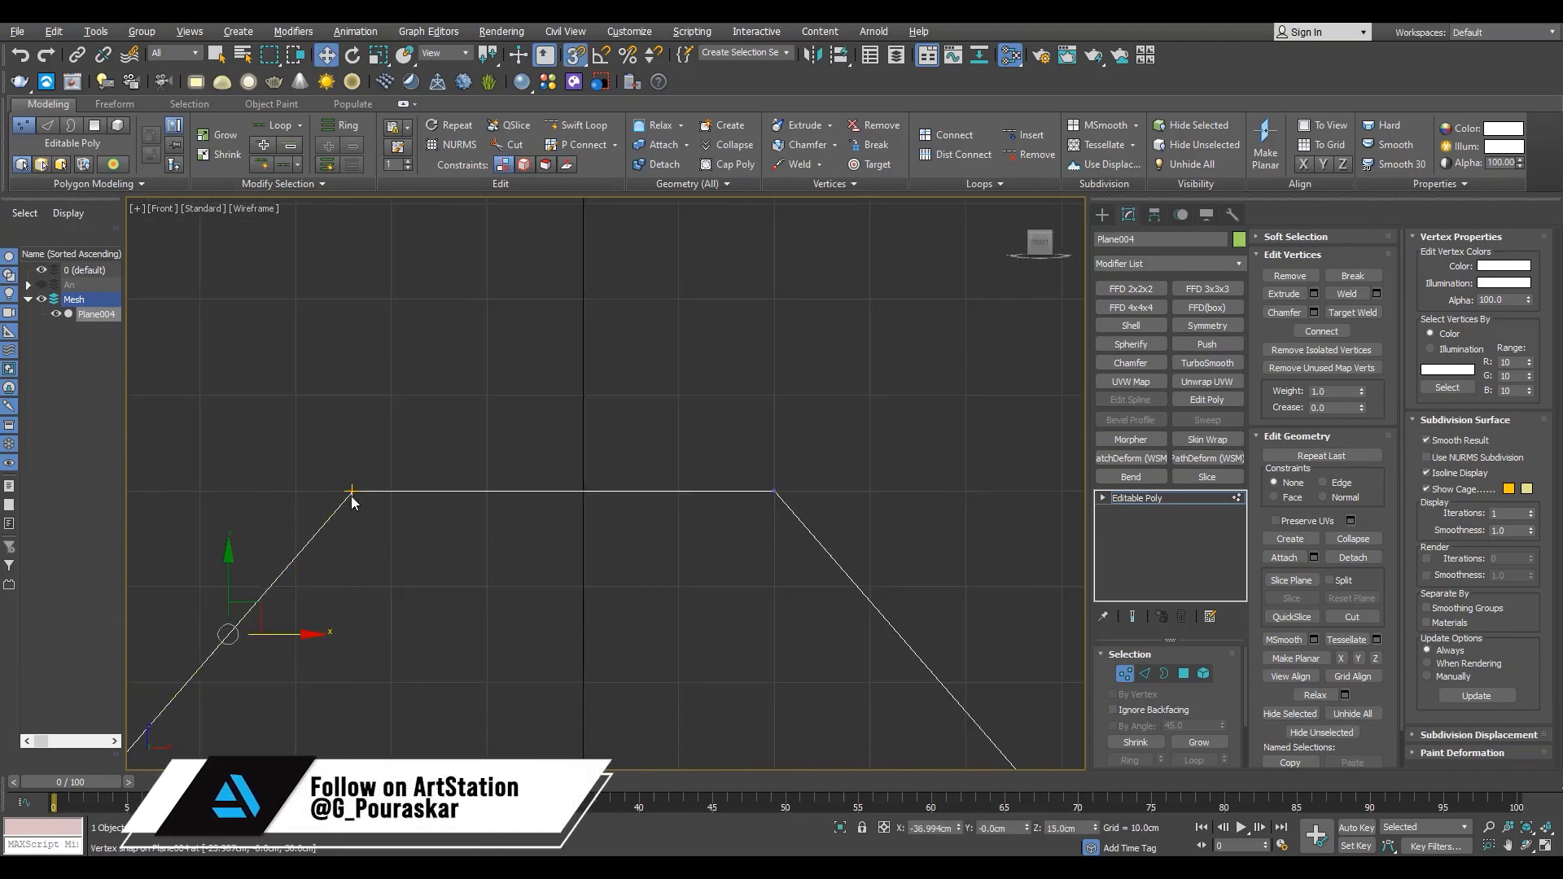
pyautogui.press('s')
# - Widen the trapezoid by scaling it to about 124% along X
pyautogui.scroll(-5, 411, 448)
pyautogui.moveTo(416, 464); pyautogui.dragTo(540, 503, button='middle')
pyautogui.click(1155, 501)
pyautogui.press('r')
pyautogui.moveTo(672, 593); pyautogui.dragTo(688, 592)
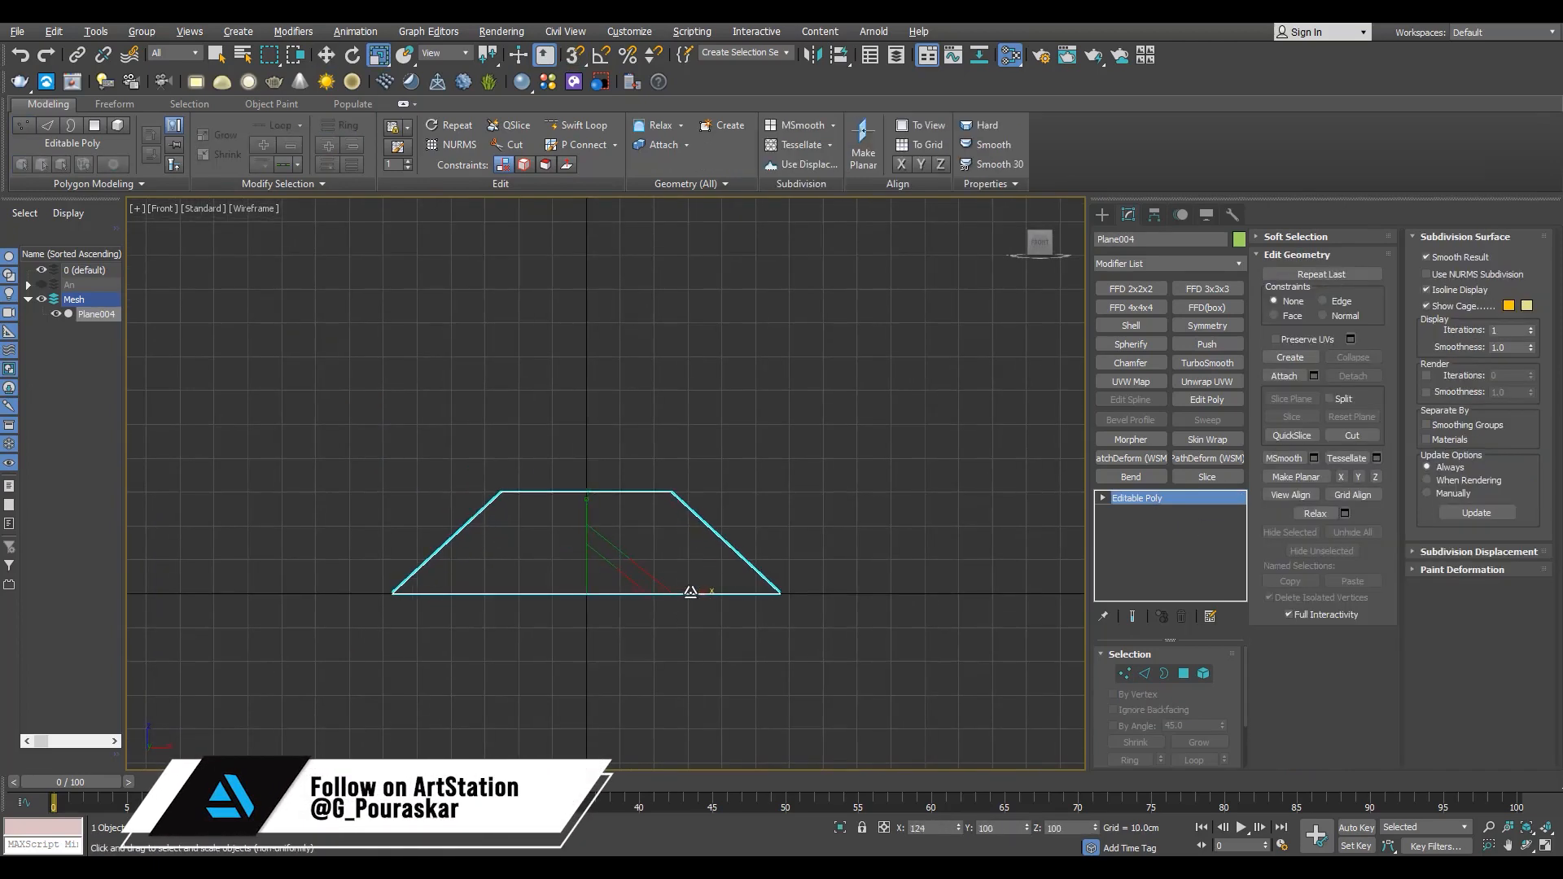
# - Extend the trapezoid's bottom edge 60 cm straight down to add a rectangular face below it
pyautogui.press('w')
pyautogui.press('2')
pyautogui.scroll(-2, 592, 522)
pyautogui.moveTo(592, 522); pyautogui.dragTo(617, 452, button='middle')
pyautogui.keyDown('shift'); pyautogui.moveTo(641, 578); pyautogui.dragTo(639, 587); pyautogui.keyUp('shift')
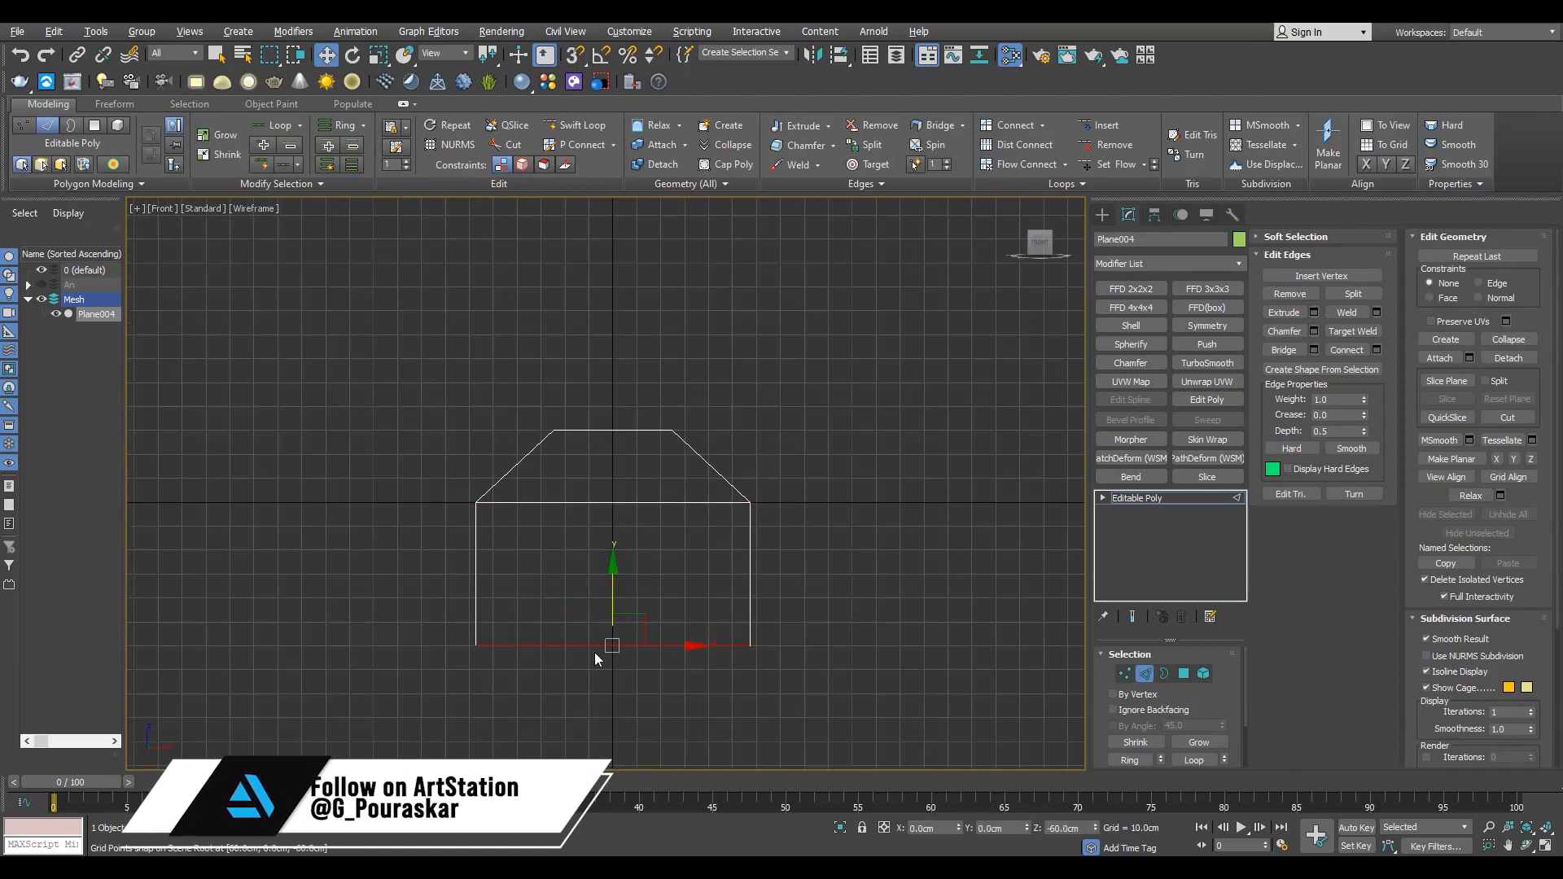
# - In Perspective view, raise the whole profile to Z 60 cm so its bottom edge snaps to the ground grid
pyautogui.hotkey('alt', 'w')
pyautogui.middleClick(915, 594)
pyautogui.hotkey('alt', 'w')
pyautogui.keyDown('alt'); pyautogui.moveTo(915, 594); pyautogui.dragTo(978, 570, button='middle'); pyautogui.keyUp('alt')
pyautogui.click(1150, 500)
pyautogui.scroll(-5, 781, 489)
pyautogui.keyDown('alt'); pyautogui.moveTo(782, 489); pyautogui.dragTo(721, 461, button='middle'); pyautogui.keyUp('alt')
pyautogui.moveTo(721, 461); pyautogui.dragTo(721, 328)
pyautogui.scroll(3, 709, 407)
pyautogui.press('s')
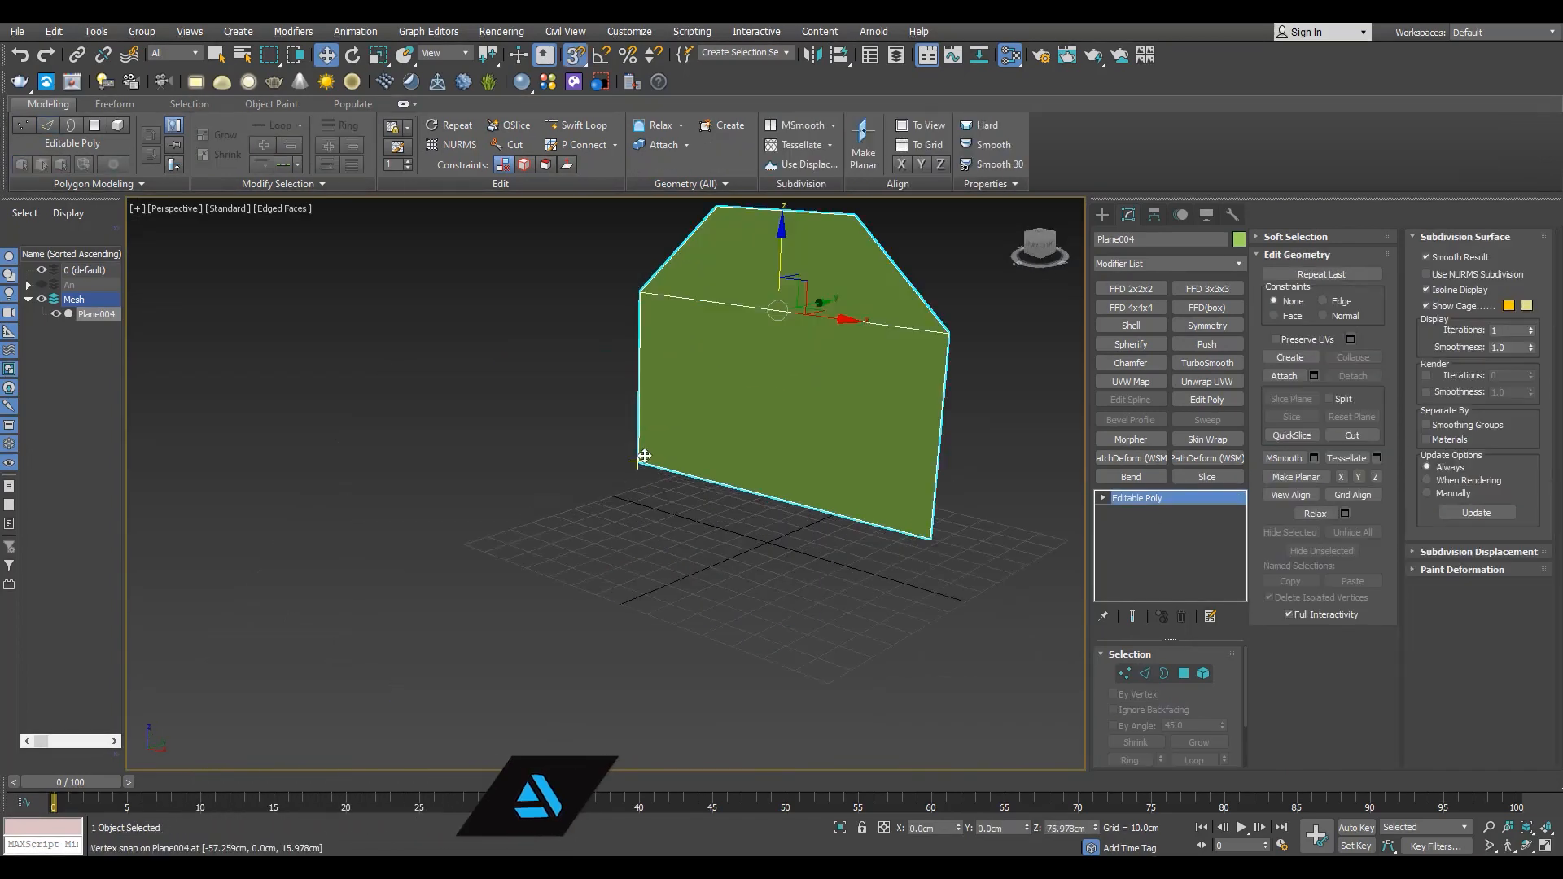
pyautogui.moveTo(641, 461); pyautogui.dragTo(652, 521)
# - Set the profile's object colour to black
pyautogui.scroll(-5, 662, 530)
pyautogui.keyDown('alt'); pyautogui.moveTo(663, 530); pyautogui.dragTo(630, 595, button='middle'); pyautogui.keyUp('alt')
pyautogui.click(1238, 239)
pyautogui.click(907, 477)
pyautogui.click(873, 528)
# - Reset the profile's XForm and convert it back to an Editable Poly
pyautogui.click(1233, 215)
pyautogui.click(1162, 416)
pyautogui.click(1175, 513)
pyautogui.rightClick(594, 367)
pyautogui.click(701, 551)
# - In Top view, copy the profile to about X 89 cm, Y 183 cm
pyautogui.press('2')
pyautogui.press('6')
pyautogui.press('t')
pyautogui.click(653, 625)
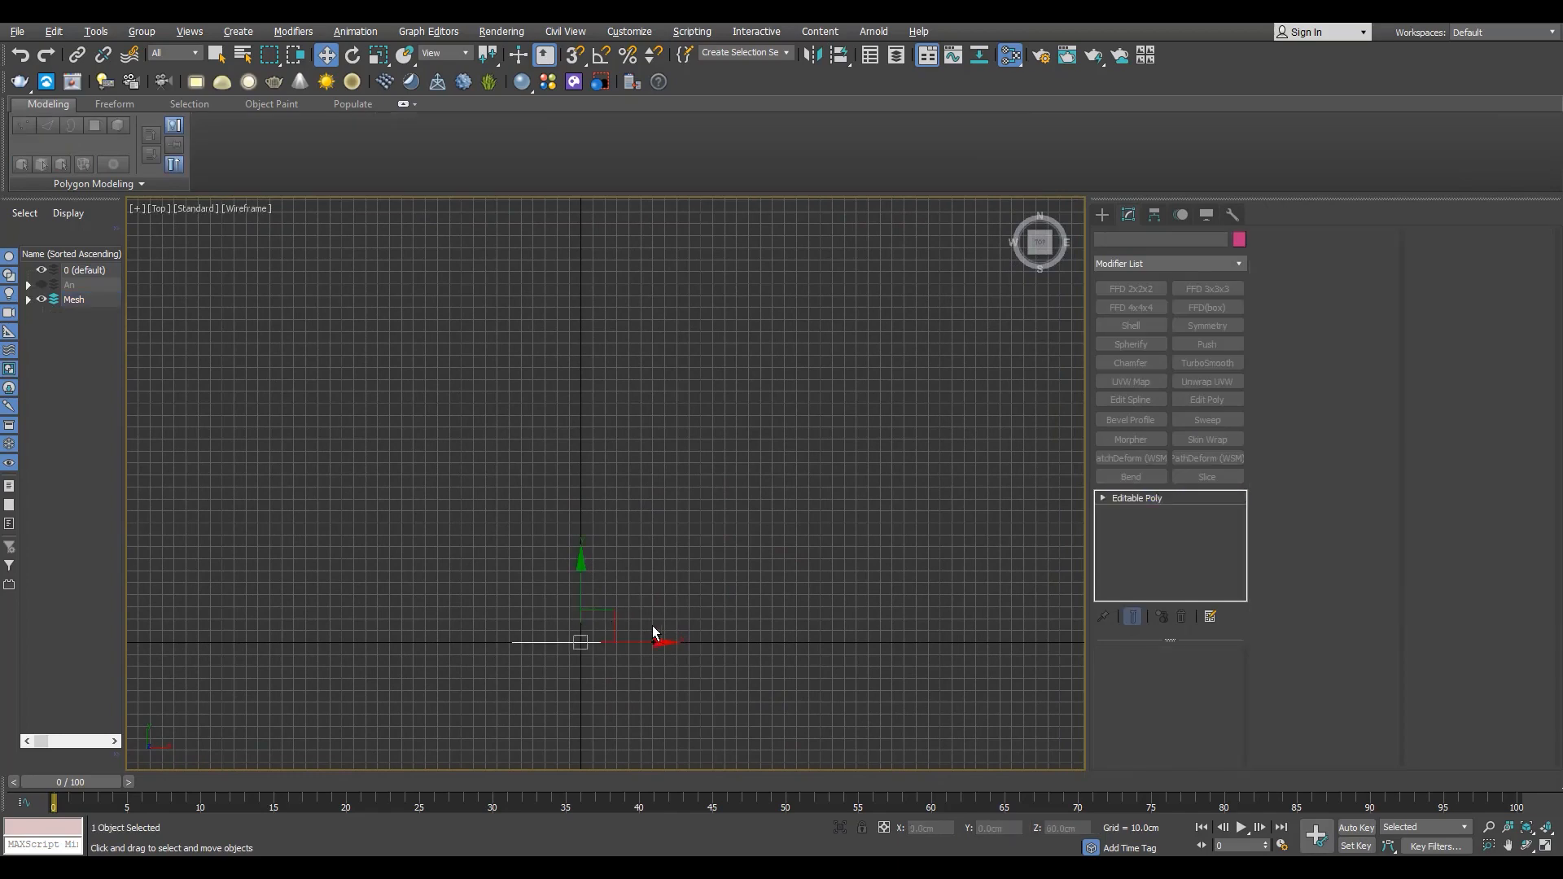
pyautogui.click(638, 641)
pyautogui.keyDown('shift'); pyautogui.moveTo(615, 613); pyautogui.dragTo(719, 398); pyautogui.keyUp('shift')
pyautogui.press('Return')
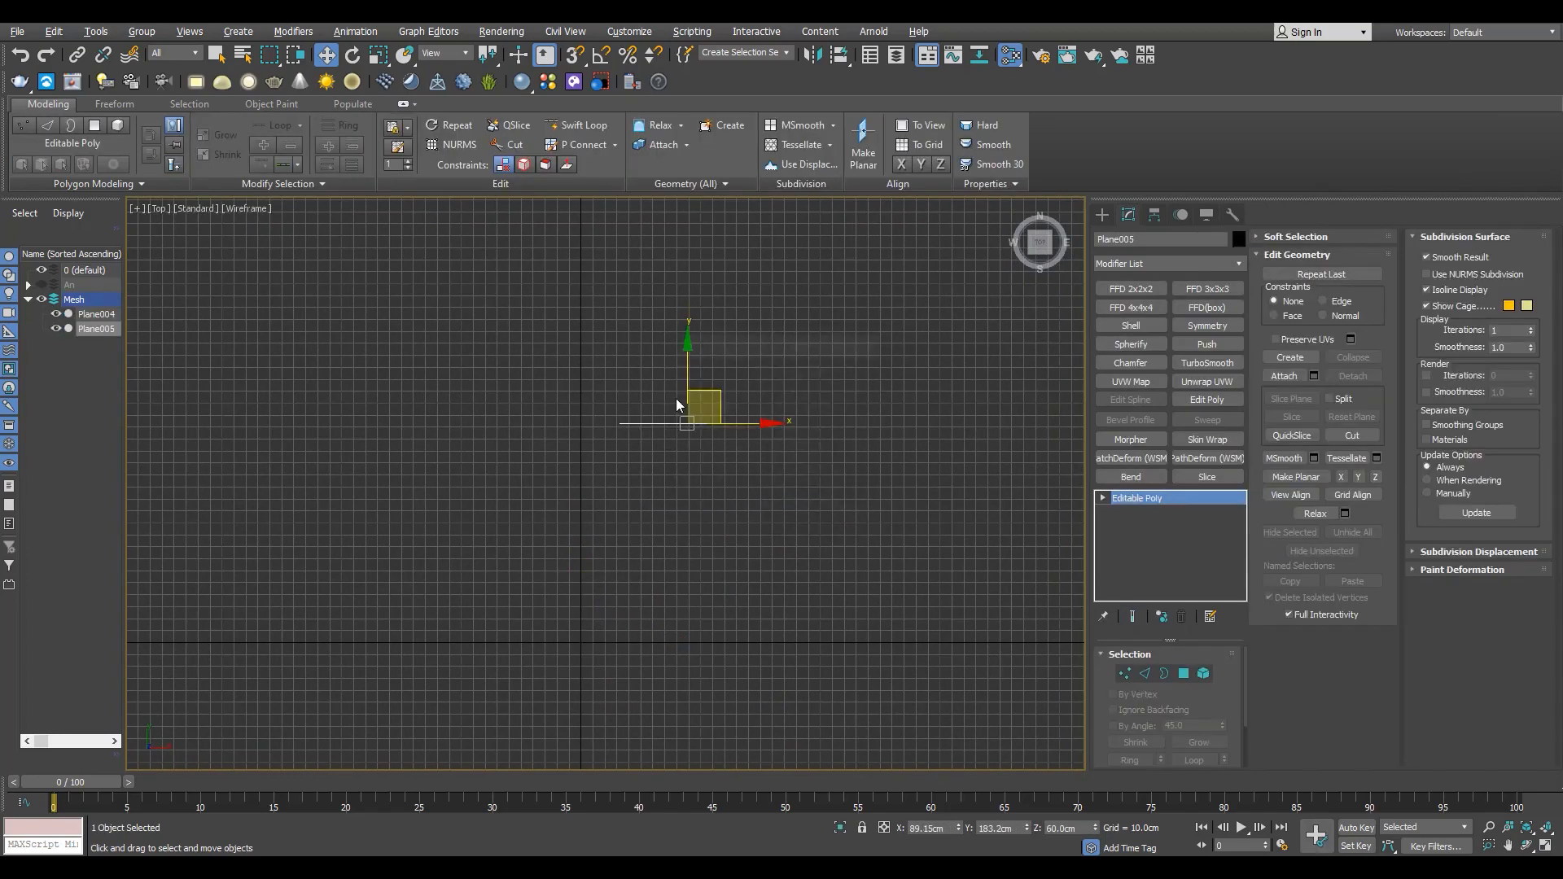
# - Snap the copied profile to Y 180 cm and check its placement in Perspective view
pyautogui.press('s')
pyautogui.hotkey('alt', 'w')
pyautogui.middleClick(818, 665)
pyautogui.hotkey('alt', 'w')
pyautogui.keyDown('alt'); pyautogui.moveTo(782, 660); pyautogui.dragTo(639, 647, button='middle'); pyautogui.keyUp('alt')
pyautogui.scroll(-3, 618, 630)
pyautogui.hotkey('alt', 'w')
pyautogui.middleClick(379, 378)
pyautogui.hotkey('alt', 'w')
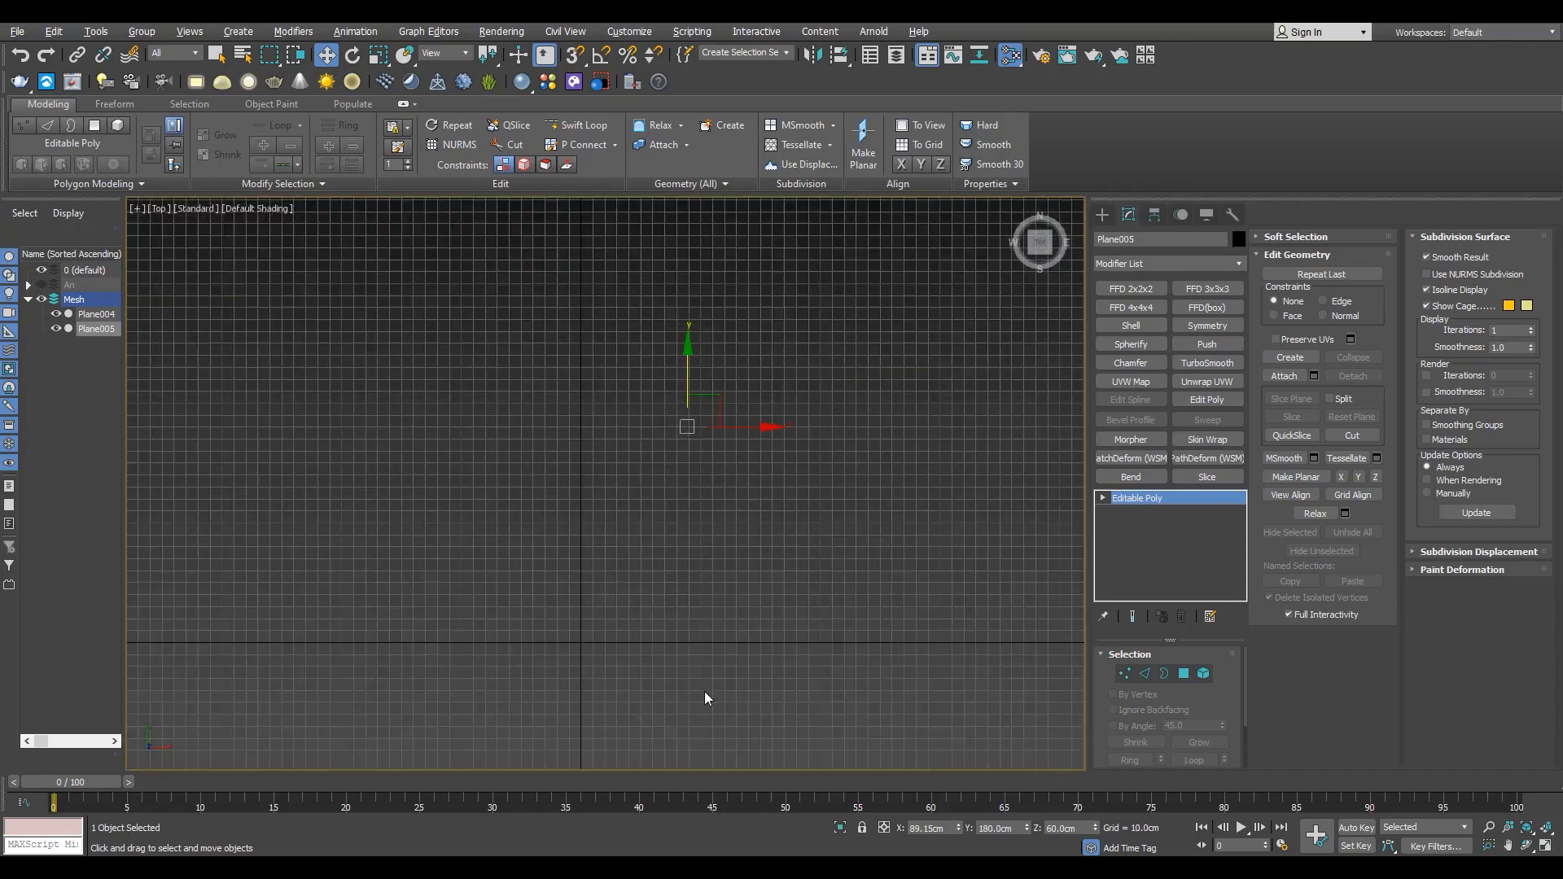
# - Attach the copied profile to the original one and split the original's faces with a vertical centre edge
pyautogui.click(769, 685)
pyautogui.press('p')
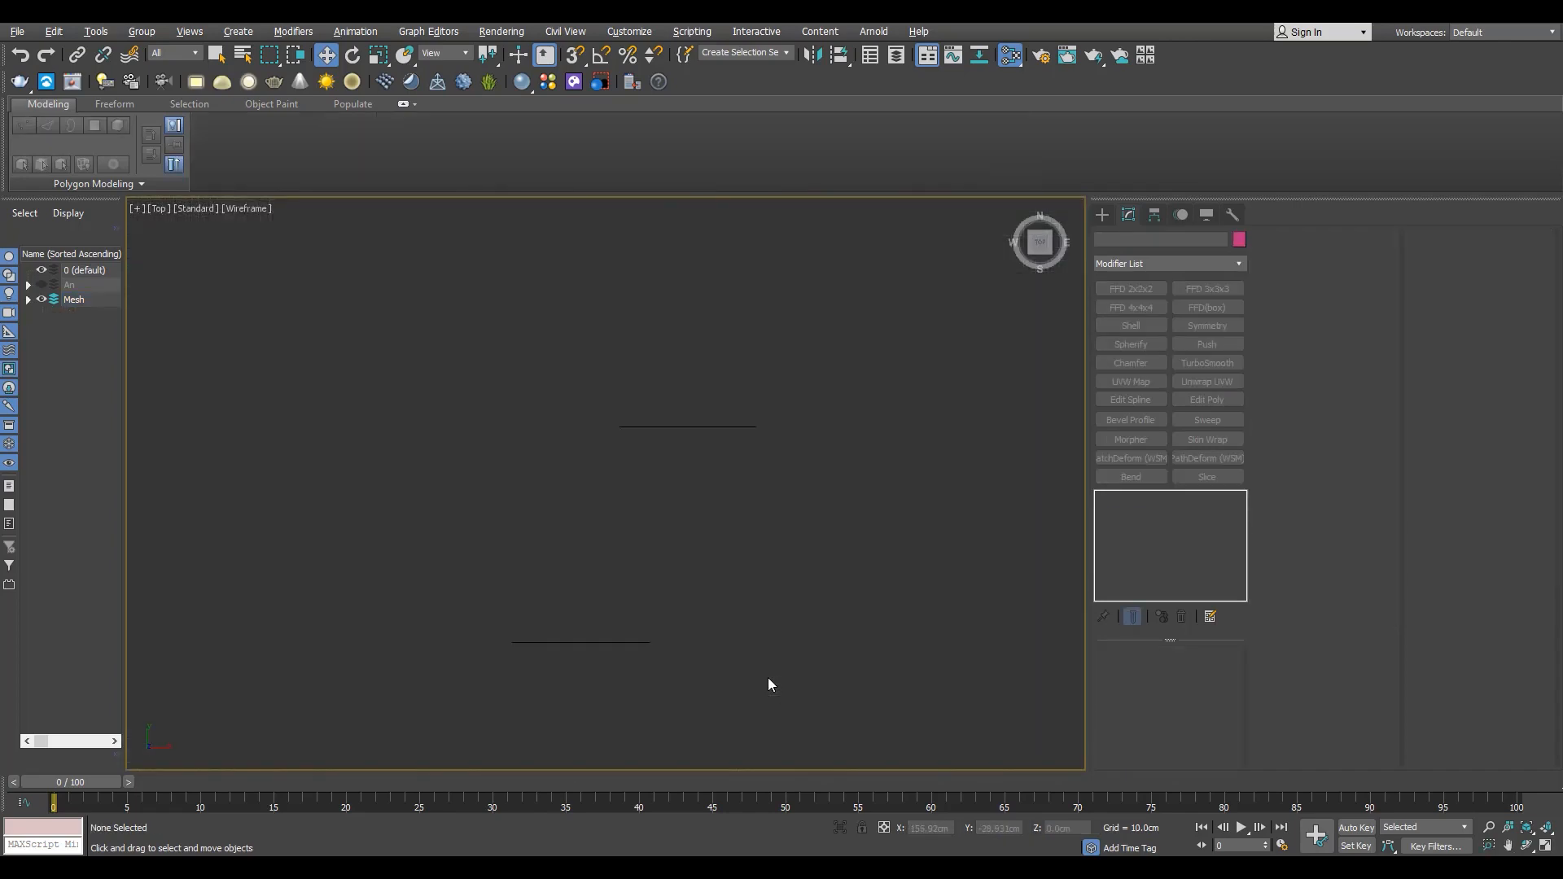
pyautogui.keyDown('alt'); pyautogui.moveTo(769, 684); pyautogui.dragTo(708, 579, button='middle'); pyautogui.keyUp('alt')
pyautogui.click(598, 617)
pyautogui.keyDown('alt'); pyautogui.moveTo(600, 617); pyautogui.dragTo(644, 623, button='middle'); pyautogui.keyUp('alt')
pyautogui.press('2')
pyautogui.click(742, 540)
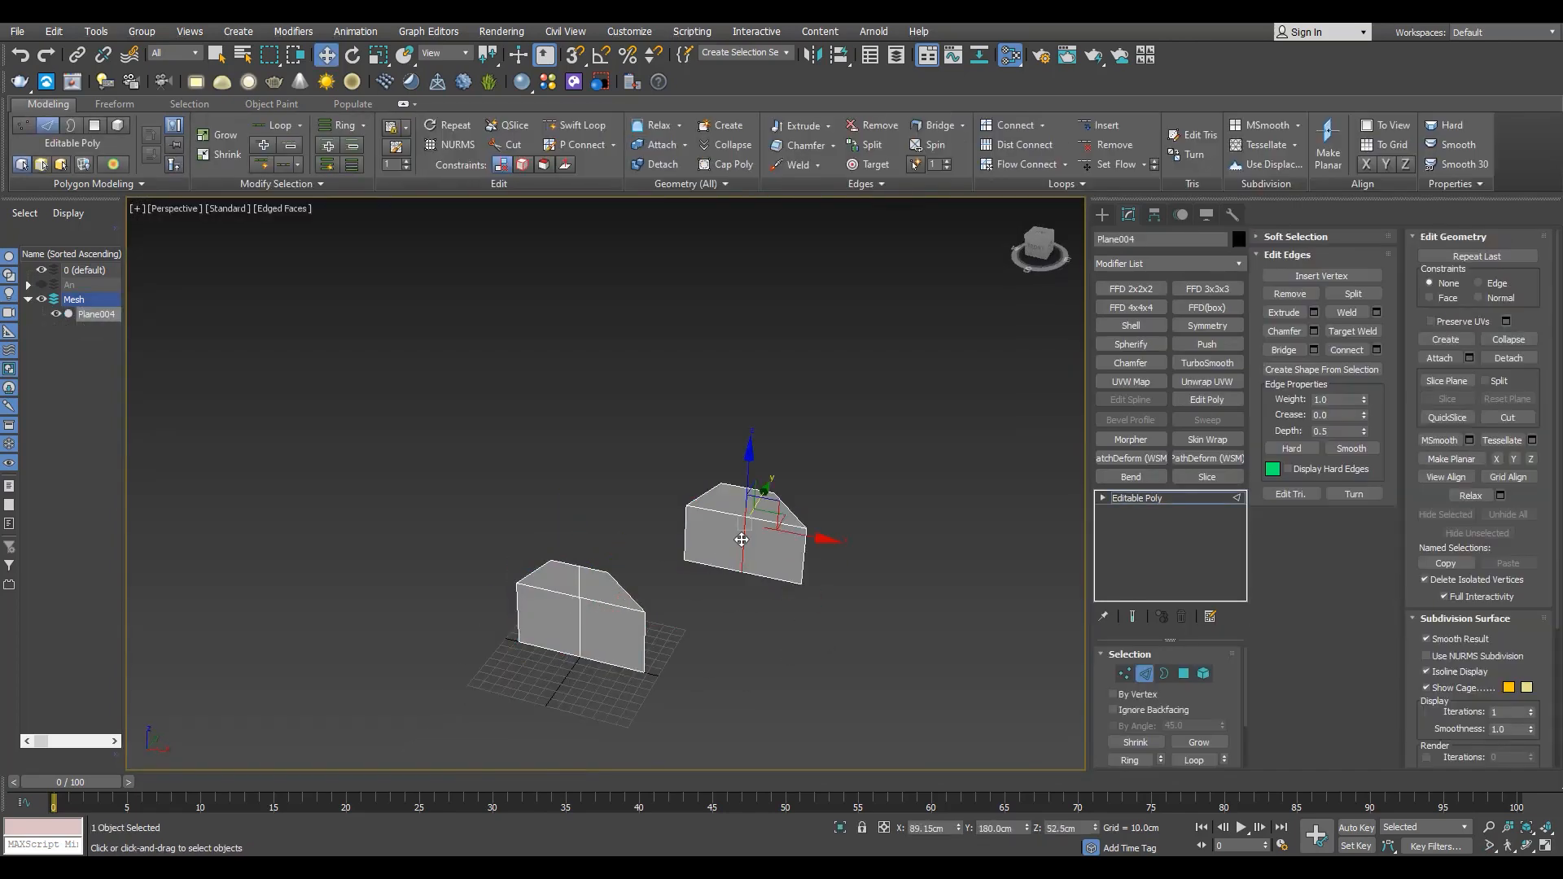
# - Try to bridge the right half of the original profile's top edge to the copied profile's top edge
pyautogui.scroll(3, 603, 571)
pyautogui.click(604, 573)
pyautogui.click(1290, 350)
pyautogui.hotkey('ctrl', 'z')
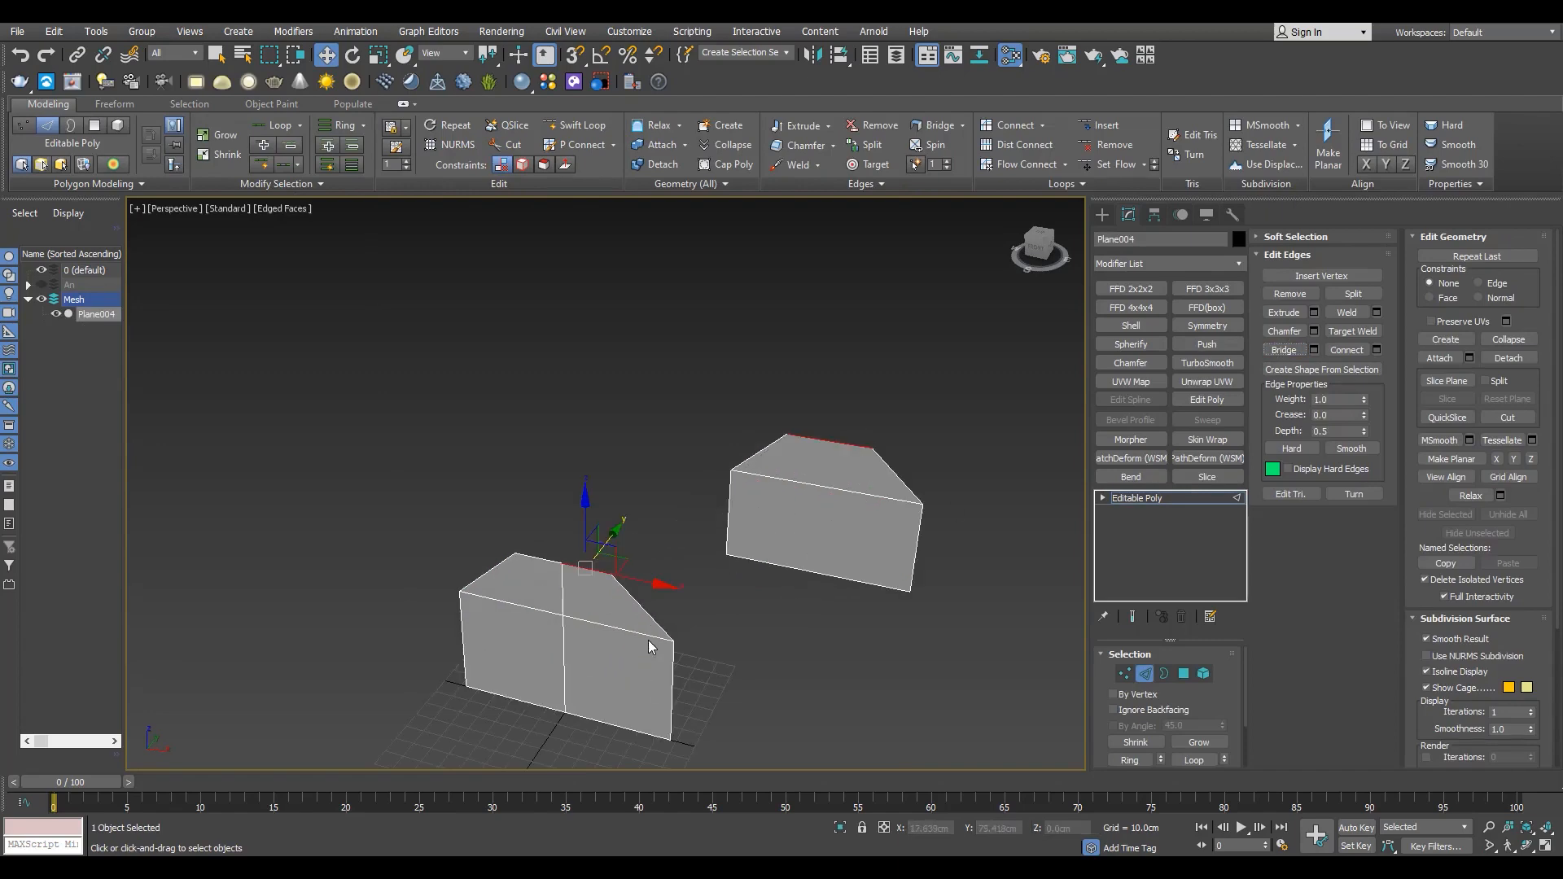
# - Flip the polygons of the copied profile so that its faces point the opposite way
pyautogui.press('4')
pyautogui.hotkey('ctrl', 'z')
pyautogui.hotkey('ctrl', 'z')
pyautogui.moveTo(857, 502)
pyautogui.mouseDown()
pyautogui.moveTo(908, 438)
pyautogui.moveTo(847, 521)
pyautogui.mouseUp()
pyautogui.click(1359, 334)
# - Bridge the top, slanted and right vertical edges of the original profile to the matching edges of the copied profile
pyautogui.press('2')
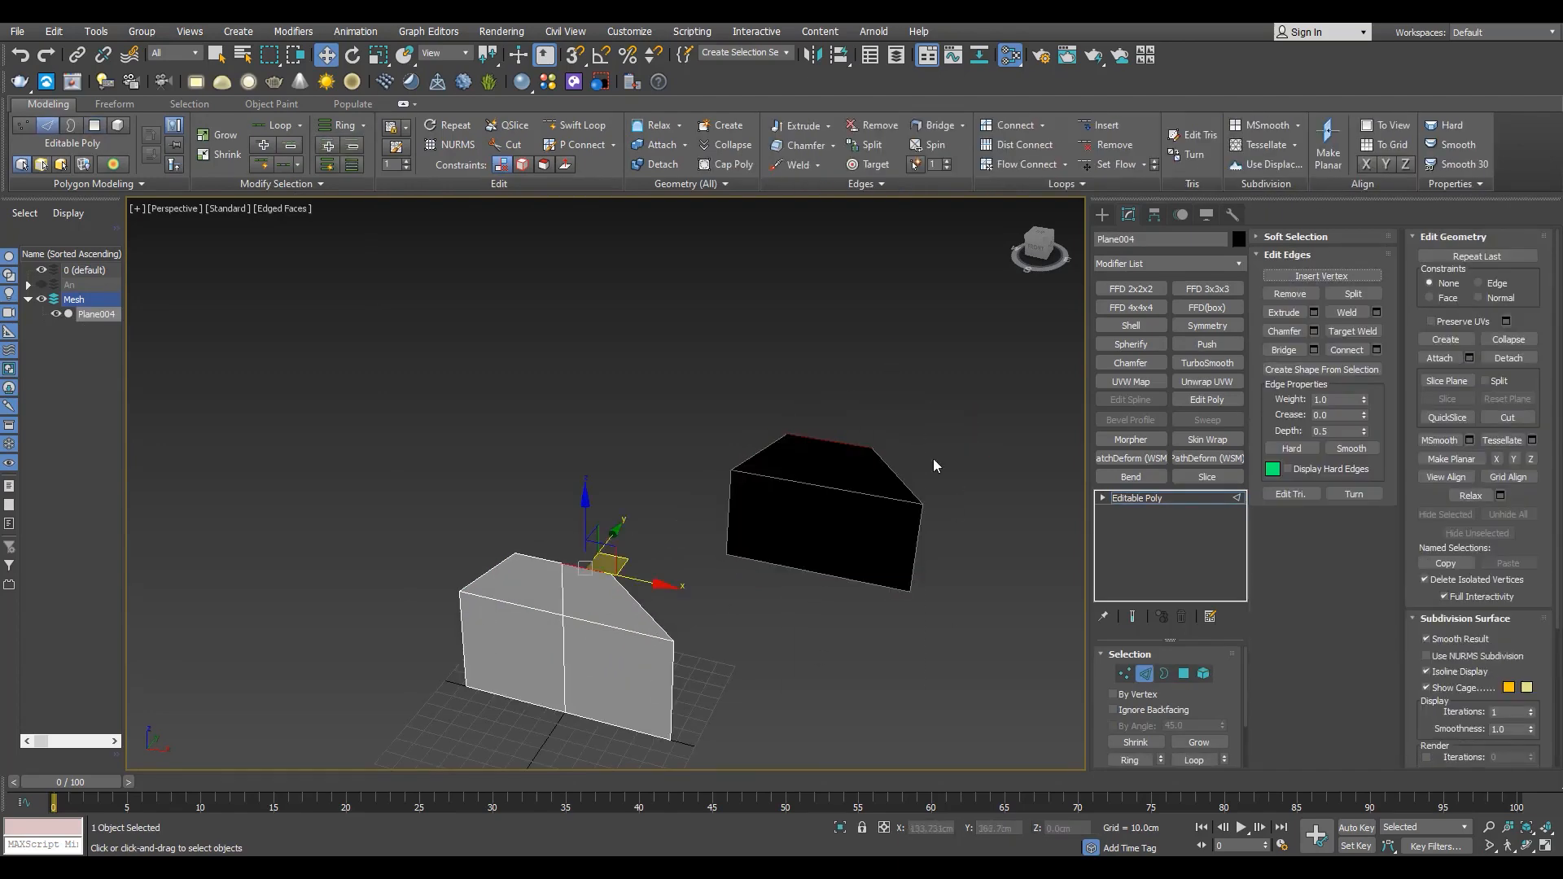
pyautogui.click(1286, 351)
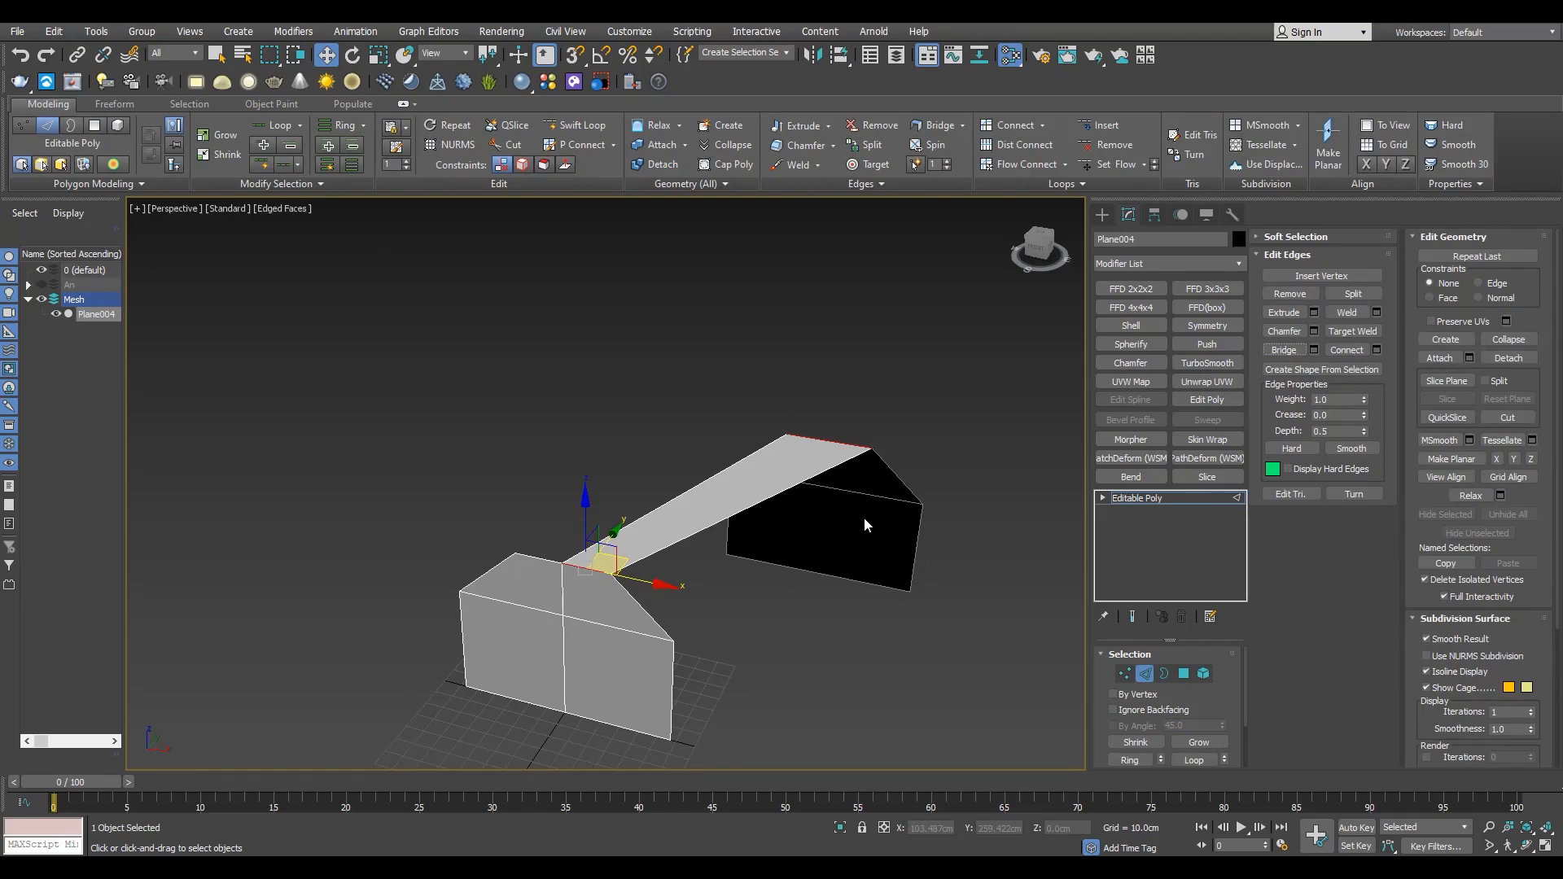
pyautogui.click(642, 608)
pyautogui.keyDown('ctrl'); pyautogui.click(898, 477); pyautogui.keyUp('ctrl')
pyautogui.click(1287, 349)
pyautogui.click(673, 692)
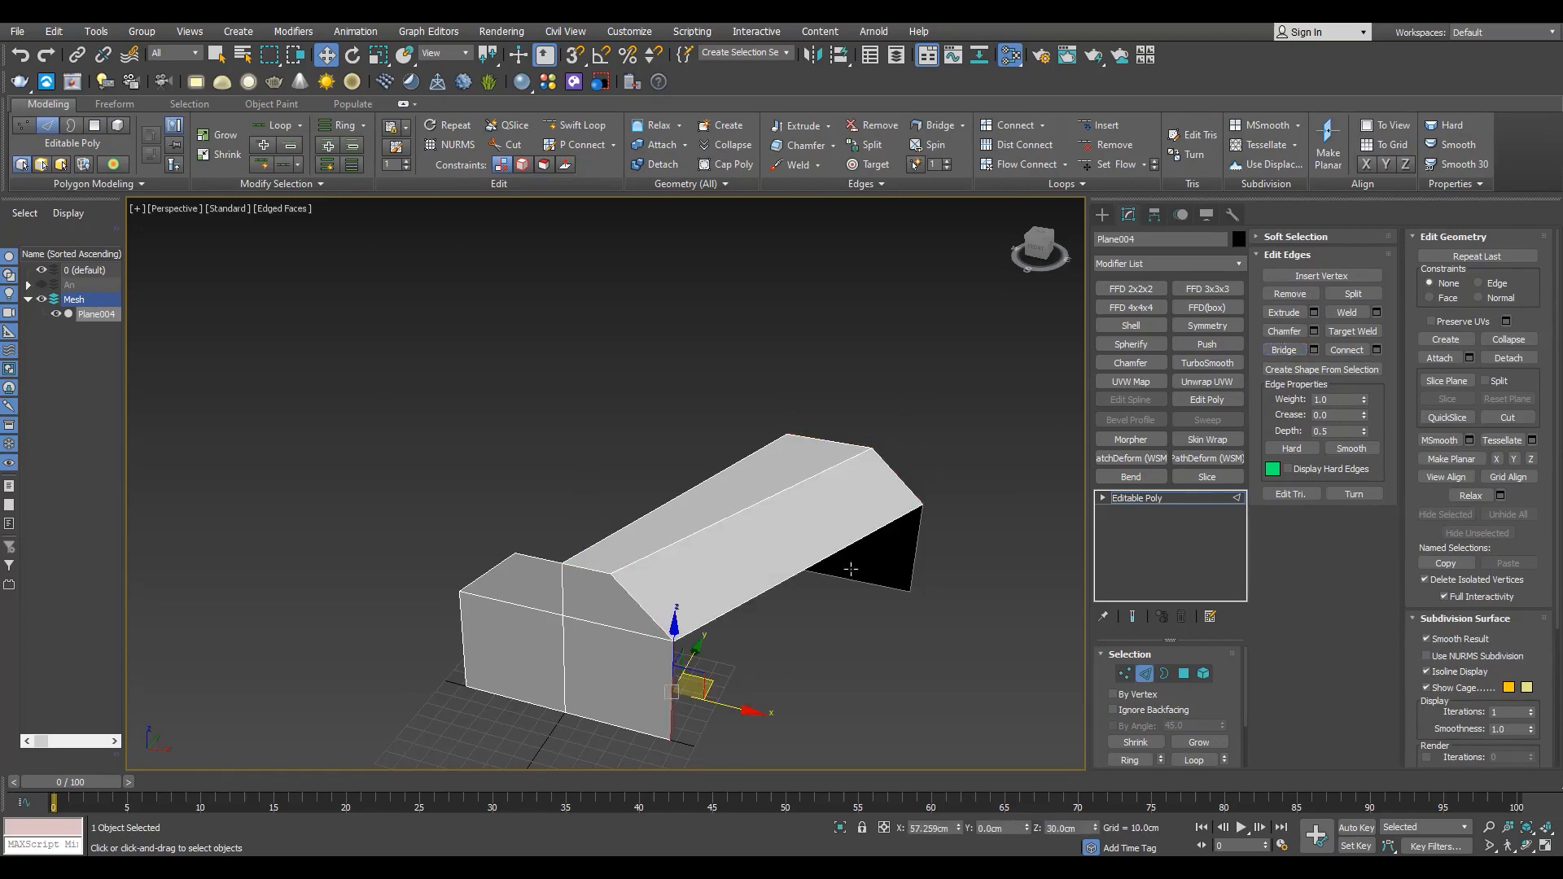
pyautogui.click(1287, 351)
pyautogui.keyDown('alt'); pyautogui.moveTo(598, 604); pyautogui.dragTo(671, 613, button='middle'); pyautogui.keyUp('alt')
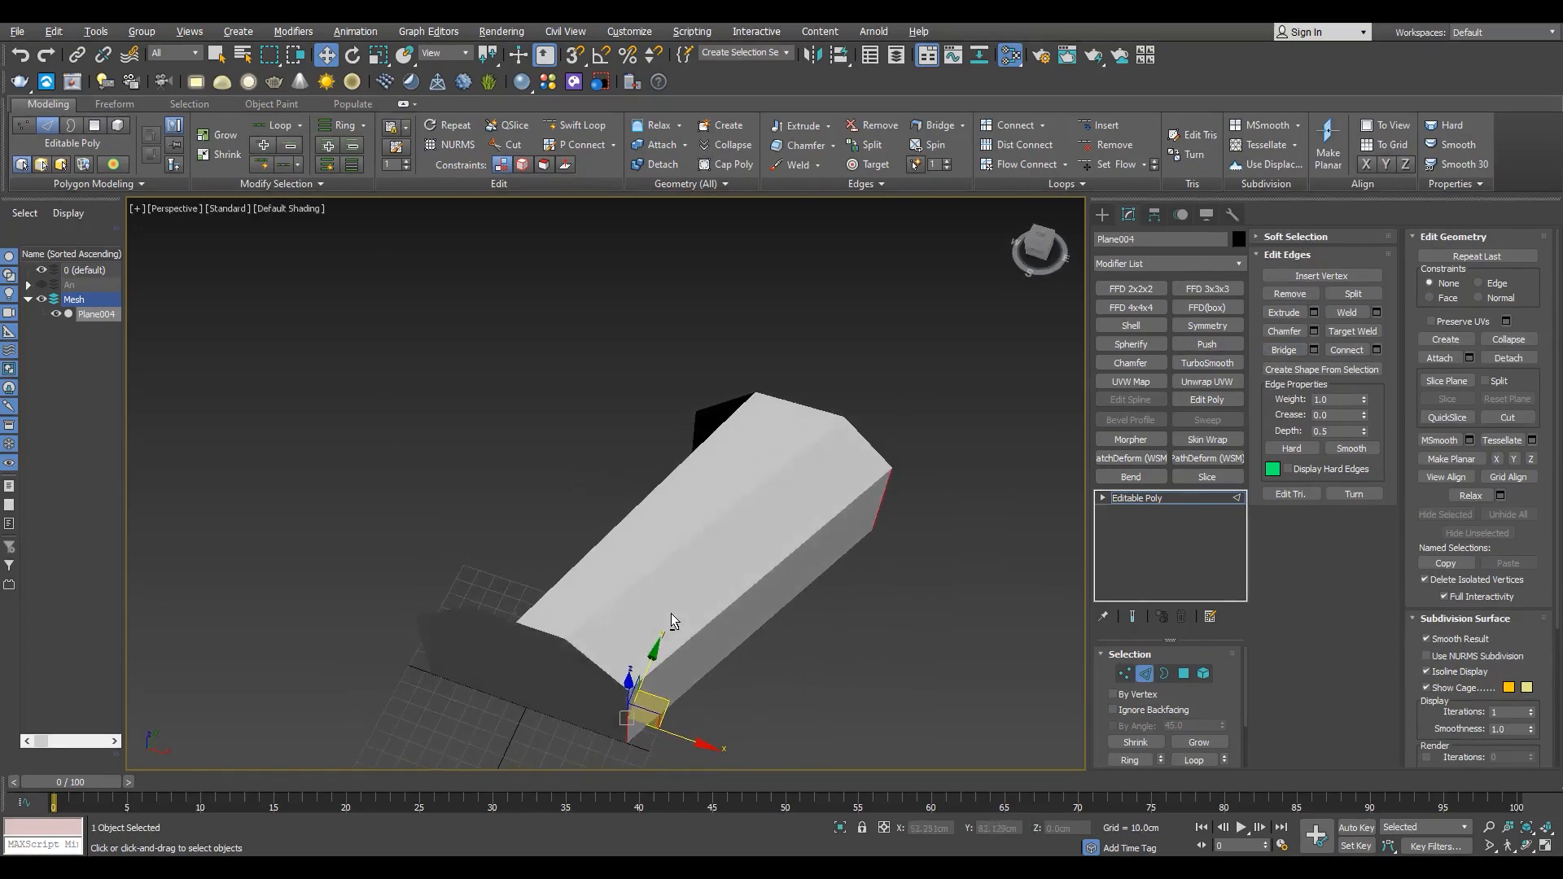
# - In Top view, move the copied profile's vertices toward the centre axis and snap them to about X 77.26 cm
pyautogui.press('t')
pyautogui.scroll(2, 568, 511)
pyautogui.press('1')
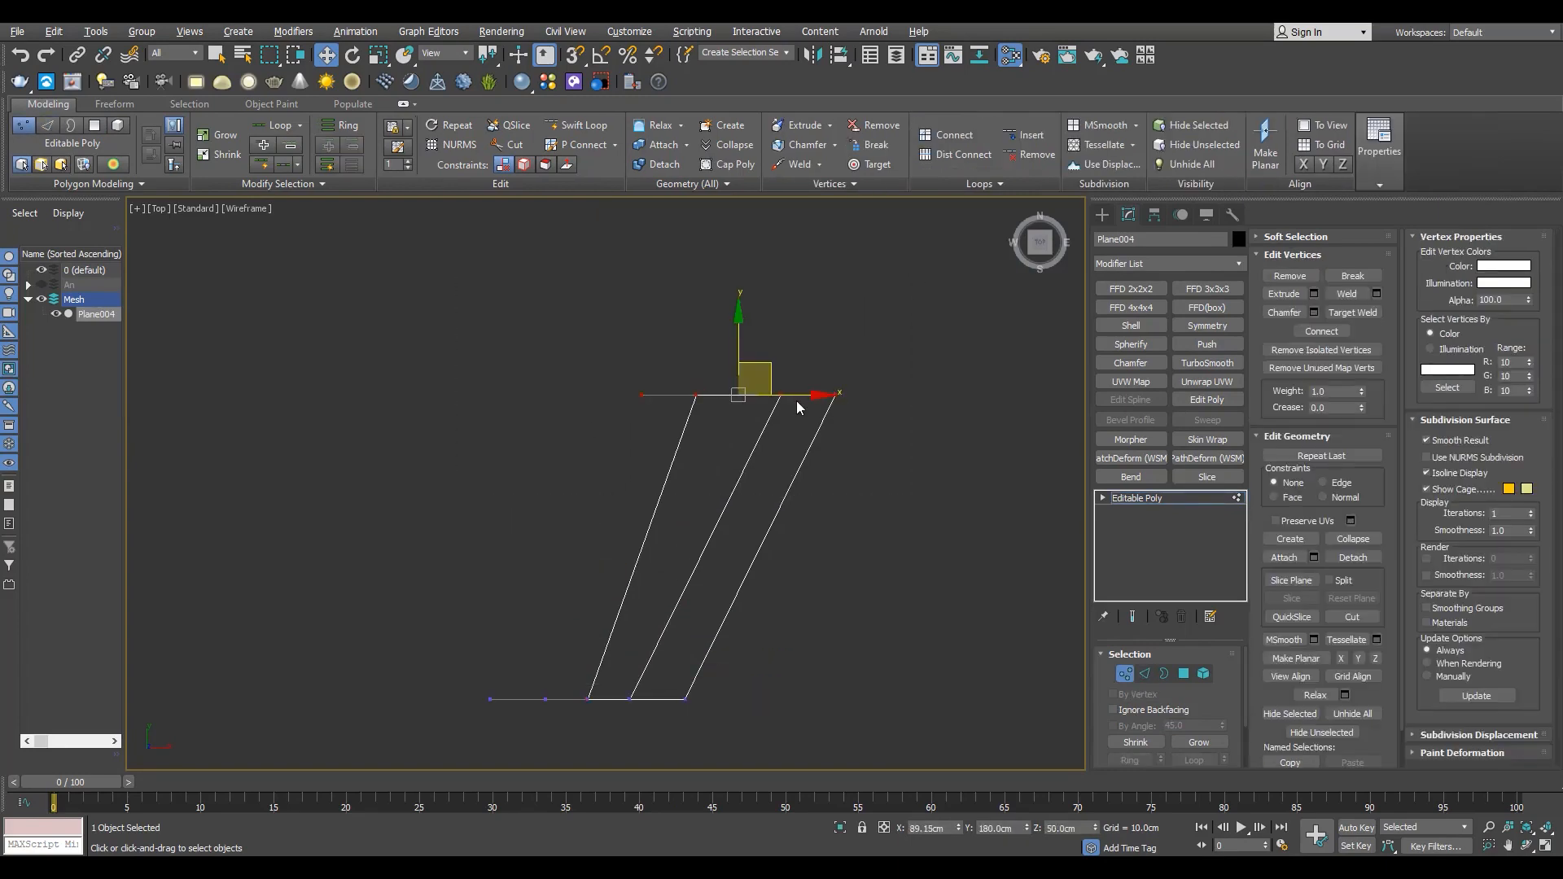
pyautogui.press('g')
pyautogui.moveTo(797, 396); pyautogui.dragTo(778, 397)
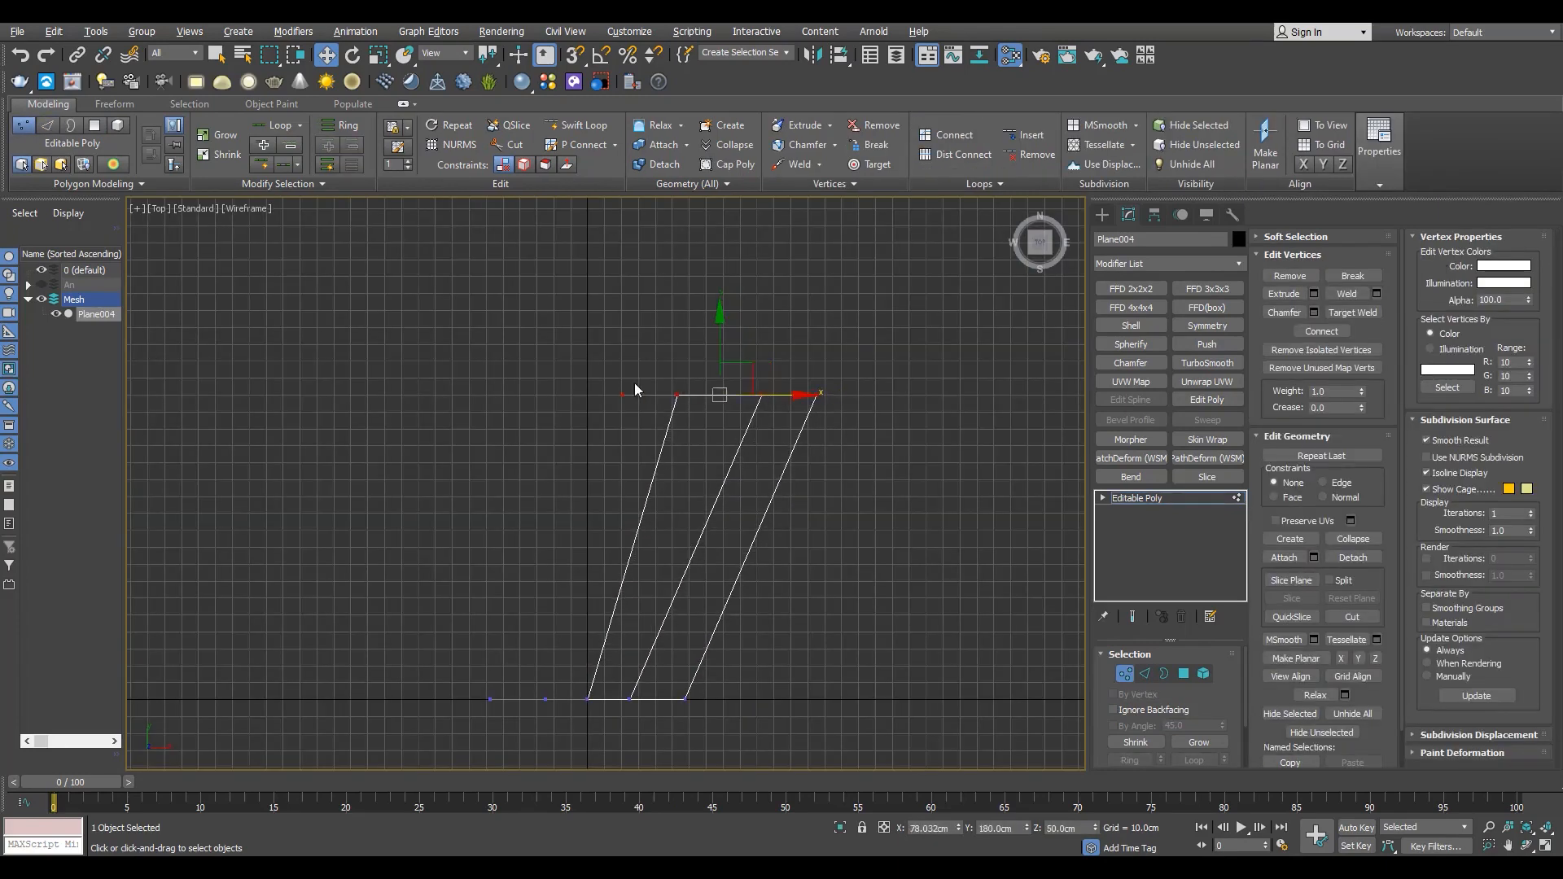
pyautogui.scroll(4, 626, 394)
pyautogui.press('s')
pyautogui.moveTo(615, 393); pyautogui.dragTo(611, 338)
pyautogui.press('s')
pyautogui.scroll(-5, 627, 370)
pyautogui.click(667, 451)
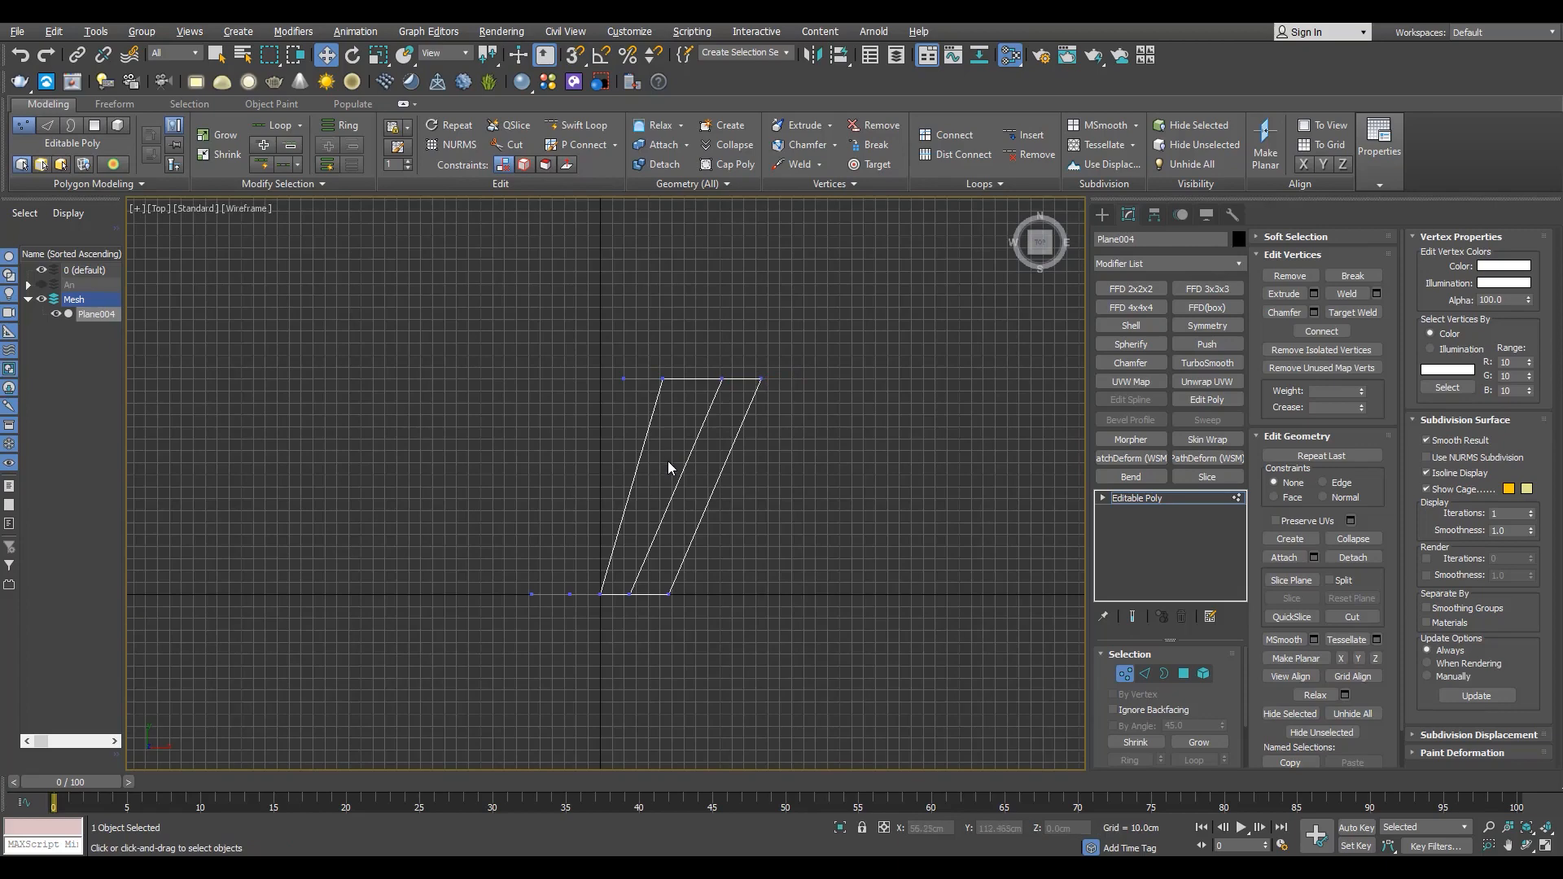
# - Delete the vertices of the original profile's left half
pyautogui.moveTo(667, 461); pyautogui.dragTo(673, 476, button='middle')
pyautogui.moveTo(588, 560); pyautogui.dragTo(432, 676)
pyautogui.press('Delete')
# - Snap the copied profile's vertices further inward so that its leftmost corner lies on the X 0 axis
pyautogui.scroll(2, 585, 409)
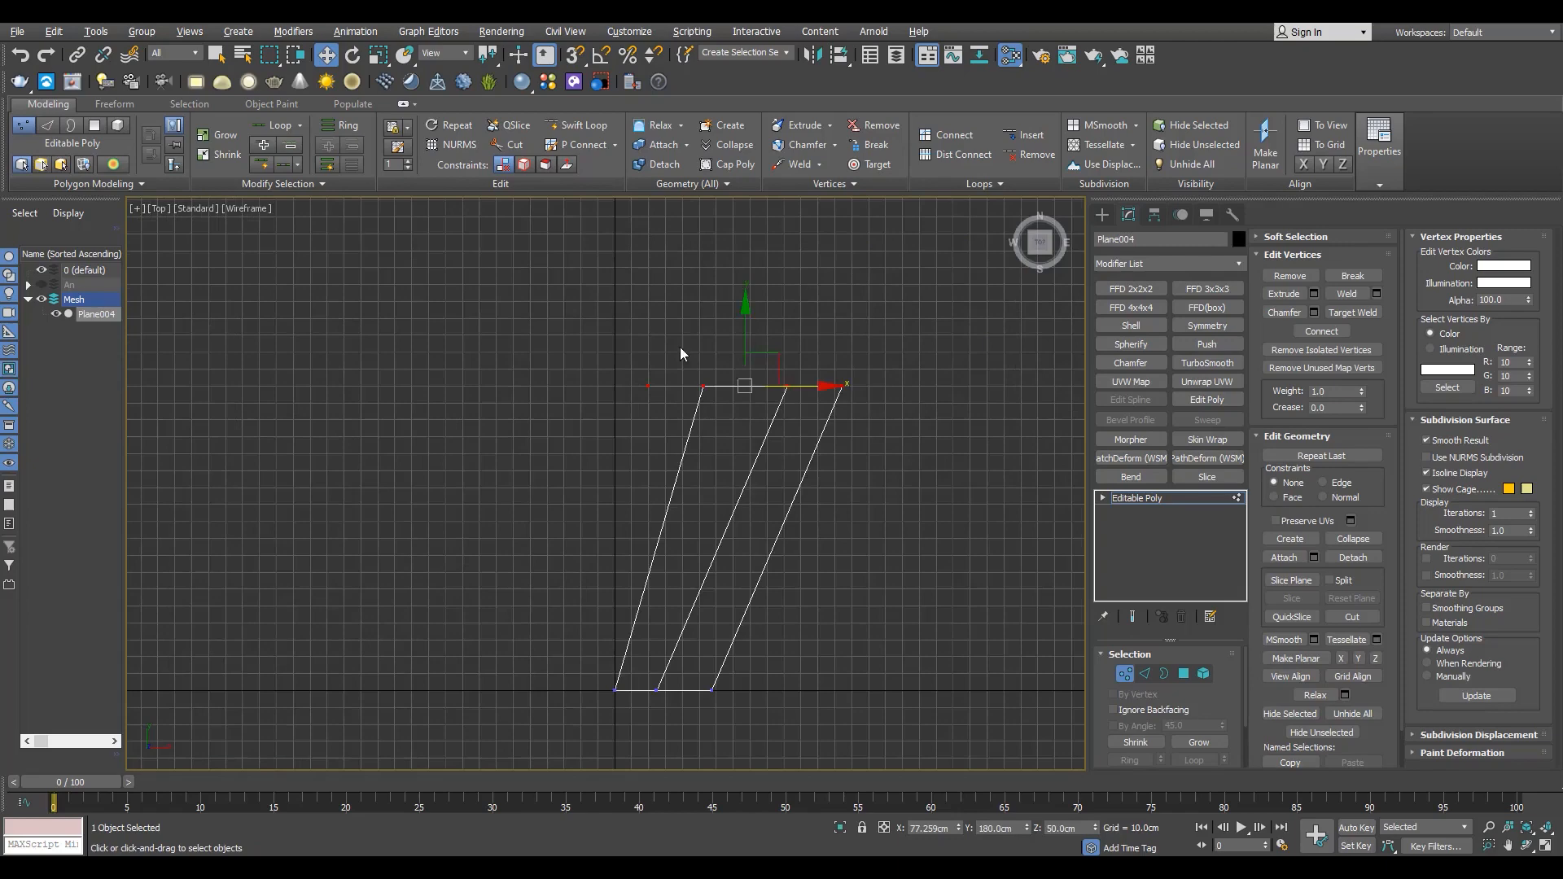
pyautogui.scroll(2, 682, 350)
pyautogui.press('s')
pyautogui.moveTo(603, 422); pyautogui.dragTo(535, 392)
pyautogui.press('s')
pyautogui.scroll(-3, 534, 390)
# - Connect the lengthwise edges with a cross edge and slide it along them to Y 130 cm using the edge constraint
pyautogui.press('2')
pyautogui.moveTo(530, 455); pyautogui.dragTo(773, 454)
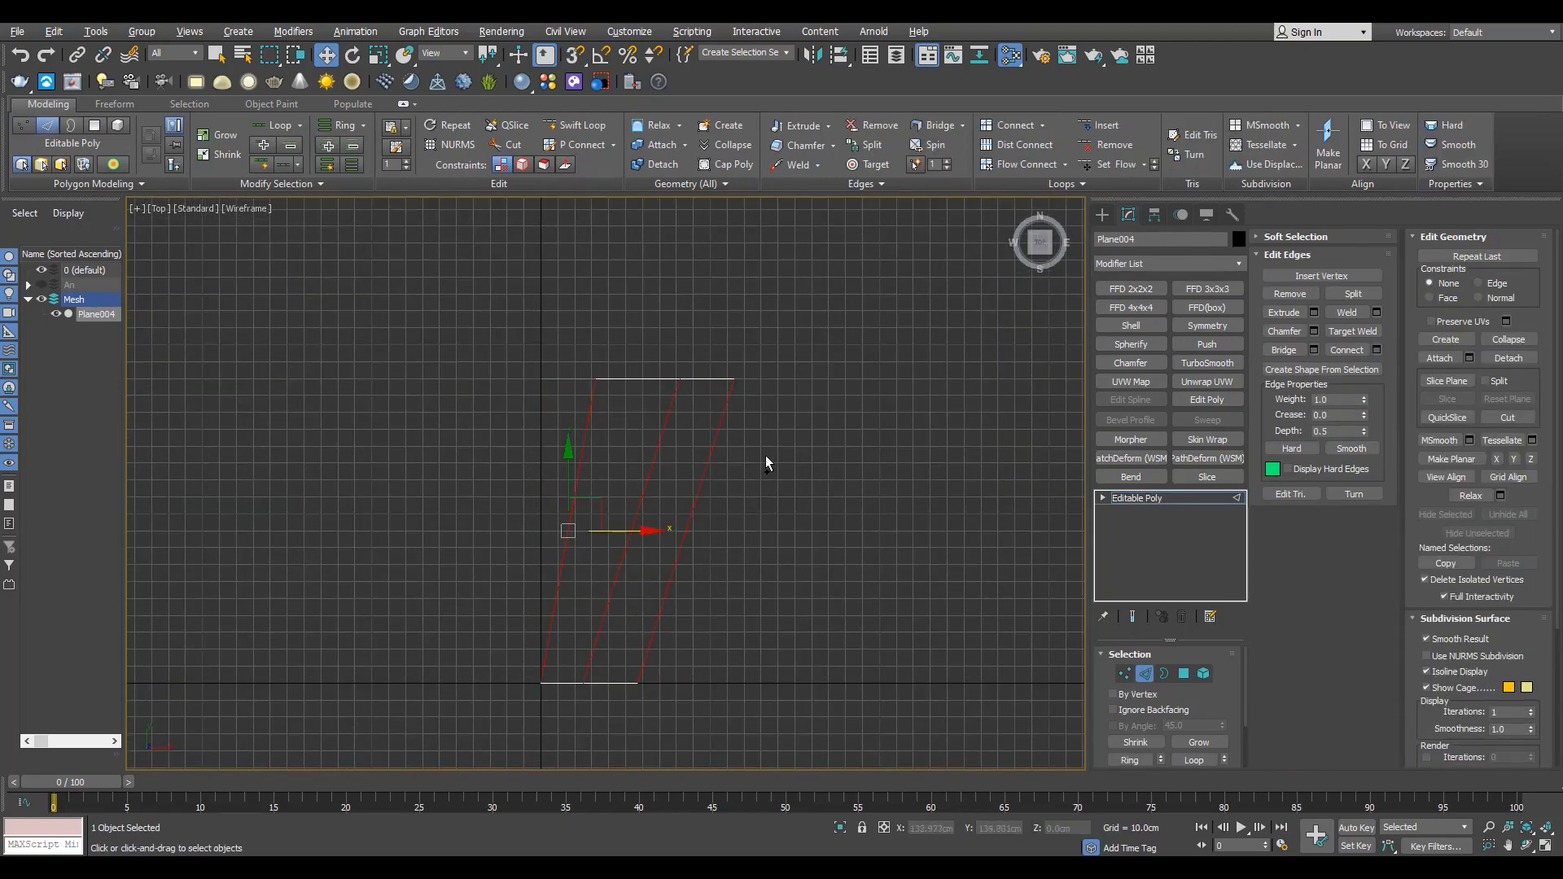
pyautogui.hotkey('ctrl', 'shift', 'e')
pyautogui.hotkey('shift', 'x')
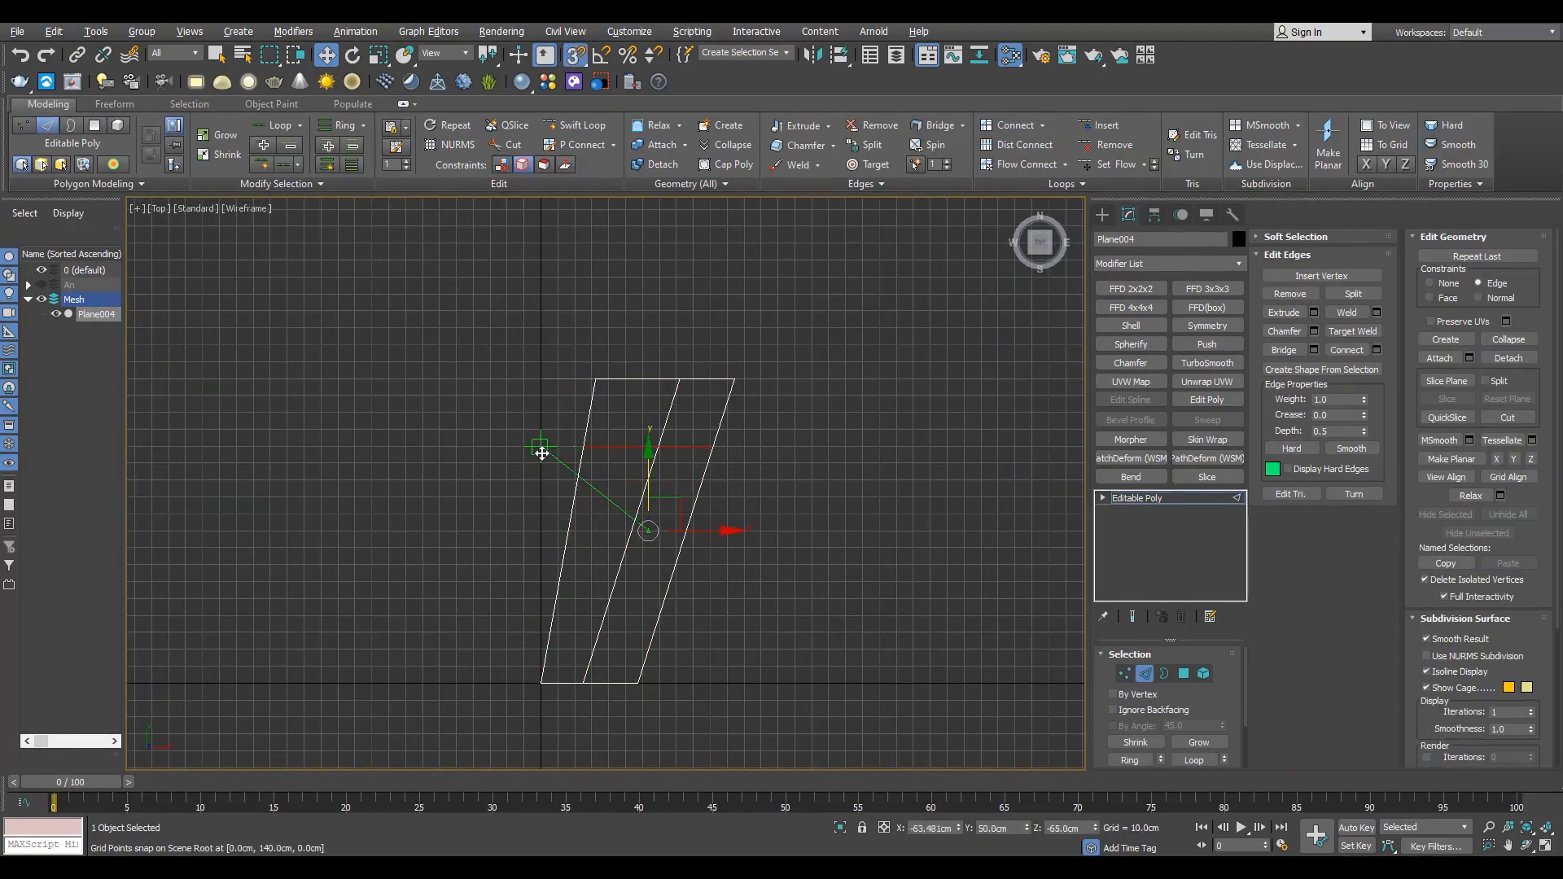
pyautogui.scroll(2, 576, 458)
pyautogui.moveTo(580, 452); pyautogui.dragTo(554, 430)
# - Turn off the edge constraint and snap the cross edge's inner vertex onto the X 0 axis
pyautogui.press('1')
pyautogui.hotkey('shift', 'x')
pyautogui.press('s')
pyautogui.press('s')
pyautogui.scroll(-2, 562, 467)
pyautogui.press('2')
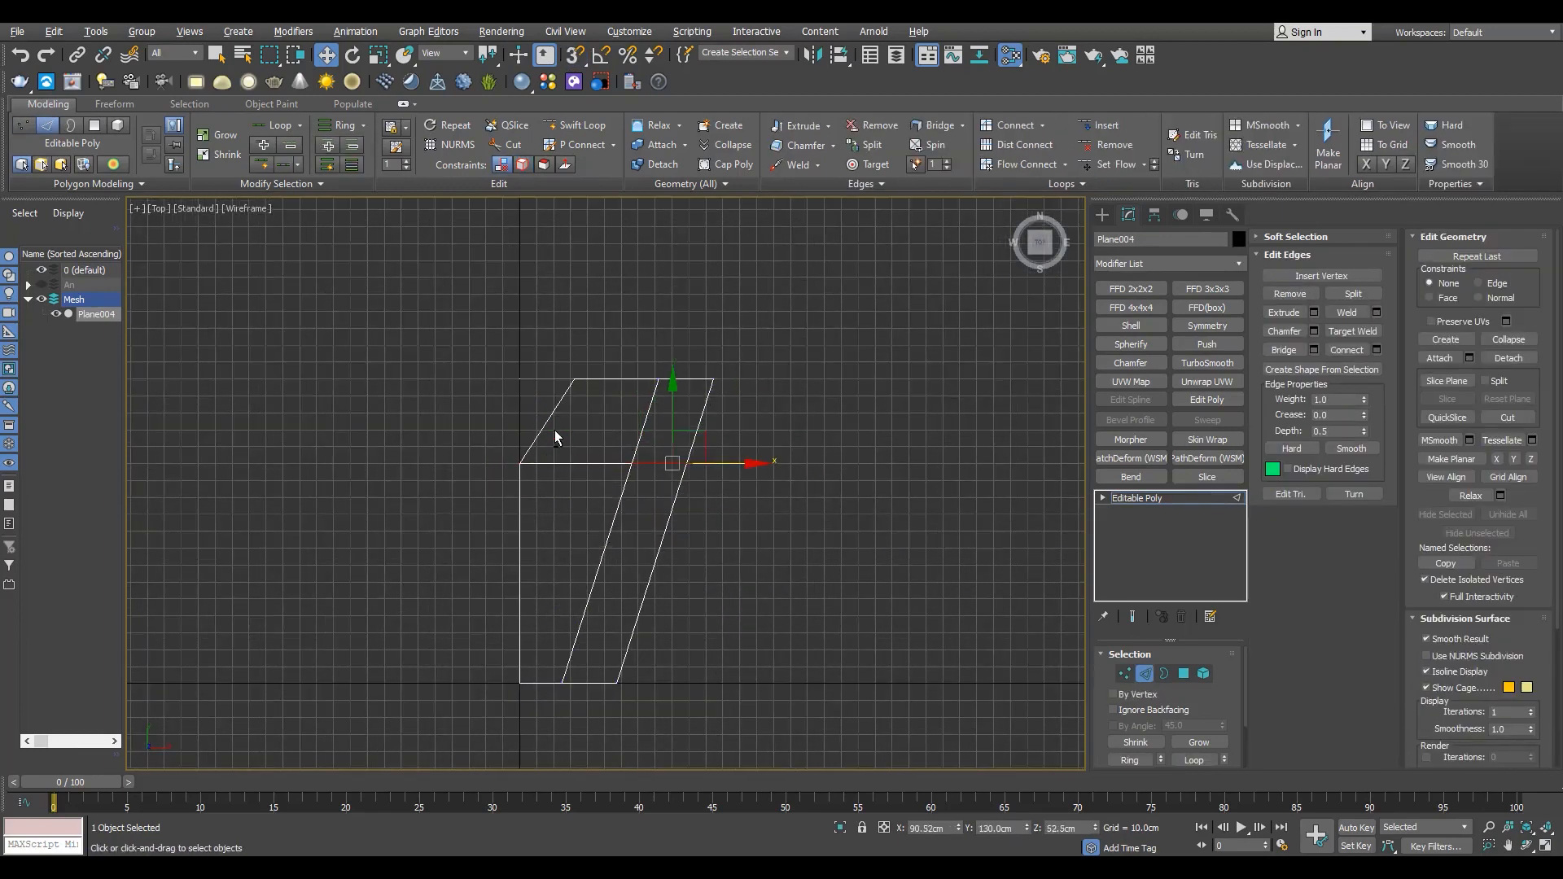
# - Remove the cross edges and their leftover outer vertices, keeping only the vertex on the centre axis
pyautogui.hotkey('ctrl', 'BackSpace')
pyautogui.click(570, 464)
pyautogui.press('p')
pyautogui.keyDown('alt'); pyautogui.moveTo(737, 574); pyautogui.dragTo(666, 467, button='middle'); pyautogui.keyUp('alt')
pyautogui.press('1')
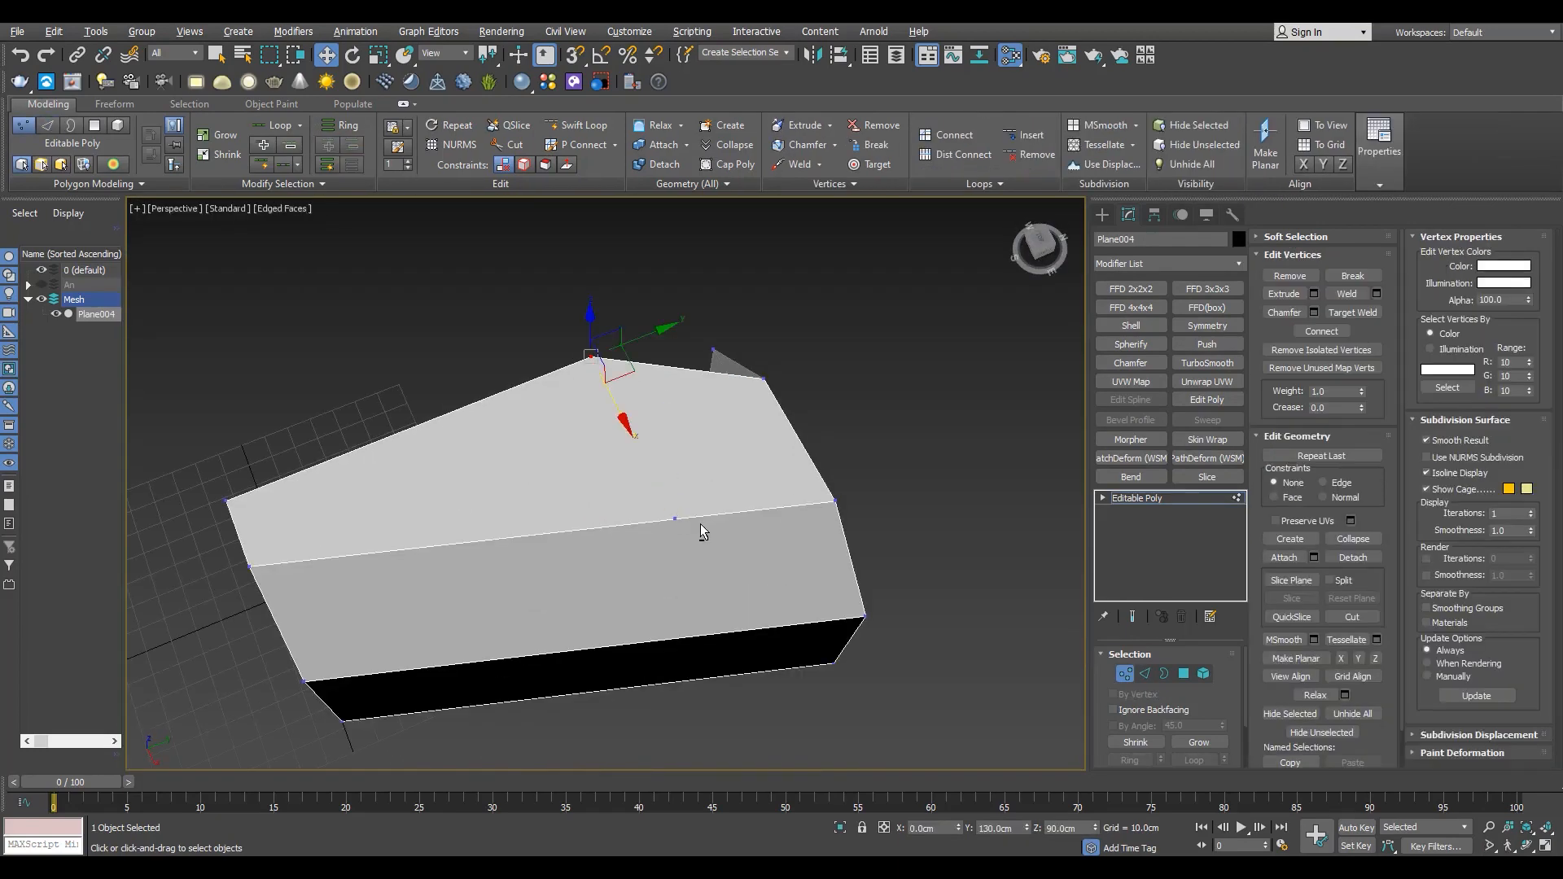
pyautogui.scroll(-4, 521, 469)
pyautogui.moveTo(522, 468)
pyautogui.keyDown('alt'); pyautogui.mouseDown(button='middle')
pyautogui.moveTo(434, 453)
pyautogui.moveTo(624, 464)
pyautogui.mouseUp(button='middle'); pyautogui.keyUp('alt')
pyautogui.scroll(3, 434, 454)
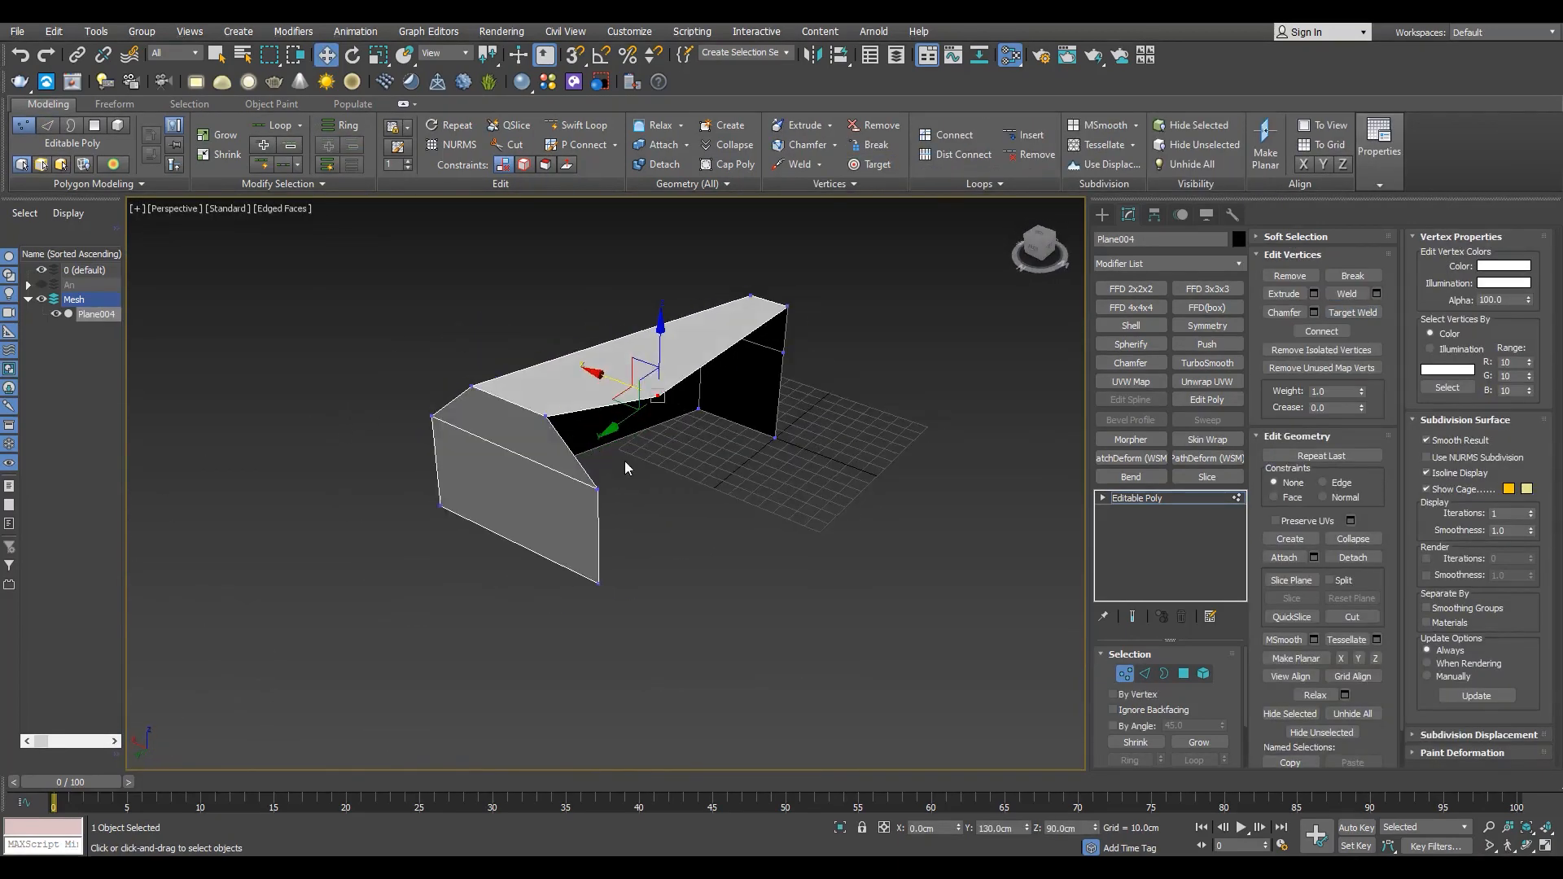
# - Try to create a triangular polygon between the copied profile's inner corner, its top vertex and the centre-axis vertex
pyautogui.press('4')
pyautogui.click(1291, 533)
pyautogui.press('s')
pyautogui.click(596, 490)
pyautogui.click(545, 416)
pyautogui.click(658, 397)
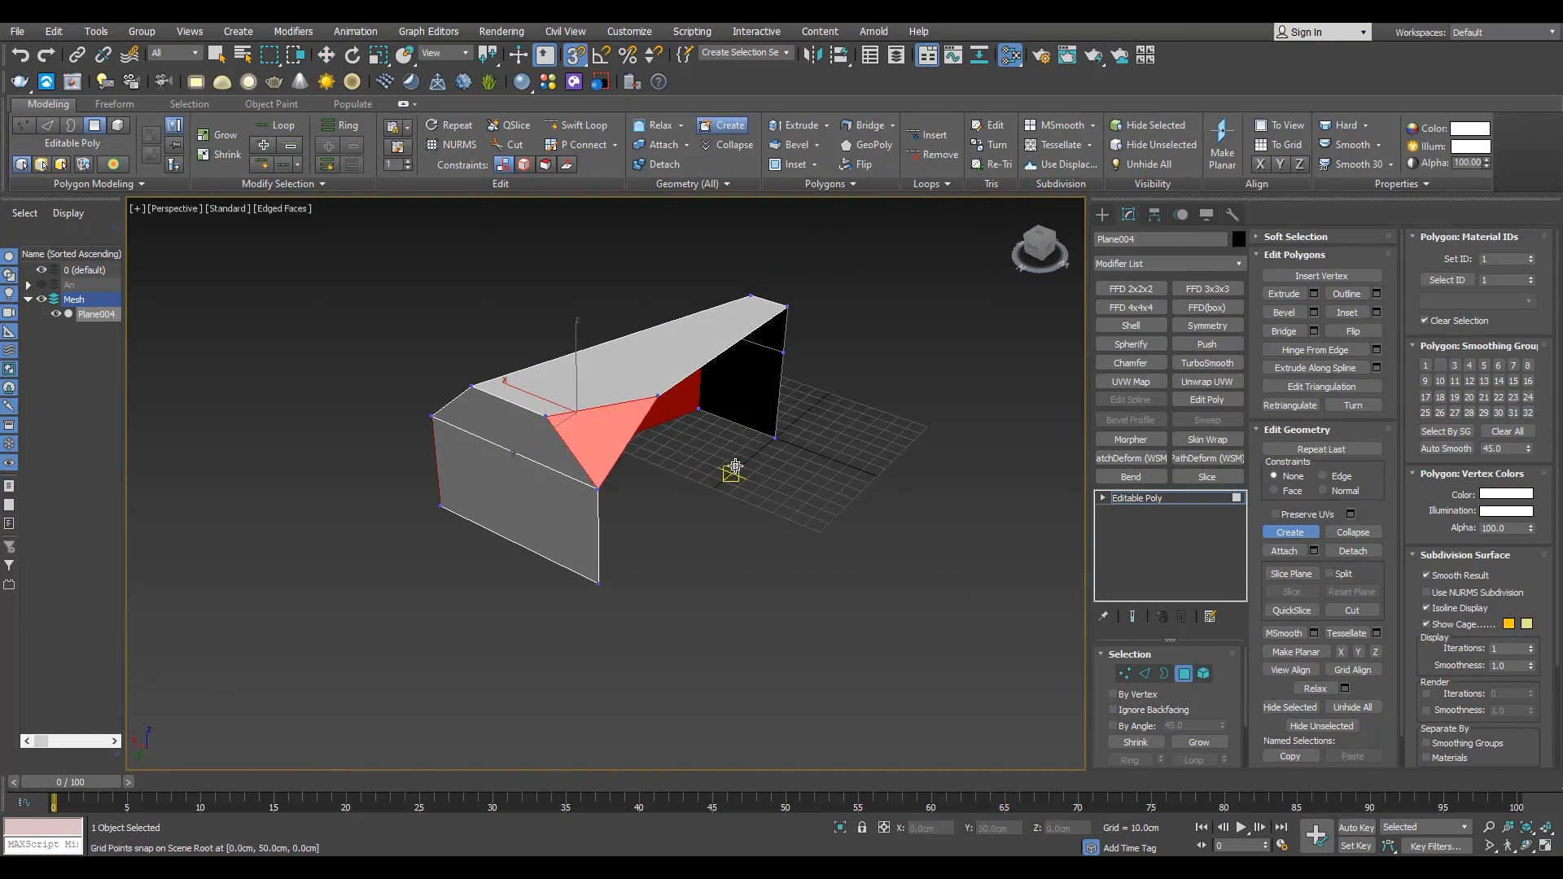
pyautogui.hotkey('ctrl', 'z')
# - Check the snap settings and create a triangular polygon closing the gap beside the centre-axis vertex
pyautogui.press('w')
pyautogui.rightClick(576, 55)
pyautogui.click(885, 328)
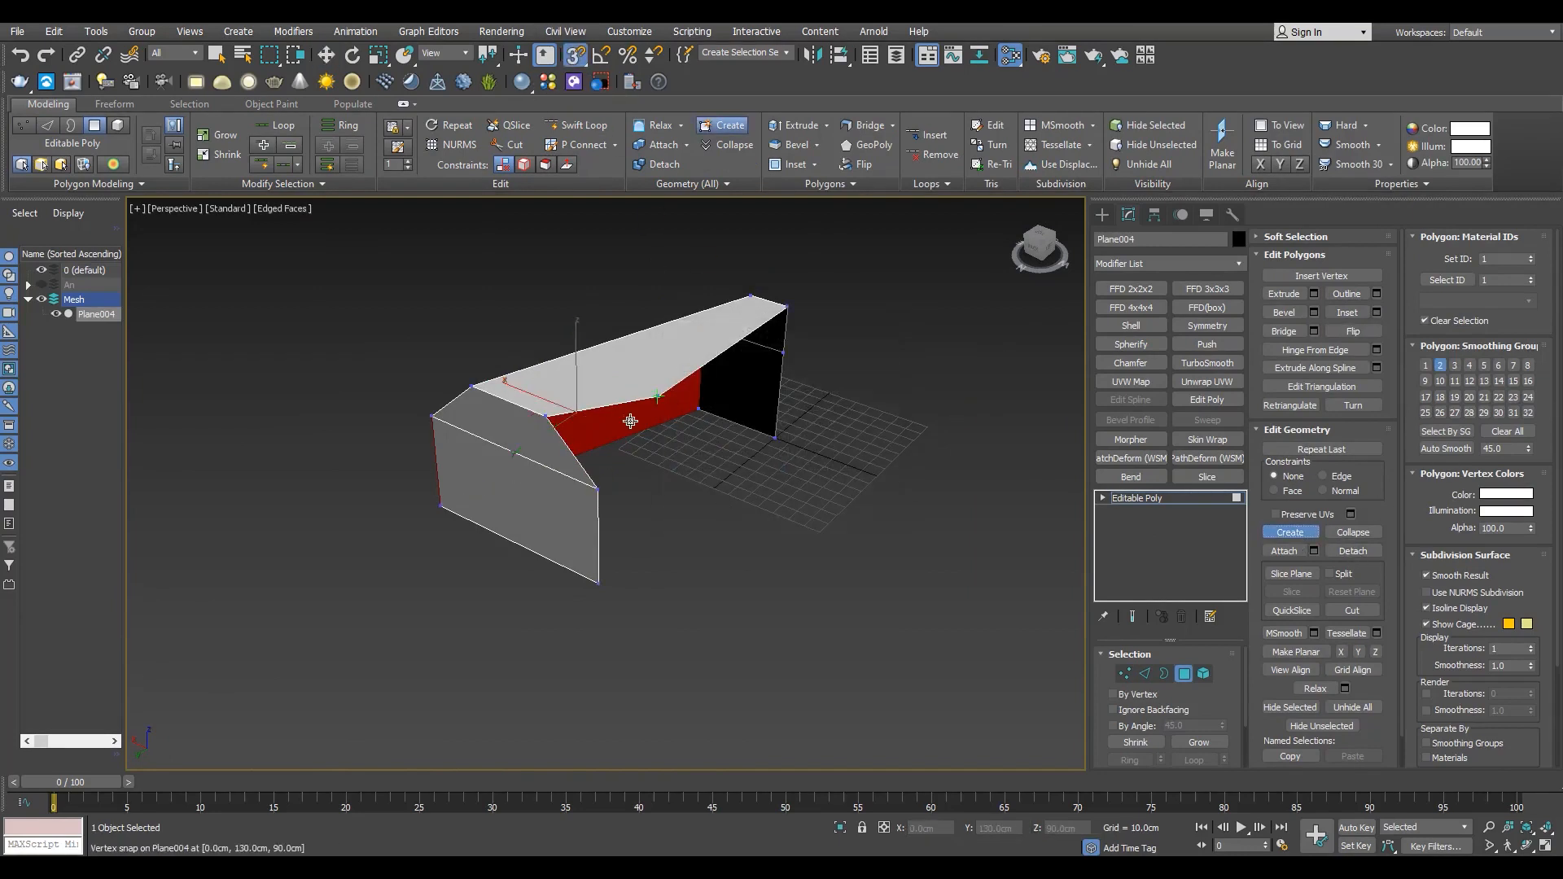
pyautogui.click(597, 489)
pyautogui.press('w')
pyautogui.press('s')
# - Mirror the half body with a Symmetry modifier and display it shaded in Top view
pyautogui.keyDown('alt'); pyautogui.moveTo(603, 488); pyautogui.dragTo(559, 494, button='middle'); pyautogui.keyUp('alt')
pyautogui.click(720, 497)
pyautogui.press('2')
pyautogui.click(1219, 327)
pyautogui.moveTo(672, 517)
pyautogui.keyDown('alt'); pyautogui.mouseDown(button='middle')
pyautogui.moveTo(522, 453)
pyautogui.moveTo(633, 514)
pyautogui.moveTo(594, 520)
pyautogui.mouseUp(button='middle'); pyautogui.keyUp('alt')
pyautogui.press('t')
pyautogui.press('F3')
pyautogui.moveTo(456, 395); pyautogui.dragTo(478, 353, button='middle')
pyautogui.click(810, 501)
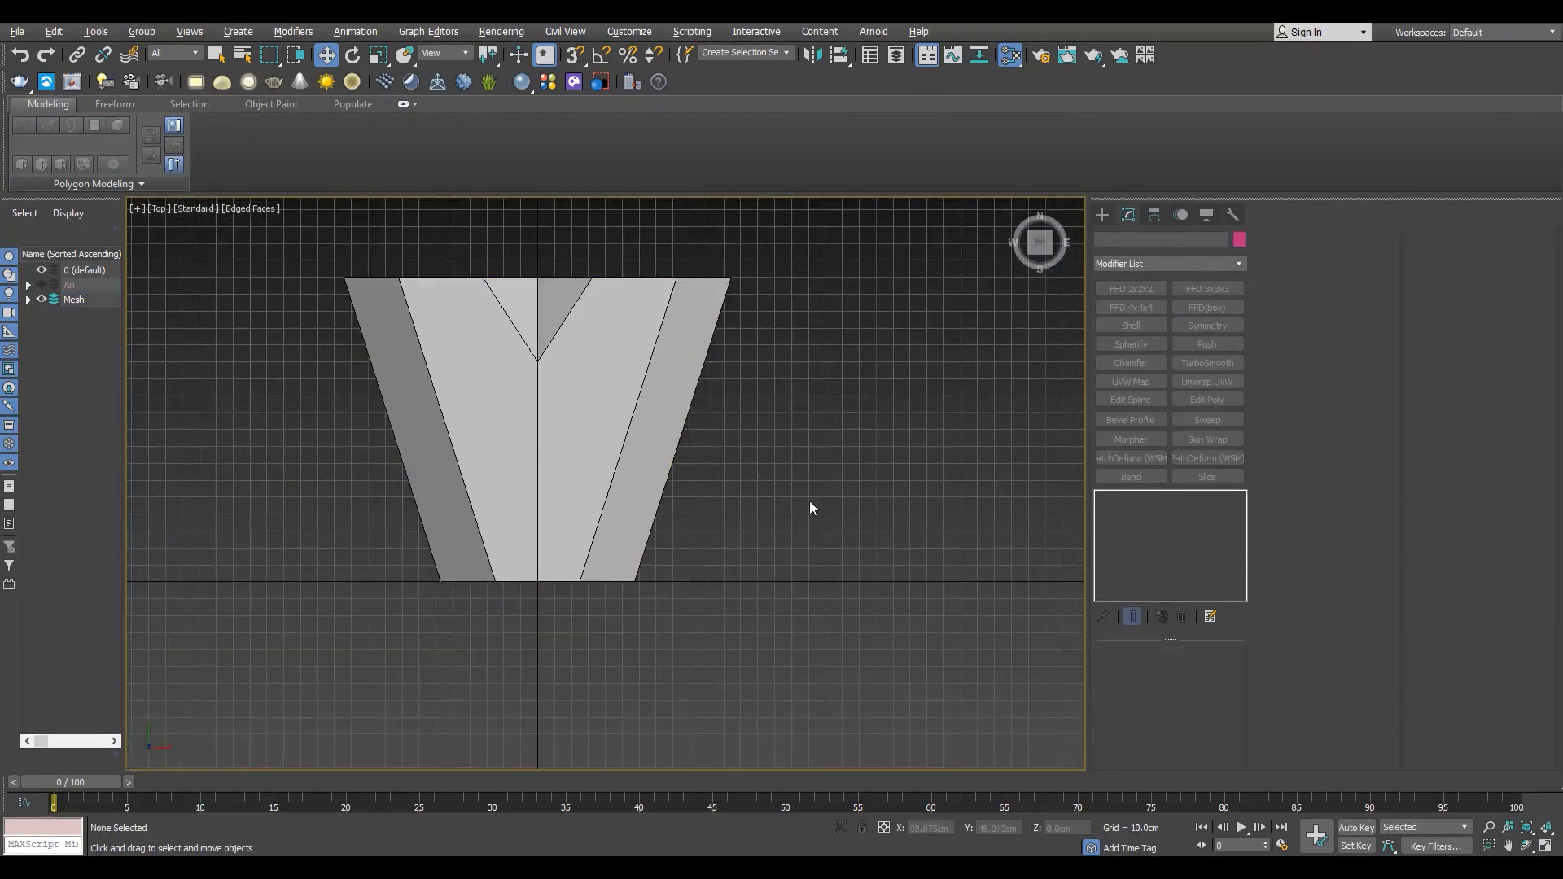
# - Extend the body by snapping the narrow end's vertices further out along negative Y
pyautogui.hotkey('ctrl', 'z')
pyautogui.press('1')
pyautogui.moveTo(576, 529); pyautogui.dragTo(658, 647)
pyautogui.press('s')
pyautogui.press('s')
# - Add an Edit Poly modifier beneath Symmetry and show the end result while editing
pyautogui.press('2')
pyautogui.moveTo(729, 562); pyautogui.dragTo(581, 515)
pyautogui.click(1206, 400)
pyautogui.click(1133, 617)
# - Connect the lengthwise edges with a straight cross edge and slide it toward the narrow end using the edge constraint
pyautogui.press('2')
pyautogui.scroll(2, 627, 579)
pyautogui.moveTo(670, 588); pyautogui.dragTo(319, 500)
pyautogui.hotkey('ctrl', 'shift', 'e')
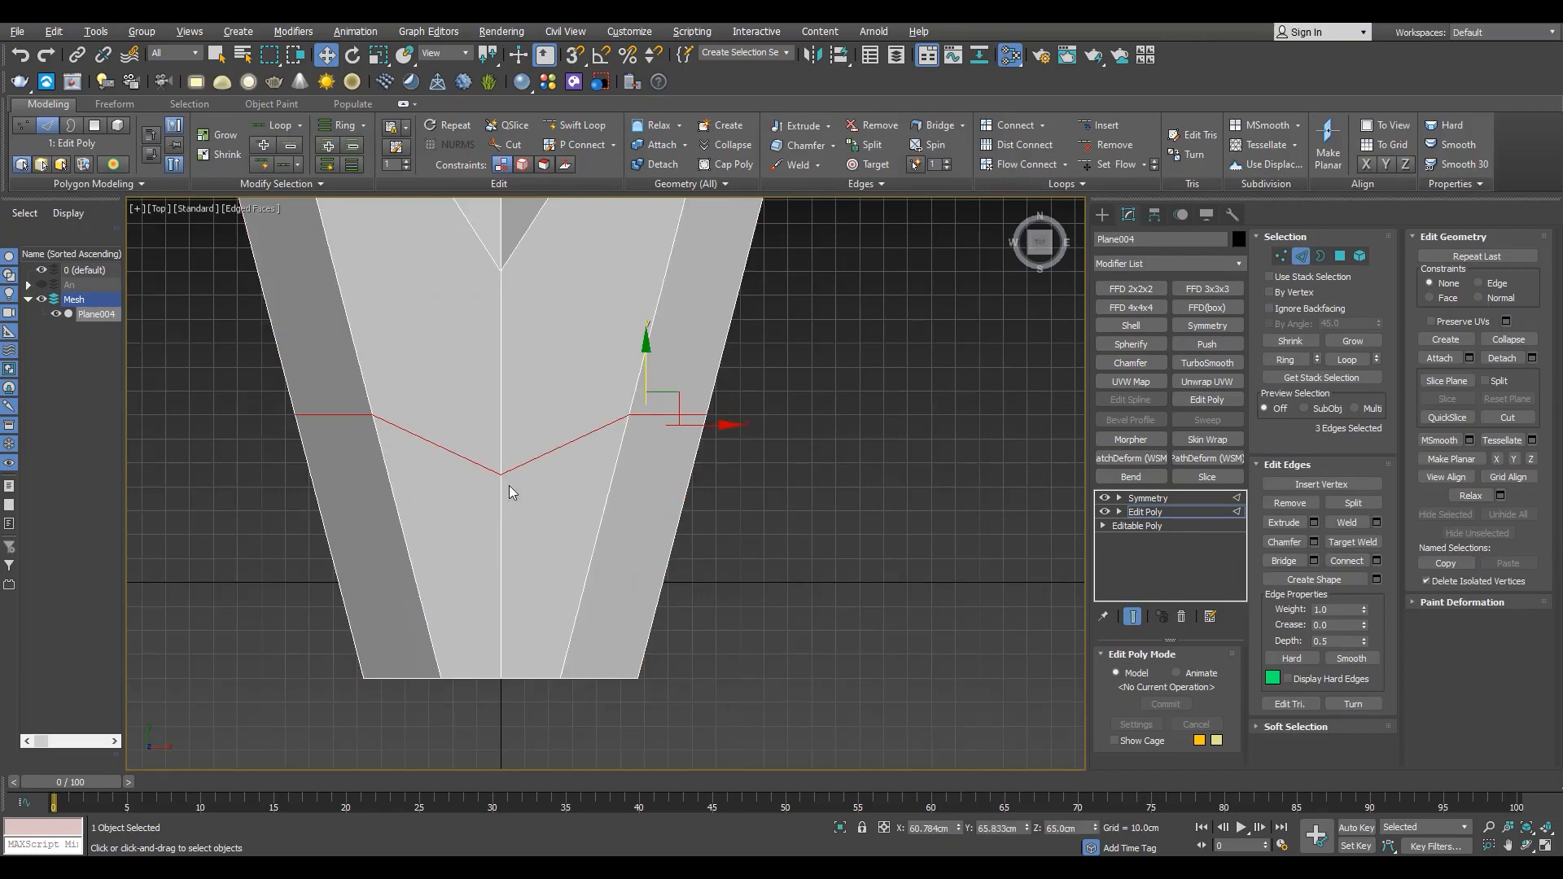
pyautogui.moveTo(646, 360); pyautogui.dragTo(635, 639)
pyautogui.moveTo(589, 610); pyautogui.dragTo(612, 523)
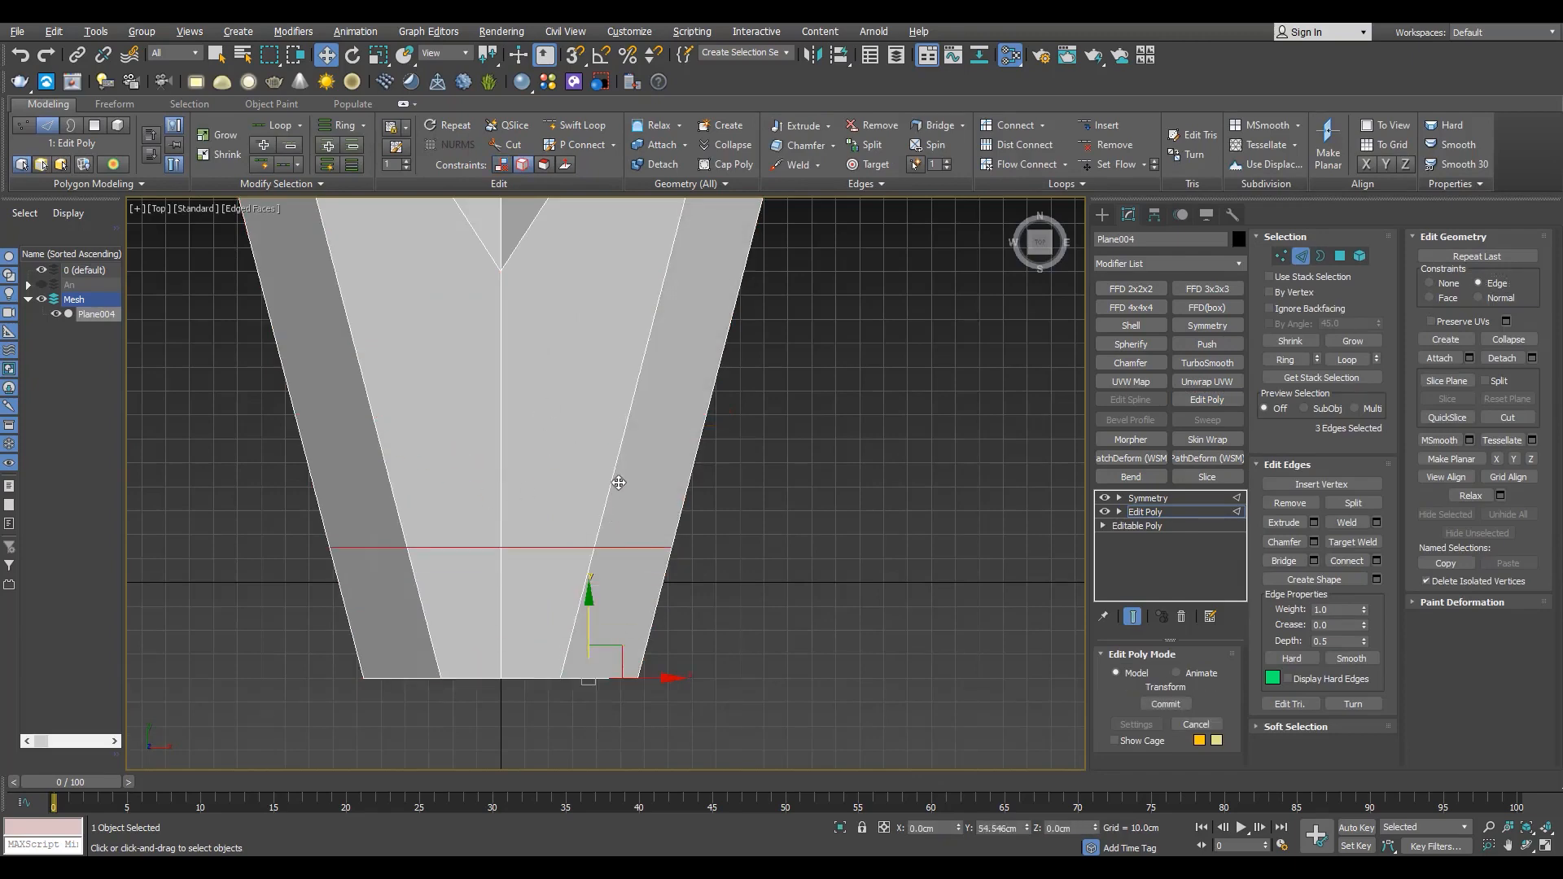
# - Move the cross edge's outer vertices about 12.6 cm inward along X to pinch the body near its narrow end
pyautogui.press('1')
pyautogui.press('F3')
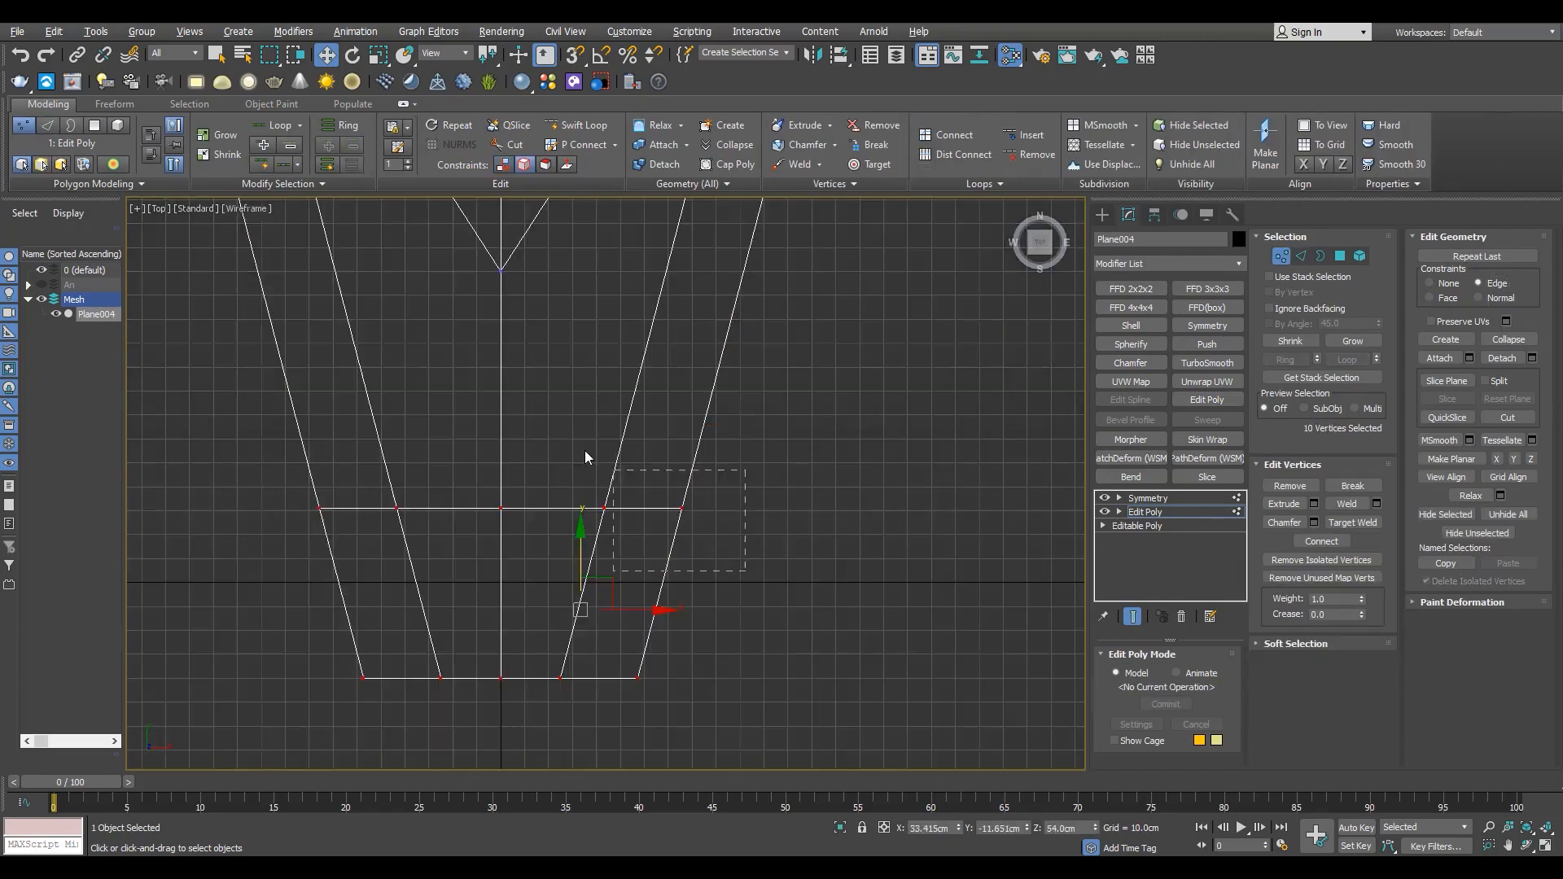
pyautogui.moveTo(717, 509); pyautogui.dragTo(687, 510)
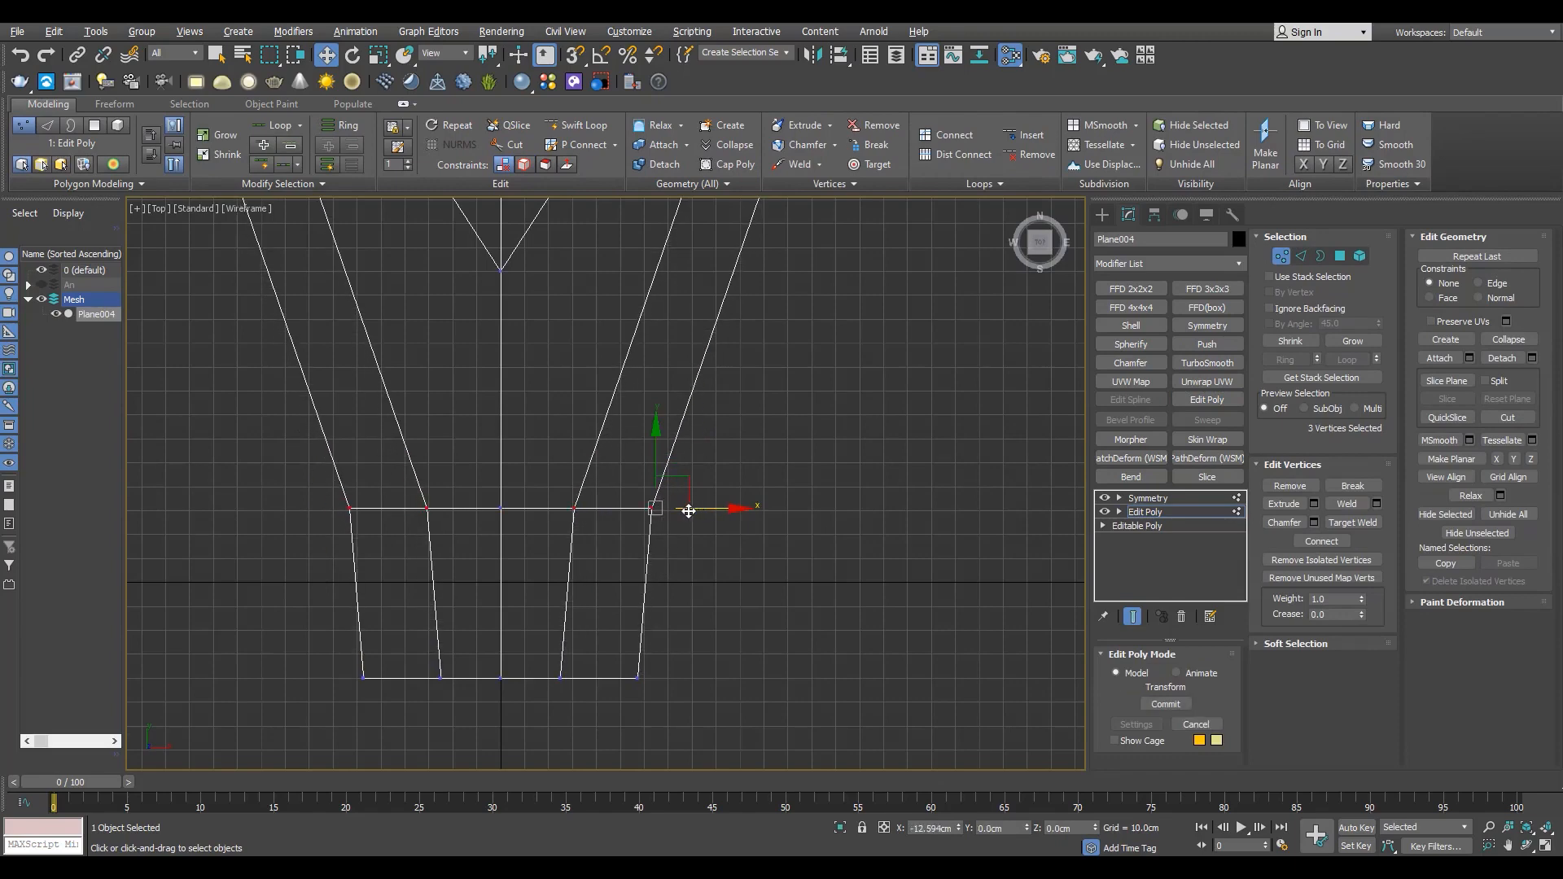
# - Snap the cross edge's vertices along X into line with the narrow end's vertices to straighten the narrow section
pyautogui.scroll(2, 565, 539)
pyautogui.press('s')
pyautogui.moveTo(579, 500); pyautogui.dragTo(558, 737)
pyautogui.press('s')
# - Chamfer the cross edge loop near the narrow end with an amount of 20 cm
pyautogui.hotkey('alt', 'w')
pyautogui.middleClick(750, 639)
pyautogui.hotkey('alt', 'w')
pyautogui.keyDown('alt'); pyautogui.moveTo(750, 639); pyautogui.dragTo(564, 494, button='middle'); pyautogui.keyUp('alt')
pyautogui.press('2')
pyautogui.scroll(2, 564, 495)
pyautogui.click(1315, 543)
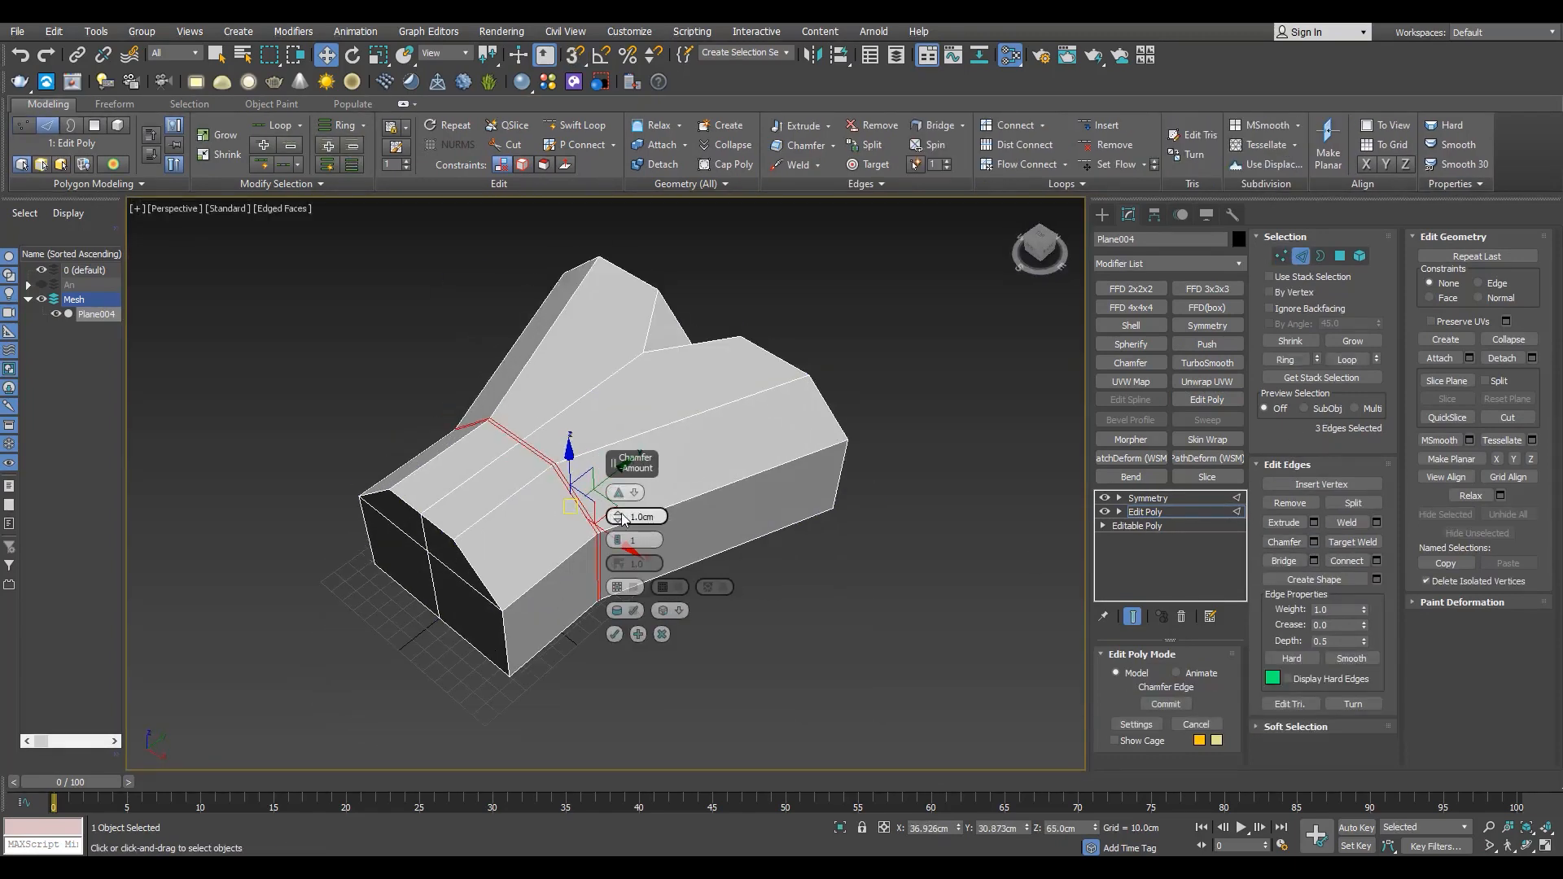
pyautogui.moveTo(647, 437); pyautogui.dragTo(647, 429)
pyautogui.hotkey('alt', 'w')
pyautogui.middleClick(330, 471)
pyautogui.hotkey('alt', 'w')
pyautogui.moveTo(331, 471); pyautogui.dragTo(293, 473, button='middle')
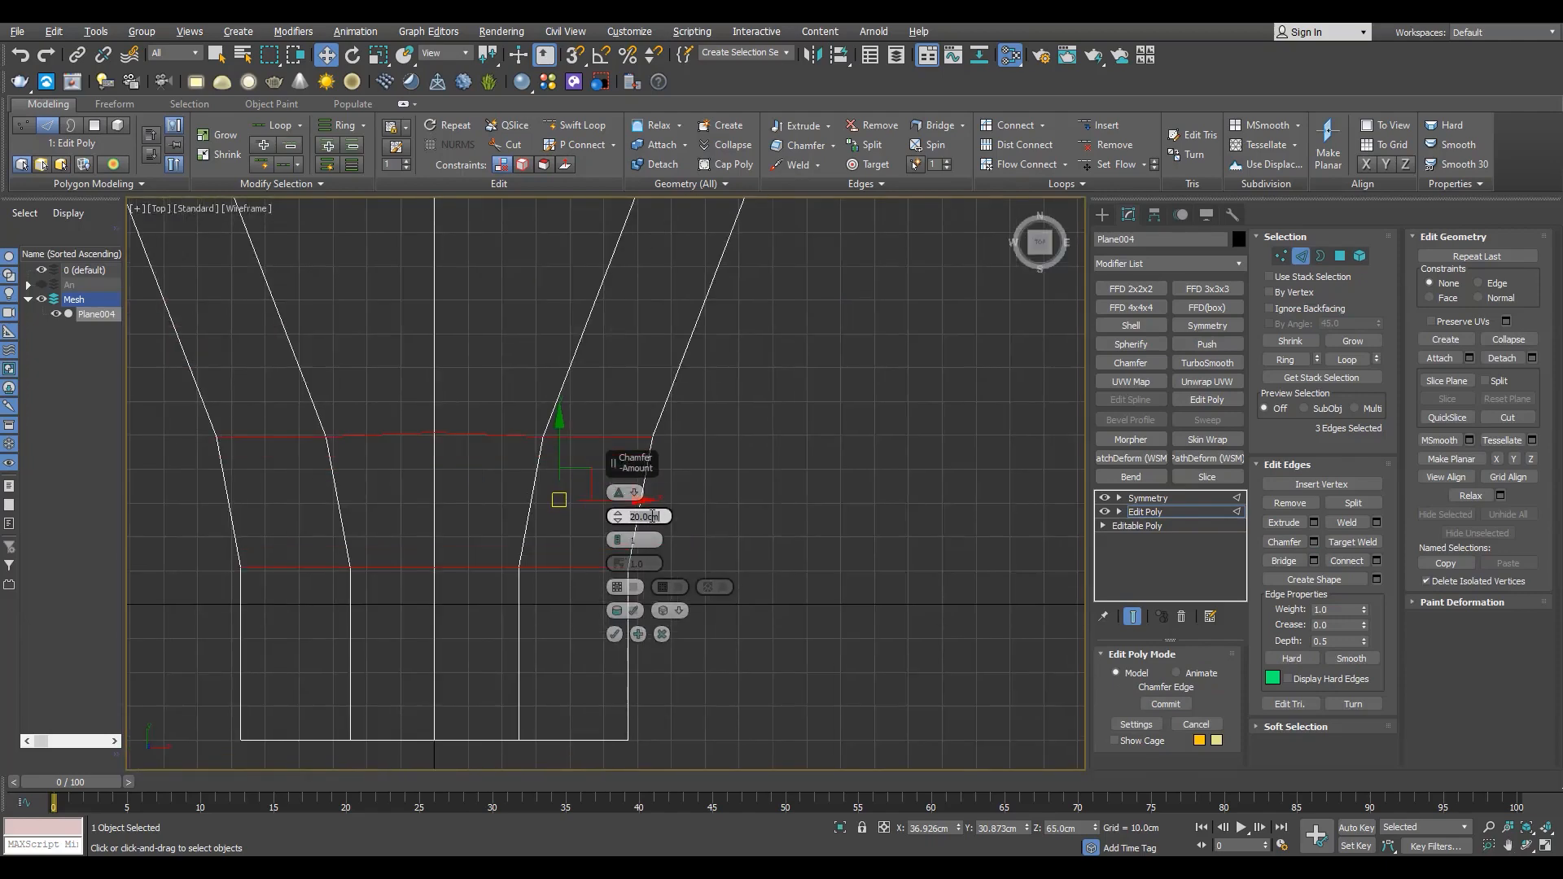
# - Set the chamfer to 4 segments, apply it and check the bend's shading in perspective without edges
pyautogui.click(618, 538)
pyautogui.moveTo(546, 562); pyautogui.dragTo(437, 576, button='middle')
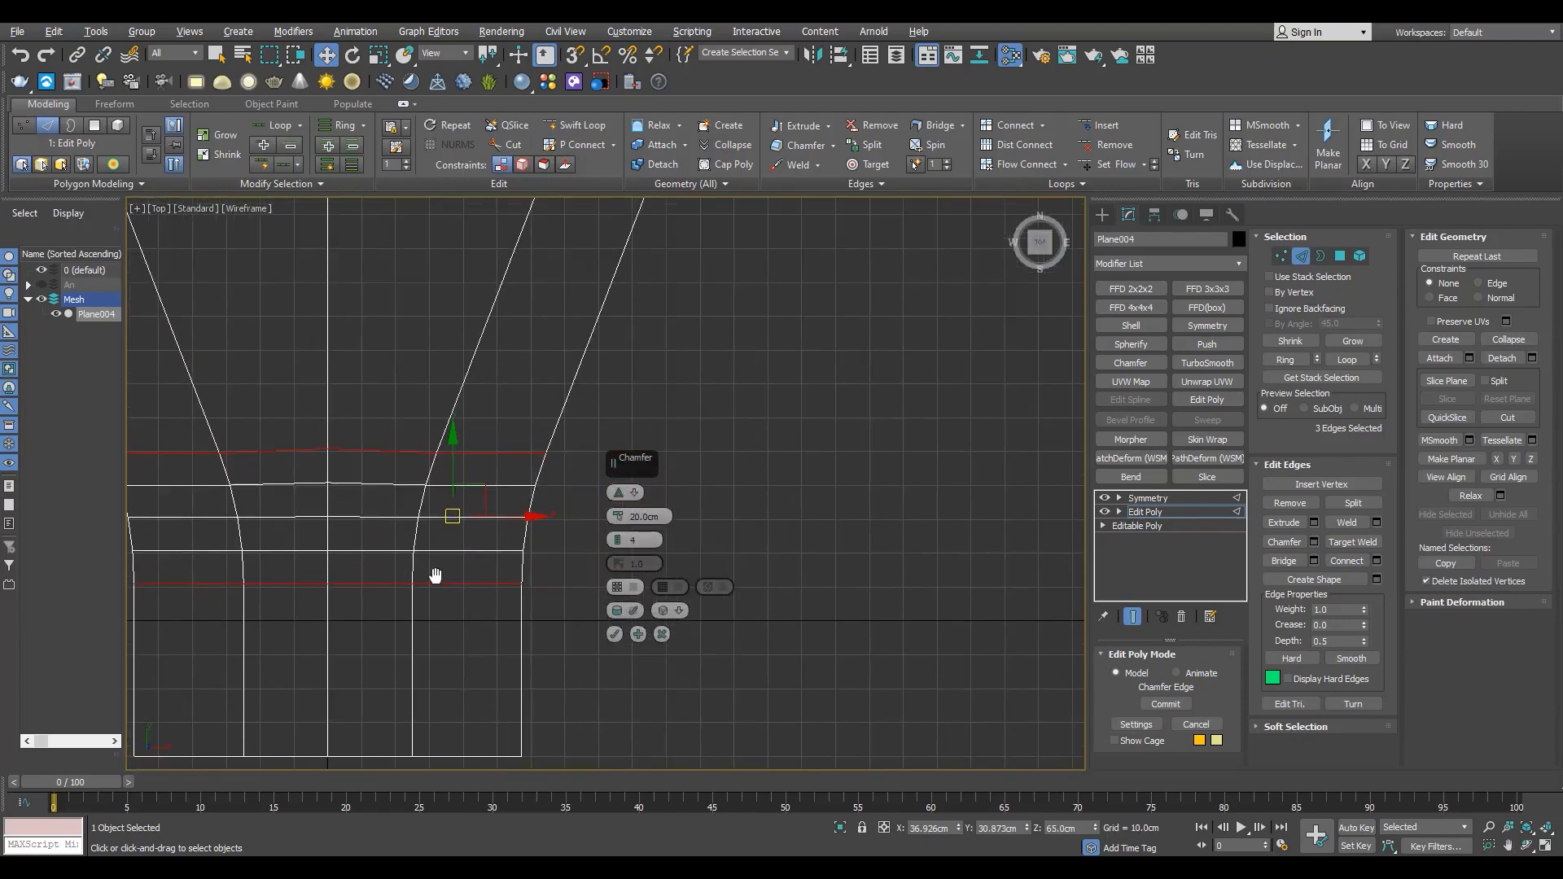
pyautogui.press('F3')
pyautogui.press('F4')
pyautogui.press('F4')
pyautogui.click(615, 634)
pyautogui.hotkey('alt', 'w')
pyautogui.middleClick(856, 601)
pyautogui.hotkey('alt', 'w')
pyautogui.click(560, 729)
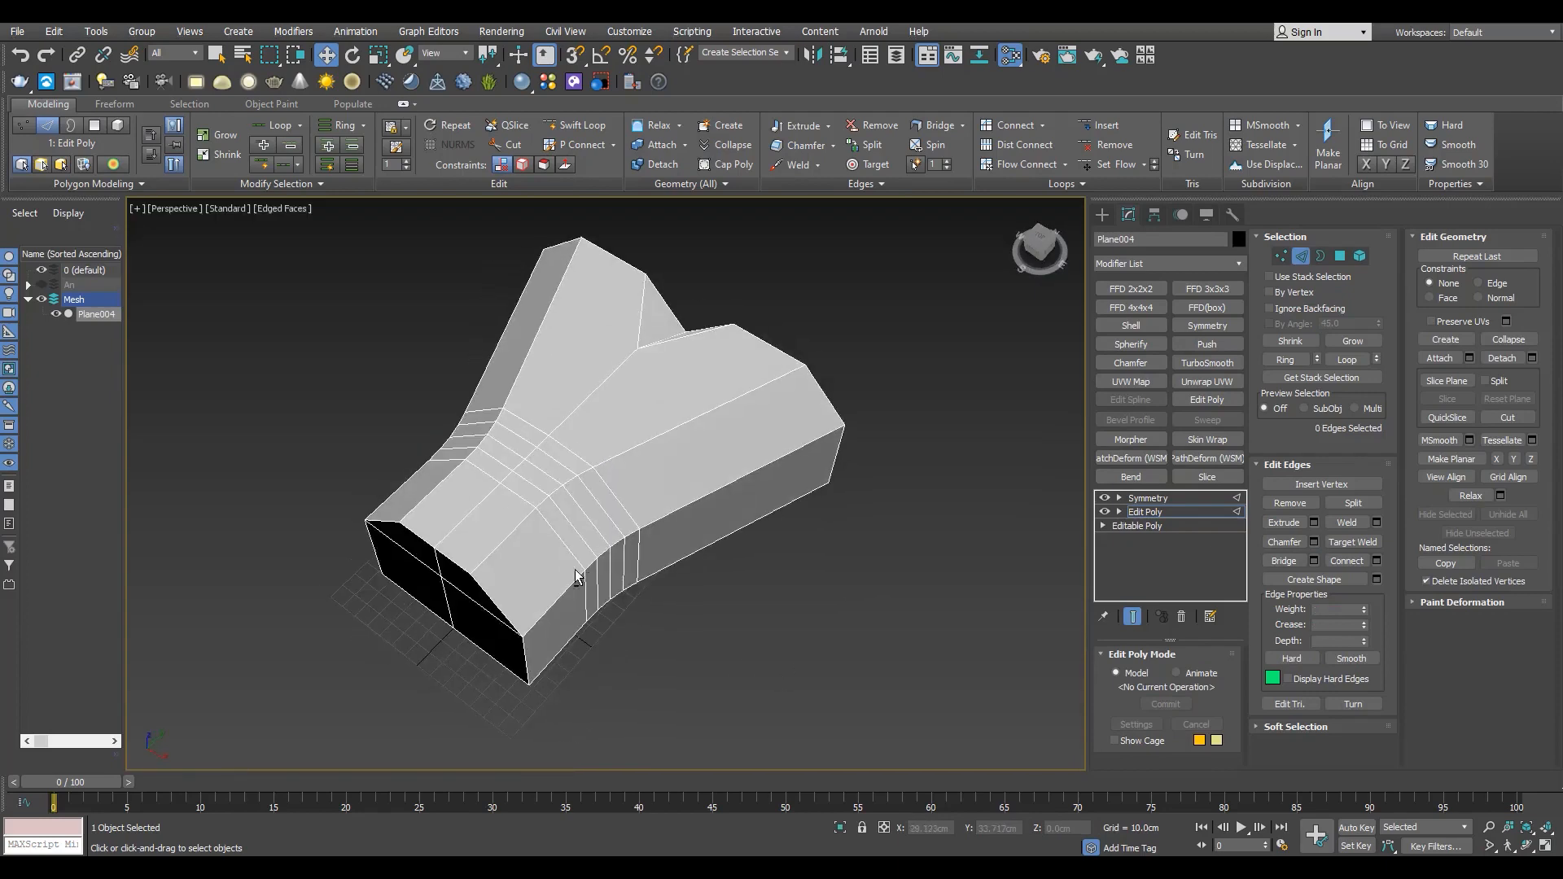
pyautogui.press('F4')
pyautogui.keyDown('alt'); pyautogui.moveTo(575, 573); pyautogui.dragTo(580, 475, button='middle'); pyautogui.keyUp('alt')
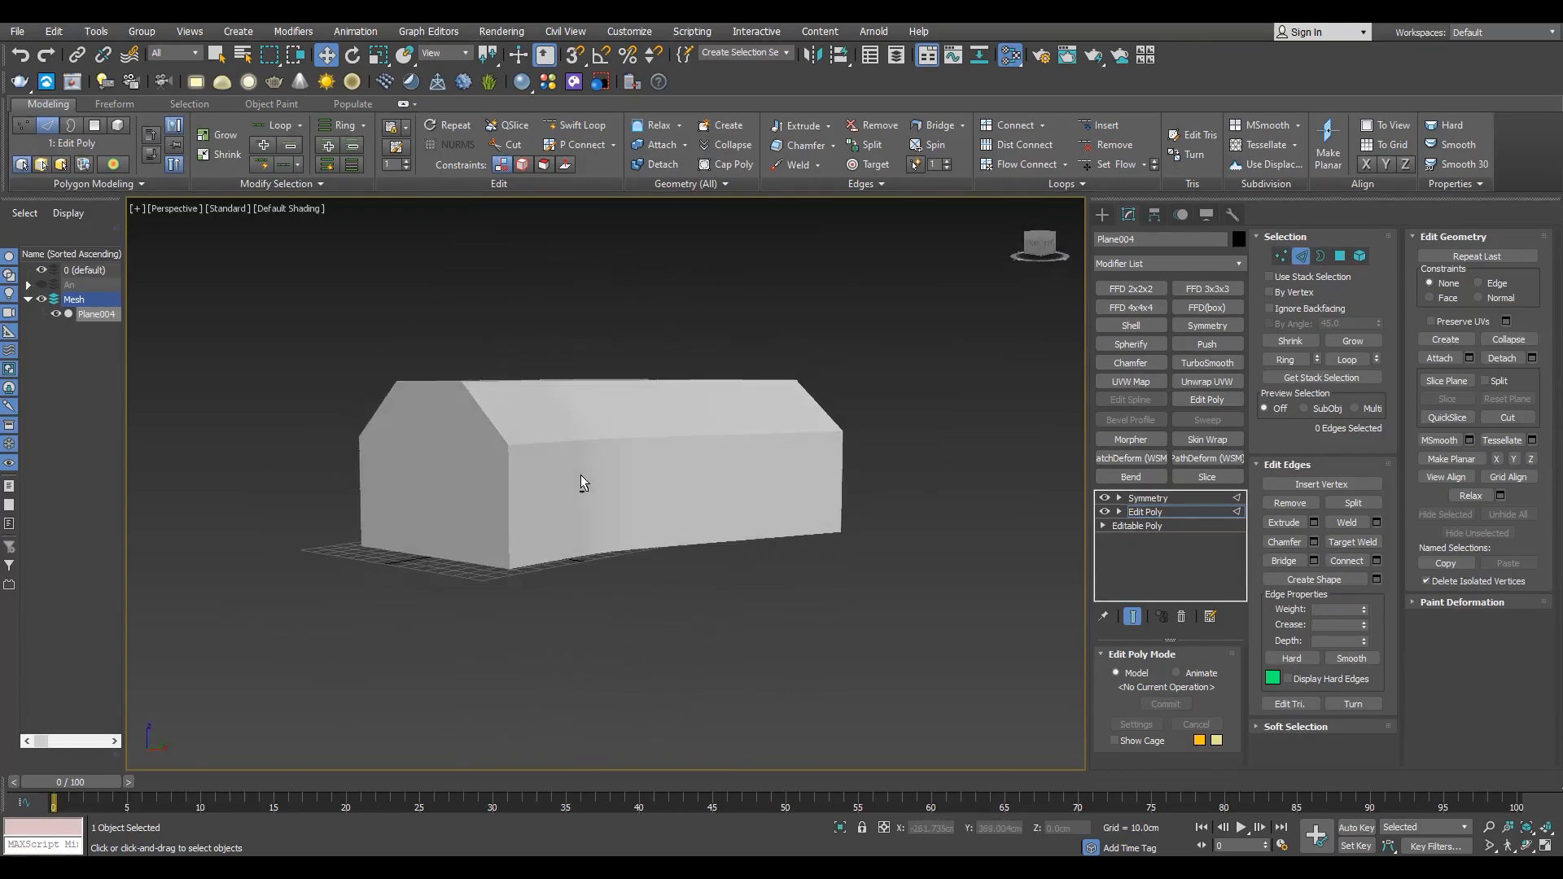
# - Select the body's shoulder and ridge vertices and raise them slightly along Z
pyautogui.press('F4')
pyautogui.press('1')
pyautogui.press('F3')
pyautogui.moveTo(473, 623); pyautogui.dragTo(314, 625)
pyautogui.press('F3')
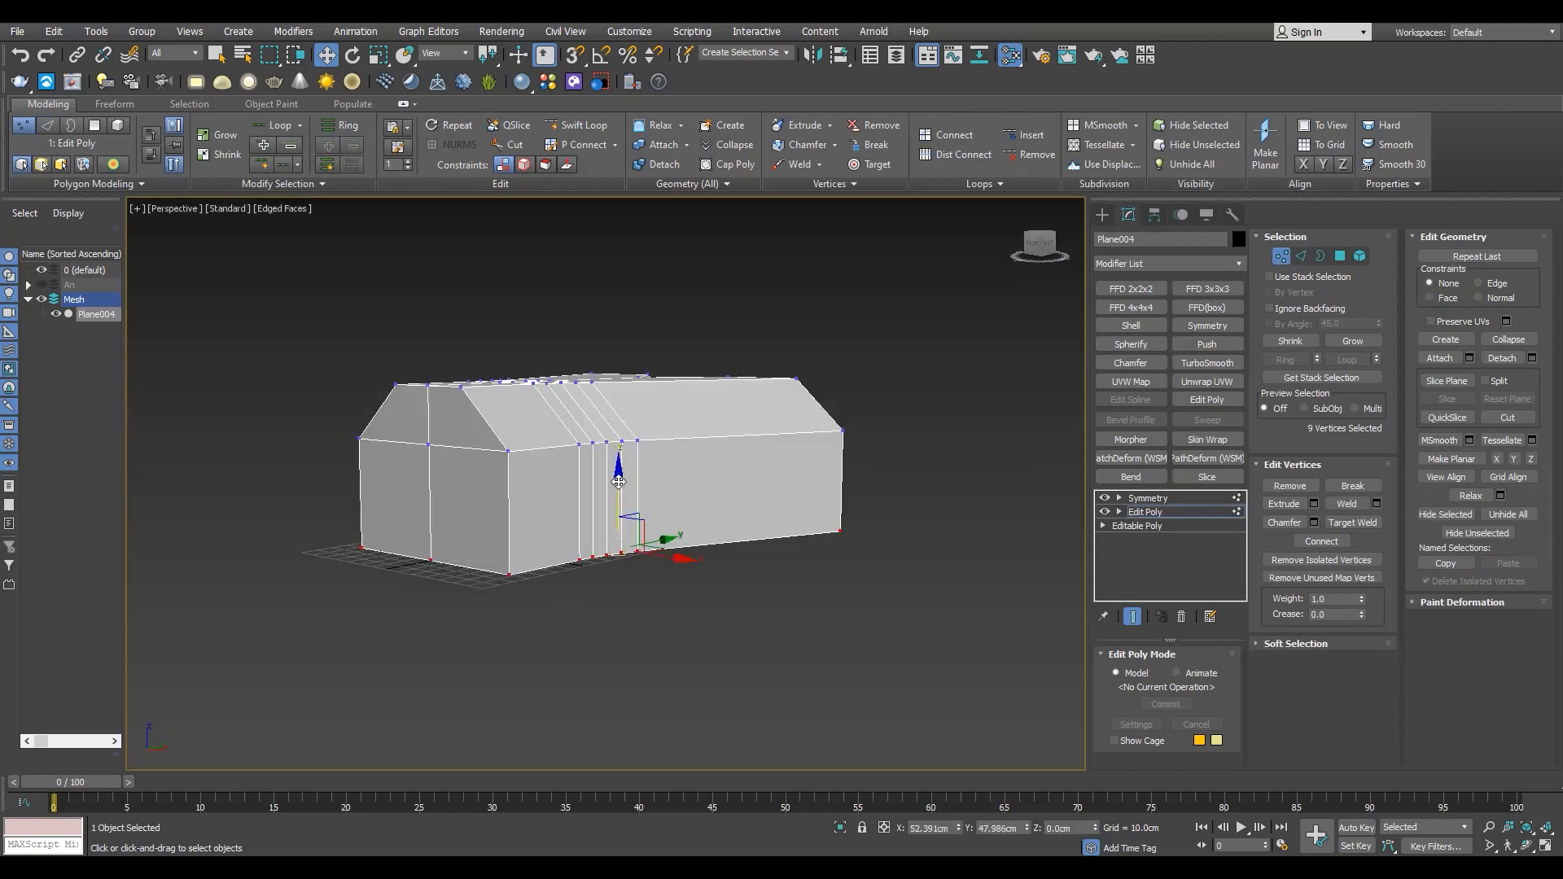
pyautogui.press('F3')
pyautogui.moveTo(955, 319); pyautogui.dragTo(280, 484)
pyautogui.press('F3')
pyautogui.moveTo(589, 335); pyautogui.dragTo(588, 328)
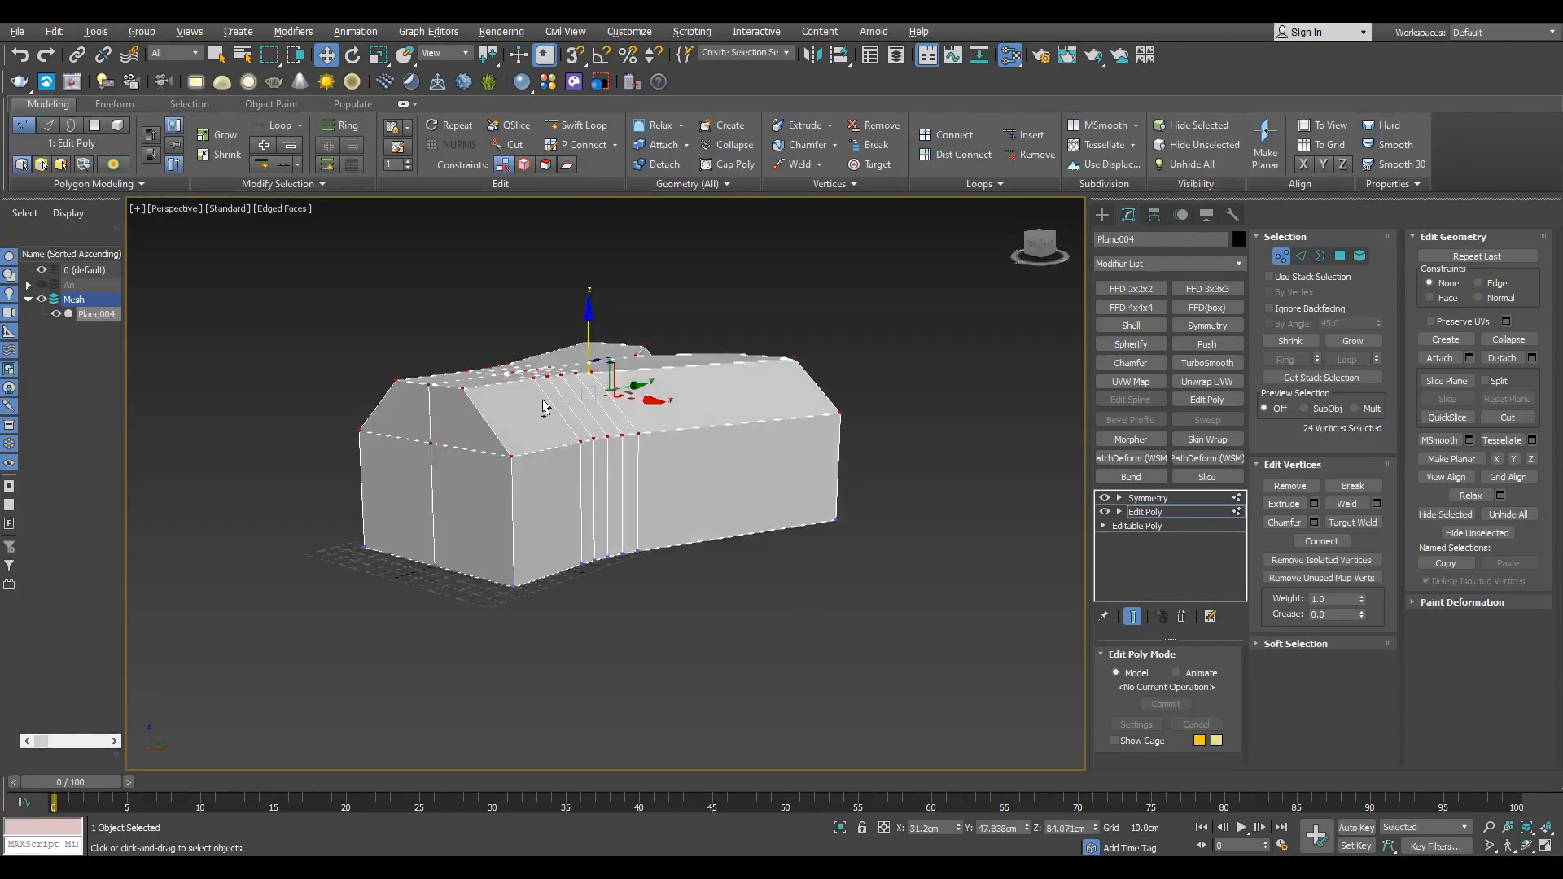
# - Insert a loop across the wide arms and slide it about 4 cm toward the wide end with the edge constraint
pyautogui.keyDown('alt'); pyautogui.moveTo(541, 396); pyautogui.dragTo(633, 499, button='middle'); pyautogui.keyUp('alt')
pyautogui.press('1')
pyautogui.hotkey('alt', 'w')
pyautogui.middleClick(467, 328)
pyautogui.hotkey('alt', 'w')
pyautogui.moveTo(533, 245); pyautogui.dragTo(594, 422, button='middle')
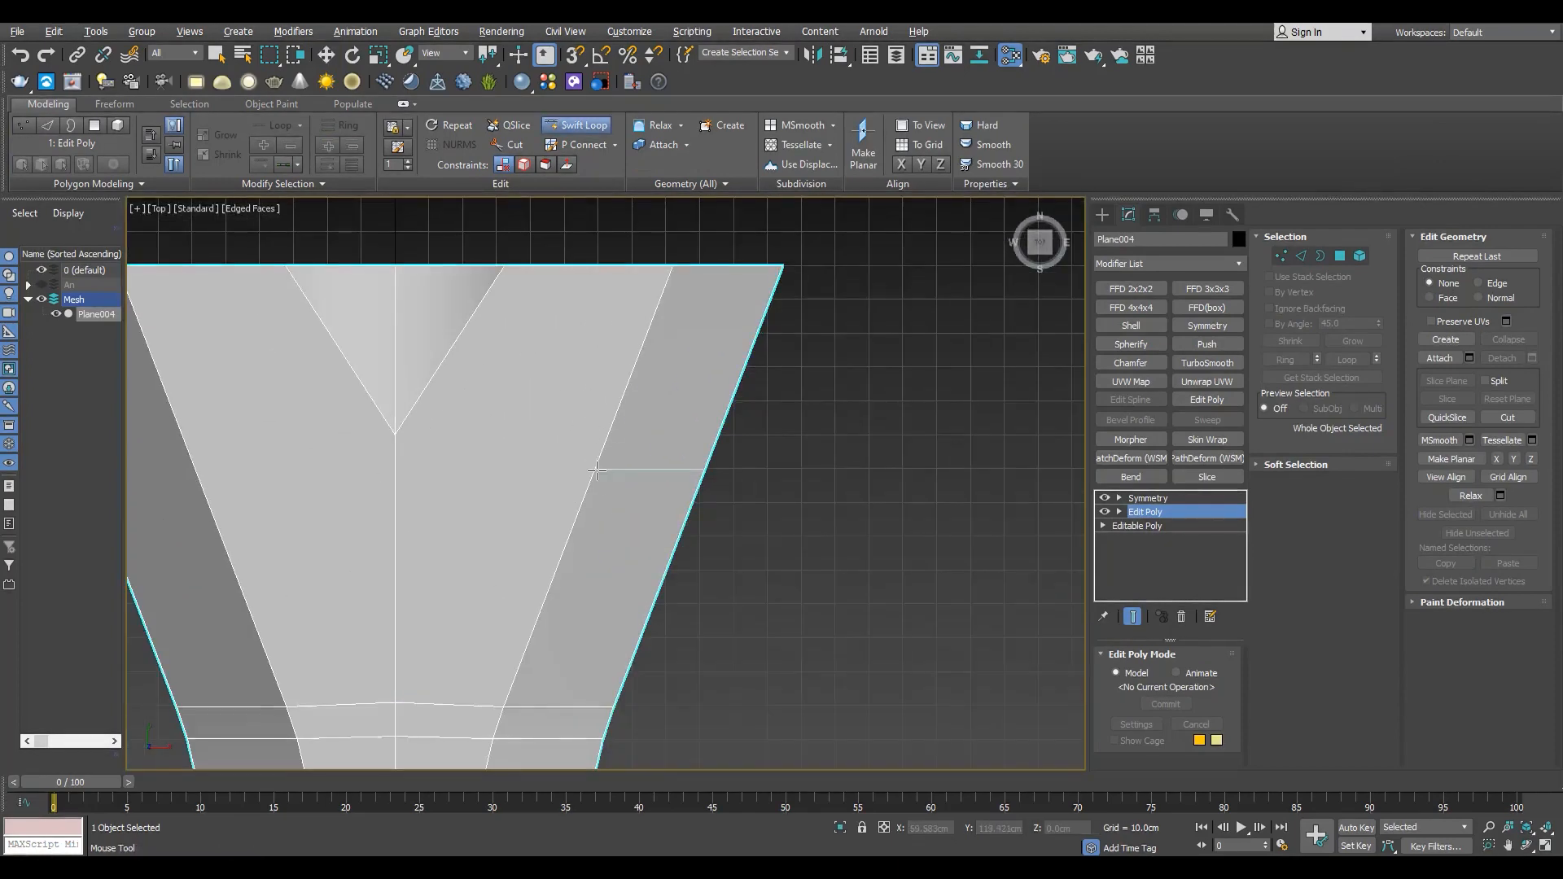
pyautogui.press('1')
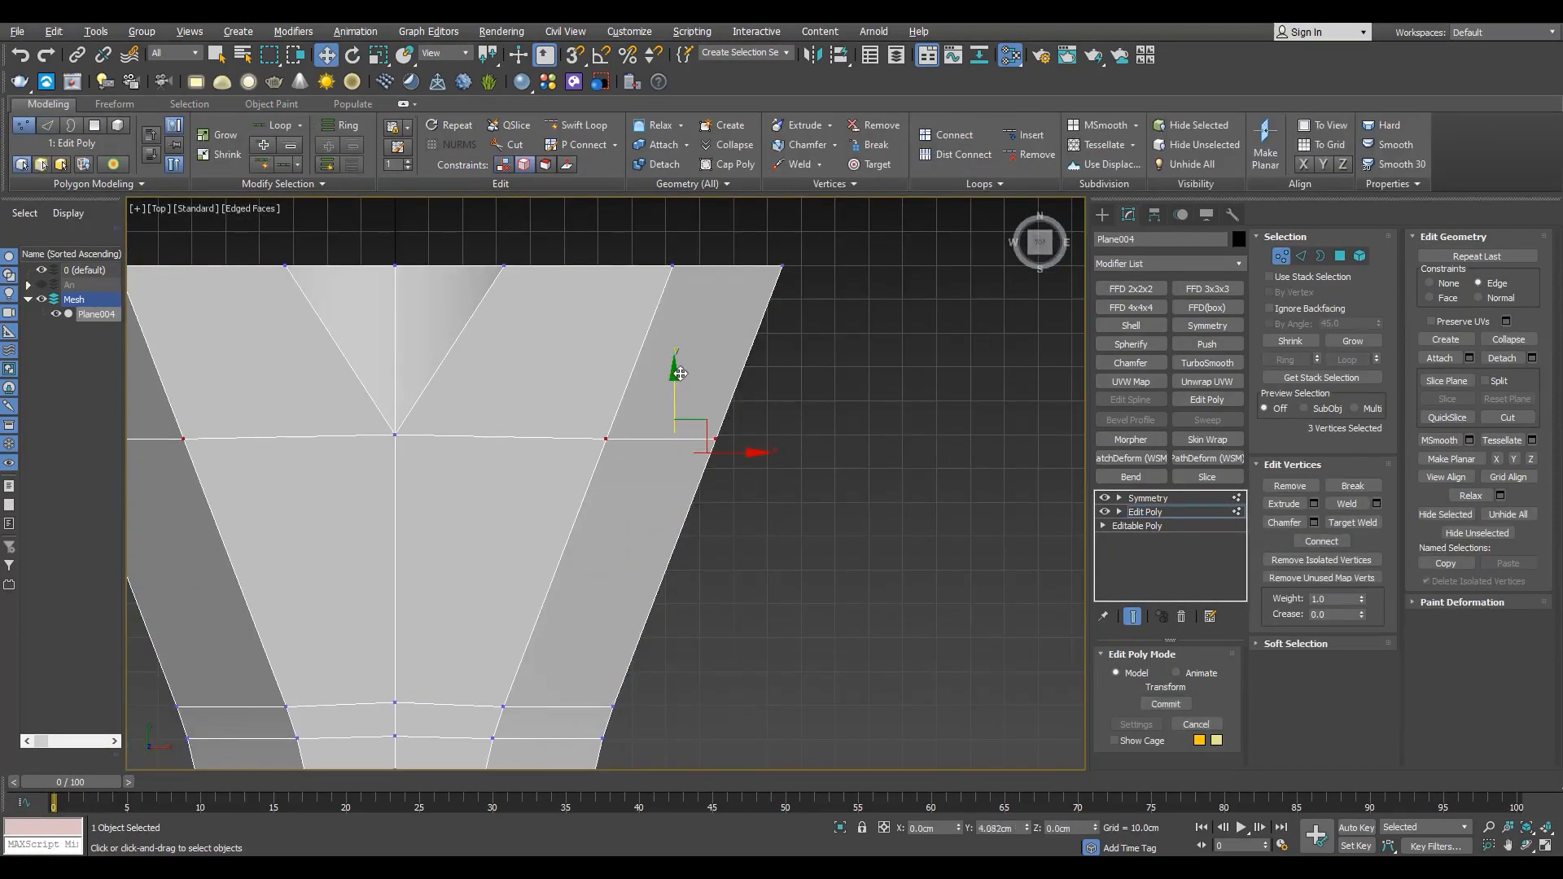
pyautogui.moveTo(681, 373); pyautogui.dragTo(680, 371)
pyautogui.scroll(-2, 551, 383)
# - Undo the extra loop, the upper vertices' move and the chamfer on the mirrored body
pyautogui.hotkey('alt', 'w')
pyautogui.middleClick(658, 513)
pyautogui.hotkey('alt', 'w')
pyautogui.keyDown('alt'); pyautogui.moveTo(658, 482); pyautogui.dragTo(666, 447, button='middle'); pyautogui.keyUp('alt')
pyautogui.click(1148, 499)
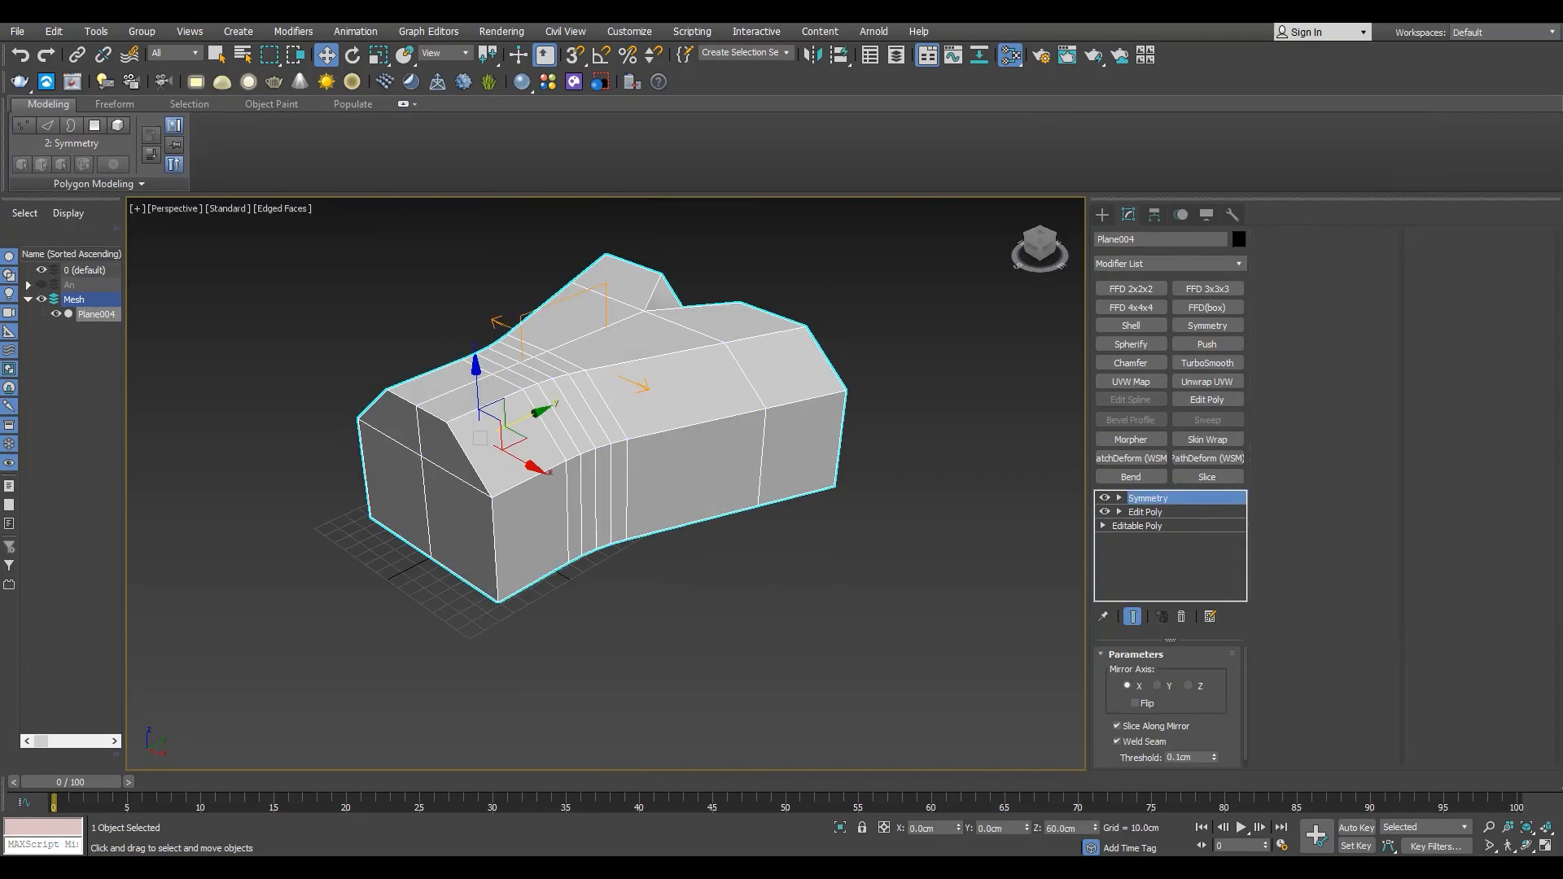
pyautogui.press('t')
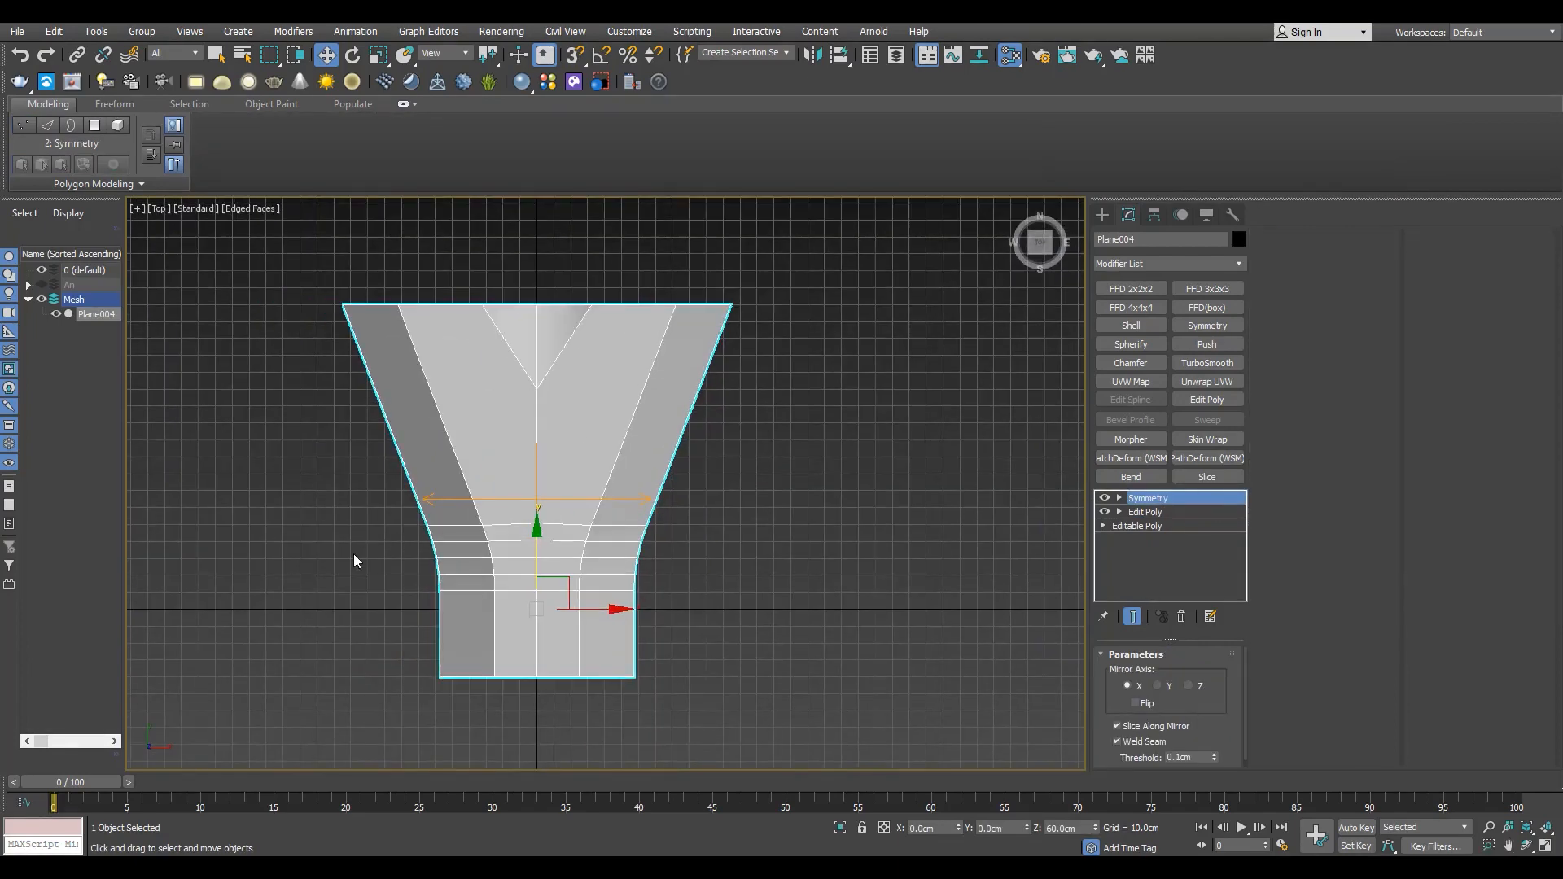
pyautogui.moveTo(354, 554); pyautogui.dragTo(376, 553, button='middle')
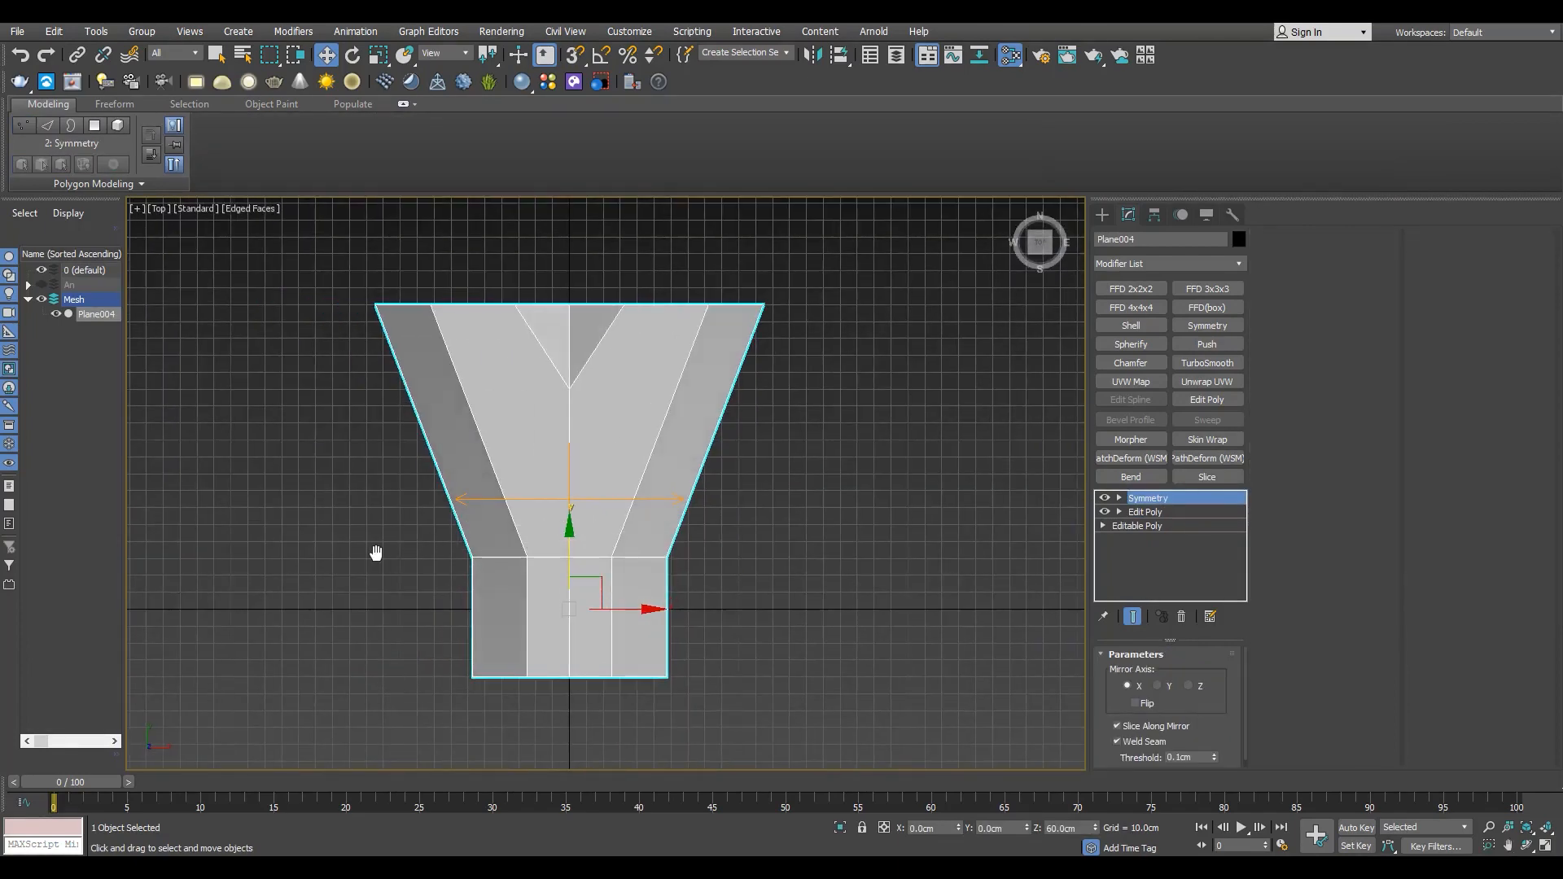
# - Move the side vertices of all three cross sections about 4.8 cm outward along X to widen the body
pyautogui.press('p')
pyautogui.keyDown('alt'); pyautogui.moveTo(882, 638); pyautogui.dragTo(774, 561, button='middle'); pyautogui.keyUp('alt')
pyautogui.click(1145, 512)
pyautogui.press('2')
pyautogui.scroll(-5, 739, 587)
pyautogui.press('t')
pyautogui.press('1')
pyautogui.moveTo(862, 458); pyautogui.dragTo(646, 689)
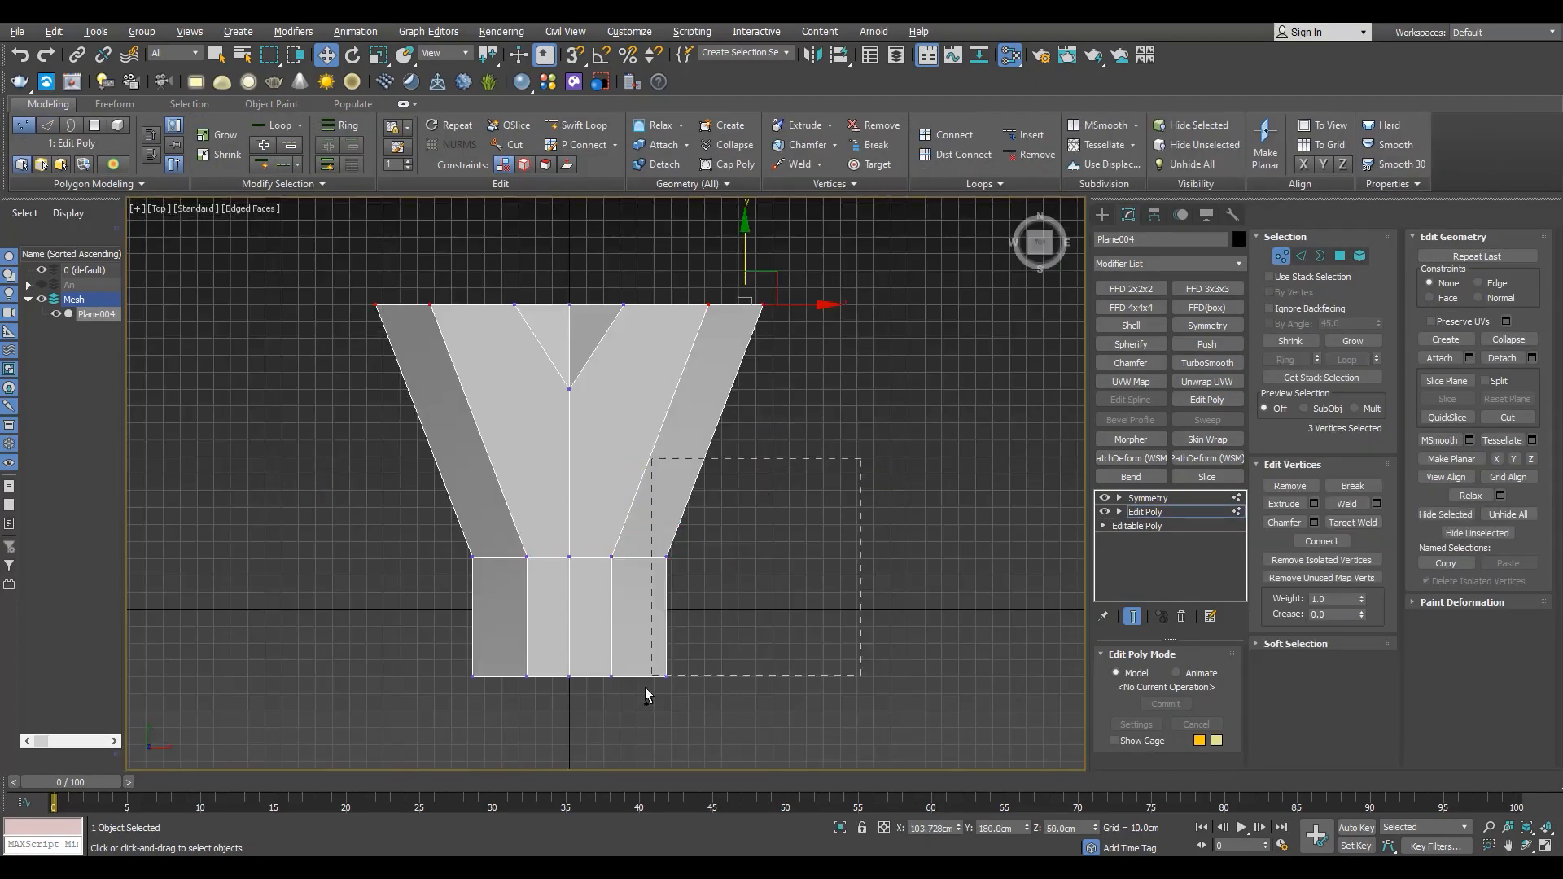
pyautogui.moveTo(736, 515); pyautogui.dragTo(745, 516)
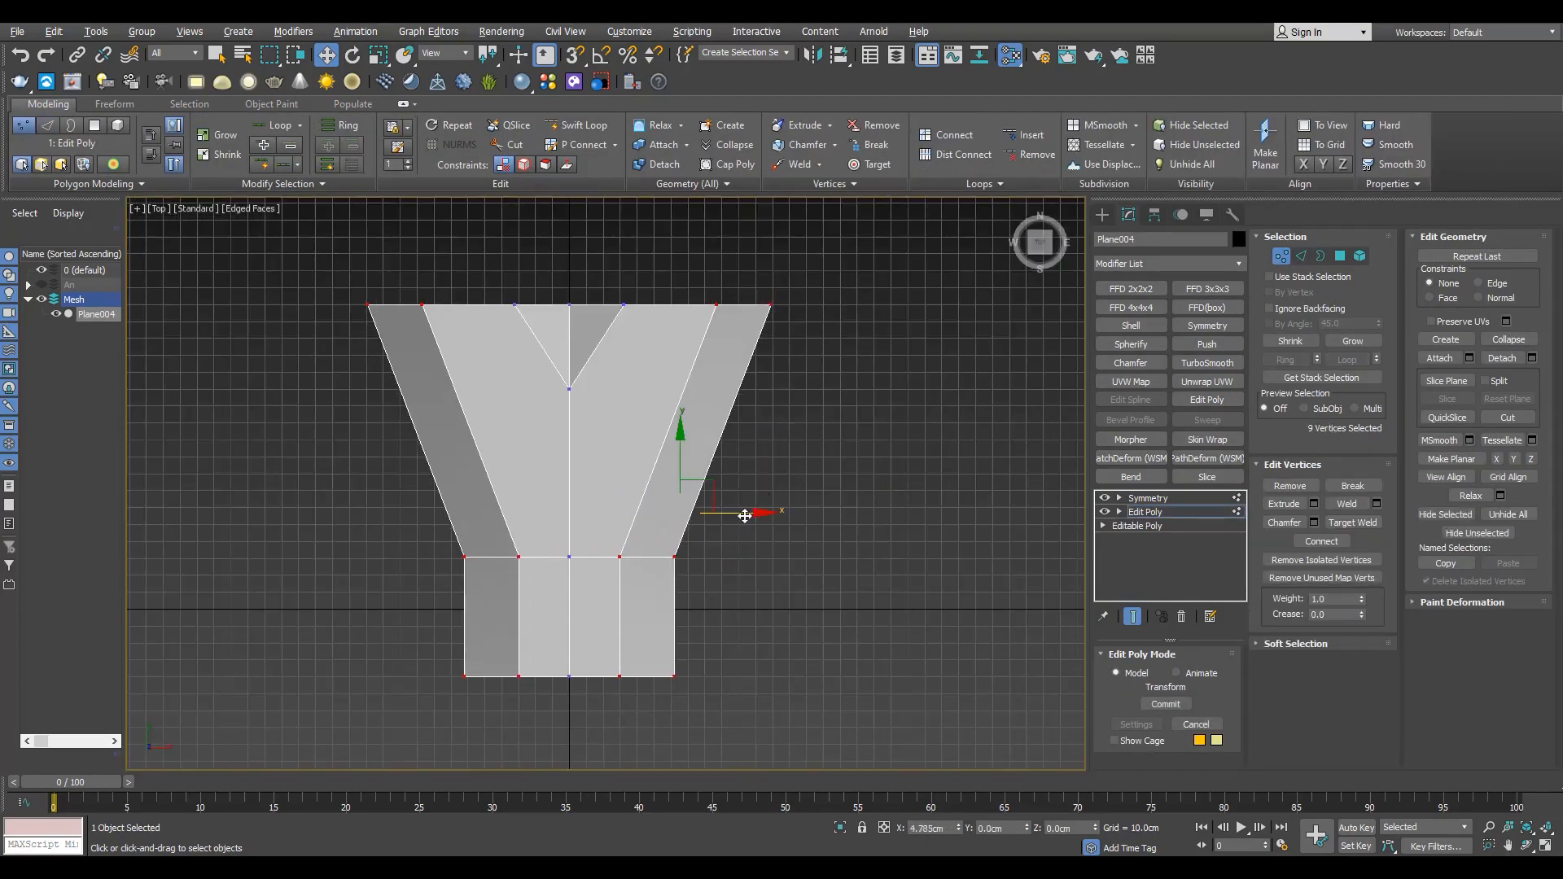
# - Move only the outermost side vertices about 4.3 cm further outward along X
pyautogui.moveTo(731, 617); pyautogui.dragTo(773, 393)
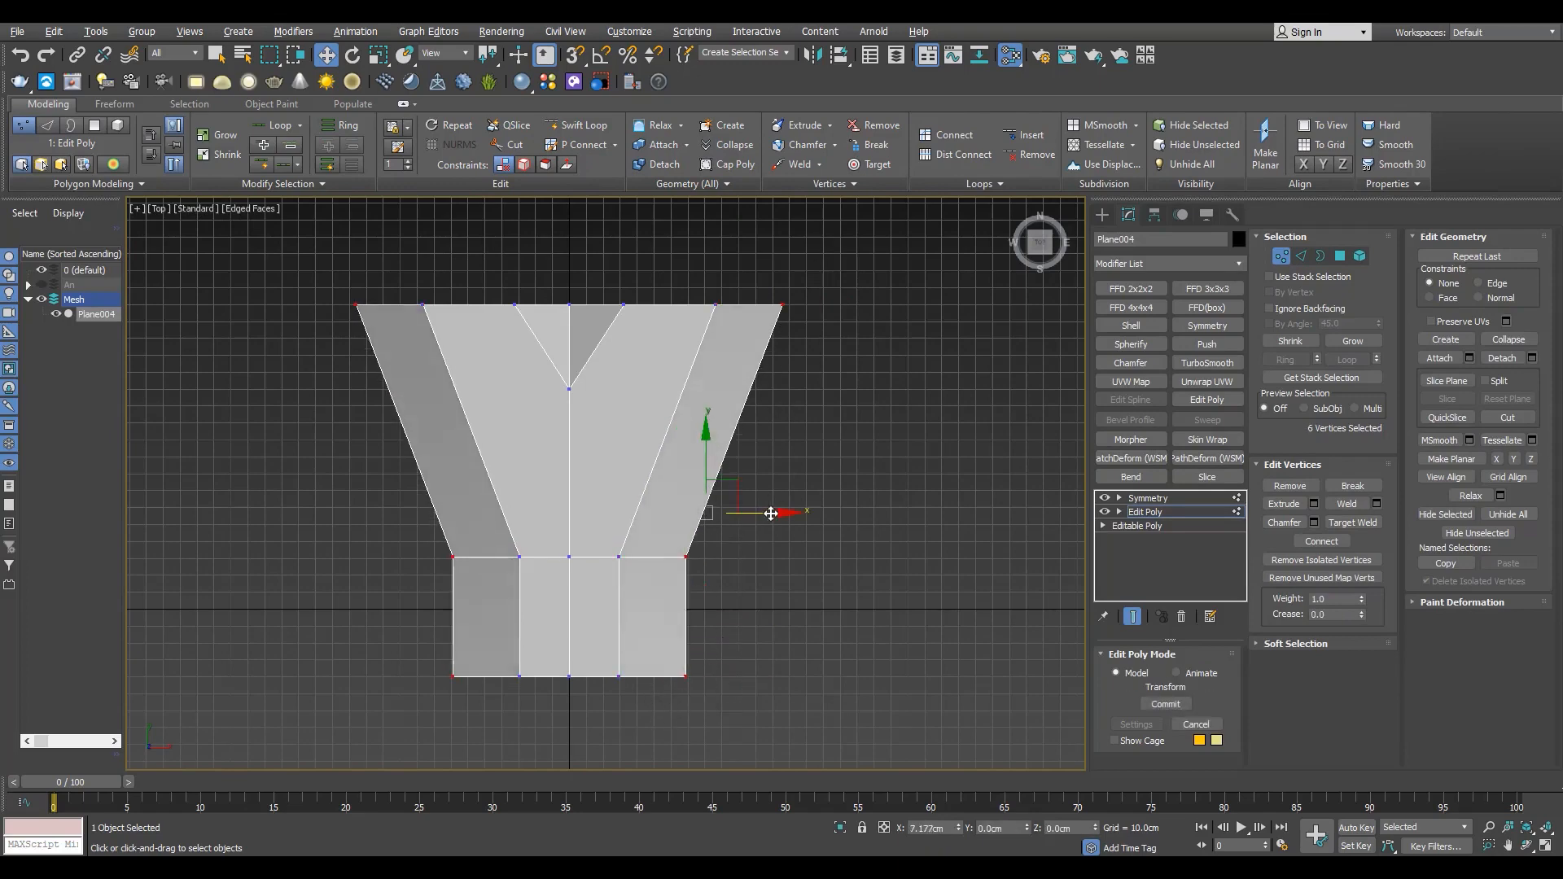
pyautogui.press('p')
pyautogui.keyDown('alt'); pyautogui.moveTo(805, 593); pyautogui.dragTo(741, 560, button='middle'); pyautogui.keyUp('alt')
pyautogui.press('t')
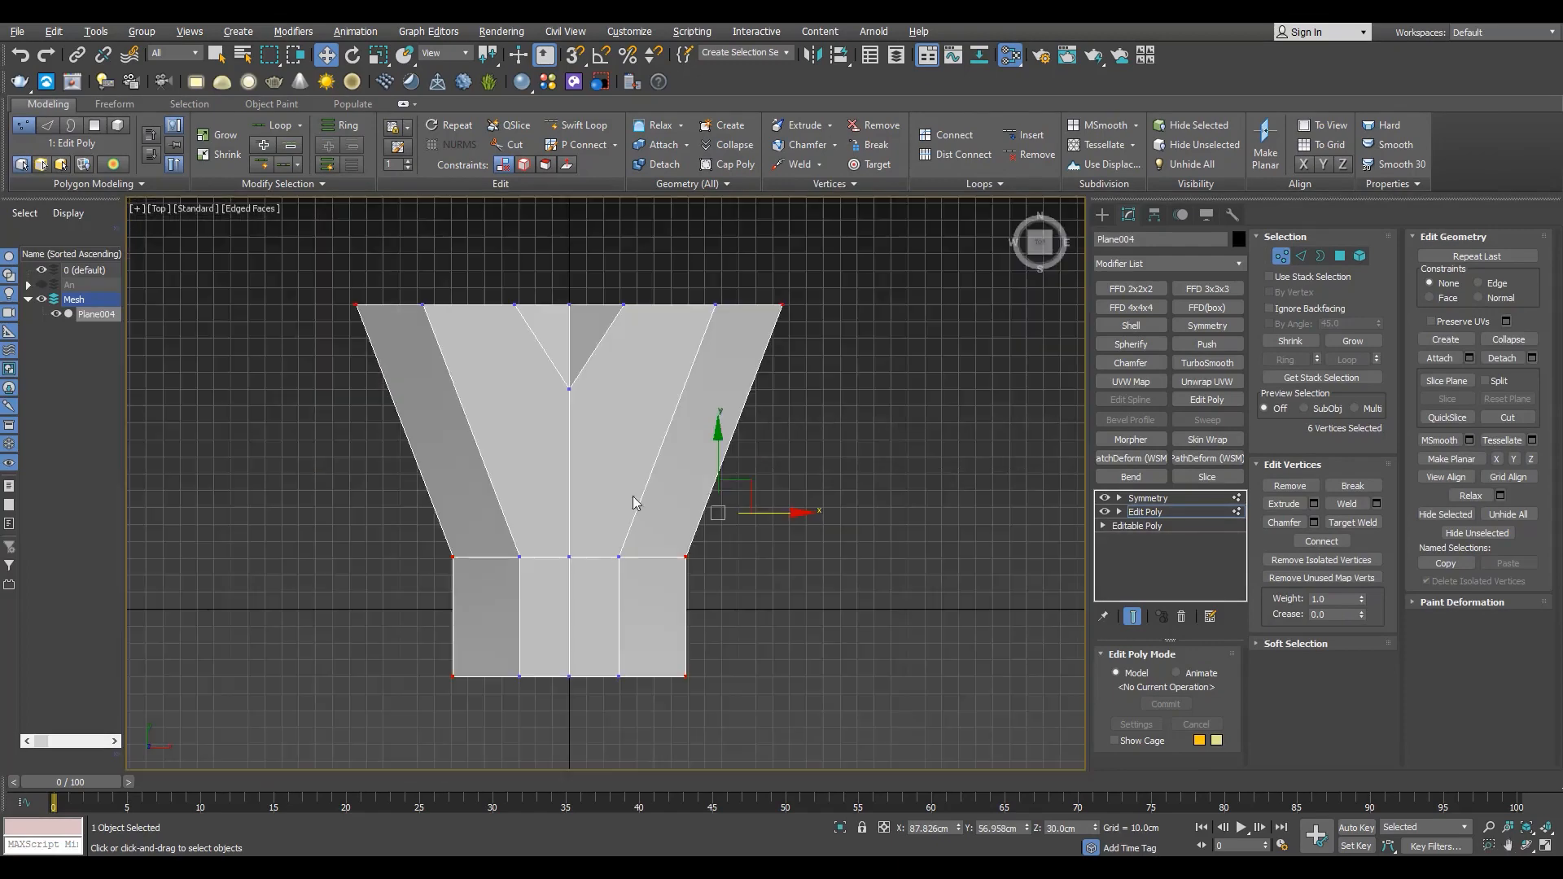
pyautogui.moveTo(733, 514); pyautogui.dragTo(758, 517)
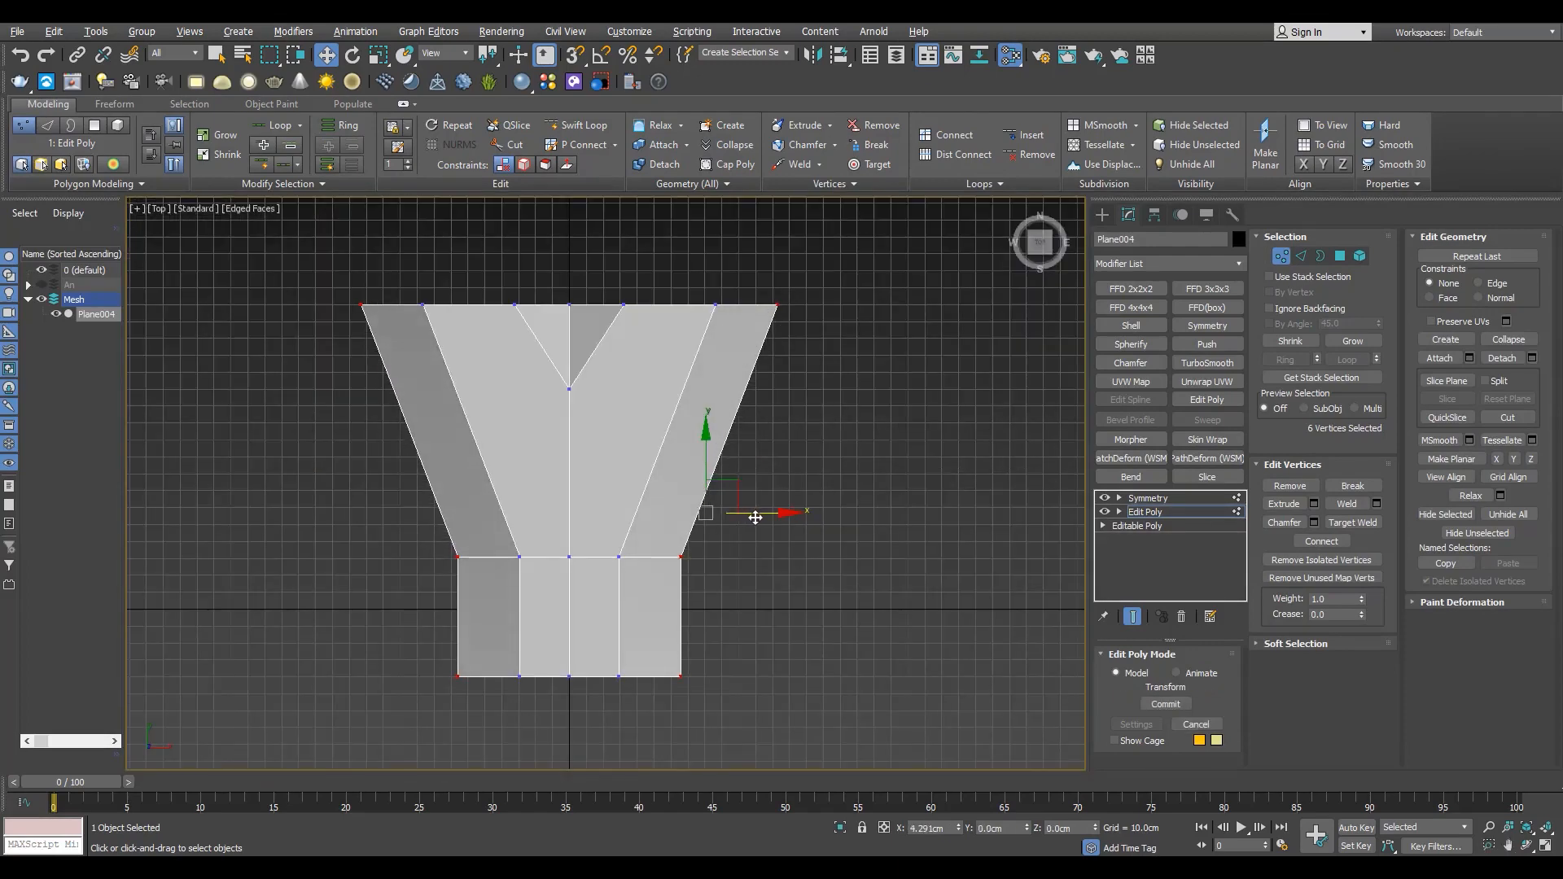
# - Chamfer the cross edge loop near the narrow end by about 31 cm with 4 segments
pyautogui.scroll(3, 655, 562)
pyautogui.press('2')
pyautogui.hotkey('ctrl', 'shift', 'c')
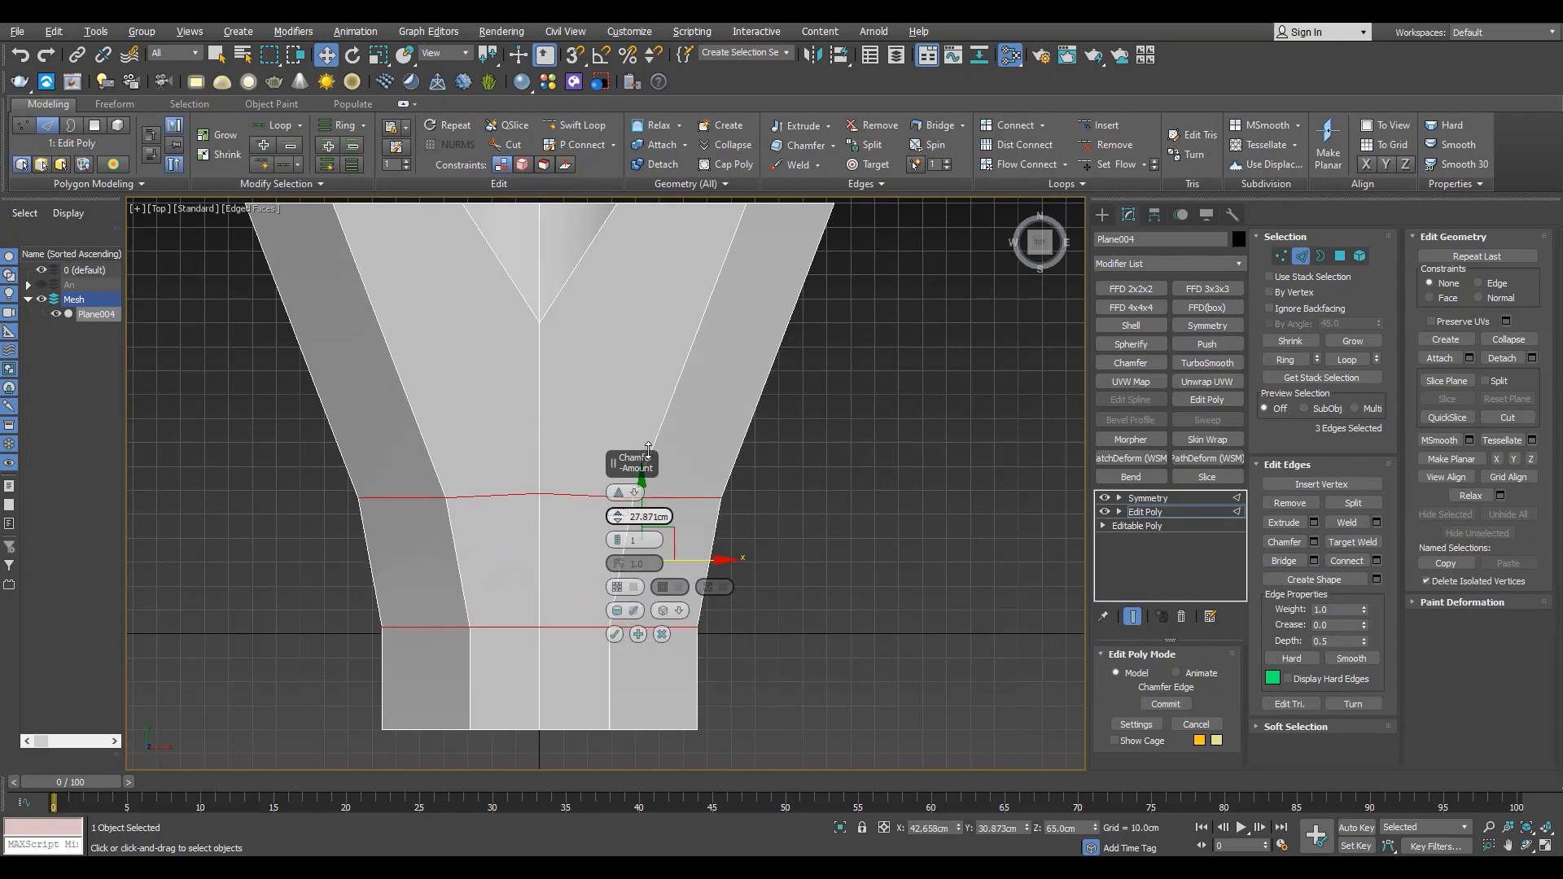
pyautogui.moveTo(649, 450); pyautogui.dragTo(653, 443)
pyautogui.moveTo(861, 415); pyautogui.dragTo(644, 378, button='middle')
pyautogui.moveTo(619, 517); pyautogui.dragTo(642, 429)
pyautogui.click(617, 537)
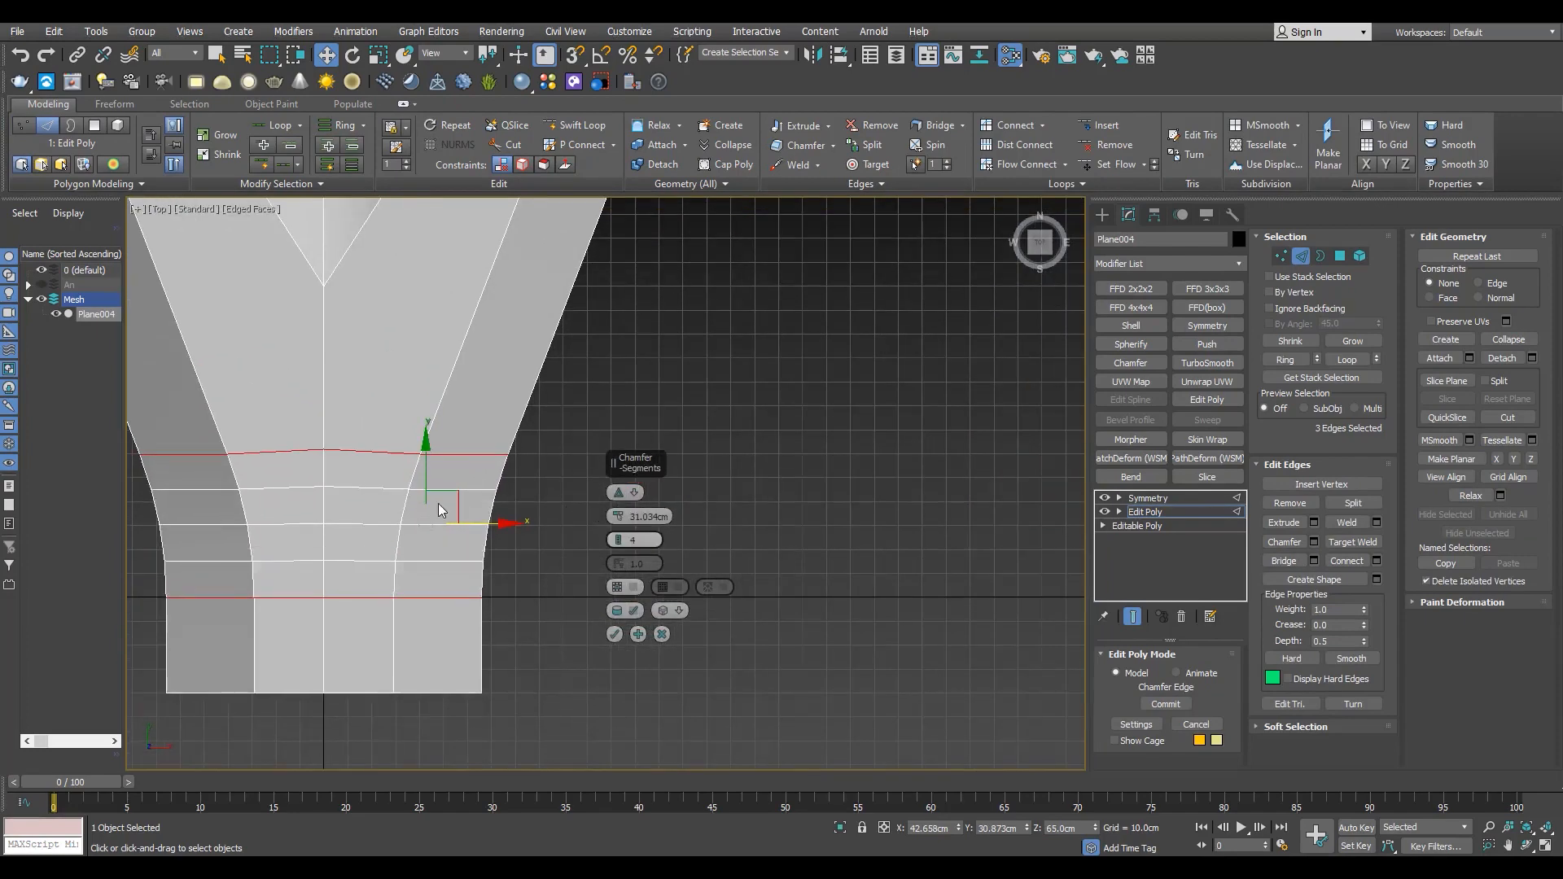
pyautogui.moveTo(418, 599); pyautogui.dragTo(567, 603, button='middle')
pyautogui.press('Return')
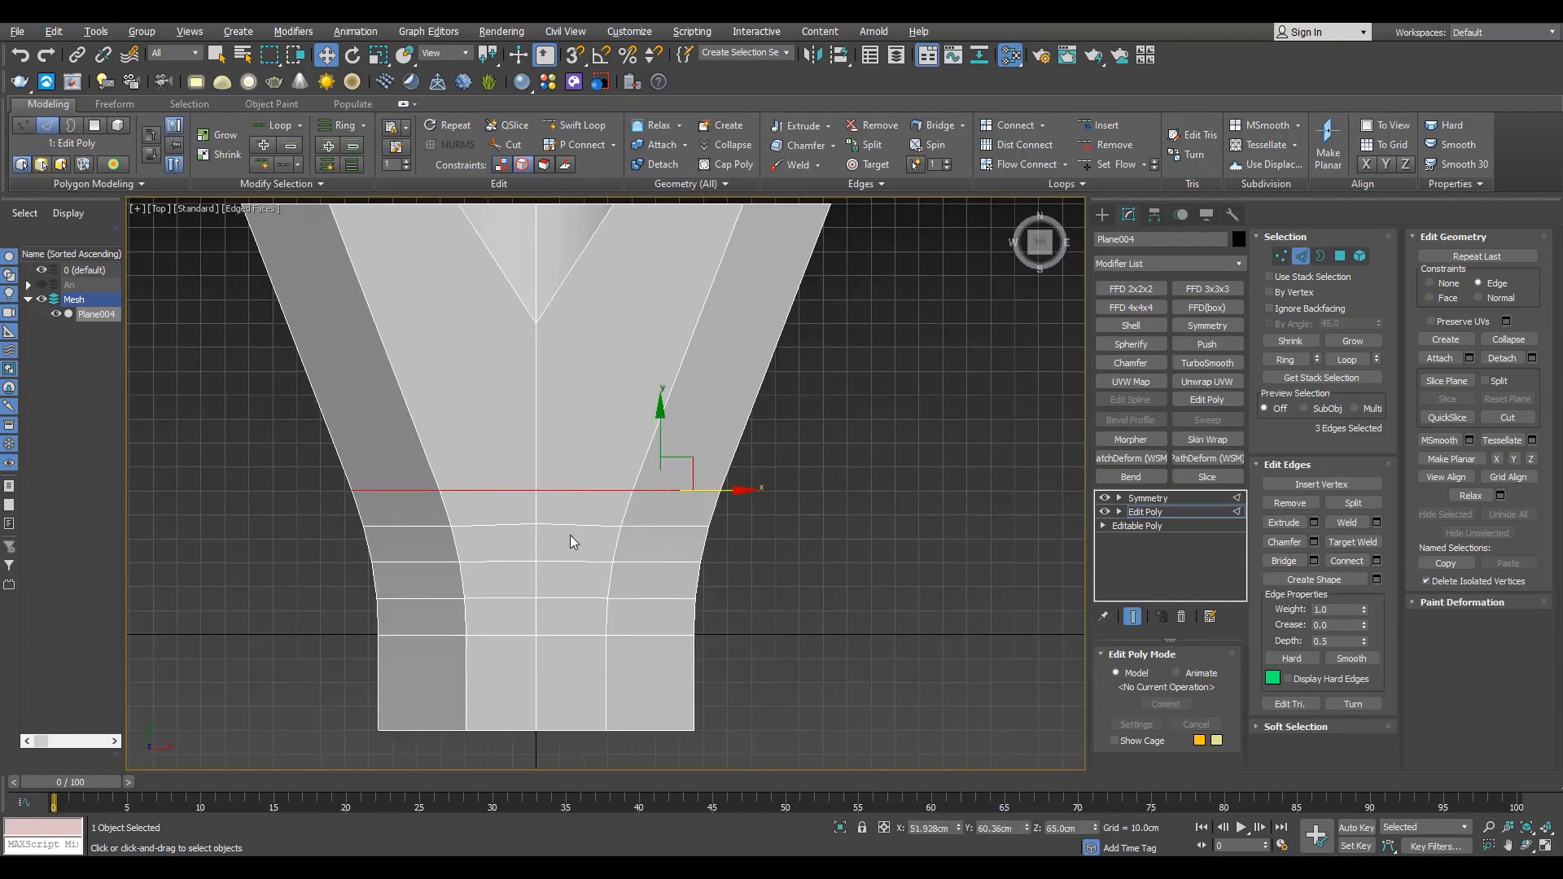
# - Examine the chamfered bend and side profile of the mirrored body in perspective at the Symmetry level
pyautogui.hotkey('alt', 'w')
pyautogui.middleClick(796, 638)
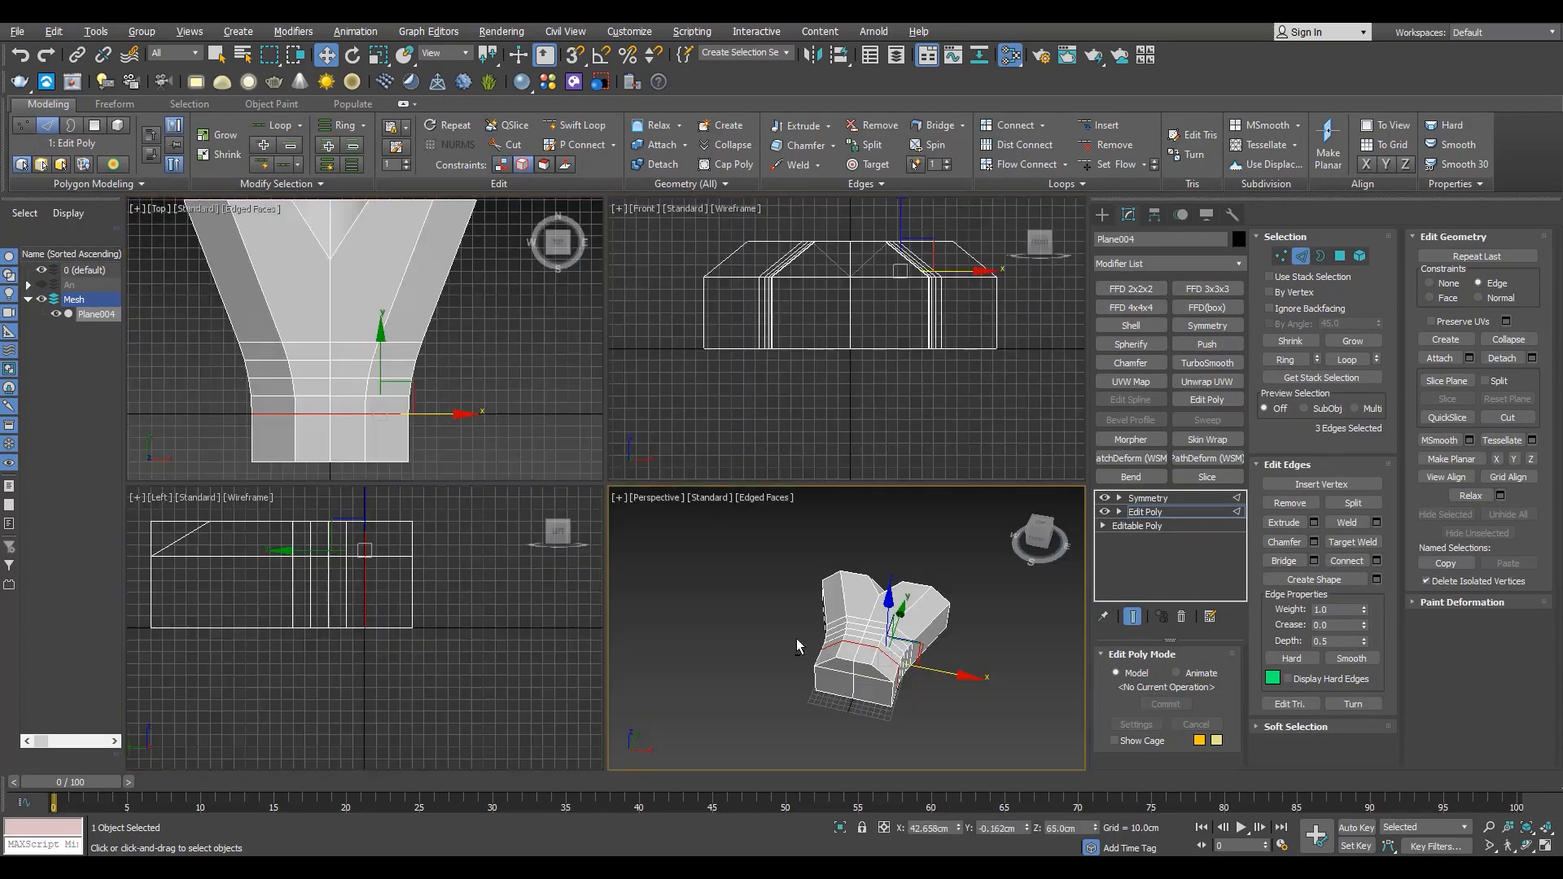
pyautogui.hotkey('alt', 'w')
pyautogui.press('z')
pyautogui.keyDown('alt'); pyautogui.moveTo(796, 638); pyautogui.dragTo(716, 603, button='middle'); pyautogui.keyUp('alt')
pyautogui.click(1178, 498)
pyautogui.scroll(-3, 771, 510)
pyautogui.moveTo(772, 510)
pyautogui.keyDown('alt'); pyautogui.mouseDown(button='middle')
pyautogui.moveTo(687, 523)
pyautogui.moveTo(704, 467)
pyautogui.mouseUp(button='middle'); pyautogui.keyUp('alt')
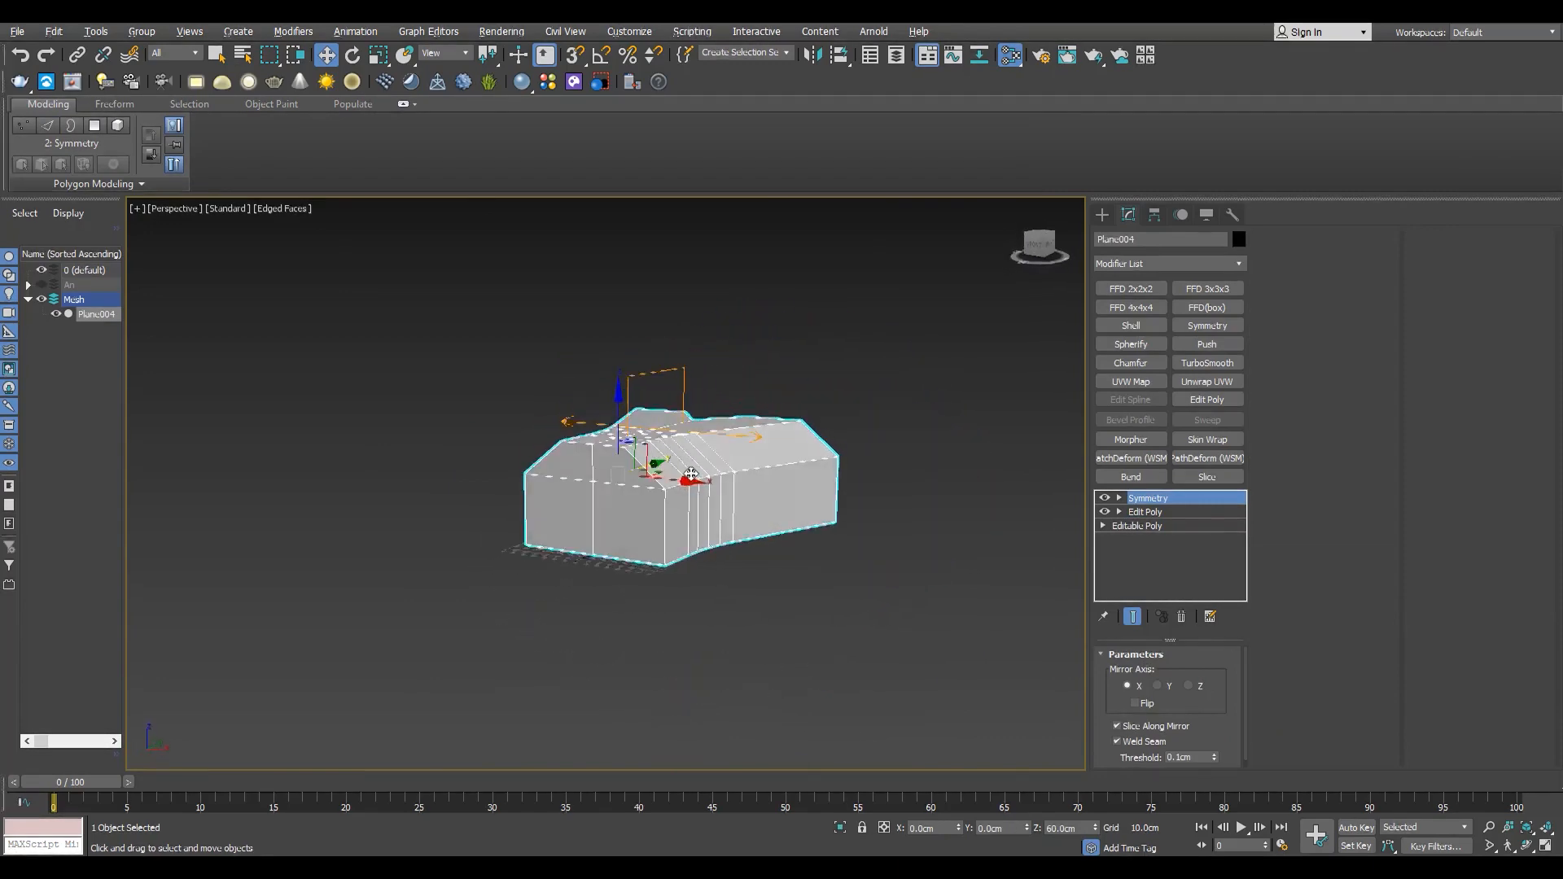
# - Try to lower the body's shoulder and ridge vertices slightly along Z
pyautogui.click(1147, 512)
pyautogui.press('1')
pyautogui.press('F3')
pyautogui.moveTo(892, 349); pyautogui.dragTo(507, 490)
pyautogui.press('F3')
pyautogui.scroll(3, 680, 405)
pyautogui.click(680, 405)
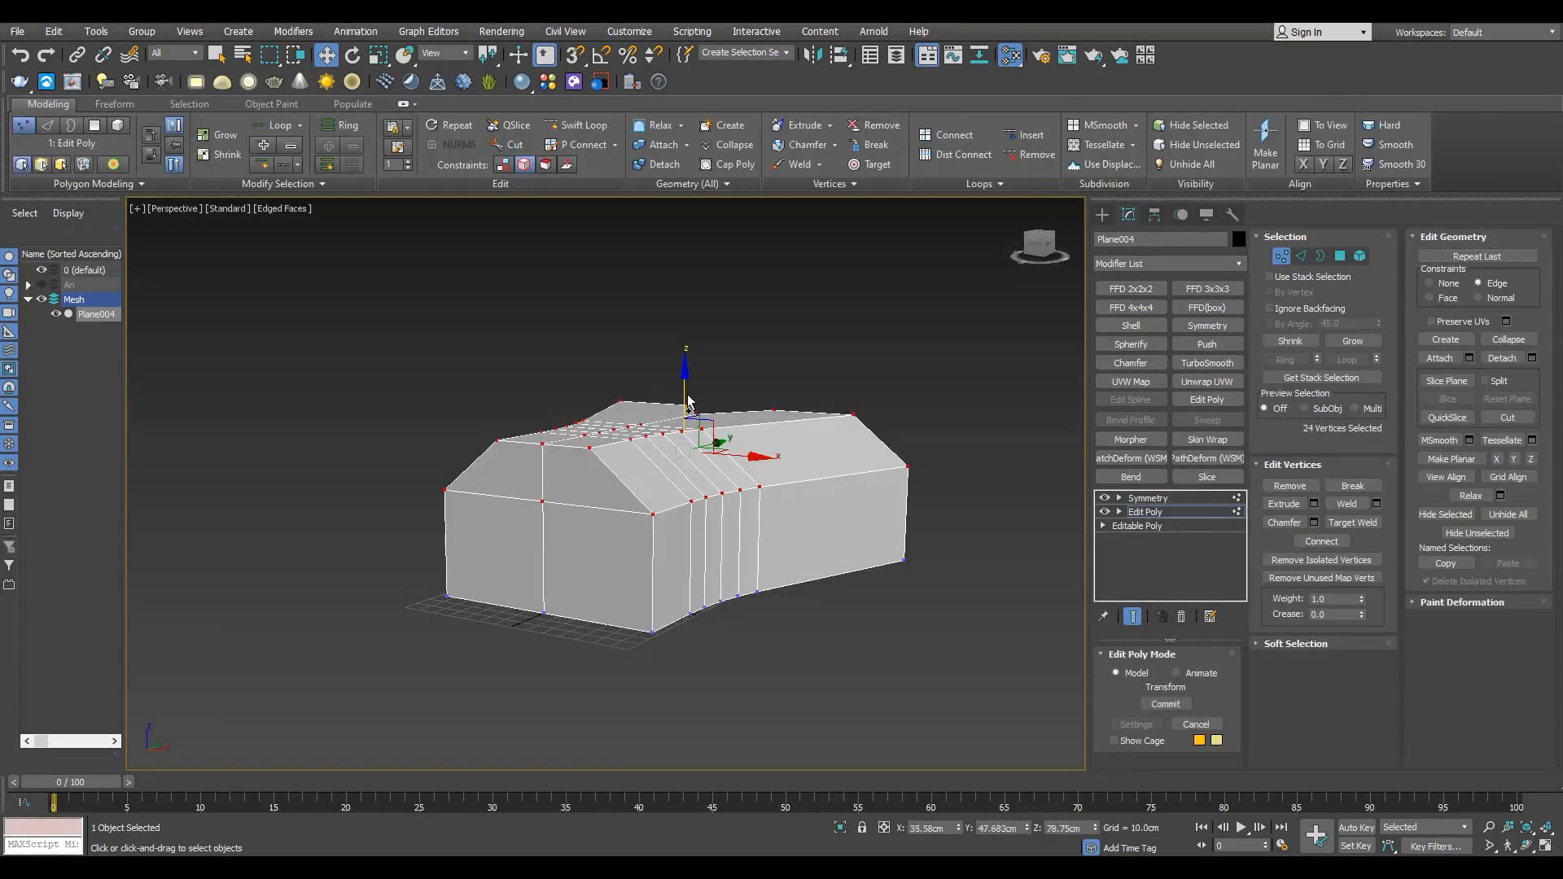
pyautogui.hotkey('ctrl', 'z')
# - Select the top ridge vertices along the whole body and adjust their height slightly along Z
pyautogui.keyDown('alt'); pyautogui.moveTo(688, 440); pyautogui.dragTo(741, 433, button='middle'); pyautogui.keyUp('alt')
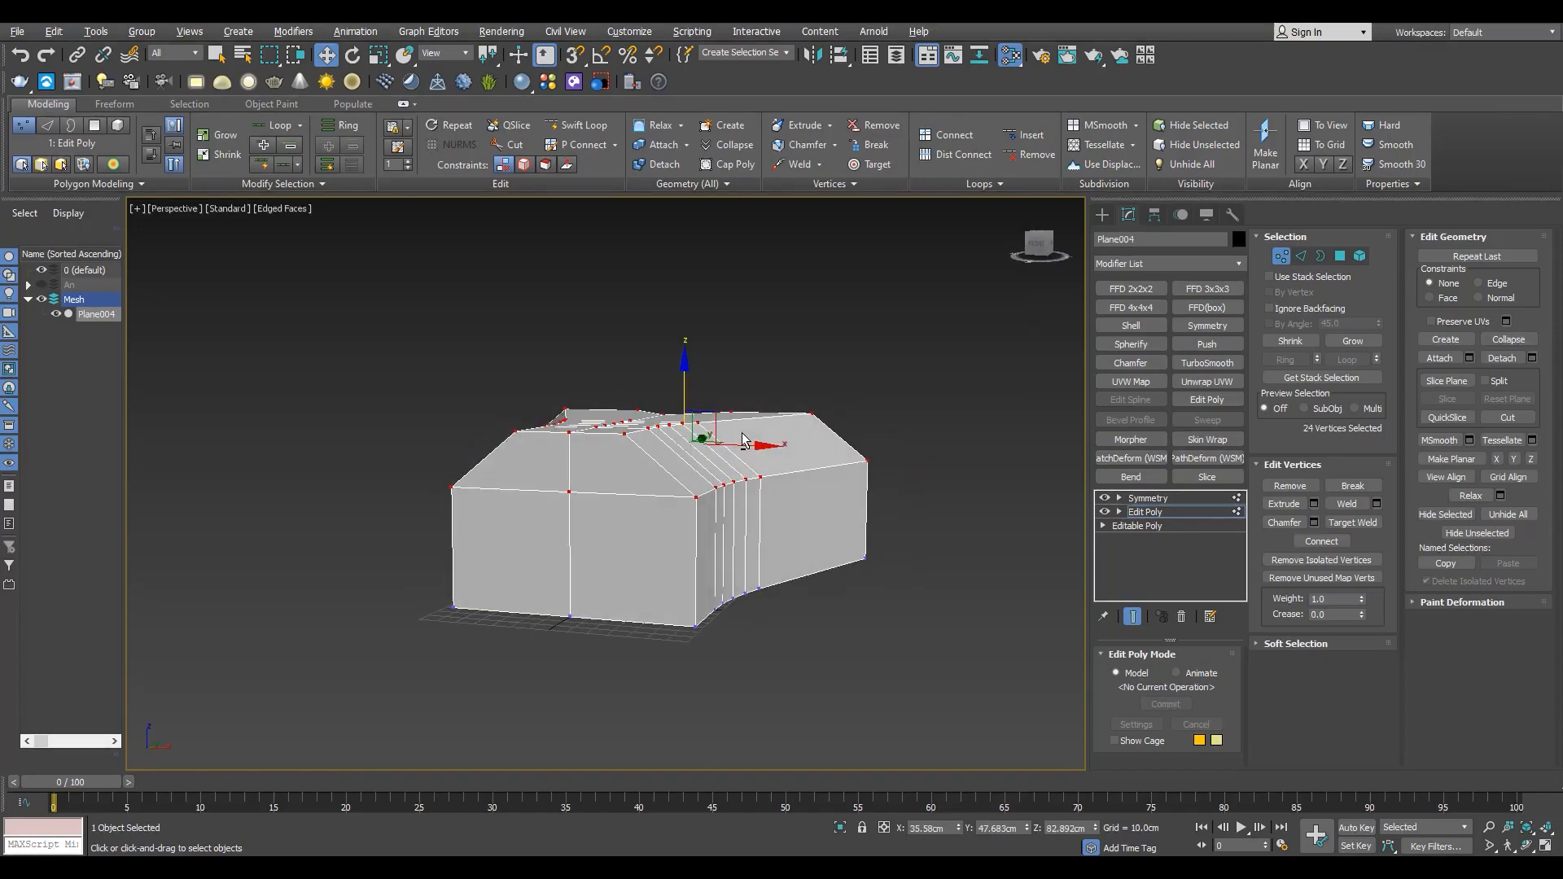
pyautogui.press('F3')
pyautogui.moveTo(773, 406); pyautogui.dragTo(491, 448)
pyautogui.keyDown('alt'); pyautogui.moveTo(581, 454); pyautogui.dragTo(658, 431, button='middle'); pyautogui.keyUp('alt')
pyautogui.moveTo(831, 365); pyautogui.dragTo(438, 453)
pyautogui.keyDown('alt'); pyautogui.moveTo(741, 403); pyautogui.dragTo(654, 428, button='middle'); pyautogui.keyUp('alt')
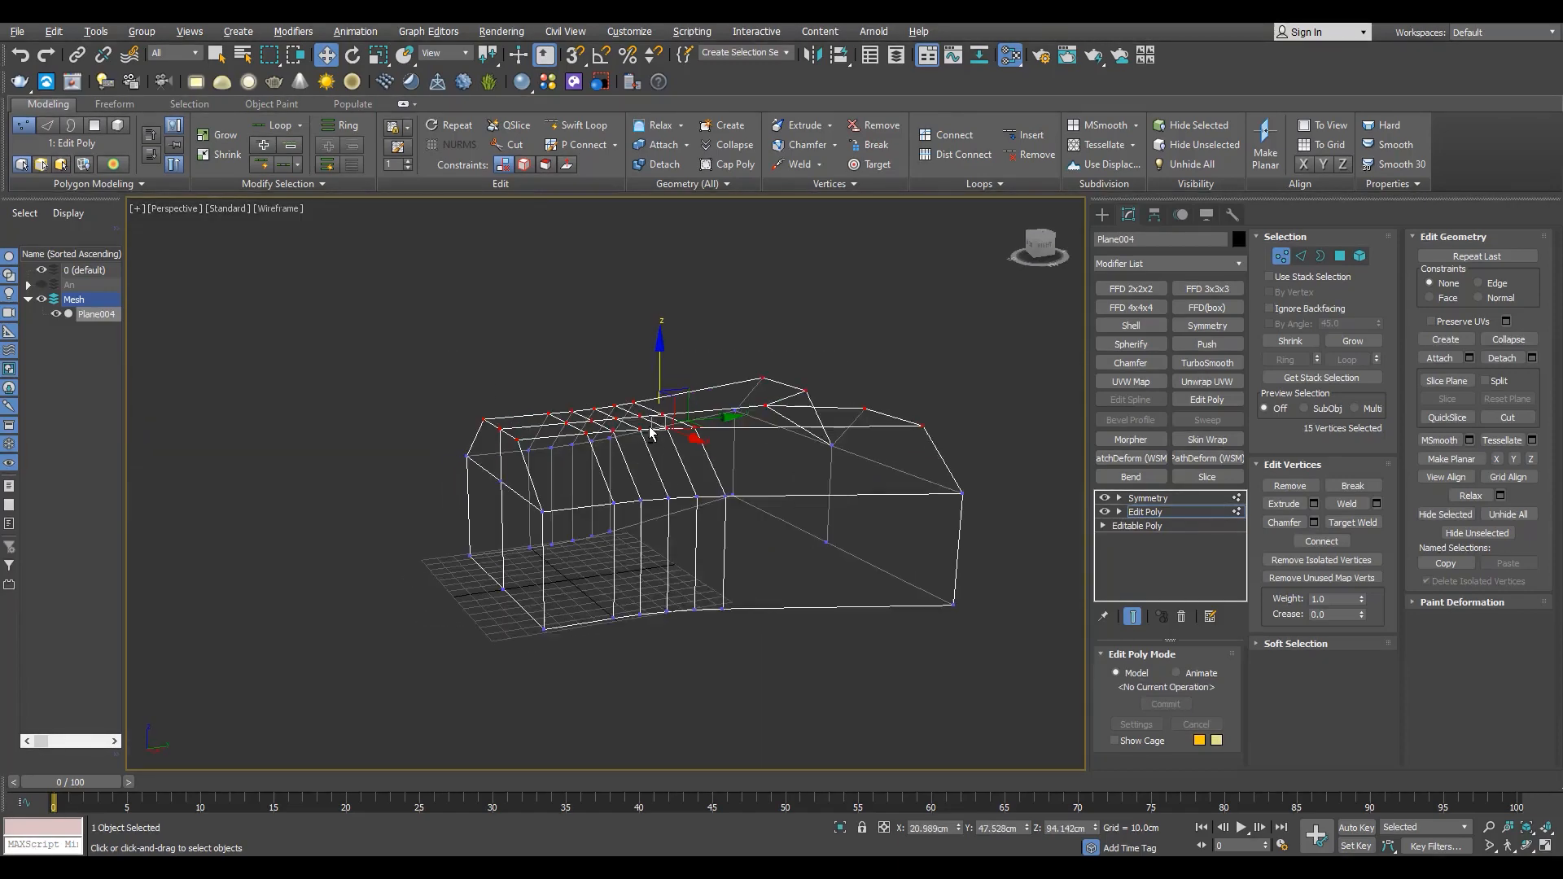
pyautogui.press('F3')
pyautogui.scroll(2, 698, 360)
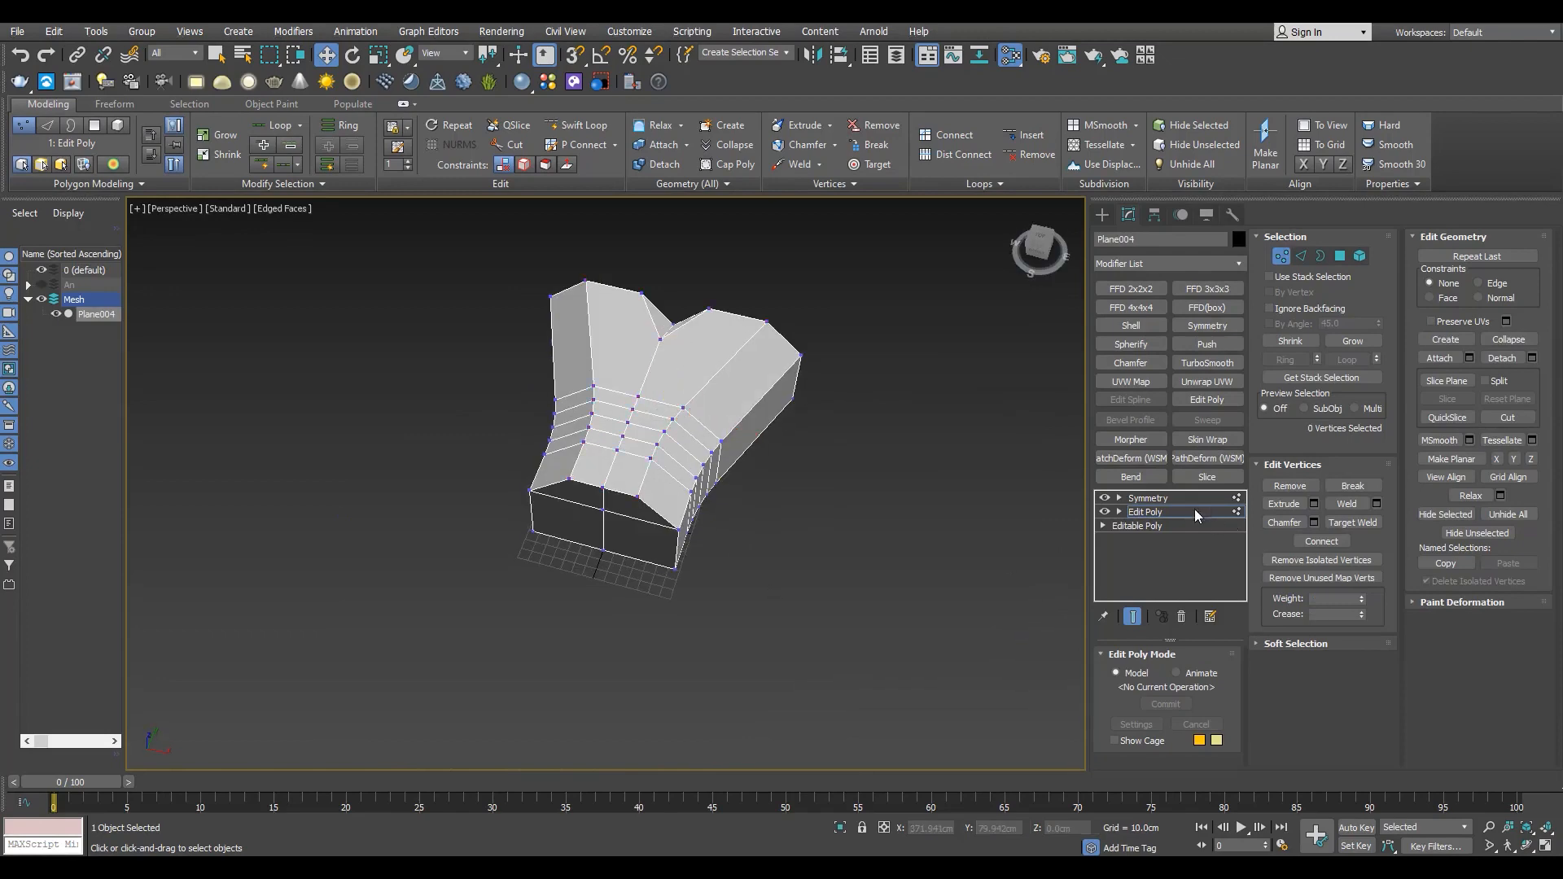
# - Leave vertex editing and collapse the body's modifier stack into a single Editable Poly
pyautogui.click(1195, 514)
pyautogui.hotkey('ctrl', 'v')
pyautogui.click(824, 500)
pyautogui.click(1199, 499)
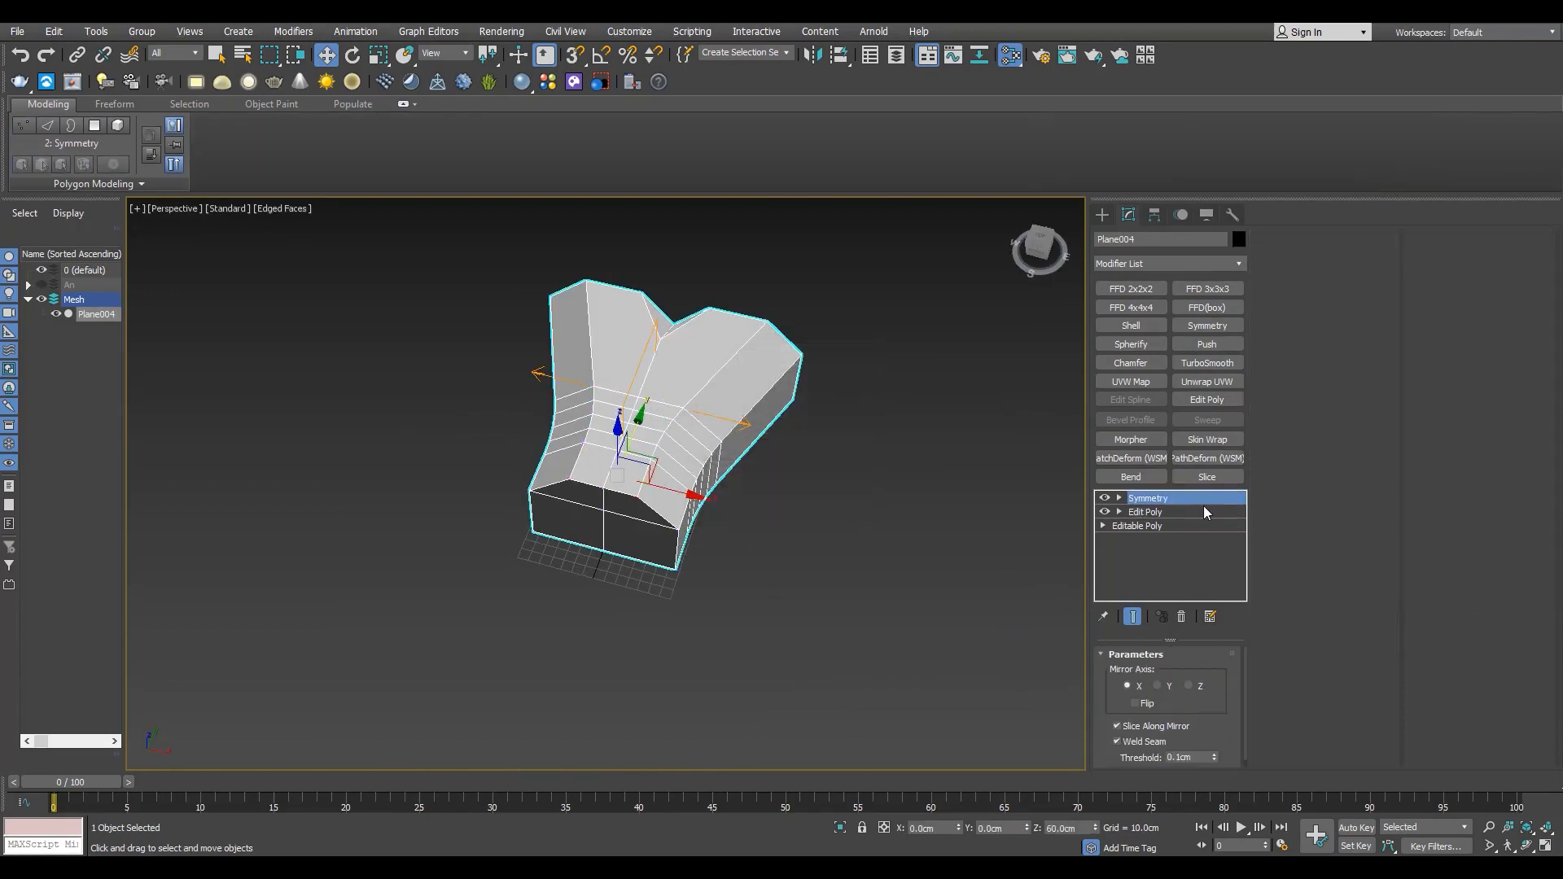
pyautogui.click(1232, 215)
pyautogui.click(1129, 215)
pyautogui.scroll(3, 689, 538)
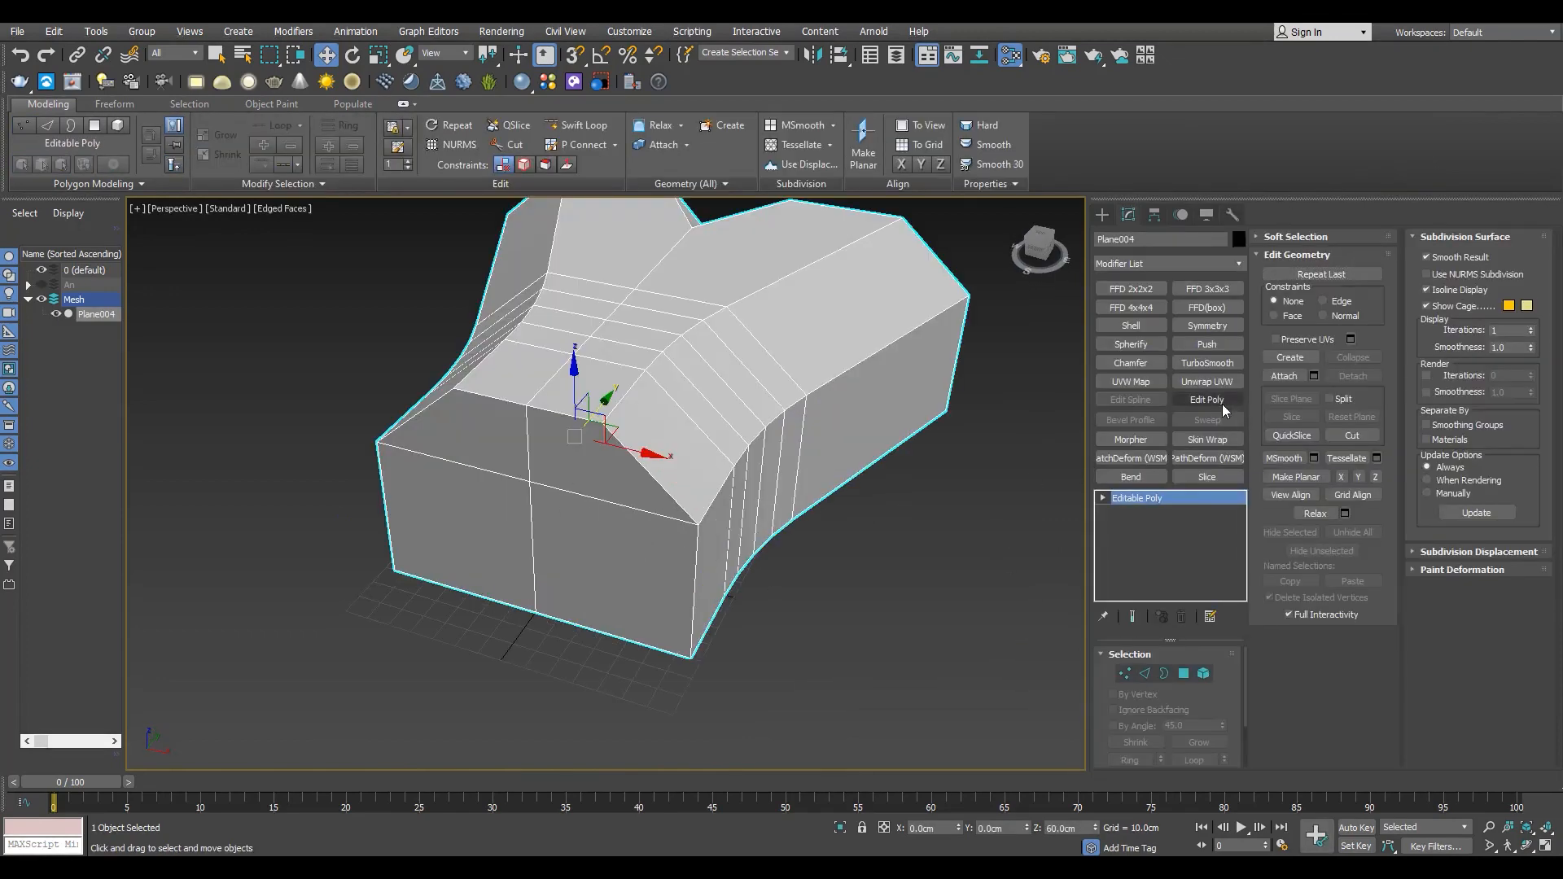
# - Clone the collapsed body, hide the original and clear the selection in the top view
pyautogui.hotkey('ctrl', 'v')
pyautogui.click(740, 497)
pyautogui.press('t')
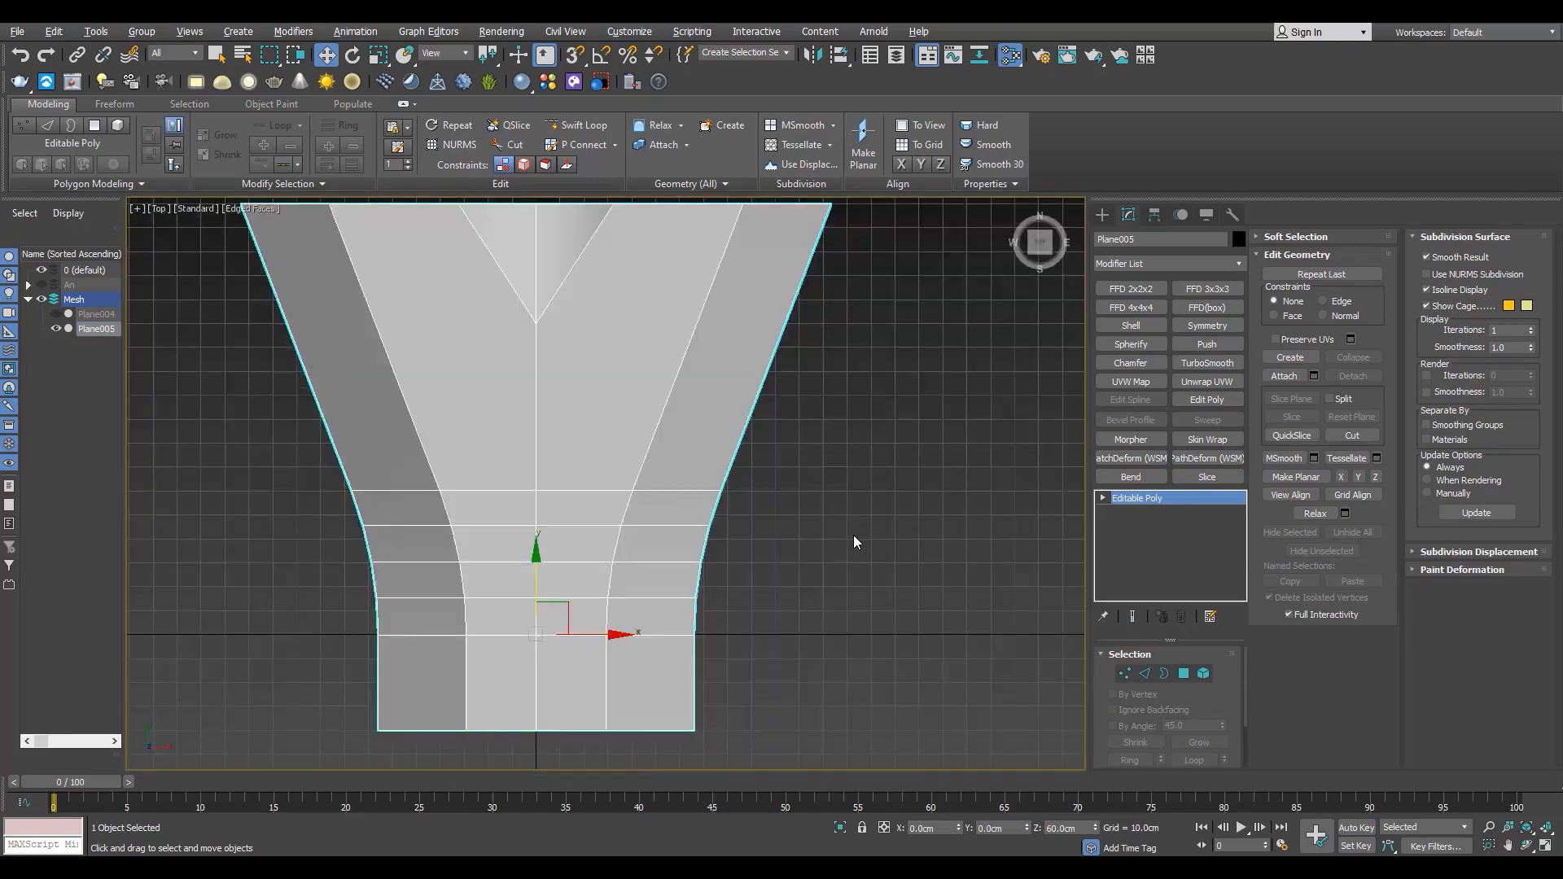
pyautogui.click(853, 535)
# - Create a cylinder centred on the body's curved side edge, about 27.8 cm in radius and 4.6 cm high
pyautogui.click(1103, 214)
pyautogui.click(1134, 347)
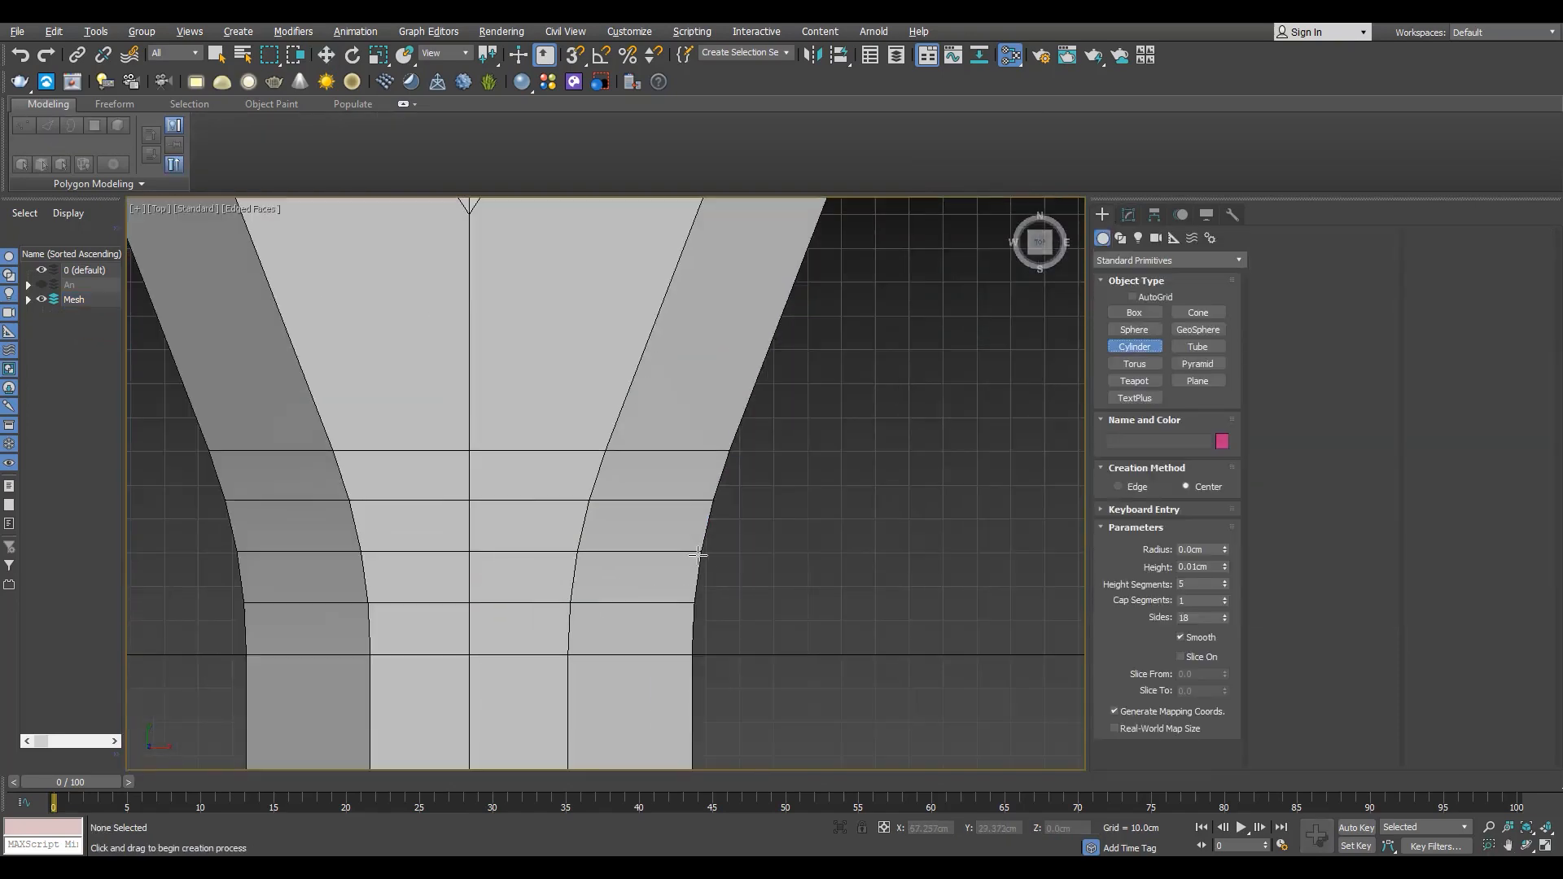
pyautogui.moveTo(699, 554); pyautogui.dragTo(769, 614)
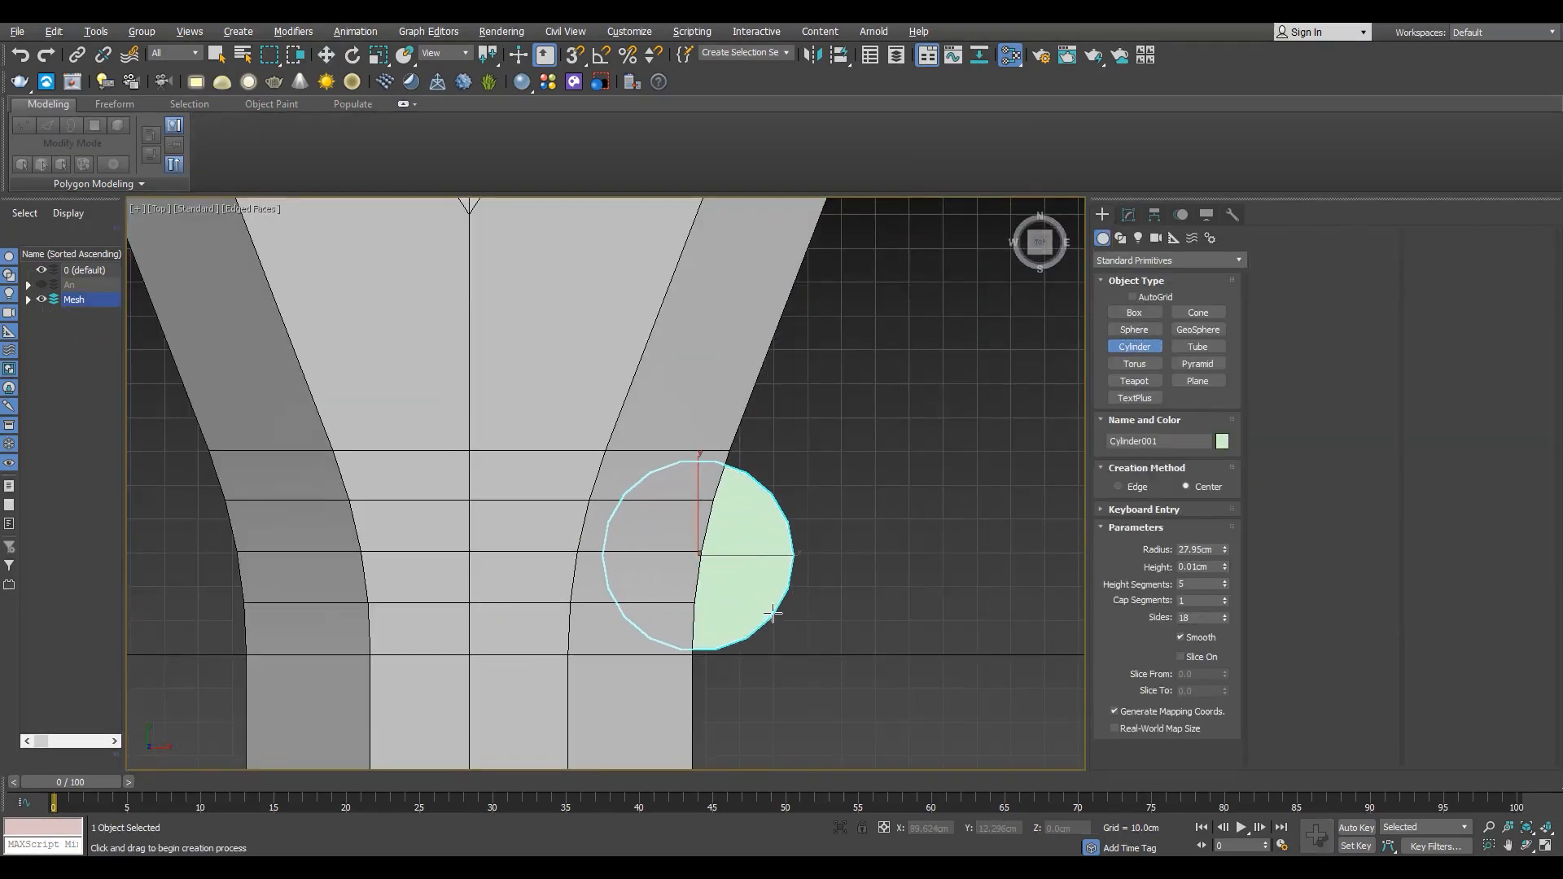
pyautogui.click(725, 598)
pyautogui.rightClick(725, 597)
# - Set the cylinder's number of sides to 12
pyautogui.click(1129, 215)
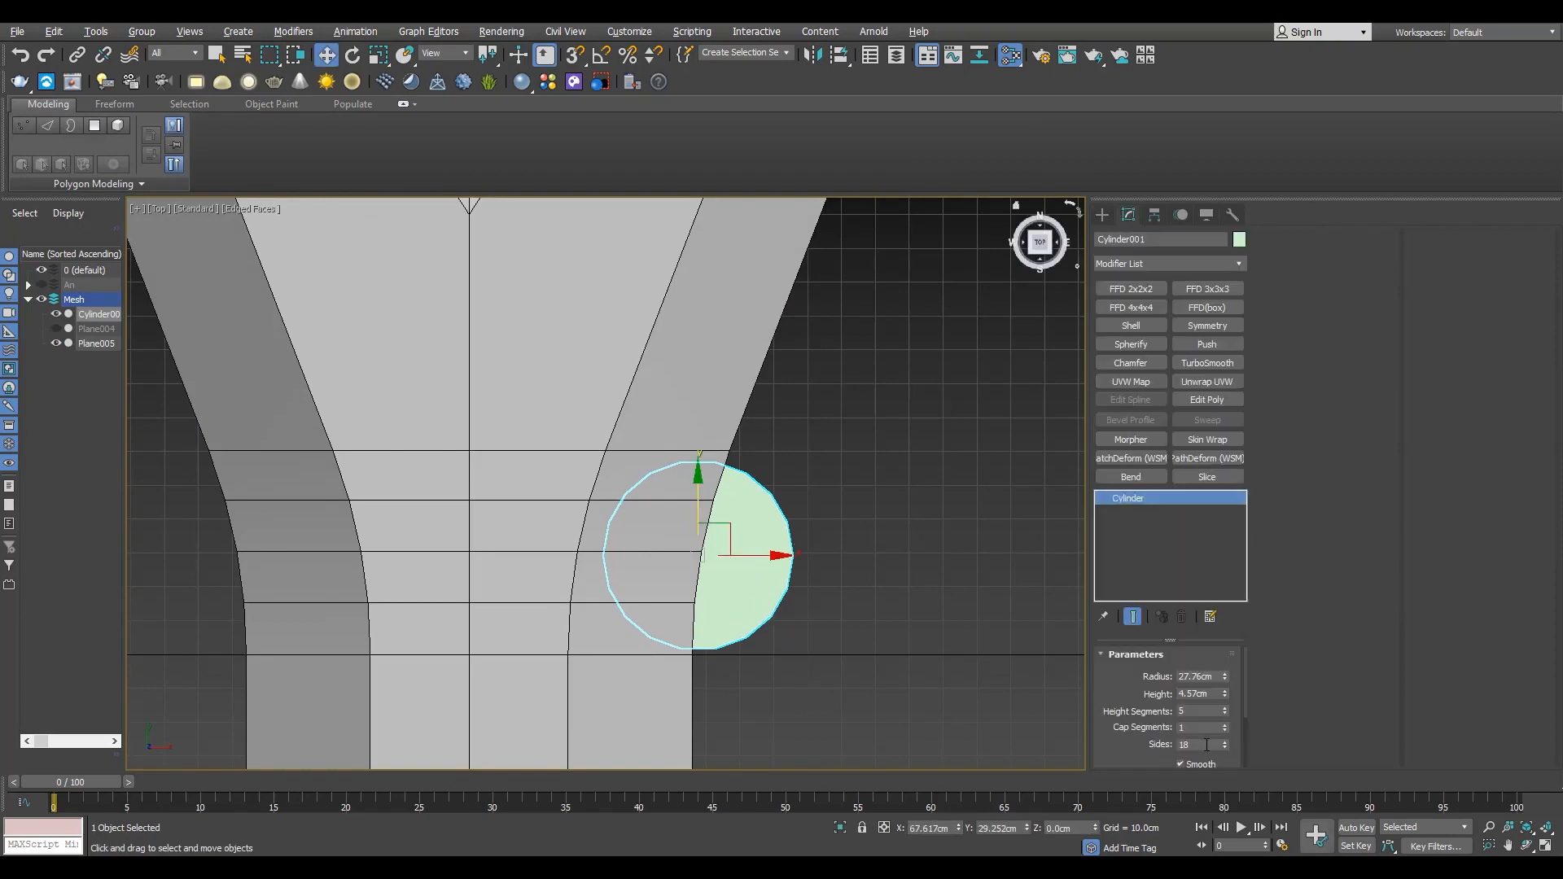
pyautogui.moveTo(1024, 757); pyautogui.dragTo(1059, 756, button='middle')
pyautogui.press('F3')
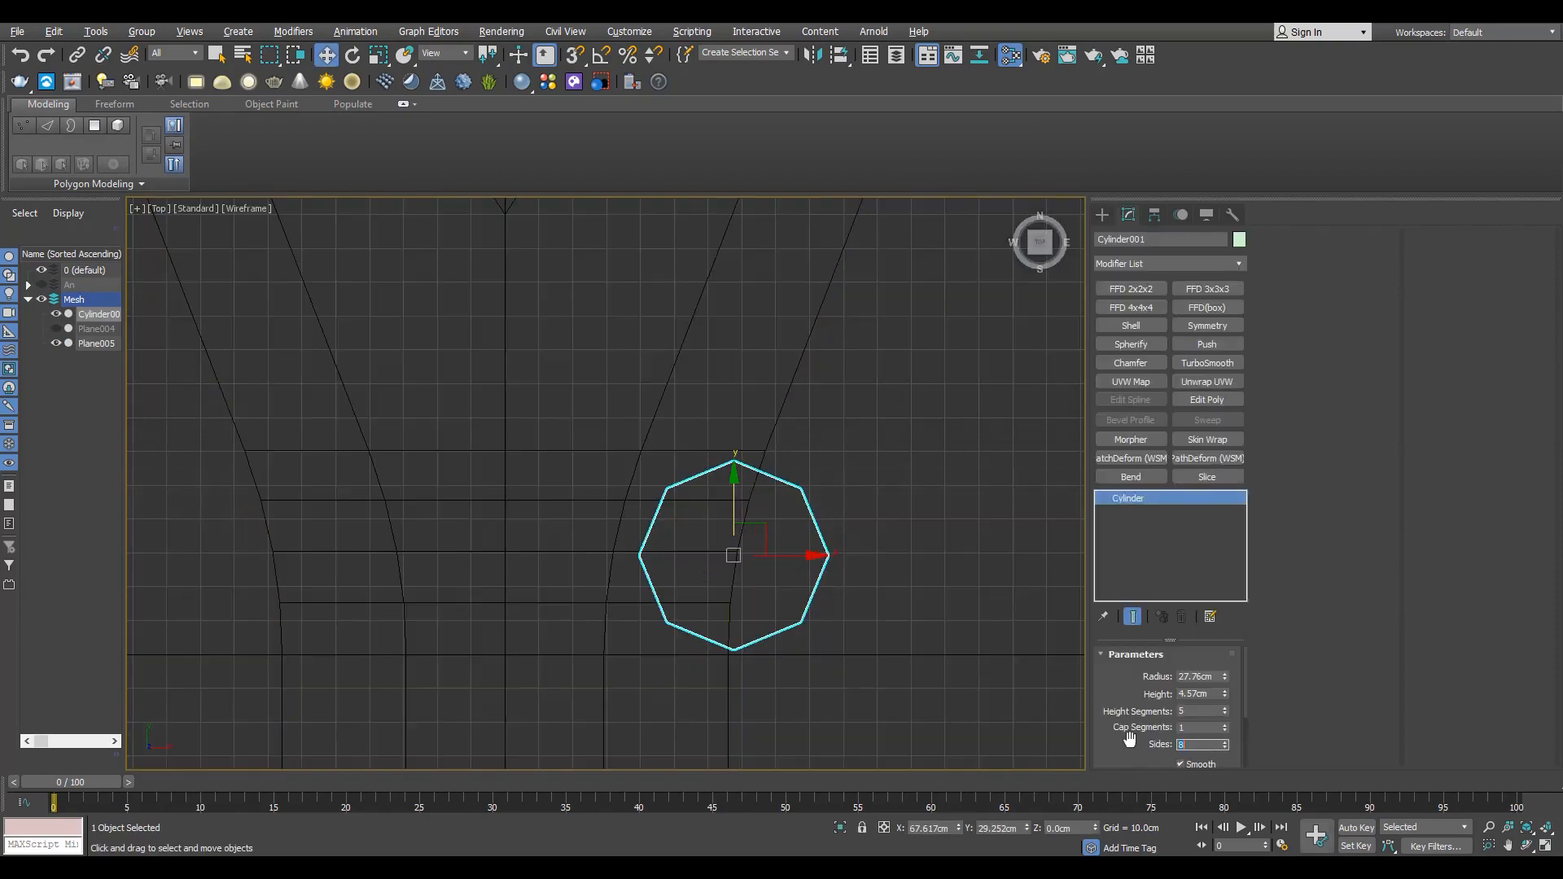
pyautogui.scroll(2, 789, 600)
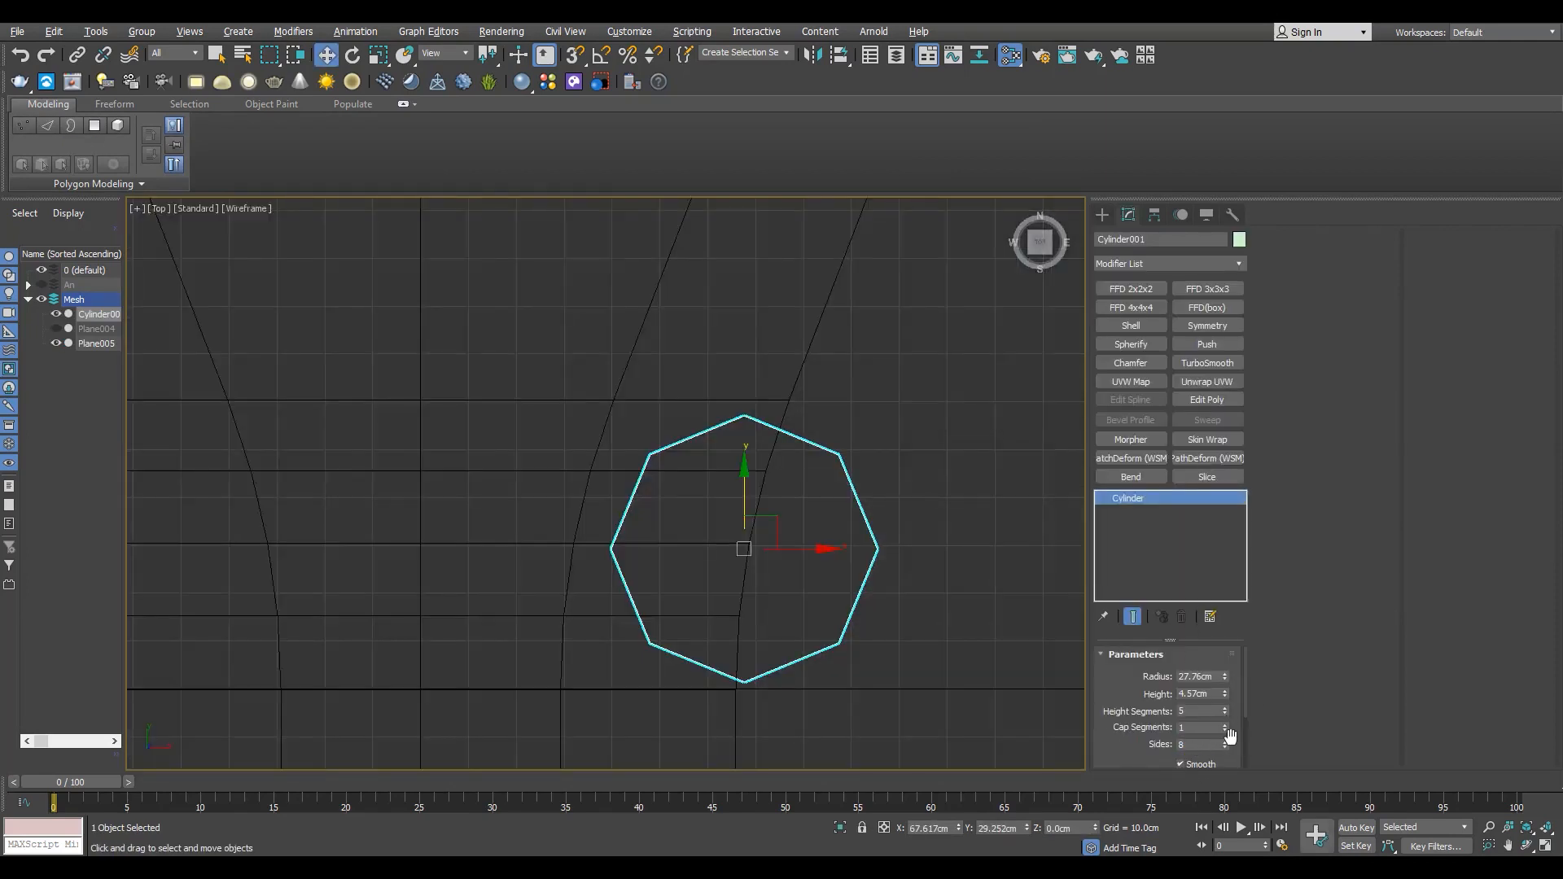
pyautogui.click(1226, 742)
pyautogui.click(1225, 742)
# - Rotate the cylinder clockwise by about 9.1° around Z and move it about 3.2 cm along X towards the body's side edge
pyautogui.moveTo(701, 611); pyautogui.dragTo(722, 611, button='middle')
pyautogui.press('e')
pyautogui.moveTo(830, 526)
pyautogui.mouseDown()
pyautogui.moveTo(841, 513)
pyautogui.moveTo(831, 548)
pyautogui.mouseUp()
pyautogui.press('w')
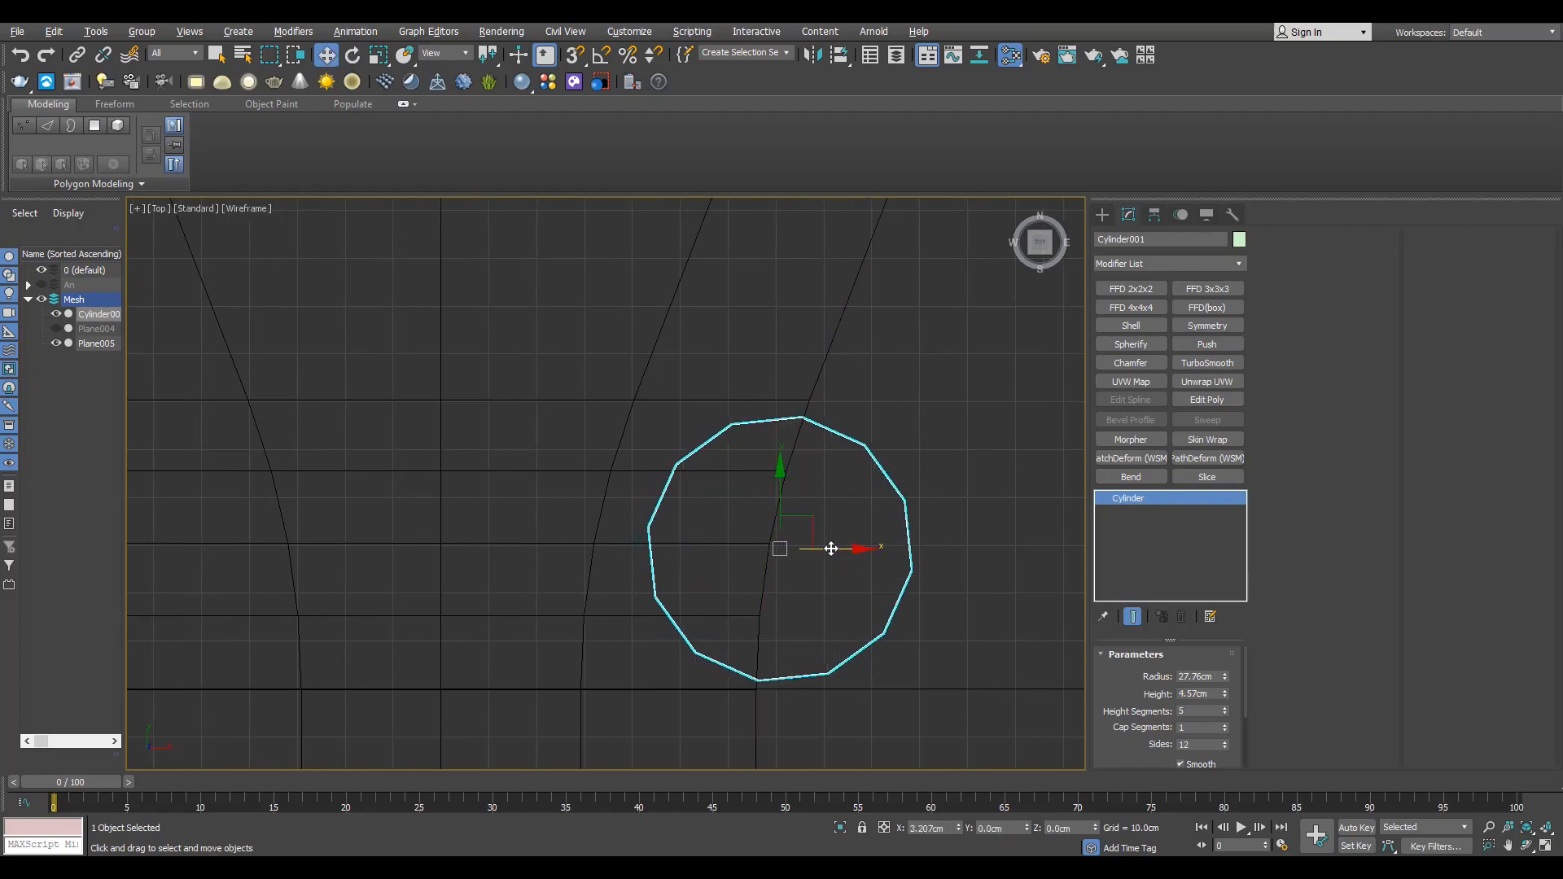
pyautogui.scroll(4, 763, 681)
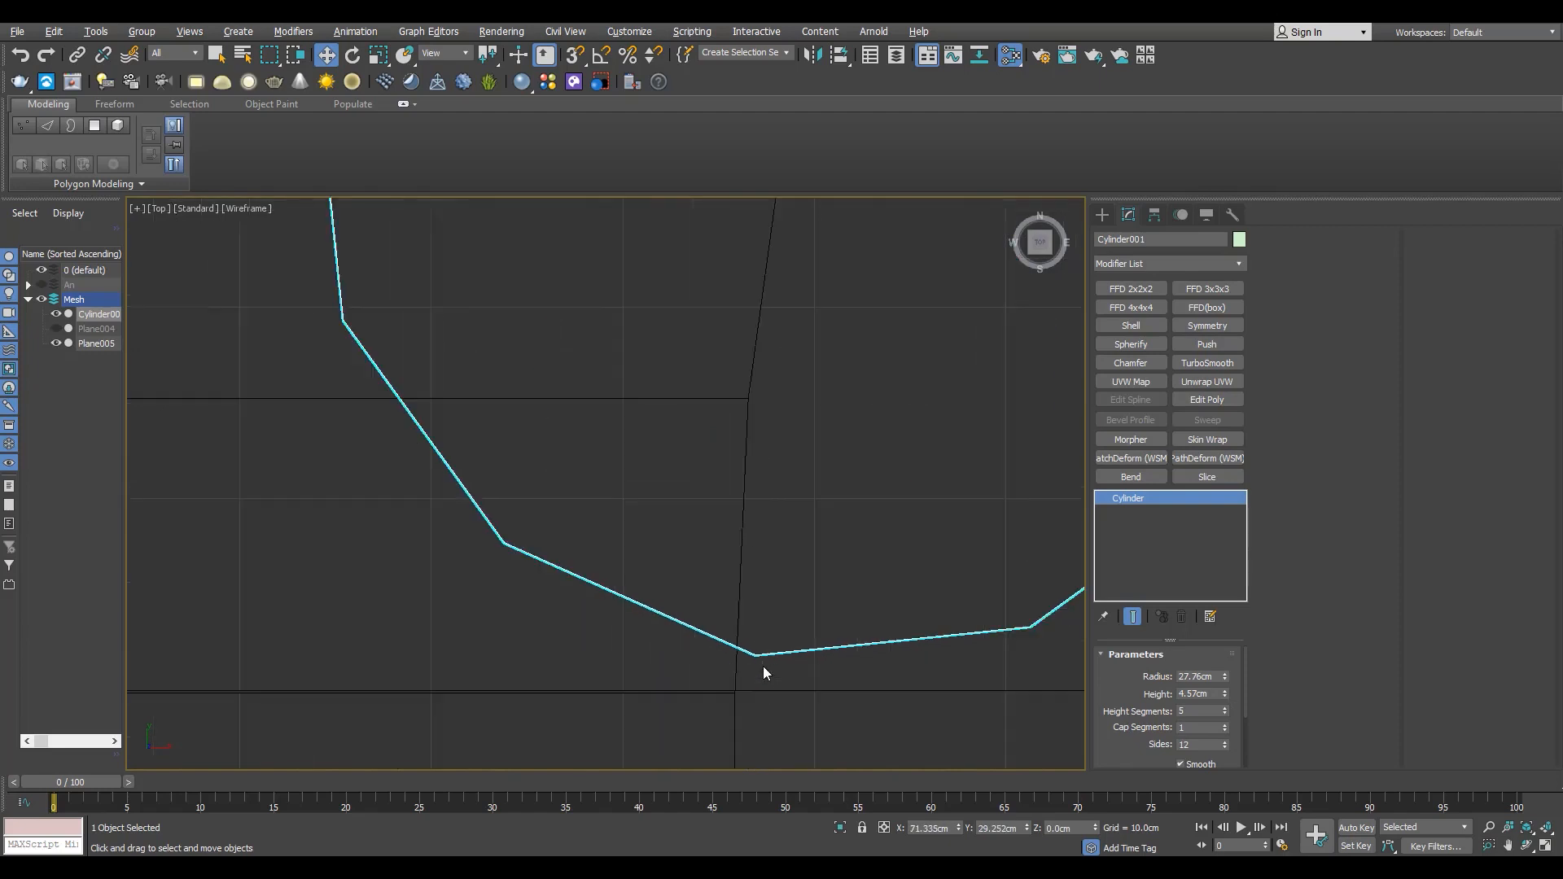
pyautogui.scroll(-4, 764, 670)
pyautogui.scroll(3, 802, 415)
pyautogui.scroll(-2, 796, 373)
# - Fine-tune the cylinder's Z rotation by about 1° and nudge its X position to 70.813 cm so its corners meet the body's edge
pyautogui.press('e')
pyautogui.rightClick(352, 57)
pyautogui.moveTo(711, 607); pyautogui.dragTo(550, 538, button='middle')
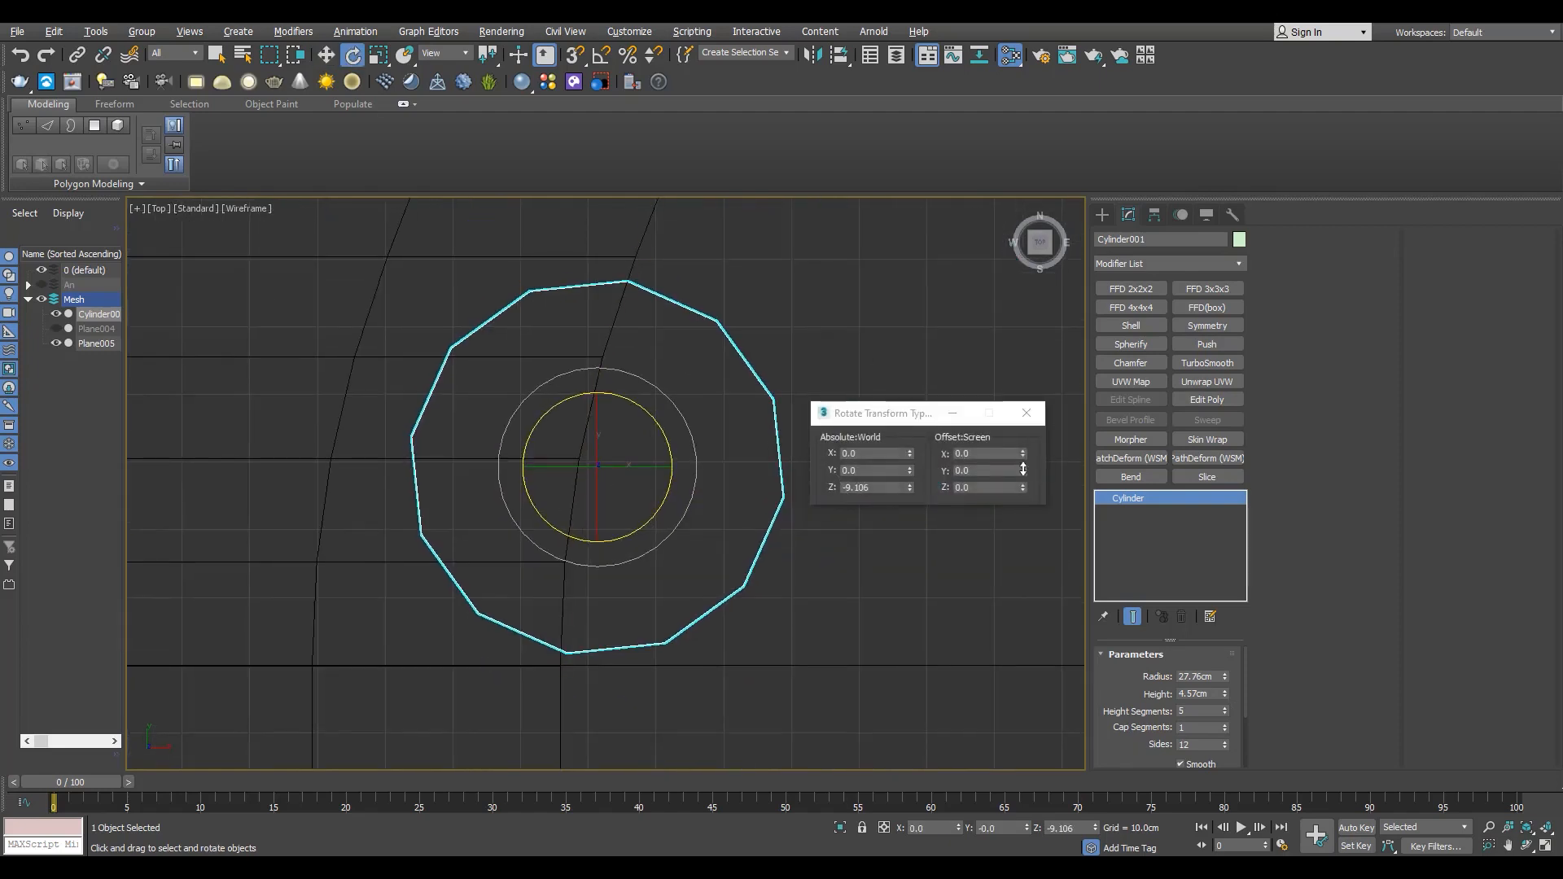
pyautogui.moveTo(1024, 488); pyautogui.dragTo(1012, 649)
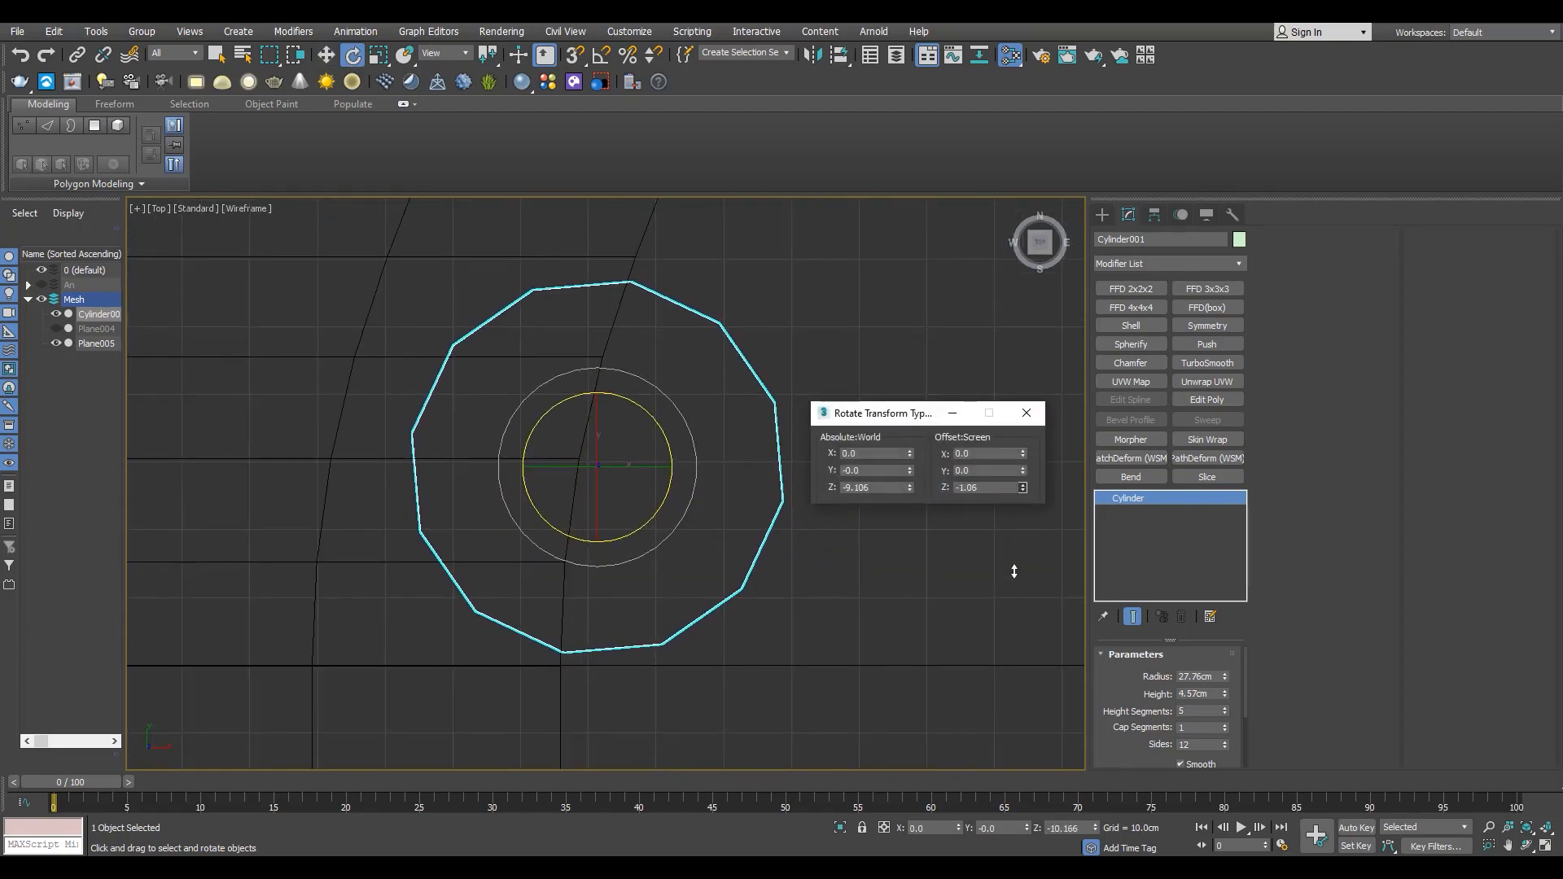
pyautogui.press('w')
pyautogui.scroll(8, 562, 647)
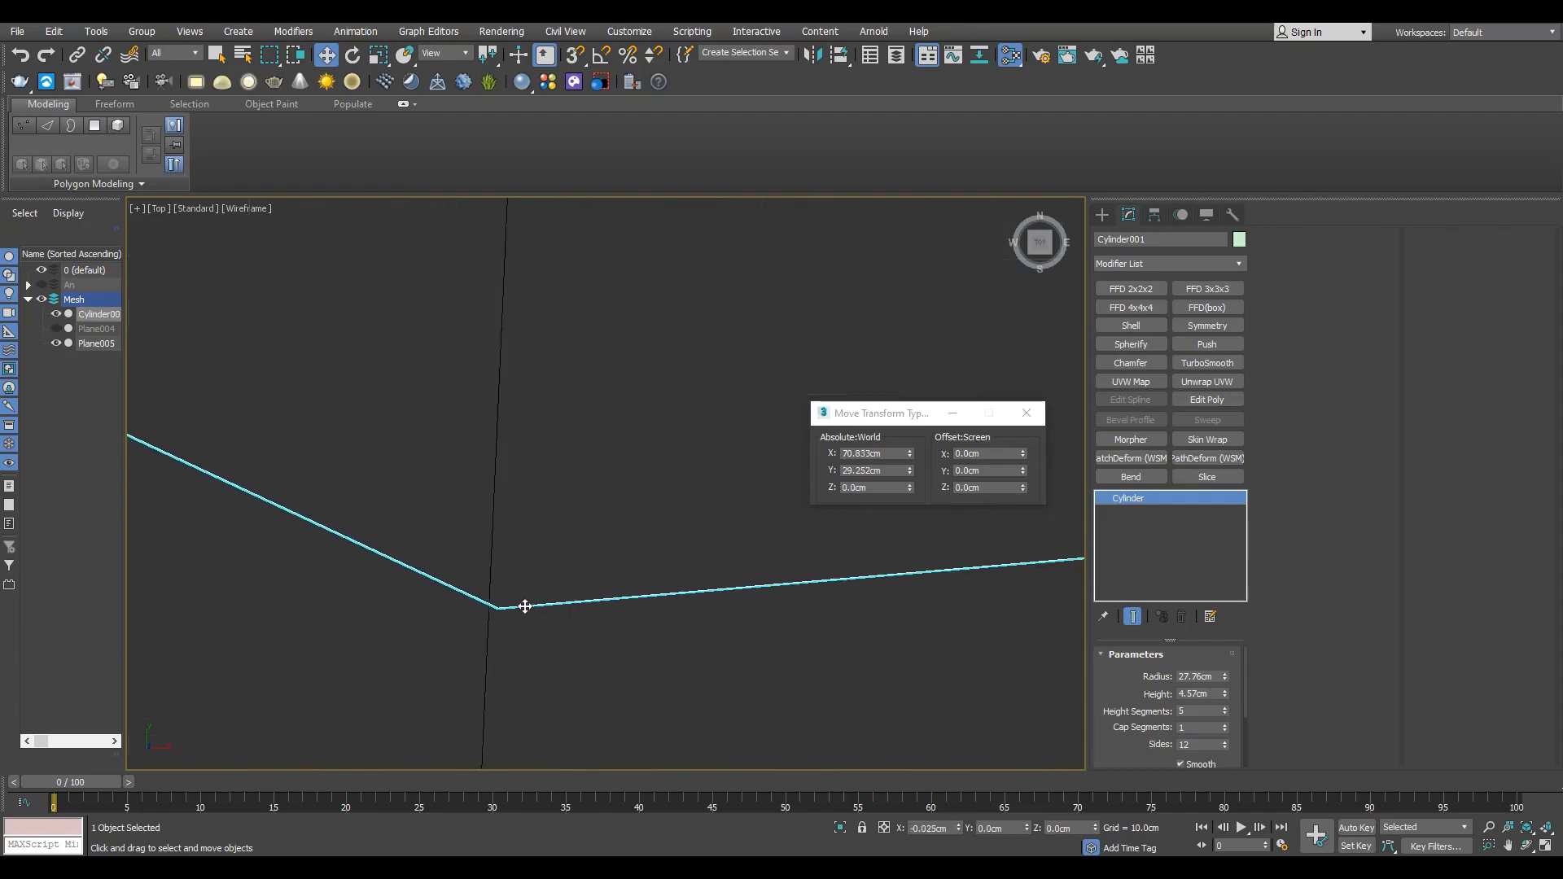
pyautogui.moveTo(525, 607); pyautogui.dragTo(516, 607)
pyautogui.scroll(-8, 534, 700)
pyautogui.scroll(7, 652, 336)
pyautogui.scroll(-6, 652, 440)
# - Select the cloned body and slide its middle cross edge loop along its edges to the cylinder's innermost corner
pyautogui.press('F3')
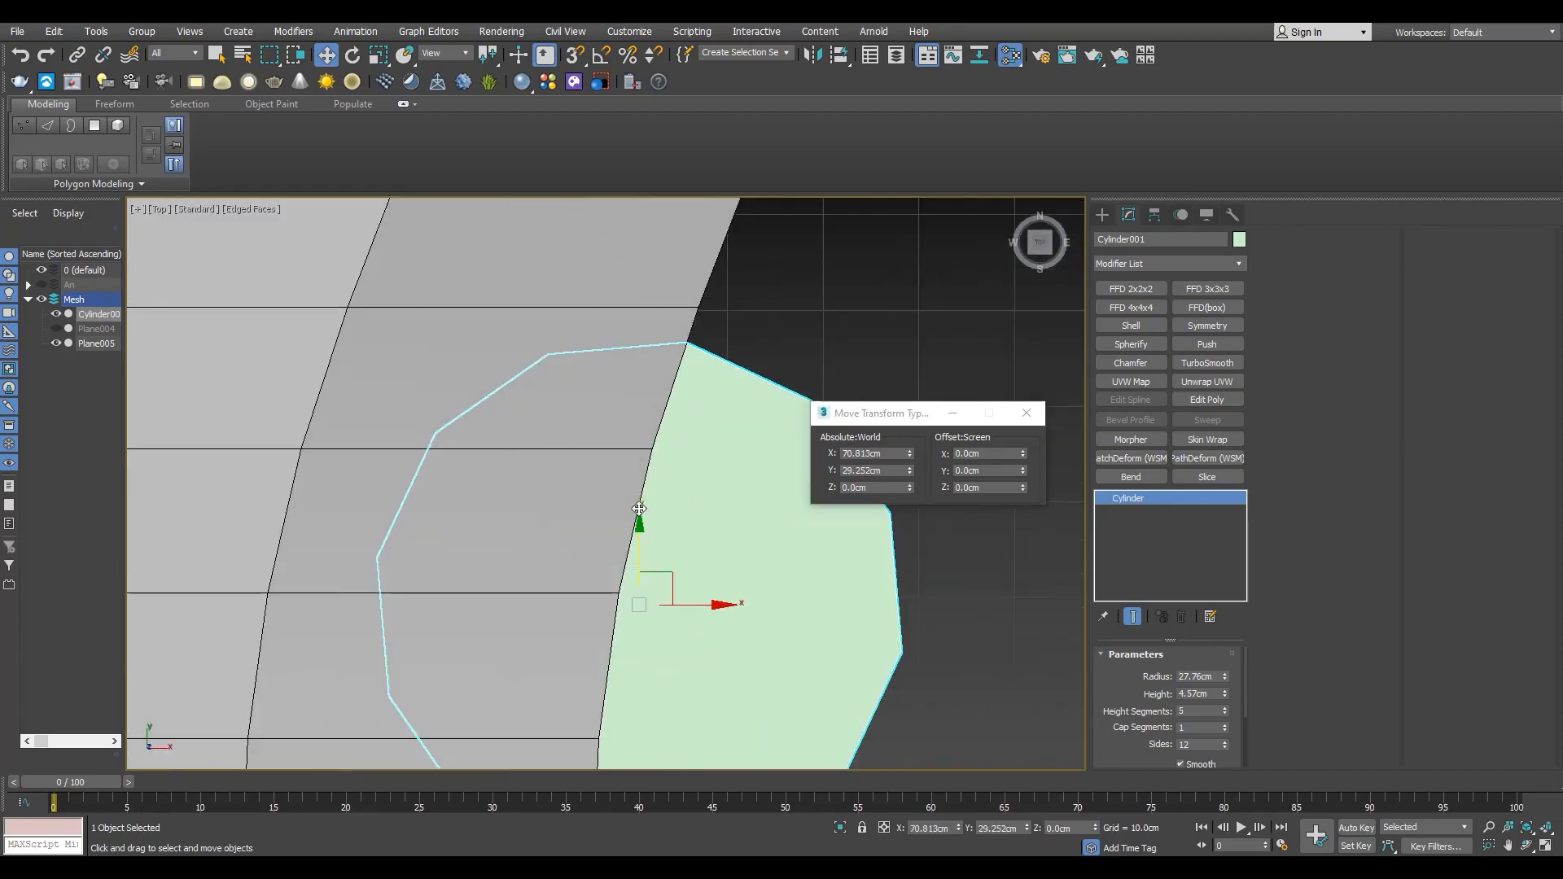
pyautogui.scroll(-4, 652, 431)
pyautogui.click(492, 517)
pyautogui.press('F3')
pyautogui.scroll(2, 526, 521)
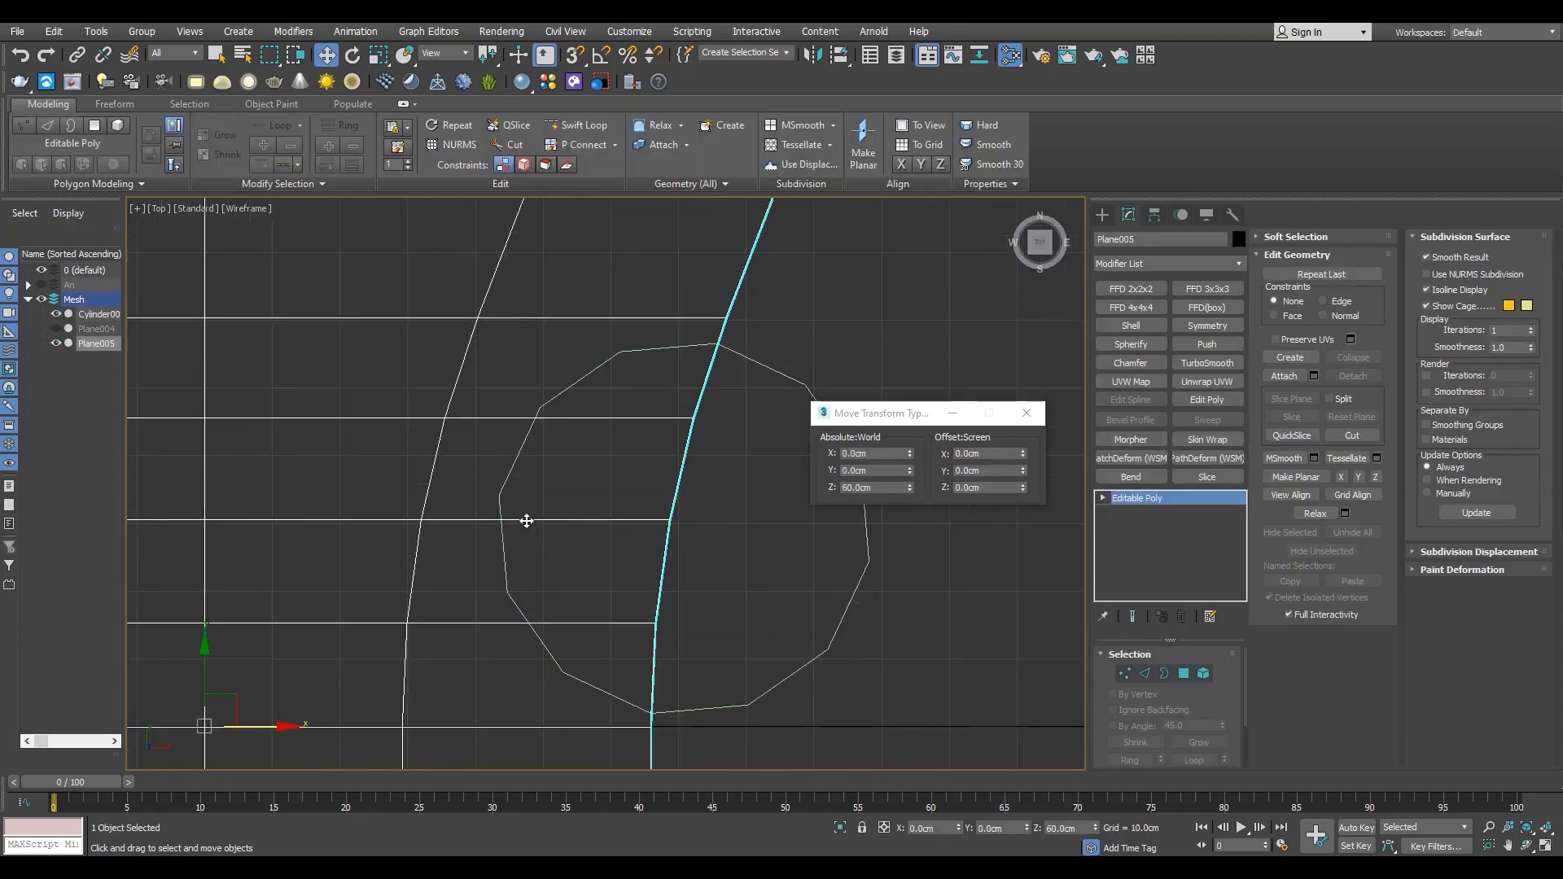
pyautogui.scroll(-2, 526, 521)
pyautogui.press('1')
pyautogui.scroll(-4, 685, 453)
pyautogui.scroll(4, 625, 493)
pyautogui.scroll(-2, 572, 486)
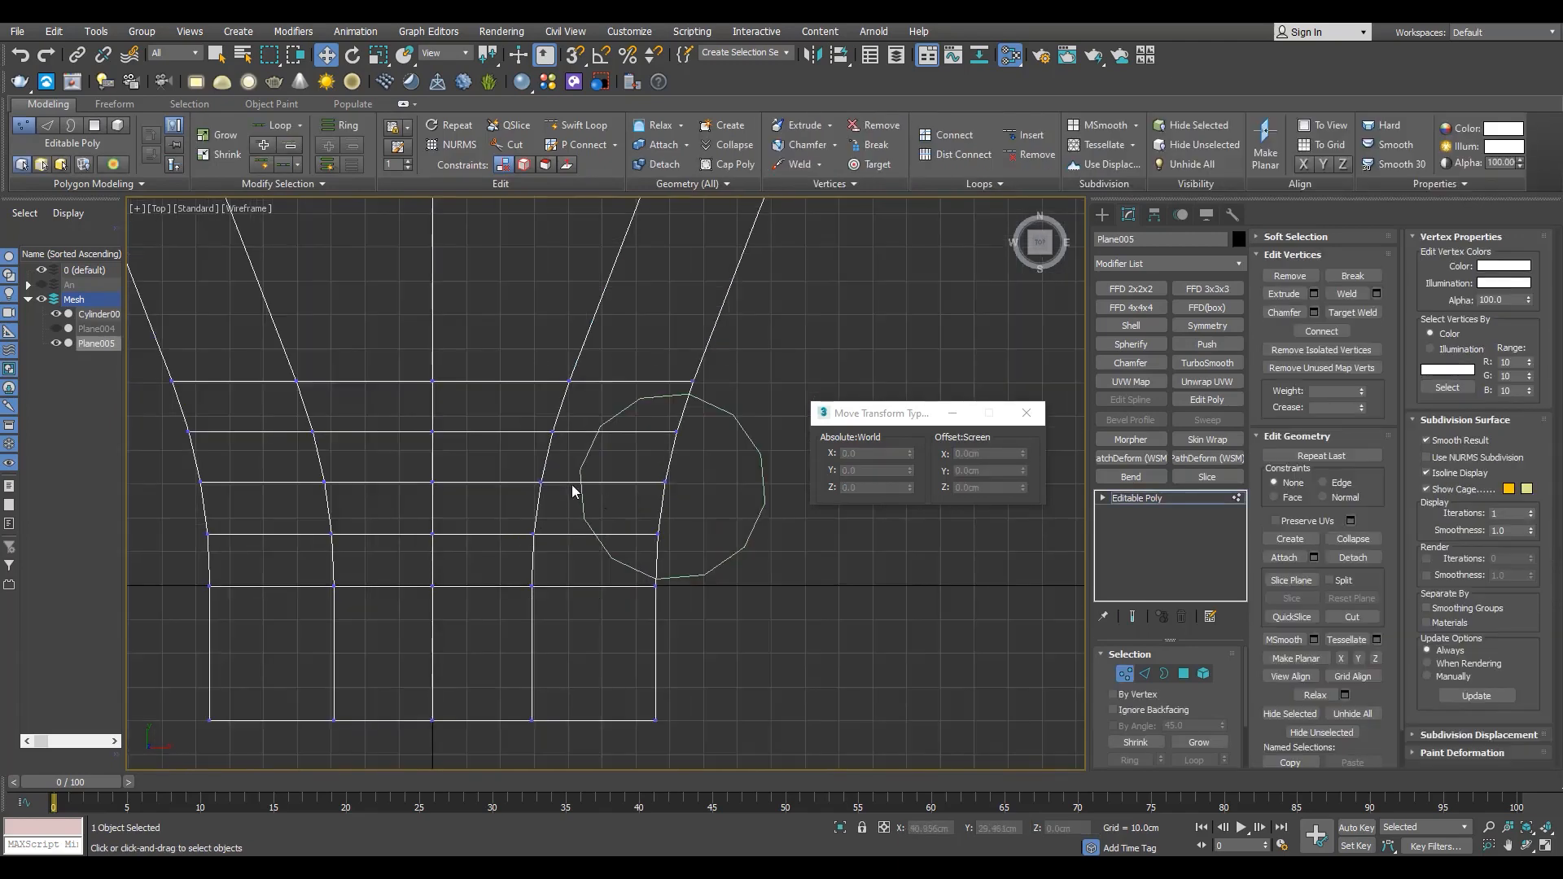
pyautogui.press('2')
pyautogui.doubleClick(572, 483)
pyautogui.scroll(3, 590, 456)
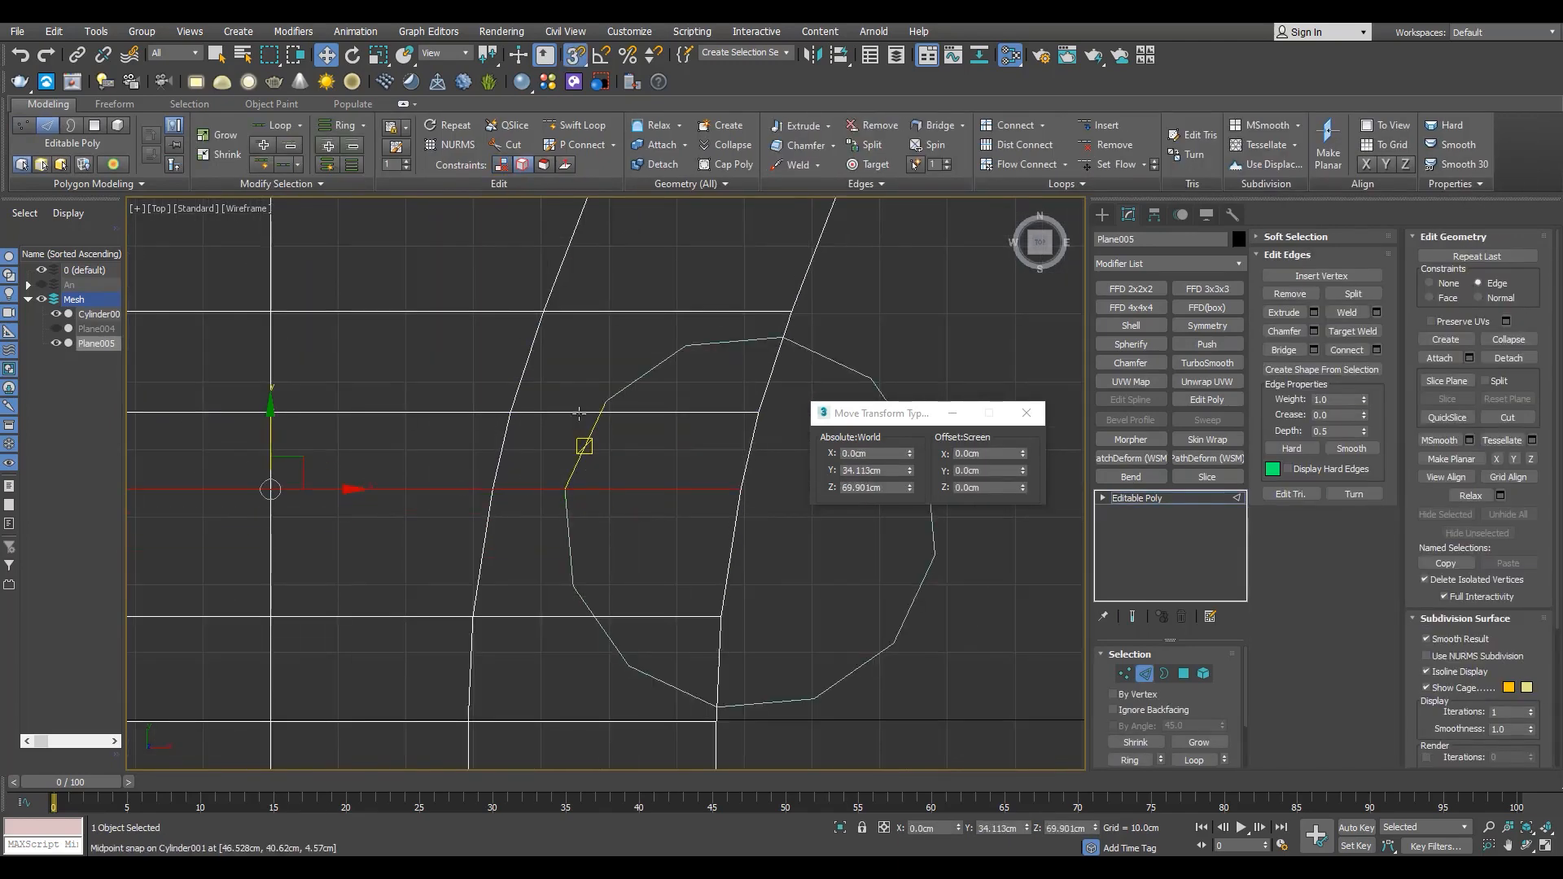
# - Slide the cross edge loops directly above and below the middle one to the cylinder's neighbouring corners, using snapping
pyautogui.doubleClick(578, 414)
pyautogui.moveTo(272, 351); pyautogui.dragTo(606, 402)
pyautogui.click(616, 456)
pyautogui.press('s')
pyautogui.doubleClick(601, 616)
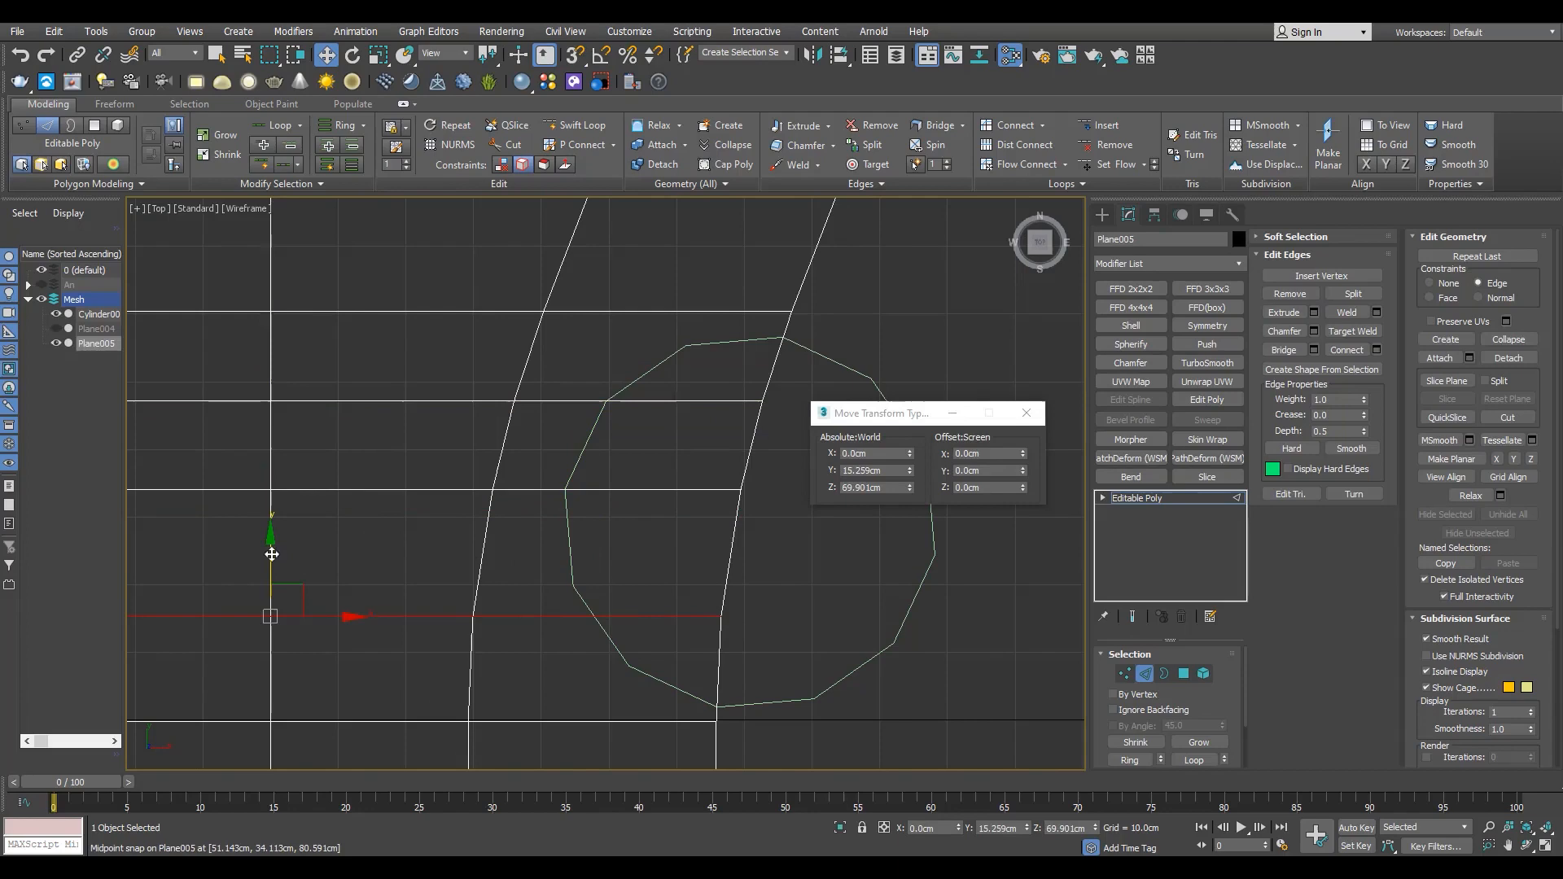
pyautogui.click(577, 635)
pyautogui.scroll(-3, 554, 594)
pyautogui.scroll(-2, 580, 456)
pyautogui.scroll(3, 573, 526)
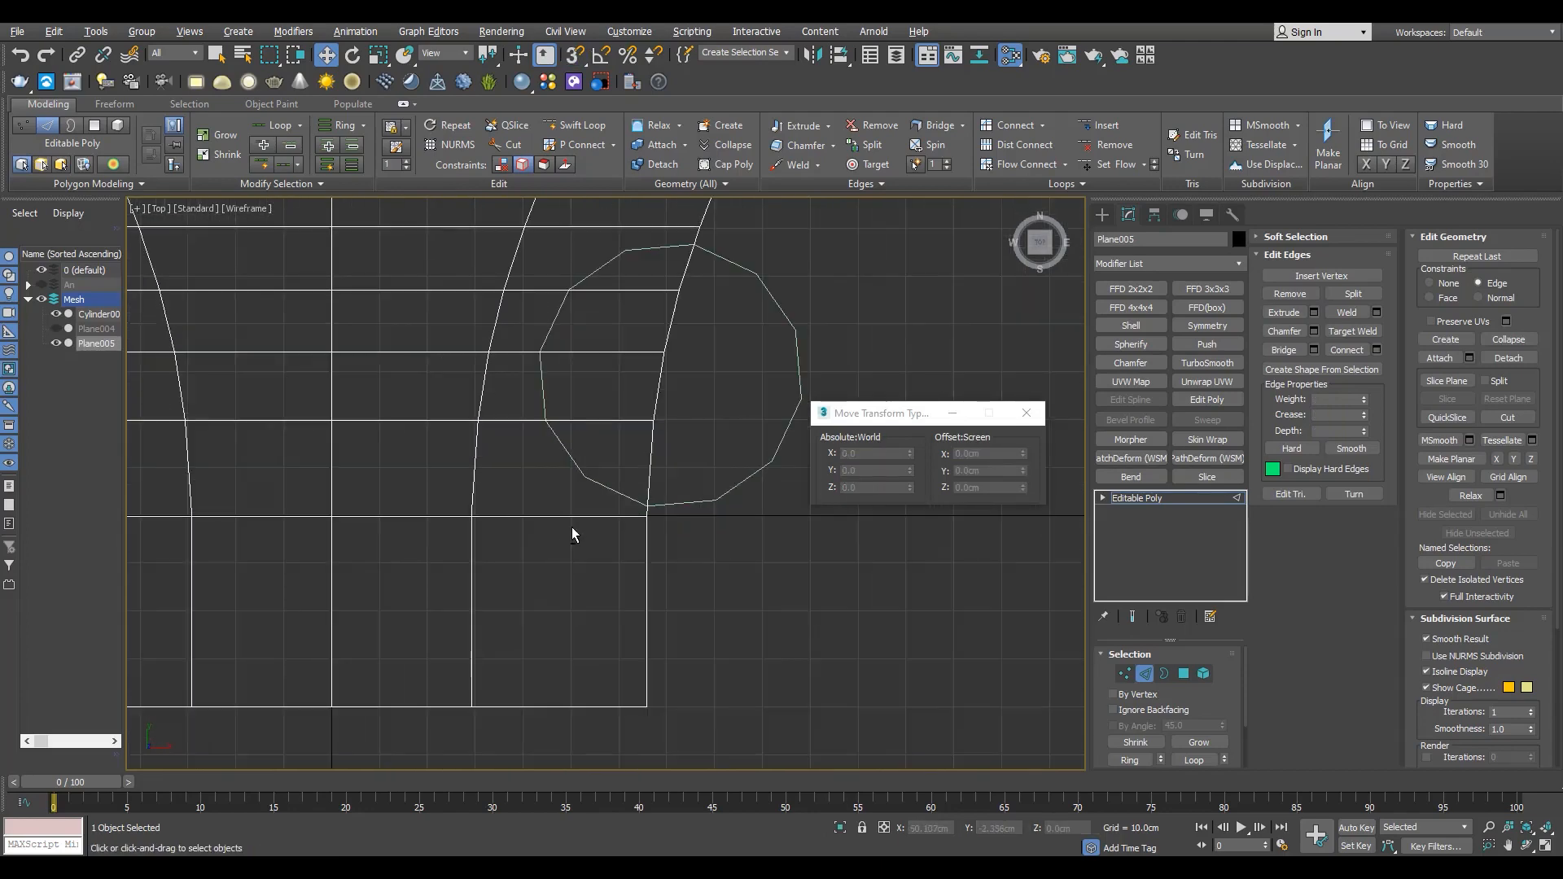
# - Add two lengthwise Swift Loop edge loops in the body's outer strip, running through the cylinder's inner corners
pyautogui.hotkey('alt', '1')
pyautogui.scroll(2, 538, 524)
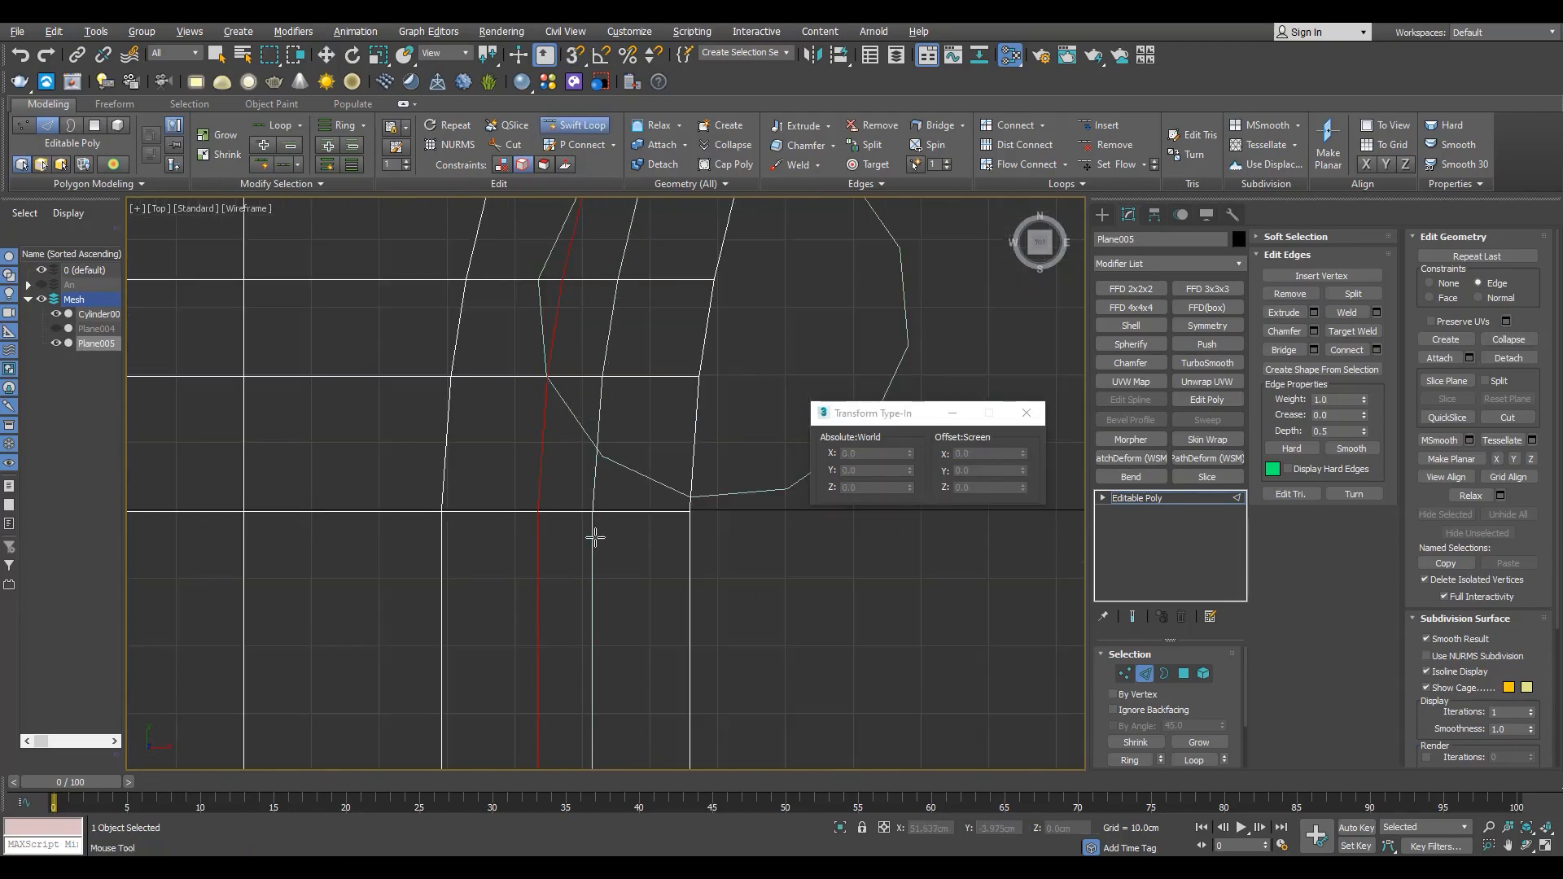
pyautogui.click(598, 537)
pyautogui.rightClick(599, 533)
pyautogui.scroll(3, 602, 466)
pyautogui.scroll(-5, 617, 478)
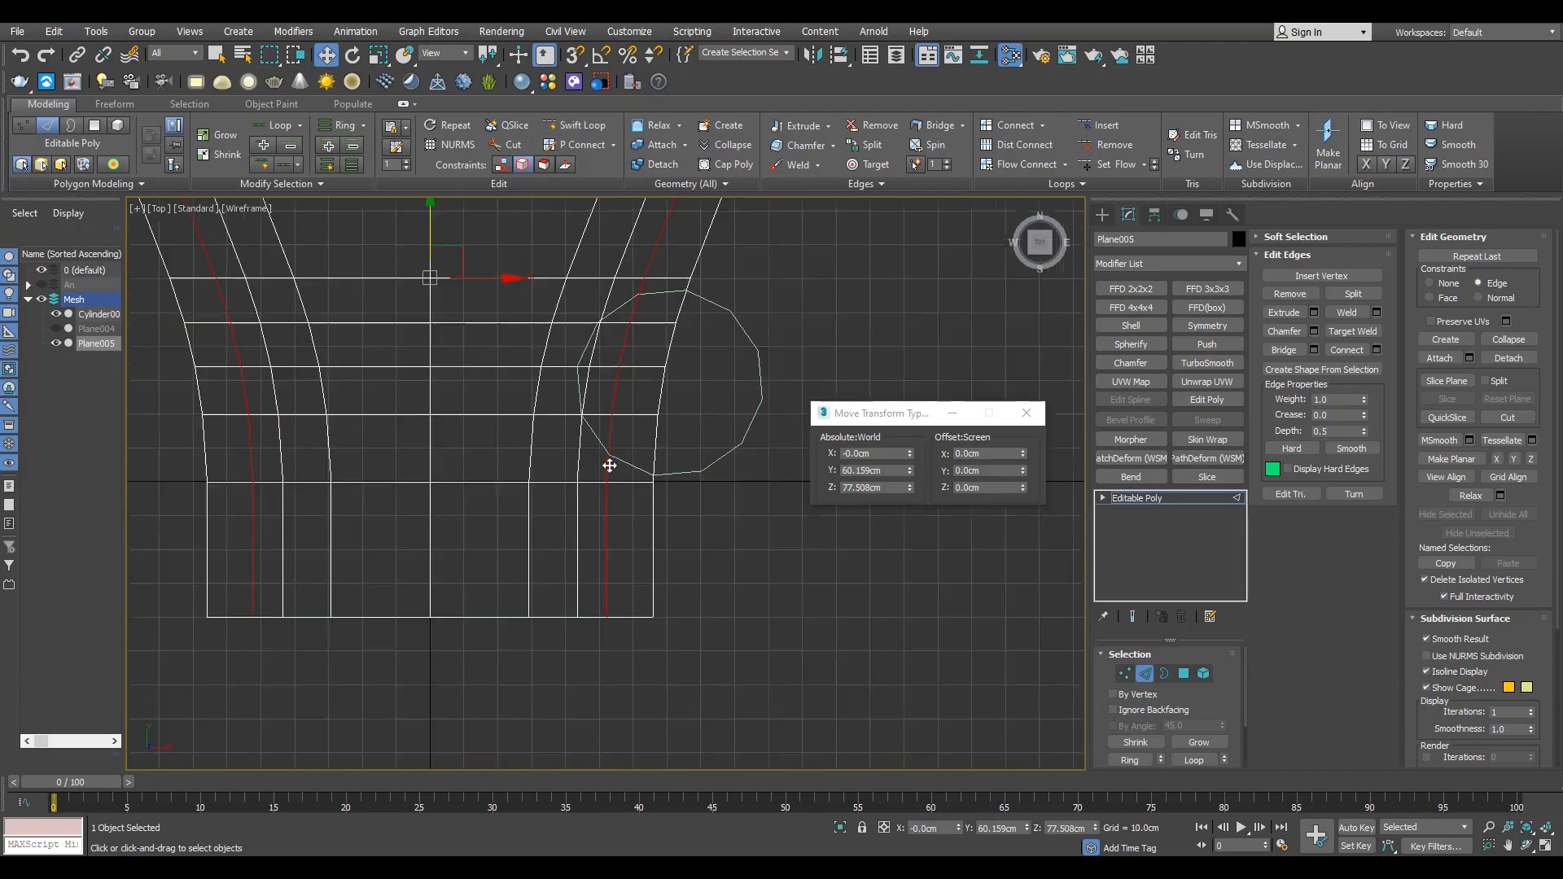
# - Delete the half of the body opposite the cylinder by removing its vertices up to the centre line
pyautogui.moveTo(604, 392); pyautogui.dragTo(611, 383, button='middle')
pyautogui.scroll(-5, 631, 336)
pyautogui.moveTo(631, 336); pyautogui.dragTo(708, 553, button='middle')
pyautogui.press('1')
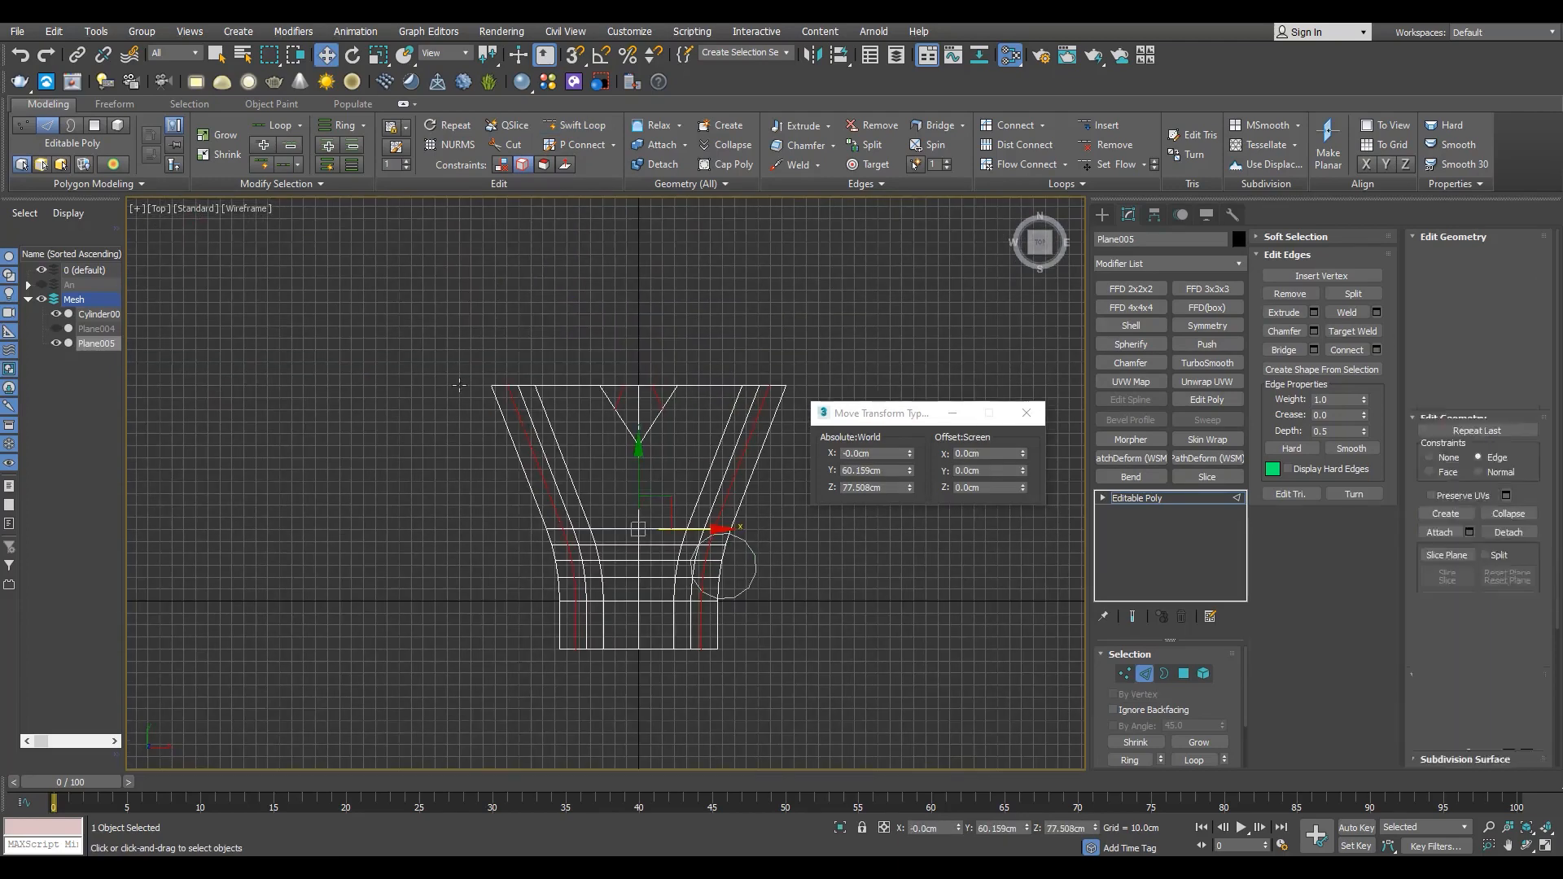
pyautogui.moveTo(440, 342); pyautogui.dragTo(631, 730)
pyautogui.press('Delete')
# - Fine-adjust the two added lengthwise edge loops so they pass exactly through the cylinder's corners
pyautogui.press('2')
pyautogui.scroll(5, 740, 642)
pyautogui.click(724, 513)
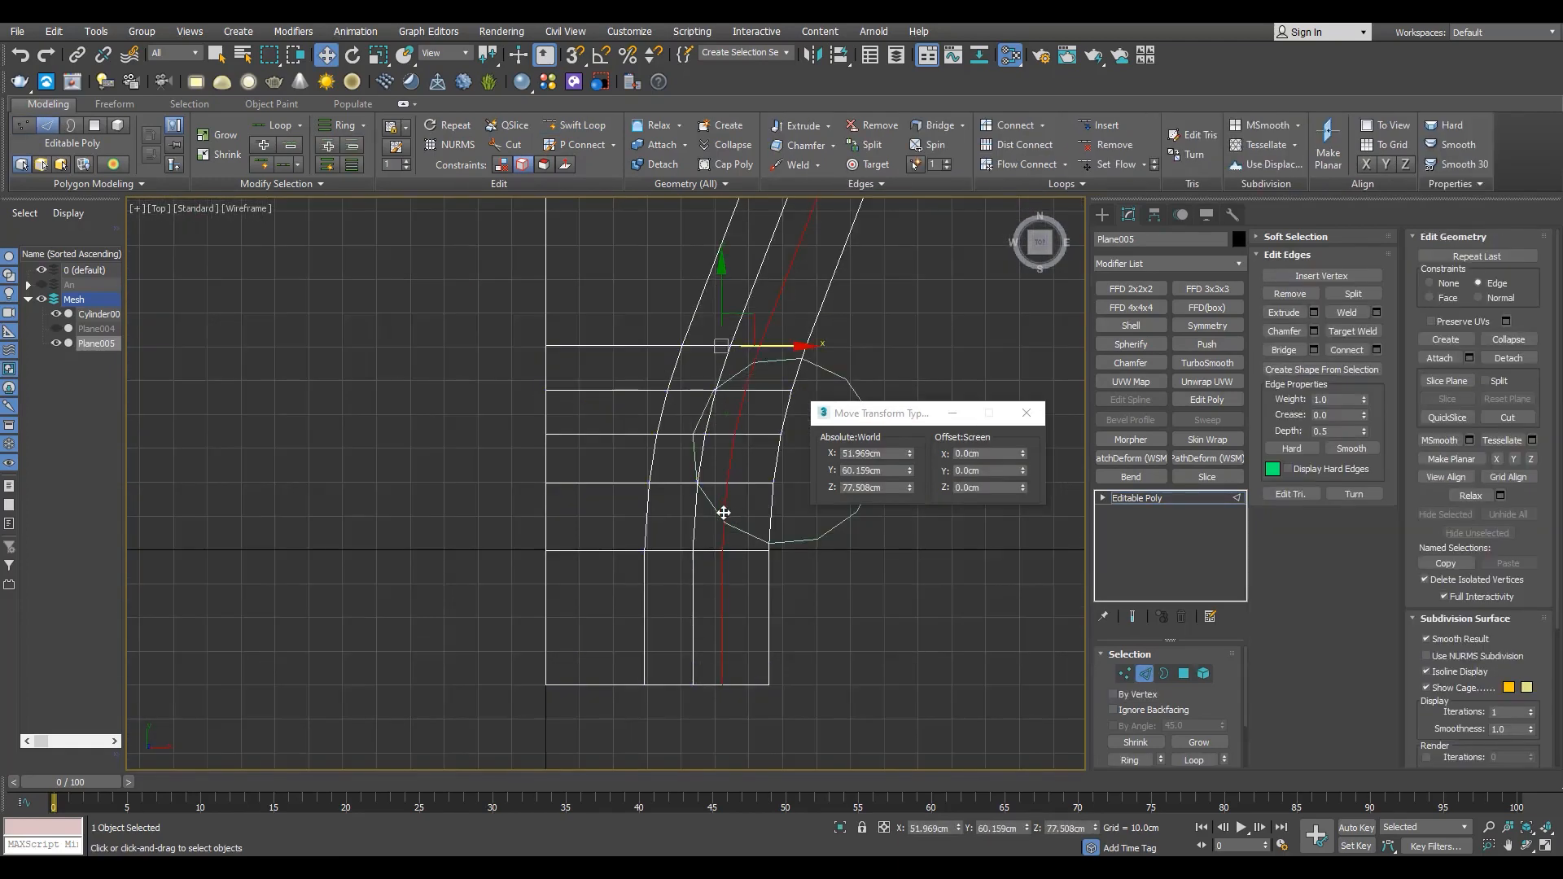
pyautogui.scroll(5, 725, 504)
pyautogui.moveTo(725, 503); pyautogui.dragTo(742, 689, button='middle')
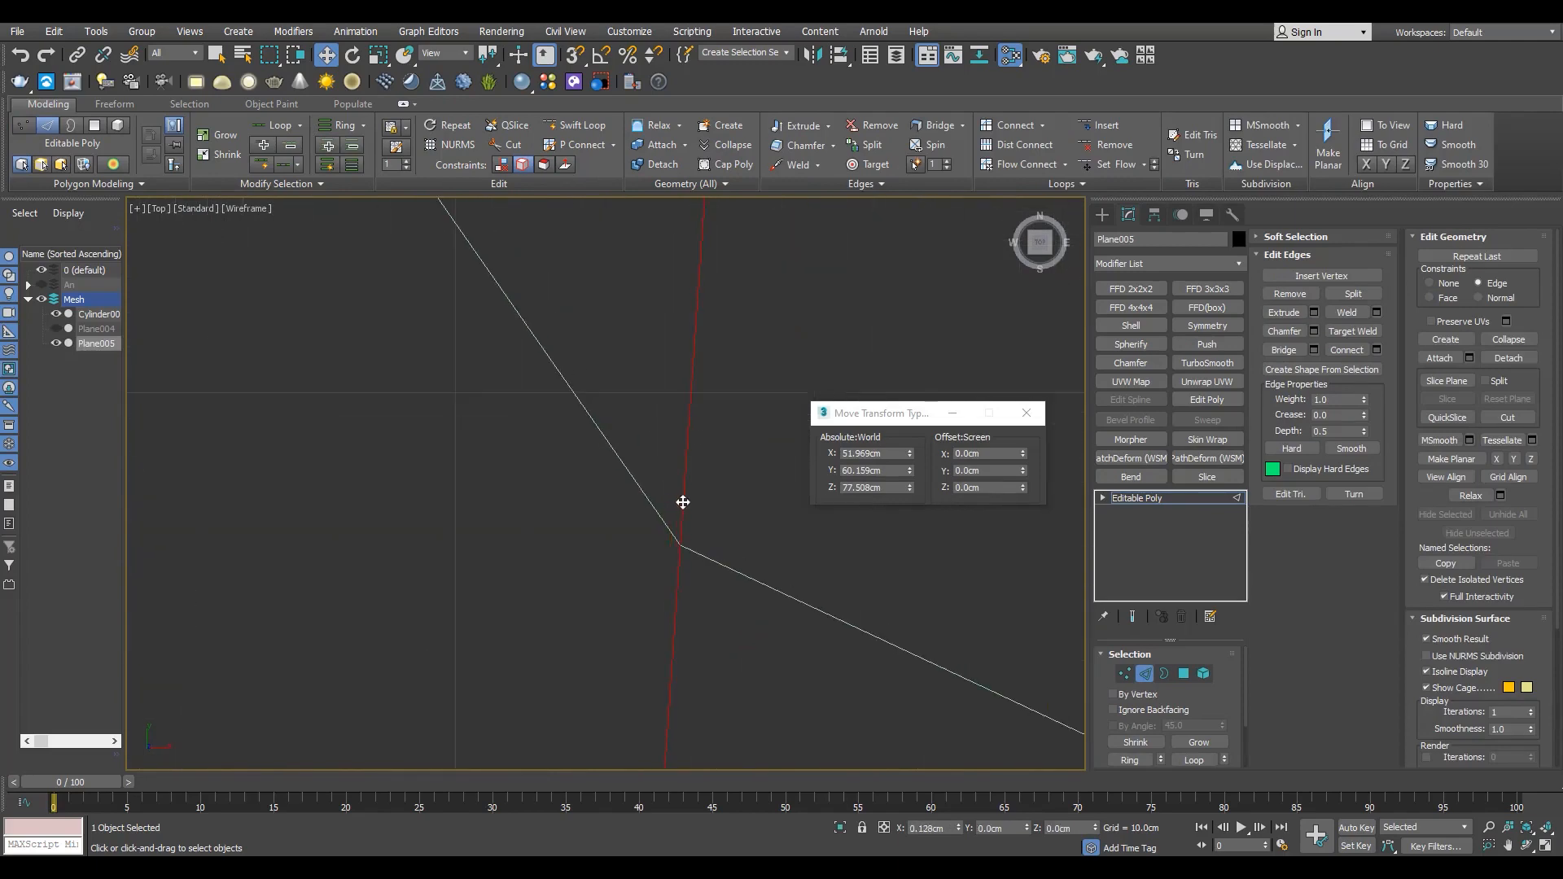
pyautogui.scroll(-5, 683, 503)
pyautogui.doubleClick(614, 503)
pyautogui.scroll(5, 615, 403)
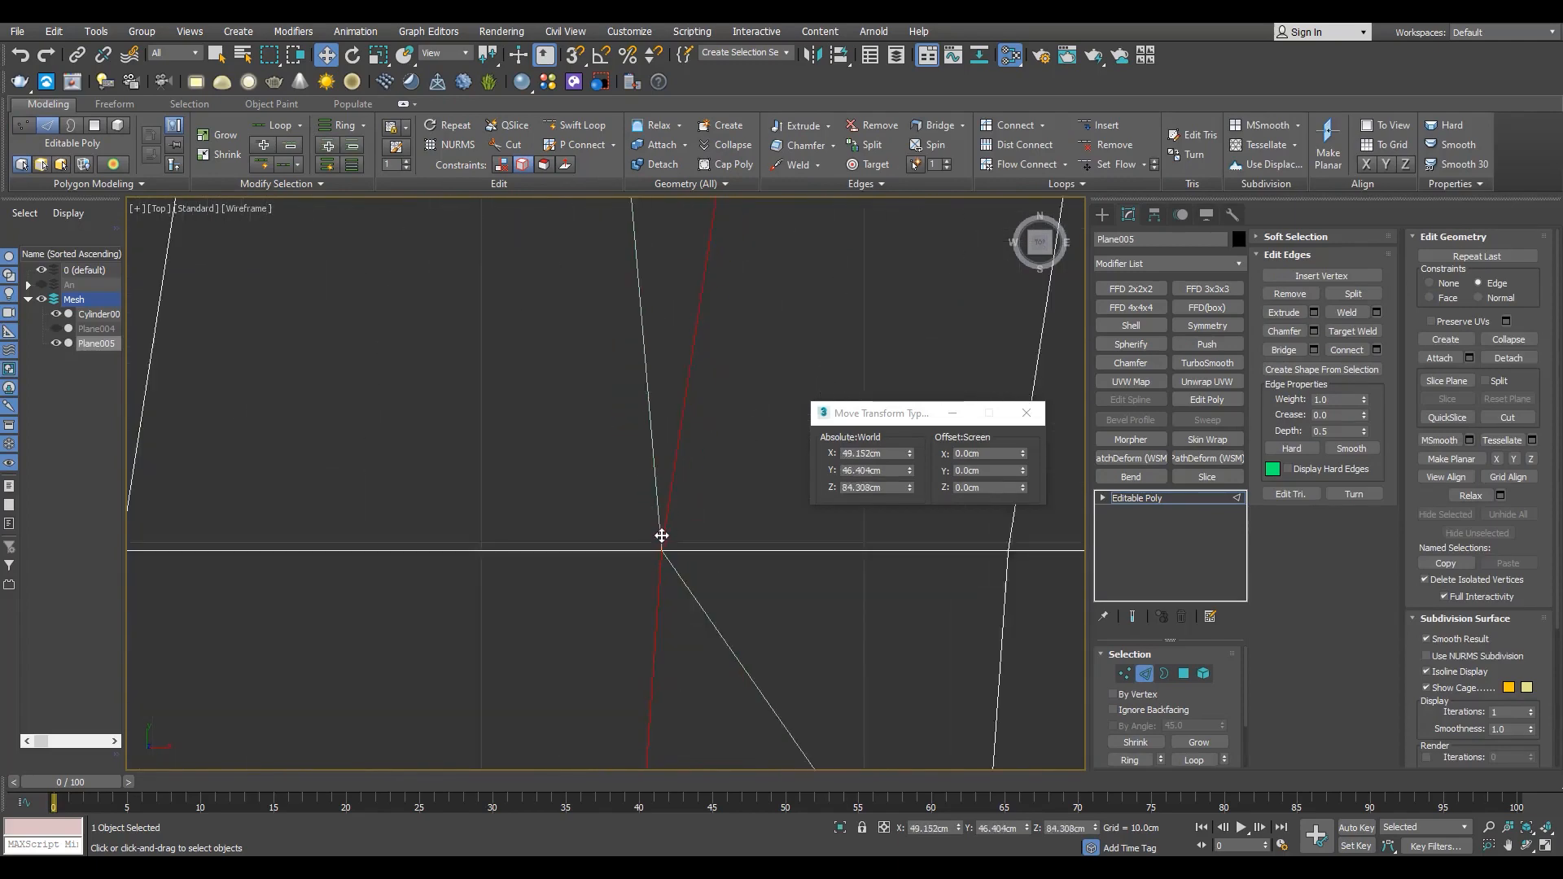
pyautogui.scroll(-5, 668, 504)
pyautogui.scroll(5, 679, 446)
# - Slide the two inner loop vertices along their cross edges onto the matching corners of the cylinder's inner arc
pyautogui.press('1')
pyautogui.click(657, 510)
pyautogui.scroll(-5, 598, 490)
pyautogui.scroll(4, 612, 505)
pyautogui.moveTo(636, 486); pyautogui.dragTo(574, 498)
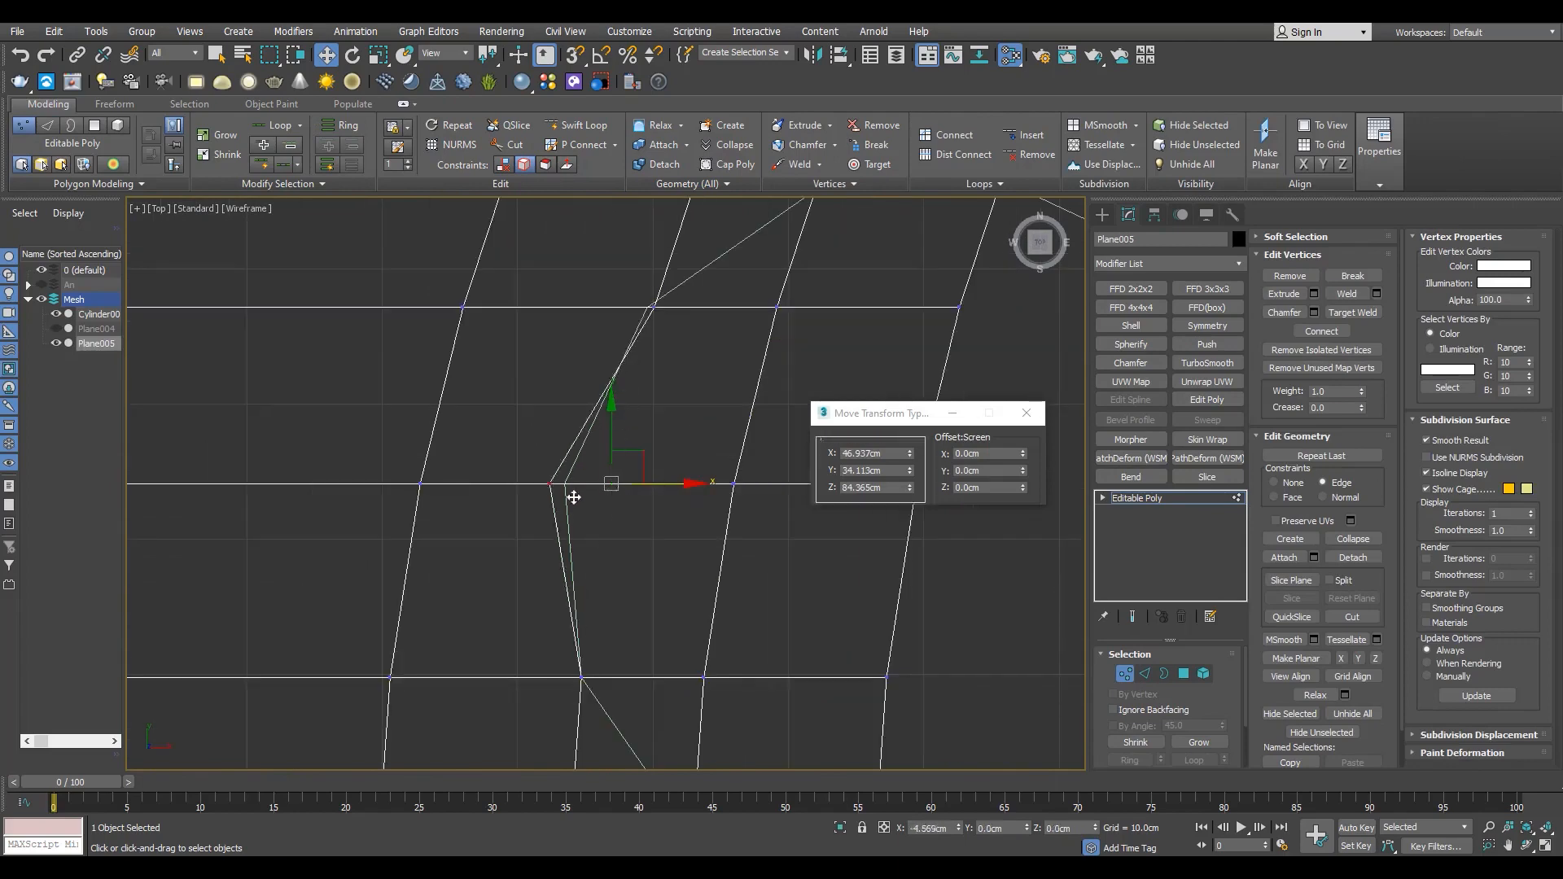
pyautogui.scroll(-5, 473, 421)
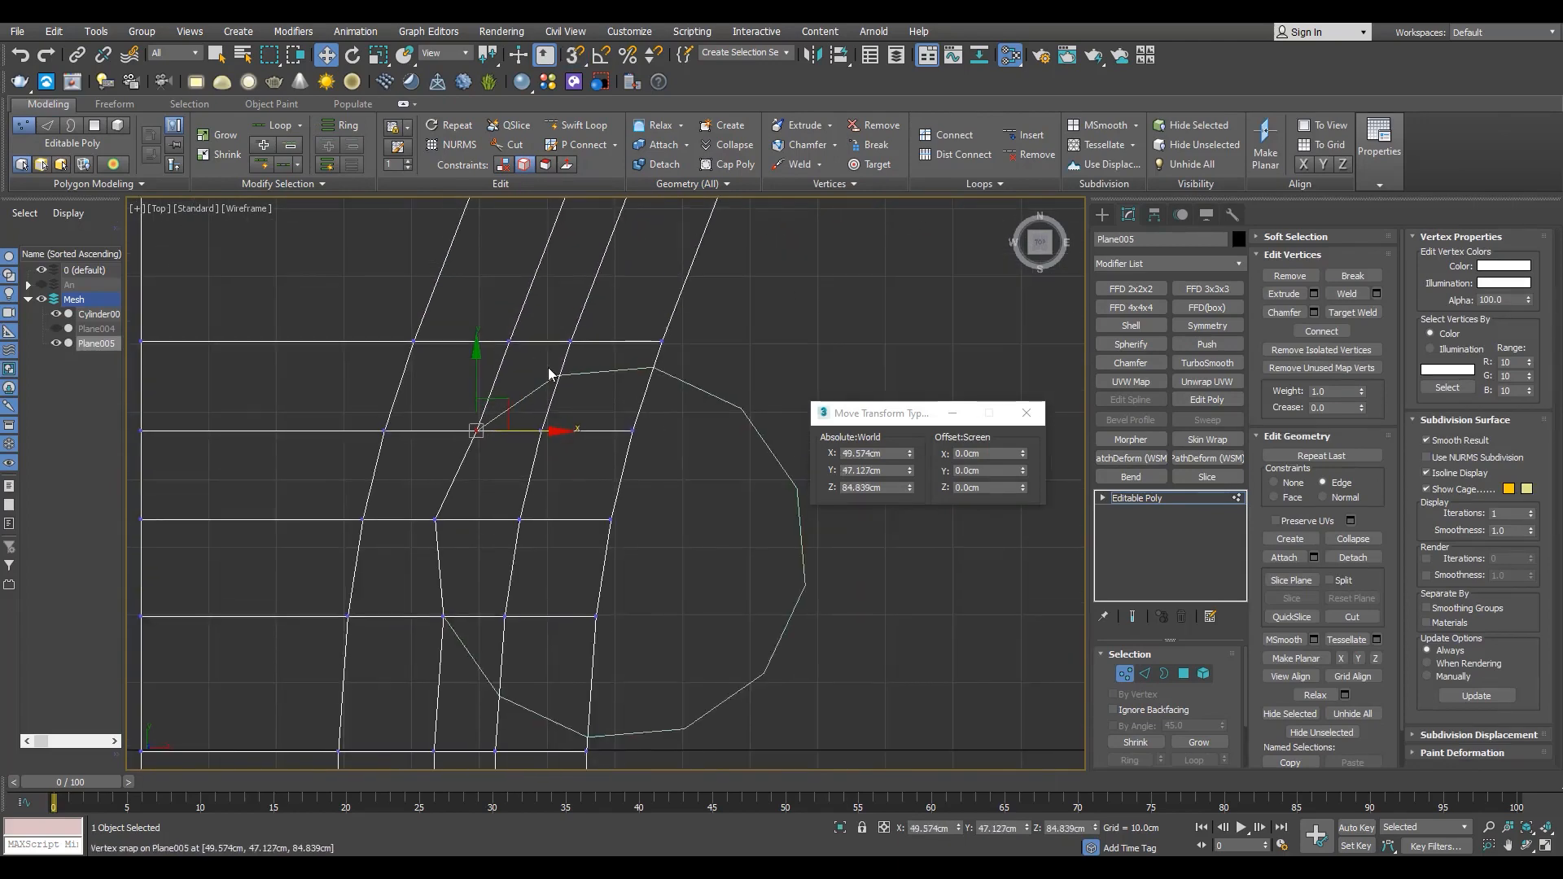
# - Slide the outer added loop's vertex up its edge onto the cylinder's upper inner corner at about X 61.4, Y 55.4 cm
pyautogui.moveTo(550, 394); pyautogui.dragTo(575, 350, button='middle')
pyautogui.scroll(5, 573, 349)
pyautogui.click(559, 425)
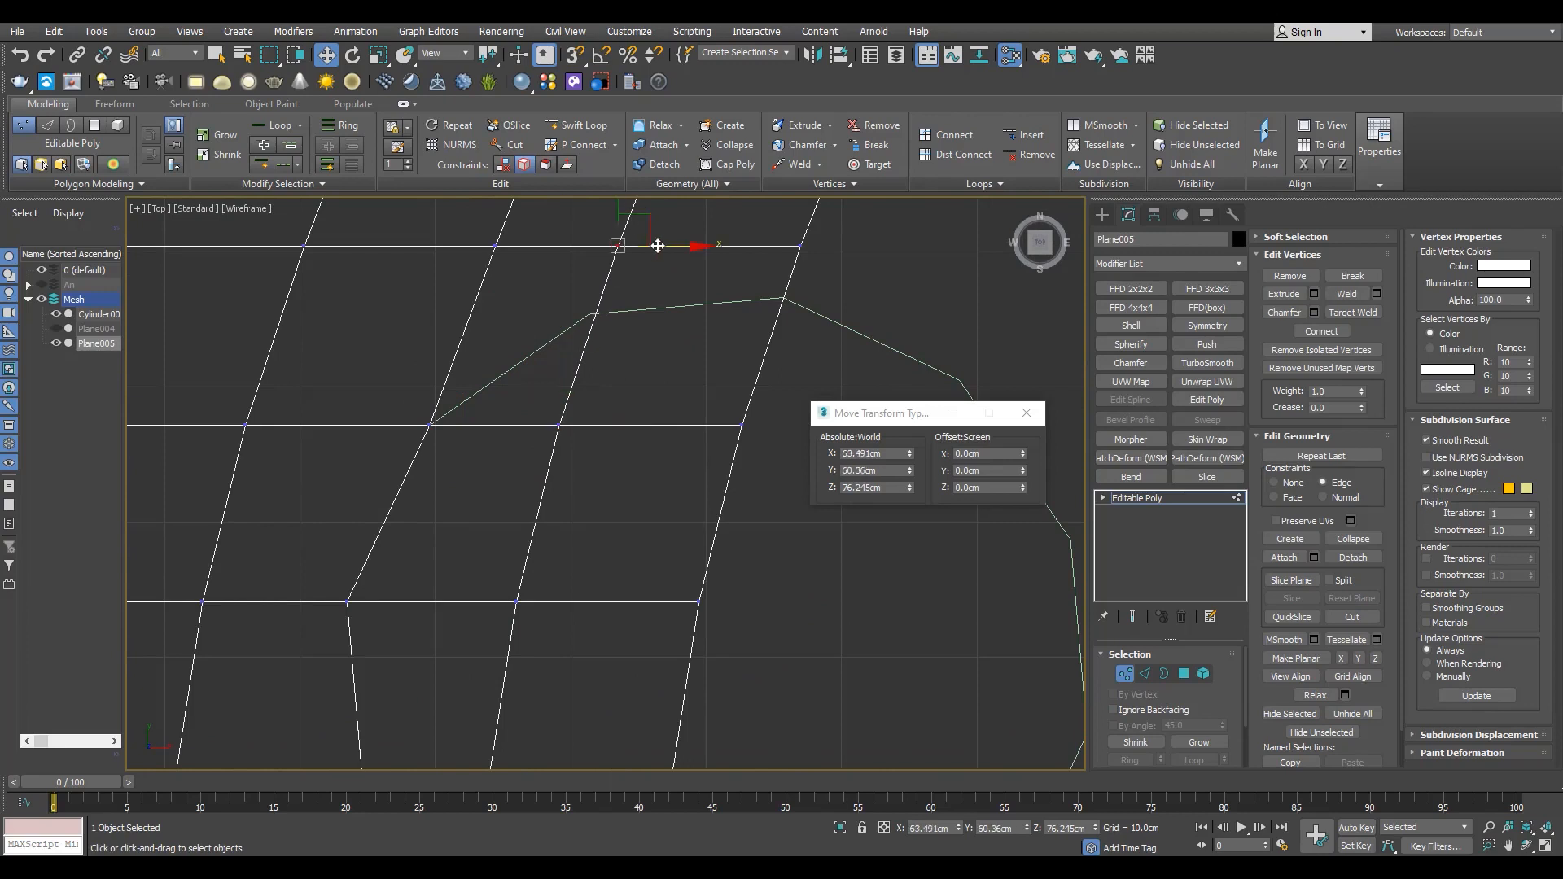
pyautogui.click(589, 316)
pyautogui.scroll(4, 586, 289)
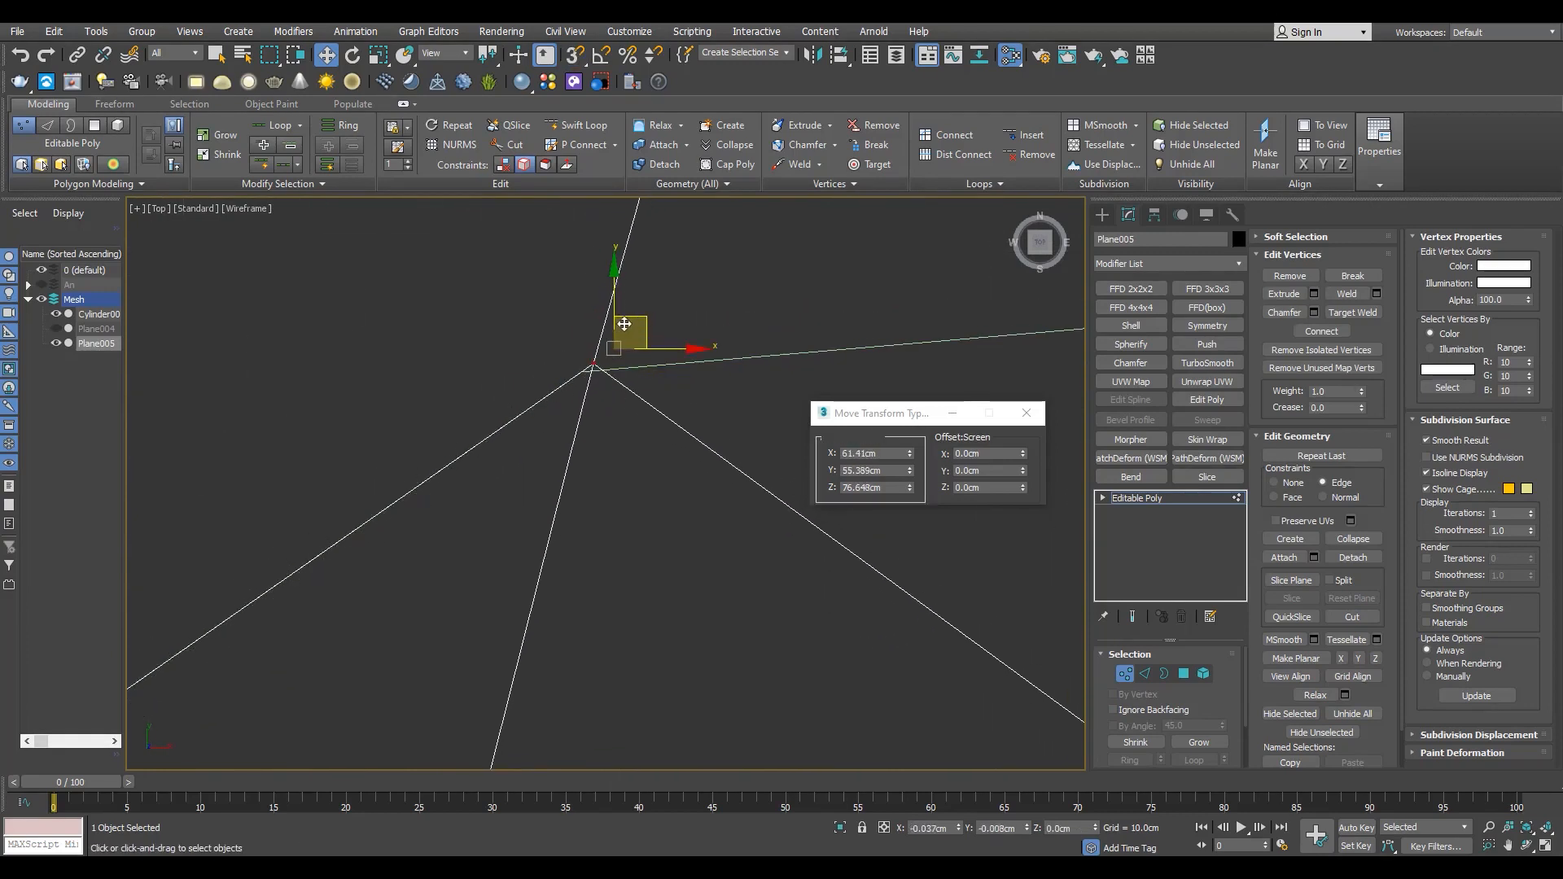
pyautogui.moveTo(612, 323); pyautogui.dragTo(615, 314)
pyautogui.scroll(-5, 621, 447)
# - Slide the upper outer-edge vertex and the lower row's middle and outer vertices onto the cylinder's nearest corners
pyautogui.moveTo(621, 447); pyautogui.dragTo(481, 471, button='middle')
pyautogui.click(574, 533)
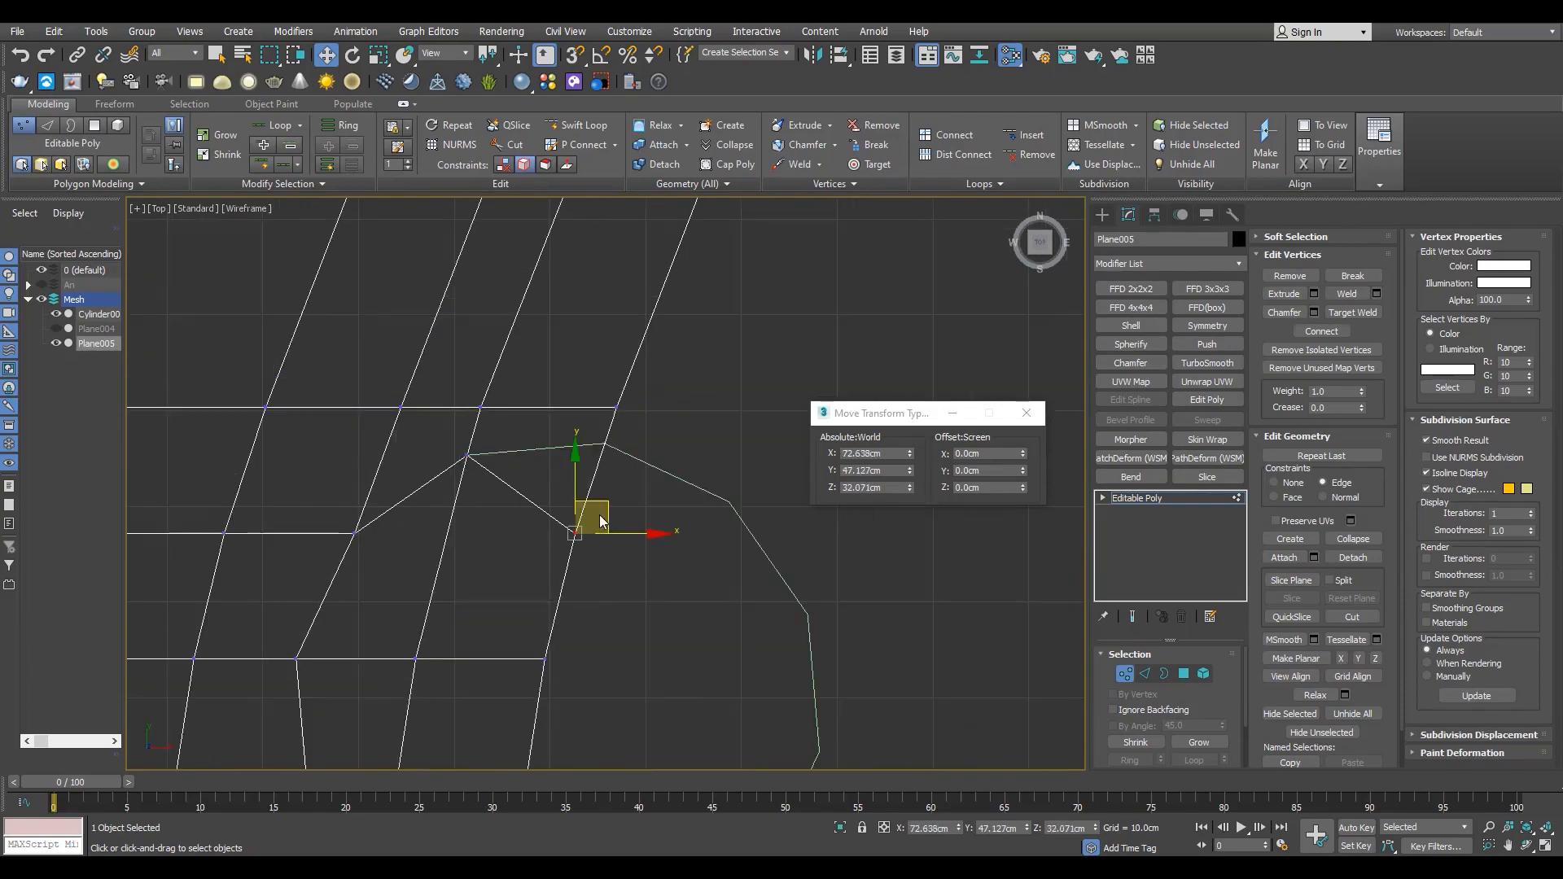
pyautogui.scroll(5, 594, 468)
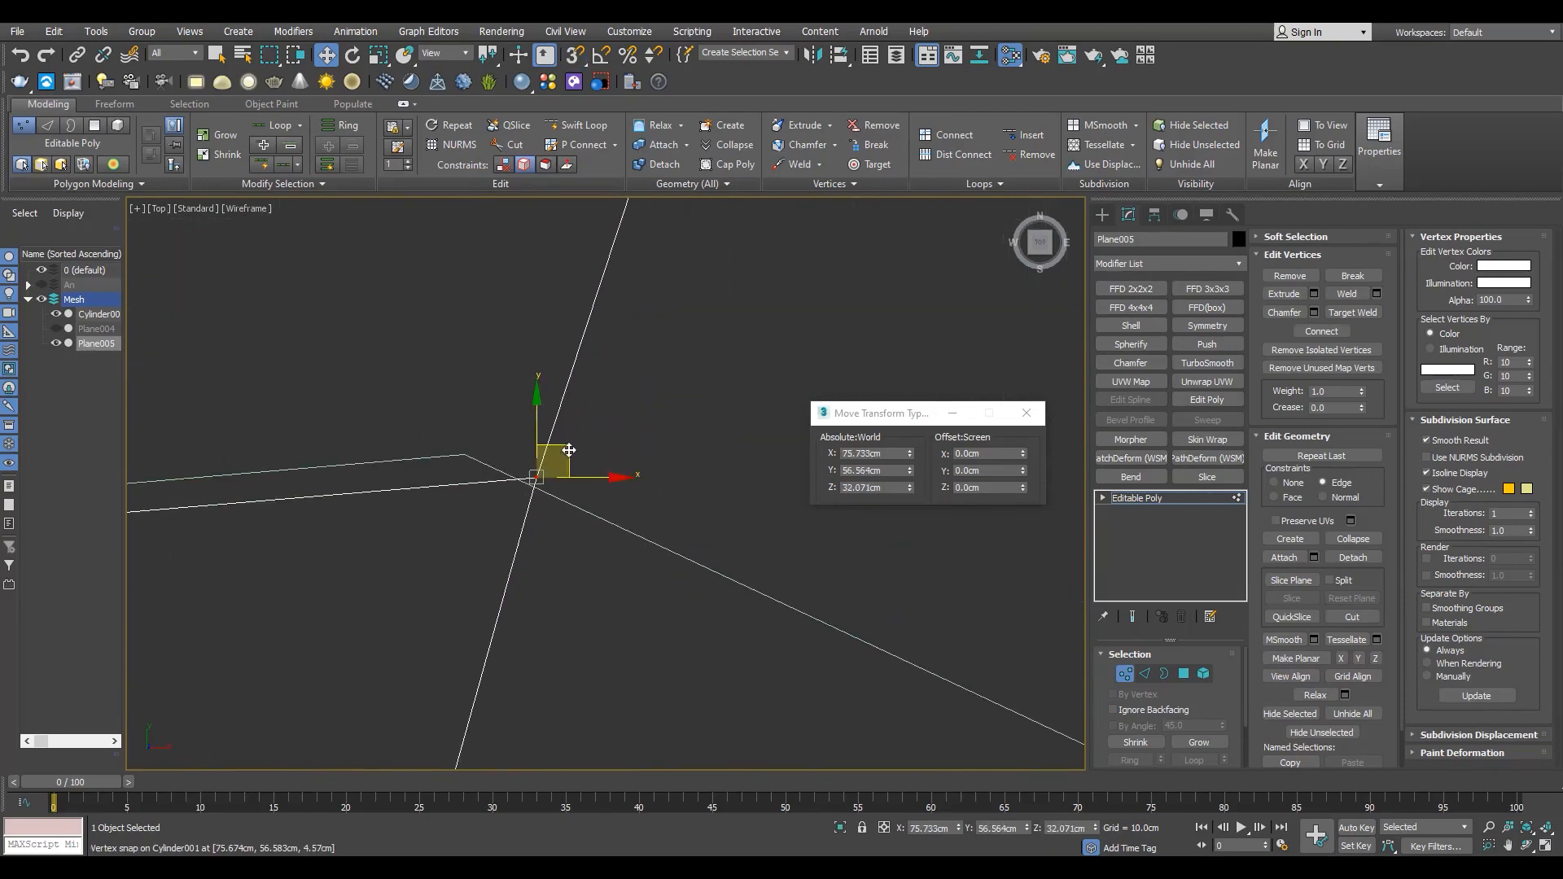
pyautogui.scroll(-10, 569, 450)
pyautogui.moveTo(516, 565); pyautogui.dragTo(586, 383, button='middle')
pyautogui.click(479, 513)
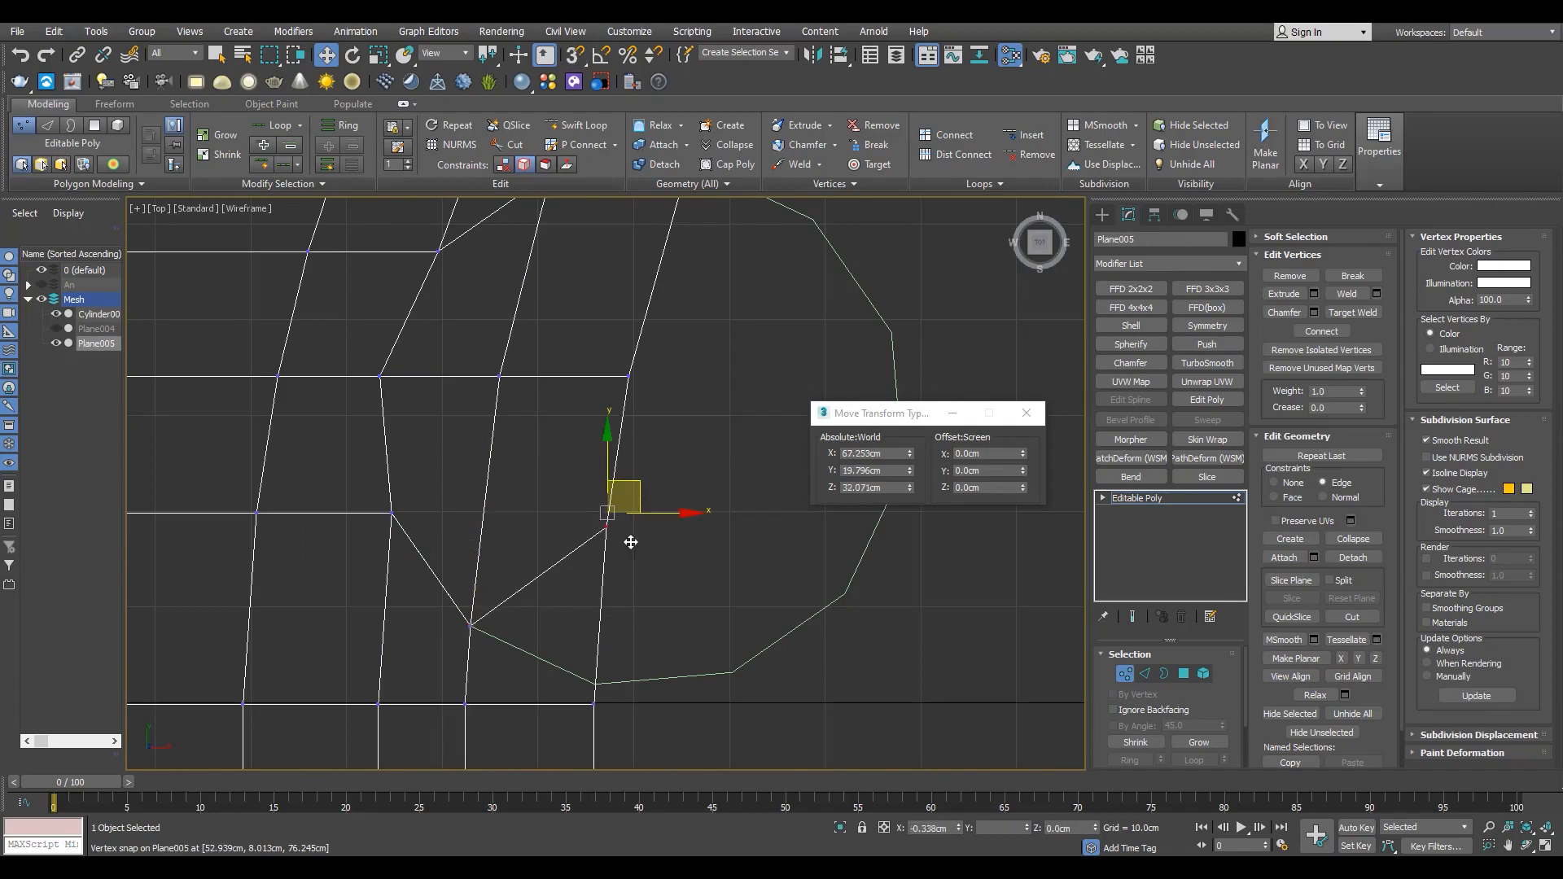
pyautogui.scroll(-3, 431, 697)
# - On a clone of the body, with the original hidden, delete the top polygons inside the cylinder's outline
pyautogui.press('4')
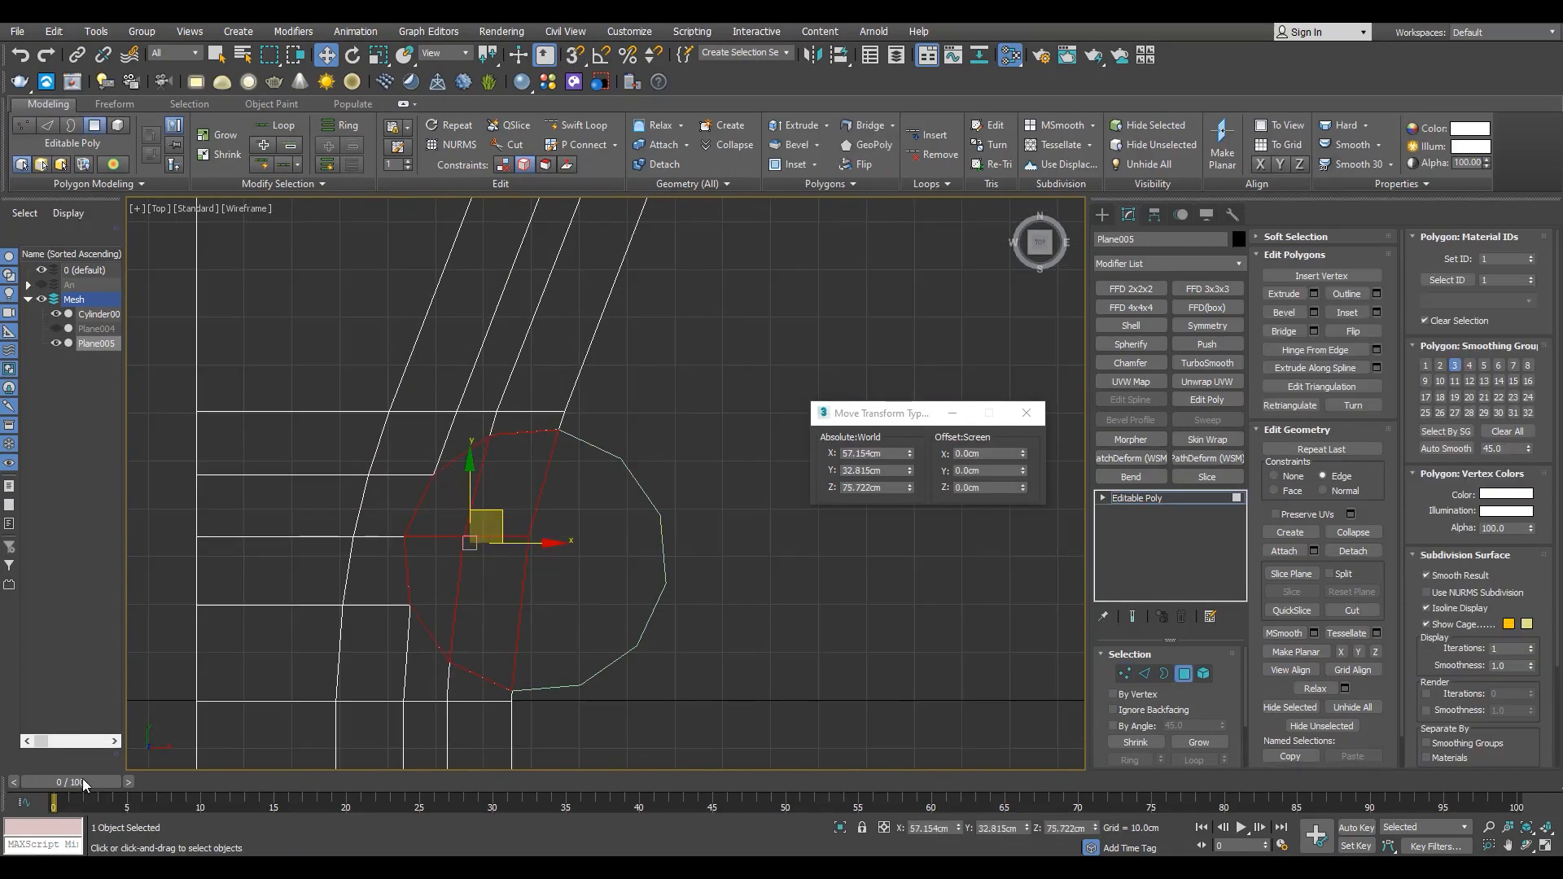
pyautogui.press('p')
pyautogui.scroll(5, 631, 533)
pyautogui.keyDown('alt'); pyautogui.moveTo(623, 533); pyautogui.dragTo(573, 408, button='middle'); pyautogui.keyUp('alt')
pyautogui.click(1154, 501)
pyautogui.hotkey('ctrl', 'v')
pyautogui.press('Return')
pyautogui.click(55, 345)
pyautogui.press('4')
pyautogui.press('Delete')
# - Extrude the hole's curved edges straight down to the height of the side wall's top edge, using vertex snap
pyautogui.press('2')
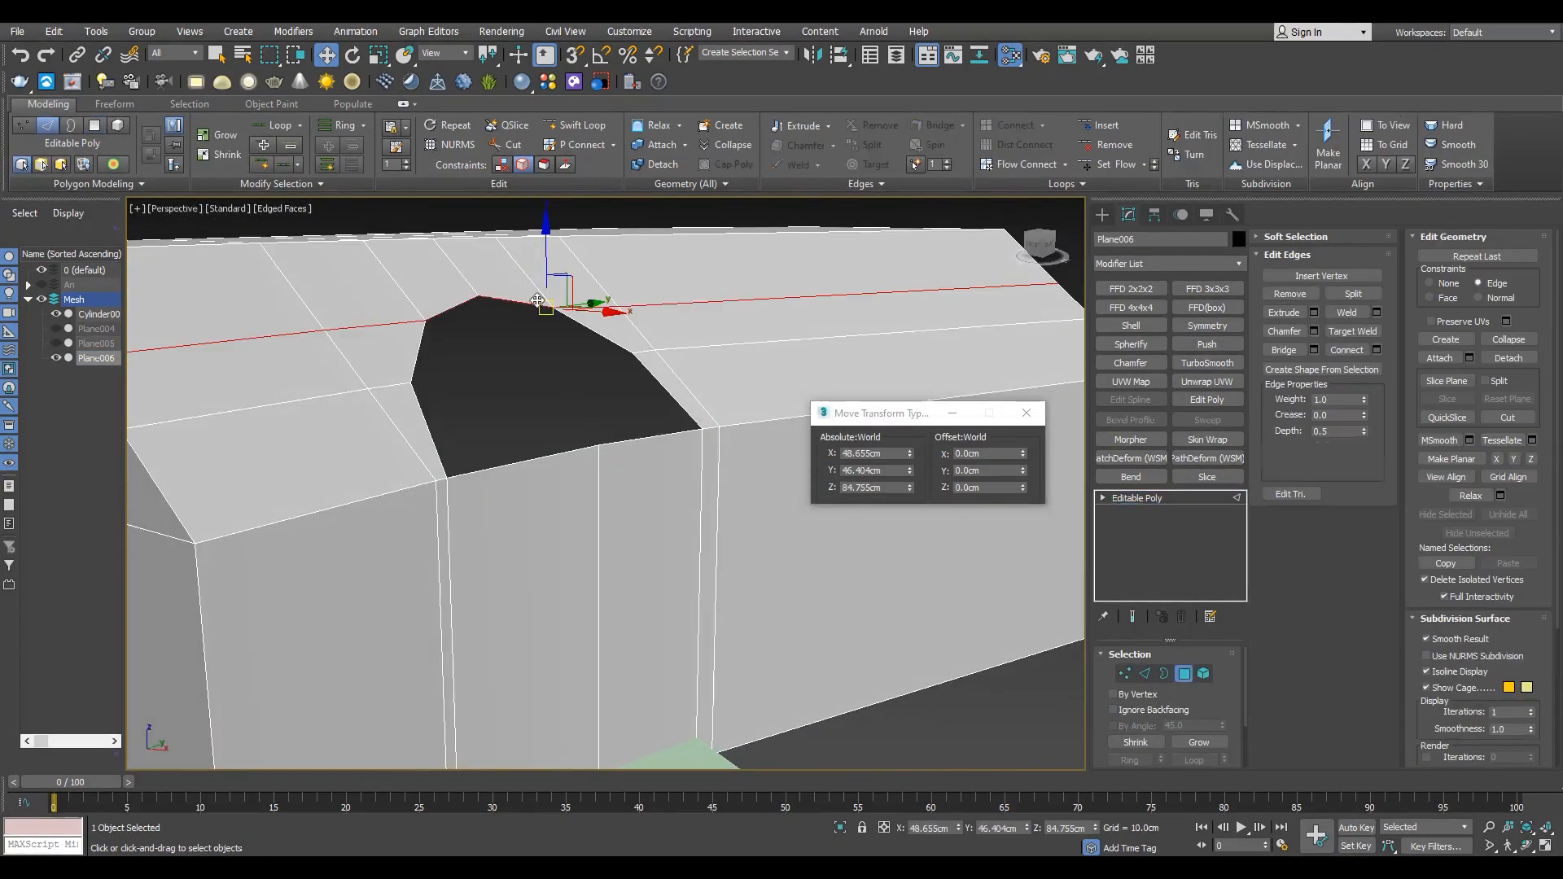
pyautogui.doubleClick(537, 300)
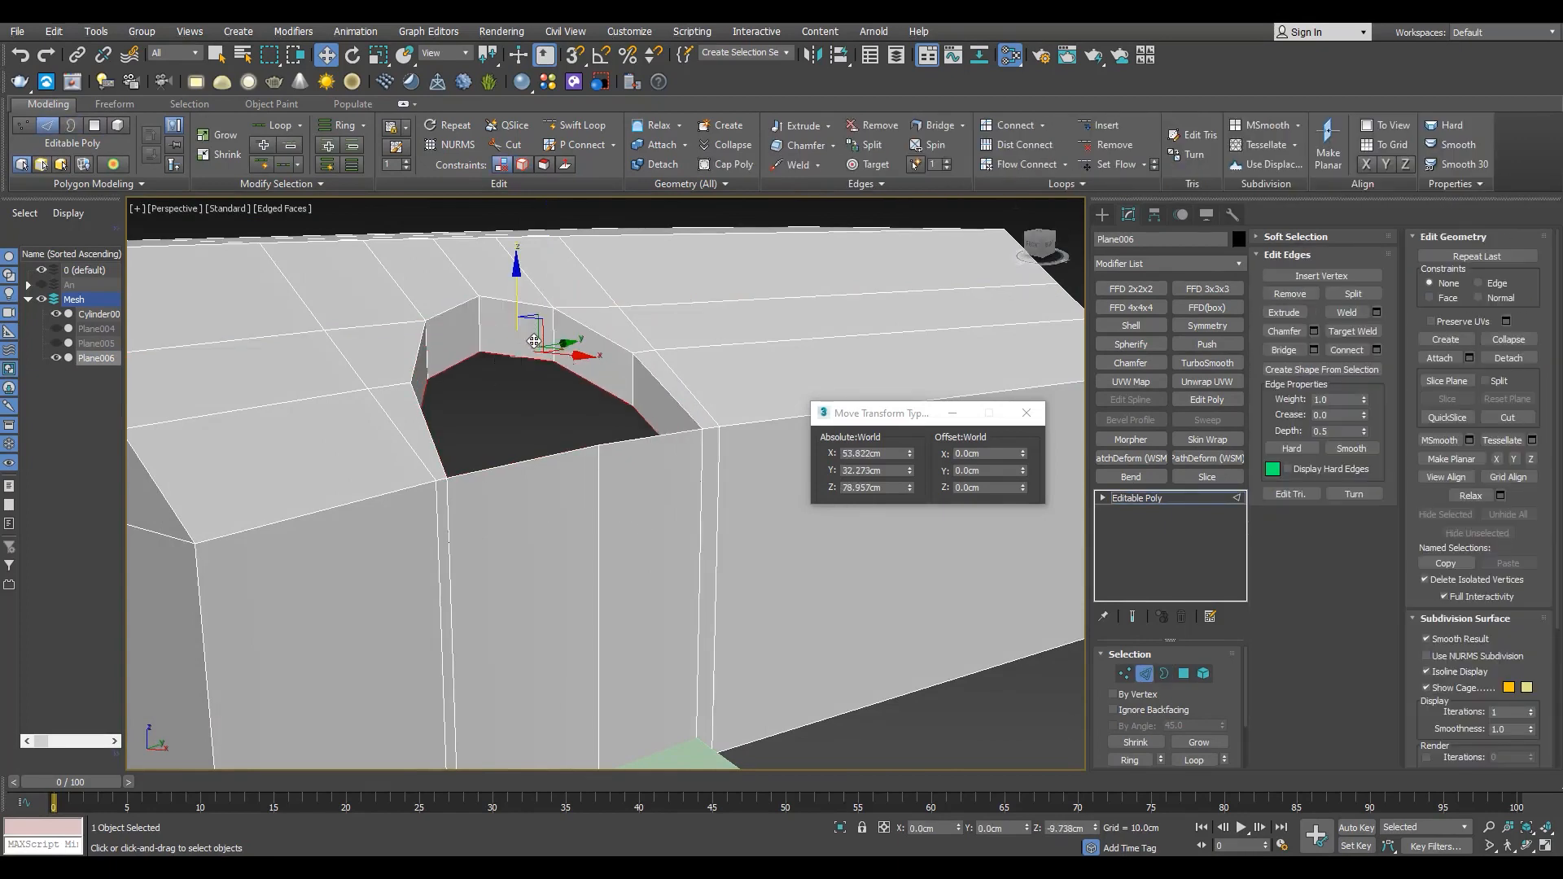
pyautogui.moveTo(693, 431); pyautogui.dragTo(695, 432)
pyautogui.press('s')
pyautogui.keyDown('alt'); pyautogui.moveTo(695, 432); pyautogui.dragTo(704, 488, button='middle'); pyautogui.keyUp('alt')
# - Weld the body's coincident vertices and cap the open border at the bottom of the recess
pyautogui.press('1')
pyautogui.hotkey('ctrl', 'a')
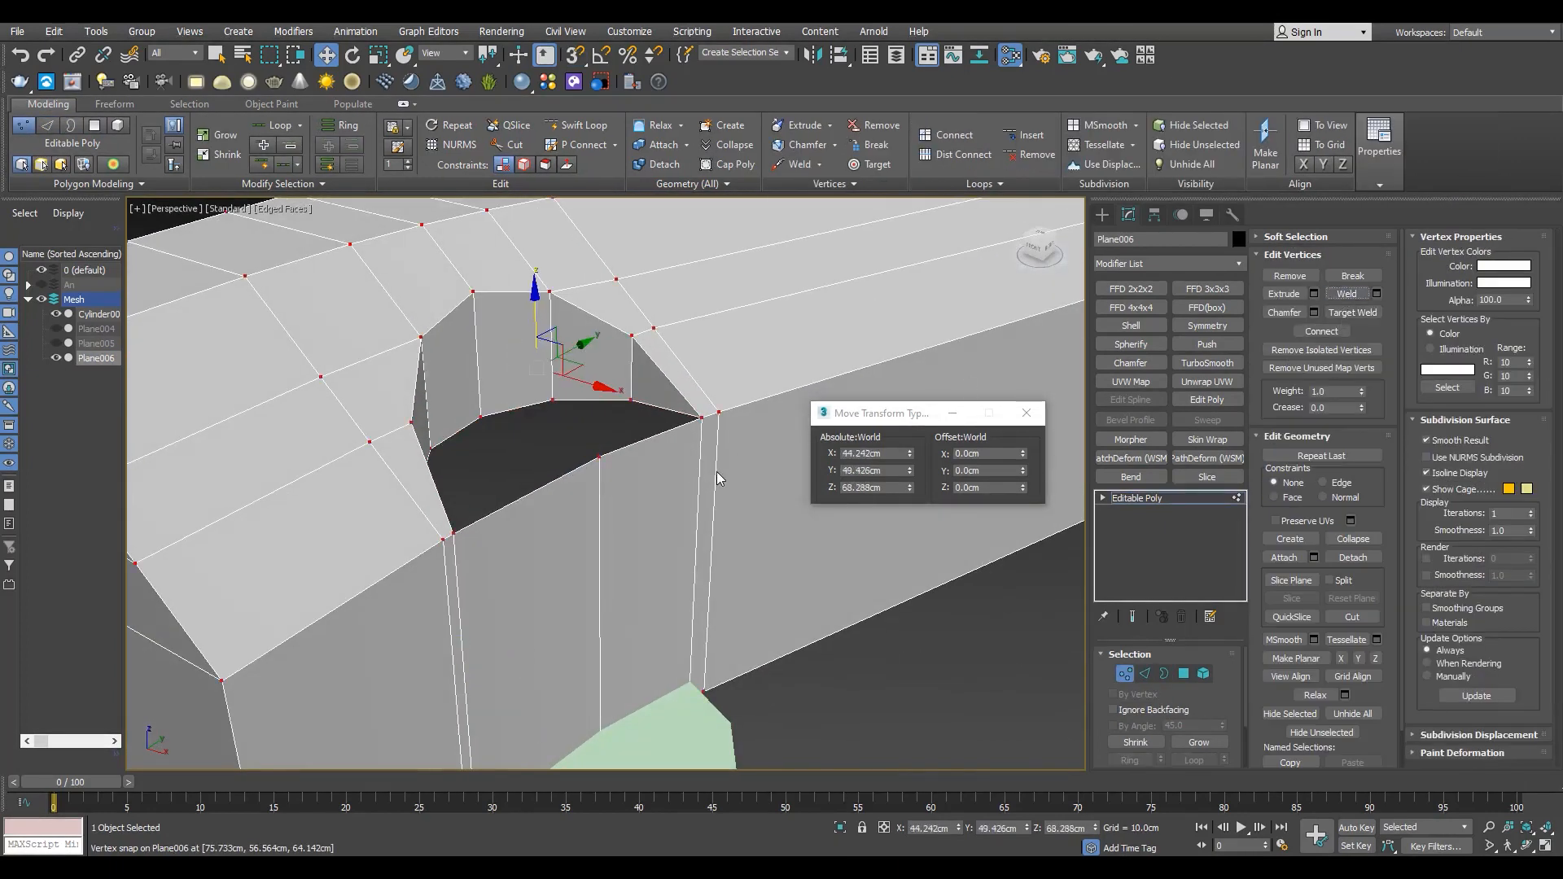
pyautogui.press('3')
pyautogui.scroll(-5, 603, 507)
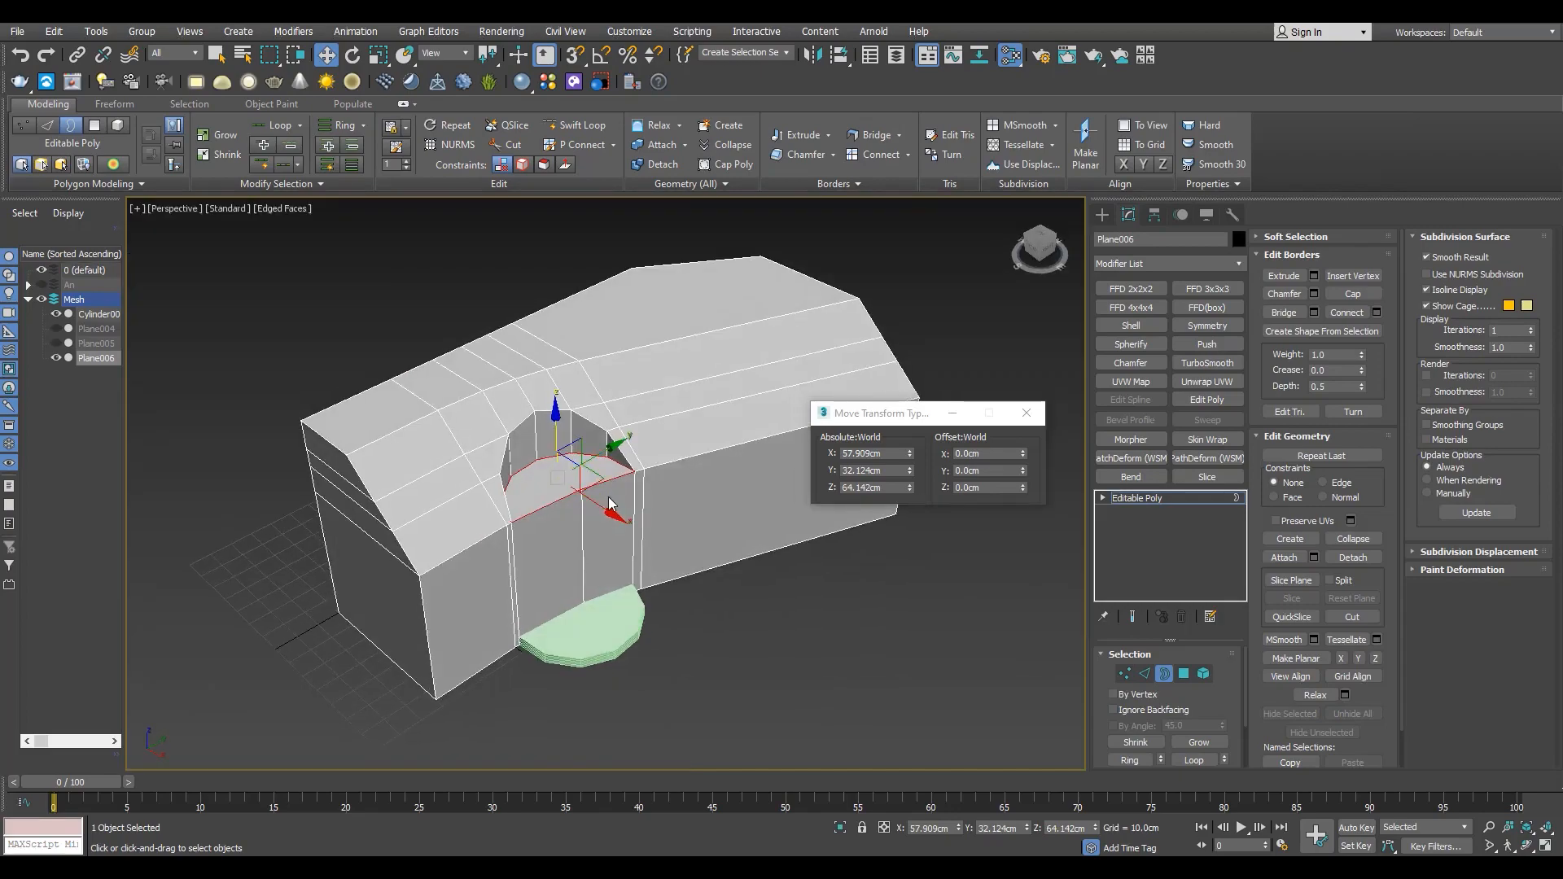
pyautogui.scroll(3, 609, 498)
pyautogui.moveTo(612, 494)
pyautogui.keyDown('alt'); pyautogui.mouseDown(button='middle')
pyautogui.moveTo(629, 508)
pyautogui.moveTo(546, 551)
pyautogui.moveTo(562, 515)
pyautogui.moveTo(668, 575)
pyautogui.moveTo(631, 511)
pyautogui.mouseUp(button='middle'); pyautogui.keyUp('alt')
# - Maximize the top view and enter vertex editing at the body's capped recess
pyautogui.hotkey('alt', 'w')
pyautogui.middleClick(359, 394)
pyautogui.hotkey('alt', 'w')
pyautogui.scroll(2, 537, 570)
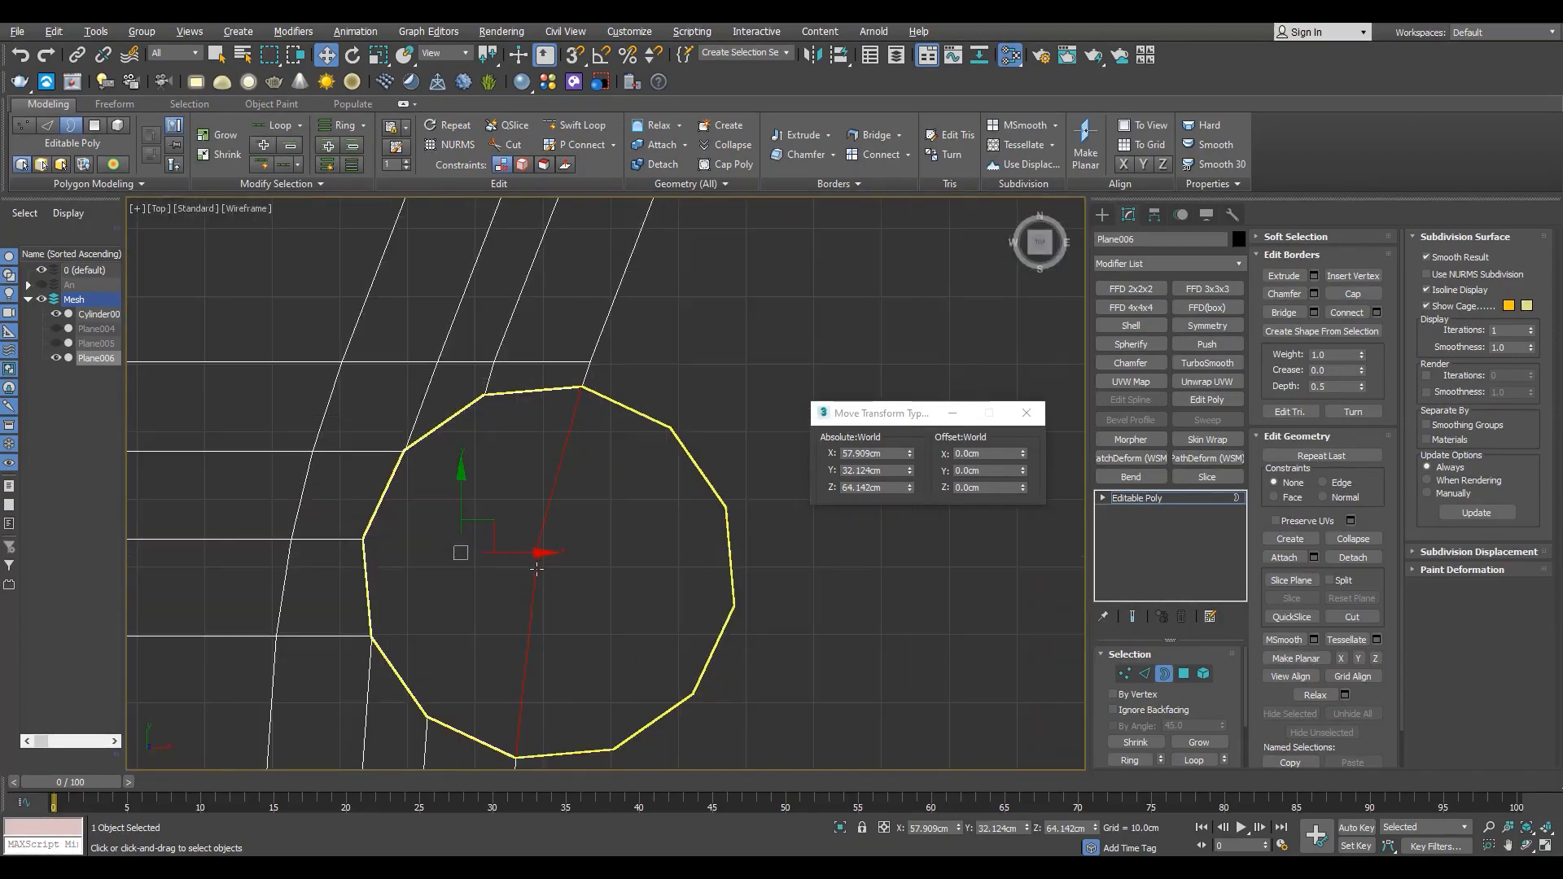
pyautogui.press('1')
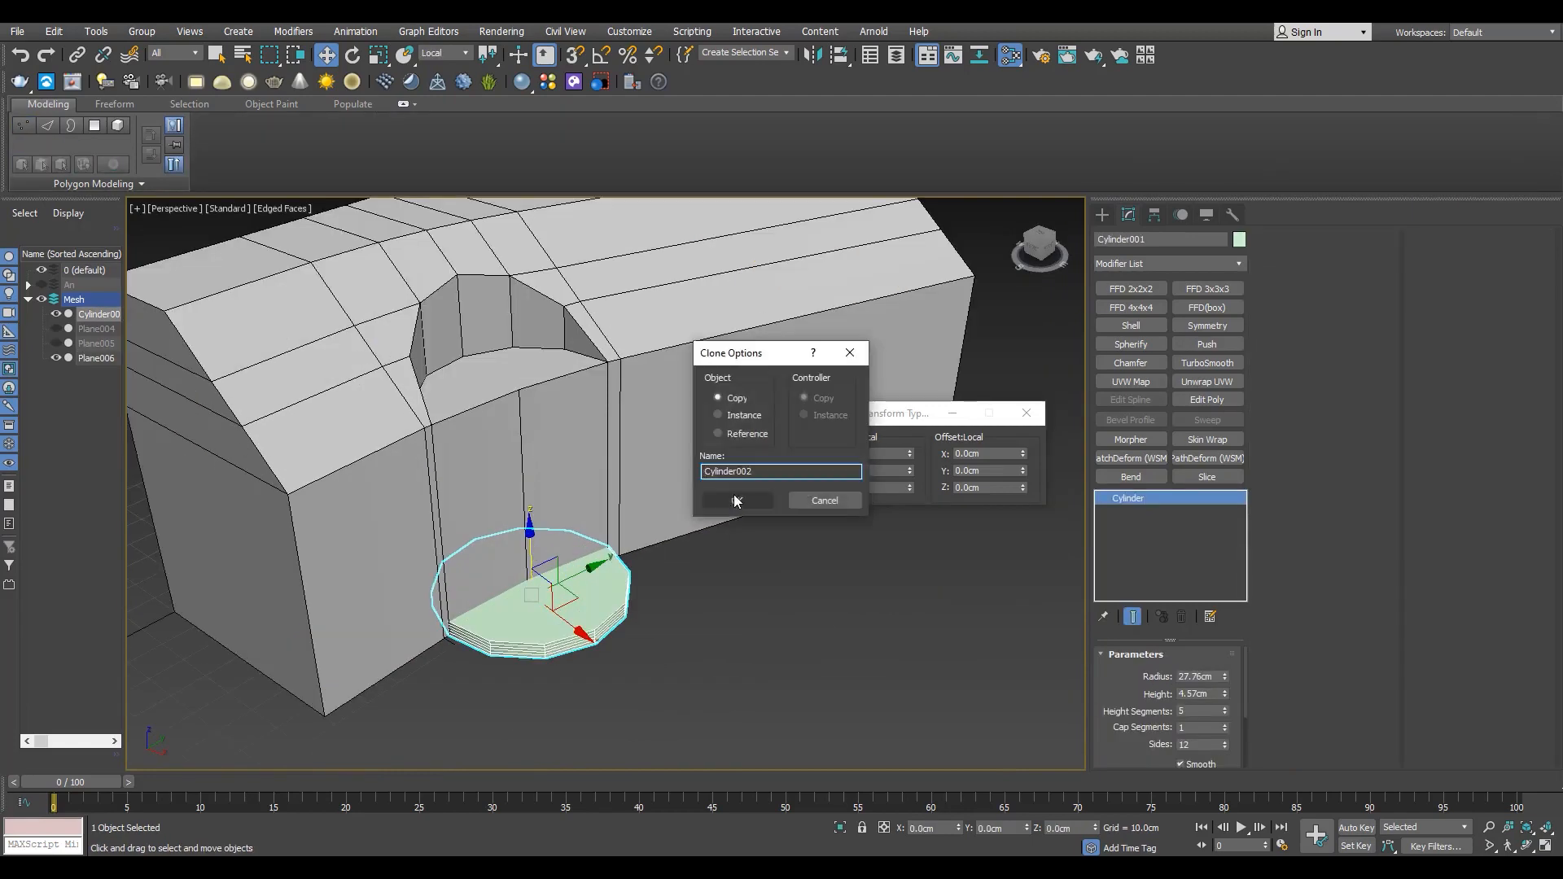
# - Clone the cylinder as an independent copy and extend the copy up from the wall's base into the recess
pyautogui.click(735, 500)
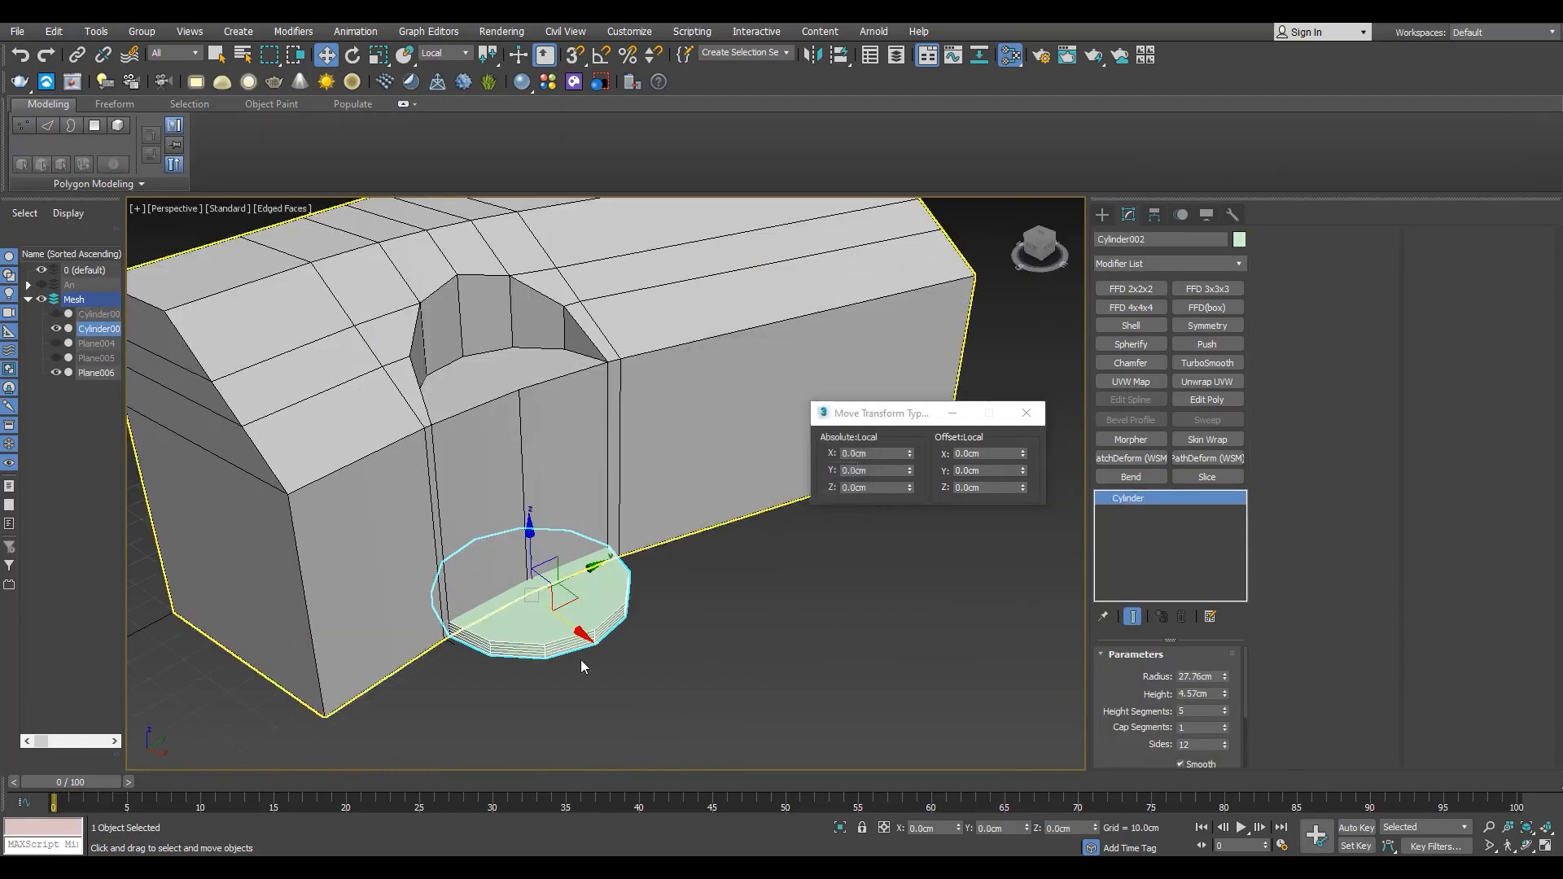
pyautogui.moveTo(1211, 474); pyautogui.dragTo(1115, 640)
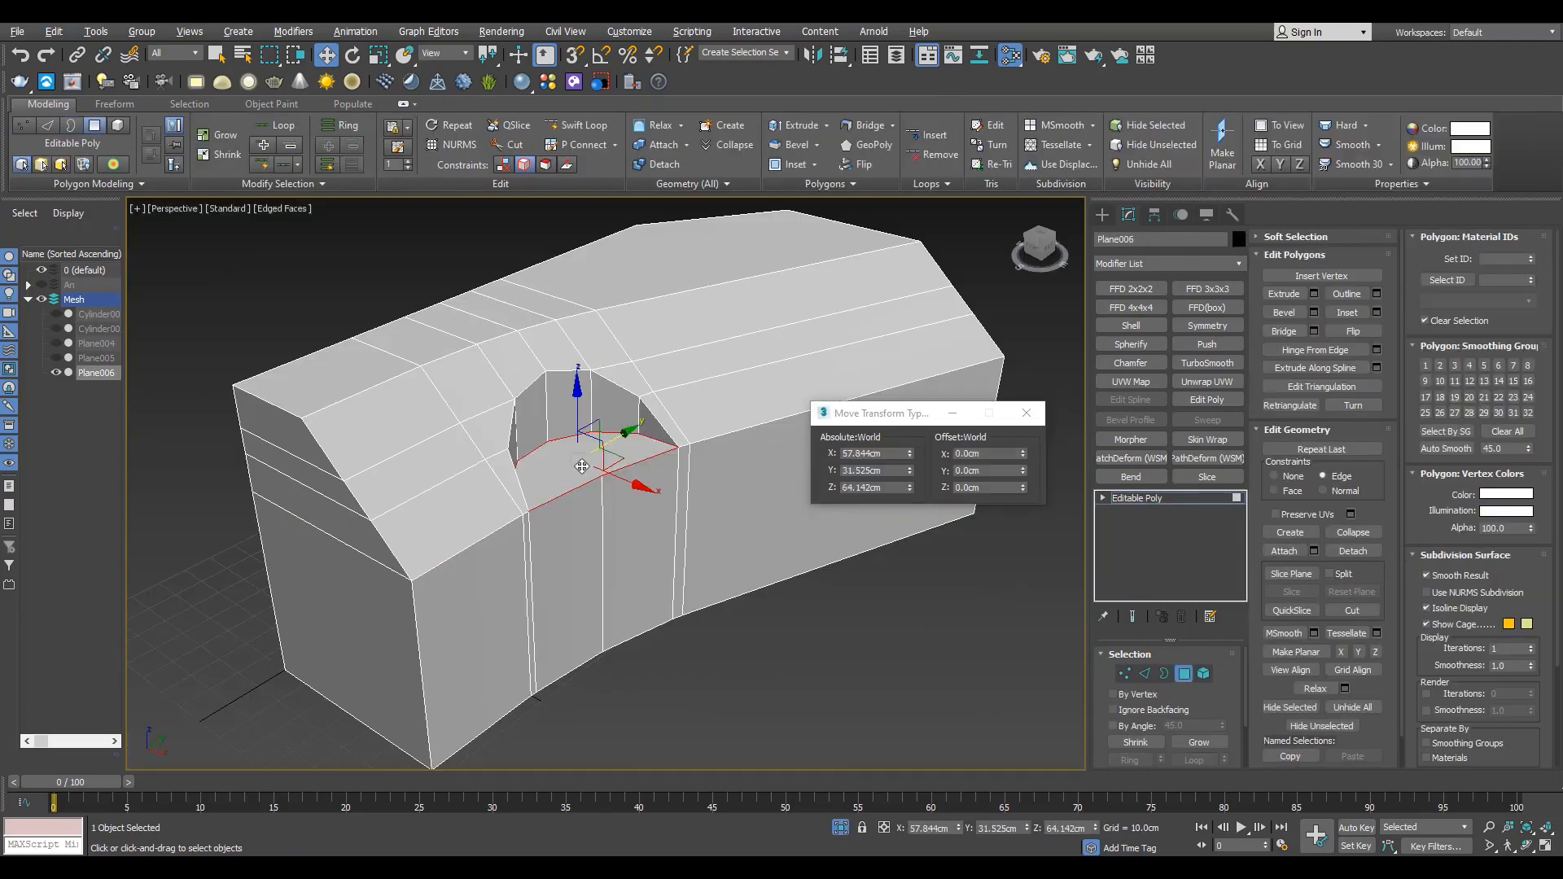
# - Delete the recess's floor polygon and the two side wall polygons beneath it
pyautogui.click(595, 570)
pyautogui.scroll(5, 560, 451)
pyautogui.scroll(-6, 561, 451)
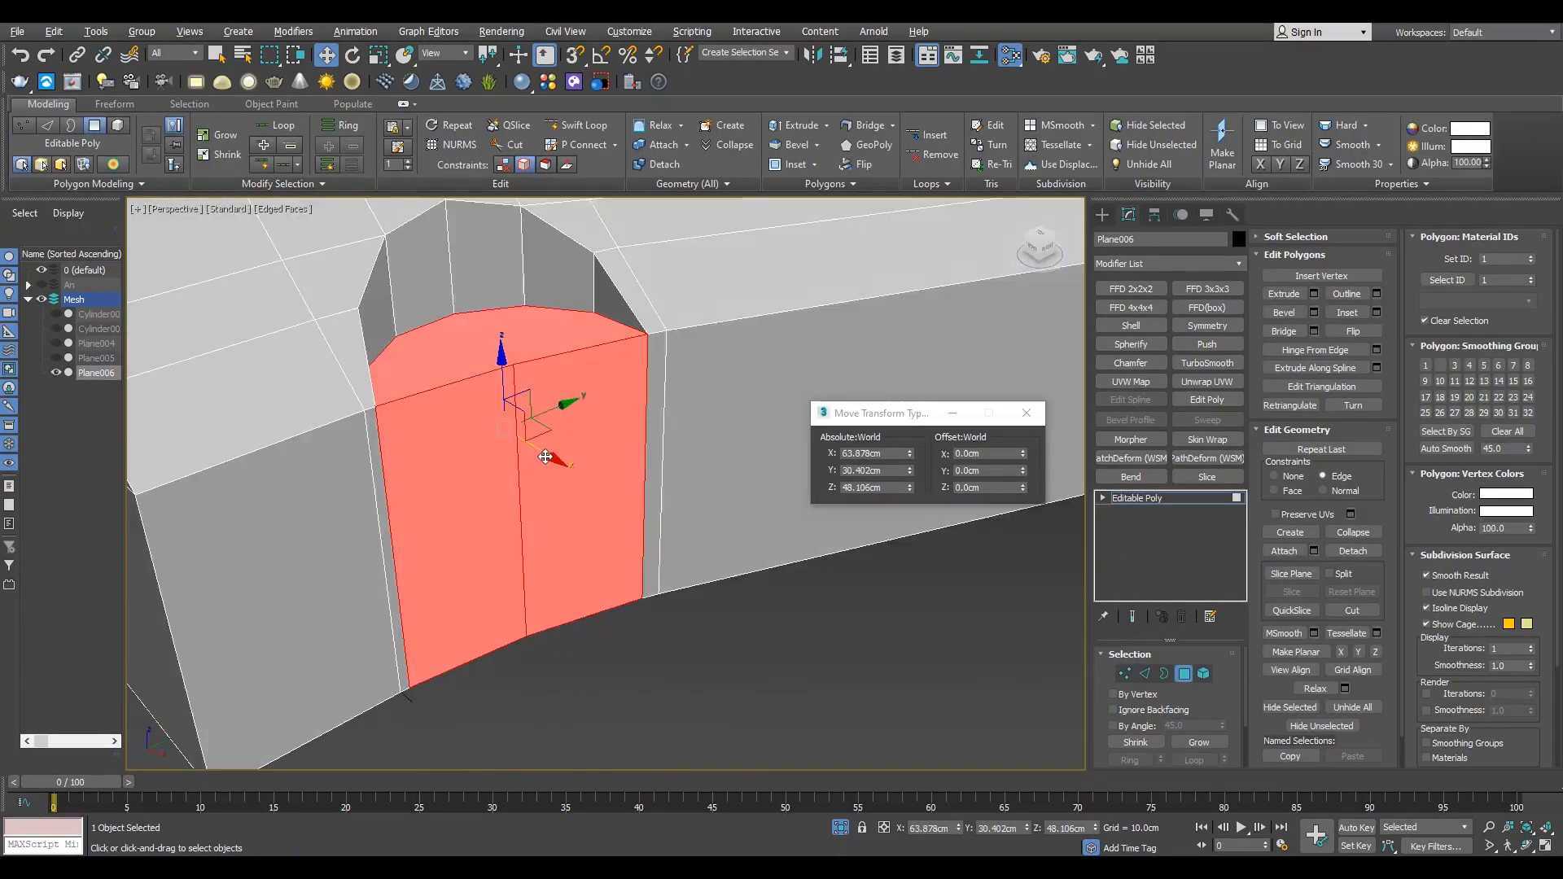
pyautogui.press('Delete')
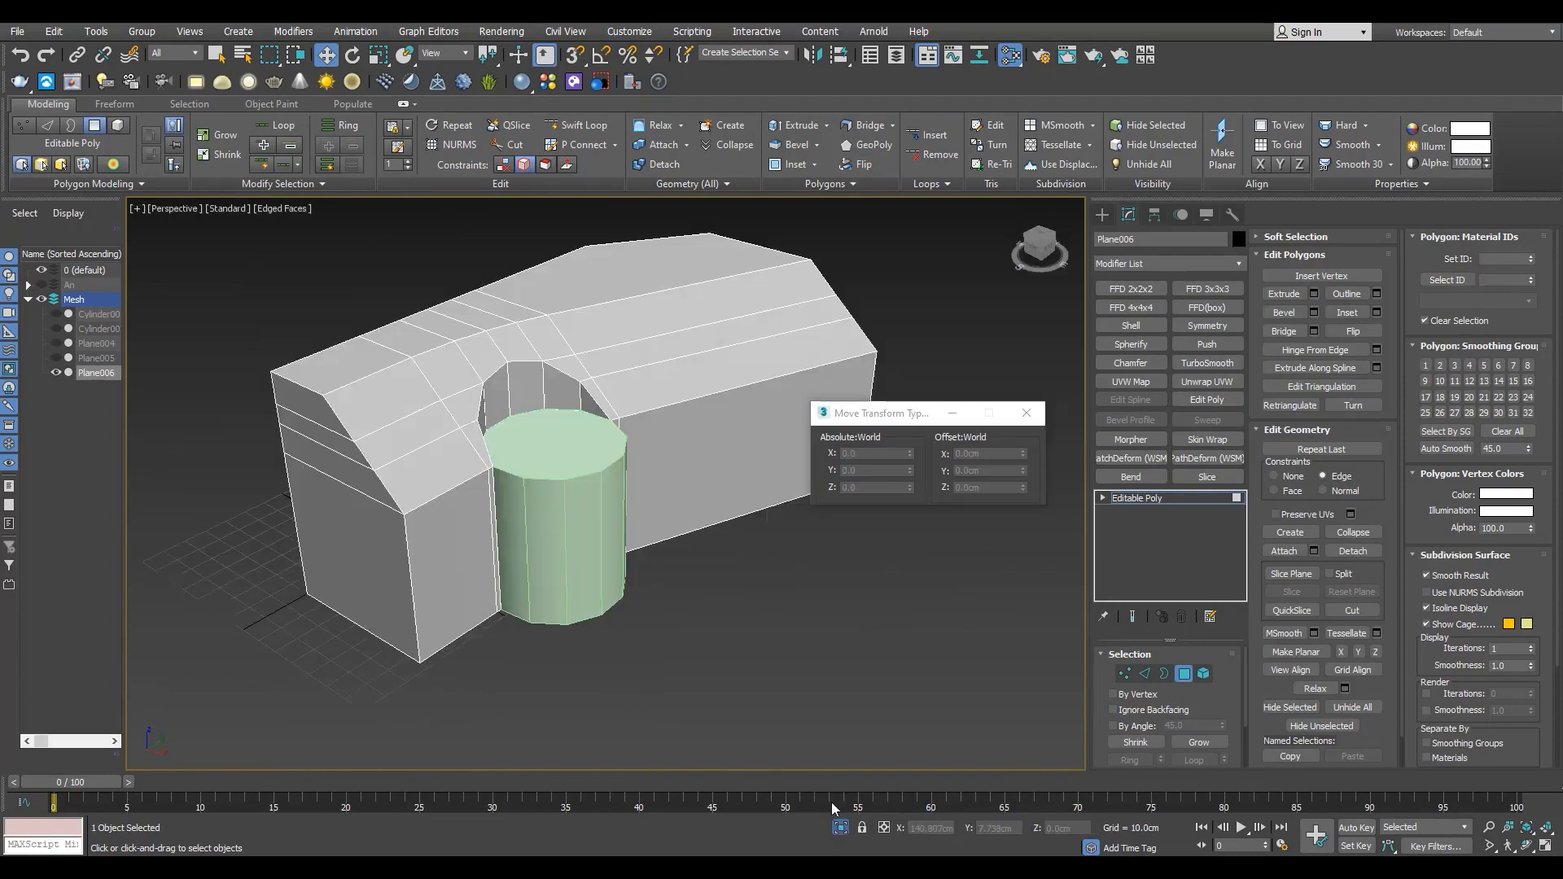
# - Delete the cylinder's side polygons that lie inside the body's recess, keeping the outward-facing ones and the top cap
pyautogui.scroll(3, 523, 524)
pyautogui.click(530, 521)
pyautogui.press('F3')
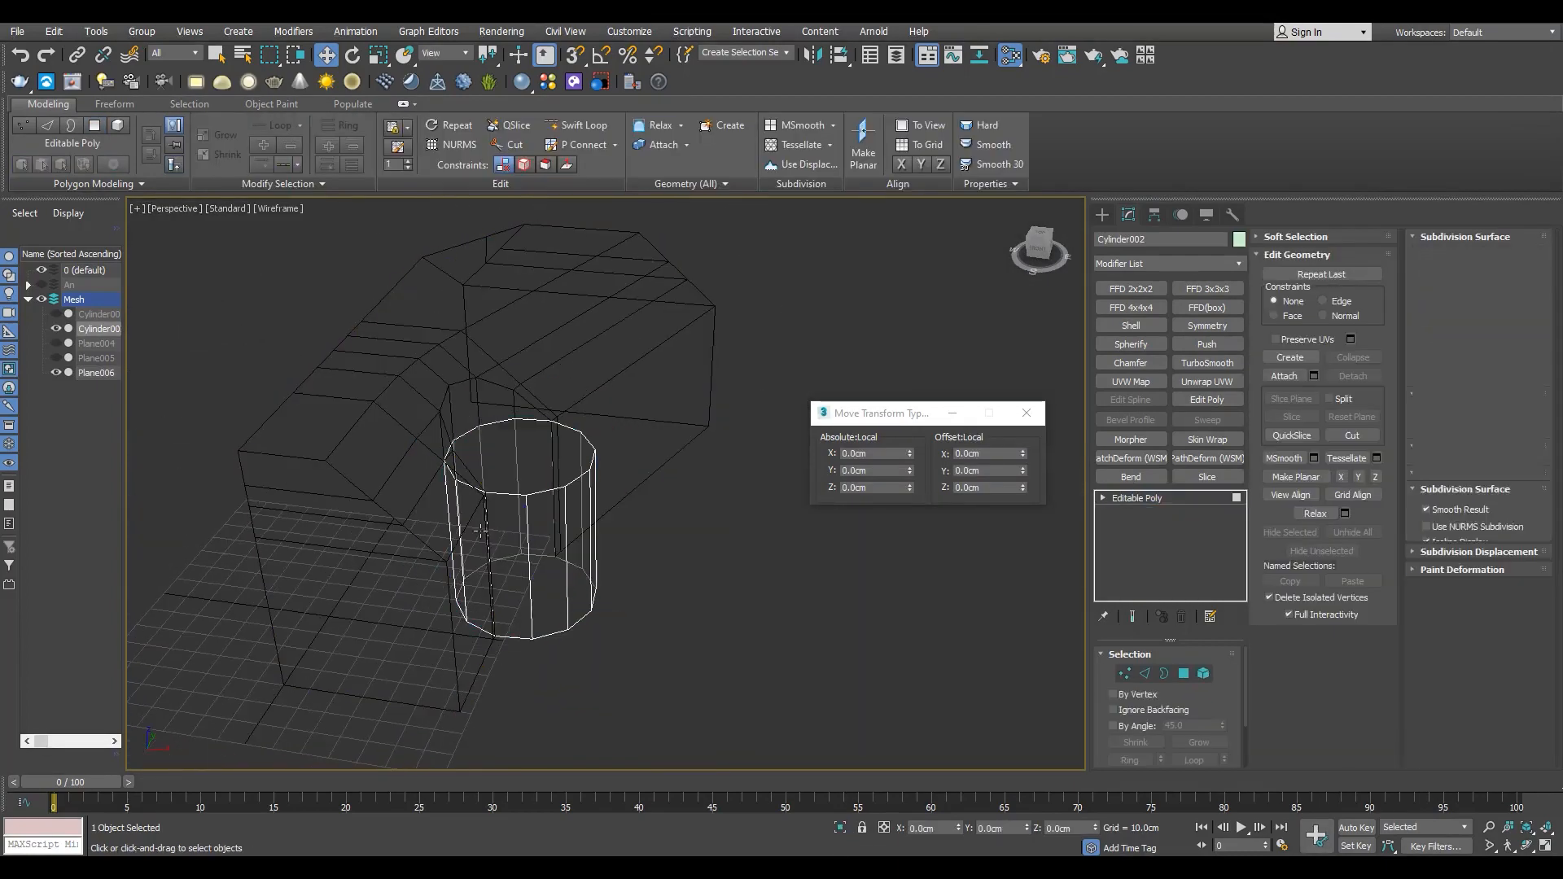
pyautogui.click(513, 570)
pyautogui.hotkey('ctrl', 'a')
pyautogui.keyDown('alt'); pyautogui.moveTo(513, 570); pyautogui.dragTo(480, 544, button='middle'); pyautogui.keyUp('alt')
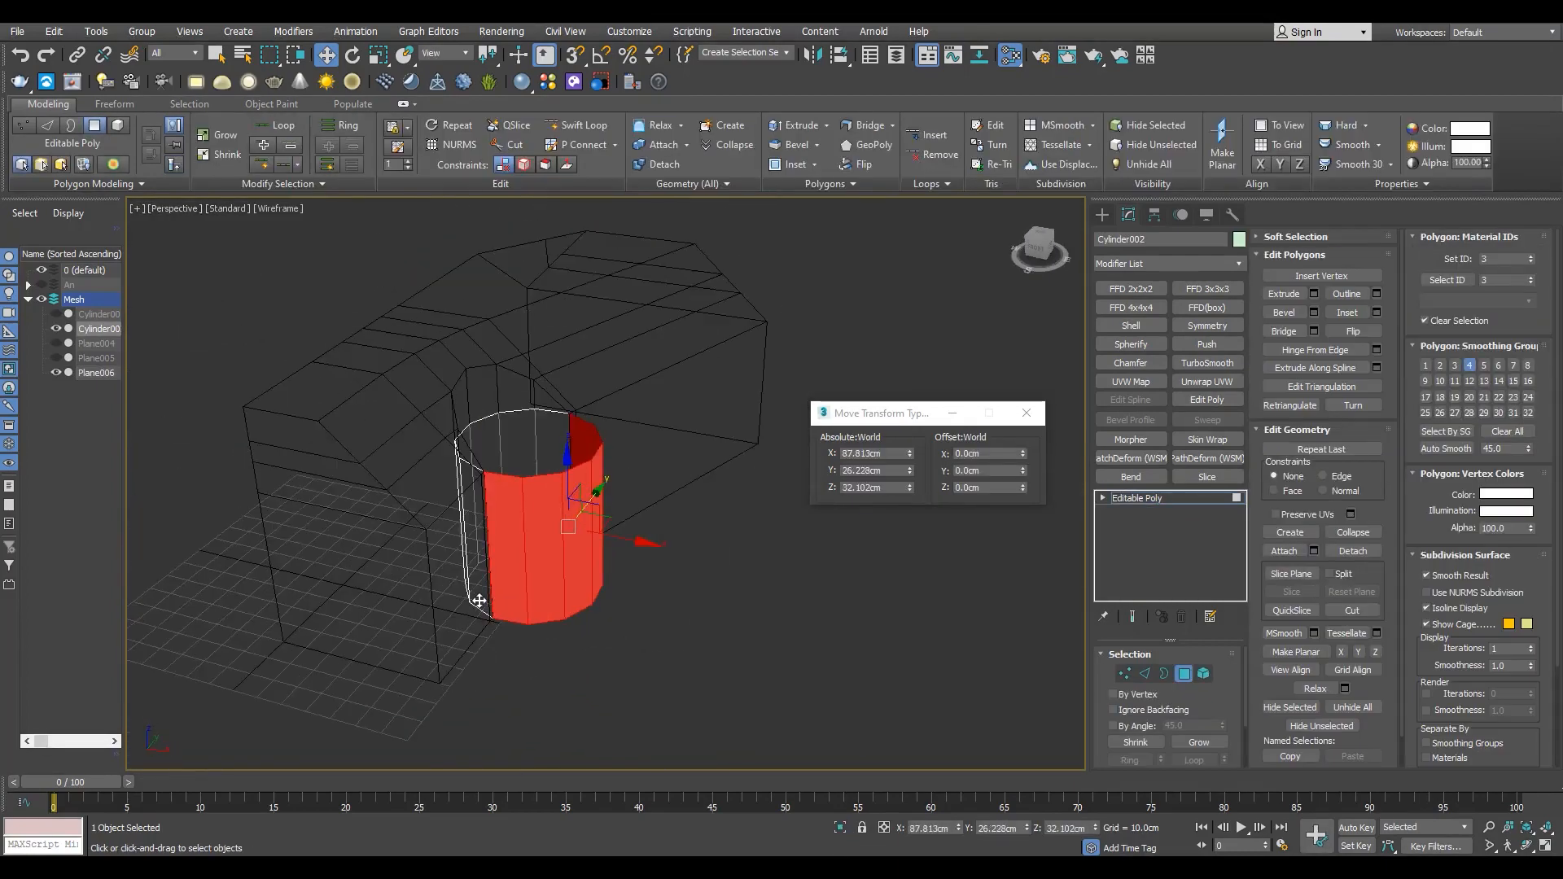
pyautogui.press('F3')
pyautogui.scroll(-2, 770, 497)
pyautogui.press('F3')
pyautogui.hotkey('ctrl', 'z')
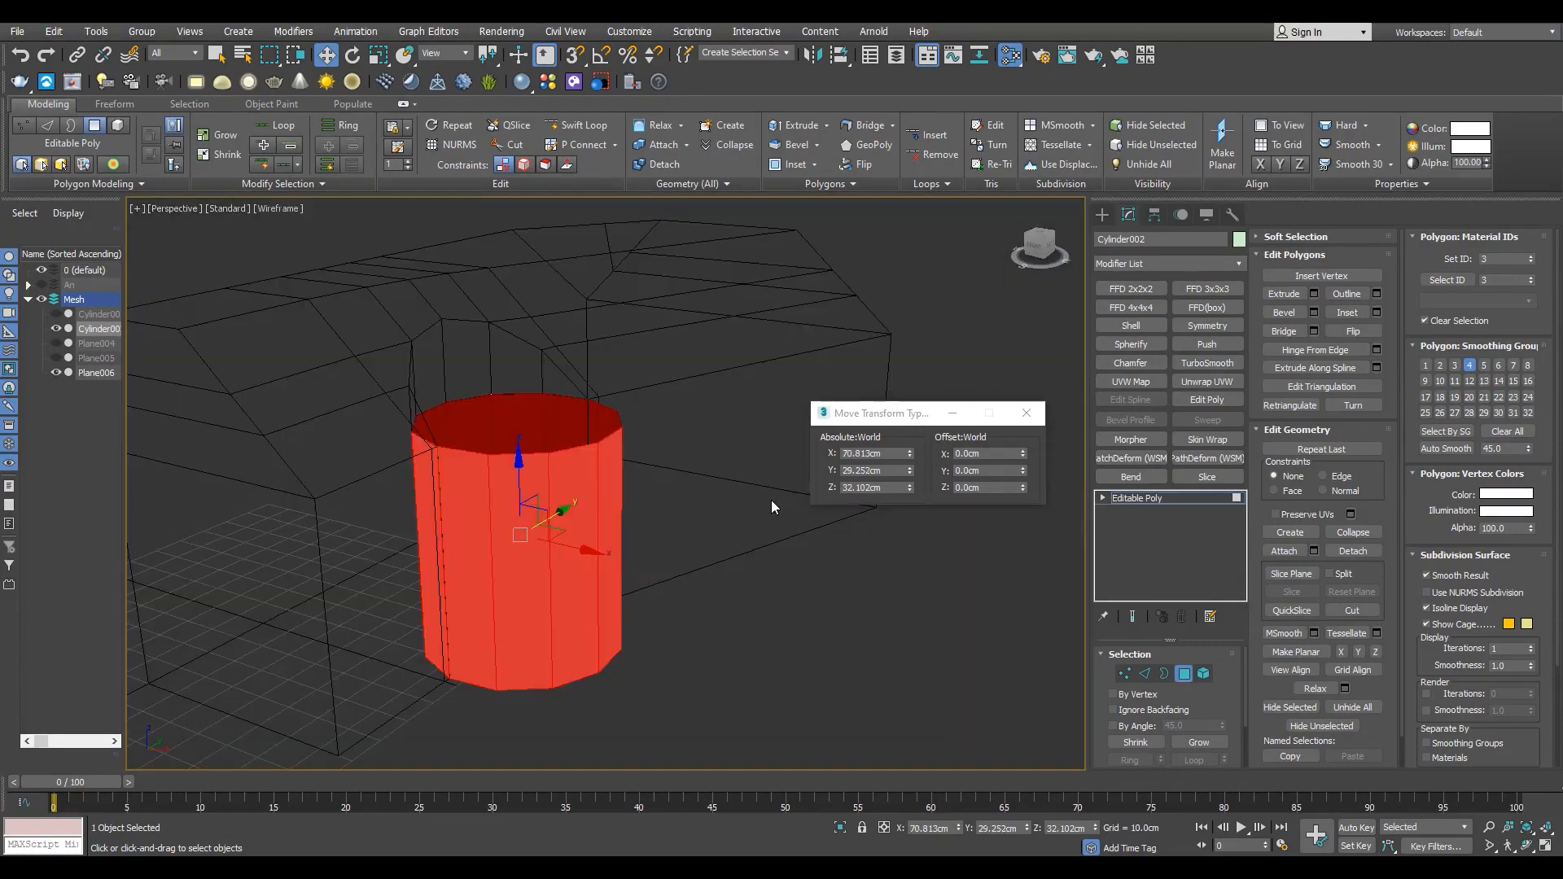
pyautogui.keyDown('alt'); pyautogui.click(488, 514); pyautogui.keyUp('alt')
pyautogui.keyDown('alt'); pyautogui.moveTo(586, 513); pyautogui.dragTo(489, 484, button='middle'); pyautogui.keyUp('alt')
pyautogui.keyDown('alt'); pyautogui.click(534, 513); pyautogui.keyUp('alt')
pyautogui.keyDown('alt'); pyautogui.click(562, 486); pyautogui.keyUp('alt')
pyautogui.press('F3')
pyautogui.press('Delete')
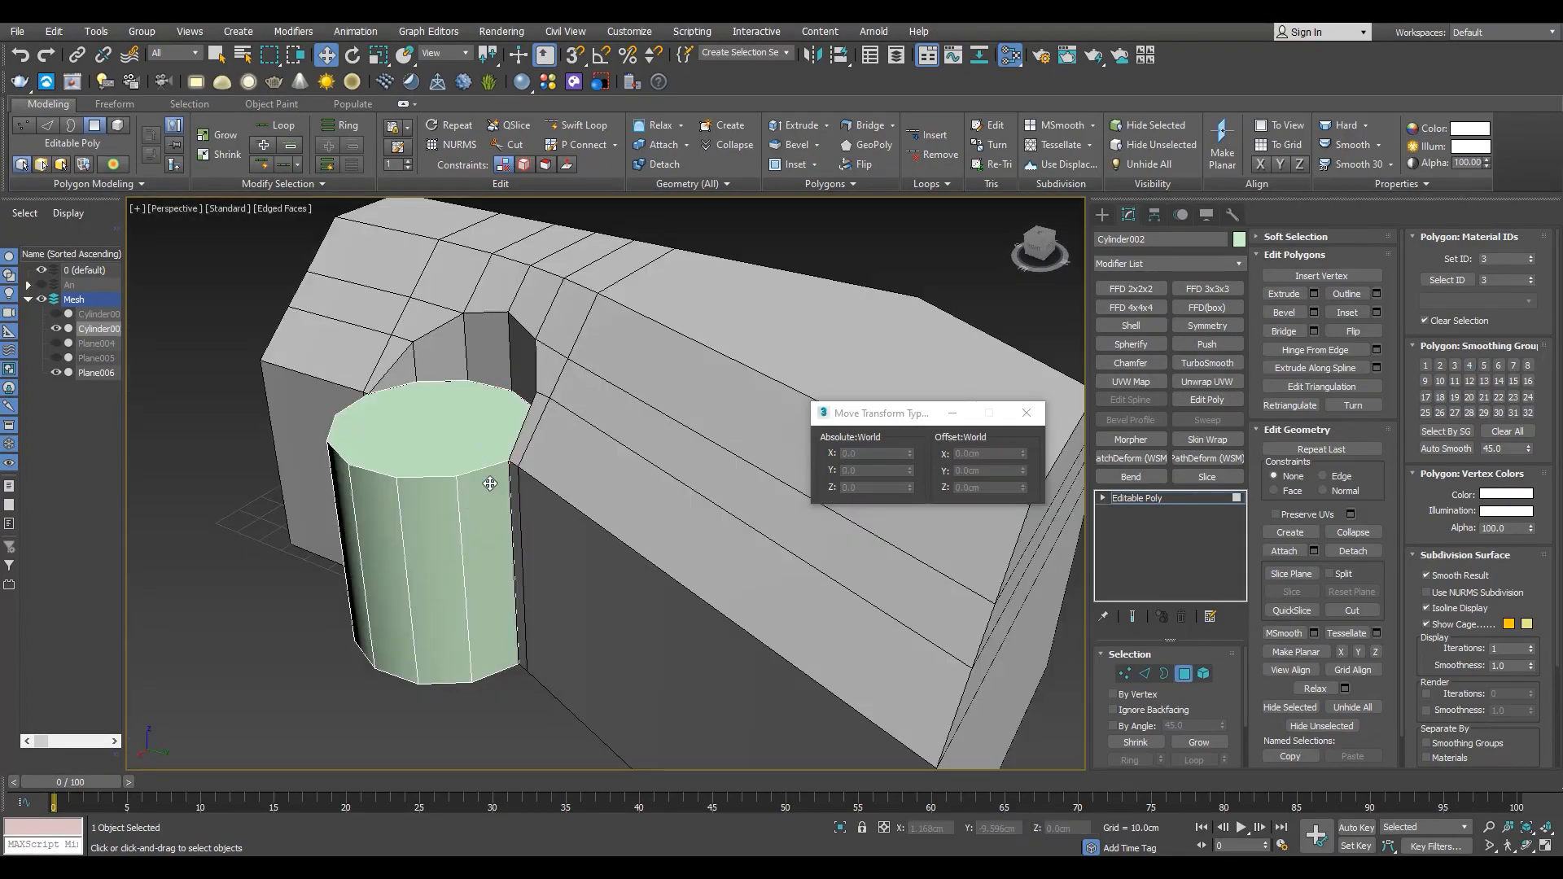
# - Attach the trimmed cylinder to the body so both form one editable mesh
pyautogui.click(1138, 500)
pyautogui.click(560, 441)
pyautogui.click(475, 409)
pyautogui.keyDown('alt'); pyautogui.moveTo(475, 409); pyautogui.dragTo(553, 423, button='middle'); pyautogui.keyUp('alt')
pyautogui.scroll(5, 552, 467)
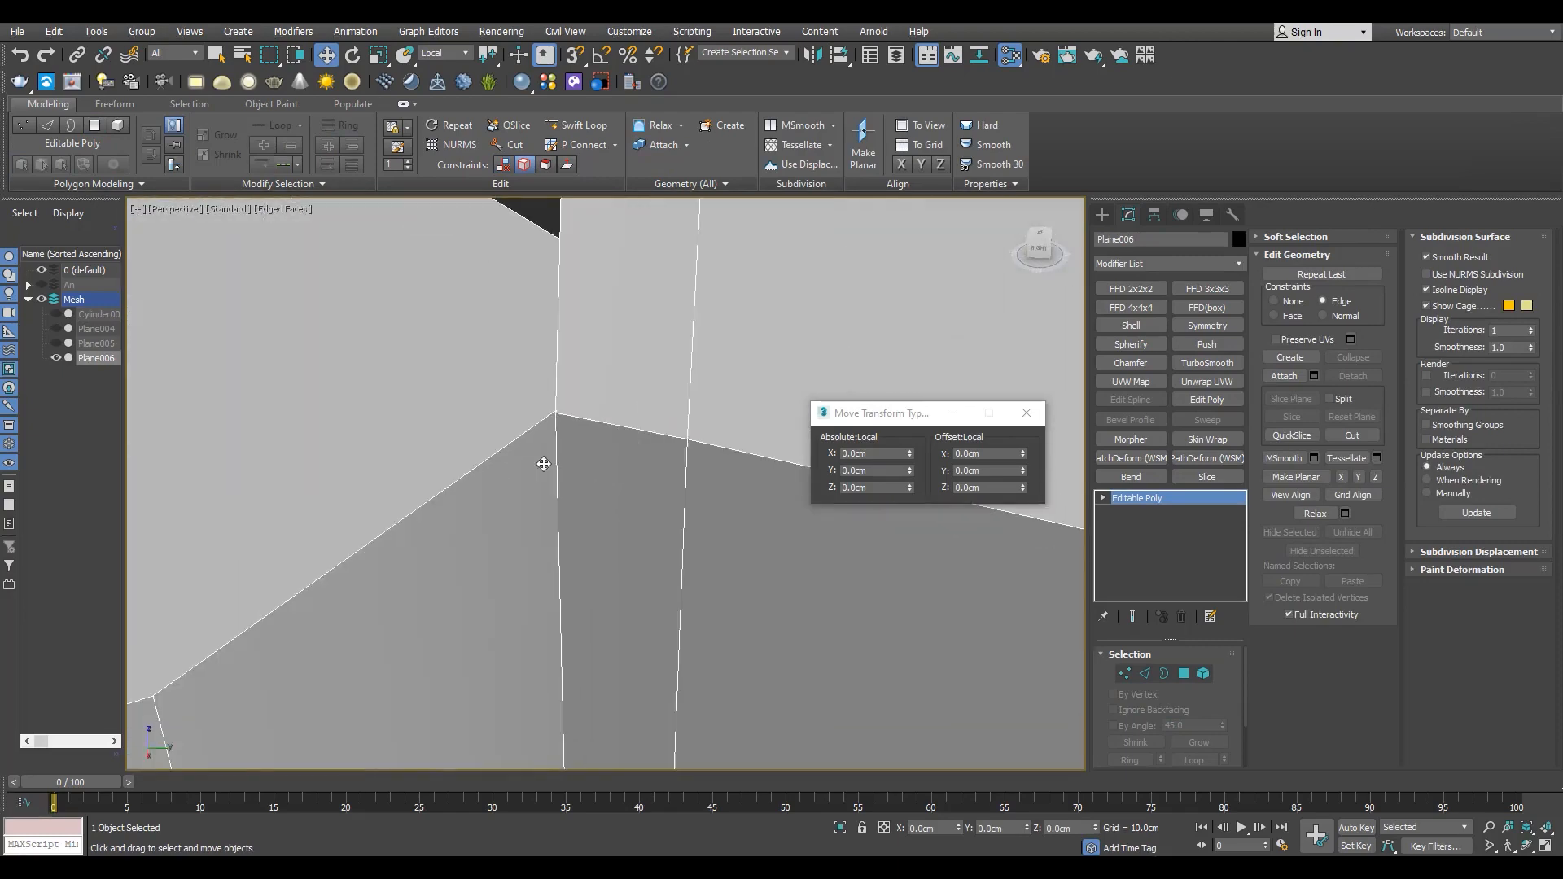
# - Target-weld the cylinder's upper corner vertices to the adjoining vertices of the recess
pyautogui.scroll(-5, 553, 467)
pyautogui.press('3')
pyautogui.click(534, 395)
pyautogui.scroll(5, 342, 395)
pyautogui.press('F3')
pyautogui.press('1')
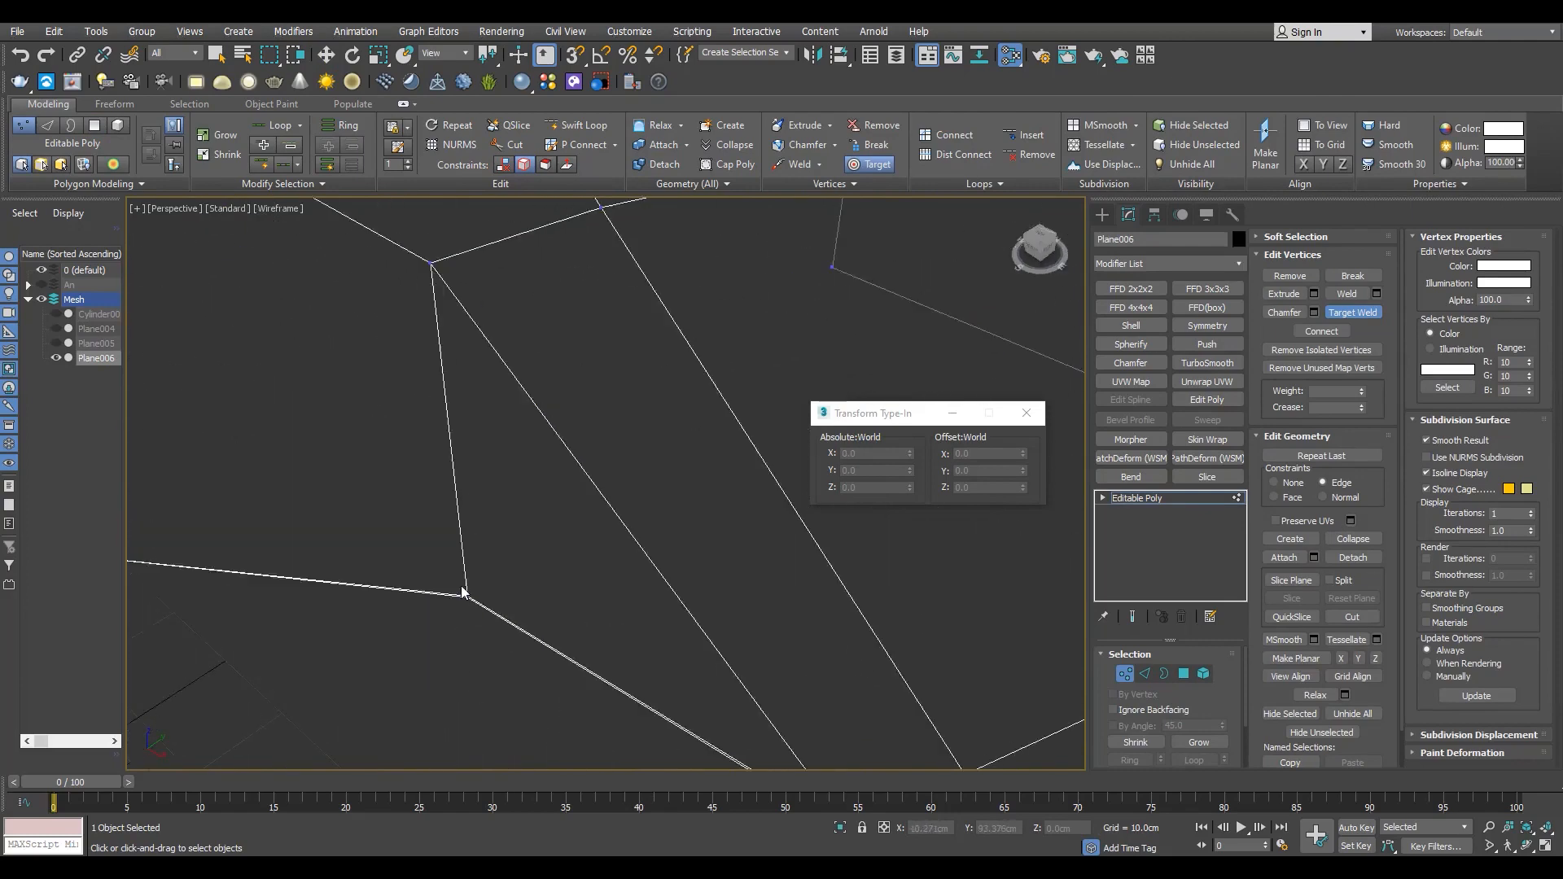
pyautogui.press('F3')
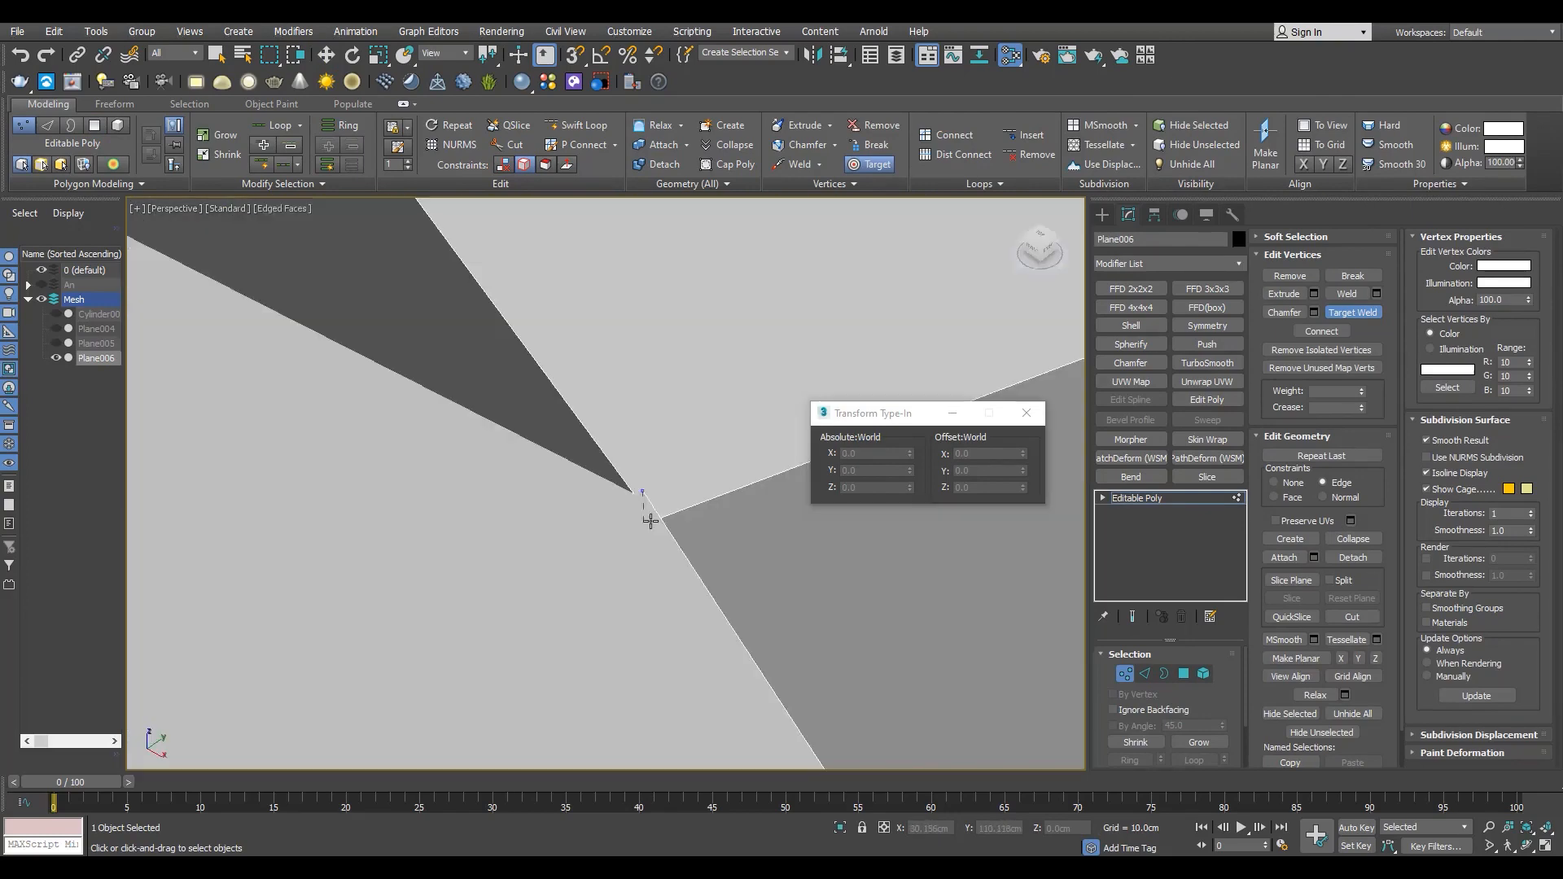
pyautogui.scroll(-5, 628, 529)
pyautogui.scroll(5, 398, 388)
pyautogui.press('F3')
pyautogui.press('F3')
pyautogui.scroll(-6, 392, 437)
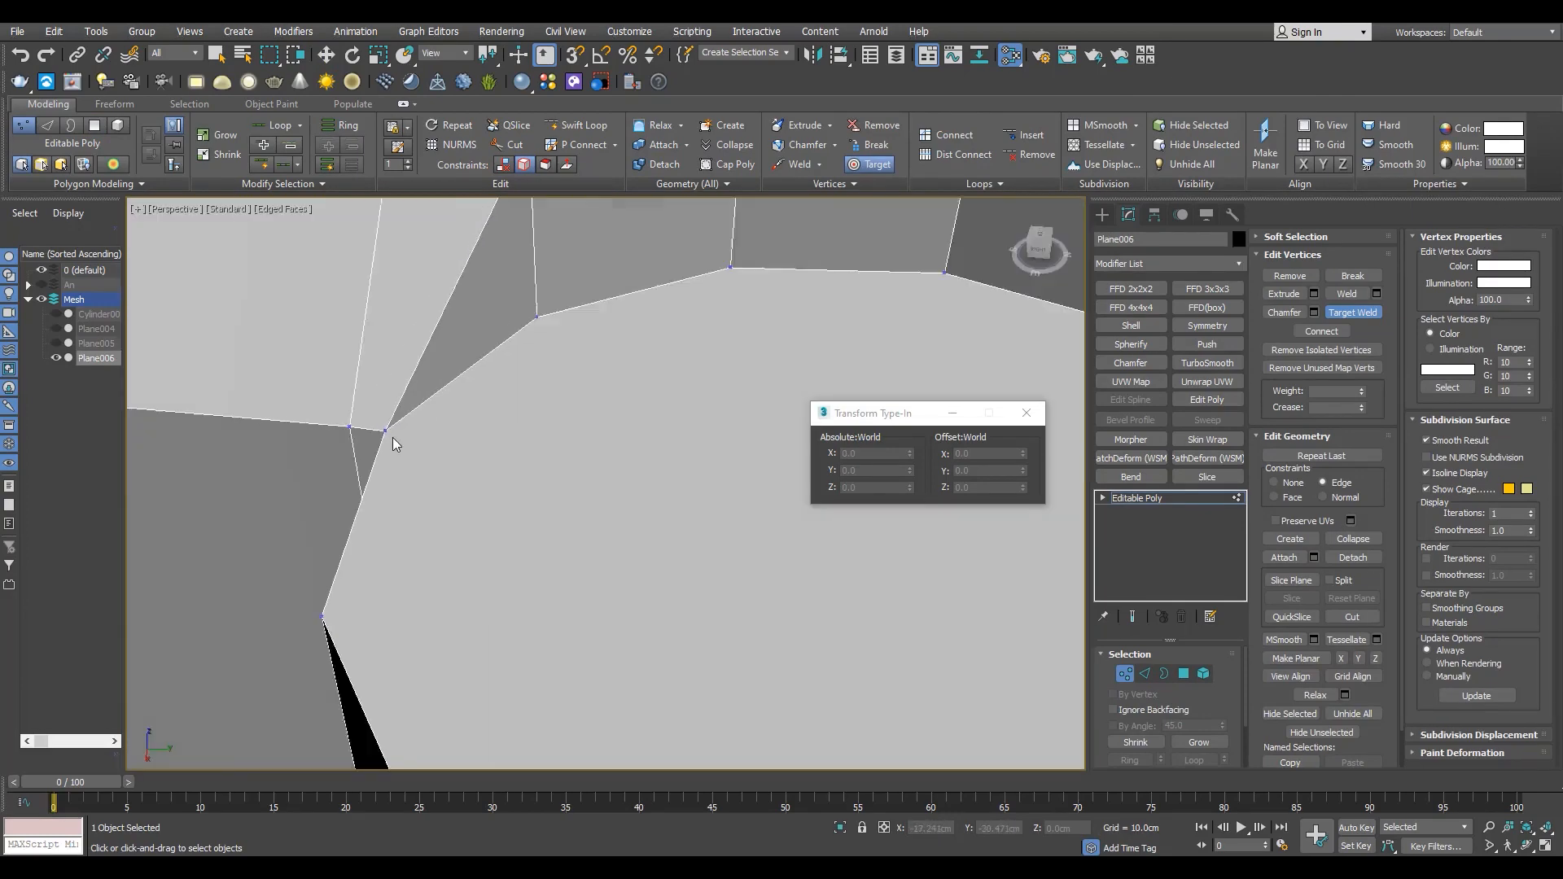
# - Target-weld the cylinder's bottom corner vertices to the adjoining vertices at the body's base
pyautogui.moveTo(393, 438)
pyautogui.keyDown('alt'); pyautogui.mouseDown(button='middle')
pyautogui.moveTo(476, 447)
pyautogui.moveTo(556, 398)
pyautogui.moveTo(647, 516)
pyautogui.moveTo(621, 411)
pyautogui.moveTo(559, 402)
pyautogui.moveTo(555, 476)
pyautogui.moveTo(573, 462)
pyautogui.mouseUp(button='middle'); pyautogui.keyUp('alt')
pyautogui.press('3')
pyautogui.scroll(4, 472, 479)
pyautogui.scroll(-5, 472, 478)
pyautogui.press('1')
pyautogui.scroll(5, 571, 462)
pyautogui.click(688, 490)
pyautogui.scroll(-5, 688, 489)
pyautogui.keyDown('ctrl'); pyautogui.click(645, 576); pyautogui.keyUp('ctrl')
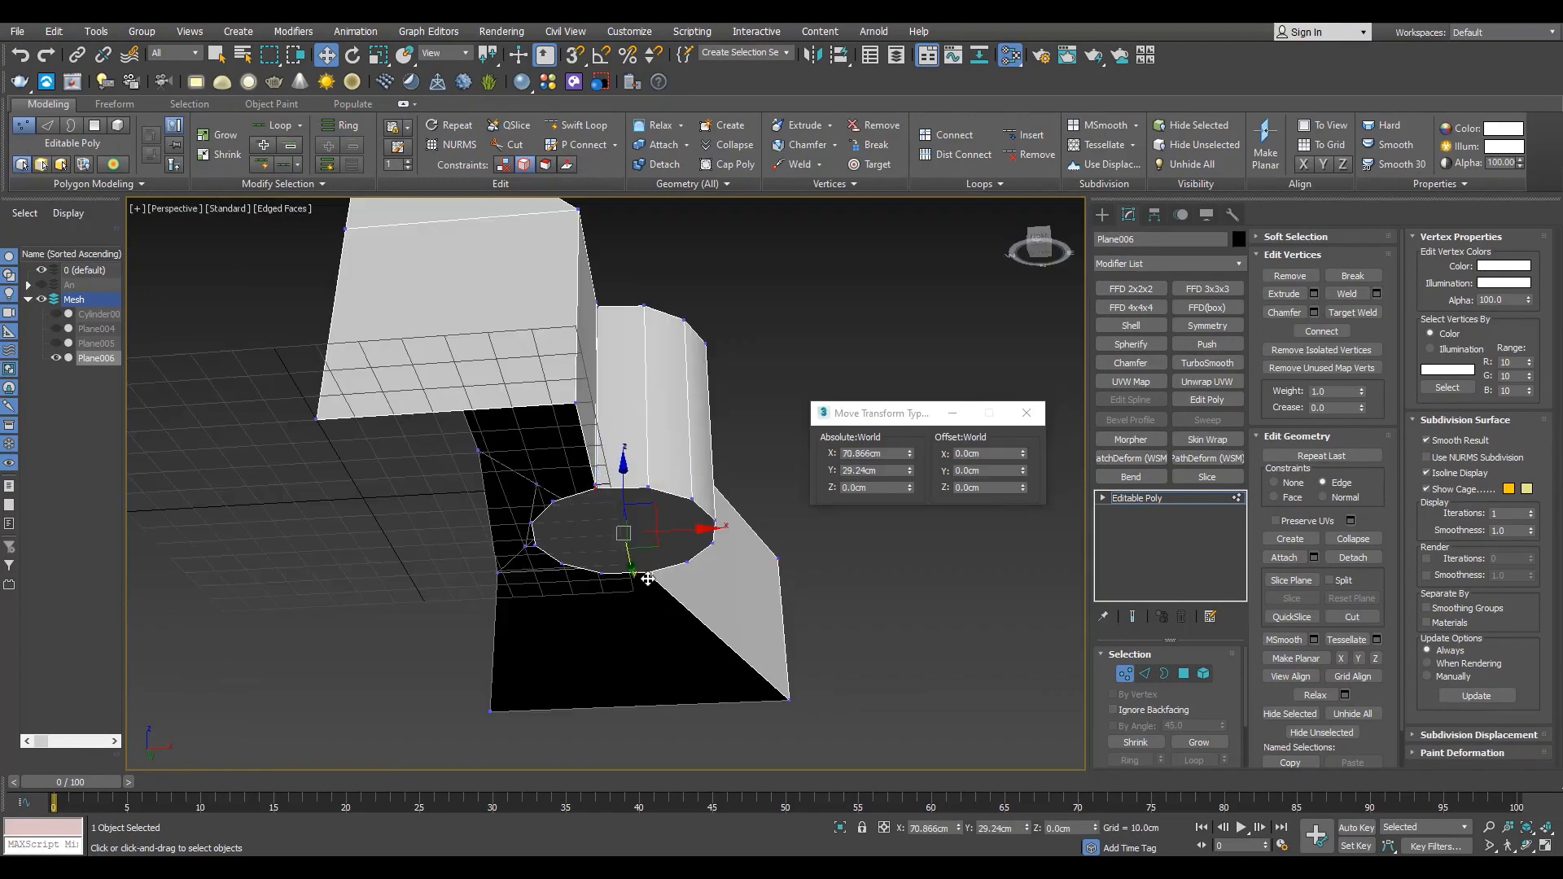
pyautogui.keyDown('alt'); pyautogui.moveTo(622, 548); pyautogui.dragTo(597, 511, button='middle'); pyautogui.keyUp('alt')
pyautogui.scroll(6, 660, 576)
pyautogui.scroll(2, 660, 576)
pyautogui.moveTo(660, 576); pyautogui.dragTo(618, 595, button='middle')
pyautogui.hotkey('ctrl', 'shift', 'w')
pyautogui.press('w')
pyautogui.press('F3')
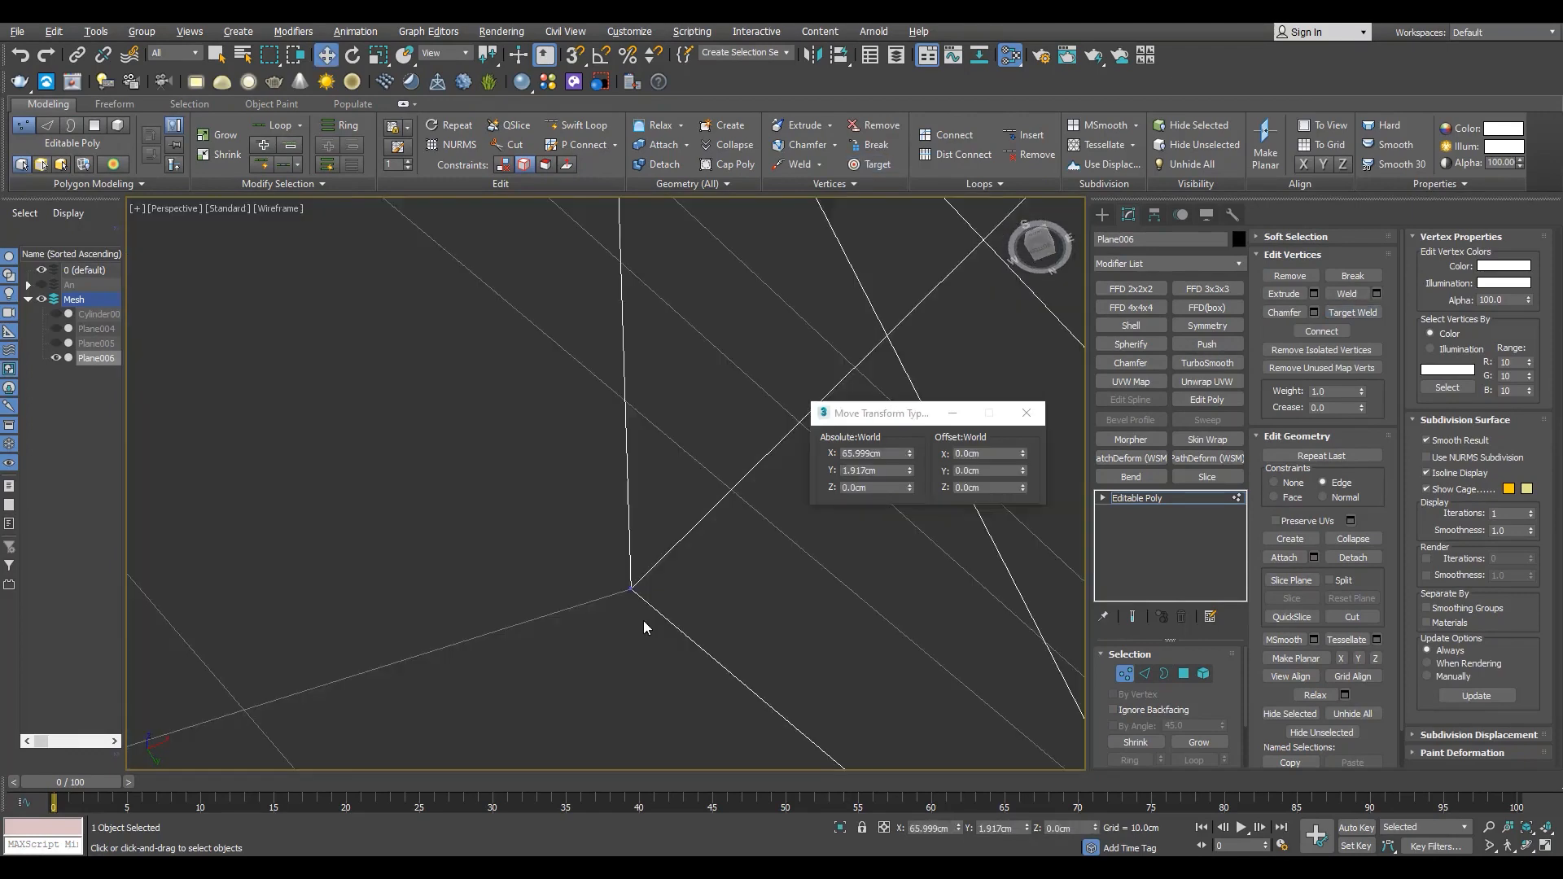
# - Delete the leftover polygon where the cylinder meets the body, and clone the body
pyautogui.scroll(-6, 643, 621)
pyautogui.scroll(2, 319, 298)
pyautogui.moveTo(319, 298); pyautogui.dragTo(450, 516, button='middle')
pyautogui.press('4')
pyautogui.press('F3')
pyautogui.scroll(-5, 281, 431)
pyautogui.press('Delete')
pyautogui.scroll(3, 356, 521)
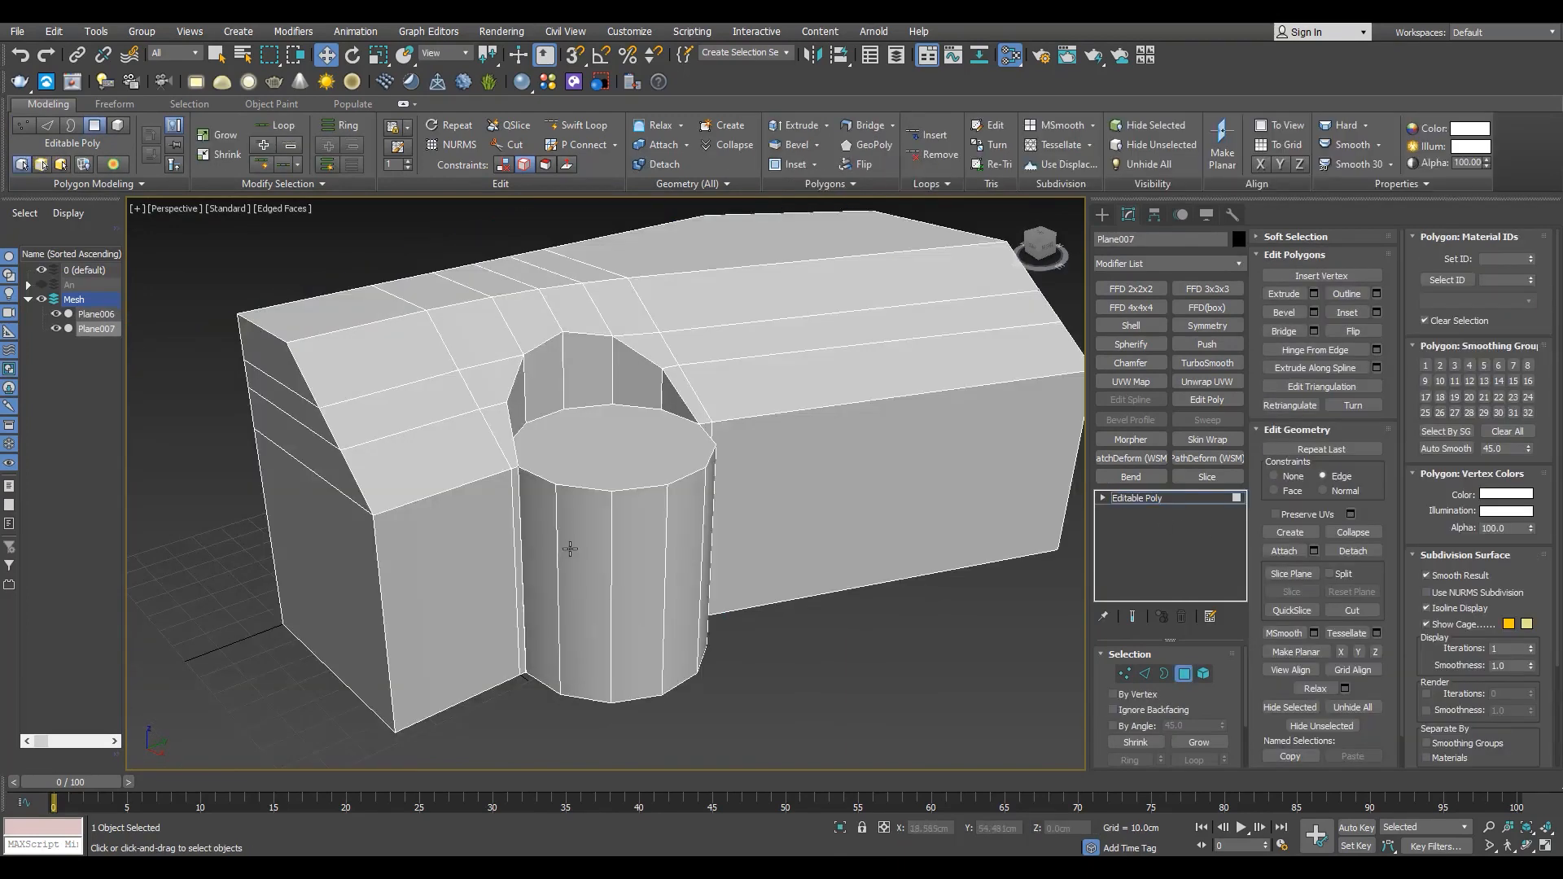
# - Insert an edge loop around the cloned body just below the cylinder's top rim with Swift Loop
pyautogui.keyDown('alt'); pyautogui.moveTo(570, 549); pyautogui.dragTo(539, 467, button='middle'); pyautogui.keyUp('alt')
pyautogui.scroll(2, 539, 466)
pyautogui.hotkey('alt', '1')
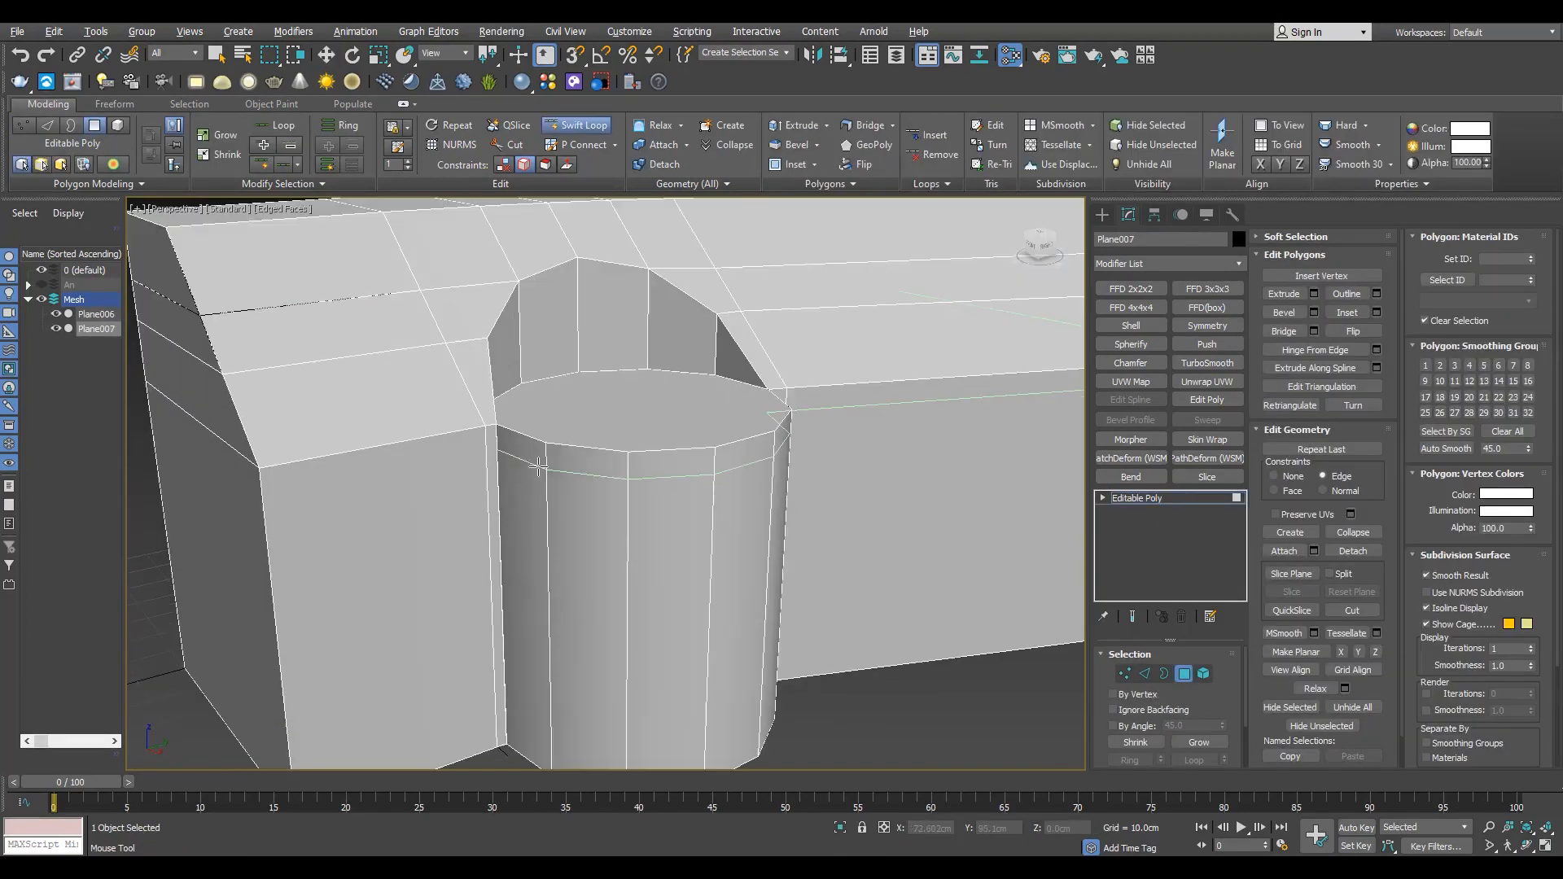
pyautogui.press('1')
pyautogui.press('F3')
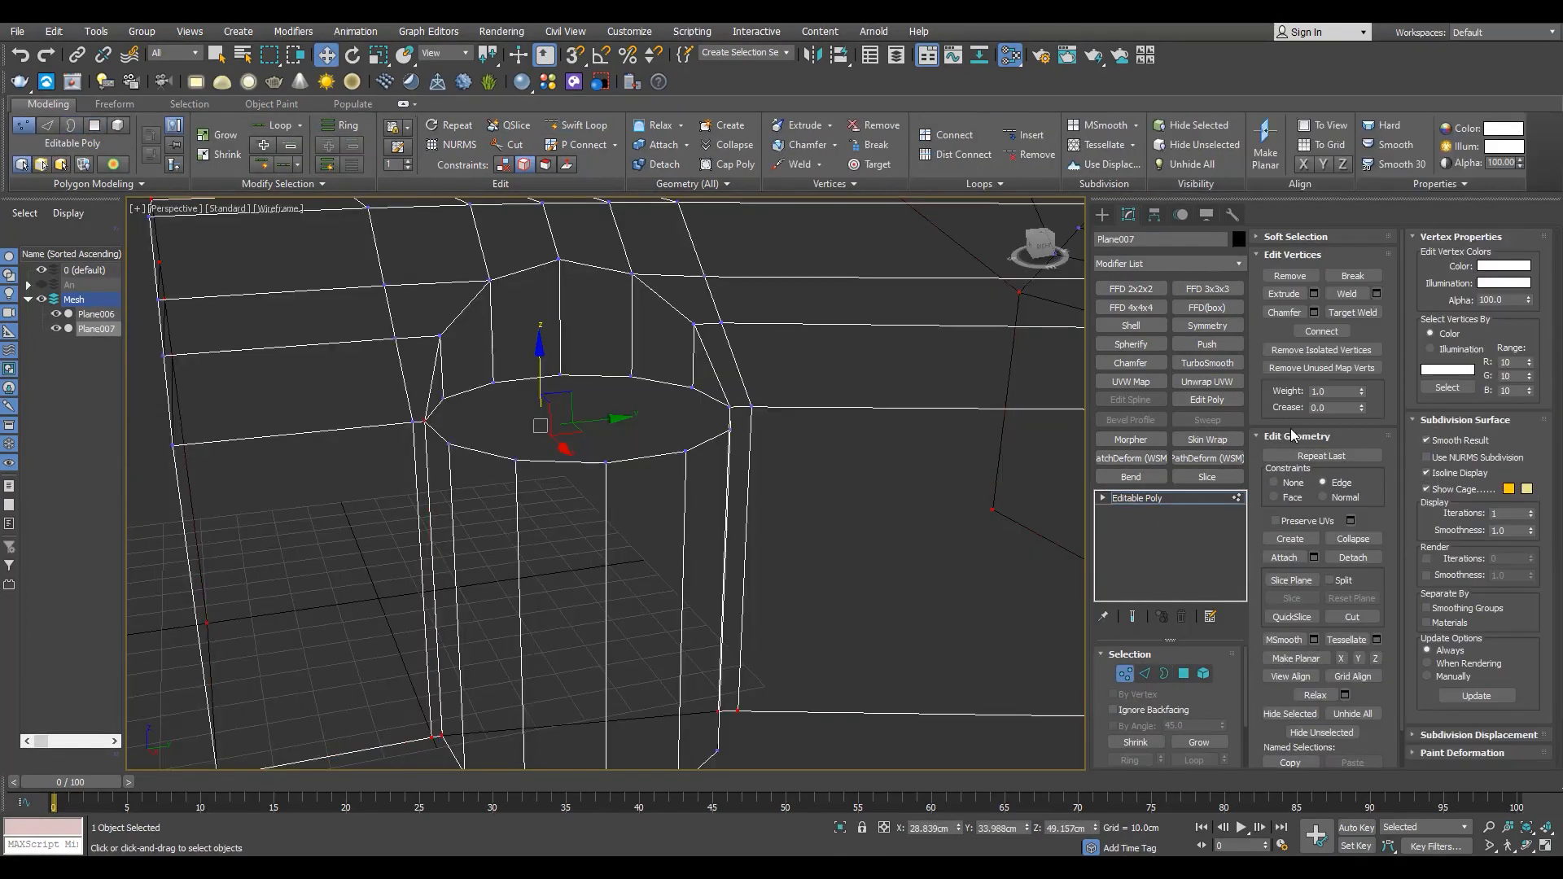
pyautogui.press('3')
pyautogui.scroll(-3, 530, 648)
pyautogui.scroll(3, 522, 555)
pyautogui.press('F3')
pyautogui.keyDown('alt'); pyautogui.moveTo(608, 619); pyautogui.dragTo(583, 573, button='middle'); pyautogui.keyUp('alt')
pyautogui.hotkey('alt', '1')
pyautogui.click(518, 558)
pyautogui.rightClick(517, 559)
# - Delete the cylinder's polygon band above the new loop together with its top cap, and hide the original body
pyautogui.press('4')
pyautogui.click(513, 525)
pyautogui.keyDown('ctrl'); pyautogui.click(550, 548); pyautogui.keyUp('ctrl')
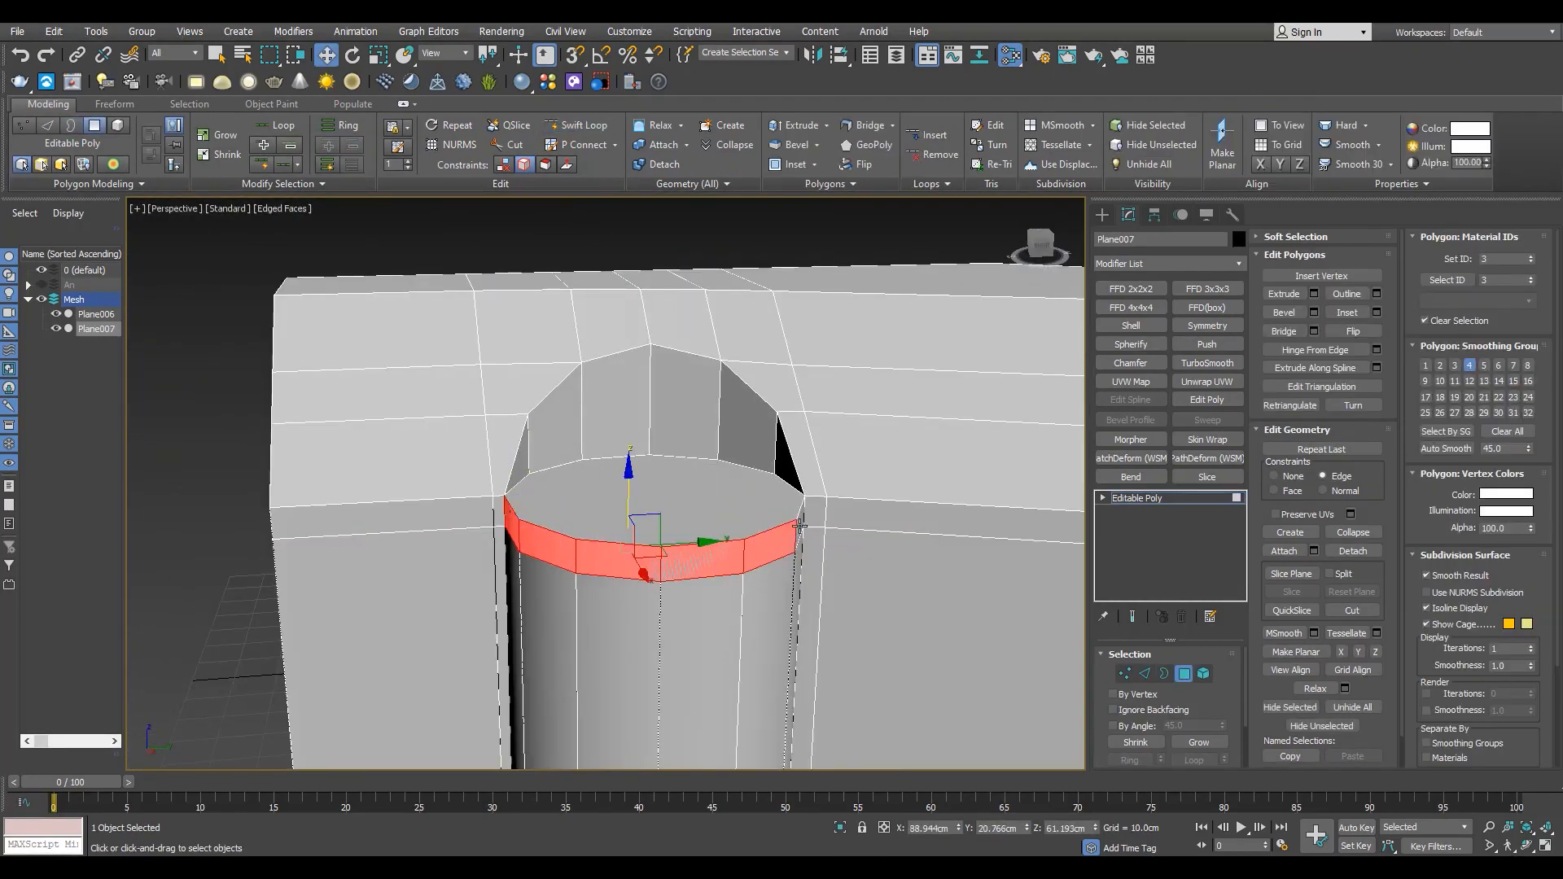
pyautogui.press('Delete')
pyautogui.keyDown('alt'); pyautogui.moveTo(713, 616); pyautogui.dragTo(709, 507, button='middle'); pyautogui.keyUp('alt')
pyautogui.scroll(-3, 709, 506)
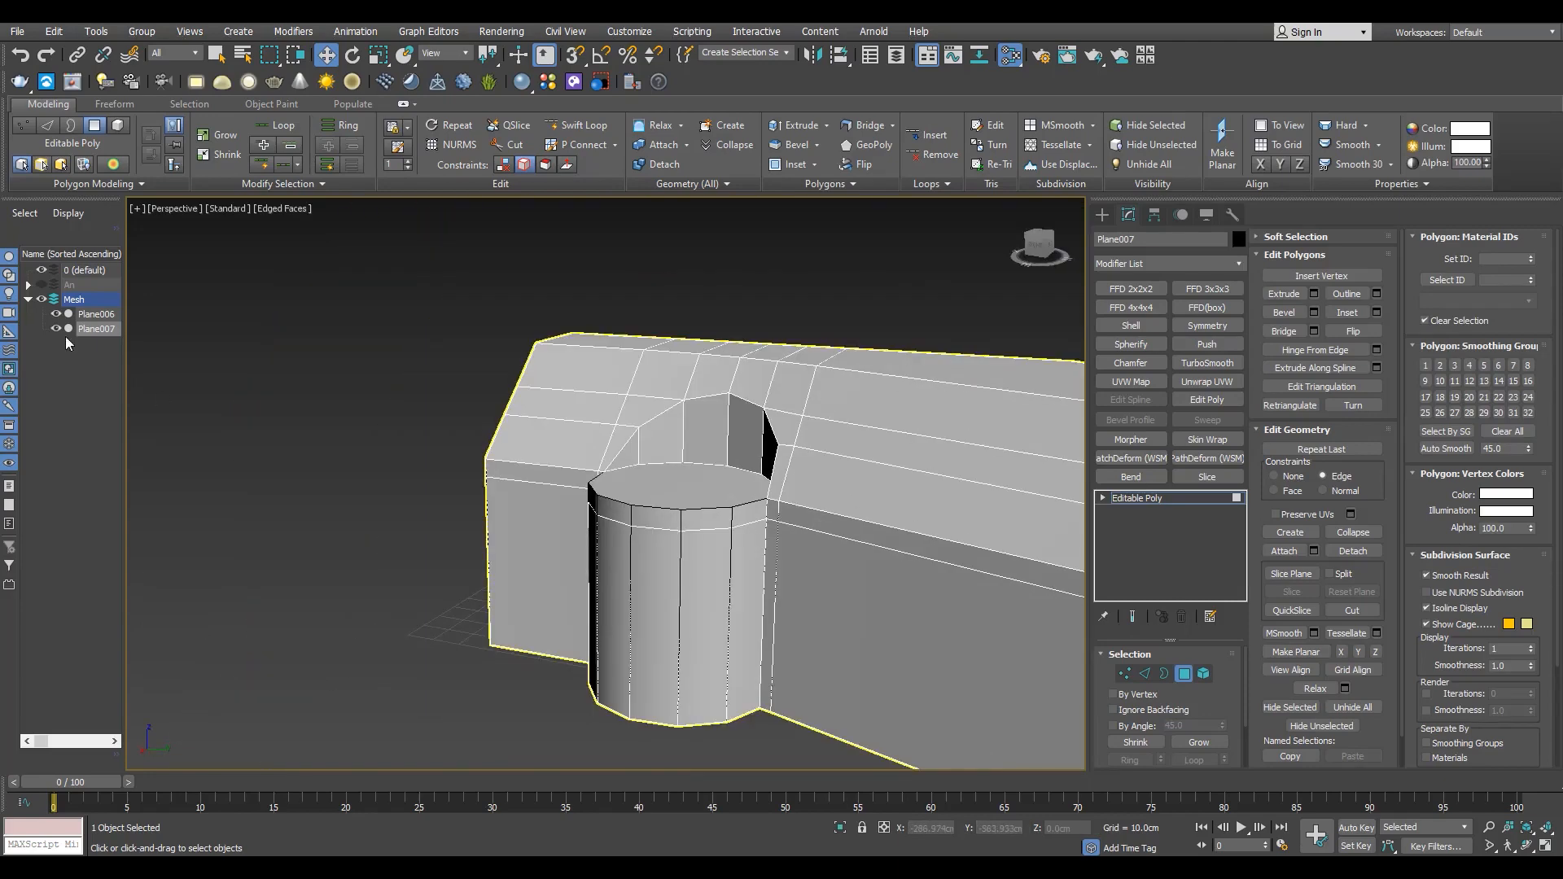
pyautogui.scroll(3, 811, 565)
pyautogui.keyDown('alt'); pyautogui.moveTo(635, 587); pyautogui.dragTo(775, 559, button='middle'); pyautogui.keyUp('alt')
pyautogui.hotkey('alt', 'q')
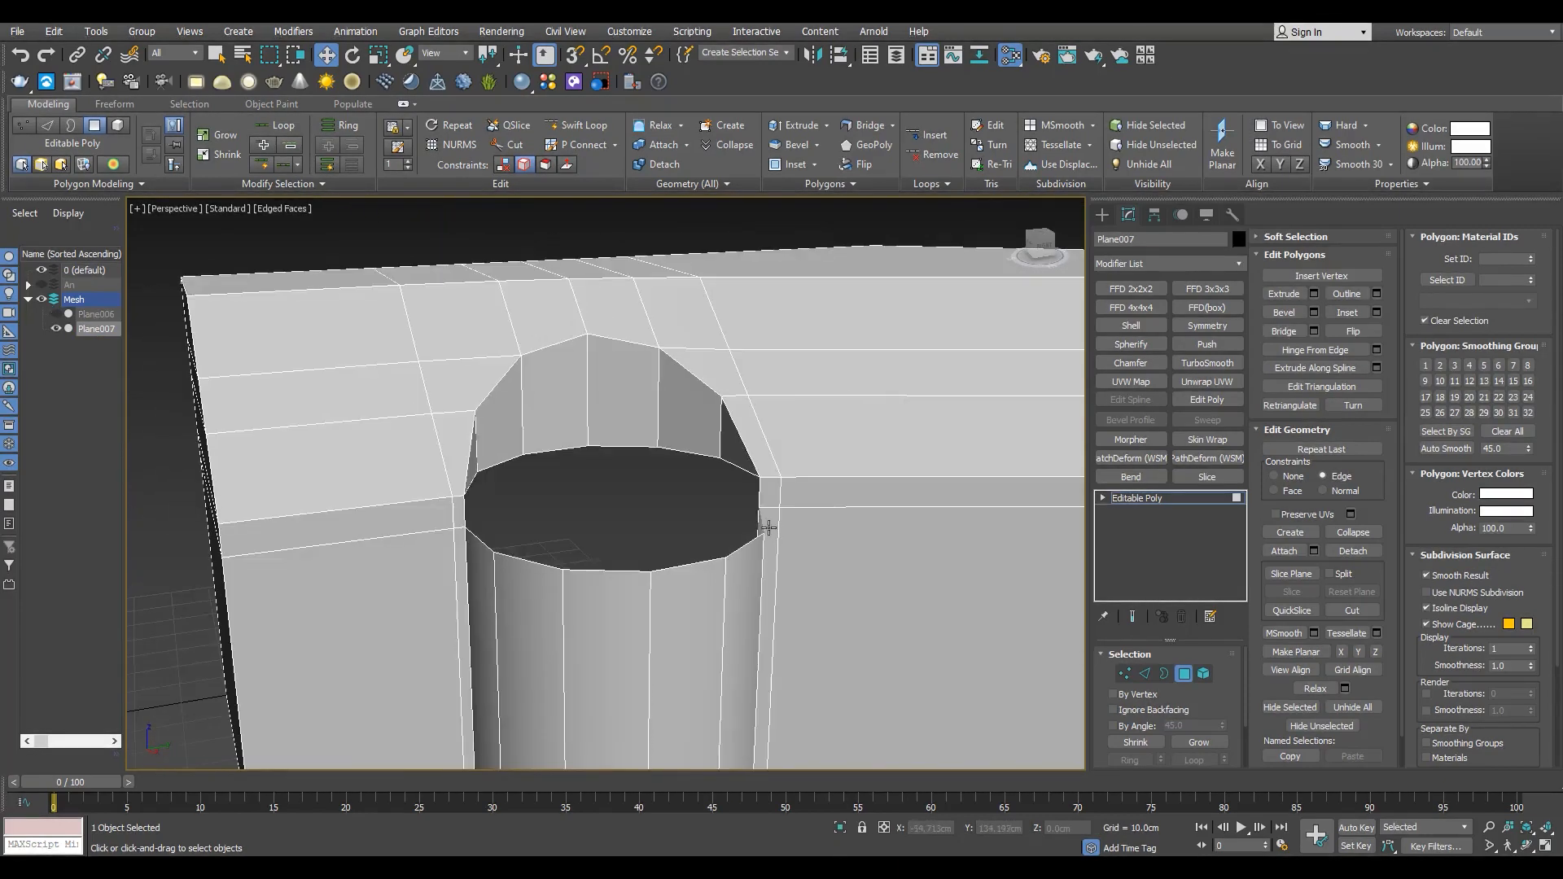
# - Lower the bottom edges of the recess's inner wall and snap them to the height of the cylinder's open rim
pyautogui.press('2')
pyautogui.click(763, 494)
pyautogui.keyDown('alt'); pyautogui.moveTo(525, 512); pyautogui.dragTo(529, 564, button='middle'); pyautogui.keyUp('alt')
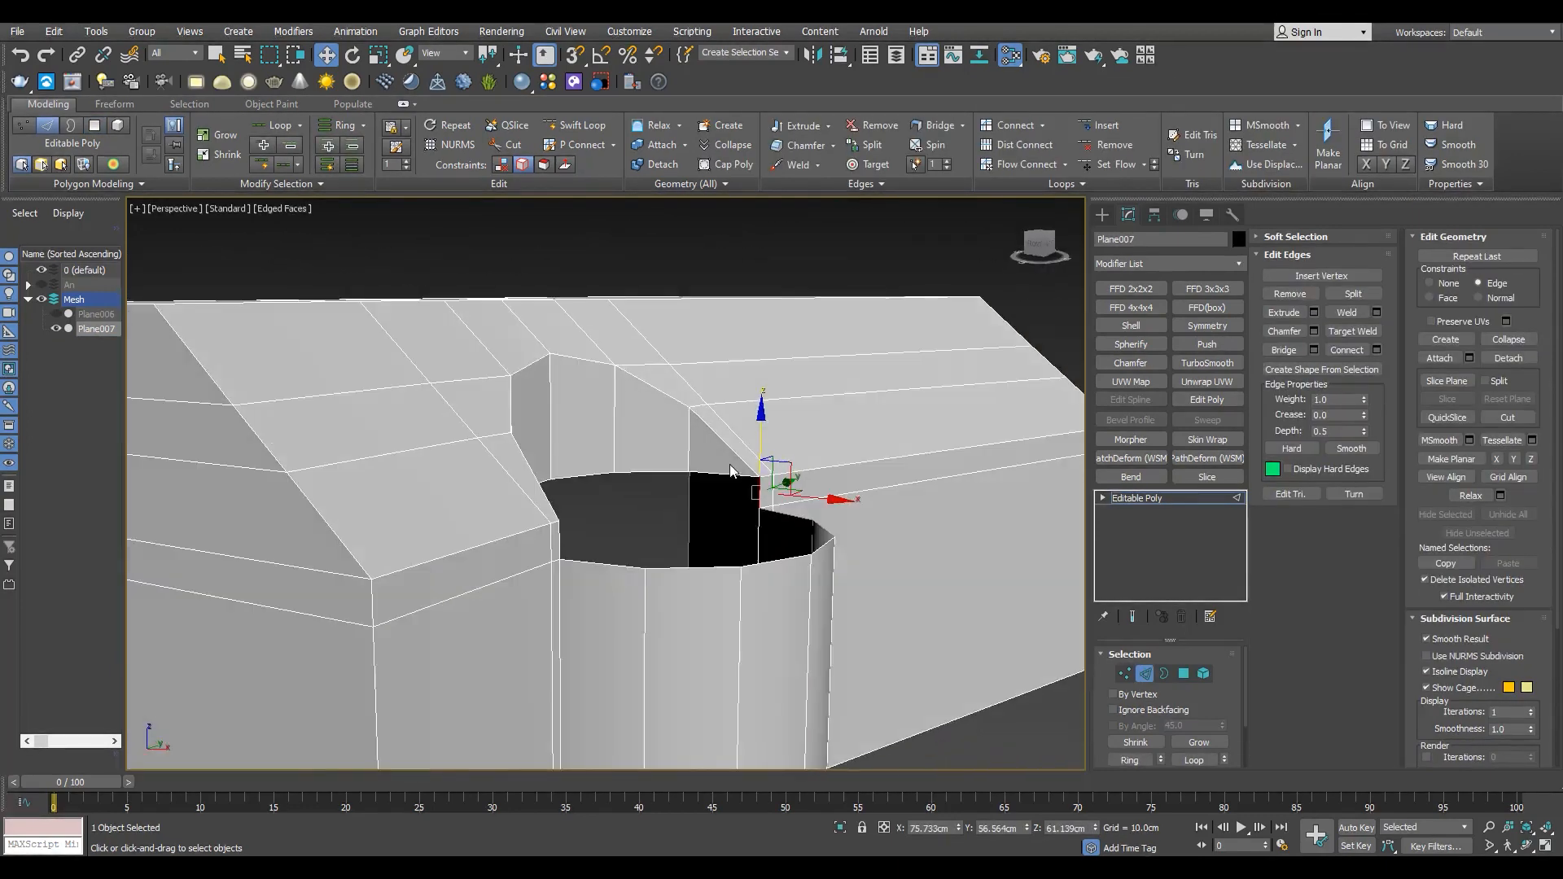
pyautogui.scroll(3, 736, 480)
pyautogui.click(732, 480)
pyautogui.keyDown('ctrl'); pyautogui.click(427, 495); pyautogui.keyUp('ctrl')
pyautogui.keyDown('alt'); pyautogui.moveTo(497, 501); pyautogui.dragTo(376, 537, button='middle'); pyautogui.keyUp('alt')
pyautogui.keyDown('ctrl'); pyautogui.click(322, 489); pyautogui.keyUp('ctrl')
pyautogui.keyDown('ctrl'); pyautogui.click(240, 519); pyautogui.keyUp('ctrl')
pyautogui.keyDown('alt'); pyautogui.moveTo(245, 517); pyautogui.dragTo(403, 476, button='middle'); pyautogui.keyUp('alt')
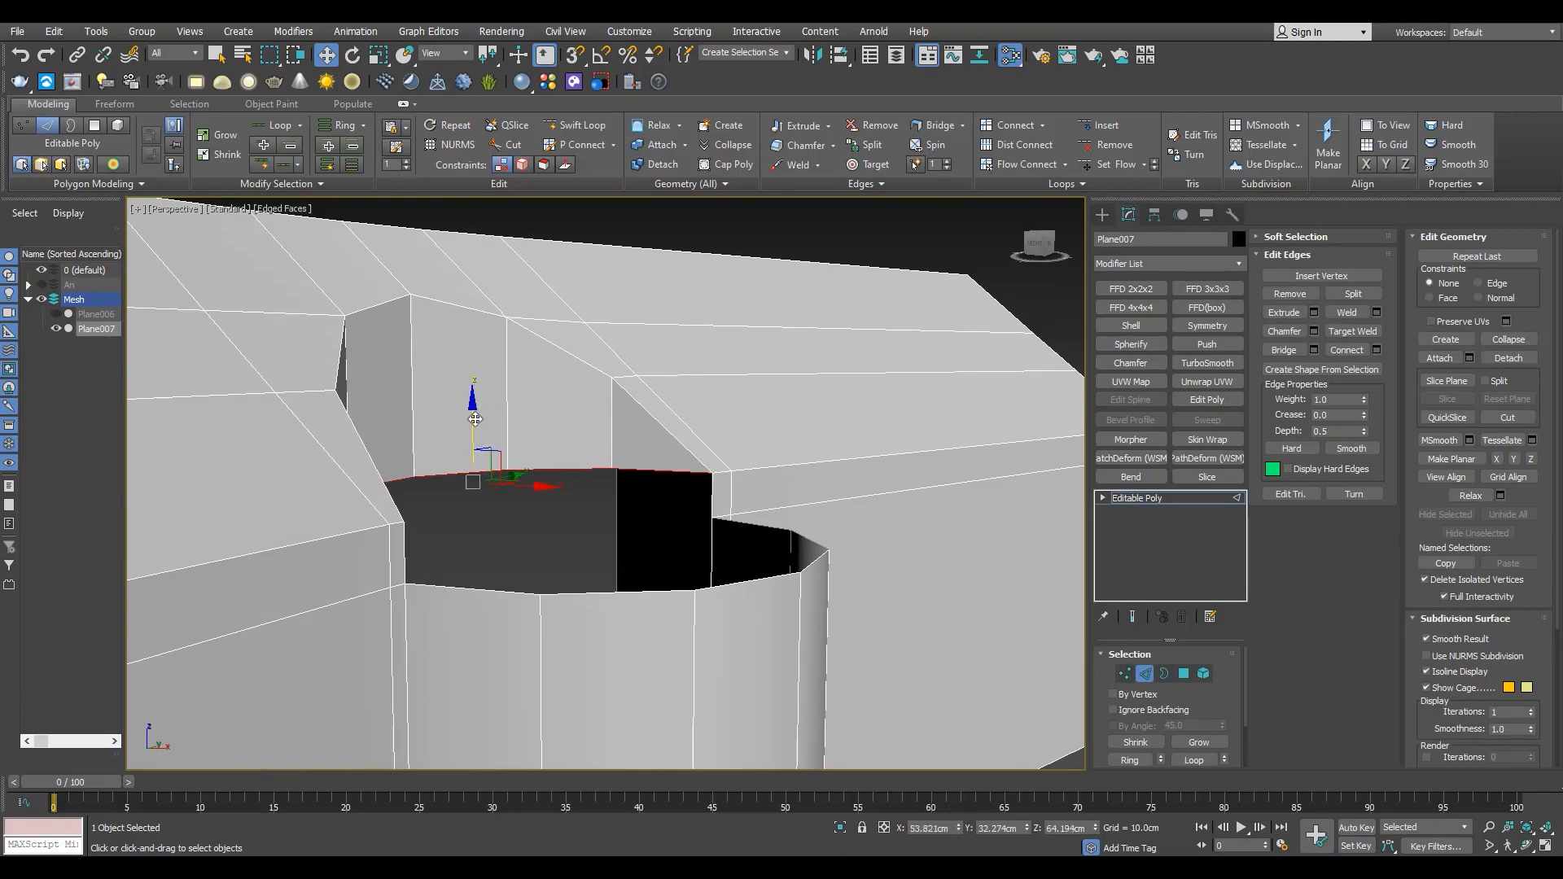
pyautogui.scroll(5, 719, 527)
pyautogui.scroll(-3, 676, 530)
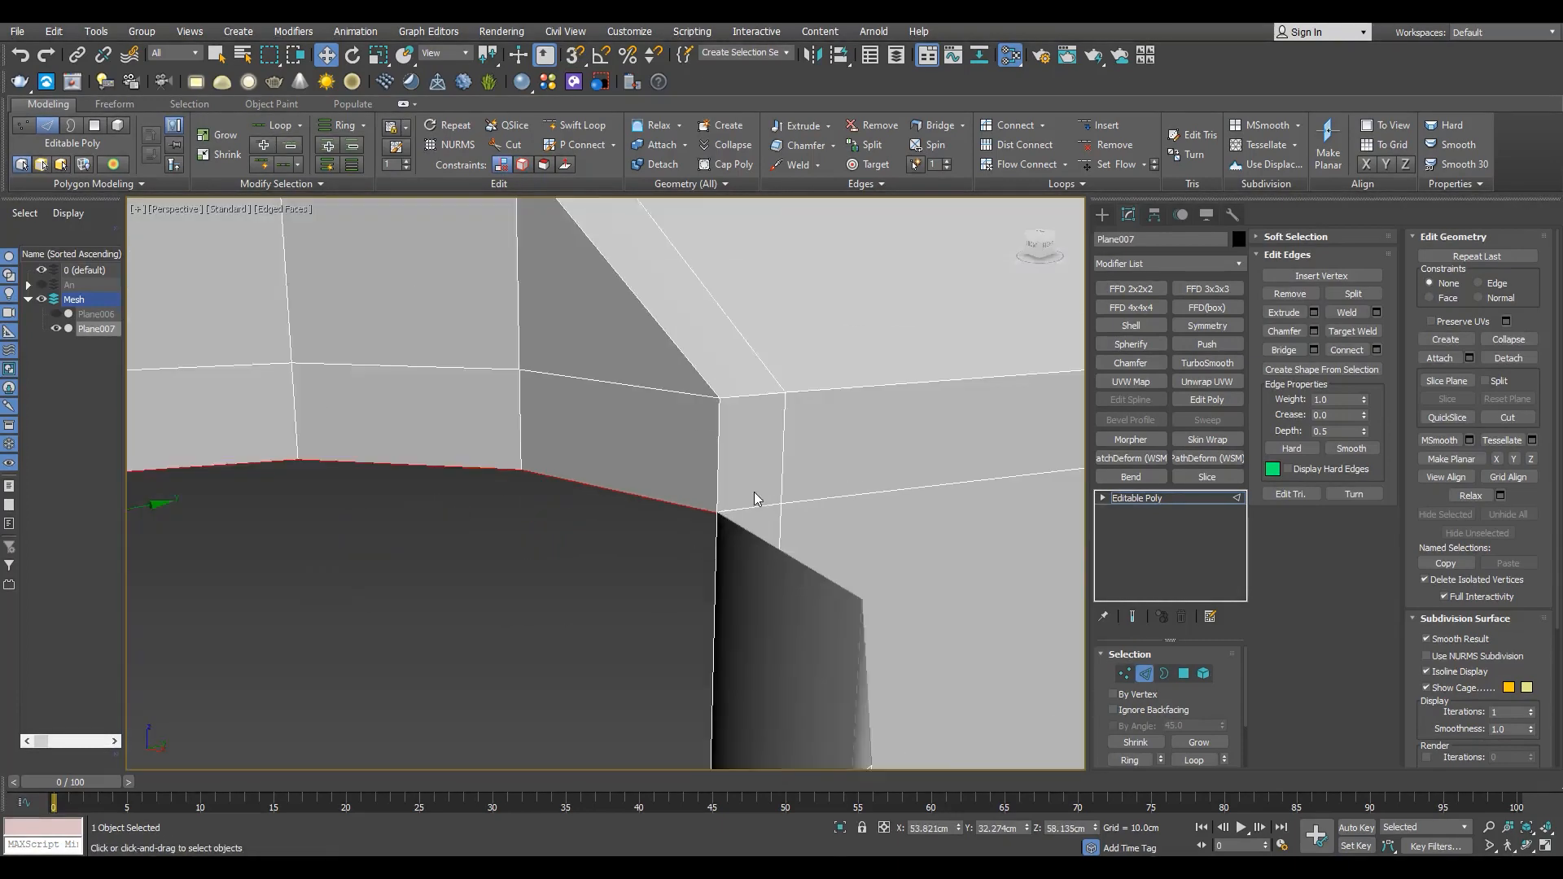
pyautogui.scroll(2, 754, 492)
pyautogui.scroll(4, 729, 507)
pyautogui.press('s')
pyautogui.scroll(-8, 721, 550)
# - Weld all coincident vertices of the body
pyautogui.press('1')
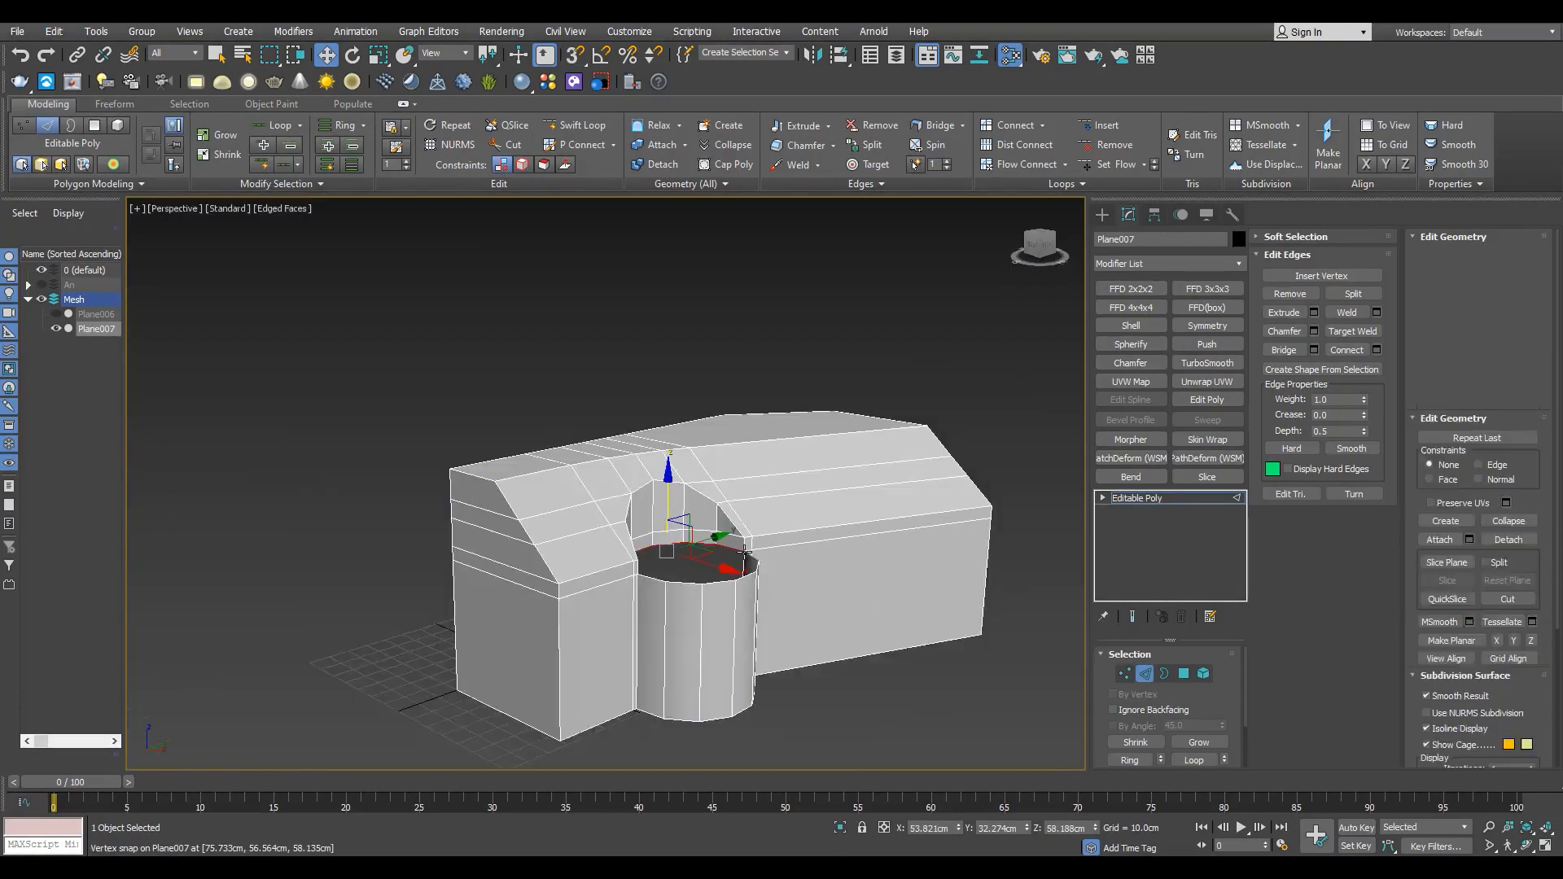
pyautogui.hotkey('ctrl', 'a')
pyautogui.scroll(2, 733, 562)
pyautogui.click(1349, 255)
# - Remove the horizontal edges running across the recess's inner wall above its lower border
pyautogui.scroll(5, 838, 484)
pyautogui.press('2')
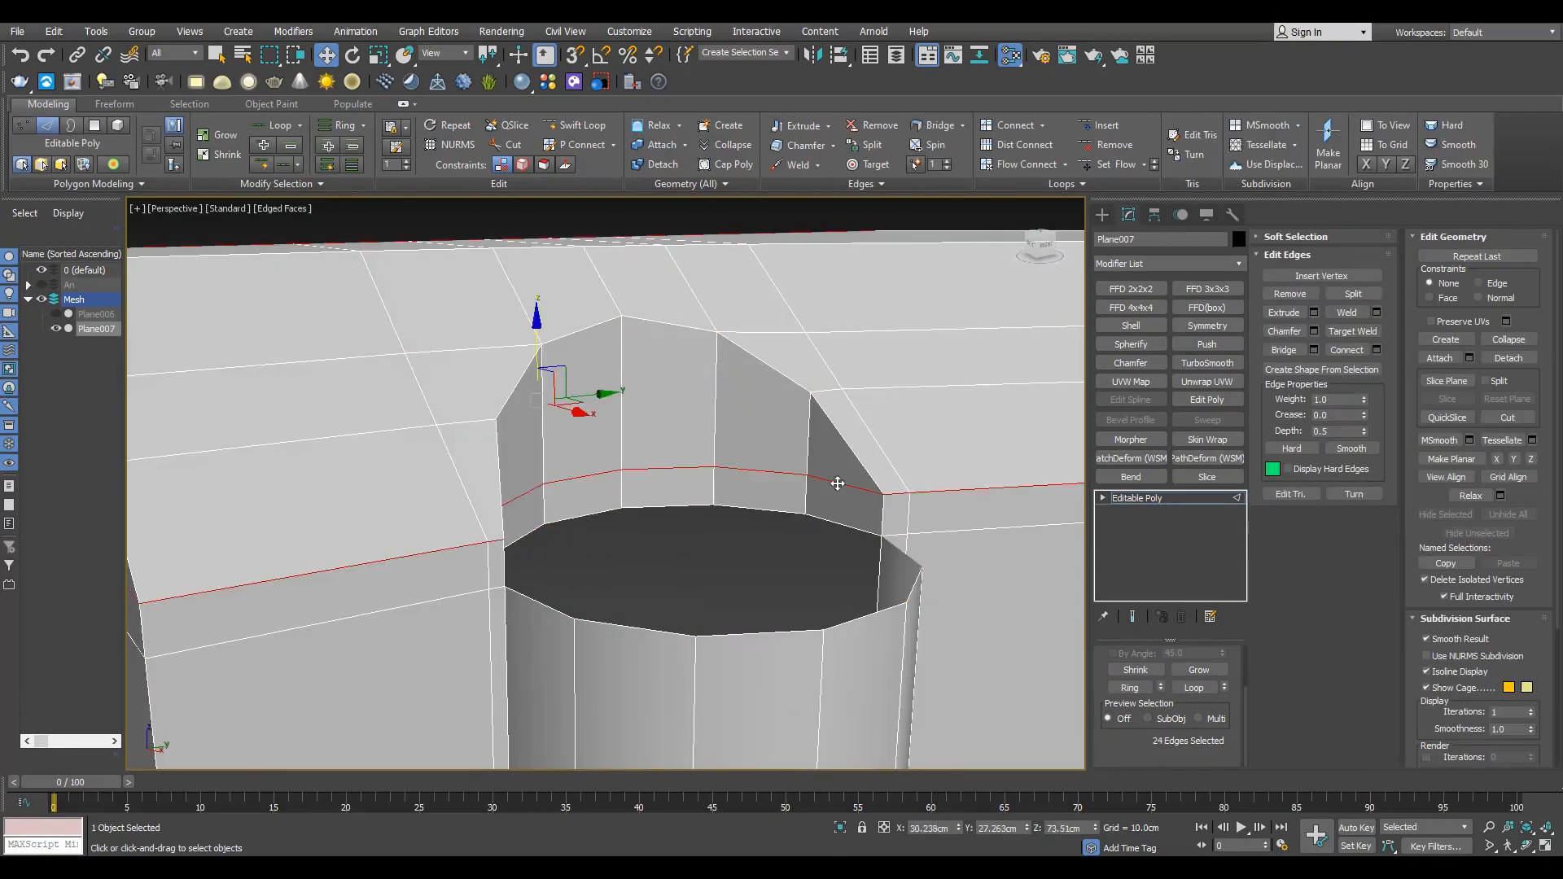
pyautogui.keyDown('alt'); pyautogui.moveTo(587, 479); pyautogui.dragTo(528, 481, button='middle'); pyautogui.keyUp('alt')
pyautogui.keyDown('ctrl'); pyautogui.click(562, 437); pyautogui.keyUp('ctrl')
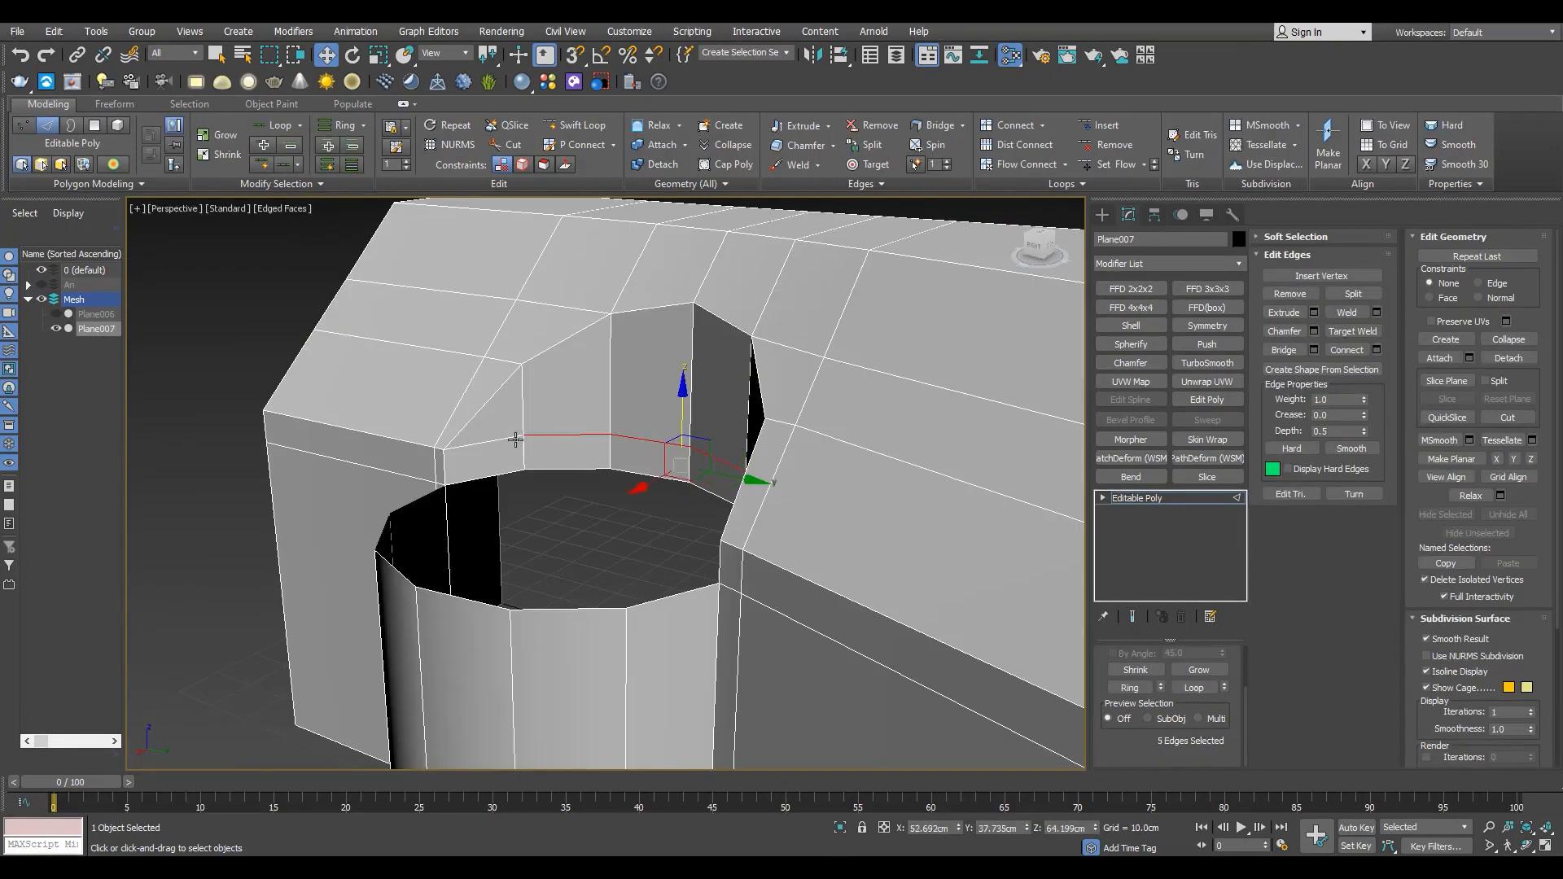
pyautogui.scroll(-5, 516, 441)
pyautogui.keyDown('alt'); pyautogui.moveTo(516, 441); pyautogui.dragTo(588, 440); pyautogui.keyUp('alt')
# - Cap the open 12-sided border at the top of the cylinder
pyautogui.scroll(5, 588, 469)
pyautogui.press('3')
pyautogui.click(643, 541)
pyautogui.hotkey('alt', 'p')
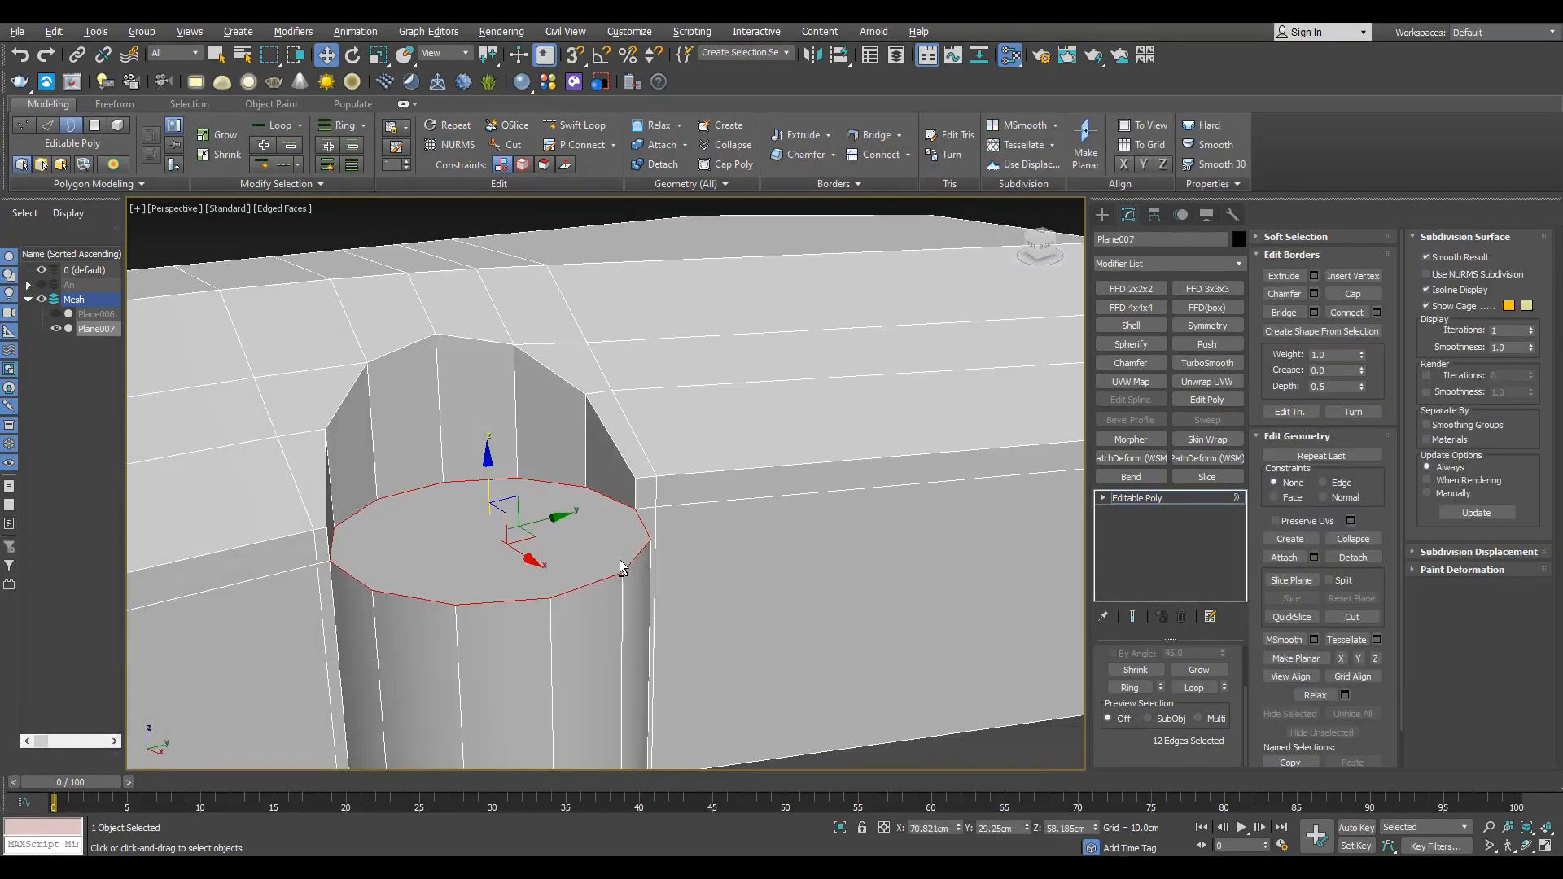
# - Slide the vertical edges beside the cylinder outward along both walls, using the Edge constraint
pyautogui.press('2')
pyautogui.click(639, 489)
pyautogui.keyDown('alt'); pyautogui.moveTo(638, 489); pyautogui.dragTo(470, 465, button='middle'); pyautogui.keyUp('alt')
pyautogui.keyDown('alt'); pyautogui.moveTo(399, 428); pyautogui.dragTo(391, 471, button='middle'); pyautogui.keyUp('alt')
pyautogui.click(656, 479)
pyautogui.keyDown('alt'); pyautogui.moveTo(656, 479); pyautogui.dragTo(643, 424, button='middle'); pyautogui.keyUp('alt')
pyautogui.keyDown('ctrl'); pyautogui.click(621, 521); pyautogui.keyUp('ctrl')
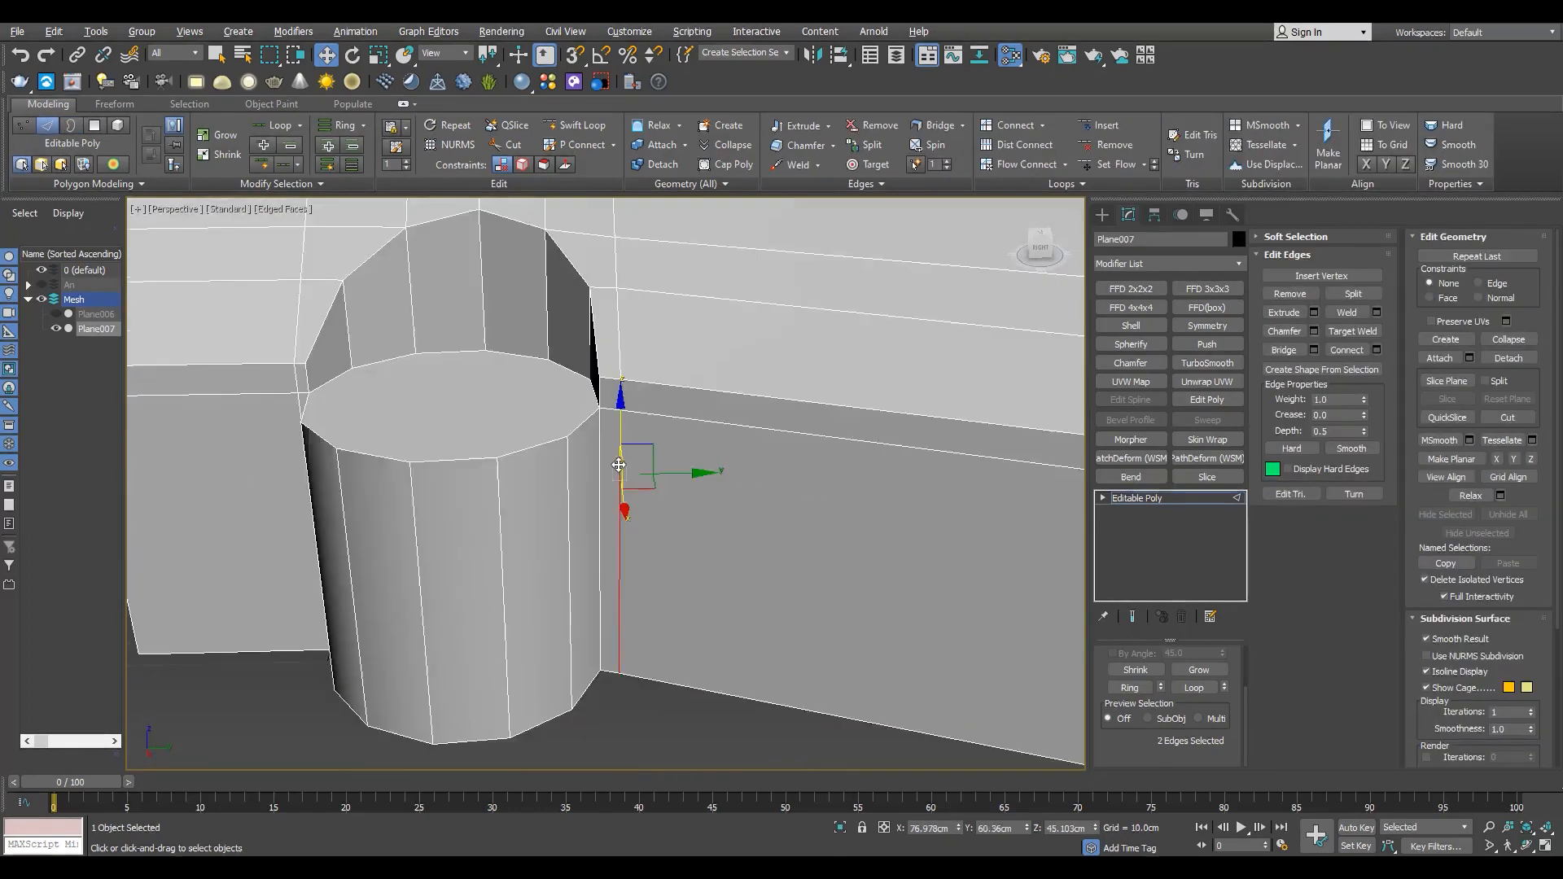
pyautogui.keyDown('alt'); pyautogui.moveTo(622, 521); pyautogui.dragTo(667, 595, button='middle'); pyautogui.keyUp('alt')
pyautogui.click(1496, 285)
pyautogui.scroll(2, 699, 373)
pyautogui.keyDown('alt'); pyautogui.moveTo(635, 523); pyautogui.dragTo(325, 405, button='middle'); pyautogui.keyUp('alt')
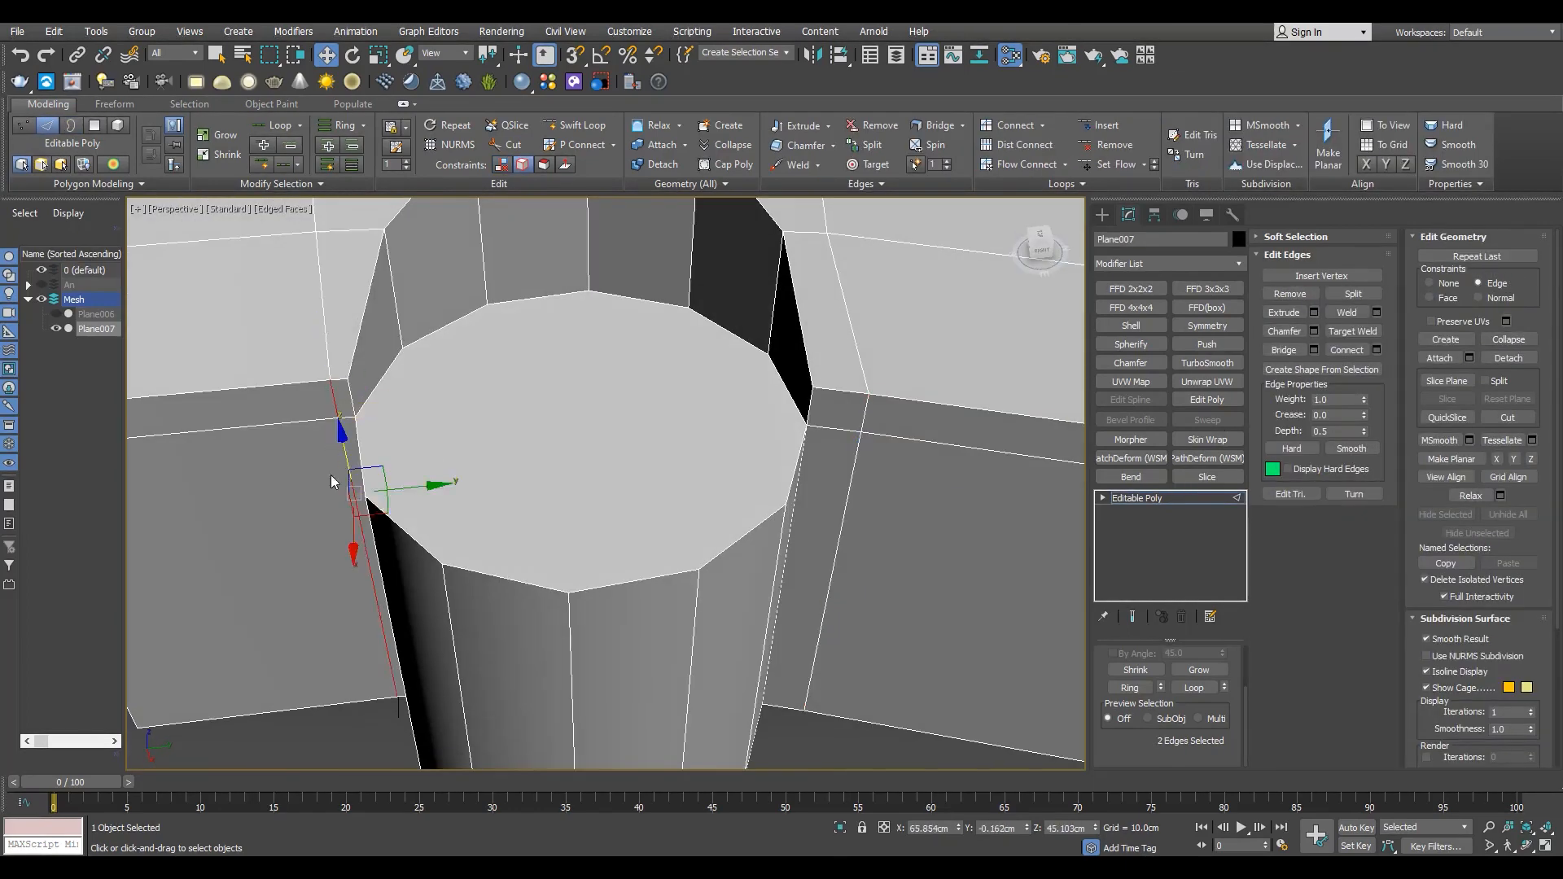
pyautogui.keyDown('alt'); pyautogui.moveTo(330, 475); pyautogui.dragTo(408, 500, button='middle'); pyautogui.keyUp('alt')
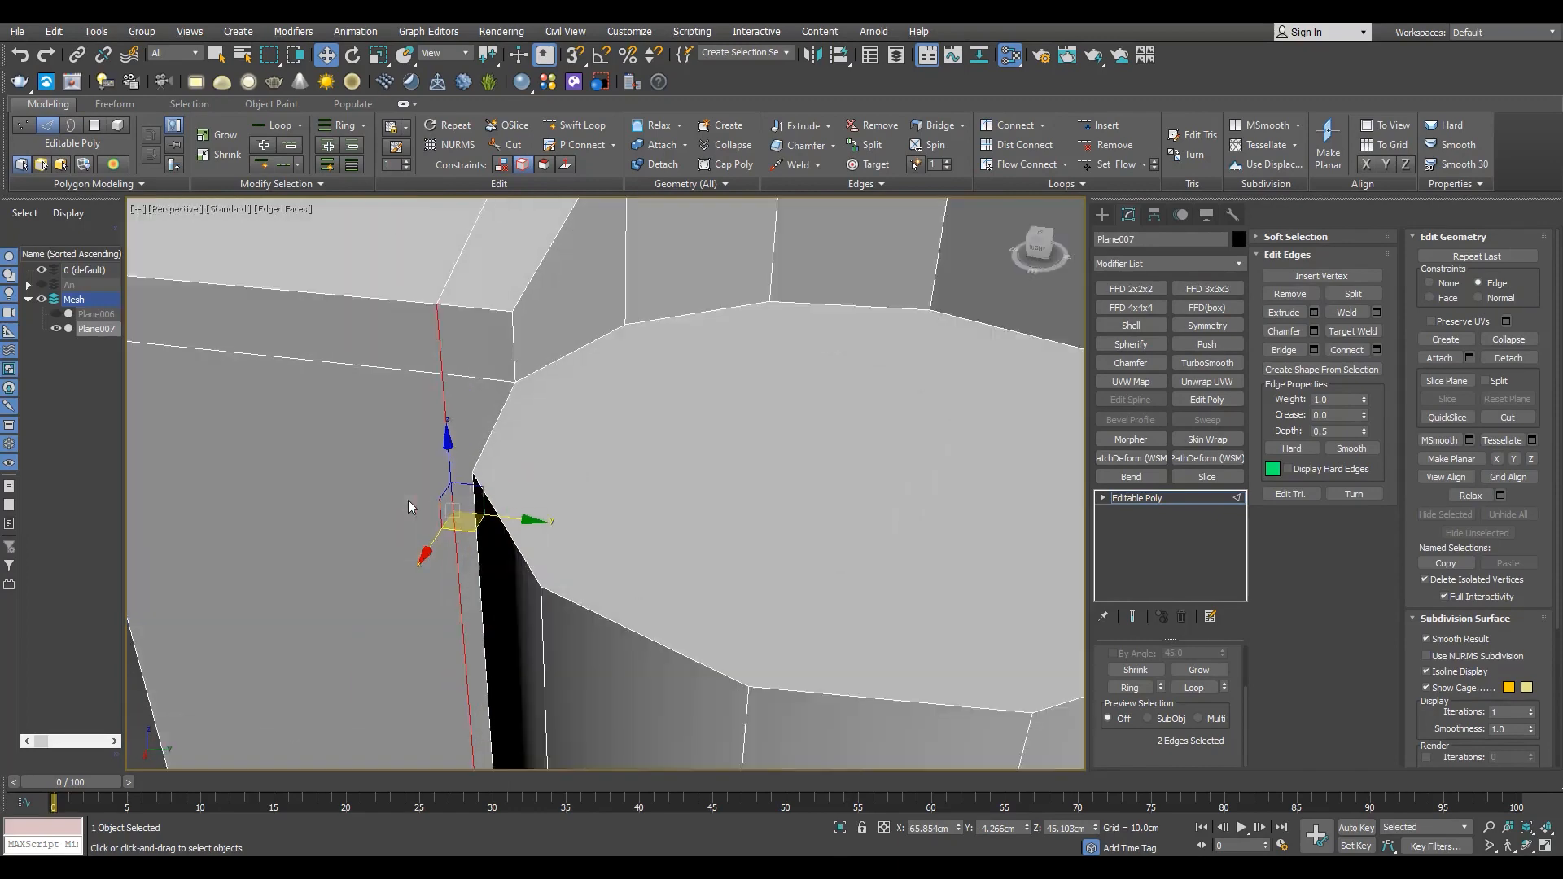
pyautogui.moveTo(465, 531); pyautogui.dragTo(459, 532)
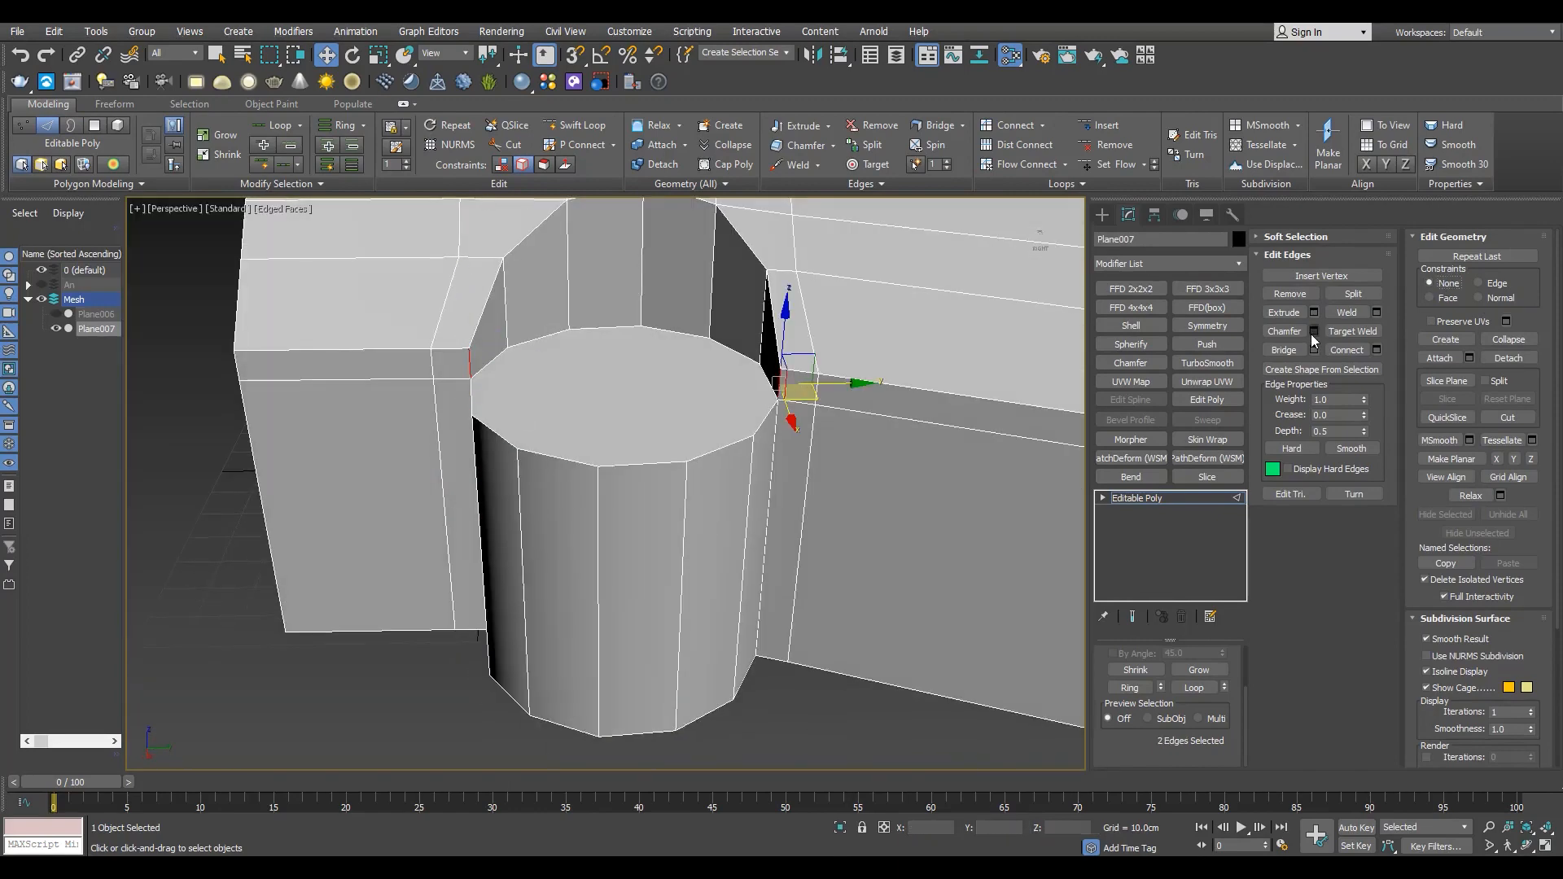
# - Try to chamfer the two short corner edges beside the recess by 7.34 cm
pyautogui.click(1314, 332)
pyautogui.scroll(3, 498, 365)
pyautogui.scroll(2, 682, 477)
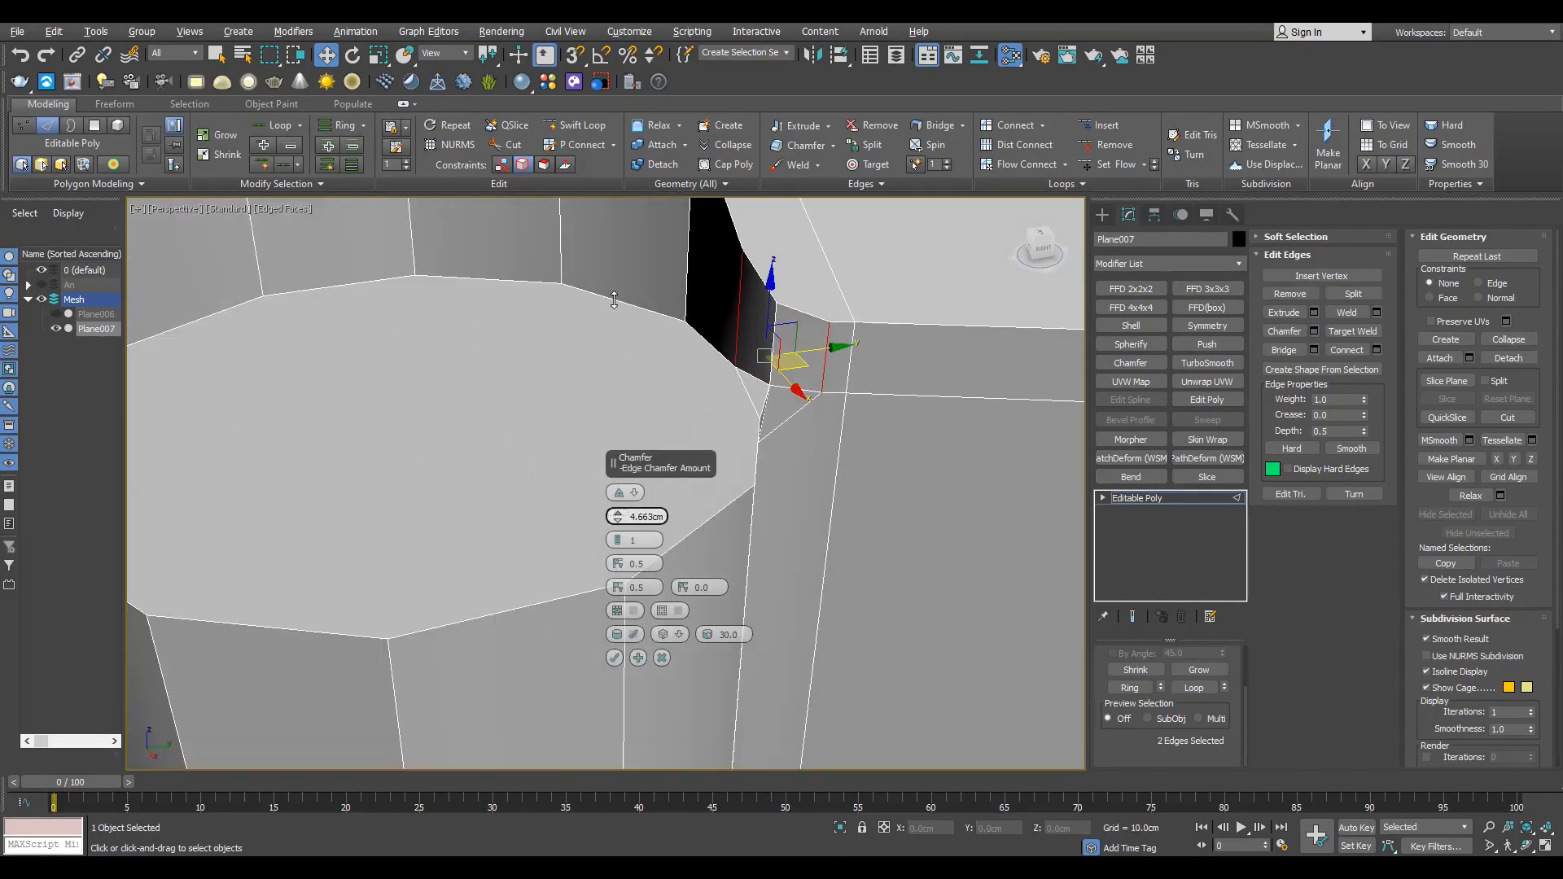
pyautogui.click(663, 506)
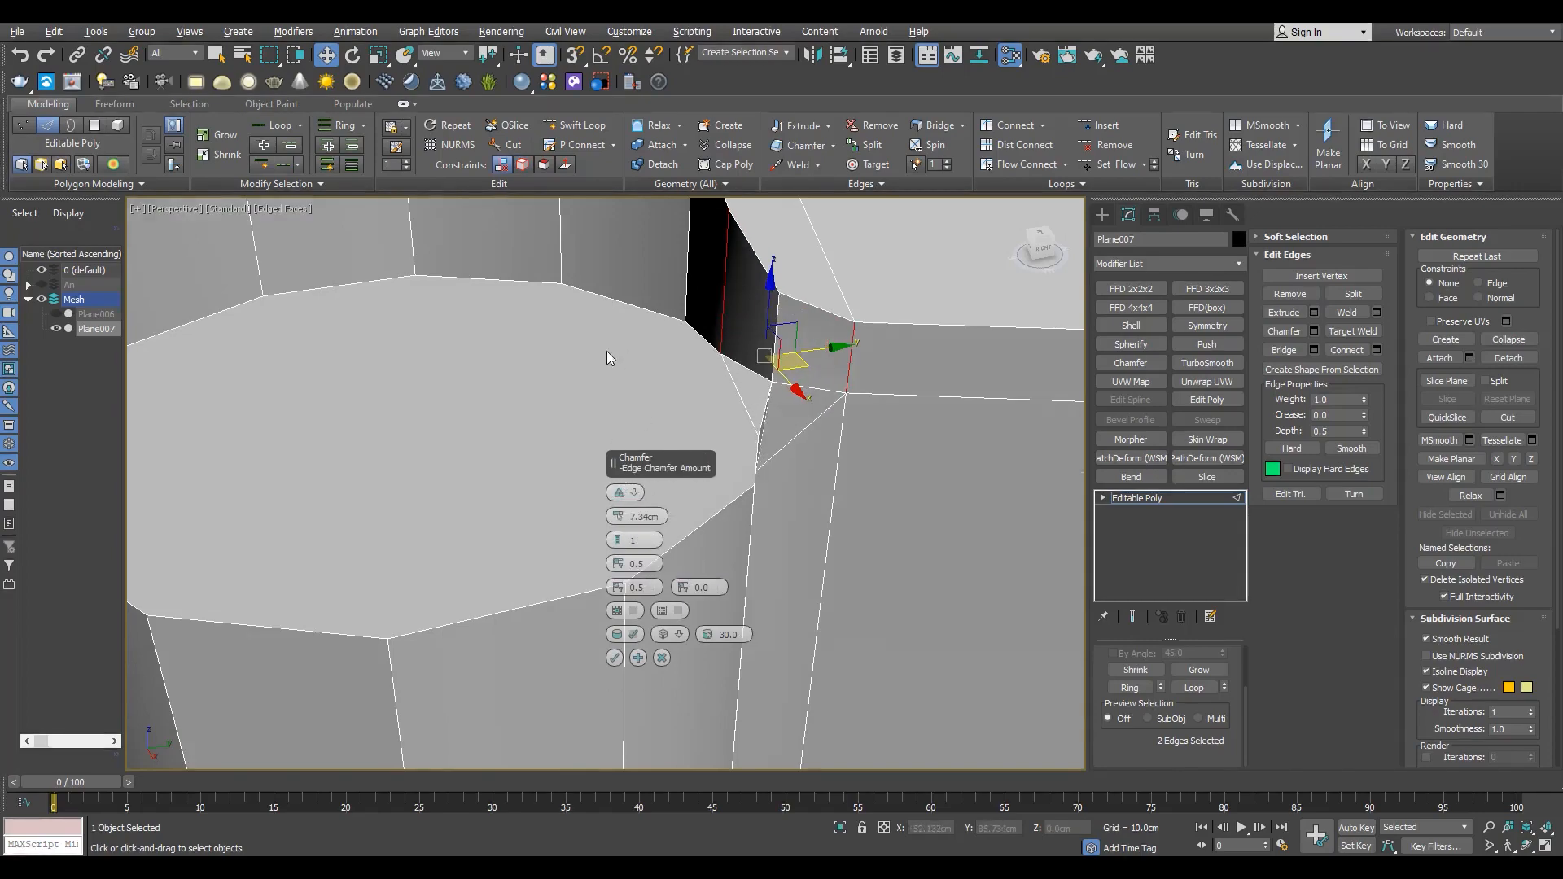
pyautogui.keyDown('alt'); pyautogui.moveTo(607, 352); pyautogui.dragTo(489, 389, button='middle'); pyautogui.keyUp('alt')
pyautogui.scroll(-3, 546, 344)
pyautogui.keyDown('alt'); pyautogui.moveTo(635, 615); pyautogui.dragTo(601, 603, button='middle'); pyautogui.keyUp('alt')
# - Detach the cylinder's top cap and side polygons from the body as a separate object
pyautogui.press('4')
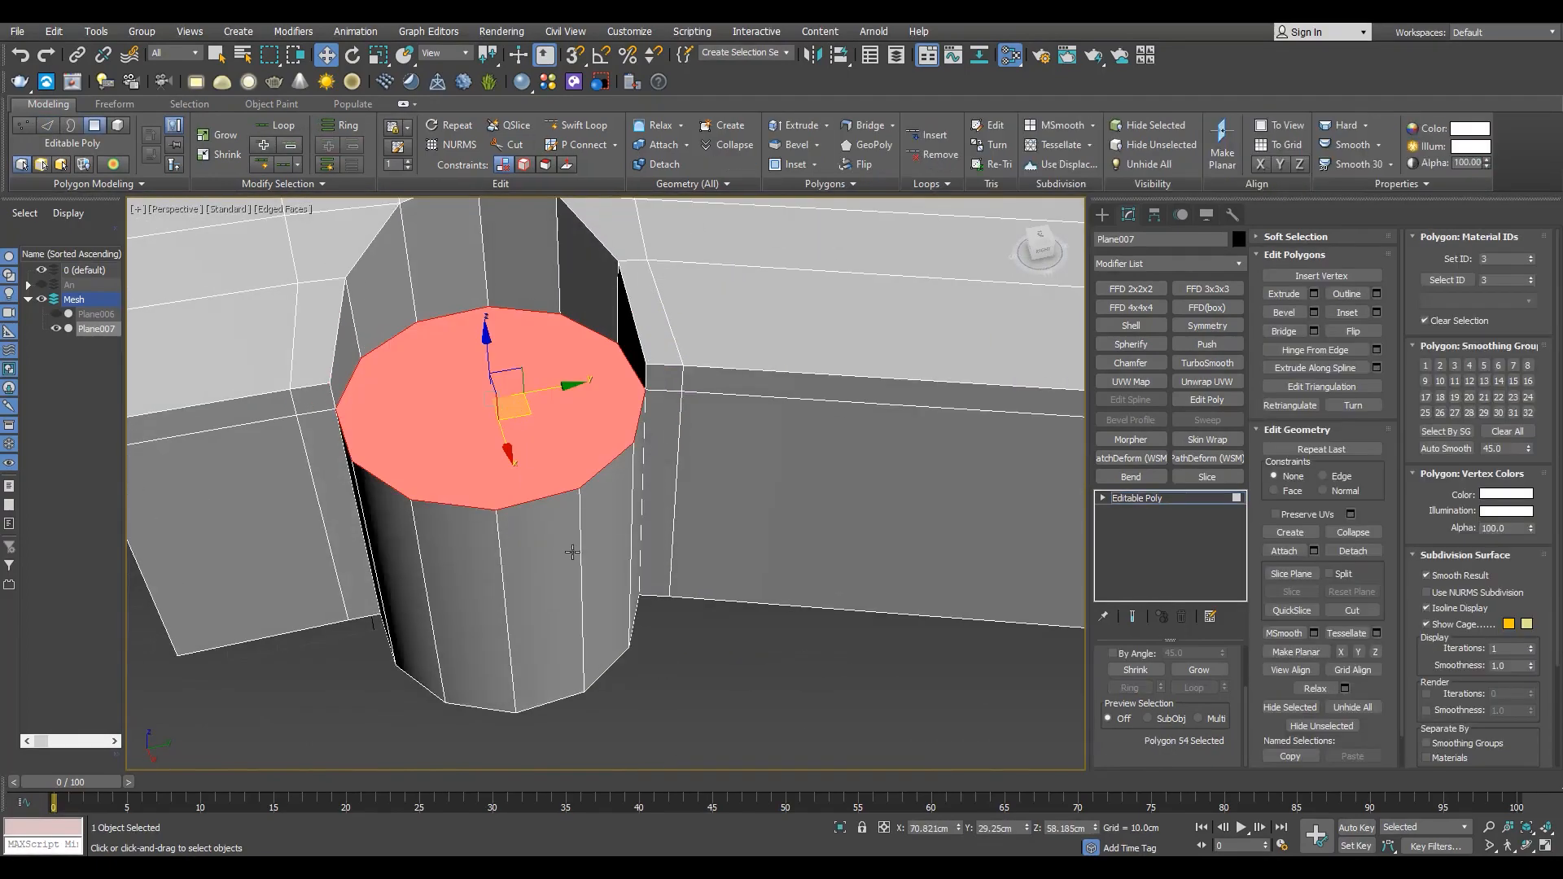
pyautogui.keyDown('ctrl'); pyautogui.click(565, 519); pyautogui.keyUp('ctrl')
pyautogui.keyDown('alt'); pyautogui.moveTo(573, 548); pyautogui.dragTo(611, 490, button='middle'); pyautogui.keyUp('alt')
pyautogui.keyDown('ctrl'); pyautogui.click(540, 524); pyautogui.keyUp('ctrl')
pyautogui.keyDown('ctrl'); pyautogui.click(425, 533); pyautogui.keyUp('ctrl')
pyautogui.keyDown('ctrl'); pyautogui.click(382, 519); pyautogui.keyUp('ctrl')
pyautogui.keyDown('alt'); pyautogui.moveTo(381, 520); pyautogui.dragTo(489, 456, button='middle'); pyautogui.keyUp('alt')
pyautogui.keyDown('ctrl'); pyautogui.click(353, 422); pyautogui.keyUp('ctrl')
pyautogui.keyDown('alt'); pyautogui.moveTo(352, 422); pyautogui.dragTo(444, 623, button='middle'); pyautogui.keyUp('alt')
pyautogui.hotkey('alt', 'd')
pyautogui.click(833, 448)
# - Chamfer the two short vertical corner edges at the recess's opening by 7.34 cm
pyautogui.press('2')
pyautogui.scroll(3, 643, 399)
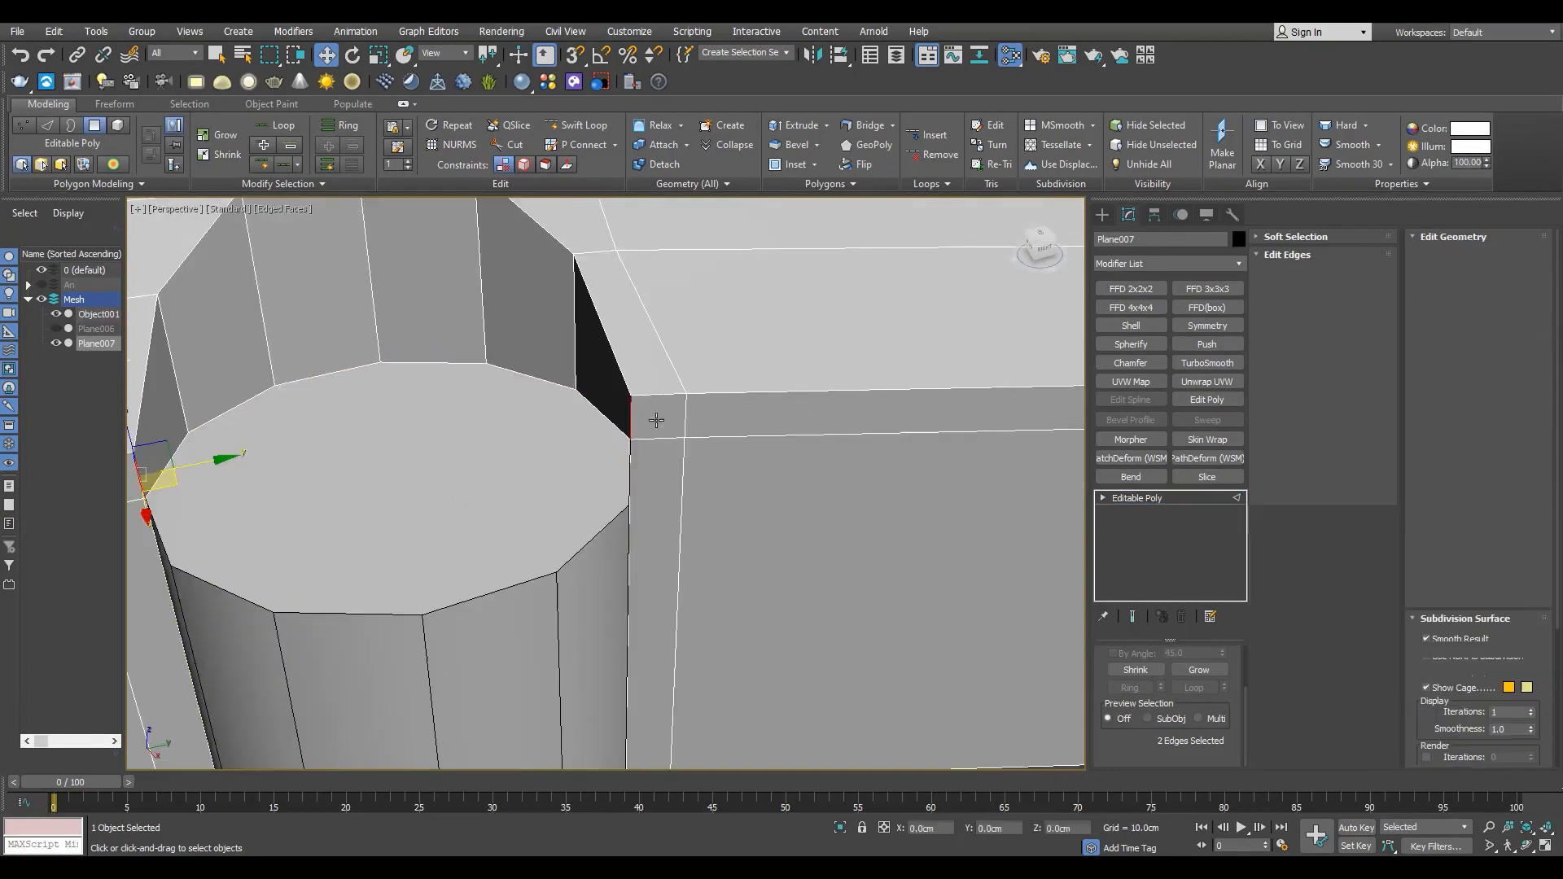
pyautogui.click(641, 417)
pyautogui.keyDown('alt'); pyautogui.moveTo(642, 417); pyautogui.dragTo(488, 432, button='middle'); pyautogui.keyUp('alt')
pyautogui.keyDown('ctrl'); pyautogui.click(200, 463); pyautogui.keyUp('ctrl')
pyautogui.scroll(4, 635, 423)
pyautogui.keyDown('alt'); pyautogui.moveTo(598, 419); pyautogui.dragTo(504, 456, button='middle'); pyautogui.keyUp('alt')
pyautogui.click(1314, 331)
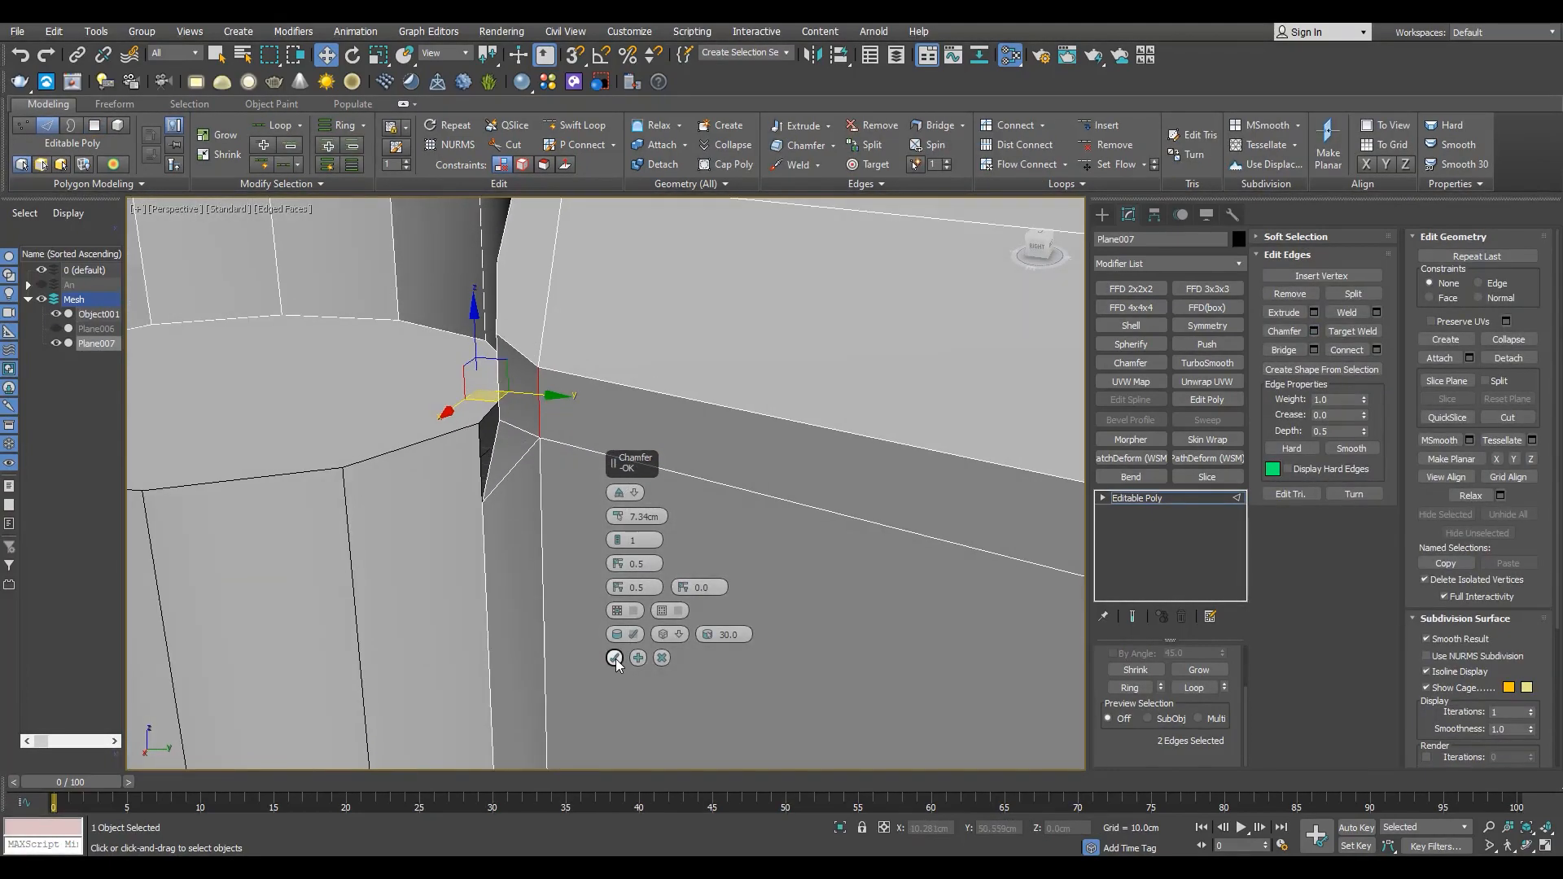
pyautogui.click(614, 658)
# - Weld the body's coincident vertices around the chamfered recess corners
pyautogui.scroll(-4, 489, 436)
pyautogui.scroll(6, 493, 440)
pyautogui.press('1')
pyautogui.press('F3')
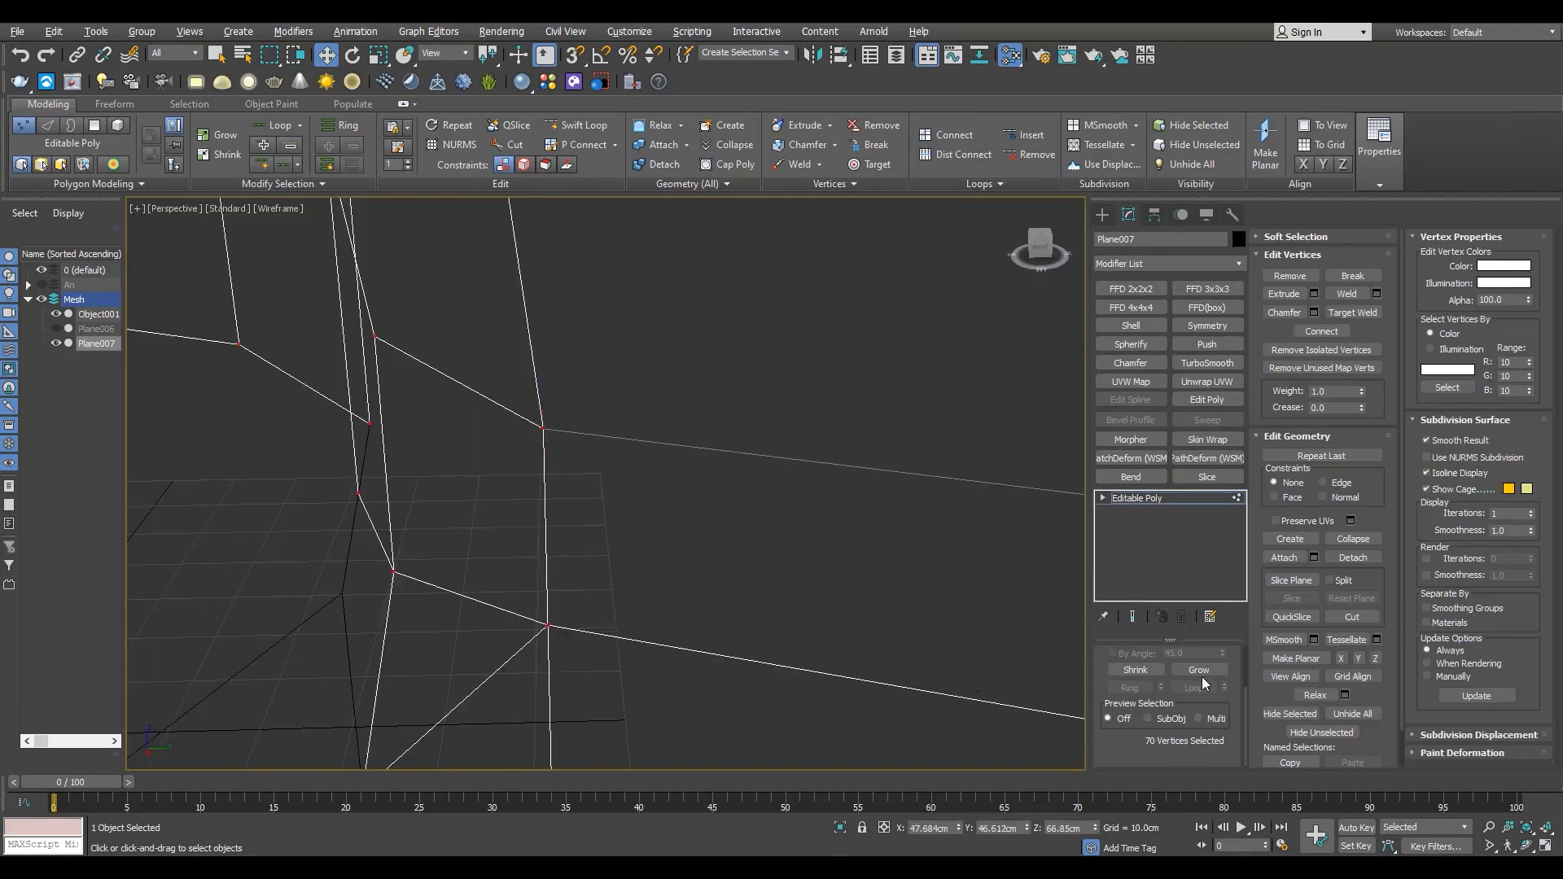
pyautogui.scroll(-5, 663, 447)
pyautogui.press('F3')
pyautogui.keyDown('alt'); pyautogui.moveTo(662, 447); pyautogui.dragTo(492, 461, button='middle'); pyautogui.keyUp('alt')
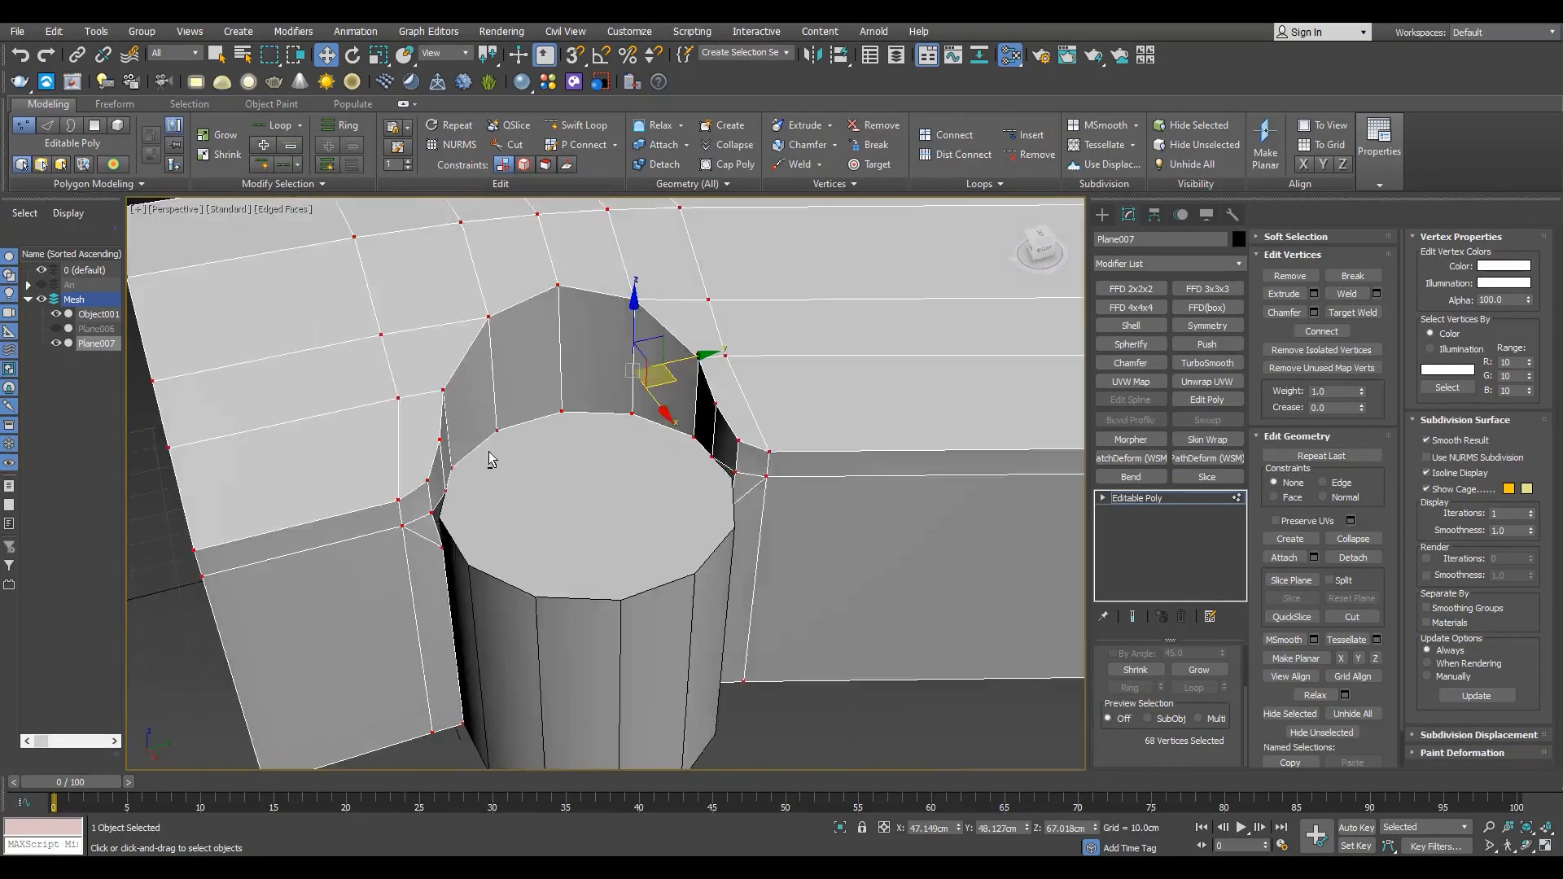
# - Move the body's two stacked corner vertices beside the longer hull wall onto the cylinder's adjacent corner point in top view
pyautogui.press('t')
pyautogui.scroll(4, 498, 387)
pyautogui.hotkey('alt', 'w')
pyautogui.hotkey('alt', 'w')
pyautogui.hotkey('alt', 'w')
pyautogui.hotkey('alt', 'w')
pyautogui.scroll(3, 606, 440)
pyautogui.moveTo(808, 436); pyautogui.dragTo(847, 413)
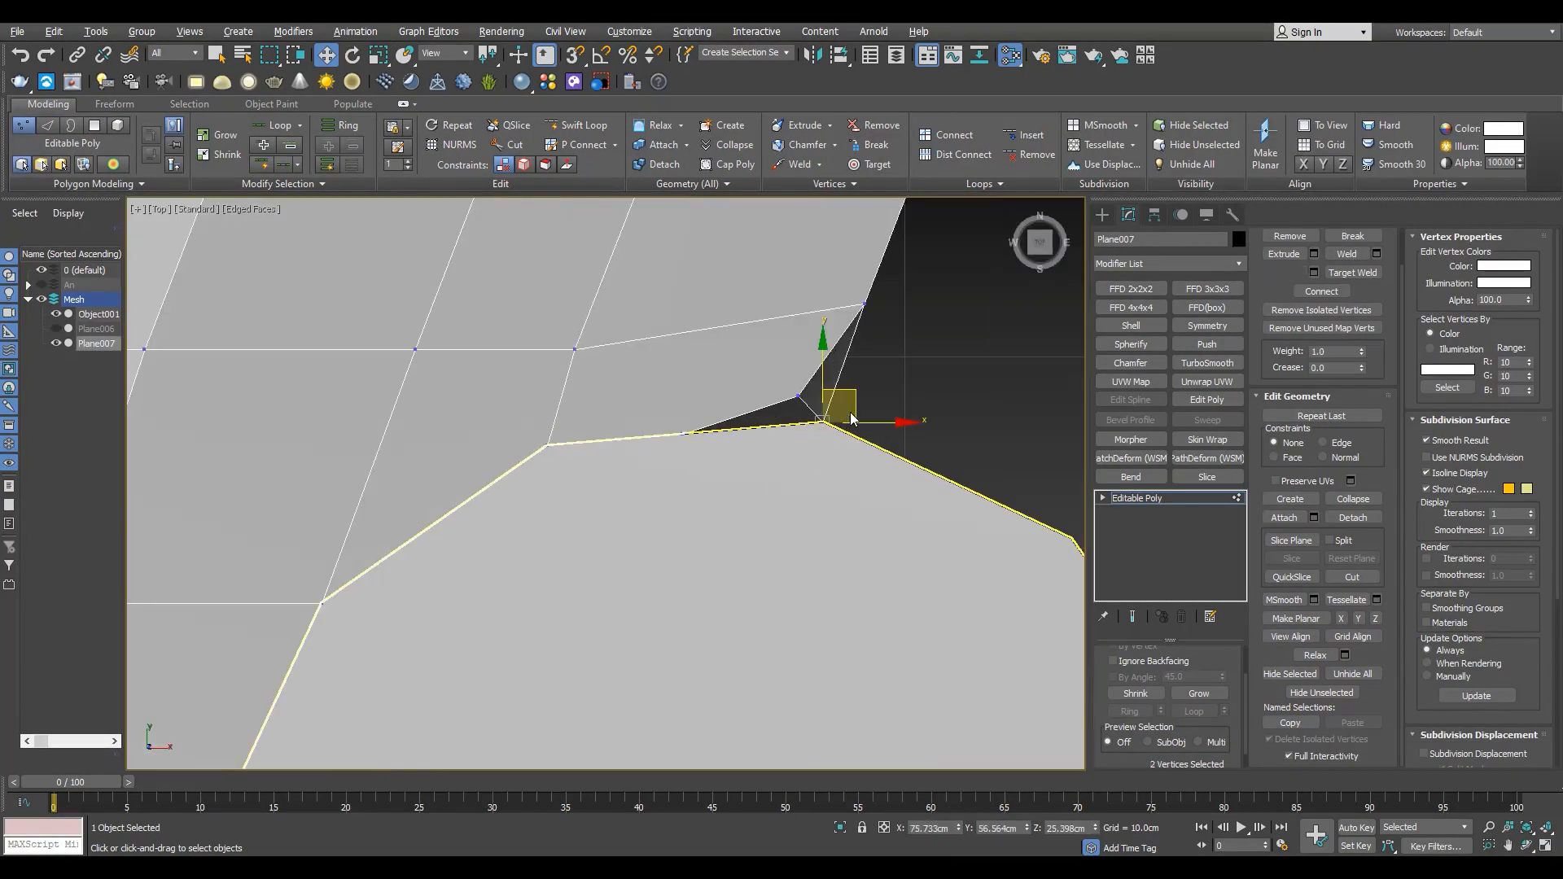
# - Snap the body's two stacked corner vertices beside the shorter hull wall into line with the recess corner vertex
pyautogui.scroll(-5, 847, 438)
pyautogui.scroll(6, 817, 676)
pyautogui.press('F3')
pyautogui.moveTo(814, 672)
pyautogui.mouseDown()
pyautogui.moveTo(755, 613)
pyautogui.moveTo(737, 651)
pyautogui.mouseUp()
pyautogui.scroll(-6, 752, 650)
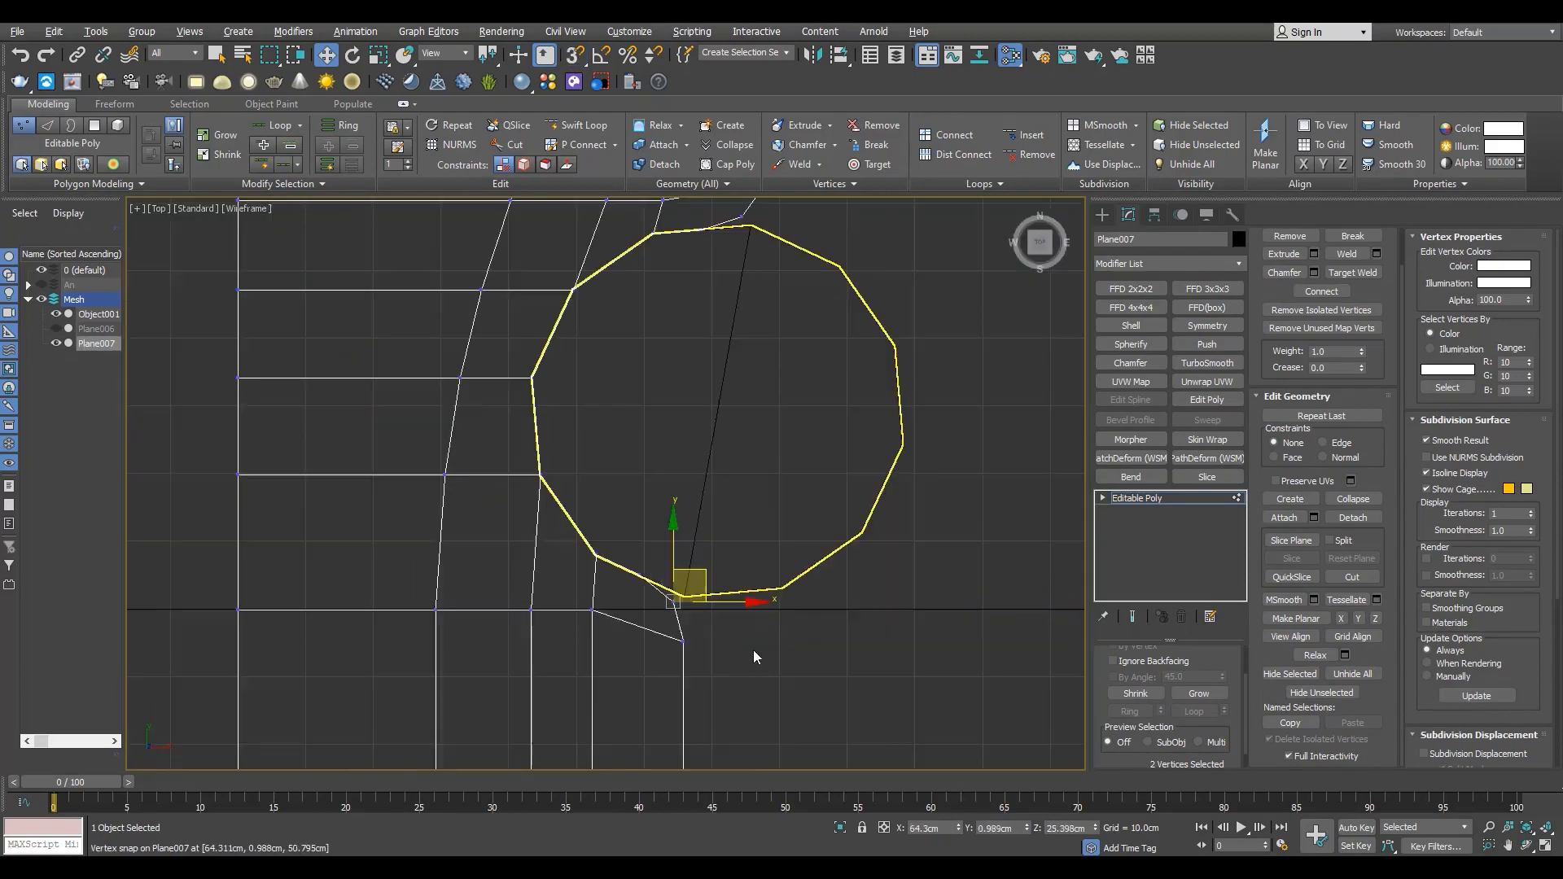
# - Move the detached cylinder's vertex pair nearest the longer hull wall outward about 3.3 cm in X and 2.1 cm in Y
pyautogui.press('s')
pyautogui.press('F3')
pyautogui.scroll(2, 746, 441)
pyautogui.press('1')
pyautogui.click(737, 454)
pyautogui.scroll(5, 721, 394)
pyautogui.press('1')
pyautogui.moveTo(721, 480); pyautogui.dragTo(773, 424)
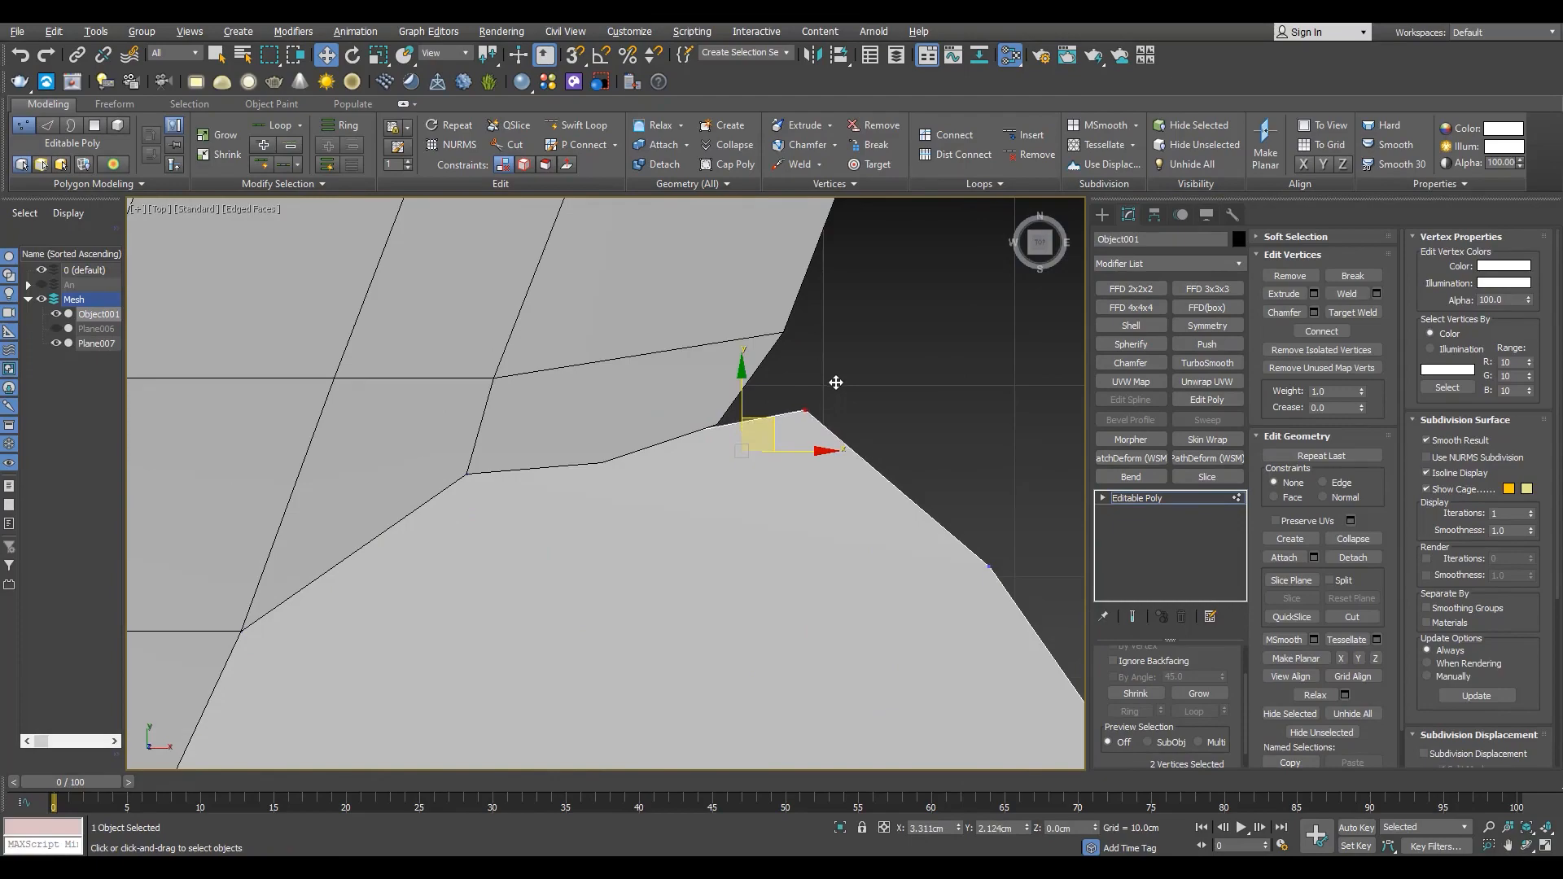
# - Delete the body's two narrow corner polygons between the longer hull wall and the cylinder
pyautogui.hotkey('alt', 'w')
pyautogui.hotkey('alt', 'w')
pyautogui.click(1137, 499)
pyautogui.click(743, 521)
pyautogui.press('F3')
pyautogui.scroll(4, 743, 555)
pyautogui.press('4')
pyautogui.moveTo(744, 554); pyautogui.dragTo(690, 518)
pyautogui.scroll(-5, 693, 502)
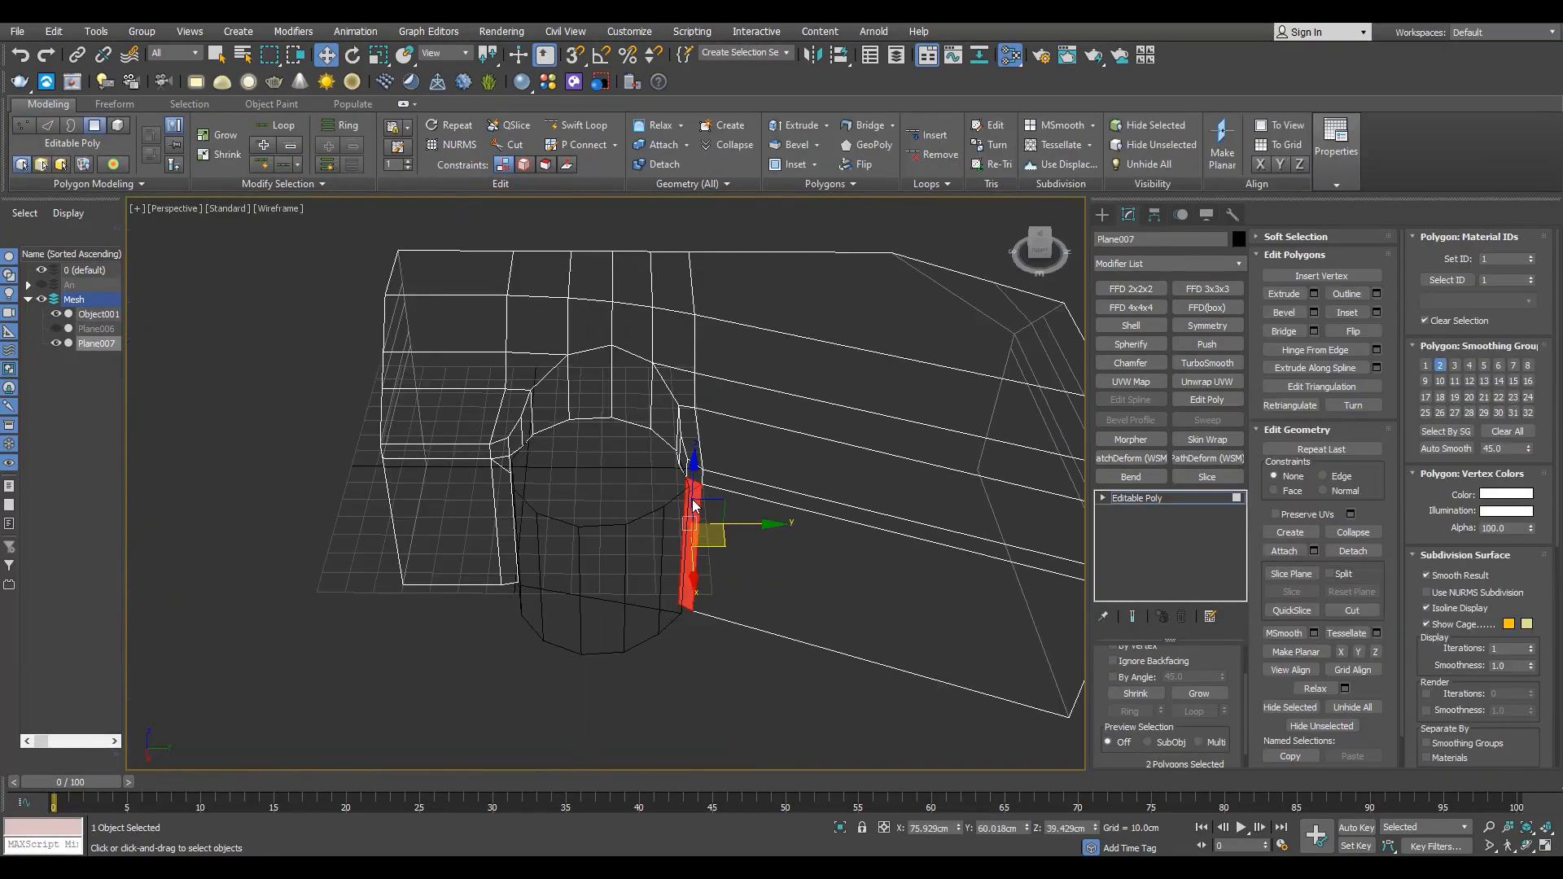
pyautogui.press('Delete')
pyautogui.scroll(5, 495, 464)
pyautogui.moveTo(555, 524); pyautogui.dragTo(505, 508)
pyautogui.press('F3')
pyautogui.keyDown('alt'); pyautogui.moveTo(505, 508); pyautogui.dragTo(603, 531, button='middle'); pyautogui.keyUp('alt')
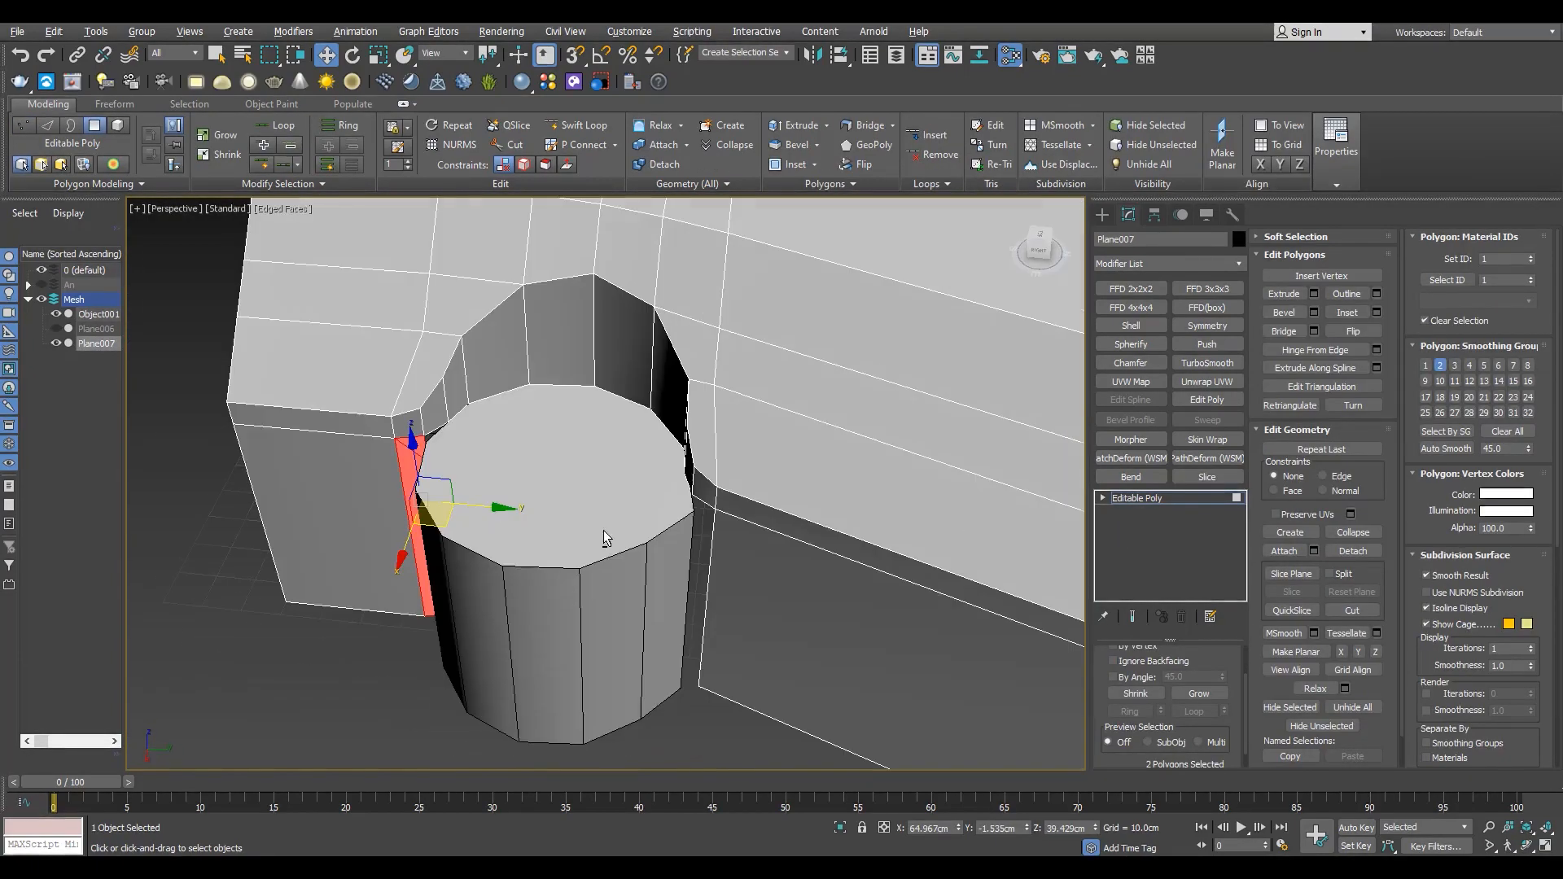
pyautogui.click(1149, 497)
pyautogui.keyDown('alt'); pyautogui.moveTo(665, 490); pyautogui.dragTo(725, 488, button='middle'); pyautogui.keyUp('alt')
pyautogui.hotkey('alt', 'w')
pyautogui.scroll(-5, 348, 313)
pyautogui.hotkey('alt', 'w')
pyautogui.click(600, 441)
pyautogui.scroll(5, 531, 609)
pyautogui.press('1')
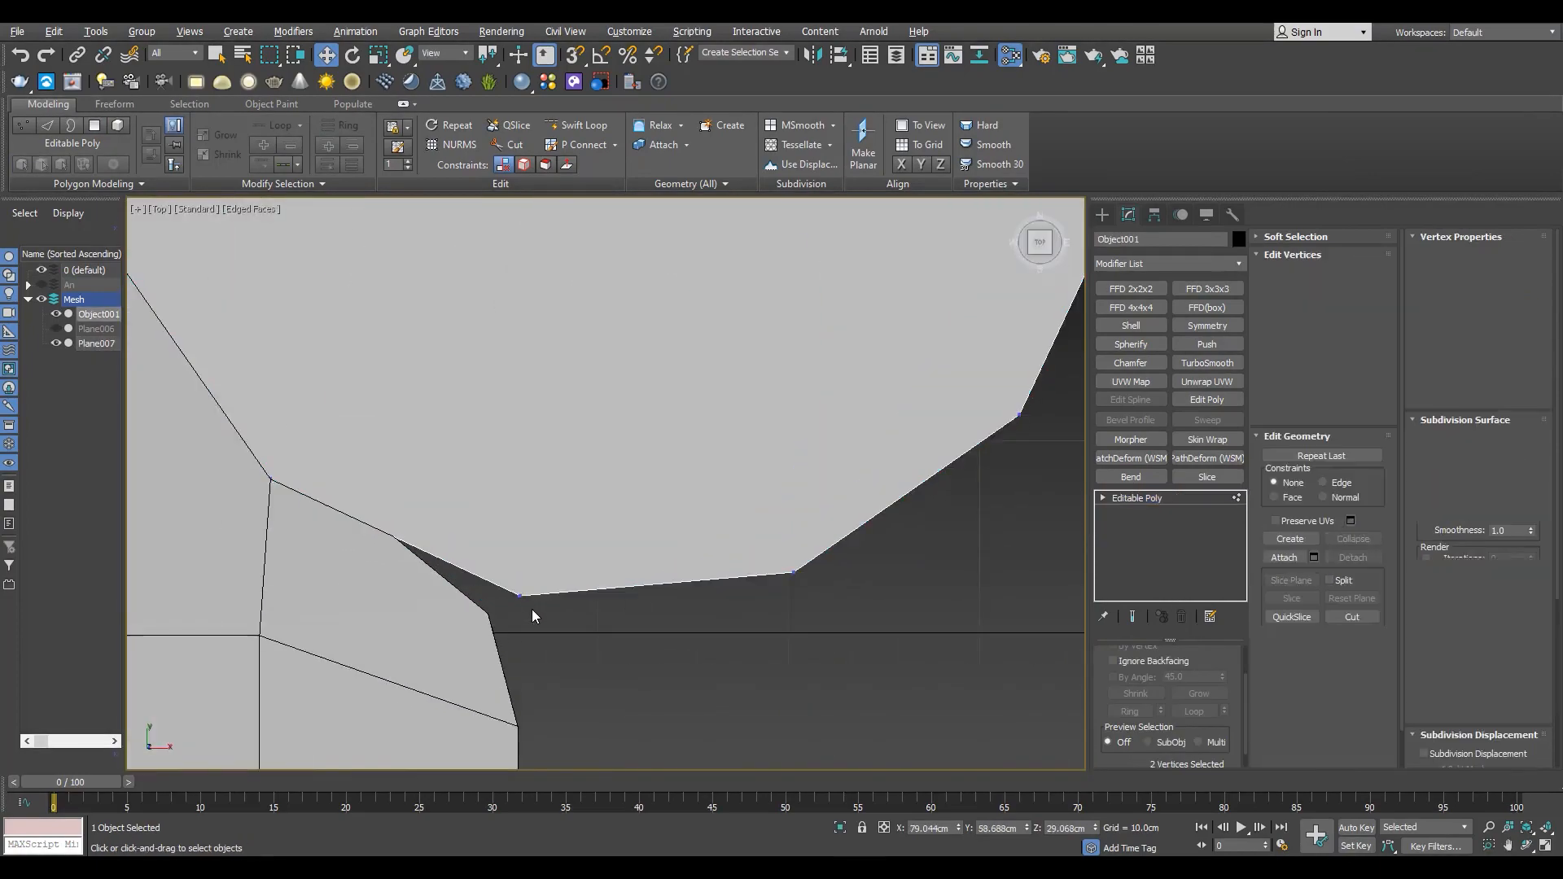
pyautogui.scroll(-5, 531, 609)
pyautogui.scroll(3, 555, 620)
pyautogui.hotkey('alt', 'w')
pyautogui.middleClick(636, 550)
pyautogui.hotkey('alt', 'w')
# - Attach the cylinder object to the hull body
pyautogui.keyDown('alt'); pyautogui.moveTo(637, 550); pyautogui.dragTo(692, 530, button='middle'); pyautogui.keyUp('alt')
pyautogui.scroll(4, 643, 534)
pyautogui.click(1136, 499)
pyautogui.click(855, 497)
pyautogui.click(1284, 376)
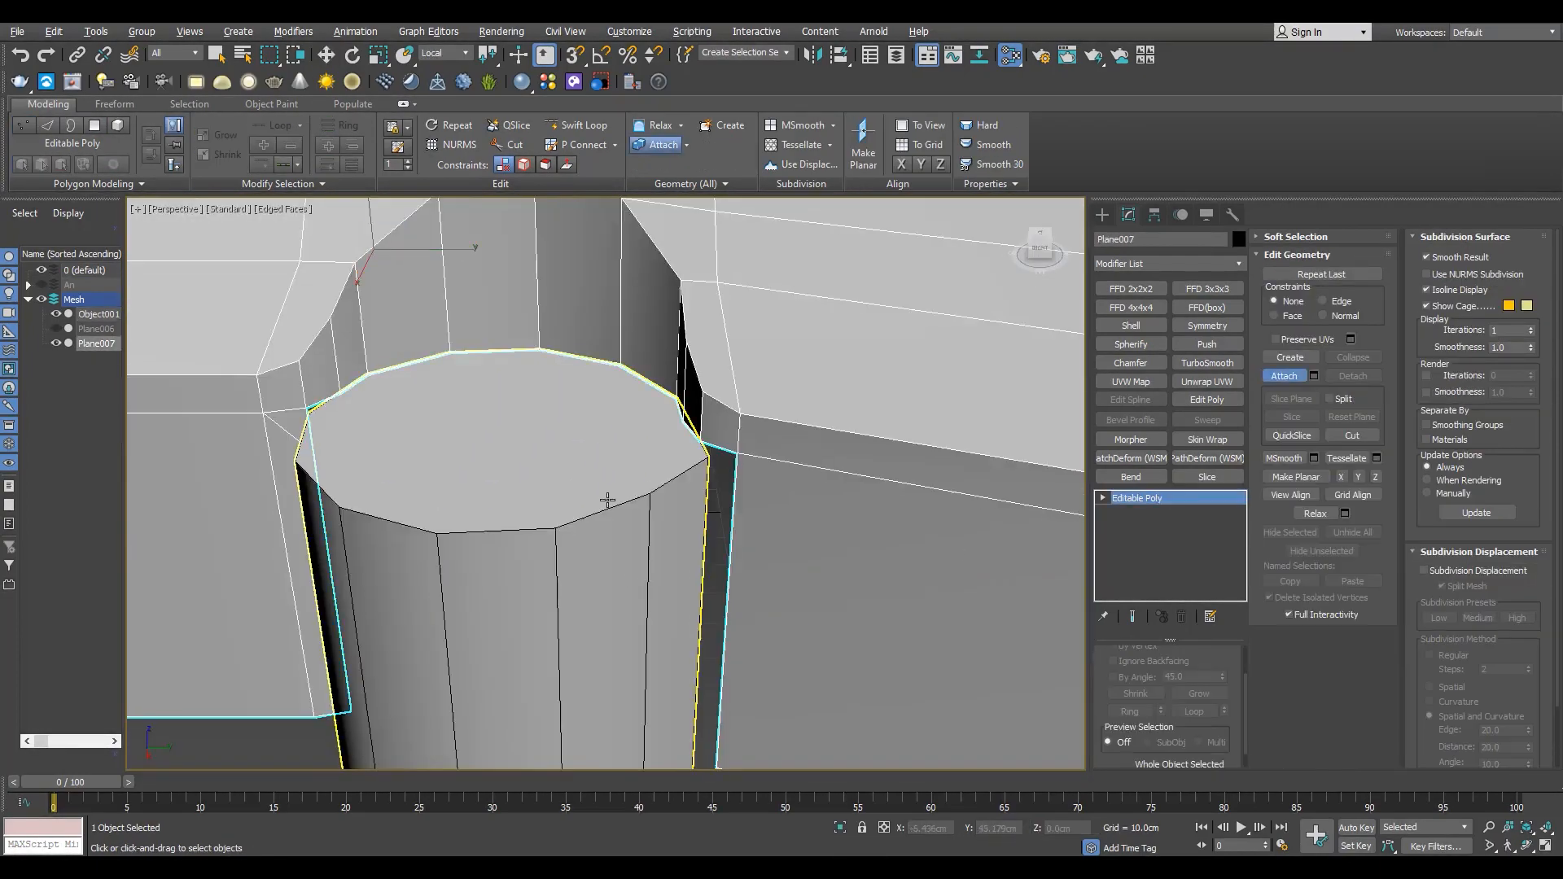
pyautogui.click(608, 500)
# - Bridge the open vertical edges of the cylinder and the longer hull wall
pyautogui.scroll(3, 701, 436)
pyautogui.press('F3')
pyautogui.press('2')
pyautogui.scroll(-3, 728, 513)
pyautogui.scroll(4, 733, 510)
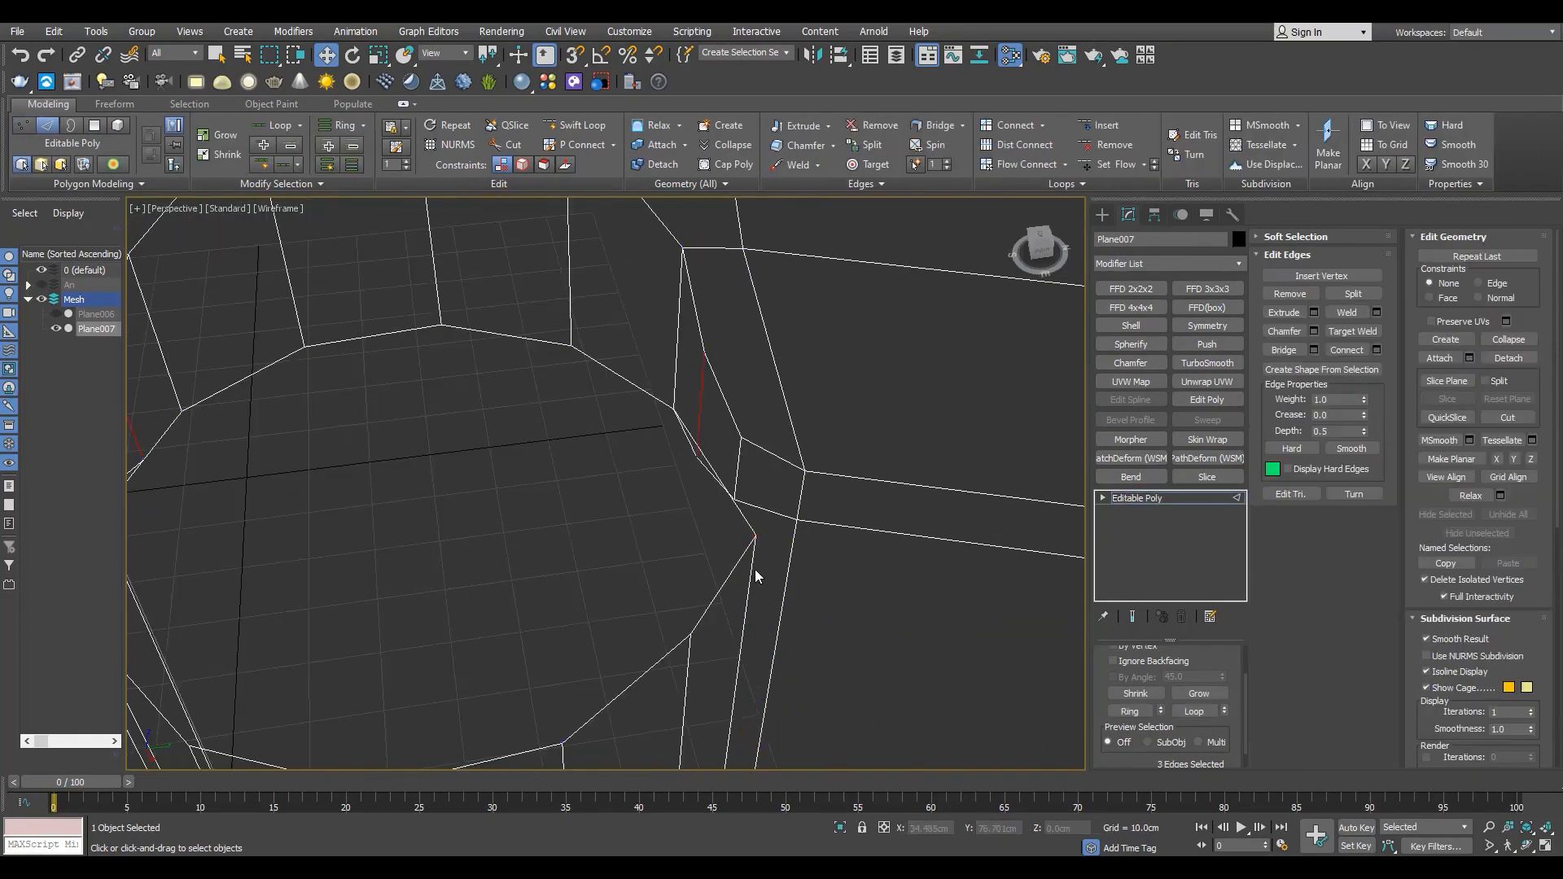
pyautogui.click(1287, 350)
pyautogui.scroll(-5, 1048, 352)
pyautogui.press('F3')
pyautogui.scroll(5, 594, 481)
pyautogui.scroll(-5, 582, 472)
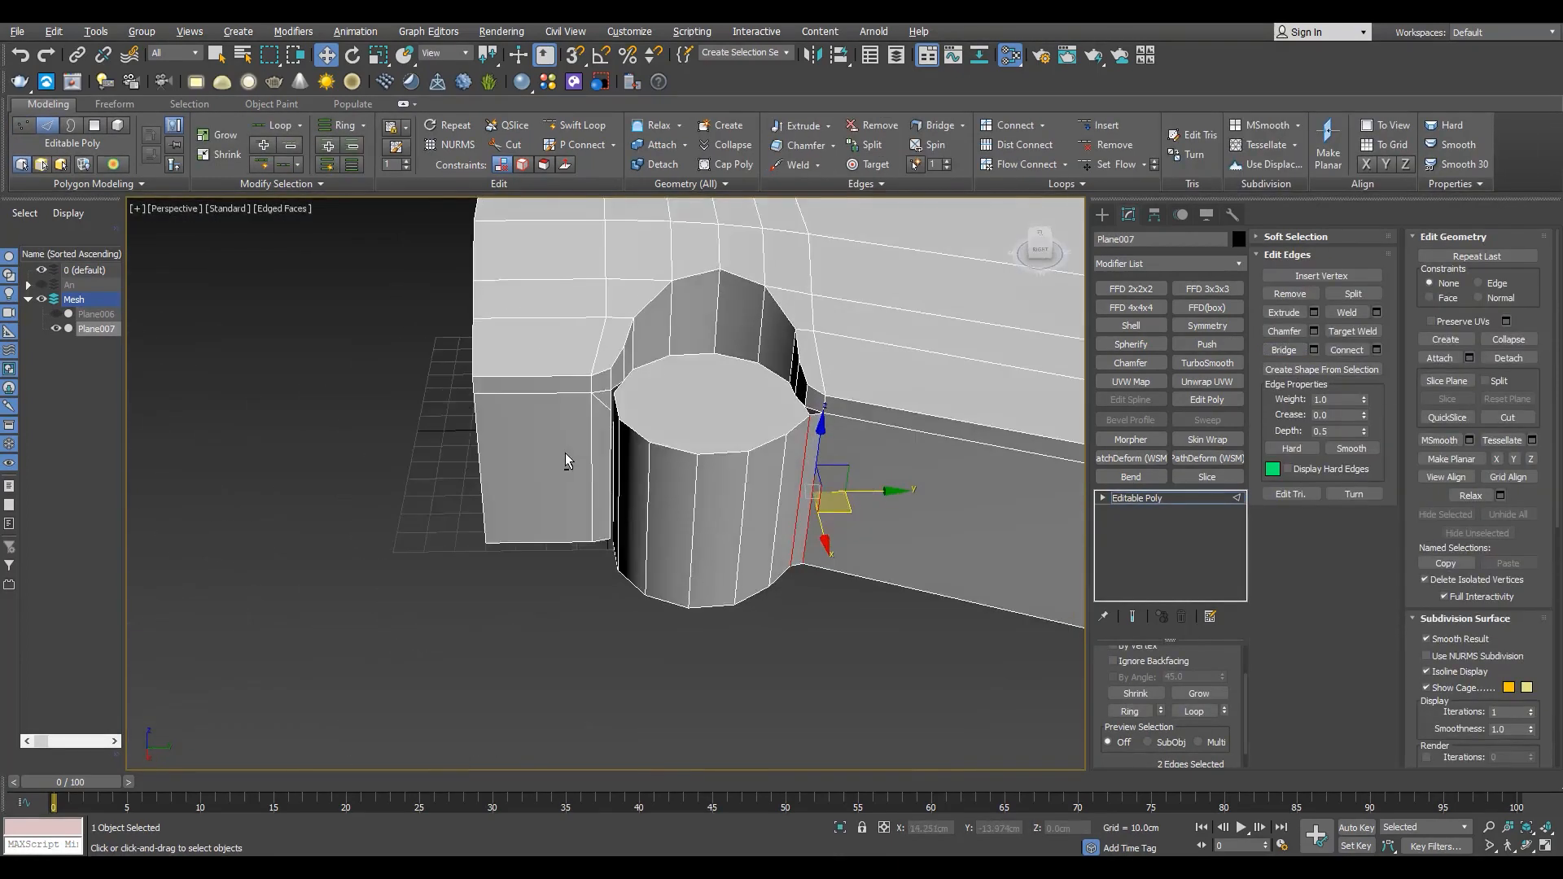
# - Delete the narrow polygon between the shorter hull wall and the cylinder
pyautogui.scroll(5, 600, 407)
pyautogui.press('4')
pyautogui.click(603, 406)
pyautogui.press('Delete')
# - Bridge the open vertical edges of the shorter hull wall and the cylinder
pyautogui.scroll(-4, 600, 440)
pyautogui.press('2')
pyautogui.click(584, 488)
pyautogui.keyDown('ctrl'); pyautogui.click(628, 500); pyautogui.keyUp('ctrl')
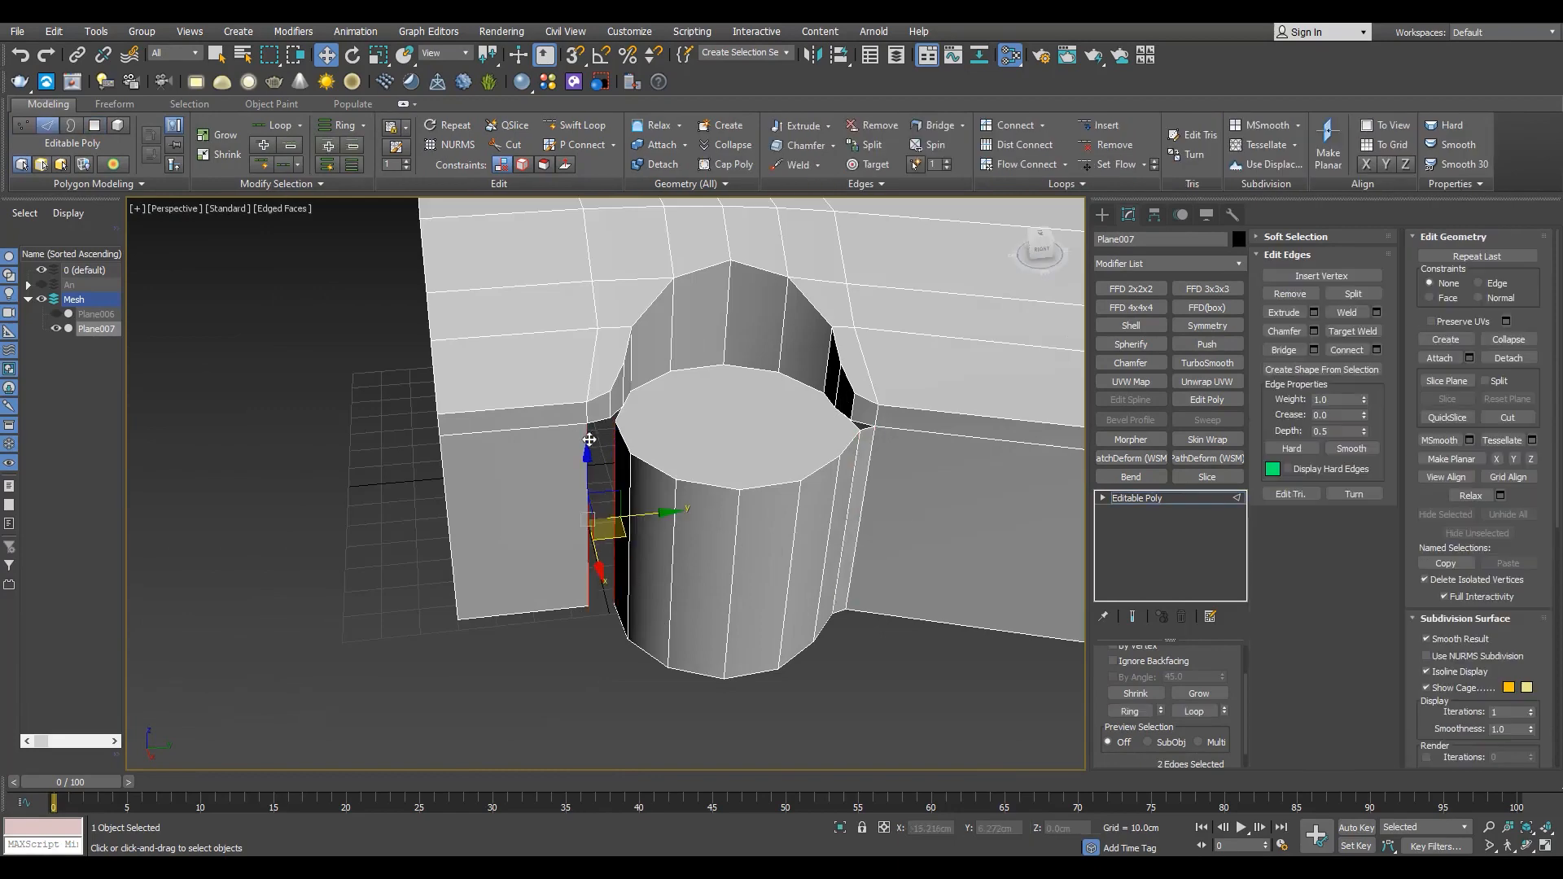
pyautogui.click(1284, 350)
# - Move the cylinder's vertex pair beside the shorter hull wall slightly outward in top view
pyautogui.keyDown('alt'); pyautogui.moveTo(570, 456); pyautogui.dragTo(657, 518, button='middle'); pyautogui.keyUp('alt')
pyautogui.hotkey('alt', 'w')
pyautogui.middleClick(364, 332)
pyautogui.hotkey('alt', 'w')
pyautogui.press('1')
pyautogui.moveTo(603, 583); pyautogui.dragTo(518, 487)
pyautogui.scroll(-5, 577, 521)
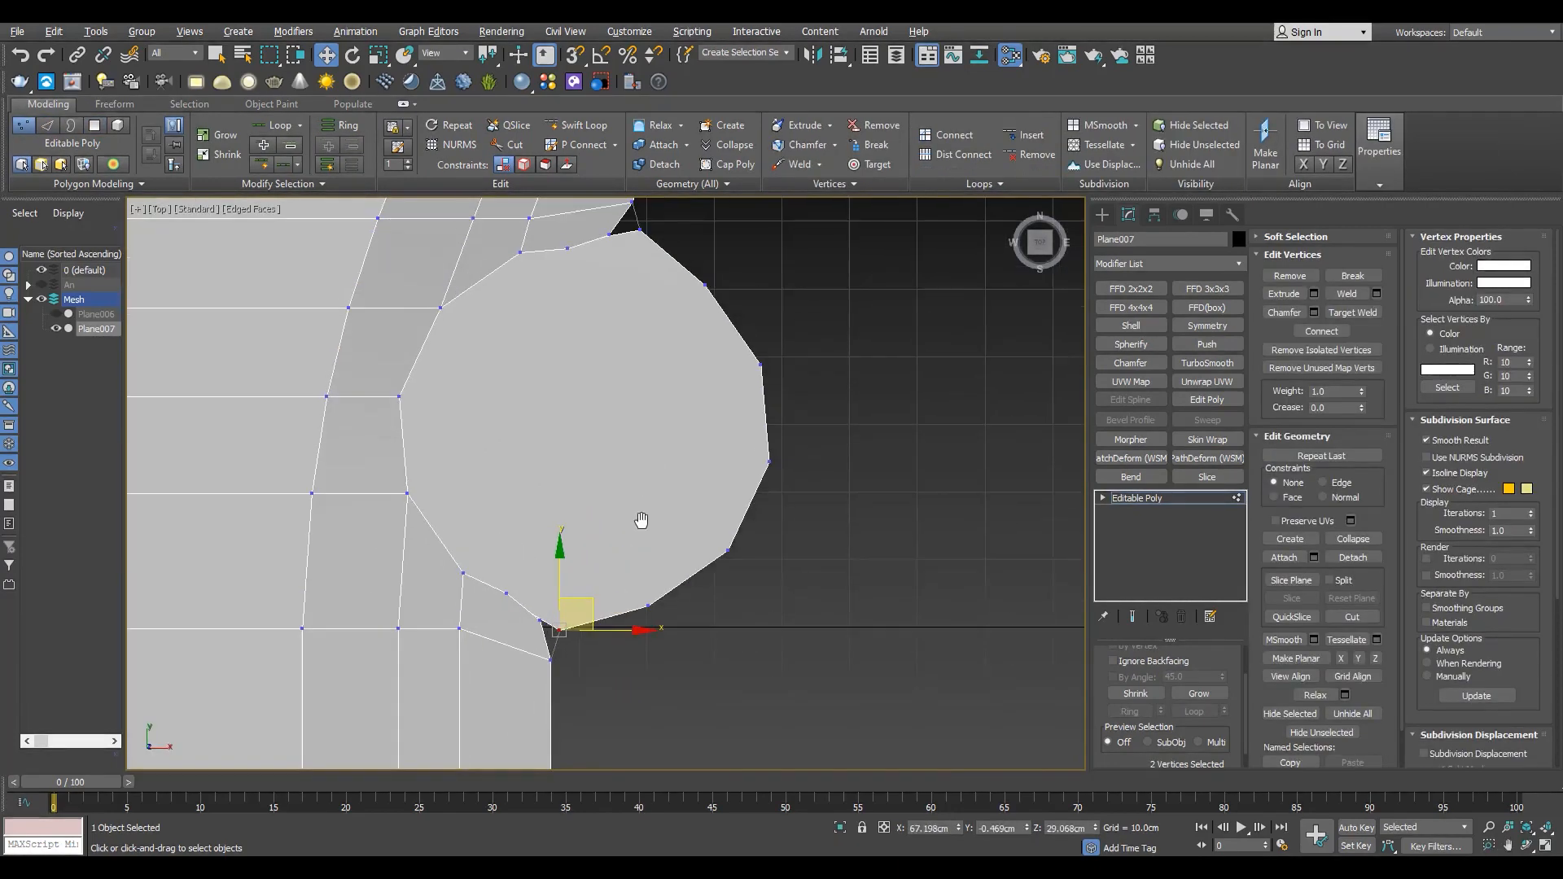
# - Examine both bridged corners between the hull walls and the cylinder for remaining gaps
pyautogui.press('p')
pyautogui.keyDown('alt'); pyautogui.moveTo(847, 524); pyautogui.dragTo(821, 547, button='middle'); pyautogui.keyUp('alt')
pyautogui.scroll(4, 733, 456)
pyautogui.keyDown('alt'); pyautogui.moveTo(733, 432); pyautogui.dragTo(537, 480, button='middle'); pyautogui.keyUp('alt')
pyautogui.hotkey('alt', 'w')
pyautogui.middleClick(286, 314)
pyautogui.hotkey('alt', 'w')
pyautogui.hotkey('alt', 'w')
pyautogui.middleClick(770, 622)
pyautogui.hotkey('alt', 'w')
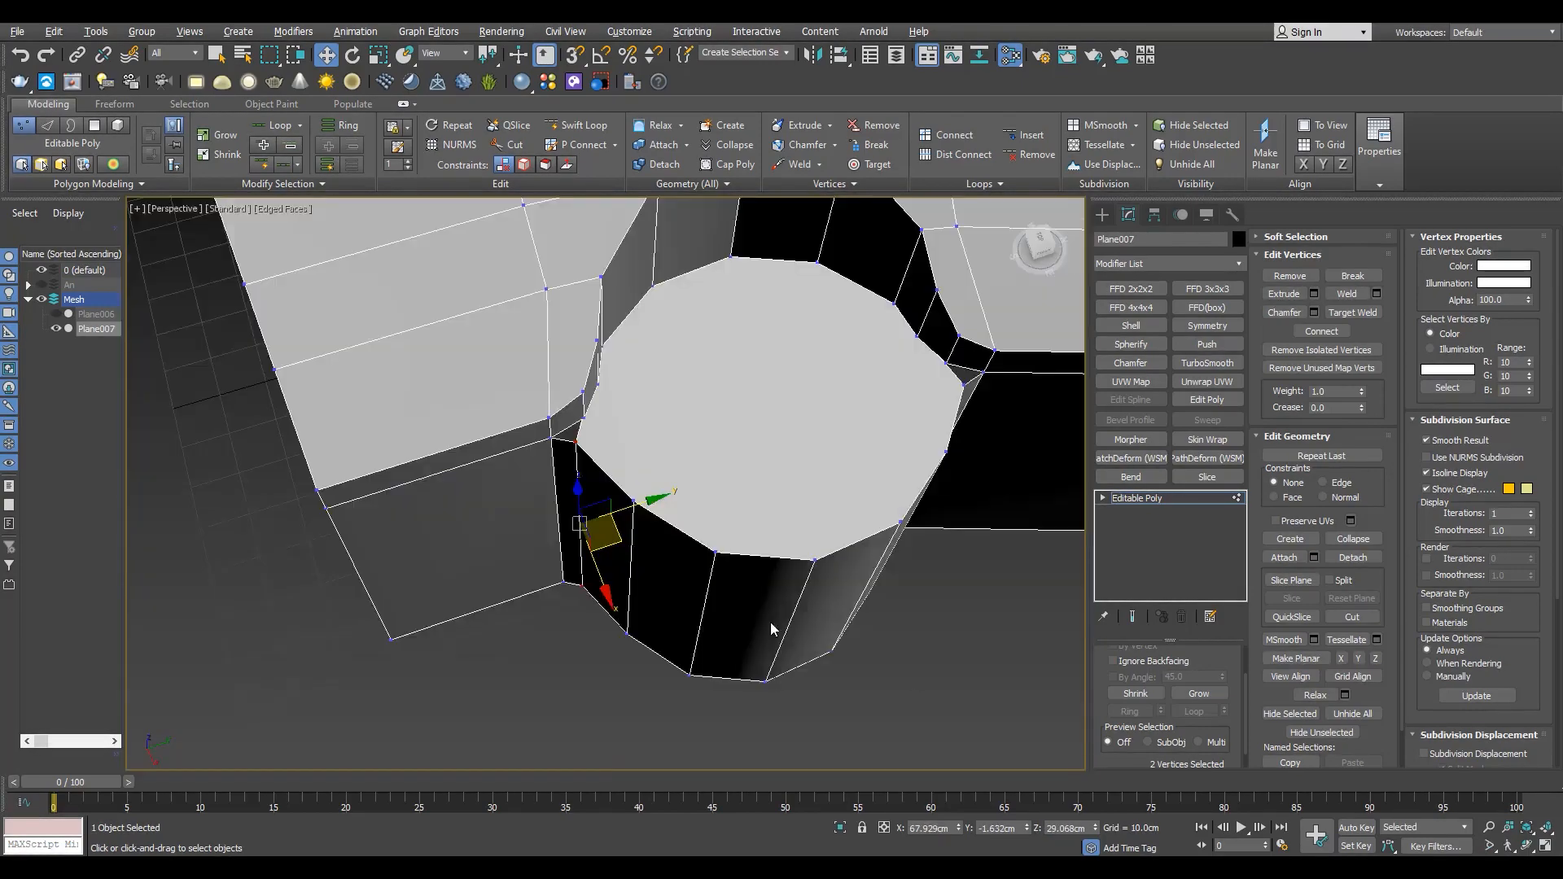
pyautogui.keyDown('alt'); pyautogui.moveTo(770, 622); pyautogui.dragTo(754, 573, button='middle'); pyautogui.keyUp('alt')
pyautogui.scroll(3, 562, 394)
pyautogui.keyDown('alt'); pyautogui.moveTo(562, 394); pyautogui.dragTo(661, 313, button='middle'); pyautogui.keyUp('alt')
pyautogui.scroll(3, 661, 313)
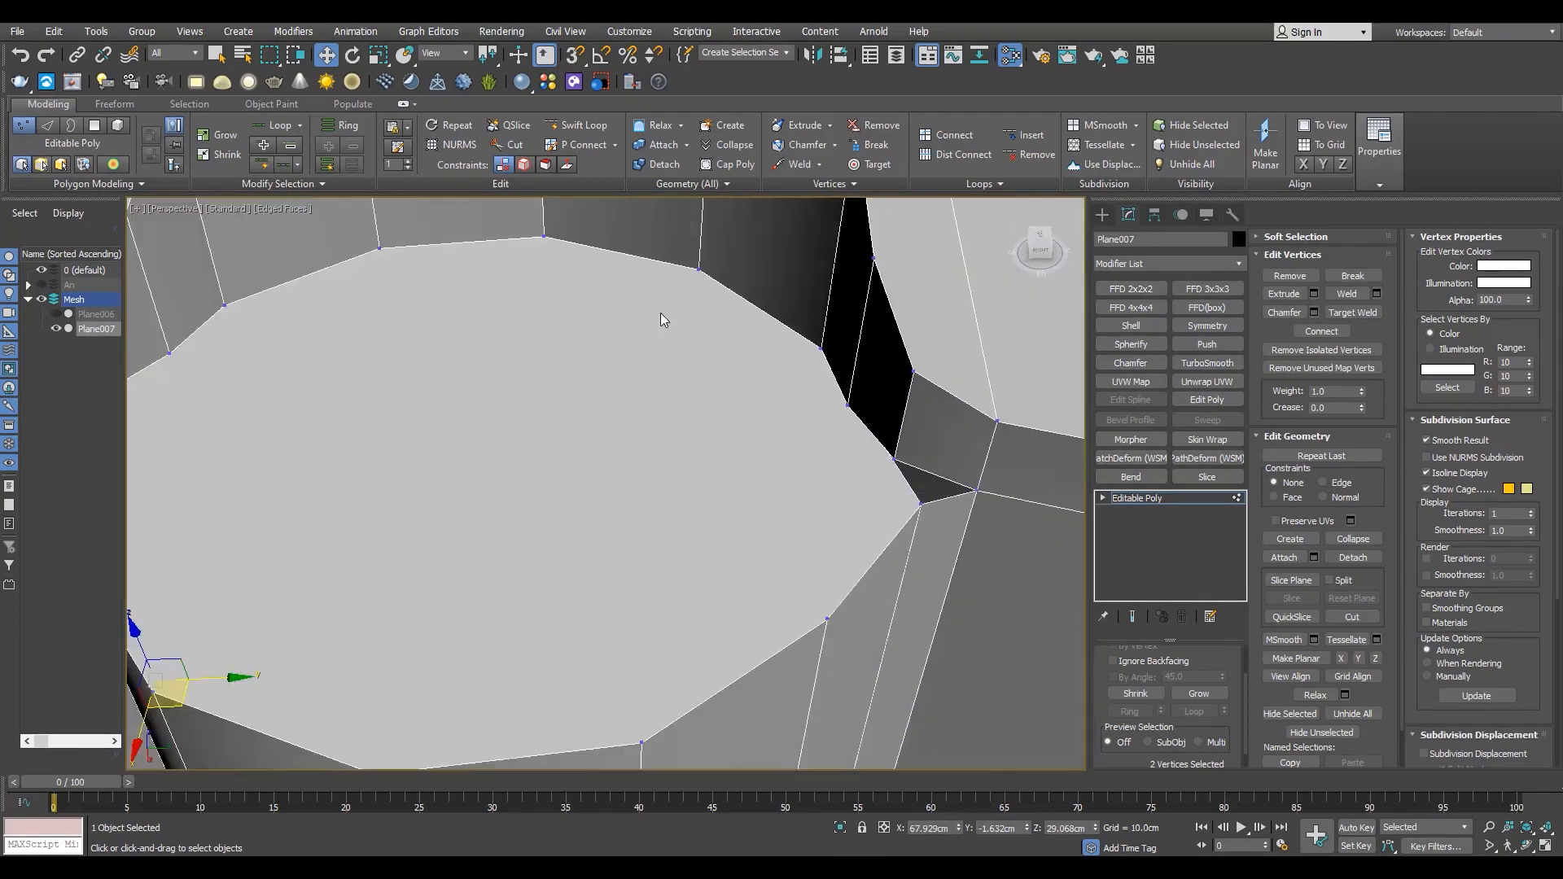
# - Cap the small open borders at both recess corners and weld the mesh's coincident vertices
pyautogui.press('F3')
pyautogui.moveTo(734, 341); pyautogui.dragTo(792, 394)
pyautogui.scroll(-1, 1199, 718)
pyautogui.scroll(-5, 737, 444)
pyautogui.press('3')
pyautogui.scroll(5, 848, 520)
pyautogui.click(877, 527)
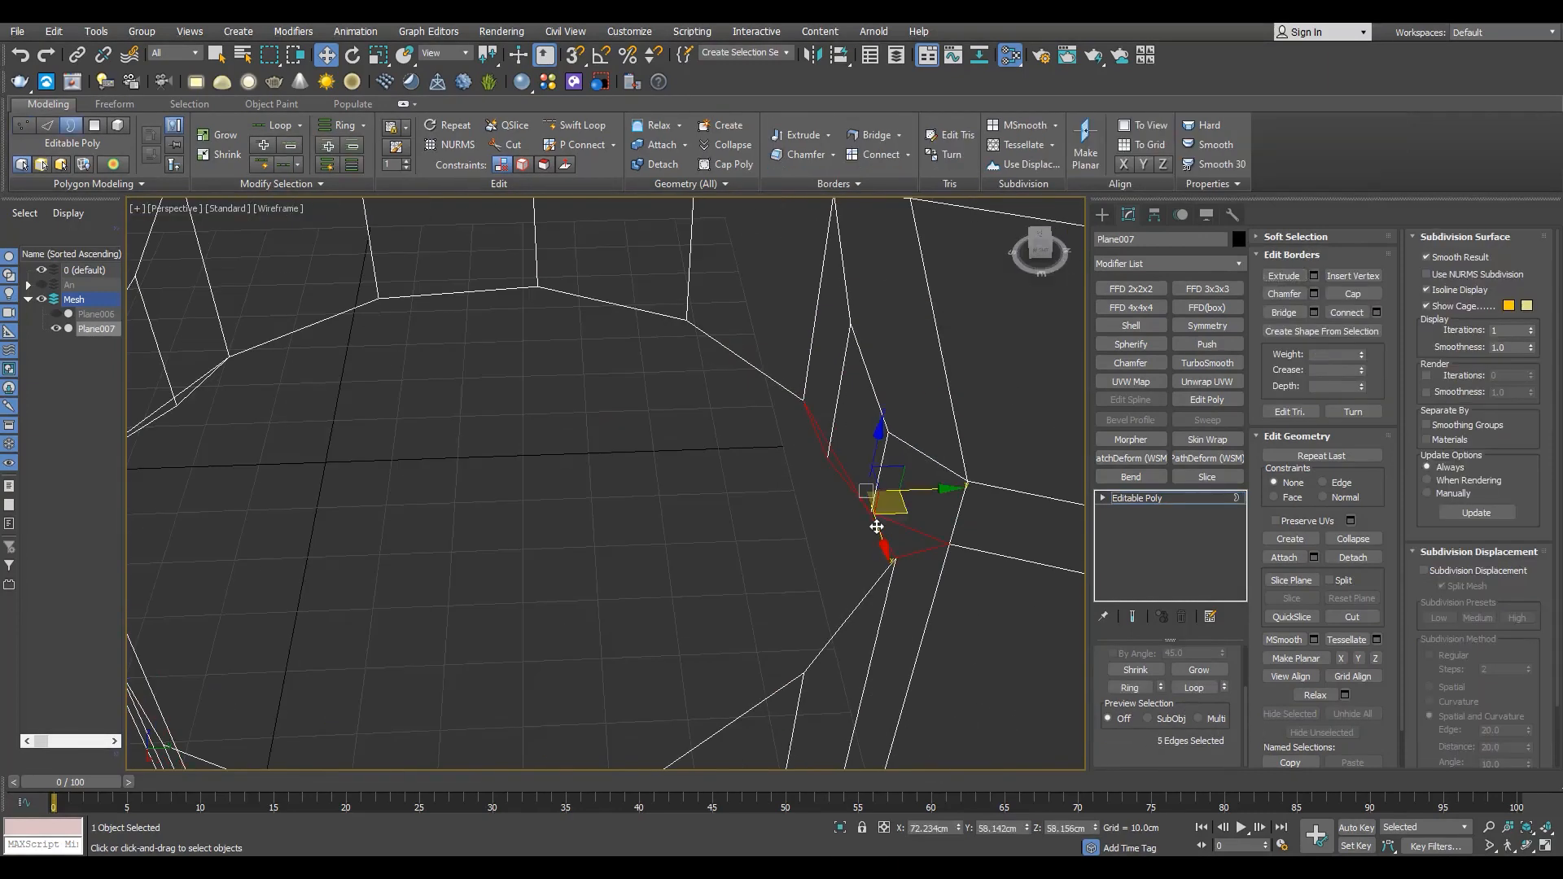
pyautogui.scroll(-4, 874, 528)
pyautogui.scroll(2, 522, 508)
pyautogui.click(519, 509)
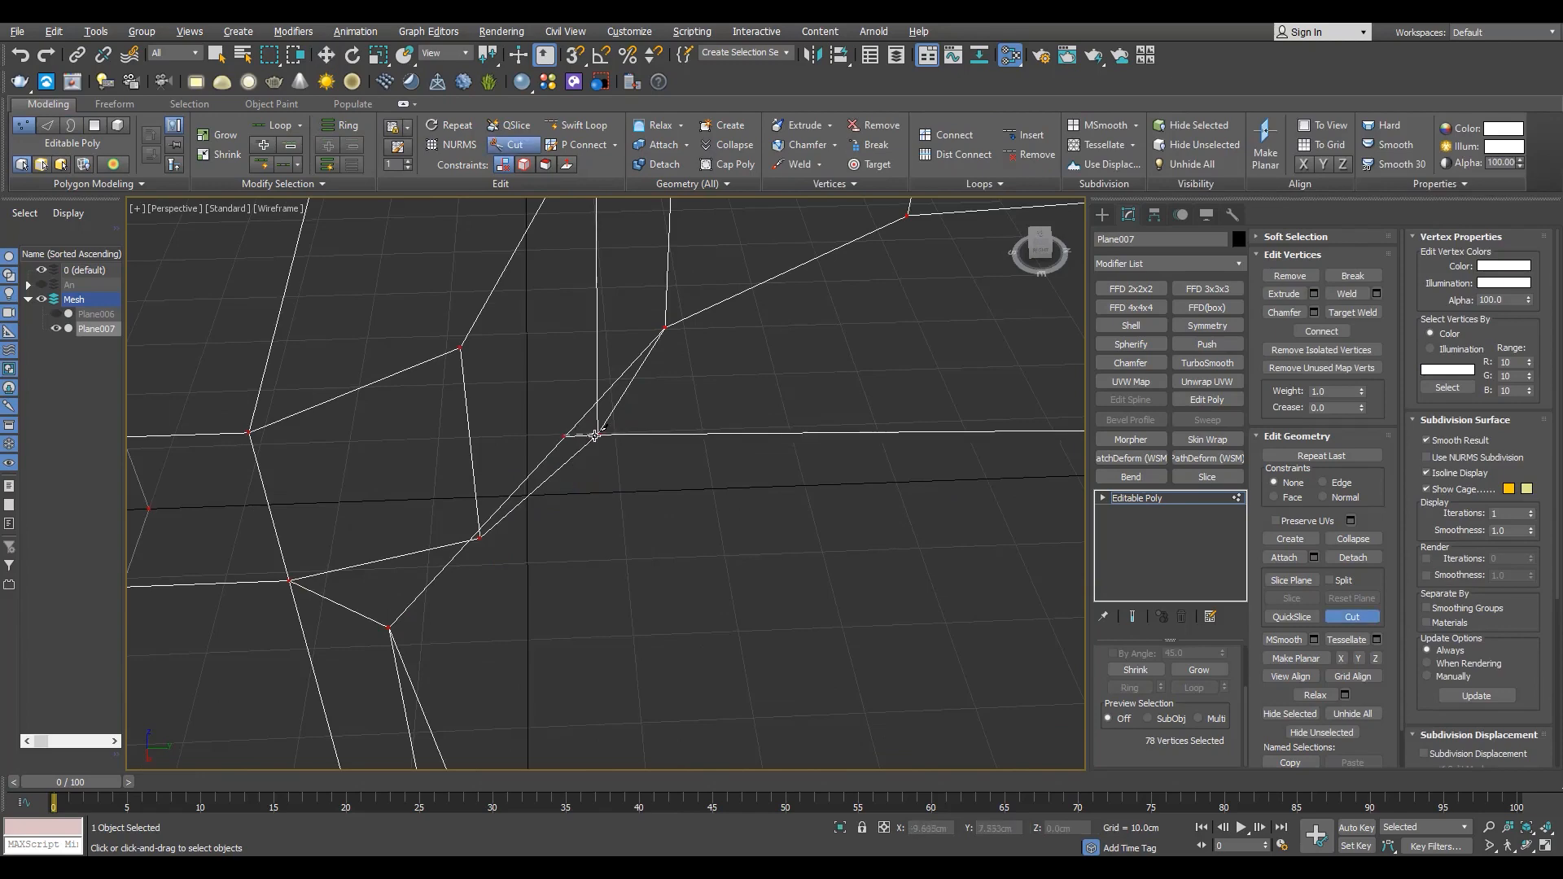
# - Cut an edge across the cylinder's top cap between the inner junction vertices at both recess corners
pyautogui.scroll(-5, 782, 488)
pyautogui.moveTo(802, 491); pyautogui.dragTo(646, 496, button='middle')
pyautogui.scroll(5, 847, 505)
pyautogui.rightClick(872, 524)
# - Weld the stray vertex to the end of the cap's cross edge at the corner beside the longer hull wall
pyautogui.click(894, 541)
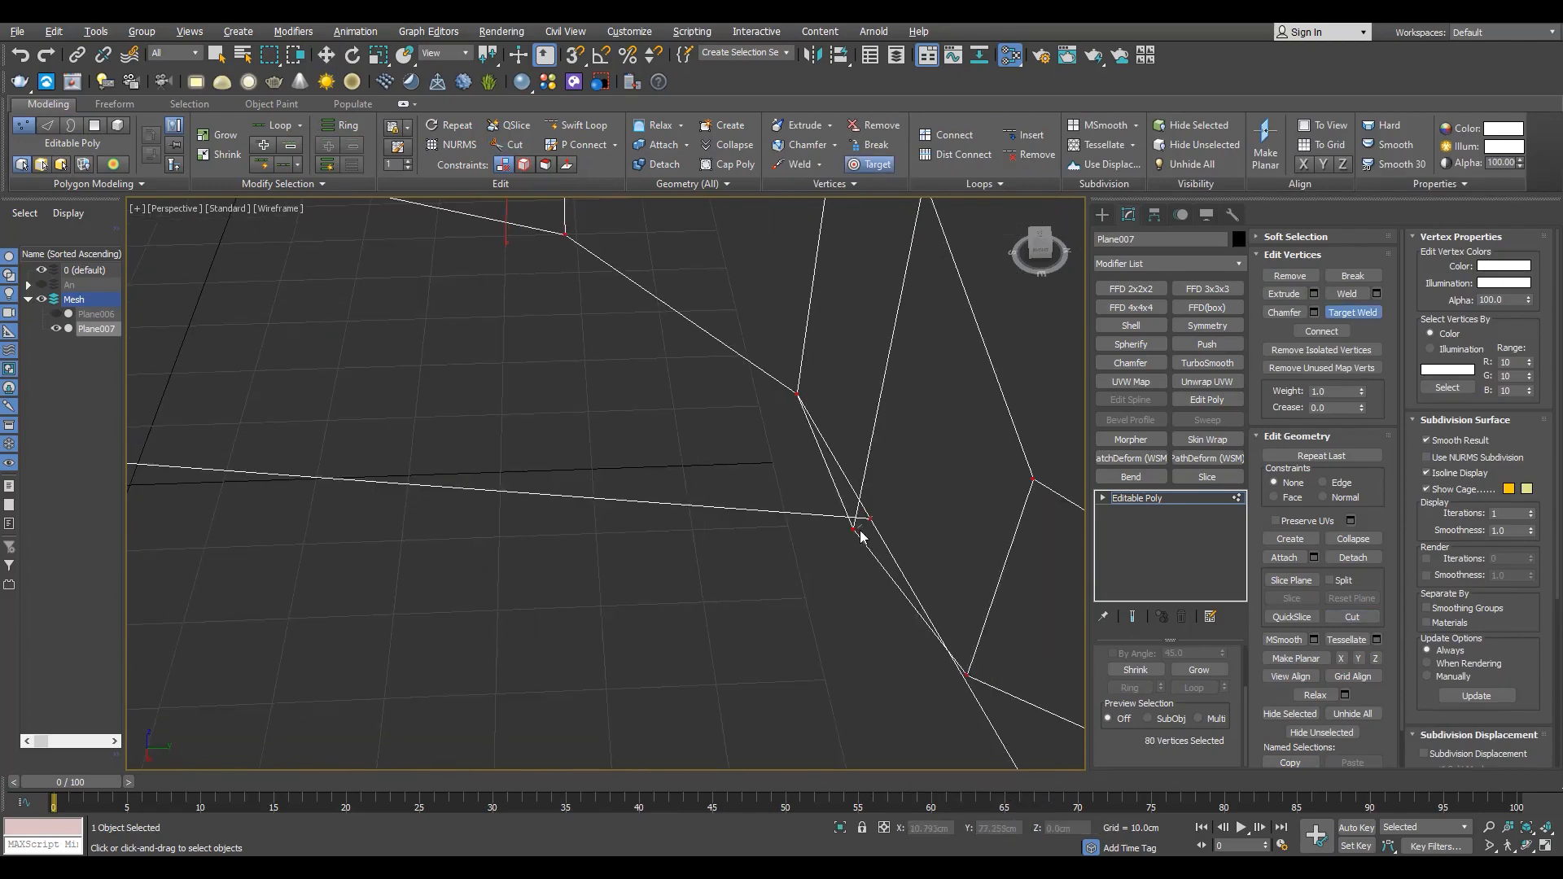
pyautogui.rightClick(862, 536)
pyautogui.moveTo(841, 544); pyautogui.dragTo(906, 495)
pyautogui.click(853, 529)
pyautogui.press('F3')
pyautogui.scroll(-5, 853, 528)
pyautogui.press('F3')
pyautogui.scroll(5, 488, 537)
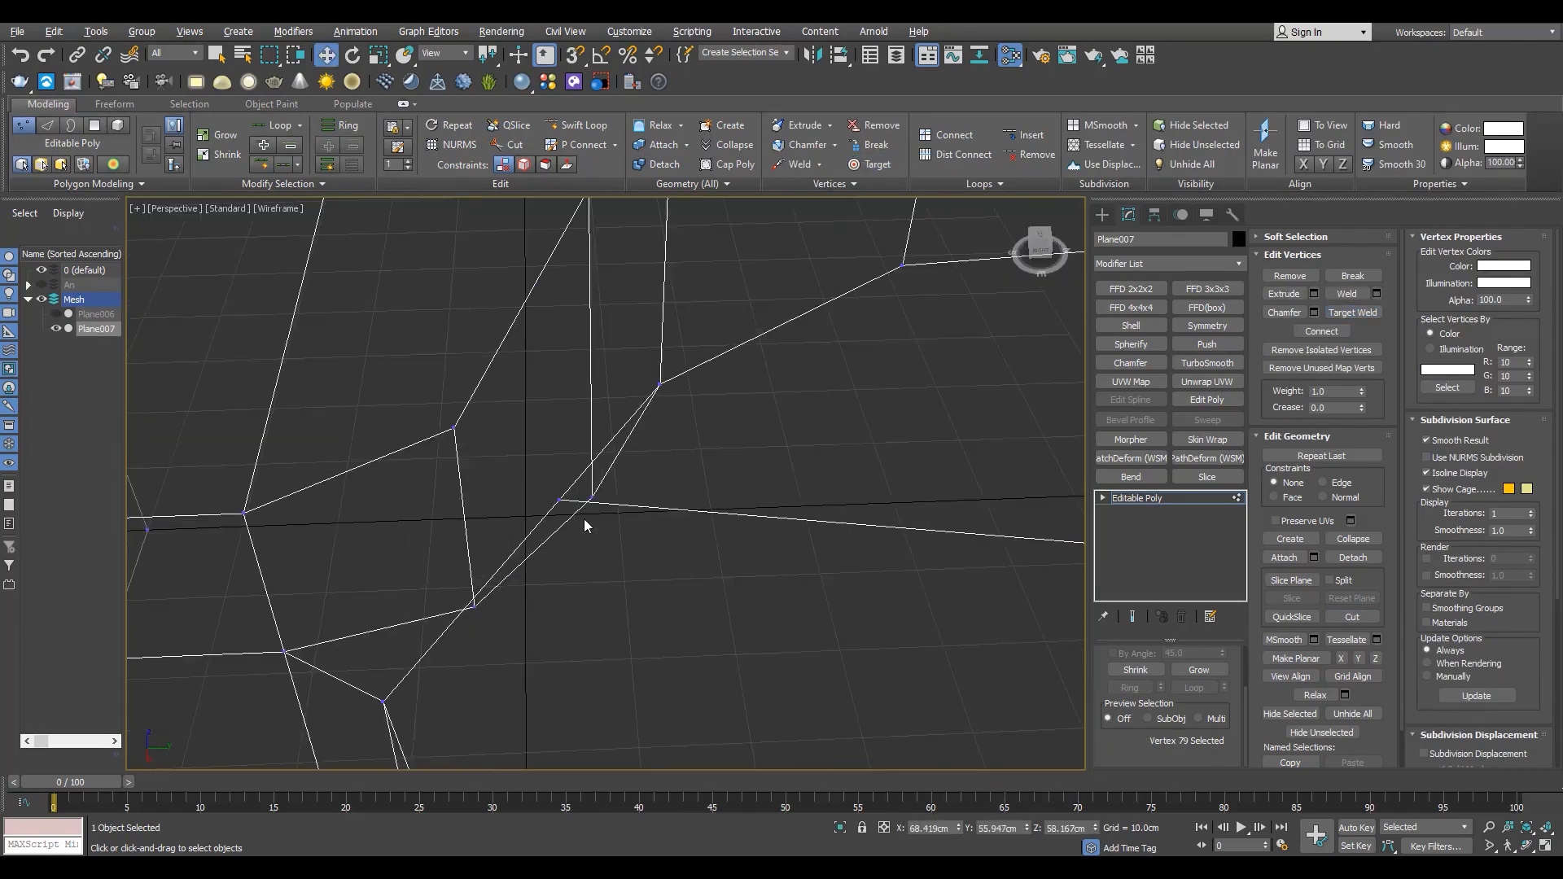
# - Weld the two neighbouring vertices at the cross edge's other end, beside the shorter hull wall
pyautogui.moveTo(583, 523); pyautogui.dragTo(544, 490)
pyautogui.click(561, 510)
pyautogui.press('F3')
pyautogui.press('F3')
pyautogui.scroll(-4, 530, 569)
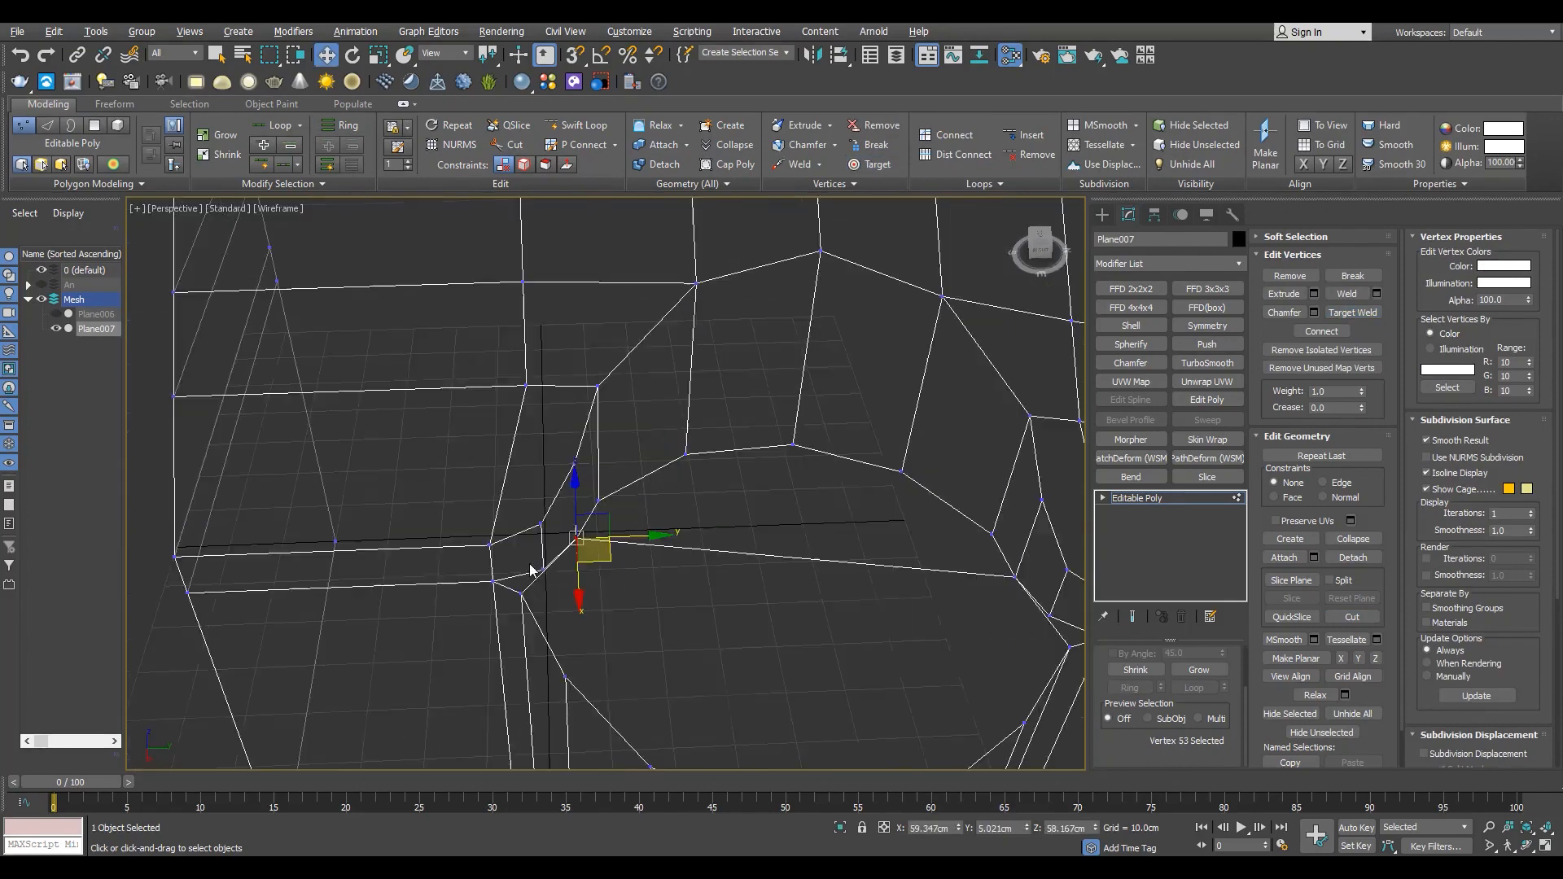
pyautogui.press('F3')
pyautogui.scroll(-3, 537, 566)
# - Cut a second edge across the cylinder's top cap, joining the next outer pair of corner vertices
pyautogui.keyDown('alt'); pyautogui.moveTo(570, 562); pyautogui.dragTo(598, 574, button='middle'); pyautogui.keyUp('alt')
pyautogui.scroll(6, 855, 546)
pyautogui.press('F3')
pyautogui.hotkey('alt', 'c')
pyautogui.click(843, 484)
pyautogui.scroll(-6, 844, 489)
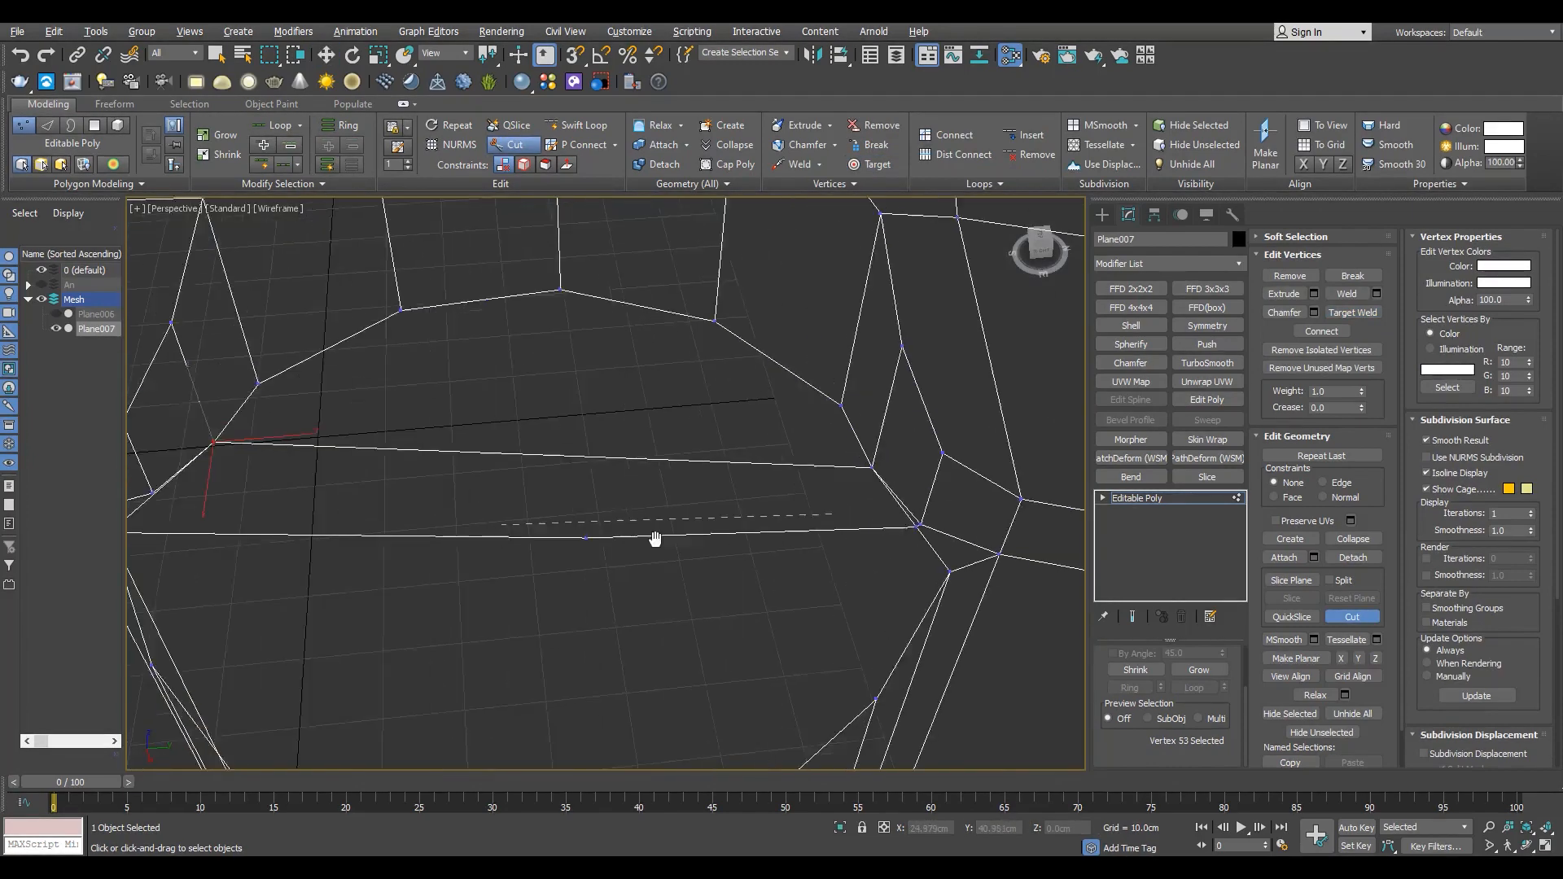
pyautogui.scroll(6, 418, 476)
pyautogui.click(416, 452)
pyautogui.rightClick(414, 464)
pyautogui.press('F3')
pyautogui.scroll(-5, 603, 451)
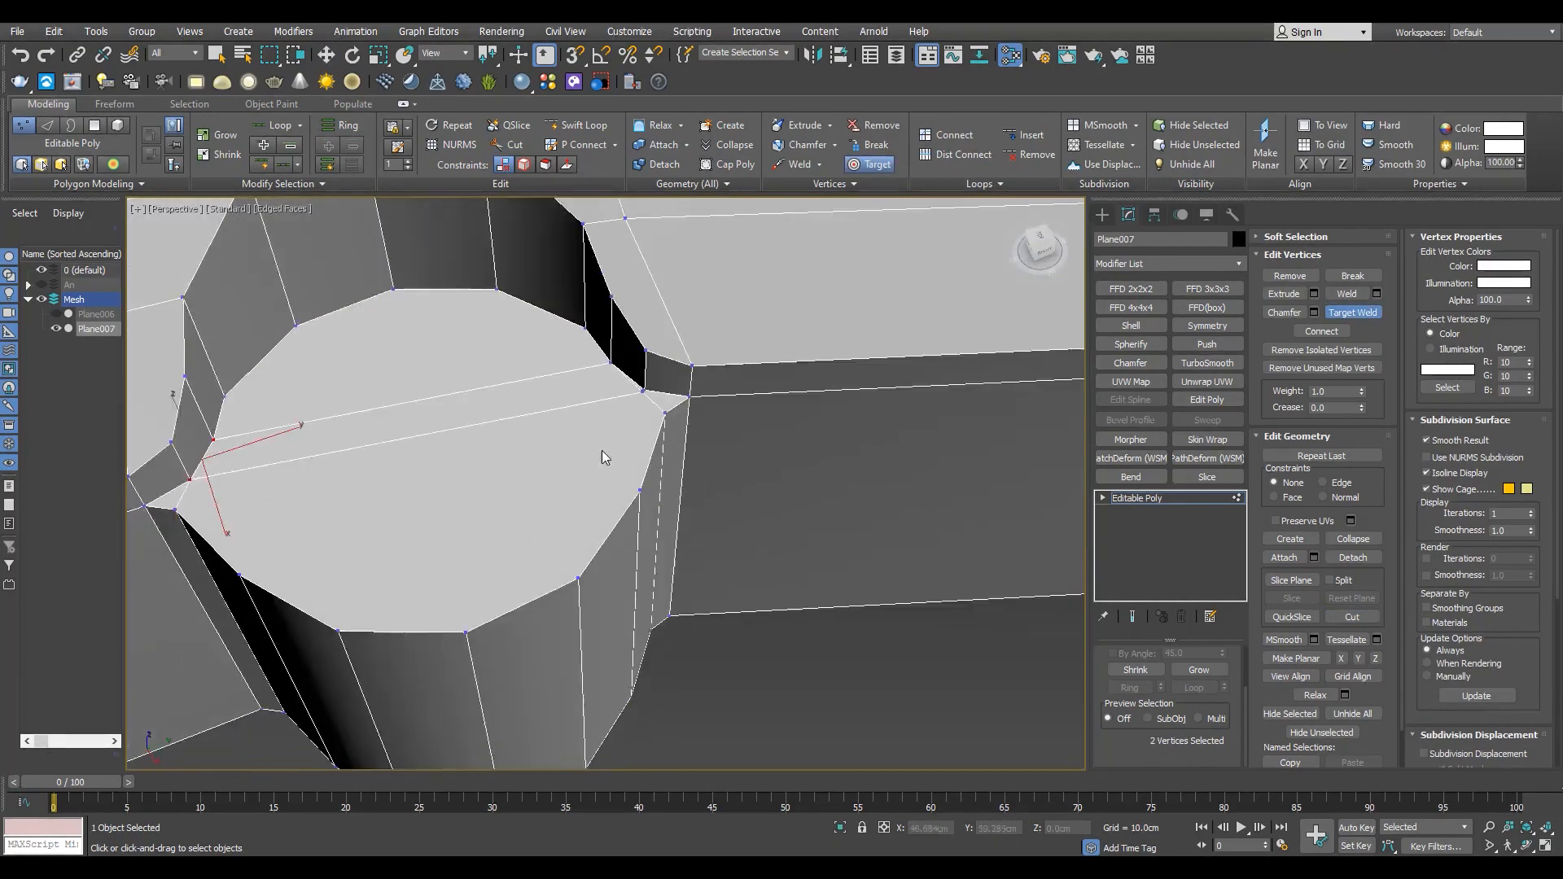
# - Adjust the ends of both cap cross edges beside the longer hull wall in top view to smooth the curve
pyautogui.scroll(5, 681, 423)
pyautogui.scroll(-5, 691, 442)
pyautogui.scroll(1, 600, 487)
pyautogui.keyDown('alt'); pyautogui.moveTo(599, 486); pyautogui.dragTo(505, 530, button='middle'); pyautogui.keyUp('alt')
pyautogui.press('w')
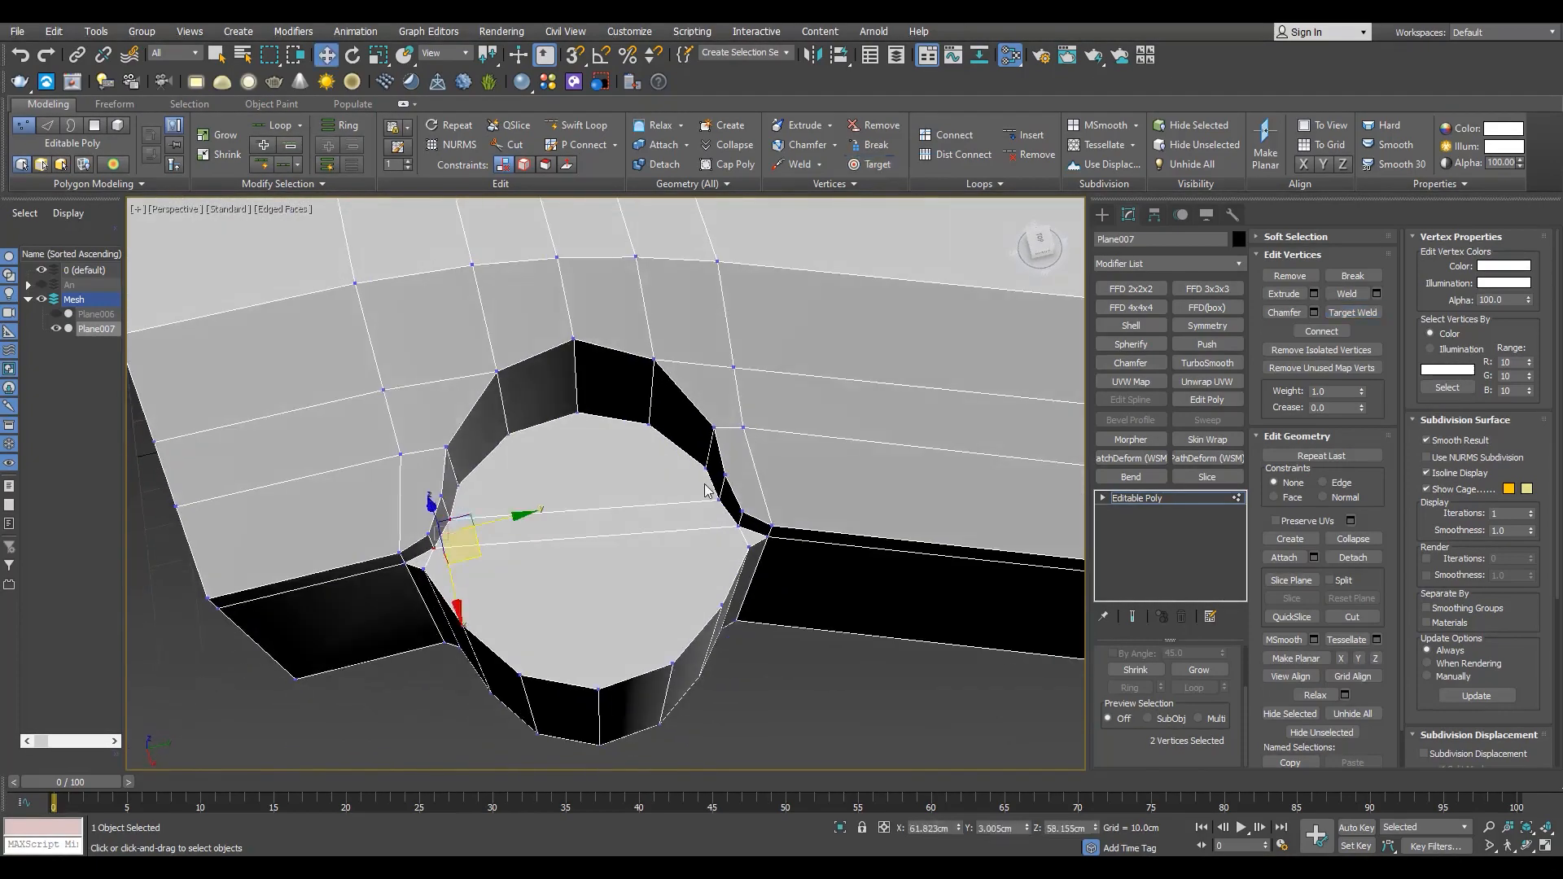
pyautogui.hotkey('alt', 'w')
pyautogui.click(456, 391)
pyautogui.hotkey('alt', 'w')
pyautogui.scroll(-3, 424, 531)
pyautogui.scroll(5, 481, 285)
pyautogui.moveTo(493, 326)
pyautogui.mouseDown()
pyautogui.moveTo(462, 279)
pyautogui.moveTo(491, 304)
pyautogui.mouseUp()
pyautogui.scroll(3, 486, 281)
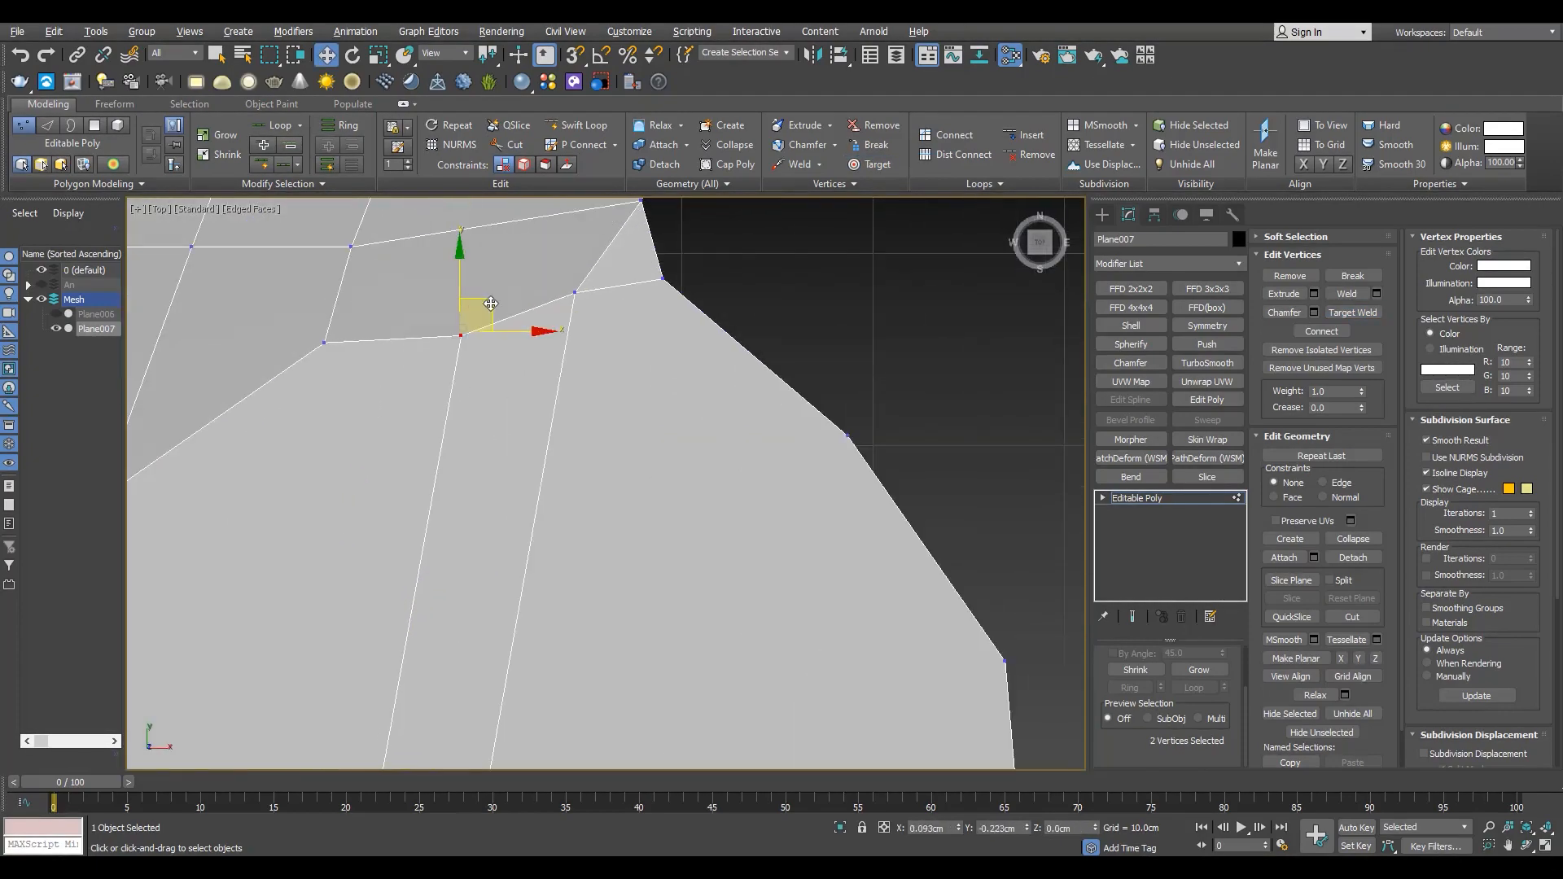
pyautogui.moveTo(609, 270); pyautogui.dragTo(615, 277)
# - Adjust the ends of the cap cross edges and the corner vertex beside the shorter hull wall in top view
pyautogui.scroll(-5, 615, 278)
pyautogui.scroll(5, 485, 676)
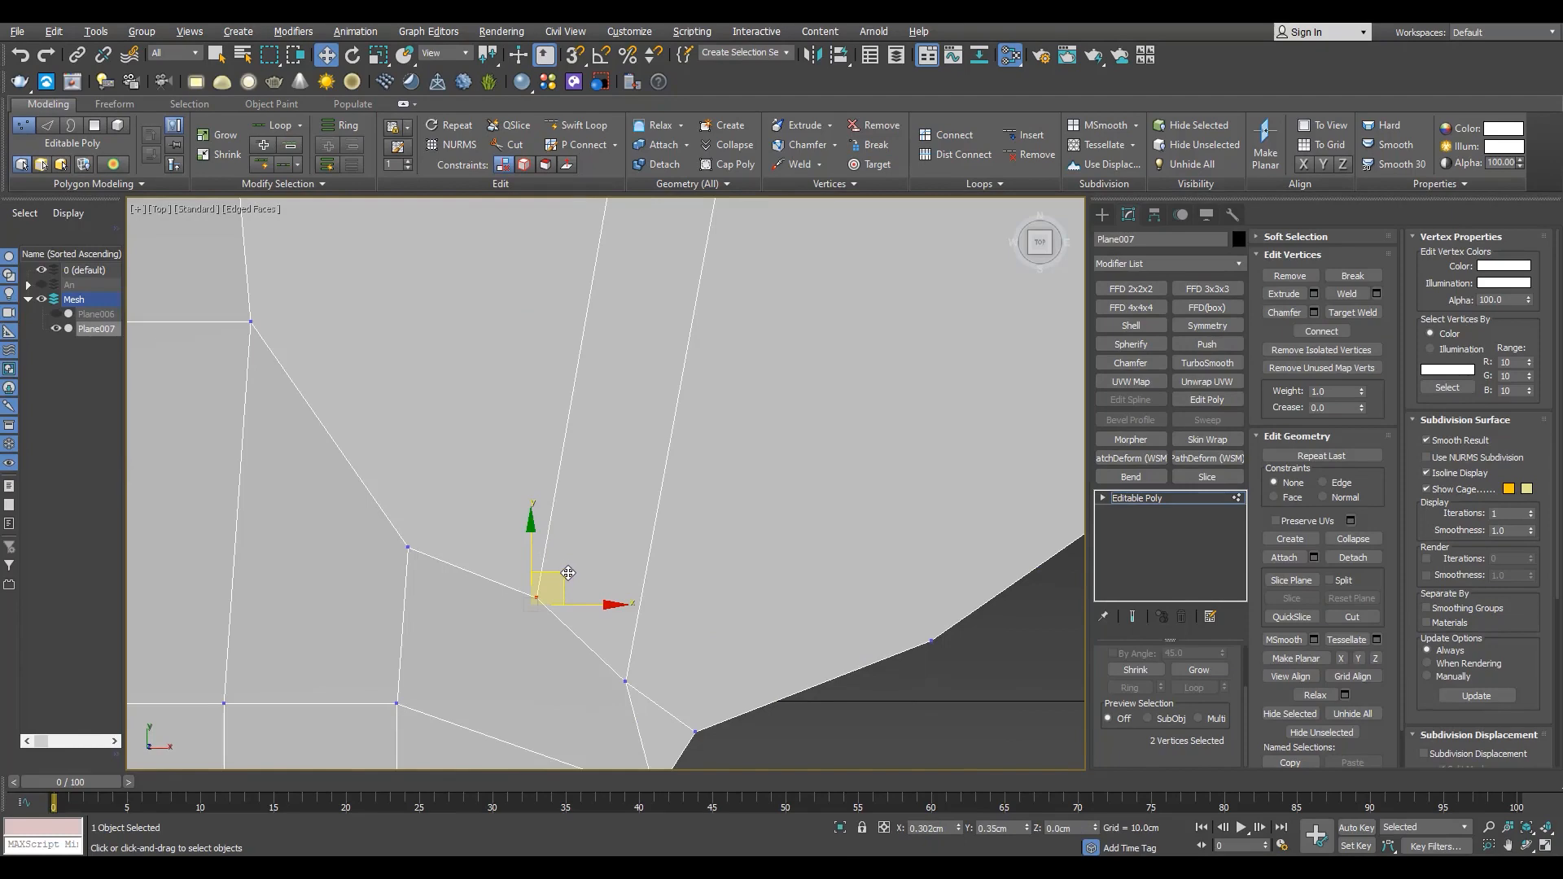
pyautogui.moveTo(664, 647); pyautogui.dragTo(665, 645)
pyautogui.moveTo(668, 652); pyautogui.dragTo(591, 522, button='middle')
pyautogui.moveTo(633, 623); pyautogui.dragTo(605, 581)
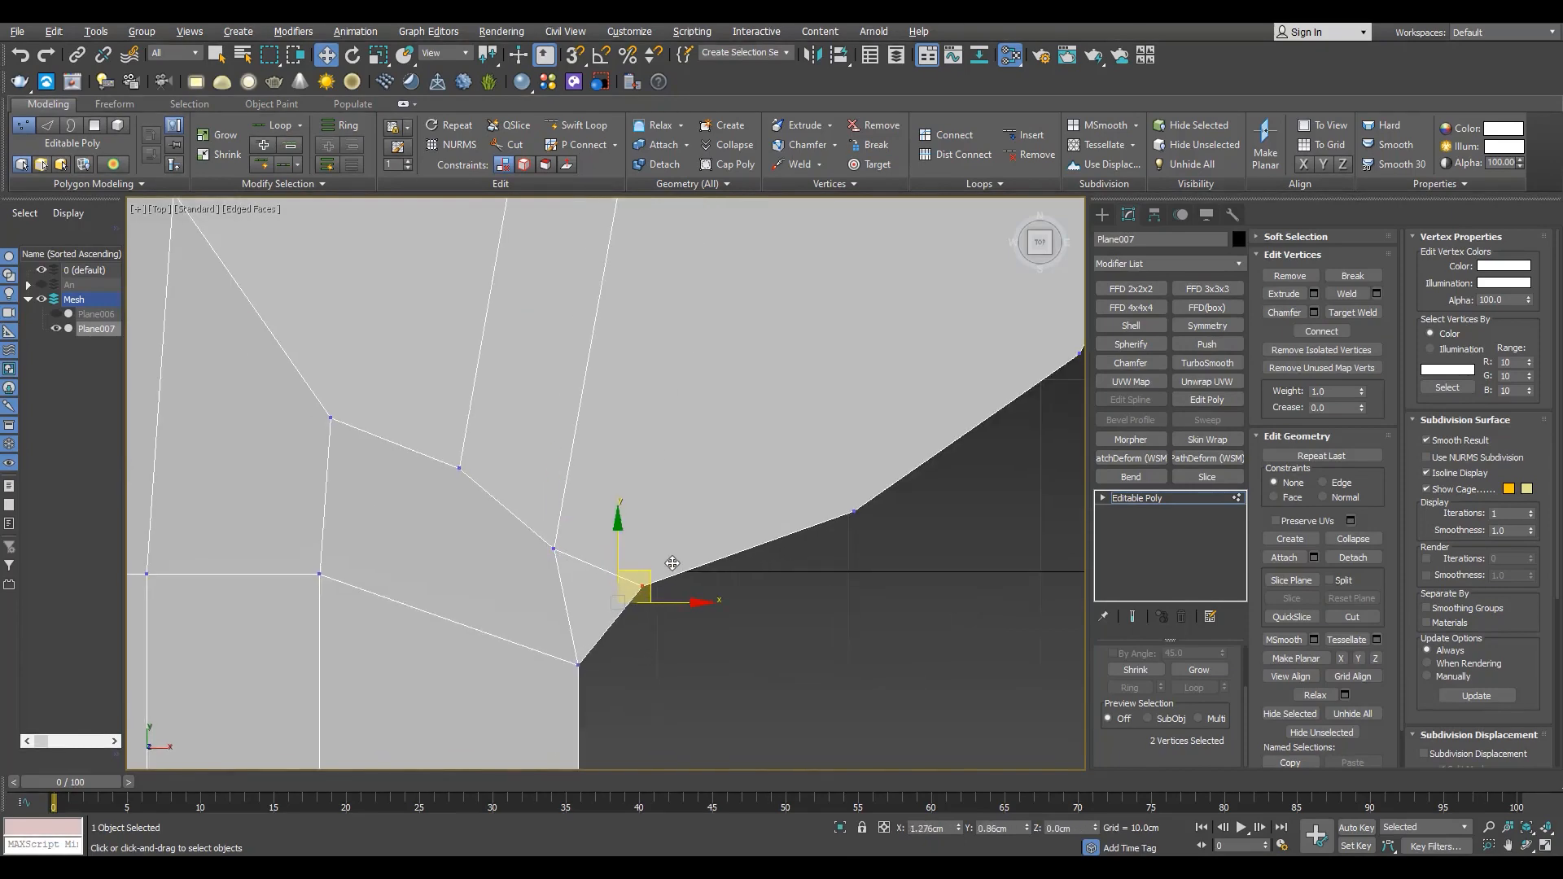
# - Reposition the junction corner and the neighbouring cross-edge end beside the longer hull wall to round the curve
pyautogui.scroll(-5, 651, 547)
pyautogui.scroll(5, 704, 372)
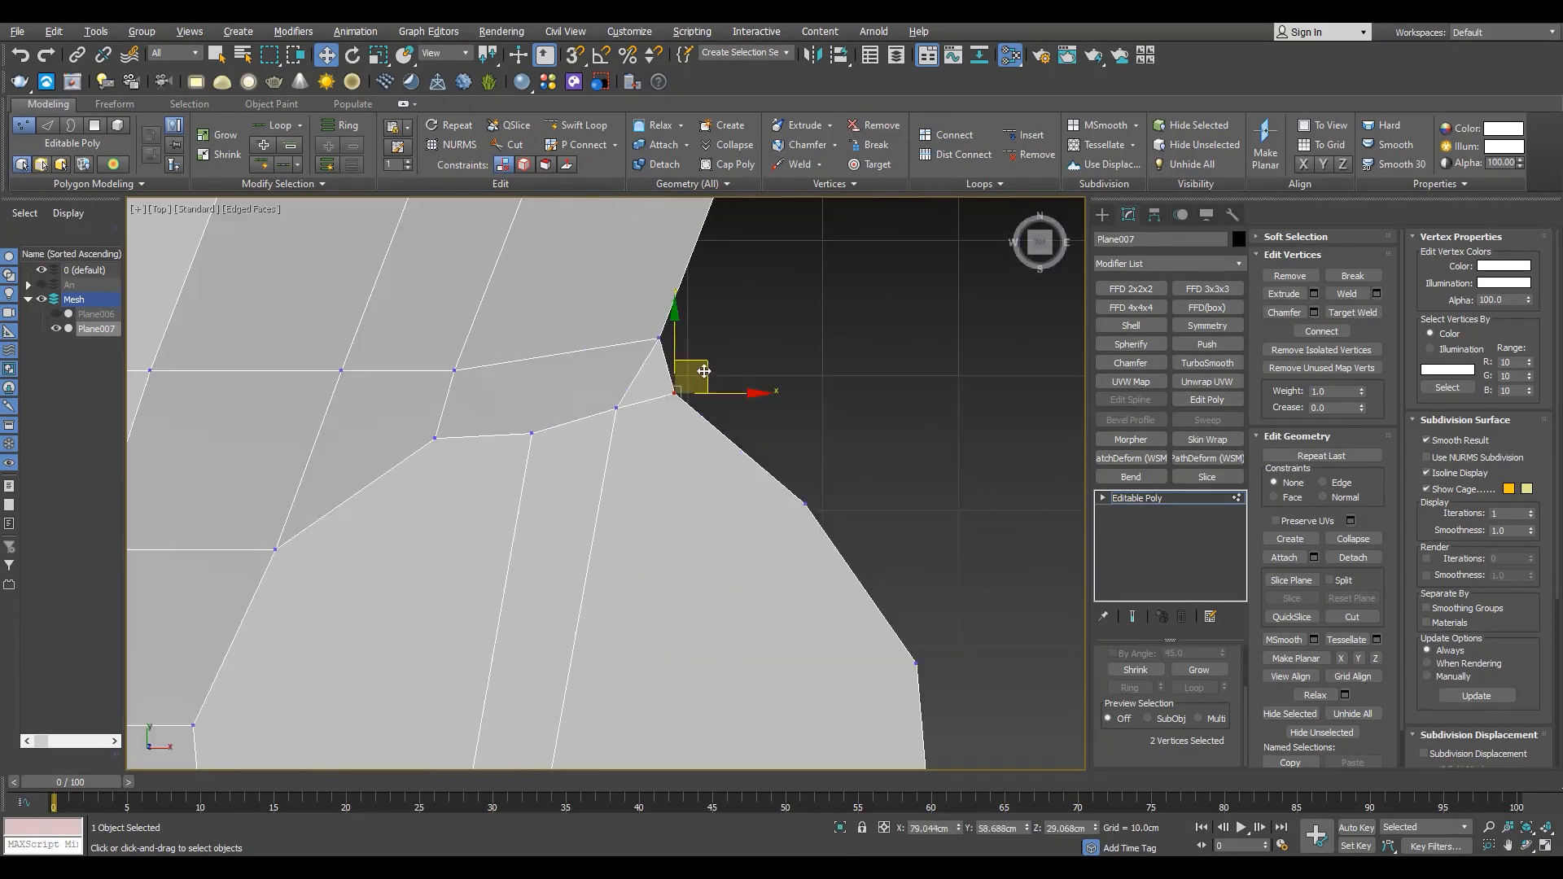
pyautogui.scroll(-5, 696, 369)
pyautogui.hotkey('alt', 'w')
pyautogui.middleClick(814, 611)
pyautogui.hotkey('alt', 'w')
pyautogui.hotkey('alt', 'w')
pyautogui.middleClick(504, 366)
pyautogui.hotkey('alt', 'w')
pyautogui.scroll(5, 664, 371)
pyautogui.moveTo(690, 482); pyautogui.dragTo(723, 443)
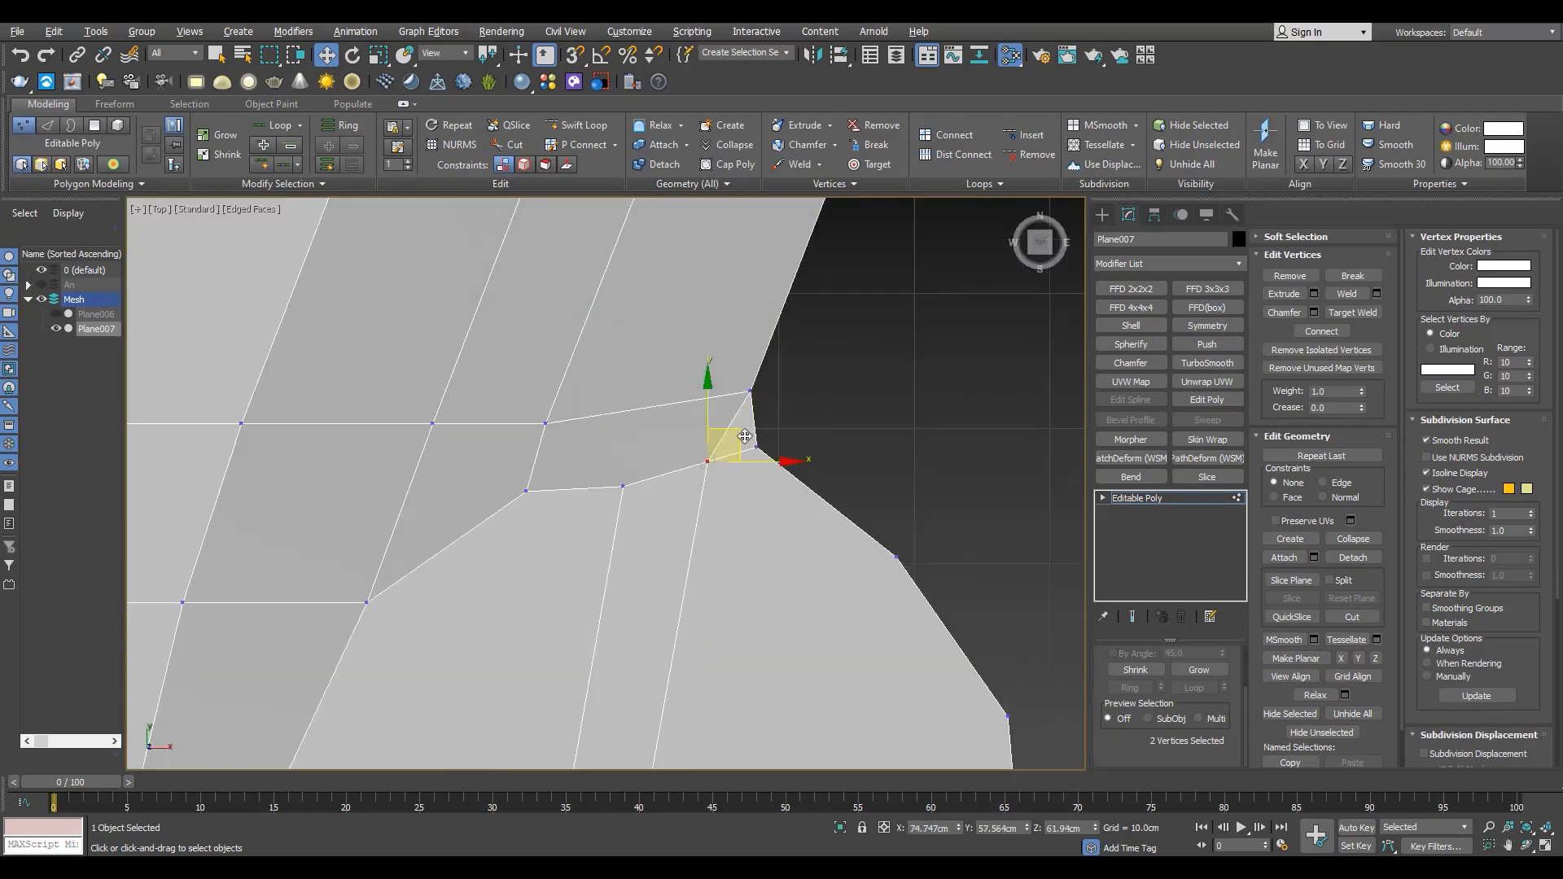
# - Refine the cap's cross-edge vertices beside the shorter hull wall once more in top view
pyautogui.scroll(-5, 638, 558)
pyautogui.scroll(5, 635, 692)
pyautogui.moveTo(484, 499); pyautogui.dragTo(513, 479)
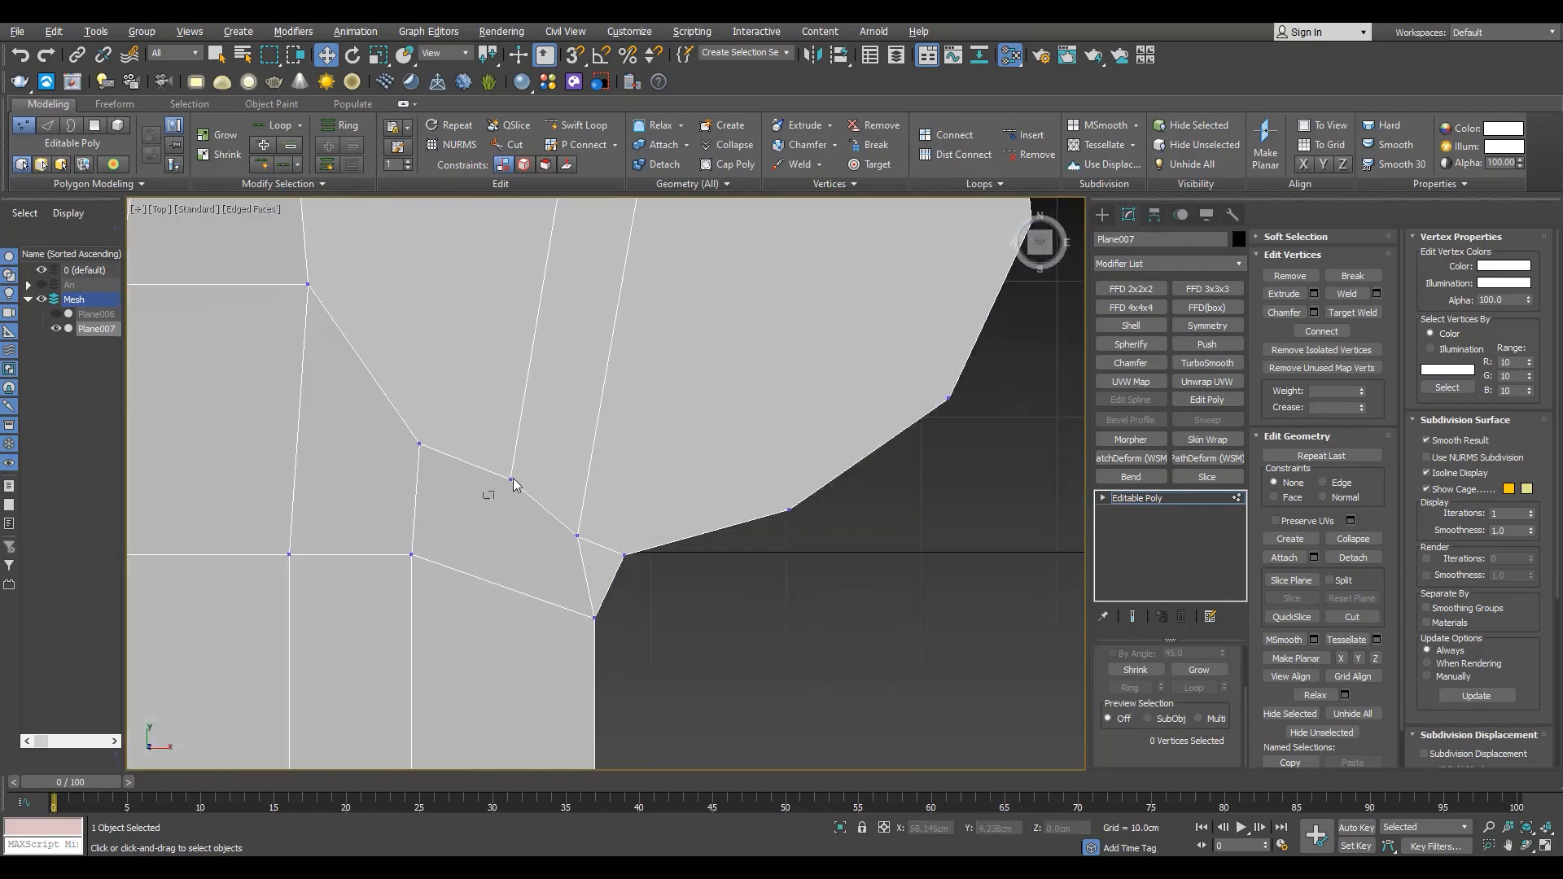
# - Remove the two edges crossing the cylinder's top cap so that it becomes a single polygon
pyautogui.hotkey('alt', 'w')
pyautogui.middleClick(796, 649)
pyautogui.hotkey('alt', 'w')
pyautogui.keyDown('alt'); pyautogui.moveTo(795, 649); pyautogui.dragTo(621, 565, button='middle'); pyautogui.keyUp('alt')
pyautogui.scroll(-3, 771, 541)
pyautogui.press('2')
pyautogui.scroll(5, 595, 449)
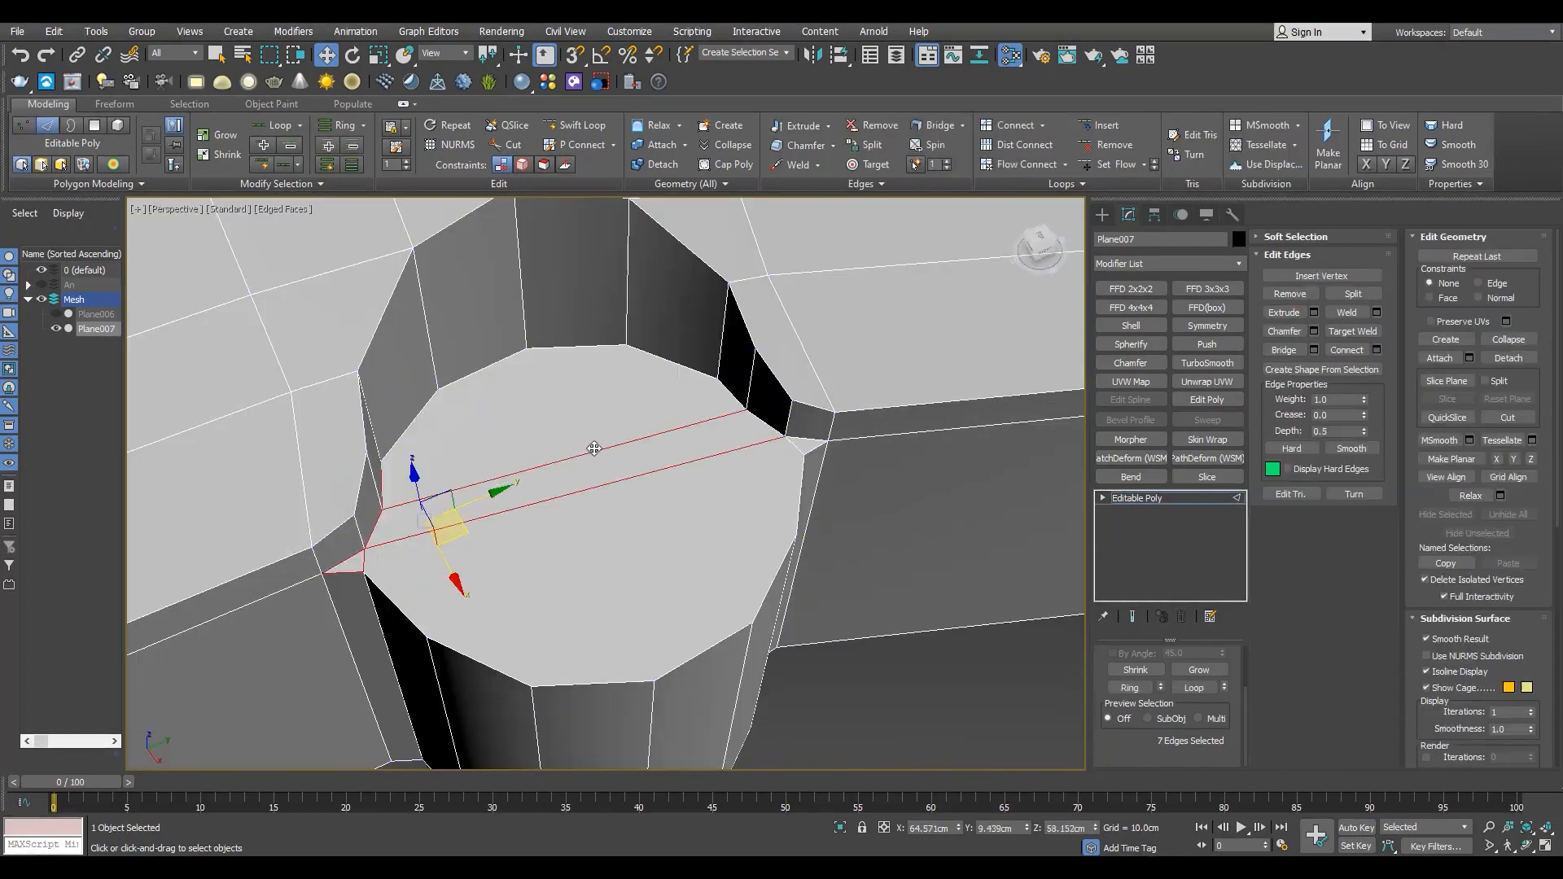
# - Inset the cylinder's top cap polygon with a zero-height Bevel and shape the inner polygon into a regular circle
pyautogui.press('4')
pyautogui.click(617, 482)
pyautogui.hotkey('ctrl', 'shift', 'b')
pyautogui.rightClick(618, 517)
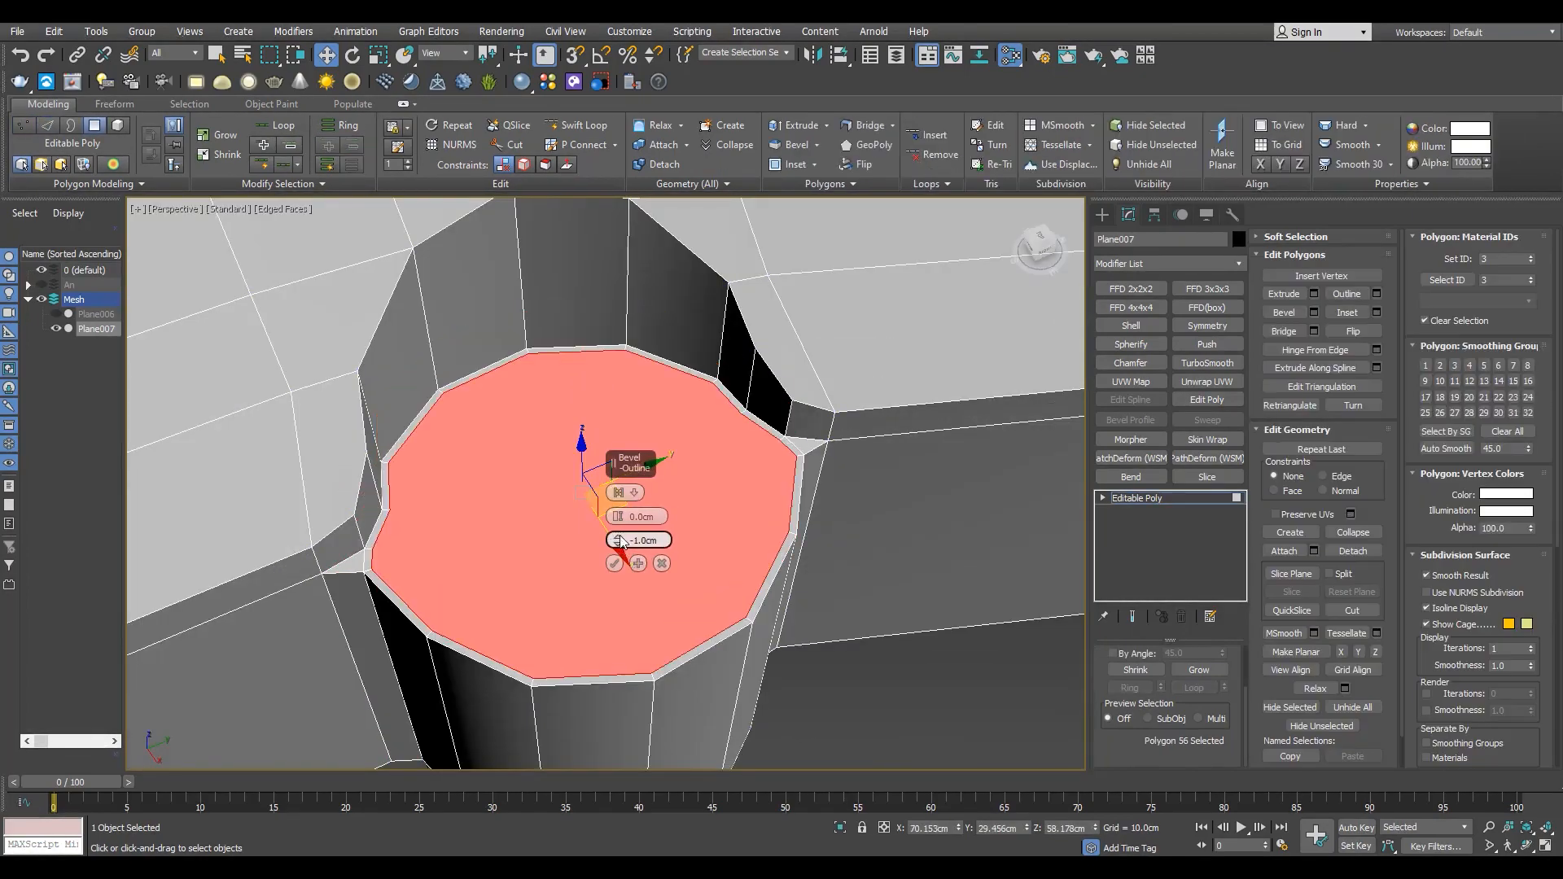
pyautogui.moveTo(618, 541); pyautogui.dragTo(660, 23)
pyautogui.press('r')
pyautogui.scroll(-4, 499, 527)
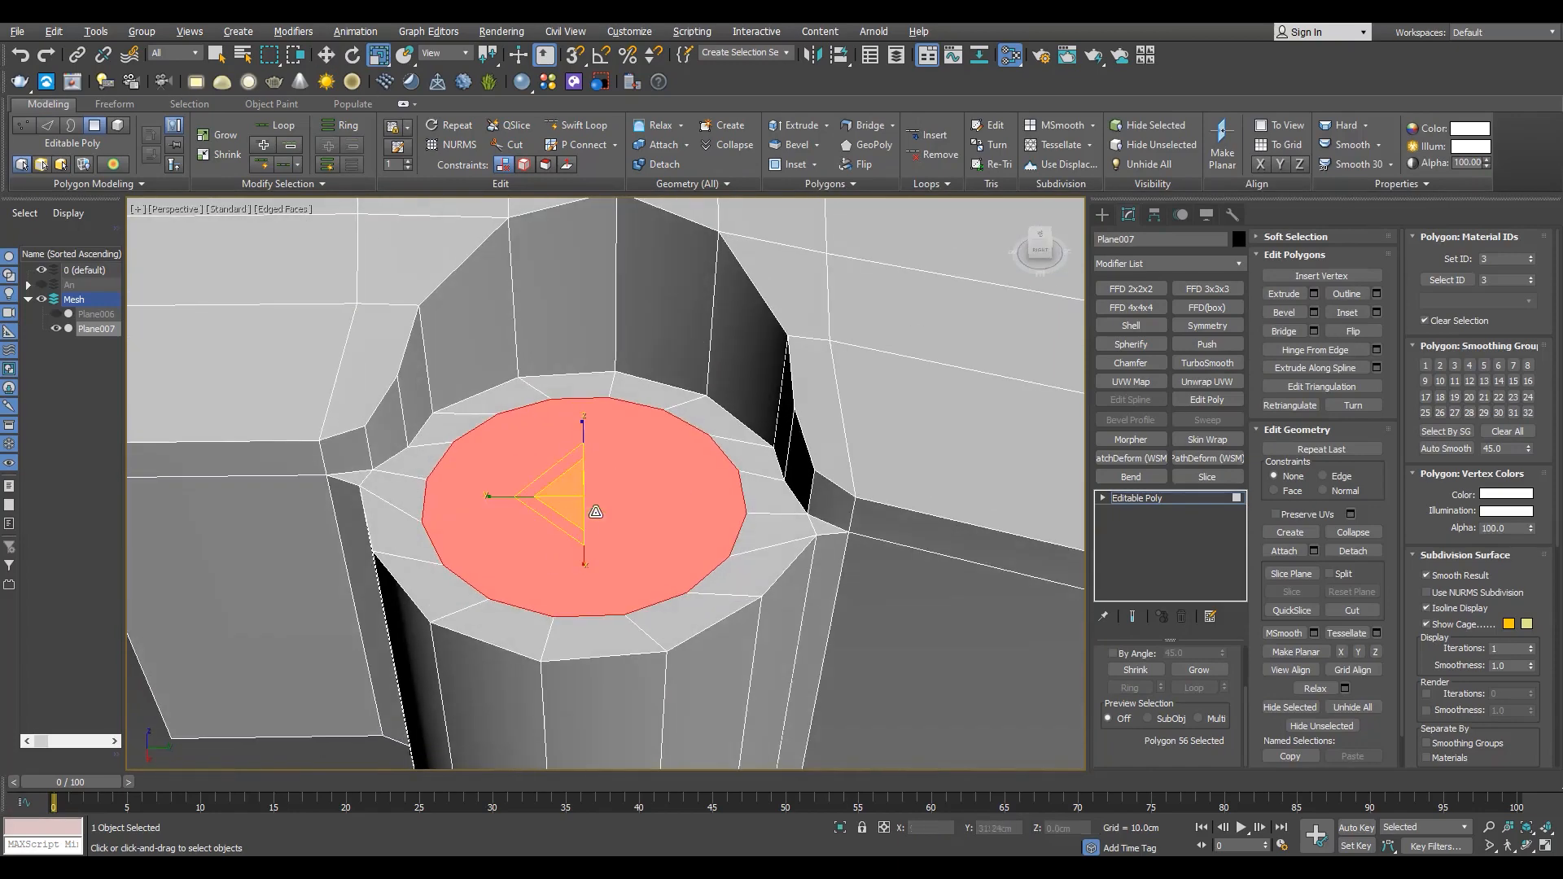
# - Check the cap's flatness in front view and level all its faces, selecting them by a 45-degree angle threshold
pyautogui.press('f')
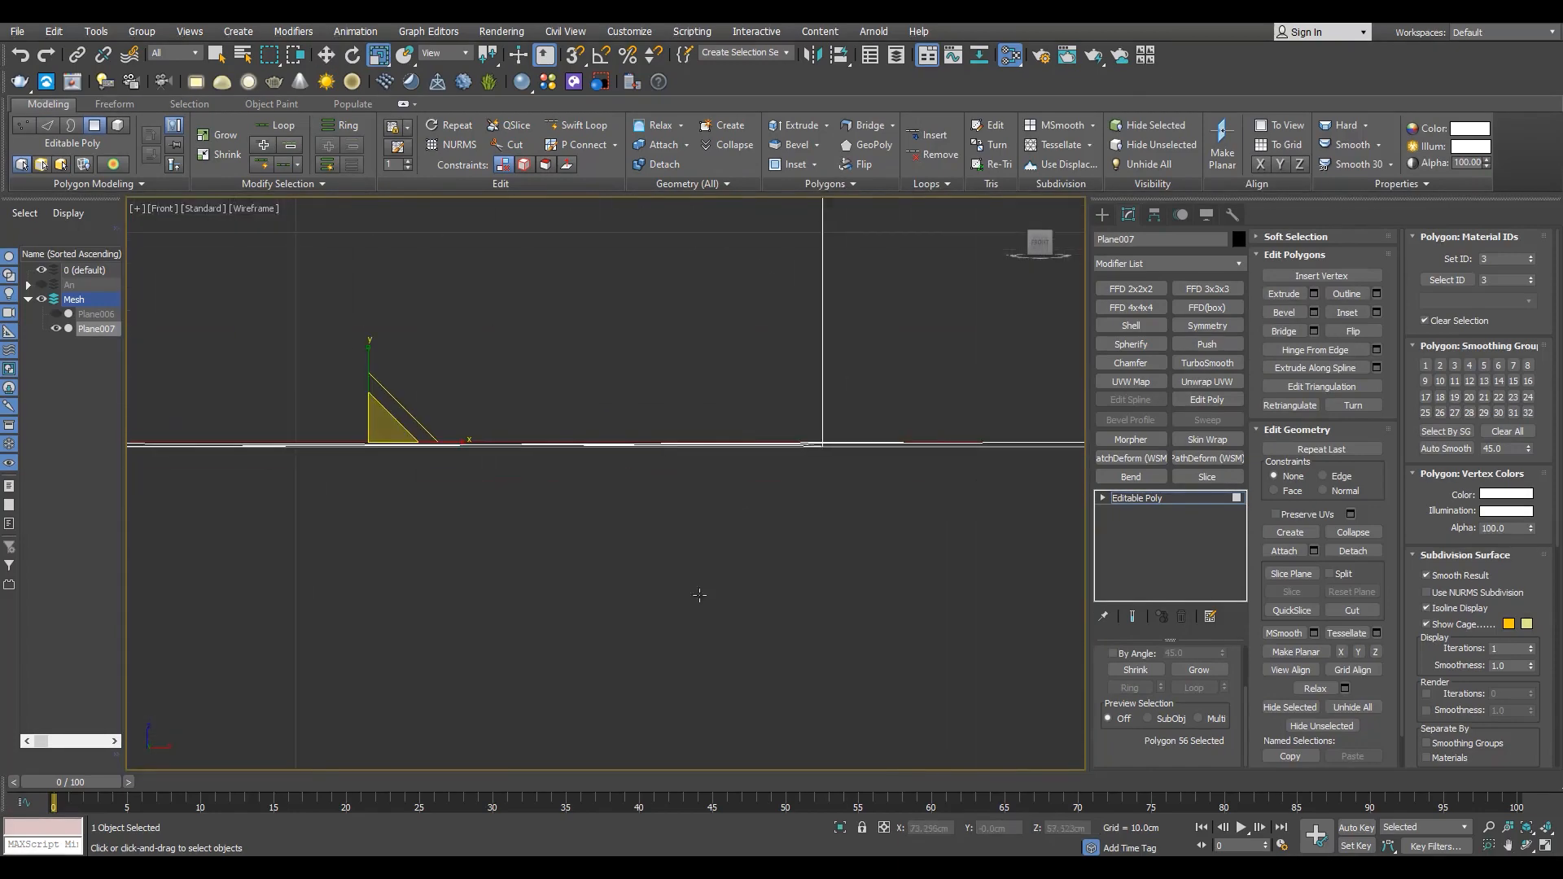
pyautogui.press('p')
pyautogui.keyDown('alt'); pyautogui.moveTo(700, 595); pyautogui.dragTo(717, 505, button='middle'); pyautogui.keyUp('alt')
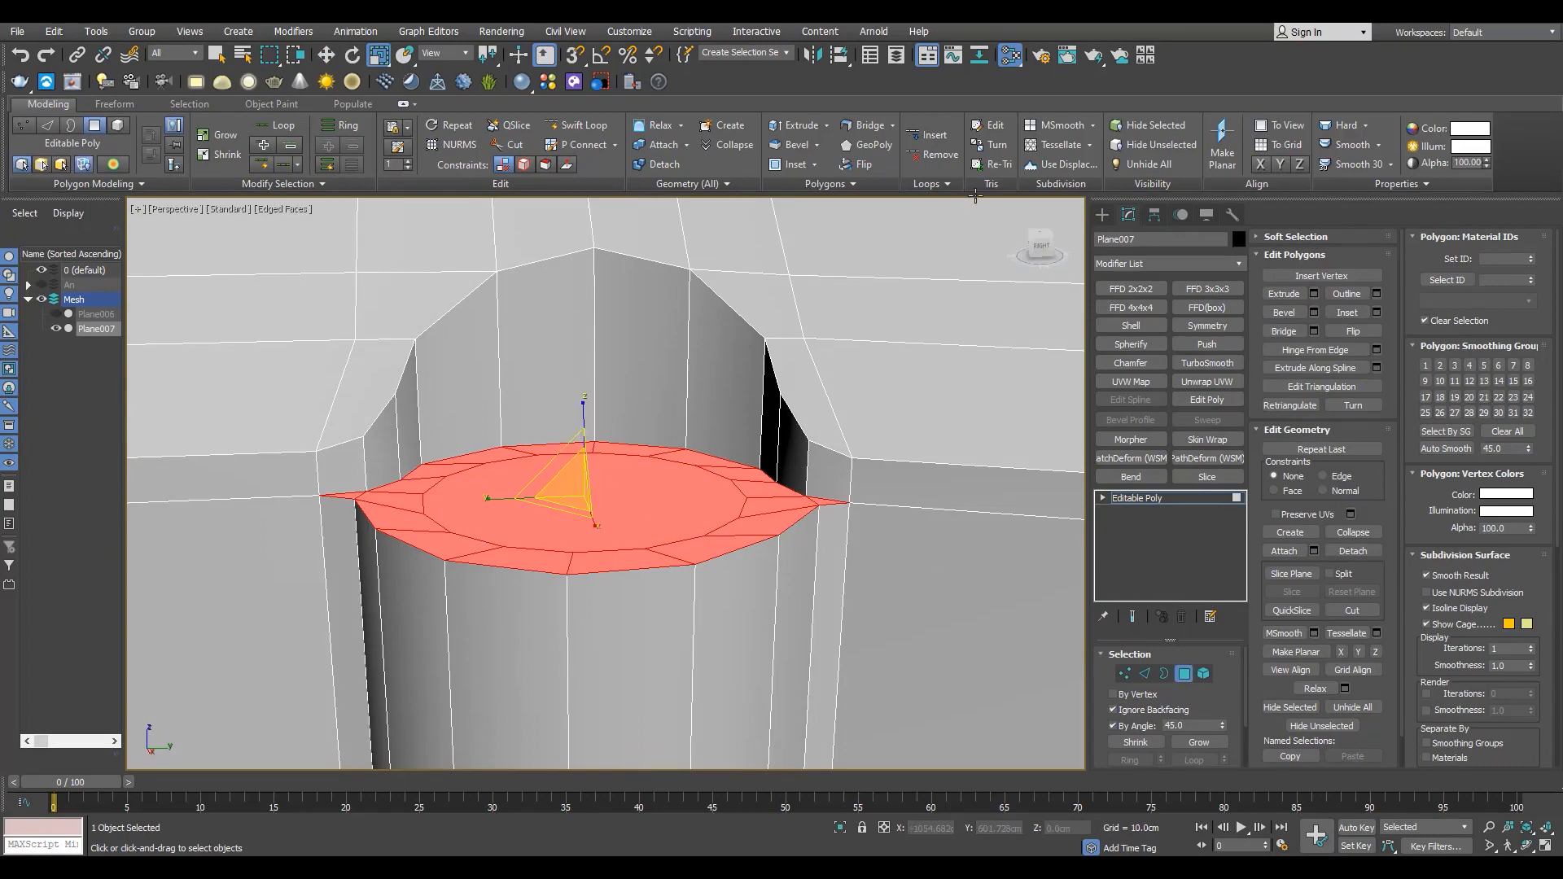
pyautogui.scroll(-3, 703, 536)
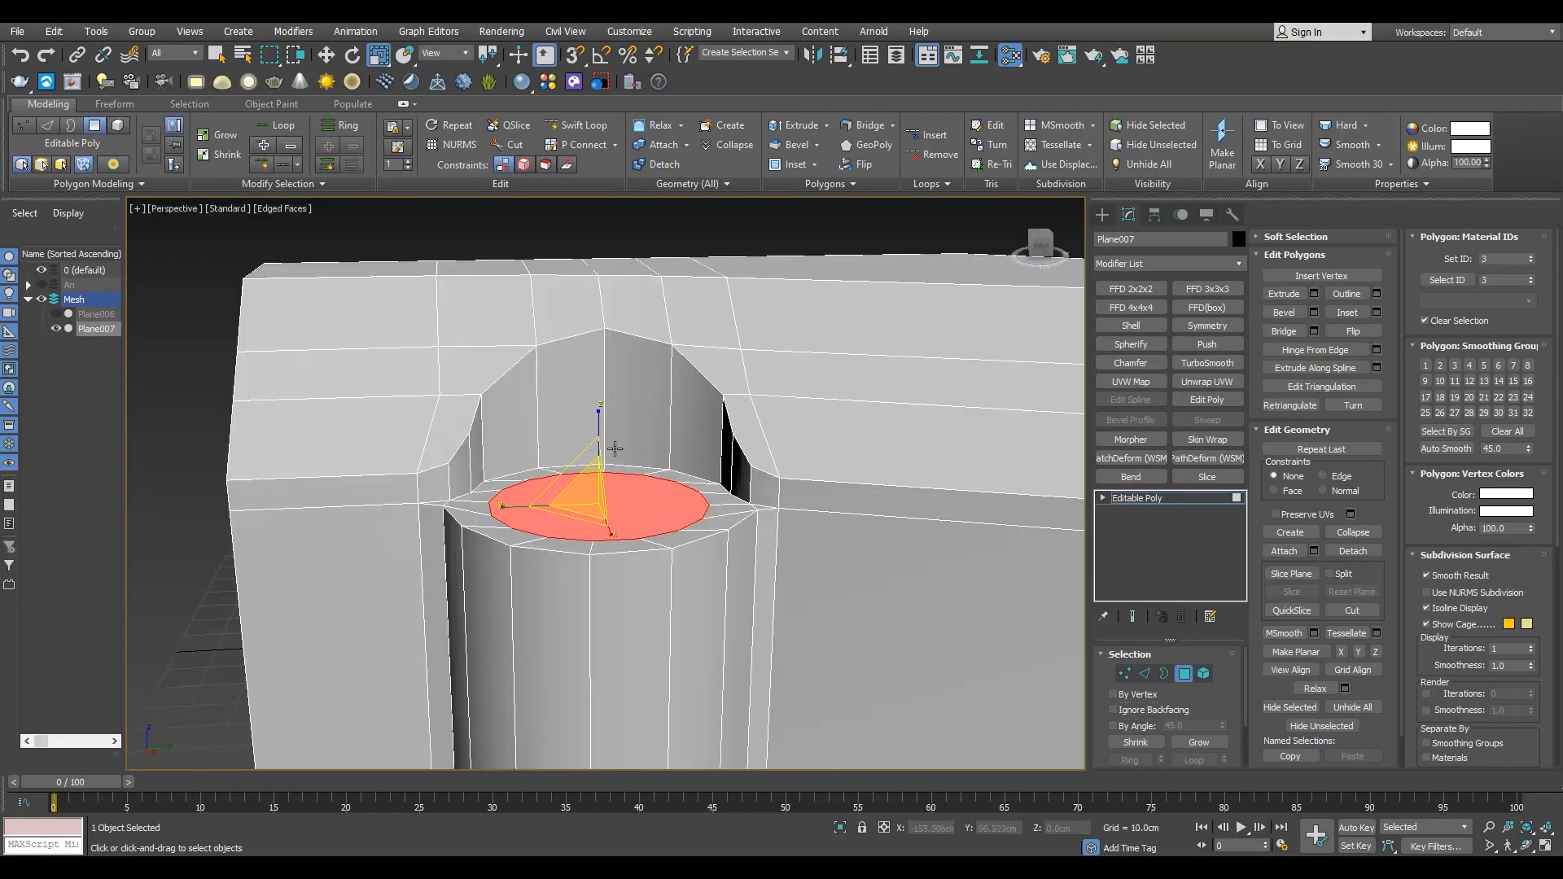
# - Bevel the inner circular cap polygon with 0.0 cm height and outline, and rescale it within the cap's plane
pyautogui.keyDown('alt'); pyautogui.moveTo(619, 338); pyautogui.dragTo(597, 469, button='middle'); pyautogui.keyUp('alt')
pyautogui.scroll(-3, 598, 469)
pyautogui.rightClick(621, 541)
pyautogui.scroll(3, 590, 494)
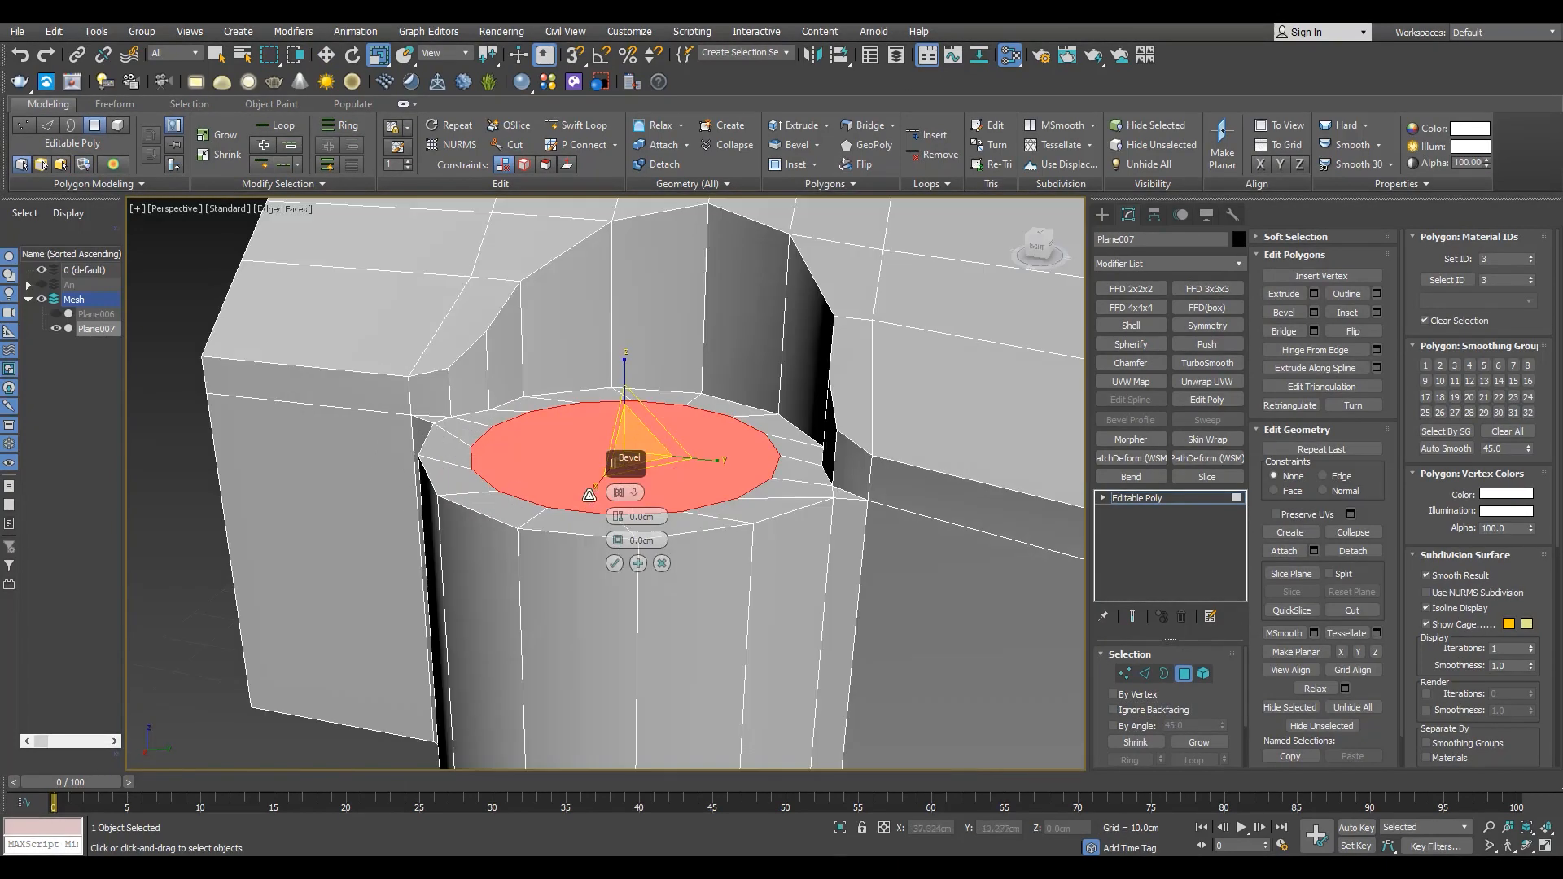
pyautogui.press('w')
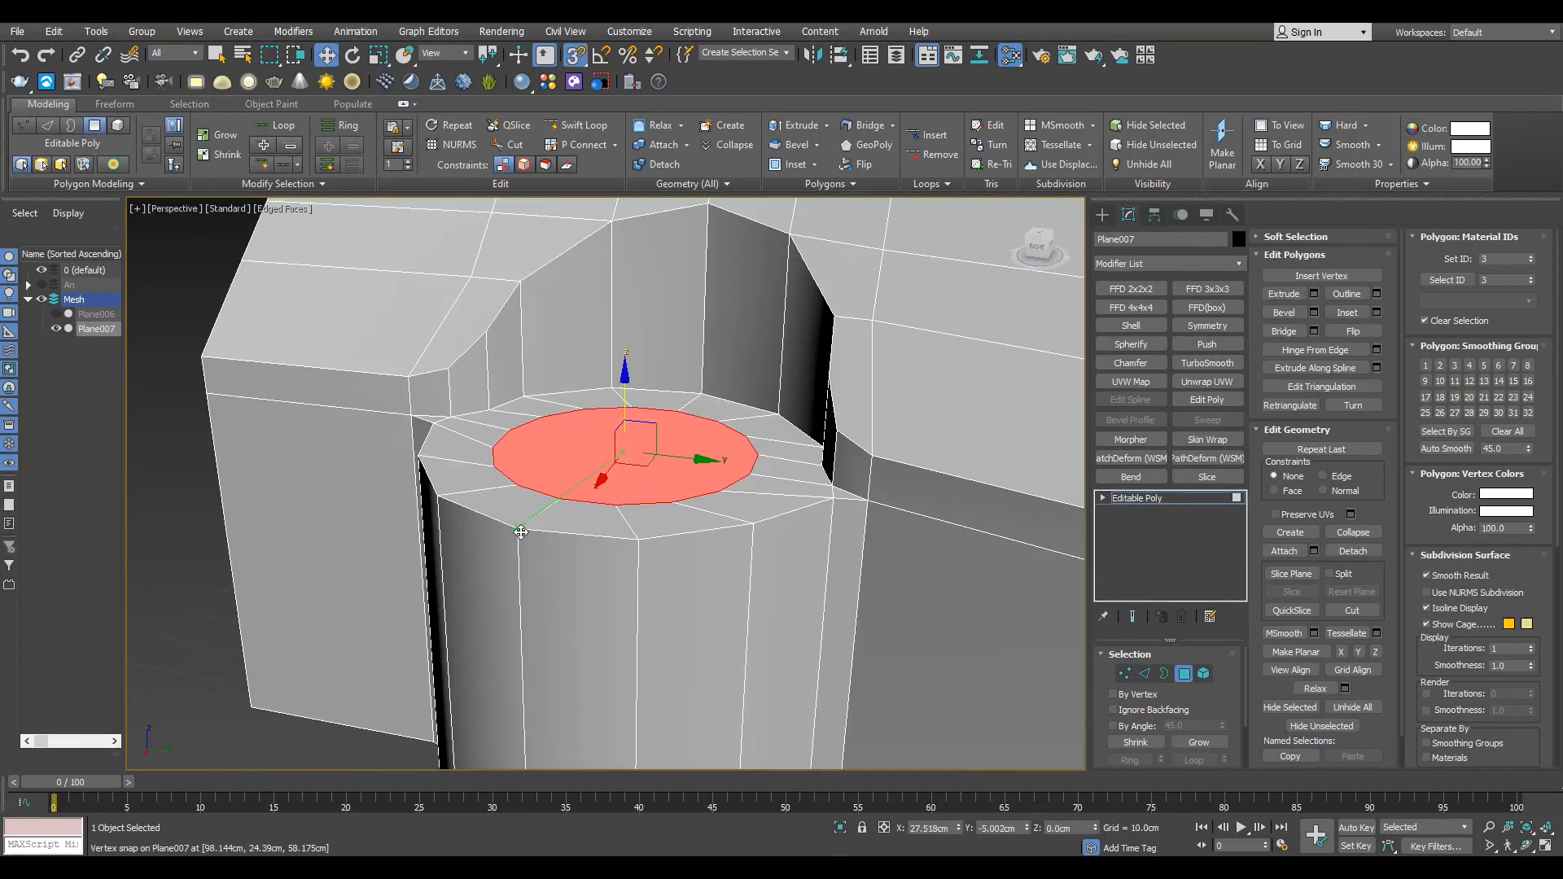
pyautogui.keyDown('alt'); pyautogui.moveTo(640, 451); pyautogui.dragTo(585, 432, button='middle'); pyautogui.keyUp('alt')
pyautogui.moveTo(579, 442)
pyautogui.mouseDown()
pyautogui.moveTo(576, 464)
pyautogui.moveTo(570, 447)
pyautogui.mouseUp()
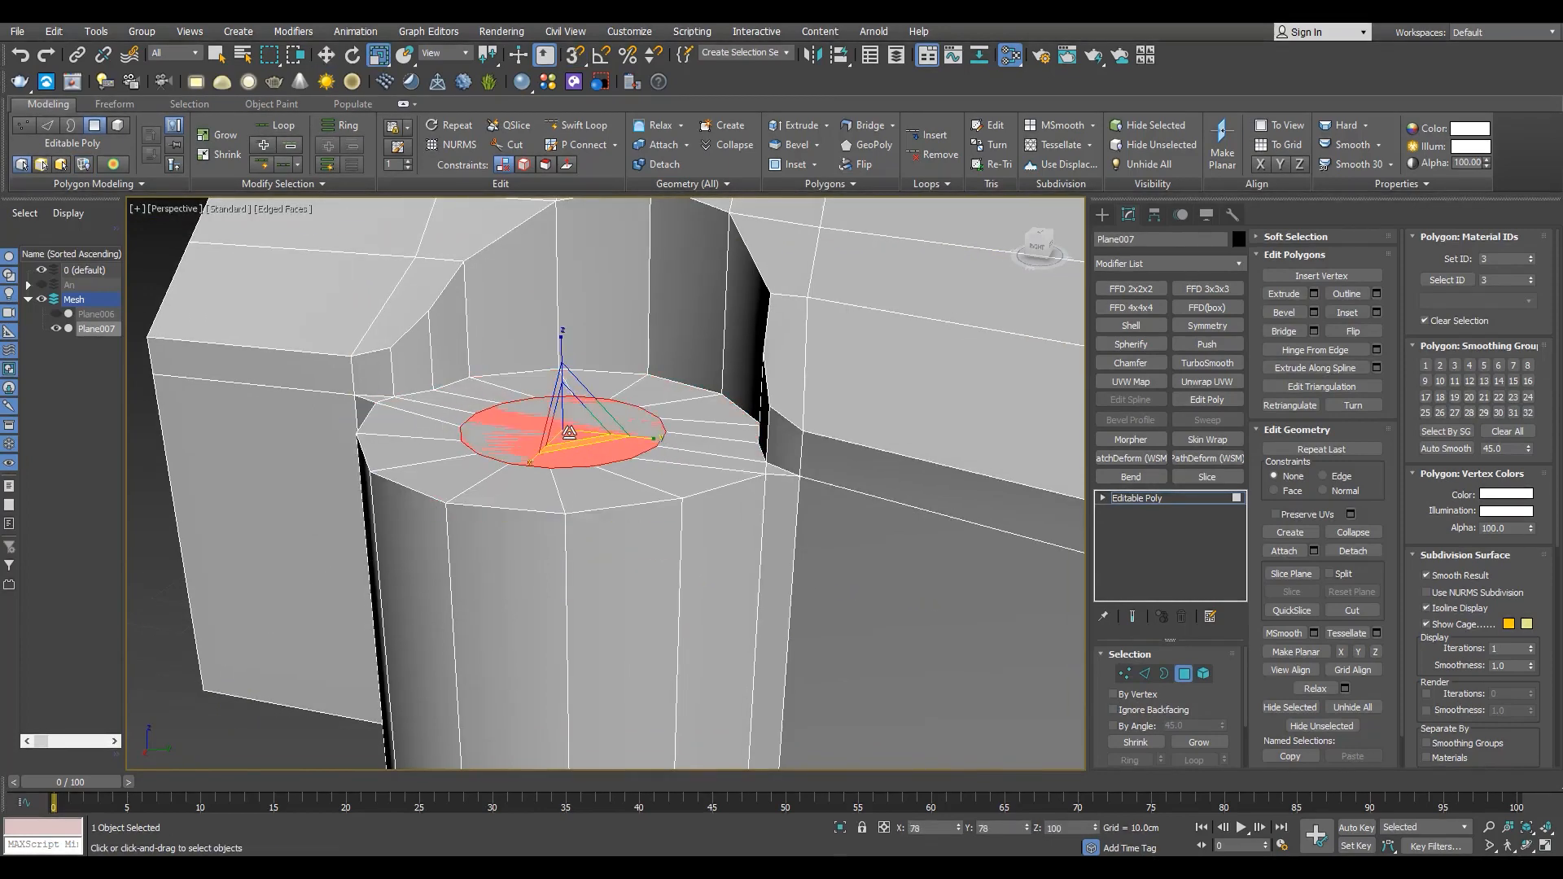
pyautogui.keyDown('alt'); pyautogui.moveTo(576, 439); pyautogui.dragTo(595, 482, button='middle'); pyautogui.keyUp('alt')
pyautogui.moveTo(581, 452); pyautogui.dragTo(583, 433)
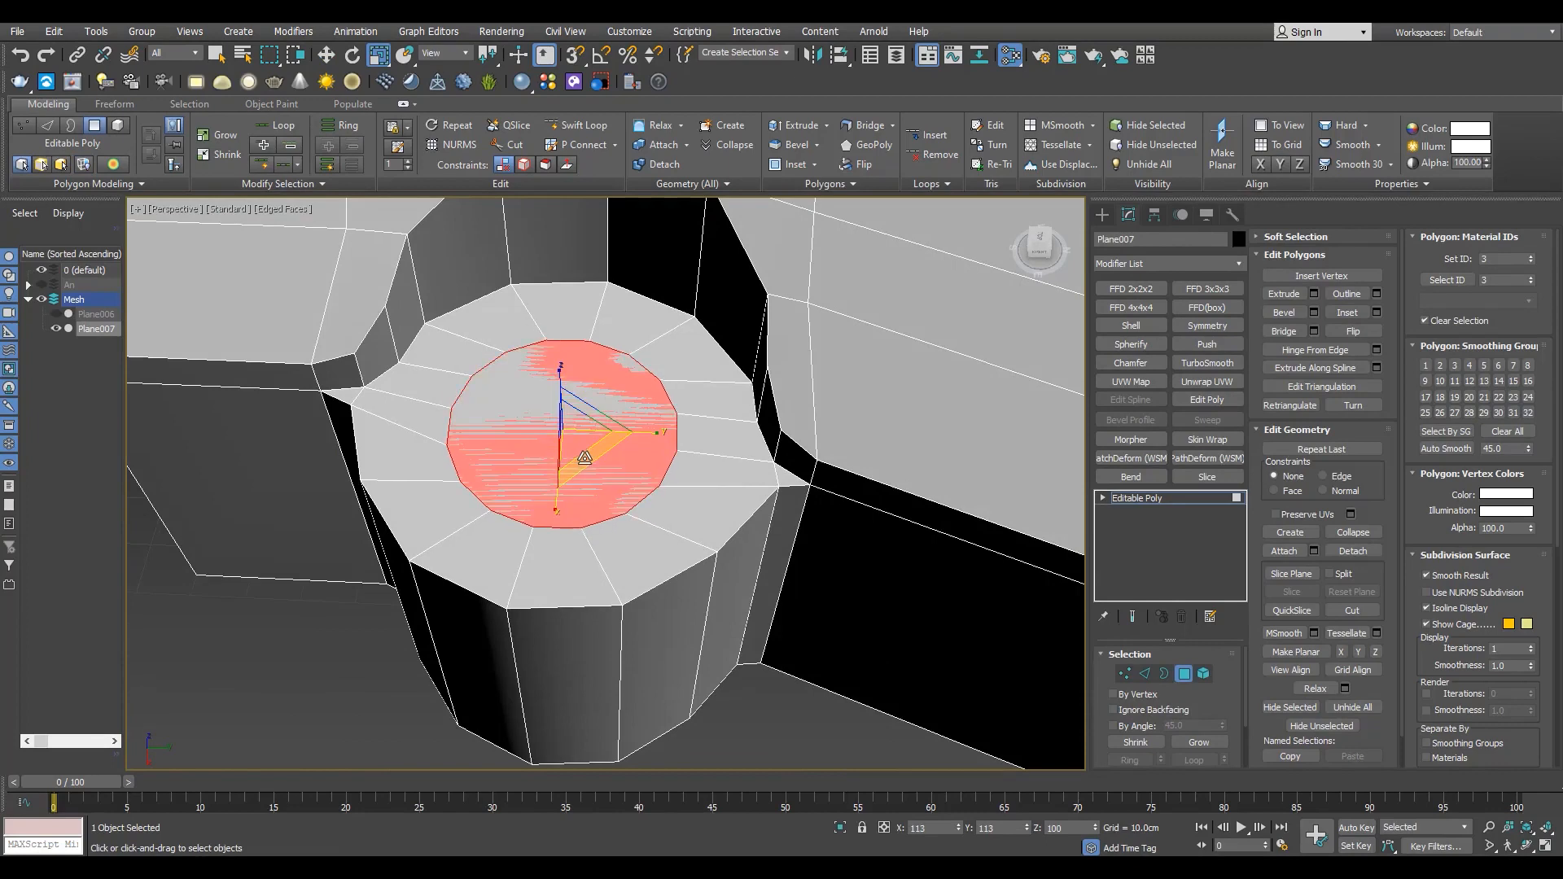
# - Push the circular polygon about 23.4 cm down into the cylinder to form a round hole
pyautogui.scroll(-3, 580, 456)
pyautogui.keyDown('alt'); pyautogui.moveTo(580, 479); pyautogui.dragTo(555, 425, button='middle'); pyautogui.keyUp('alt')
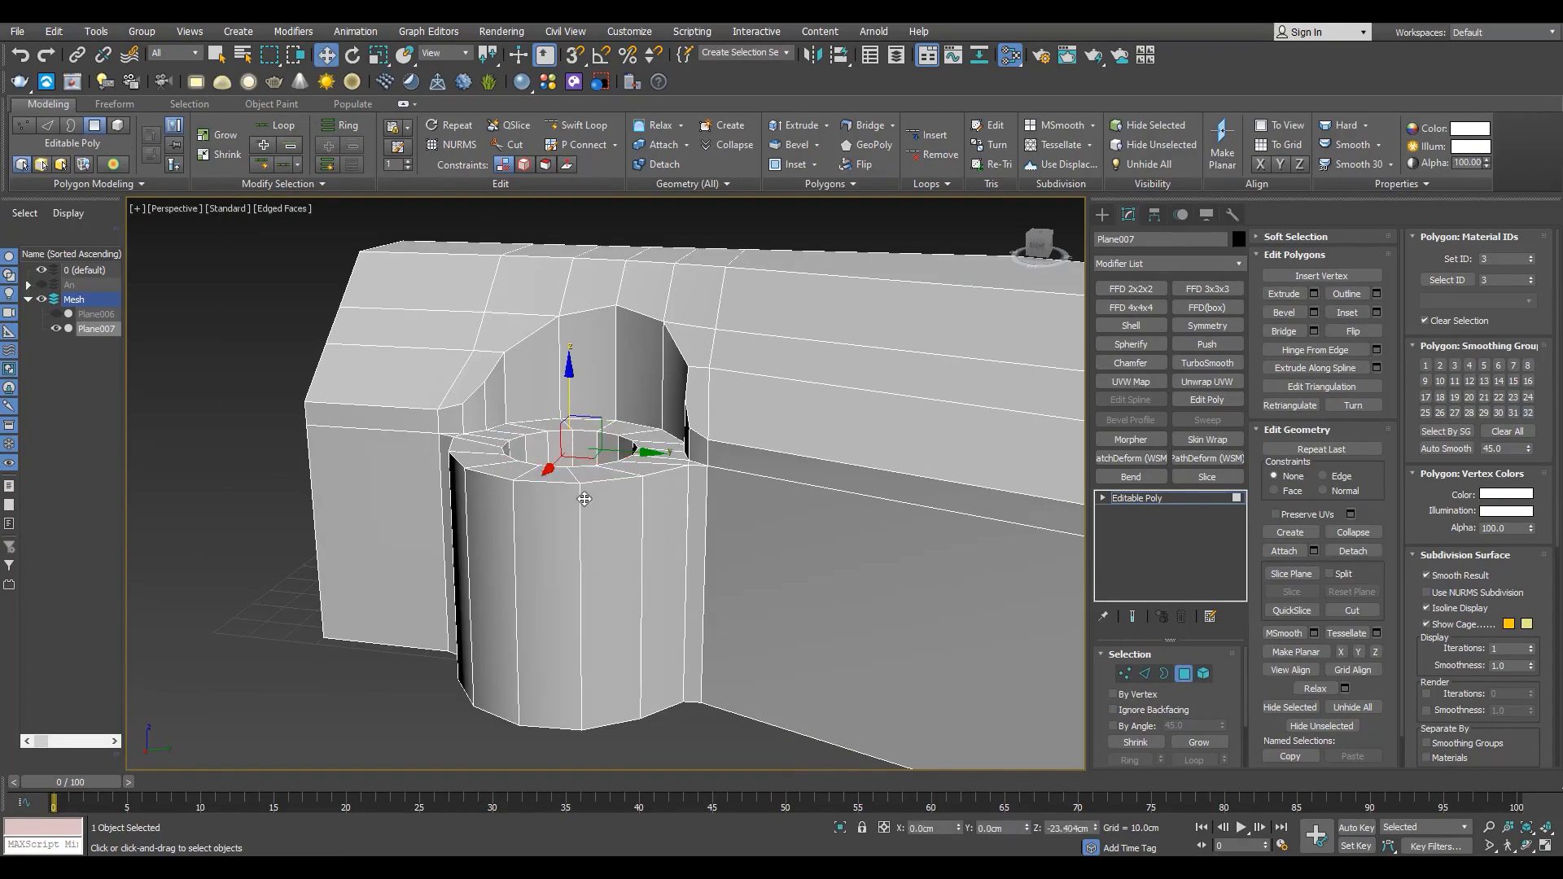
pyautogui.scroll(-5, 586, 518)
pyautogui.keyDown('alt'); pyautogui.moveTo(587, 518); pyautogui.dragTo(652, 554, button='middle'); pyautogui.keyUp('alt')
# - Add a Symmetry modifier mirrored across X to complete the other half of the hull body
pyautogui.click(1137, 498)
pyautogui.moveTo(586, 424)
pyautogui.keyDown('alt'); pyautogui.mouseDown(button='middle')
pyautogui.moveTo(648, 456)
pyautogui.moveTo(610, 421)
pyautogui.mouseUp(button='middle'); pyautogui.keyUp('alt')
pyautogui.press('2')
pyautogui.scroll(5, 684, 408)
pyautogui.click(1206, 325)
pyautogui.click(814, 580)
pyautogui.press('F4')
pyautogui.scroll(5, 688, 503)
pyautogui.scroll(-5, 687, 504)
pyautogui.keyDown('alt'); pyautogui.moveTo(667, 467); pyautogui.dragTo(607, 477, button='middle'); pyautogui.keyUp('alt')
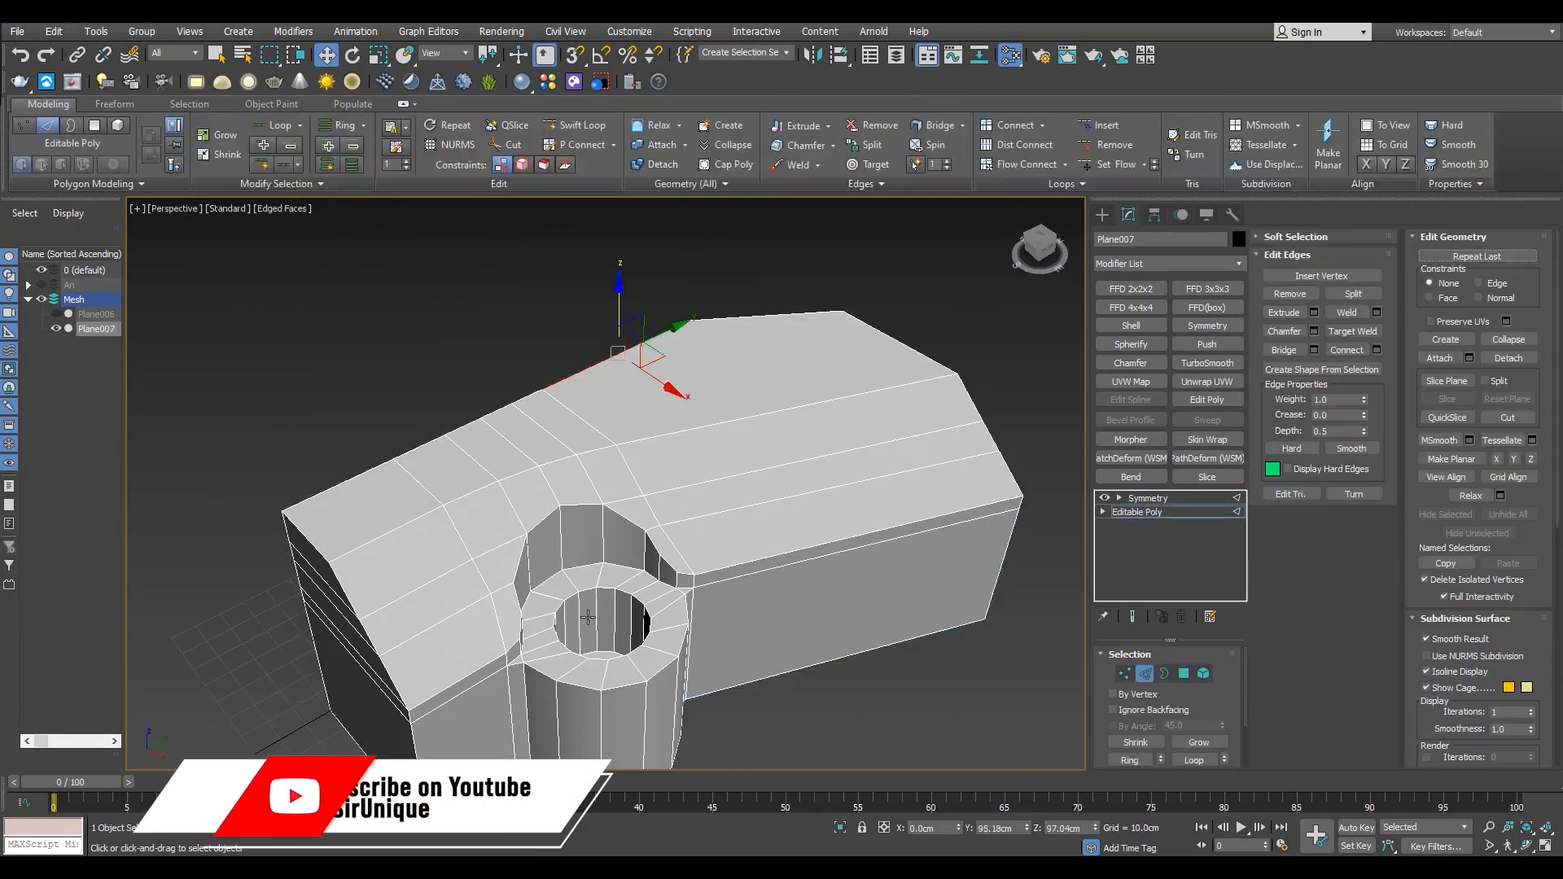
# - Draw a circle of about 19.8 cm radius in top view, centred on the body's centre line between the cylinders
pyautogui.hotkey('alt', 'w')
pyautogui.hotkey('alt', 'w')
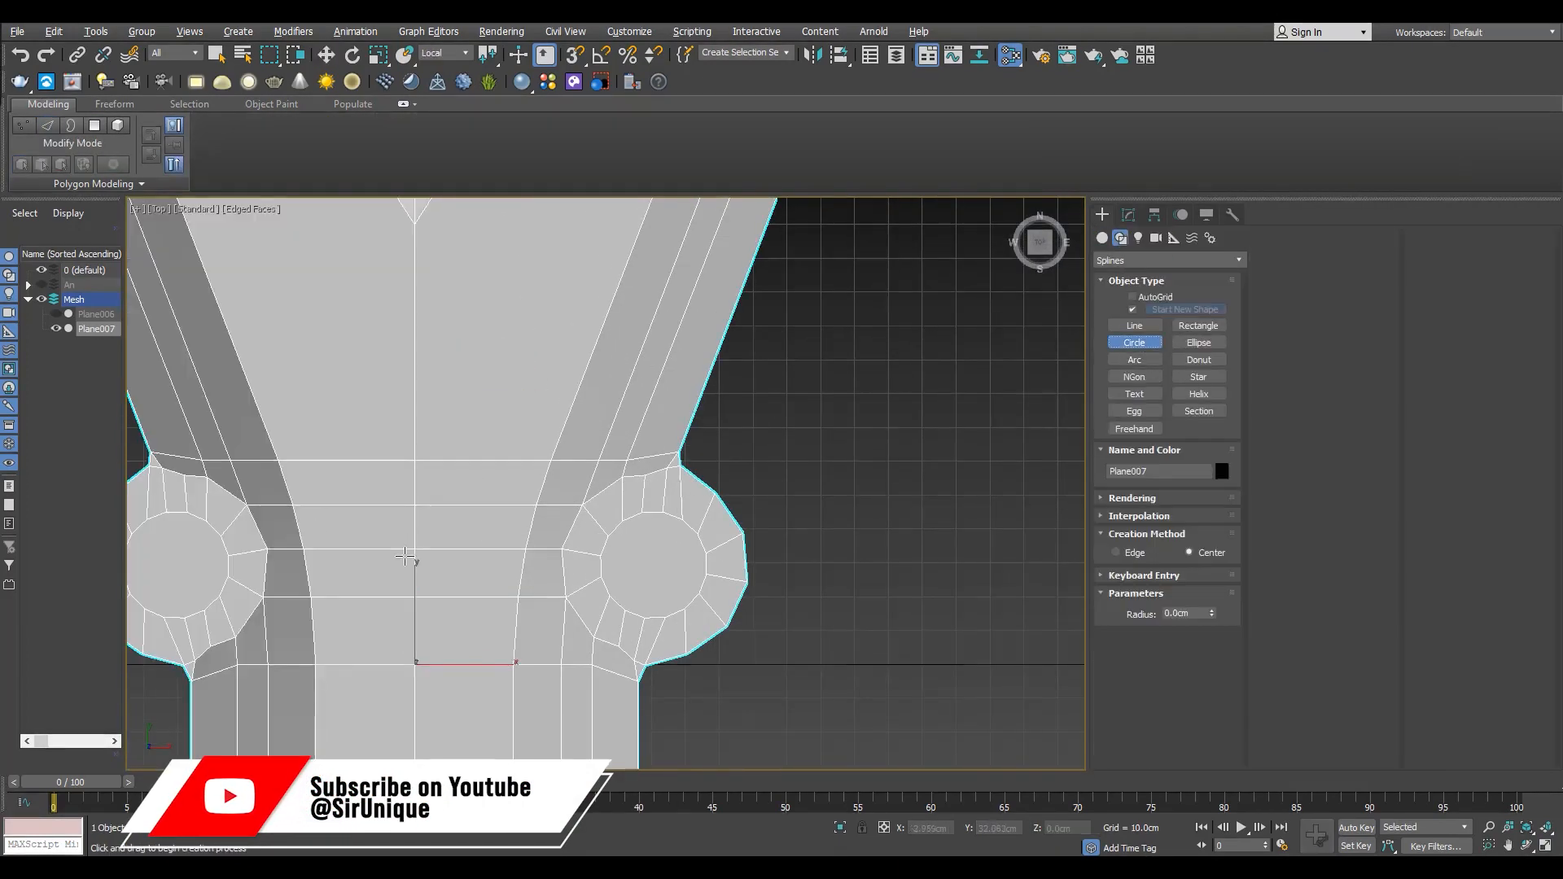
pyautogui.moveTo(415, 551)
pyautogui.mouseDown()
pyautogui.moveTo(451, 492)
pyautogui.moveTo(395, 568)
pyautogui.mouseUp()
pyautogui.press('F3')
pyautogui.press('w')
pyautogui.scroll(3, 434, 528)
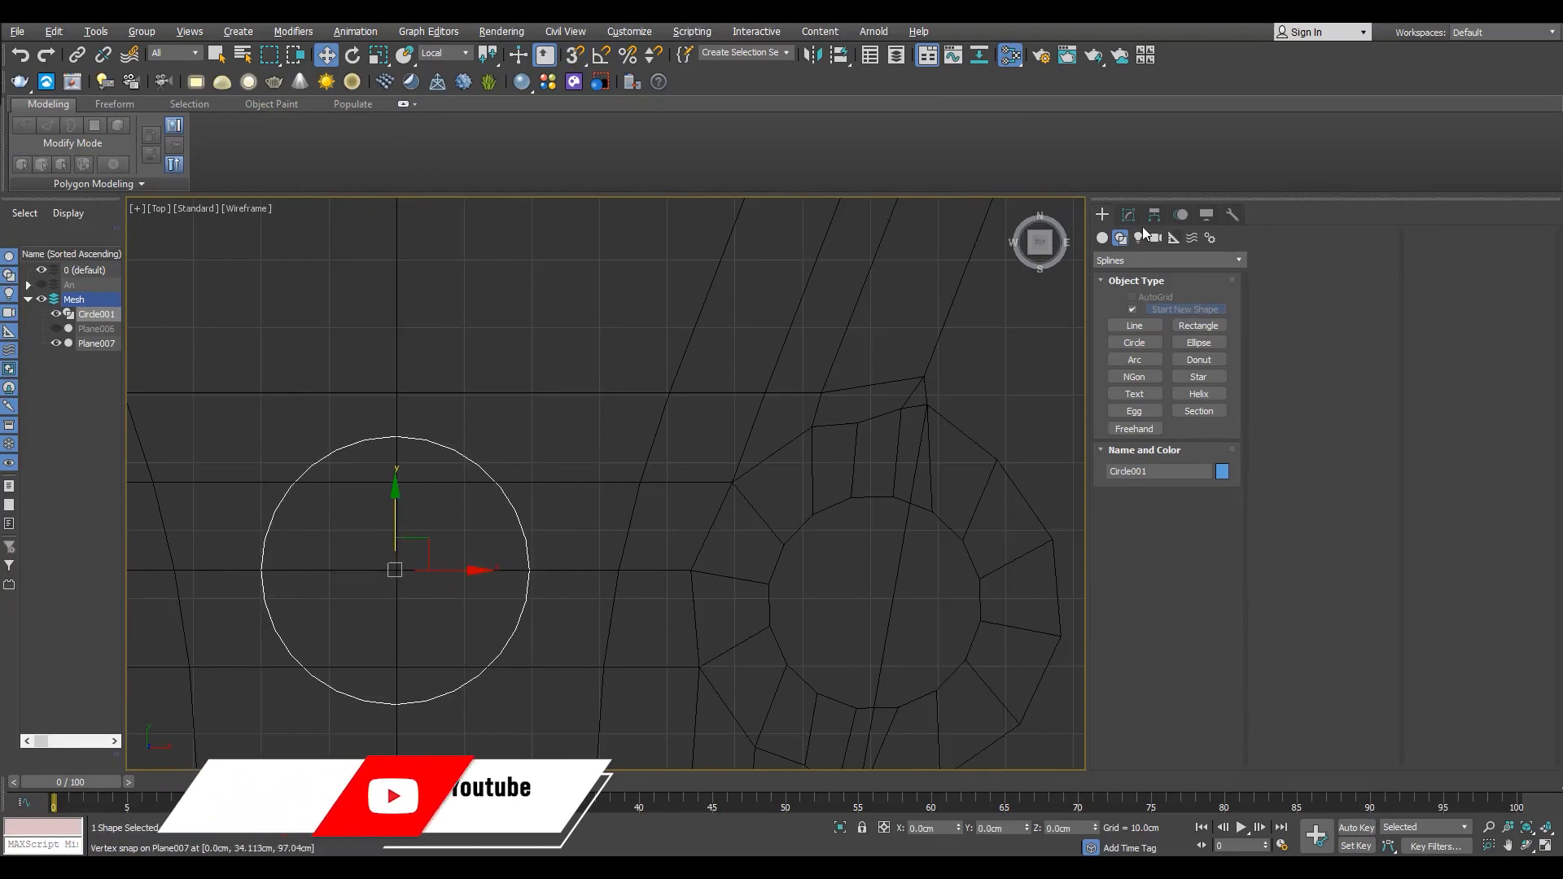
# - Set the circle's interpolation steps to 1 to make it an eight-sided guide
pyautogui.click(1129, 215)
pyautogui.click(1149, 673)
pyautogui.doubleClick(1177, 690)
pyautogui.write('1')
pyautogui.moveTo(237, 583); pyautogui.dragTo(251, 581, button='middle')
pyautogui.scroll(-4, 454, 498)
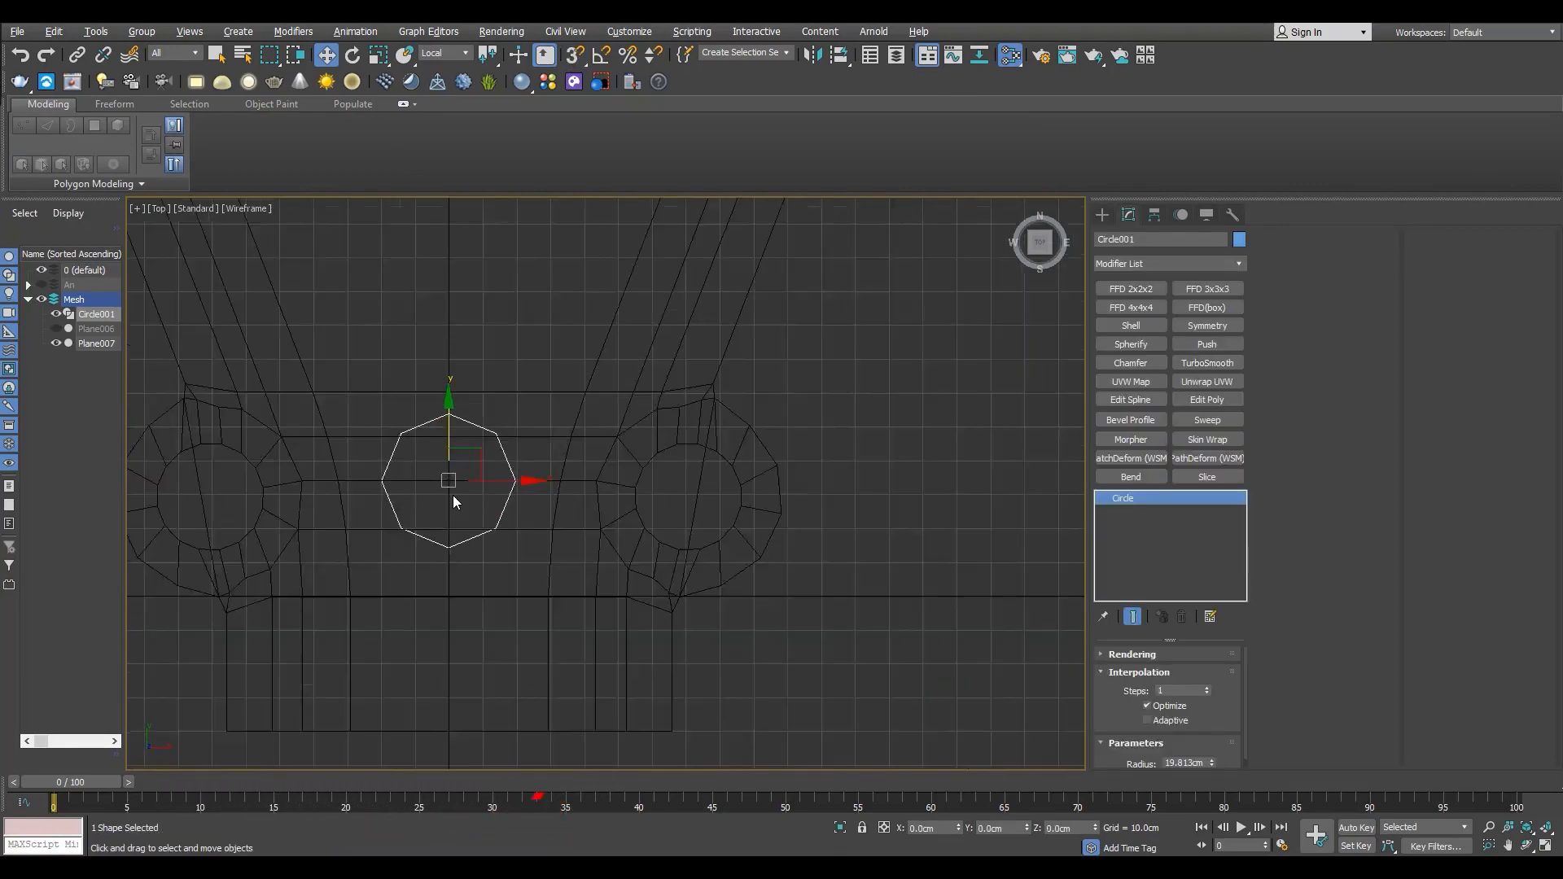
pyautogui.scroll(-3, 452, 499)
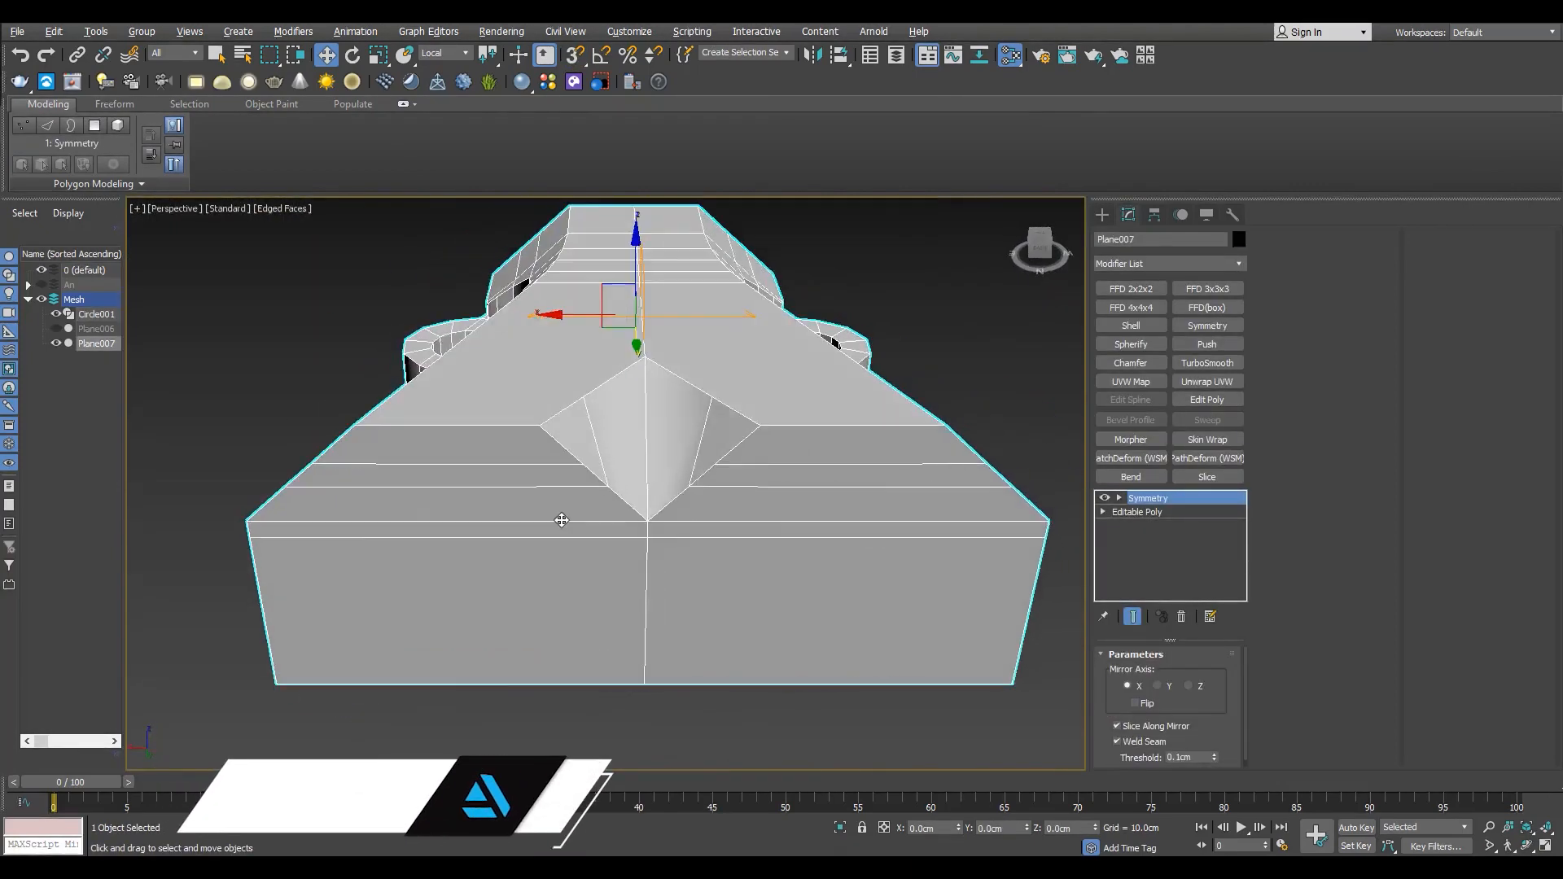
pyautogui.keyDown('alt'); pyautogui.moveTo(562, 520); pyautogui.dragTo(400, 529, button='middle'); pyautogui.keyUp('alt')
pyautogui.click(1138, 512)
pyautogui.scroll(3, 558, 495)
pyautogui.press('2')
pyautogui.click(557, 497)
pyautogui.scroll(5, 729, 501)
pyautogui.scroll(-5, 735, 493)
# - Snap the body's two centre-line vertices to the guide circle's points on the centre line in top wireframe view
pyautogui.click(1137, 513)
pyautogui.press('t')
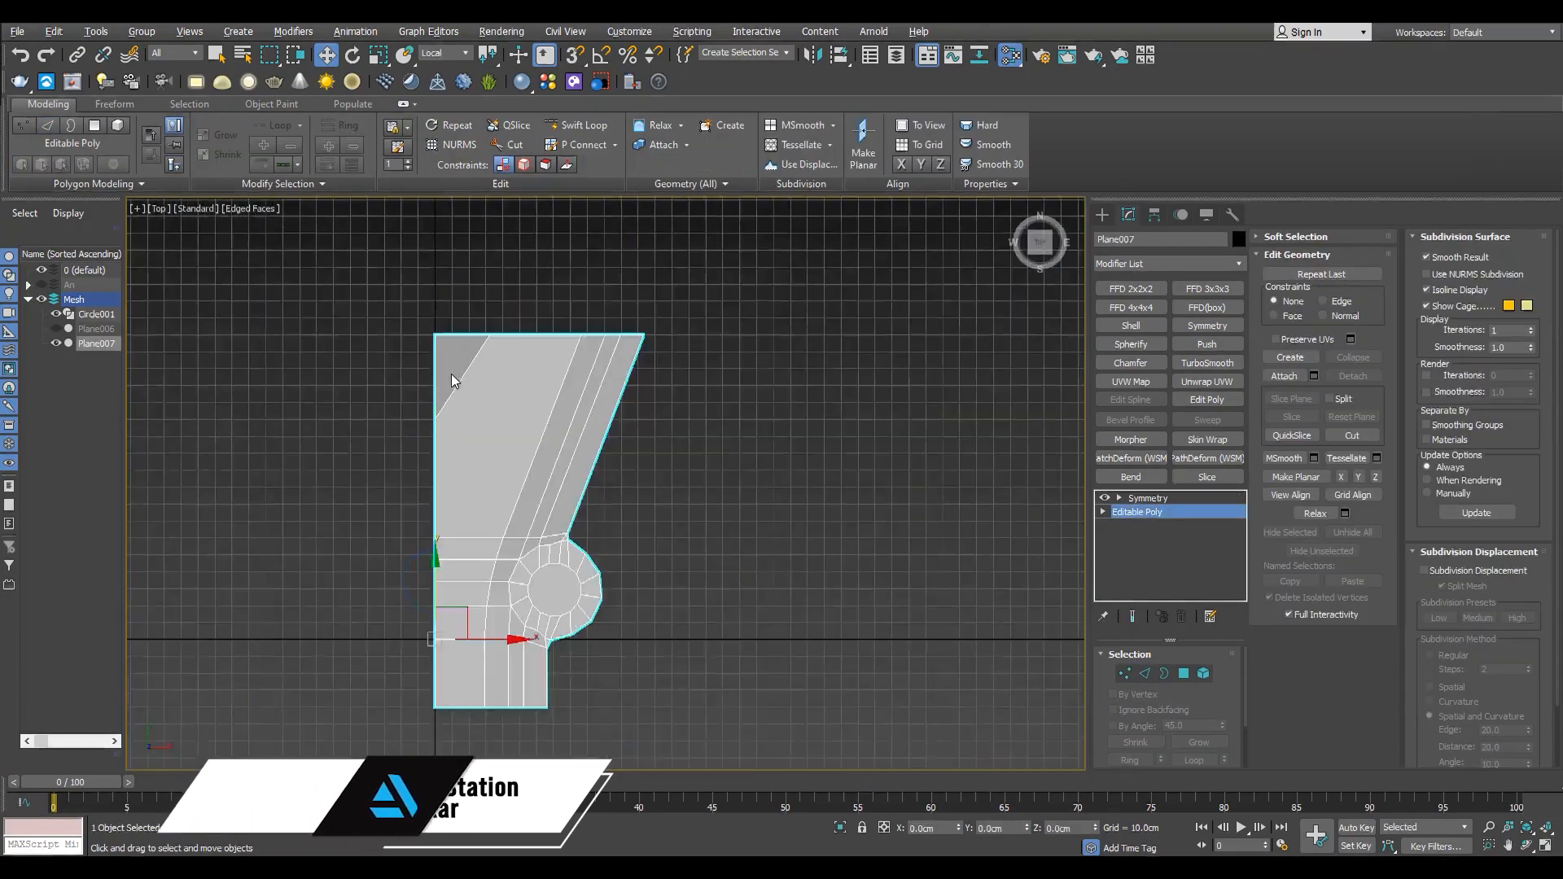
pyautogui.press('F3')
pyautogui.scroll(6, 470, 475)
pyautogui.press('1')
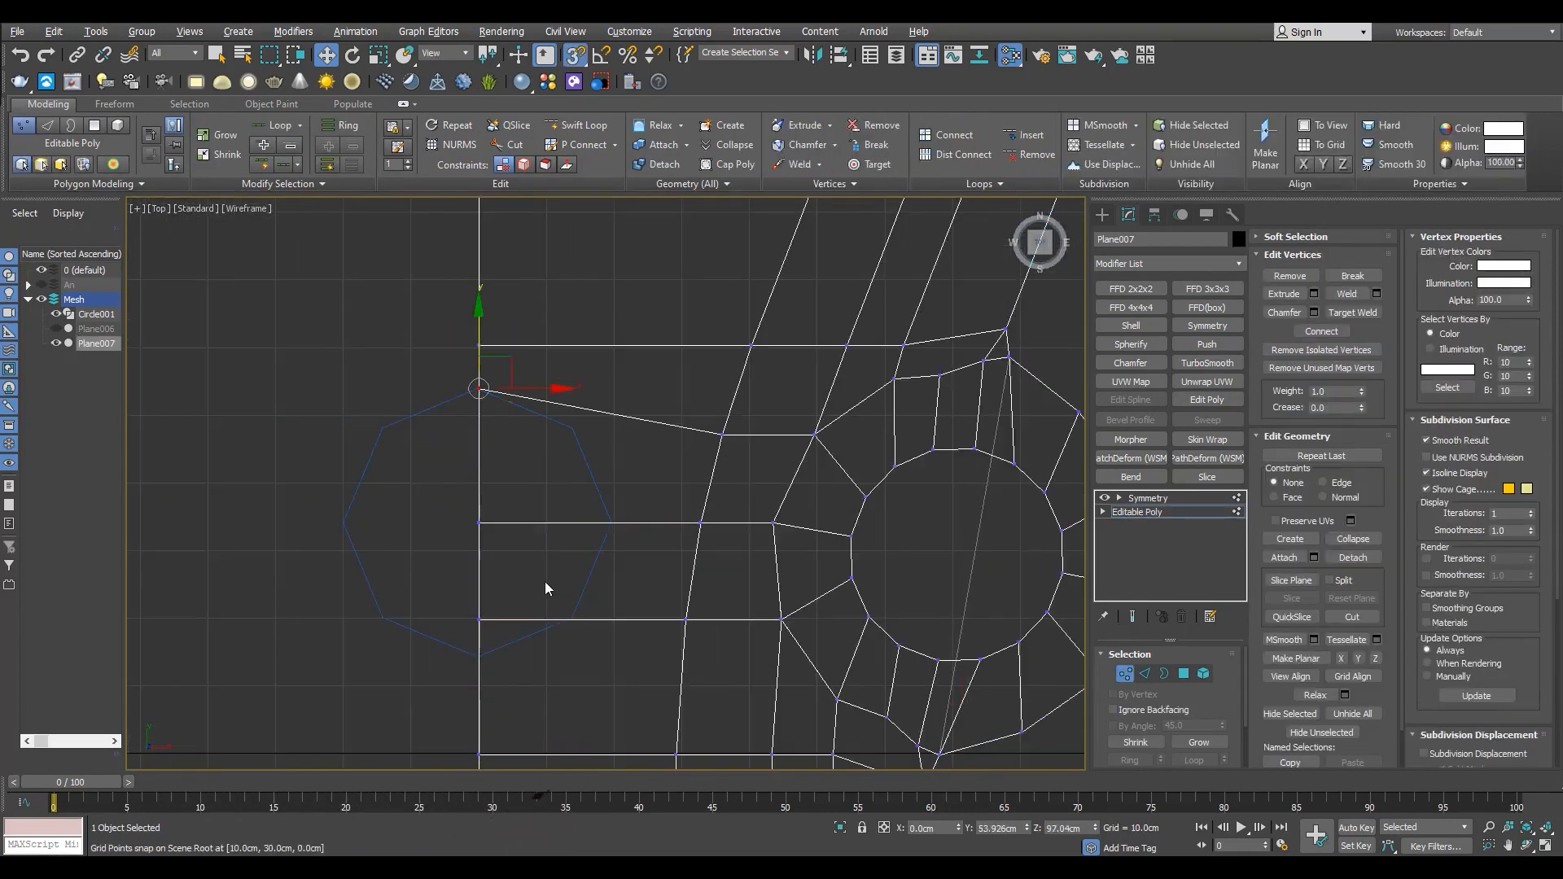
pyautogui.moveTo(480, 648); pyautogui.dragTo(480, 650)
pyautogui.press('s')
pyautogui.scroll(-1, 575, 570)
pyautogui.scroll(1, 528, 465)
# - Insert a lengthwise edge loop beside the centre line, near the guide circle's outer point
pyautogui.click(529, 465)
pyautogui.scroll(-4, 581, 517)
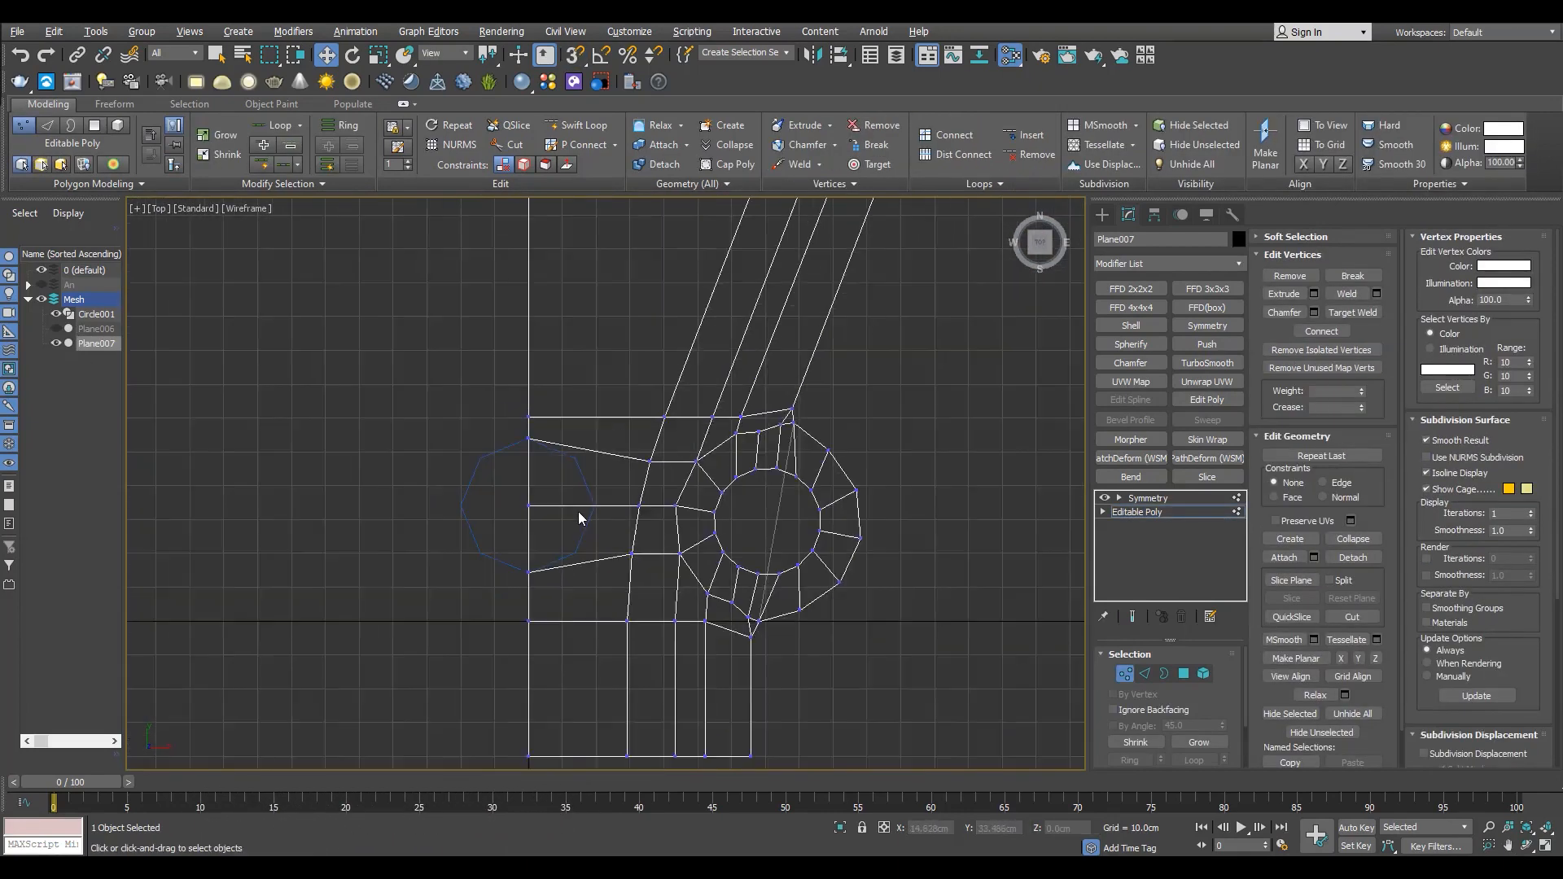
pyautogui.hotkey('alt', '1')
pyautogui.click(585, 547)
pyautogui.press('w')
# - Snap the new loop's vertices onto the guide circle's corners and slide its adjoining vertex with the Edge constraint
pyautogui.scroll(5, 603, 525)
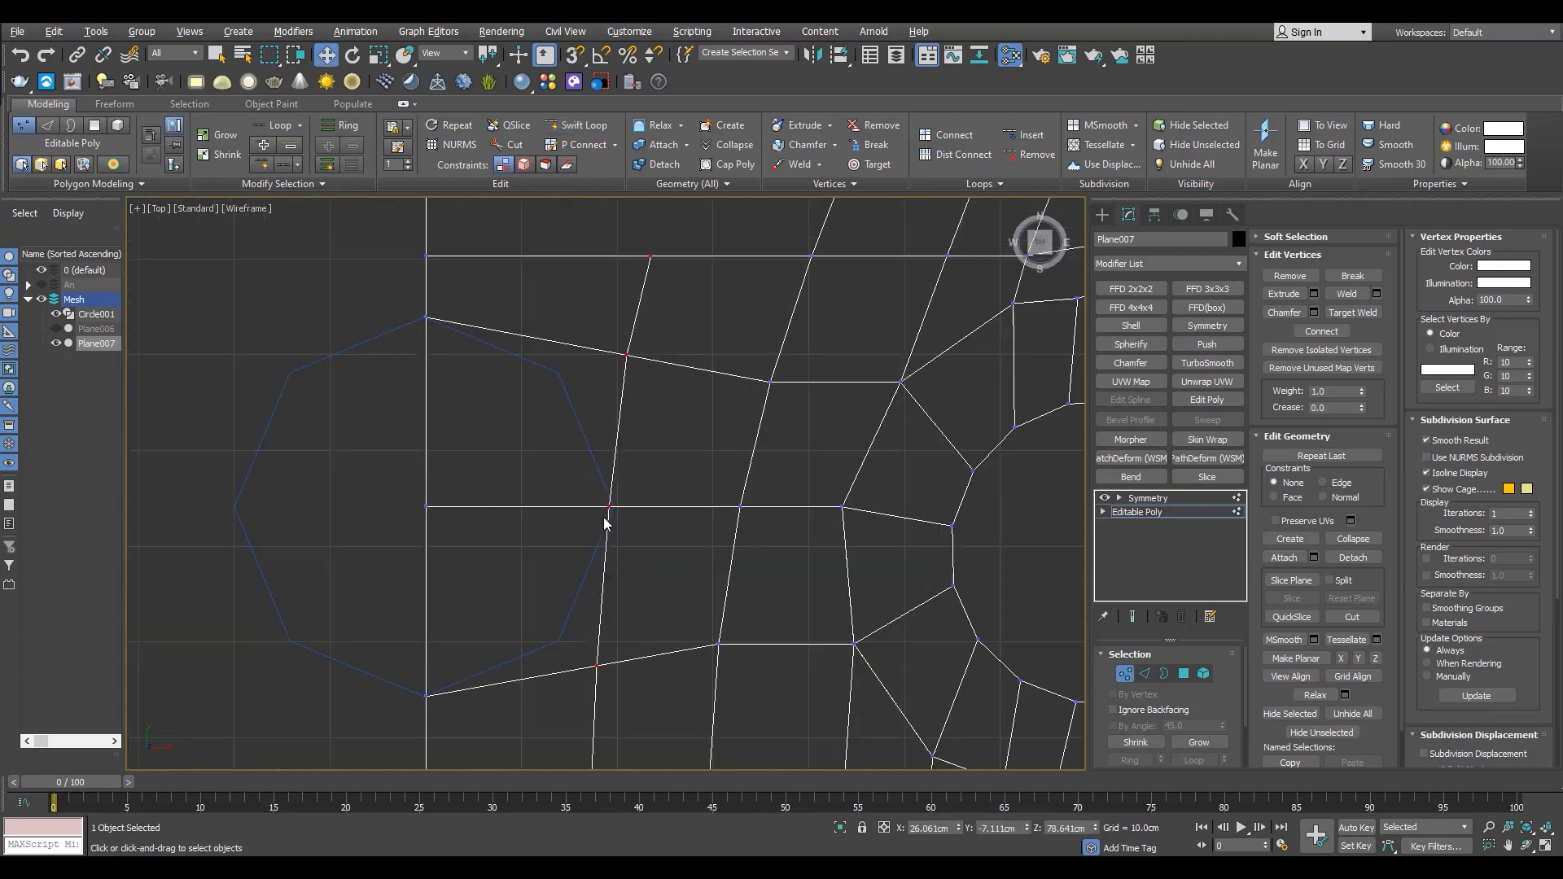
pyautogui.moveTo(607, 658); pyautogui.dragTo(559, 641)
pyautogui.press('s')
pyautogui.scroll(-4, 562, 579)
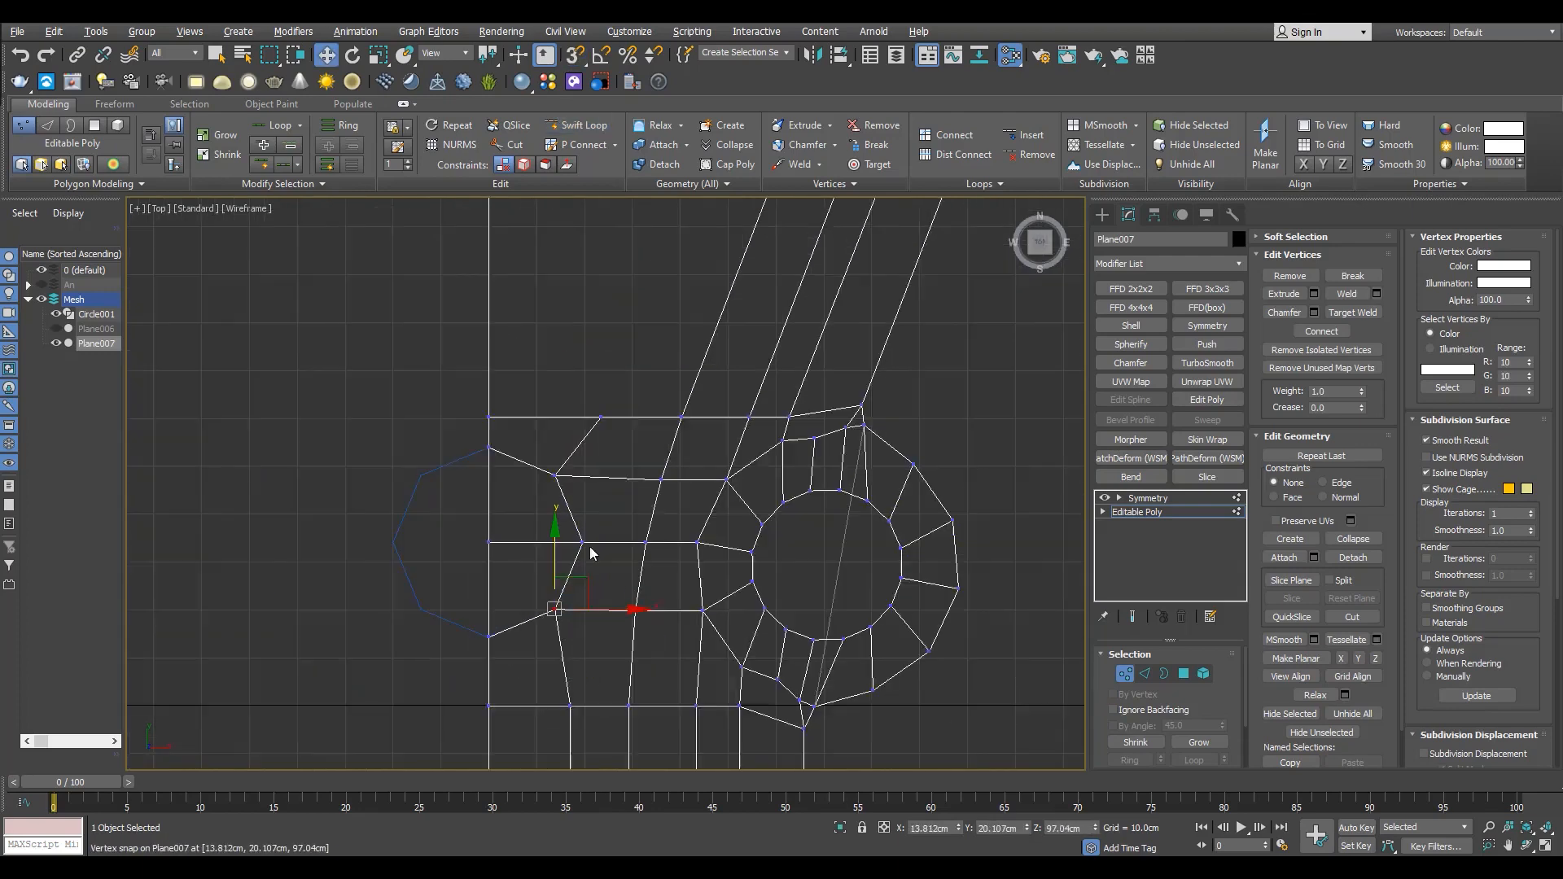
pyautogui.scroll(4, 600, 430)
pyautogui.click(609, 412)
pyautogui.scroll(-5, 557, 362)
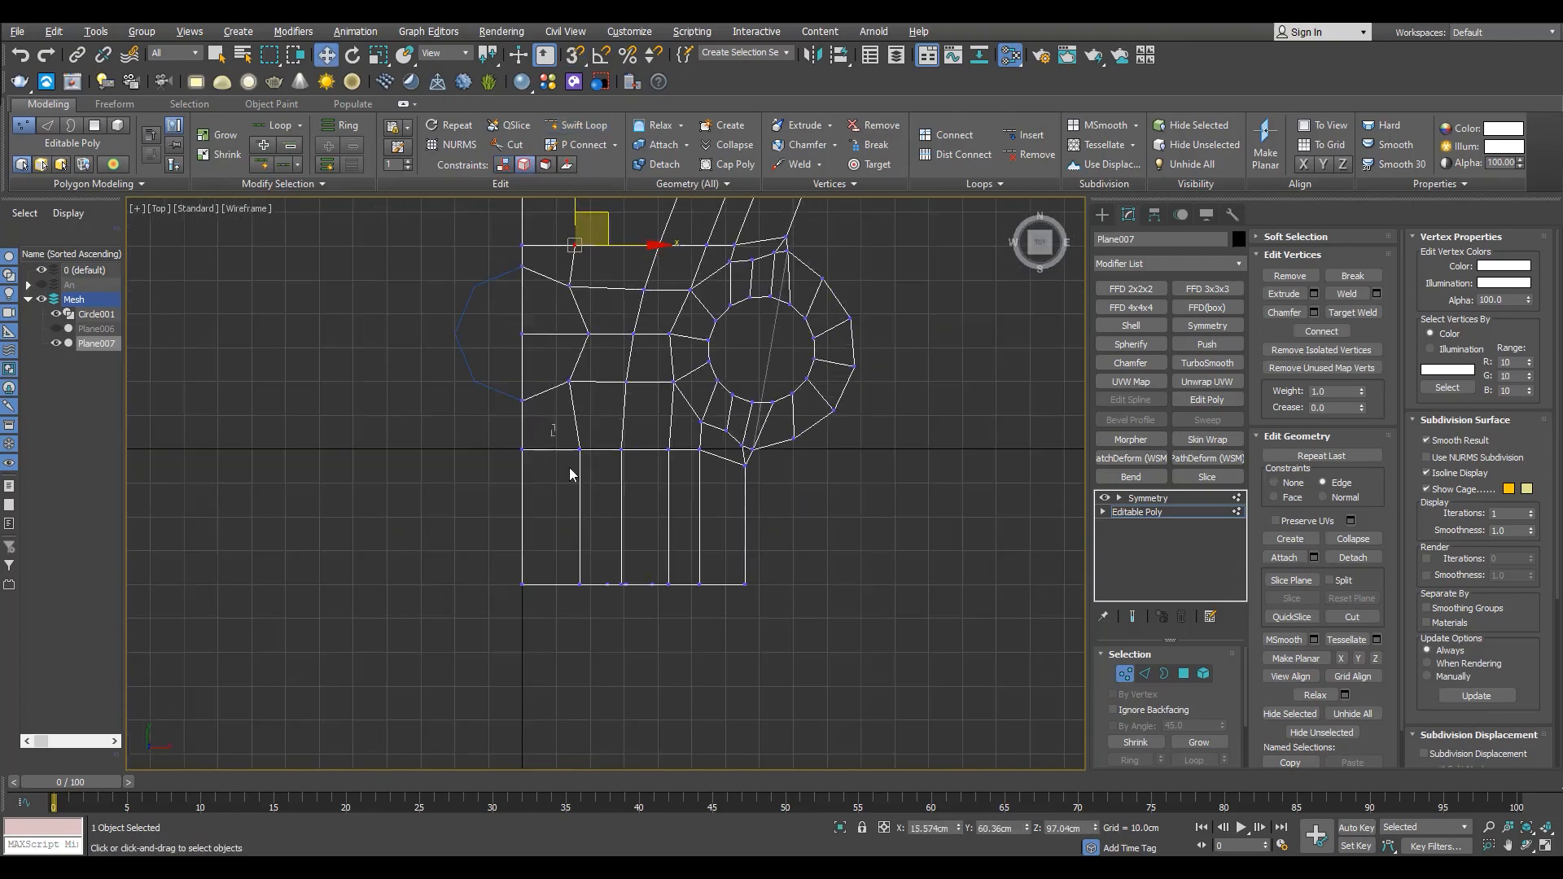
# - Delete the top polygons enclosed by the guide circle to open a half-octagonal hole
pyautogui.scroll(4, 533, 281)
pyautogui.press('4')
pyautogui.moveTo(537, 314); pyautogui.dragTo(570, 431)
pyautogui.hotkey('alt', 'w')
pyautogui.middleClick(757, 603)
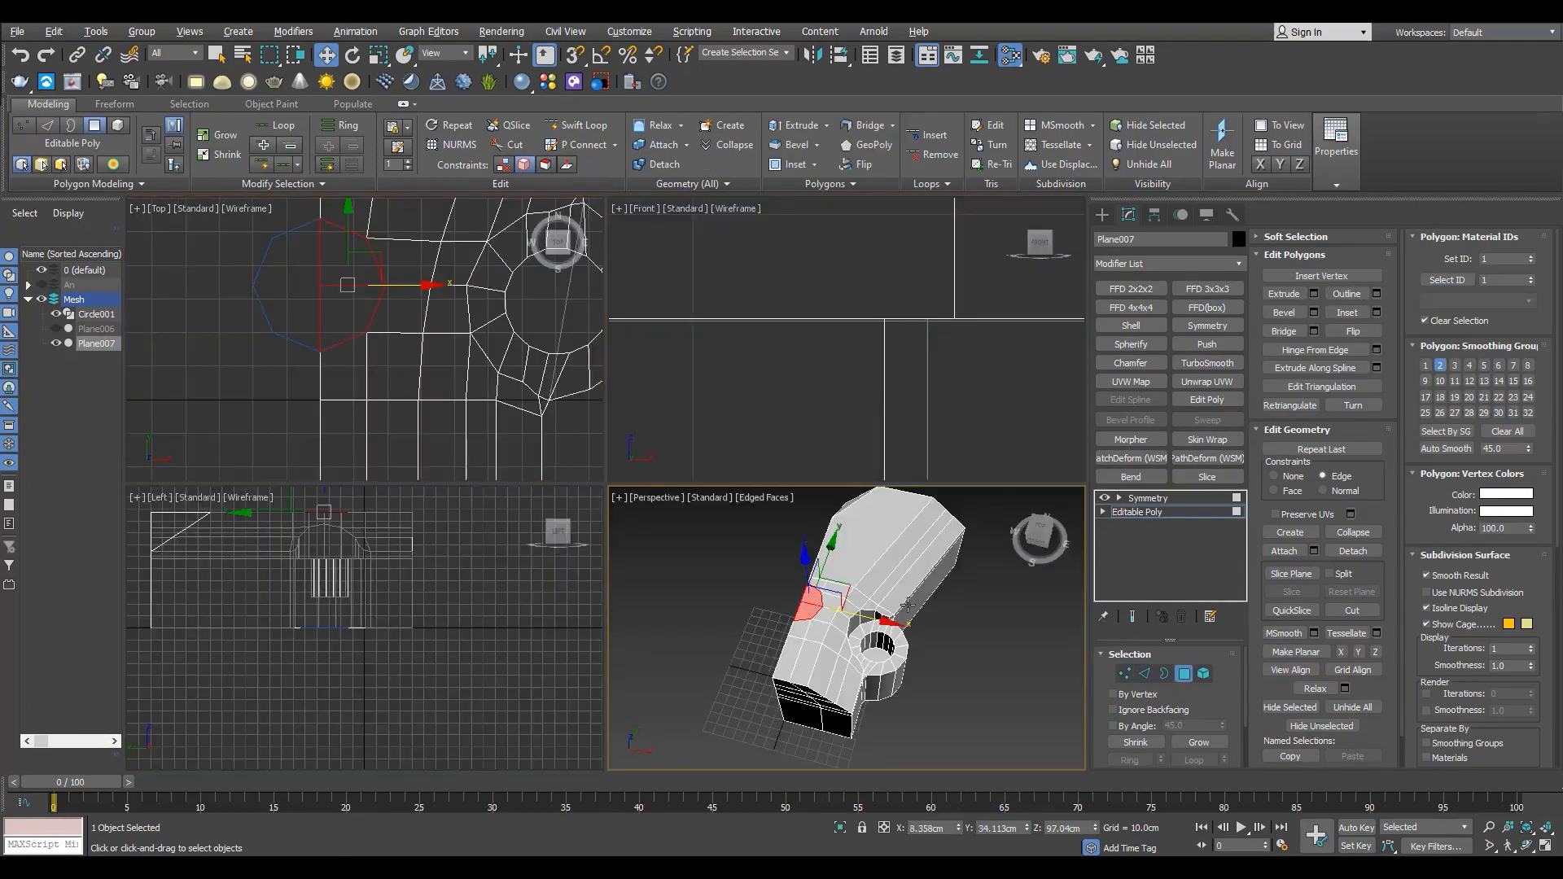
pyautogui.hotkey('alt', 'w')
pyautogui.scroll(5, 506, 436)
pyautogui.press('Delete')
# - Extend the hole's rim edges about 14.6 cm straight down to form its inner walls
pyautogui.press('2')
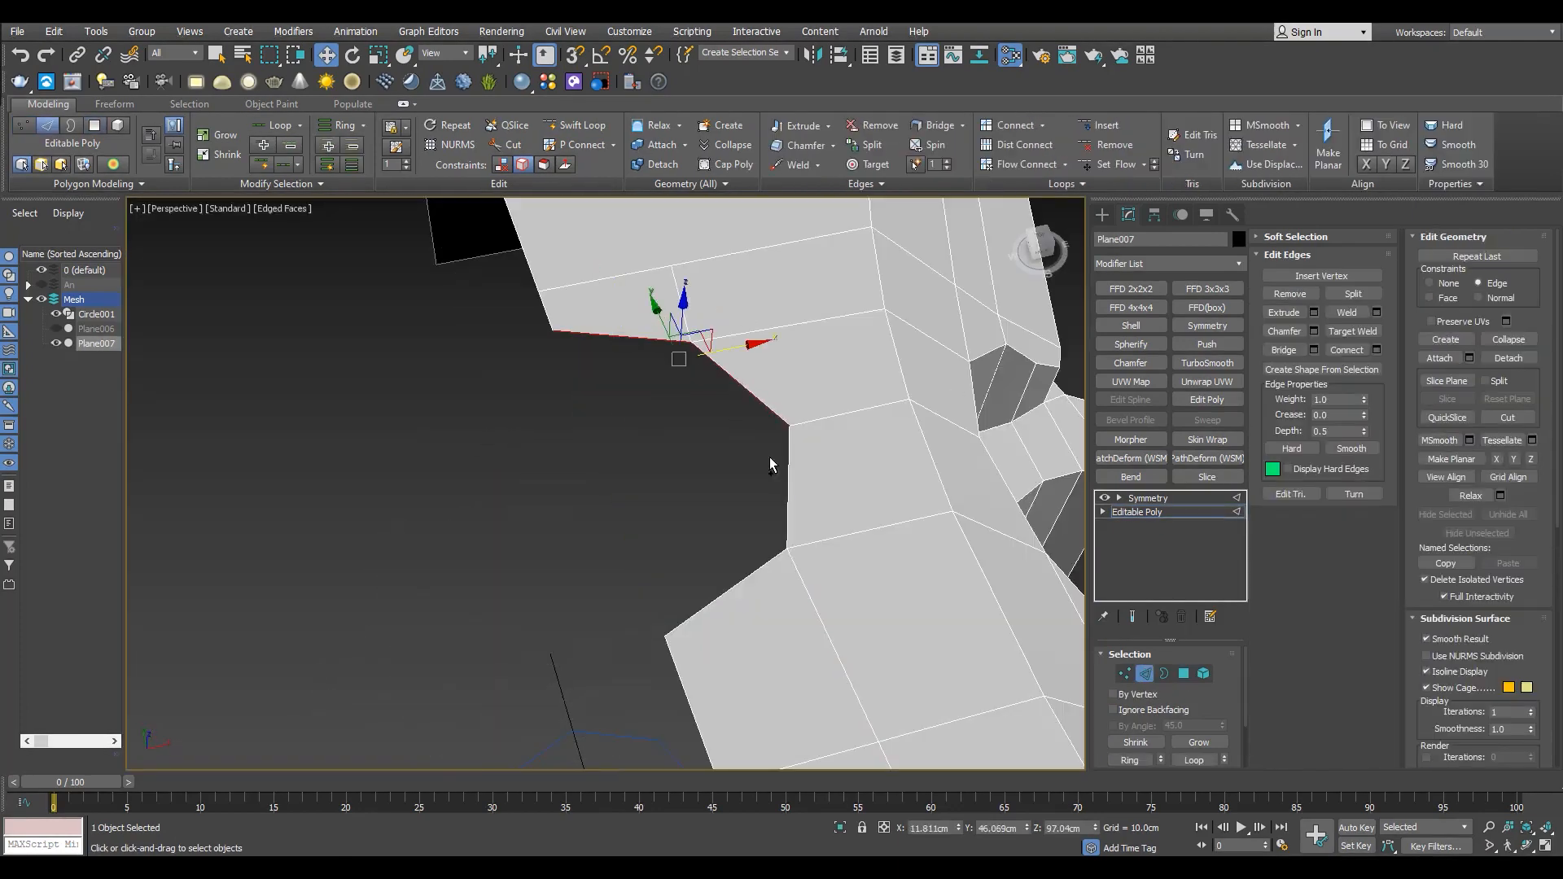
pyautogui.keyDown('alt'); pyautogui.moveTo(750, 577); pyautogui.dragTo(730, 530, button='middle'); pyautogui.keyUp('alt')
pyautogui.hotkey('shift', 'x')
pyautogui.keyDown('shift'); pyautogui.moveTo(720, 385); pyautogui.dragTo(723, 494); pyautogui.keyUp('shift')
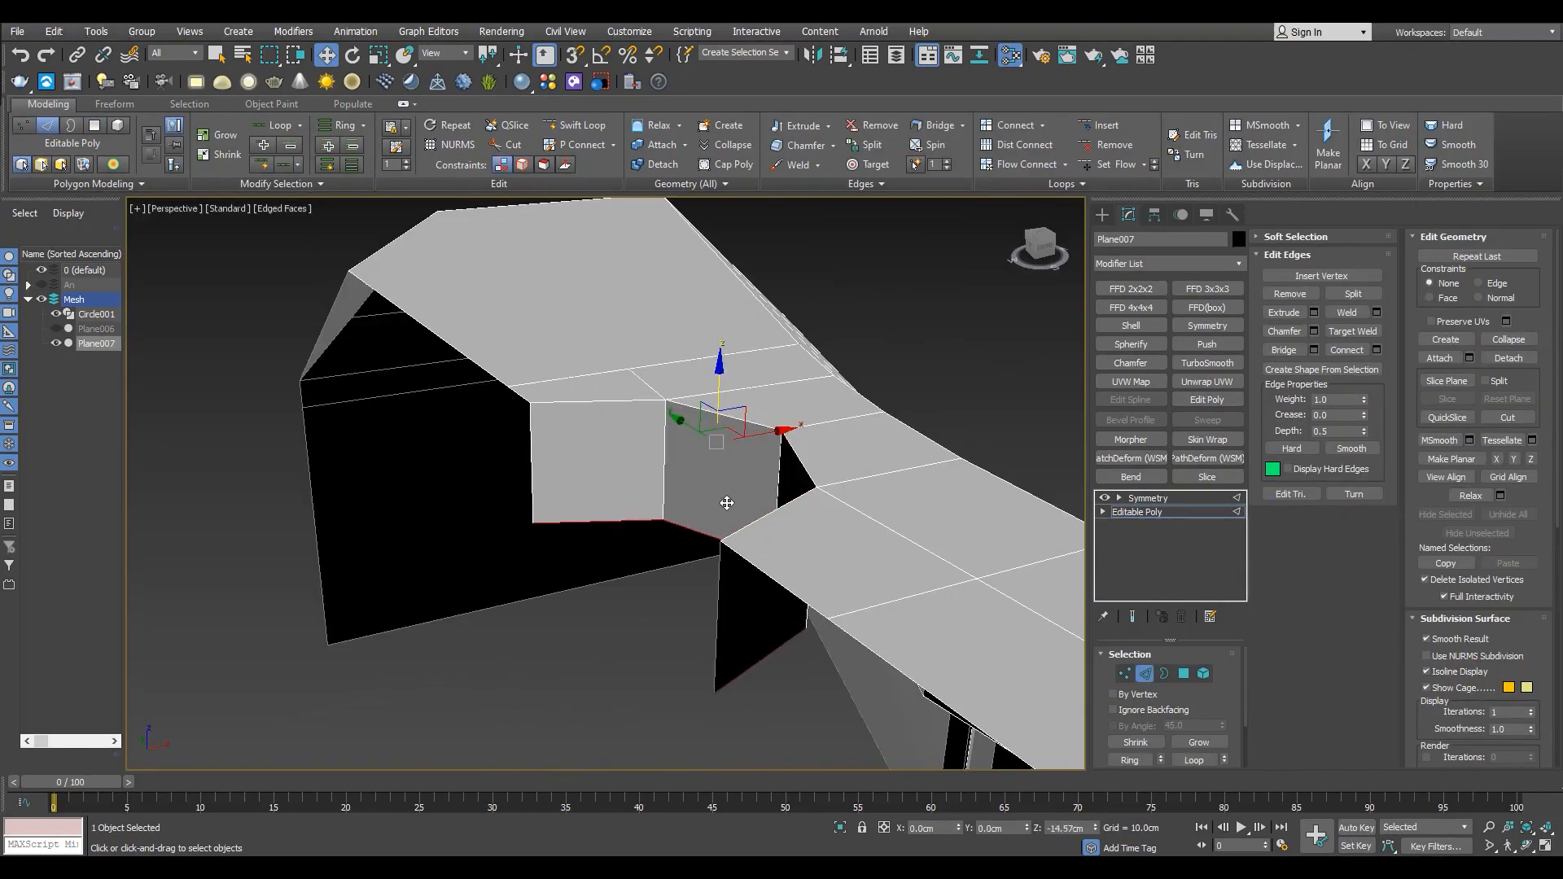
# - Detach the eight inner wall polygons of the mirrored octagonal hole as a clone, using an Edit Poly modifier
pyautogui.click(1150, 498)
pyautogui.press('z')
pyautogui.keyDown('alt'); pyautogui.moveTo(709, 346); pyautogui.dragTo(640, 370, button='middle'); pyautogui.keyUp('alt')
pyautogui.scroll(5, 620, 350)
pyautogui.keyDown('alt'); pyautogui.moveTo(596, 423); pyautogui.dragTo(623, 417, button='middle'); pyautogui.keyUp('alt')
pyautogui.click(1214, 405)
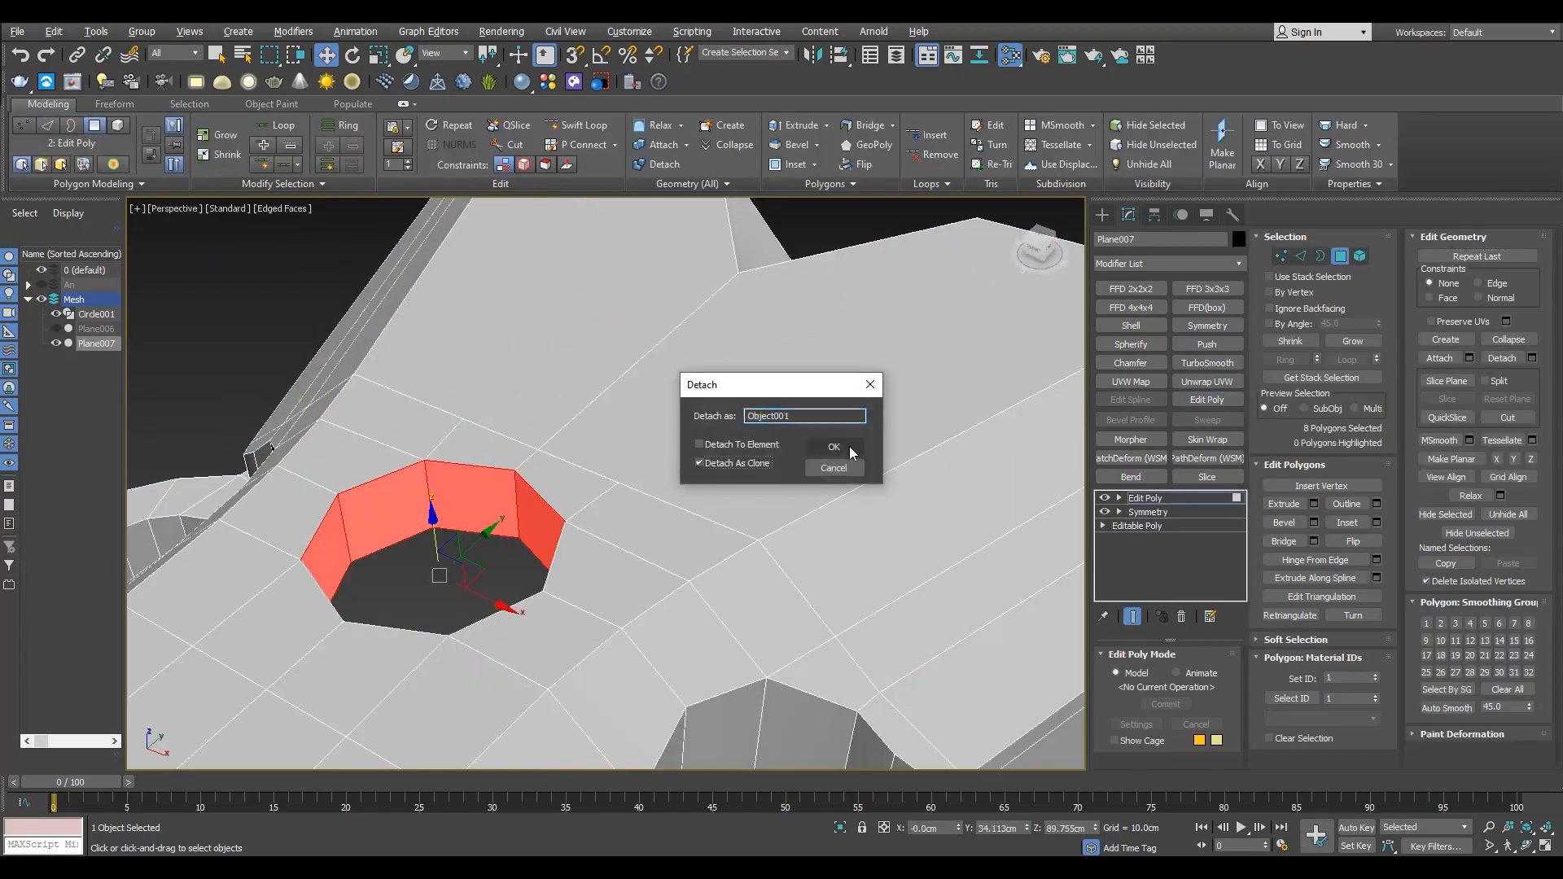
pyautogui.click(837, 444)
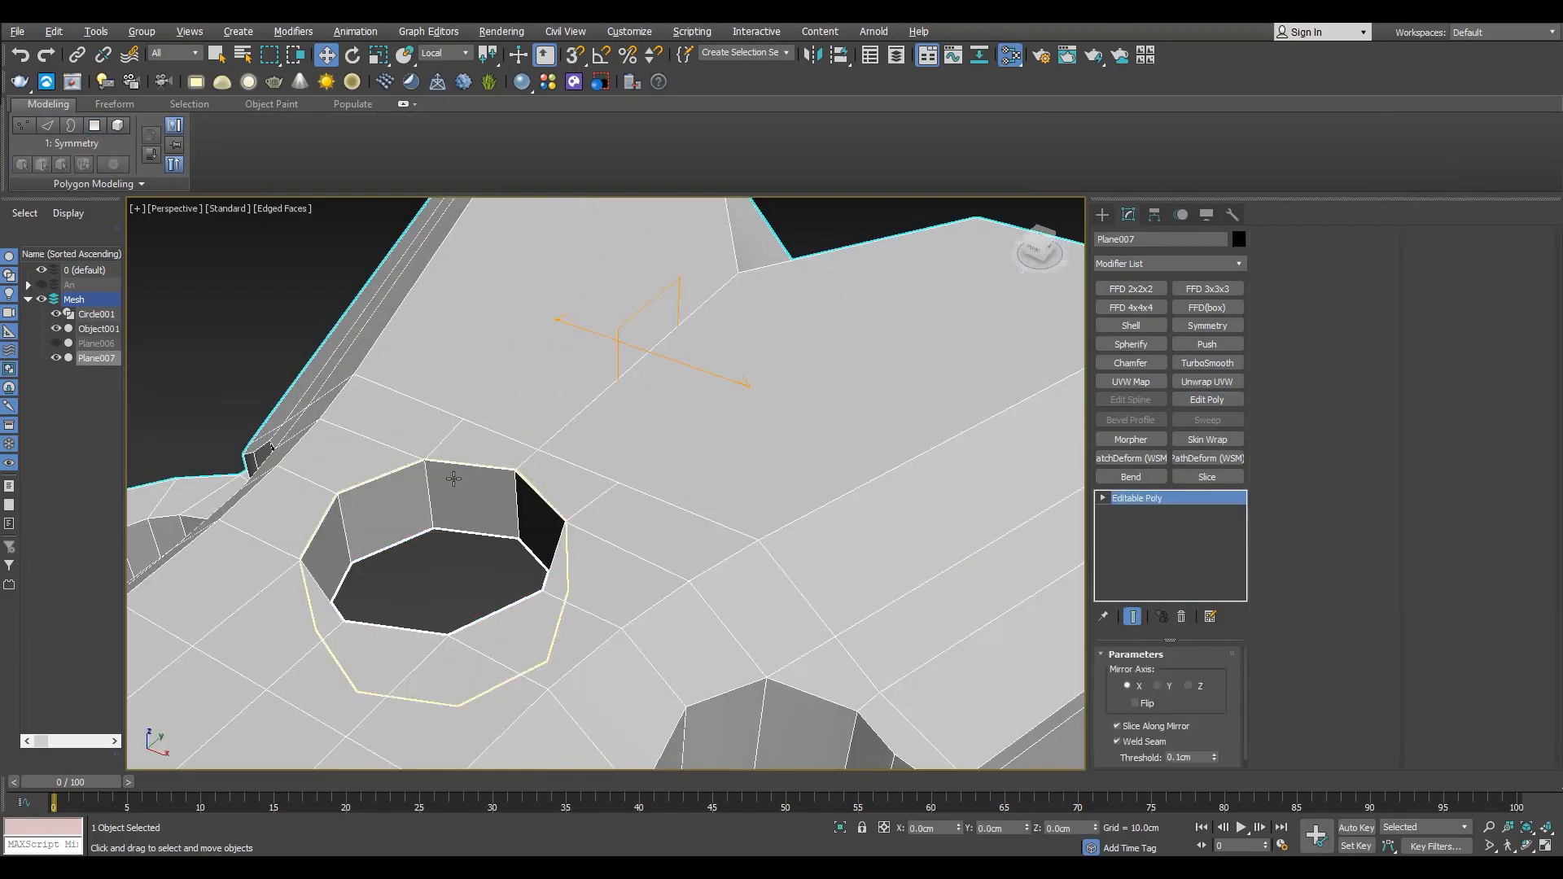
# - Centre the detached octagonal ring's pivot on the object
pyautogui.click(453, 479)
pyautogui.scroll(-5, 627, 387)
pyautogui.click(1155, 215)
pyautogui.click(1164, 327)
pyautogui.click(1156, 413)
pyautogui.click(1160, 328)
# - Scale the detached ring uniformly to about 97 percent so it fits inside the hole
pyautogui.scroll(5, 608, 398)
pyautogui.scroll(3, 456, 479)
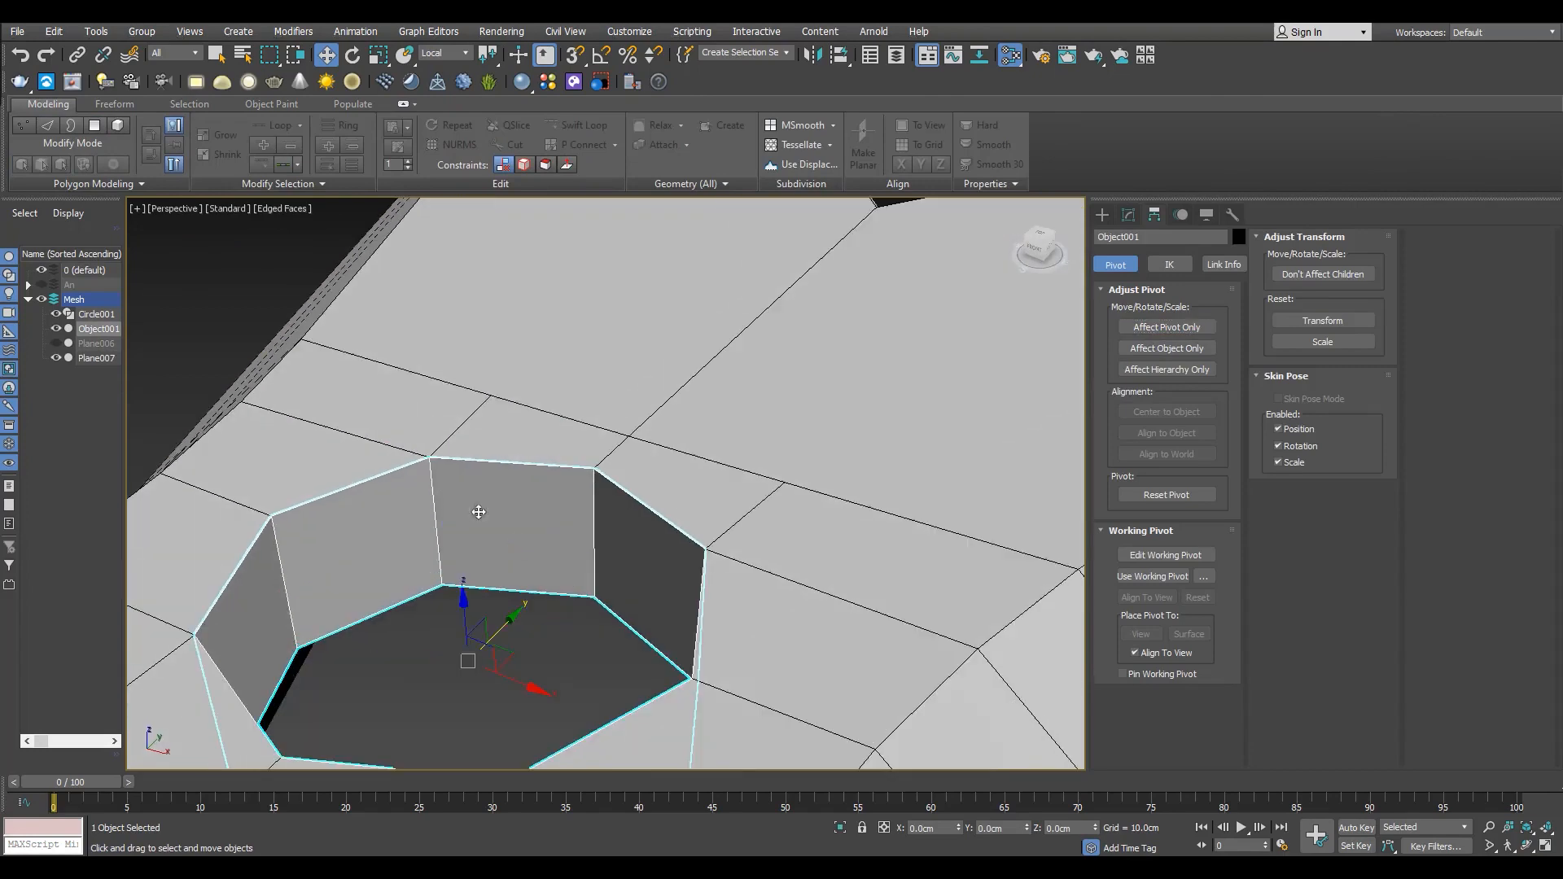
pyautogui.moveTo(471, 653); pyautogui.dragTo(471, 655)
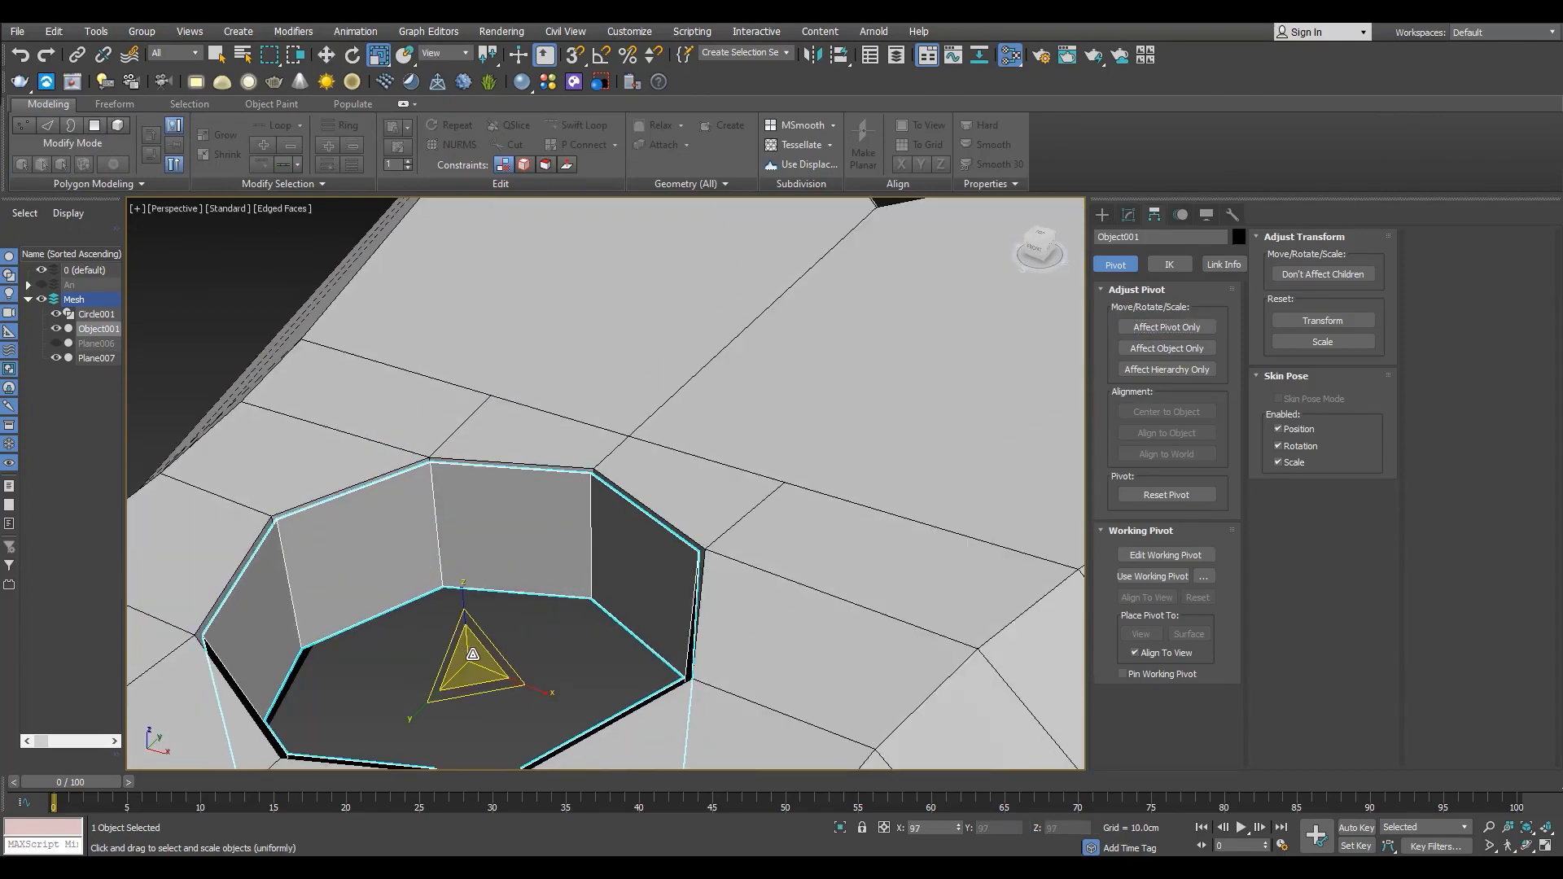
# - Raise the border of the detached octagonal ring so its walls stand above the hull's top surface
pyautogui.scroll(-3, 489, 635)
pyautogui.keyDown('alt'); pyautogui.moveTo(561, 587); pyautogui.dragTo(607, 482, button='middle'); pyautogui.keyUp('alt')
pyautogui.press('3')
pyautogui.press('F3')
pyautogui.moveTo(371, 595); pyautogui.dragTo(756, 701)
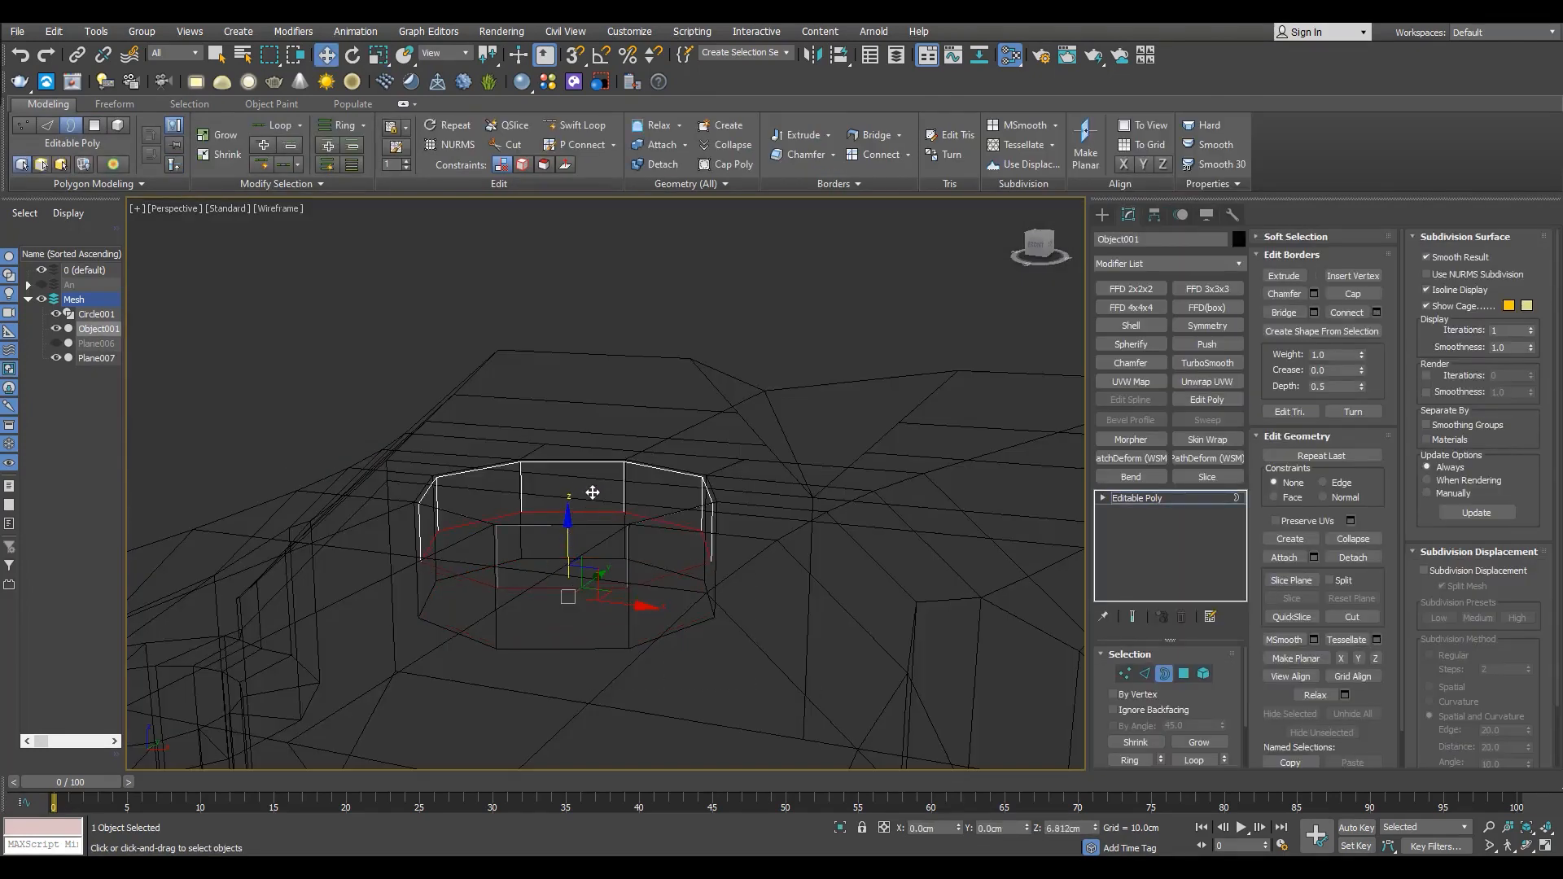
pyautogui.press('F3')
pyautogui.moveTo(569, 492); pyautogui.dragTo(572, 436)
pyautogui.keyDown('alt'); pyautogui.moveTo(617, 545); pyautogui.dragTo(620, 488, button='middle'); pyautogui.keyUp('alt')
pyautogui.moveTo(569, 437); pyautogui.dragTo(588, 352)
# - Flip all polygons of the octagonal ring so that its walls face outward
pyautogui.press('4')
pyautogui.hotkey('ctrl', 'a')
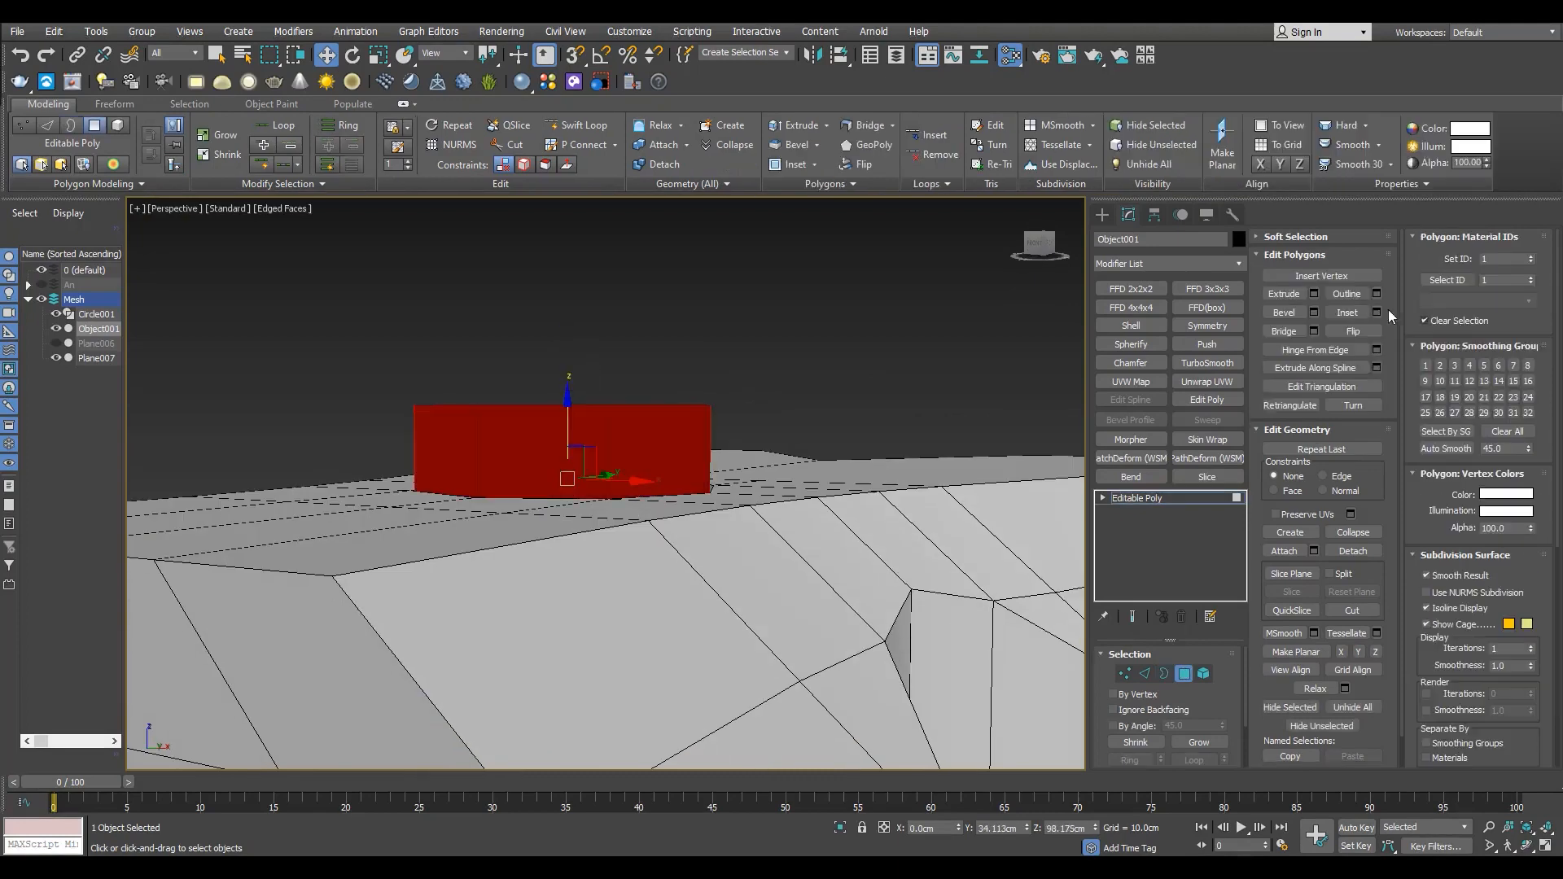
pyautogui.click(1353, 332)
# - Raise the ring's top border slightly and extend it inward with a scaled copy to form a flat rim
pyautogui.press('3')
pyautogui.moveTo(599, 370)
pyautogui.keyDown('alt'); pyautogui.mouseDown(button='middle')
pyautogui.moveTo(593, 413)
pyautogui.moveTo(601, 375)
pyautogui.mouseUp(button='middle'); pyautogui.keyUp('alt')
pyautogui.scroll(3, 601, 373)
pyautogui.moveTo(555, 366); pyautogui.dragTo(557, 351)
pyautogui.scroll(-3, 562, 357)
pyautogui.keyDown('alt'); pyautogui.moveTo(563, 358); pyautogui.dragTo(570, 404, button='middle'); pyautogui.keyUp('alt')
pyautogui.scroll(4, 570, 404)
pyautogui.press('r')
pyautogui.keyDown('shift'); pyautogui.moveTo(525, 377); pyautogui.dragTo(586, 431); pyautogui.keyUp('shift')
pyautogui.scroll(-3, 585, 431)
pyautogui.keyDown('alt'); pyautogui.moveTo(586, 432); pyautogui.dragTo(571, 445, button='middle'); pyautogui.keyUp('alt')
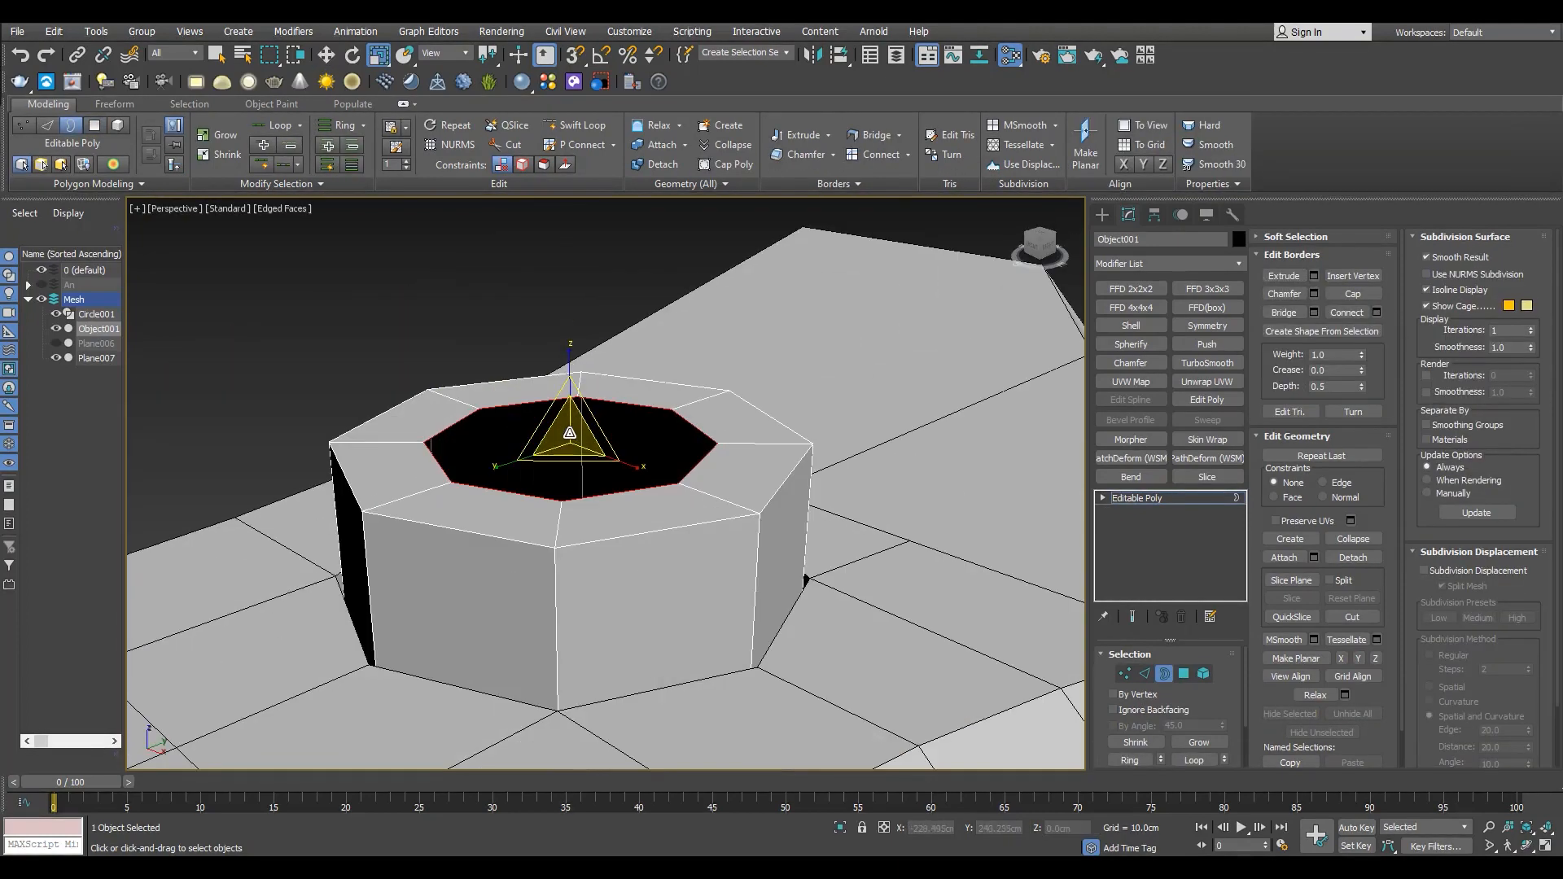
# - Extend the rim's inner border straight down to form the ring's inner walls
pyautogui.keyDown('shift'); pyautogui.moveTo(571, 394); pyautogui.dragTo(592, 531); pyautogui.keyUp('shift')
pyautogui.scroll(-5, 661, 456)
pyautogui.keyDown('alt'); pyautogui.moveTo(593, 532); pyautogui.dragTo(694, 479, button='middle'); pyautogui.keyUp('alt')
pyautogui.scroll(5, 699, 464)
pyautogui.scroll(-2, 696, 463)
# - Chamfer the ring's outer top edge loop by about 3.06 cm using multiple segments
pyautogui.press('1')
pyautogui.keyDown('alt'); pyautogui.moveTo(621, 403); pyautogui.dragTo(652, 456, button='middle'); pyautogui.keyUp('alt')
pyautogui.scroll(2, 656, 460)
pyautogui.press('2')
pyautogui.doubleClick(661, 463)
pyautogui.click(1313, 332)
pyautogui.scroll(3, 661, 492)
pyautogui.moveTo(650, 516); pyautogui.dragTo(625, 377)
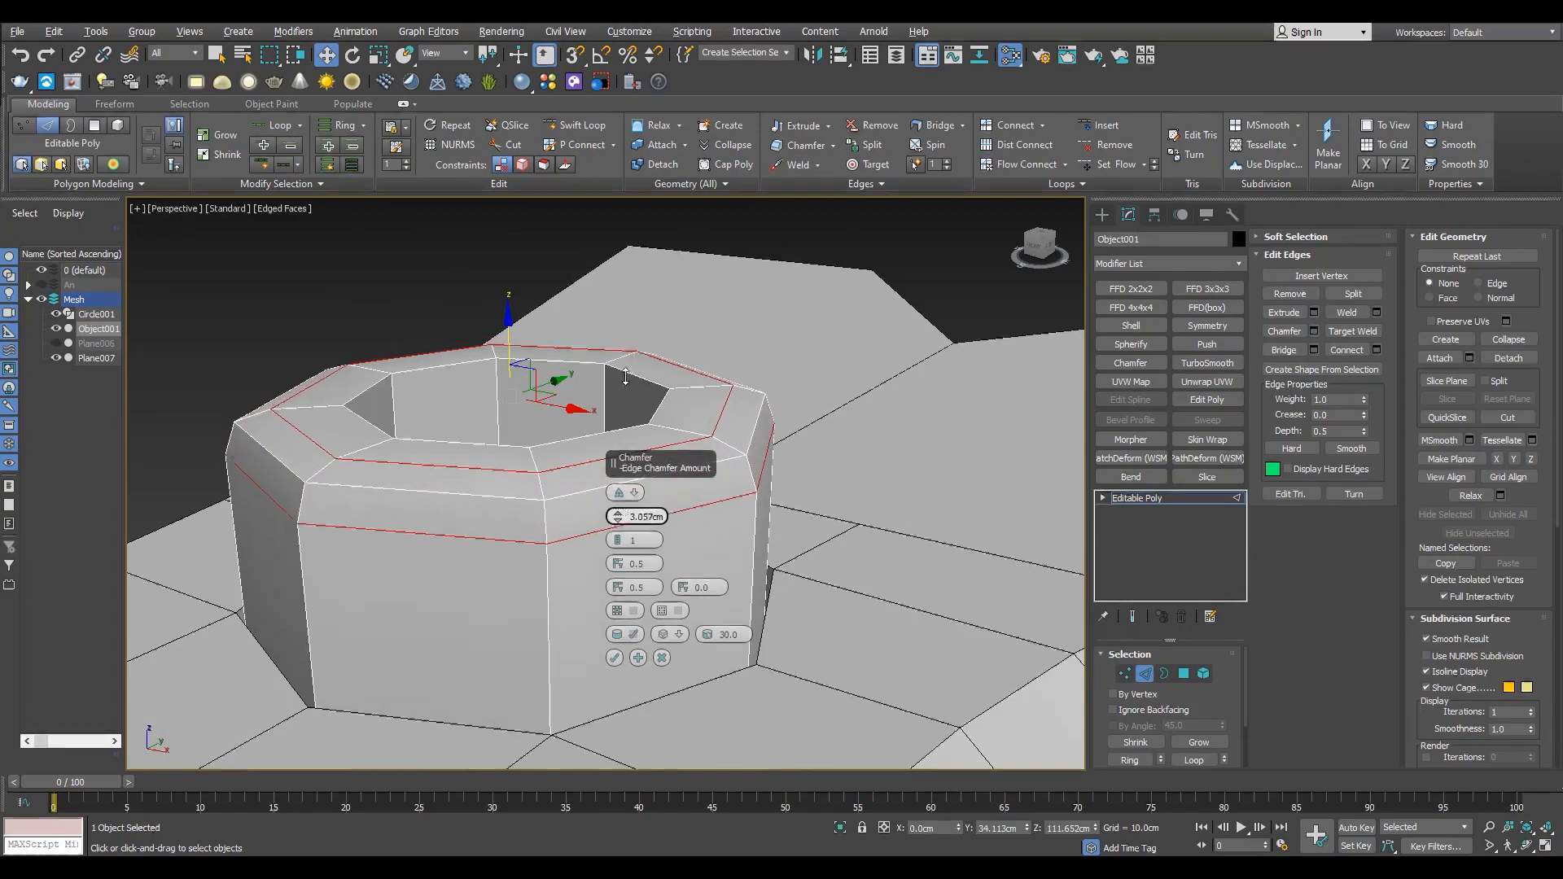
pyautogui.click(616, 535)
pyautogui.click(616, 658)
# - Select the full loop of outer wall polygons below the ring's rounded rim
pyautogui.scroll(-5, 570, 505)
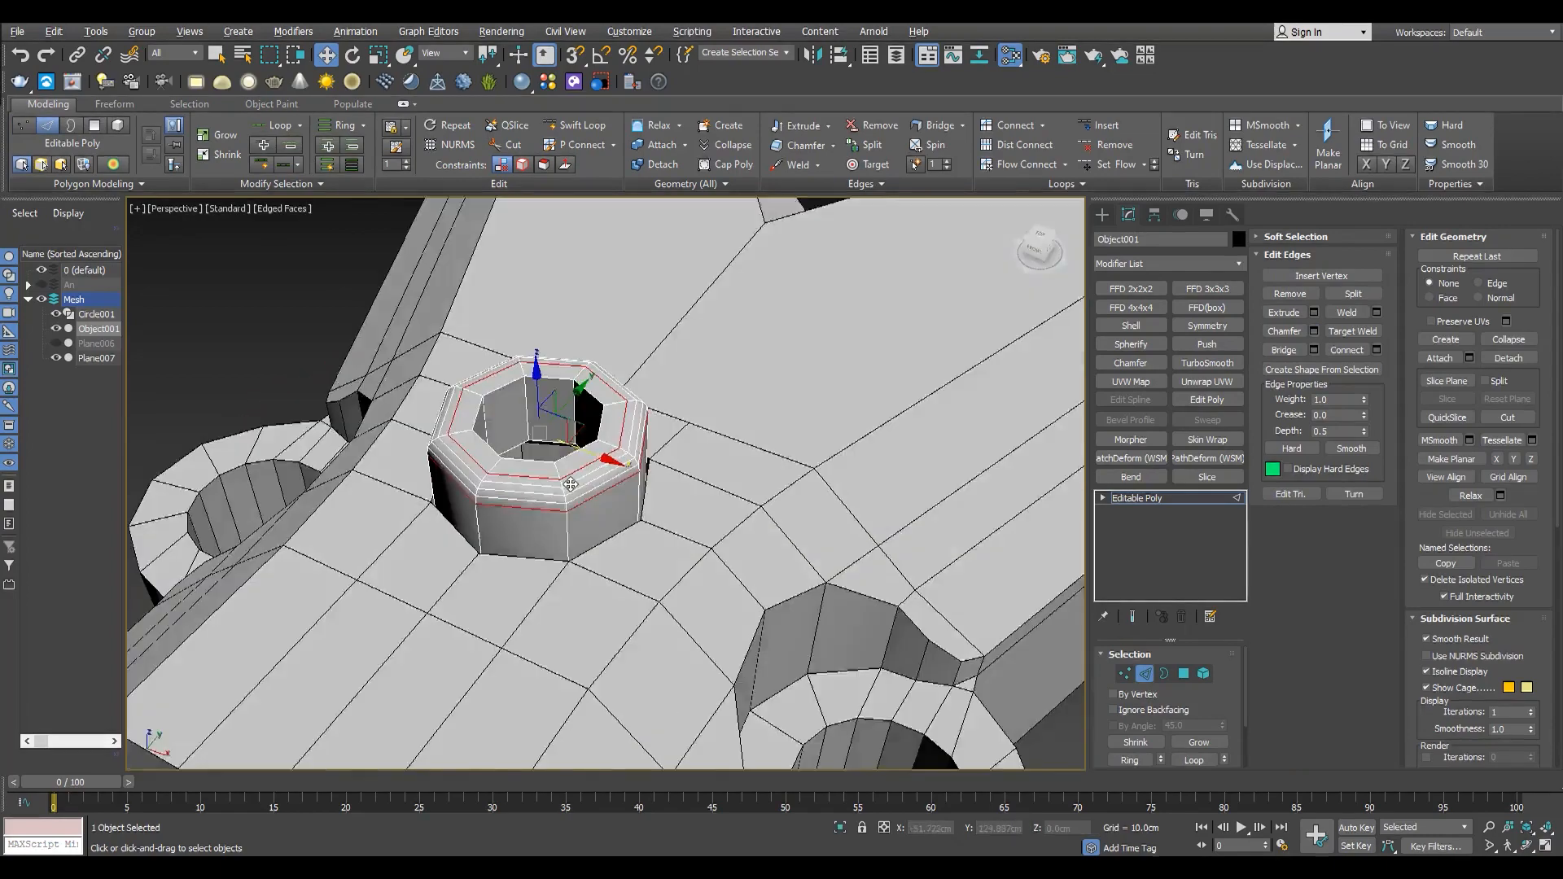
pyautogui.keyDown('alt'); pyautogui.moveTo(570, 505); pyautogui.dragTo(569, 457, button='middle'); pyautogui.keyUp('alt')
pyautogui.scroll(2, 569, 458)
pyautogui.press('4')
pyautogui.click(554, 480)
pyautogui.keyDown('shift'); pyautogui.click(619, 494); pyautogui.keyUp('shift')
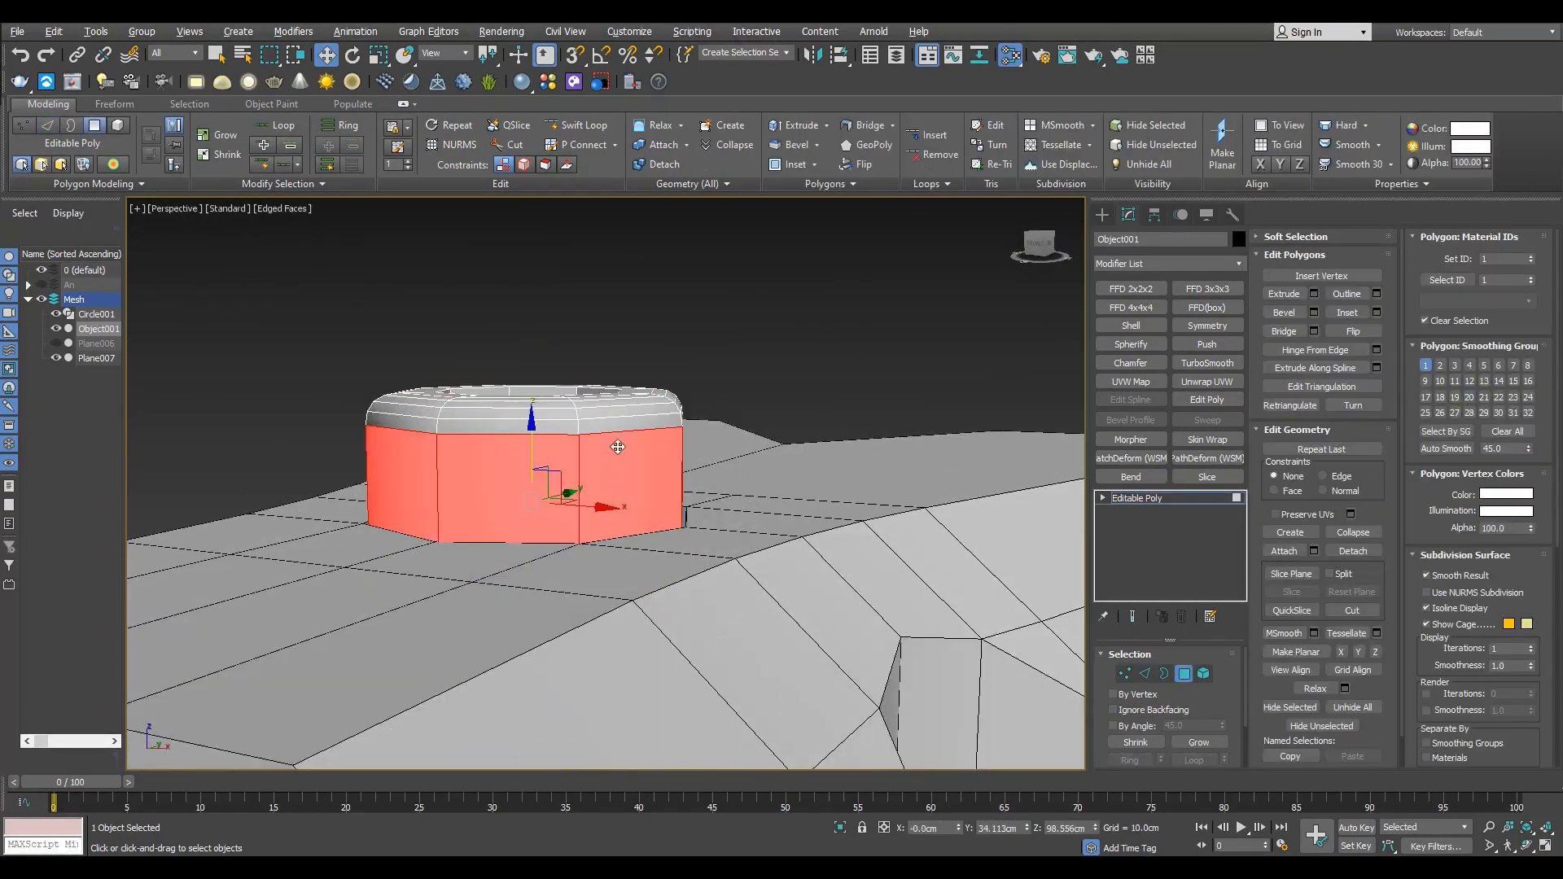
# - Adjust the ring's rounded rim by slightly moving and scaling its upper vertices vertically
pyautogui.press('1')
pyautogui.press('F3')
pyautogui.moveTo(532, 301); pyautogui.dragTo(531, 295)
pyautogui.press('F3')
pyautogui.keyDown('alt'); pyautogui.moveTo(531, 297); pyautogui.dragTo(513, 321, button='middle'); pyautogui.keyUp('alt')
pyautogui.scroll(2, 513, 321)
pyautogui.hotkey('ctrl', 'z')
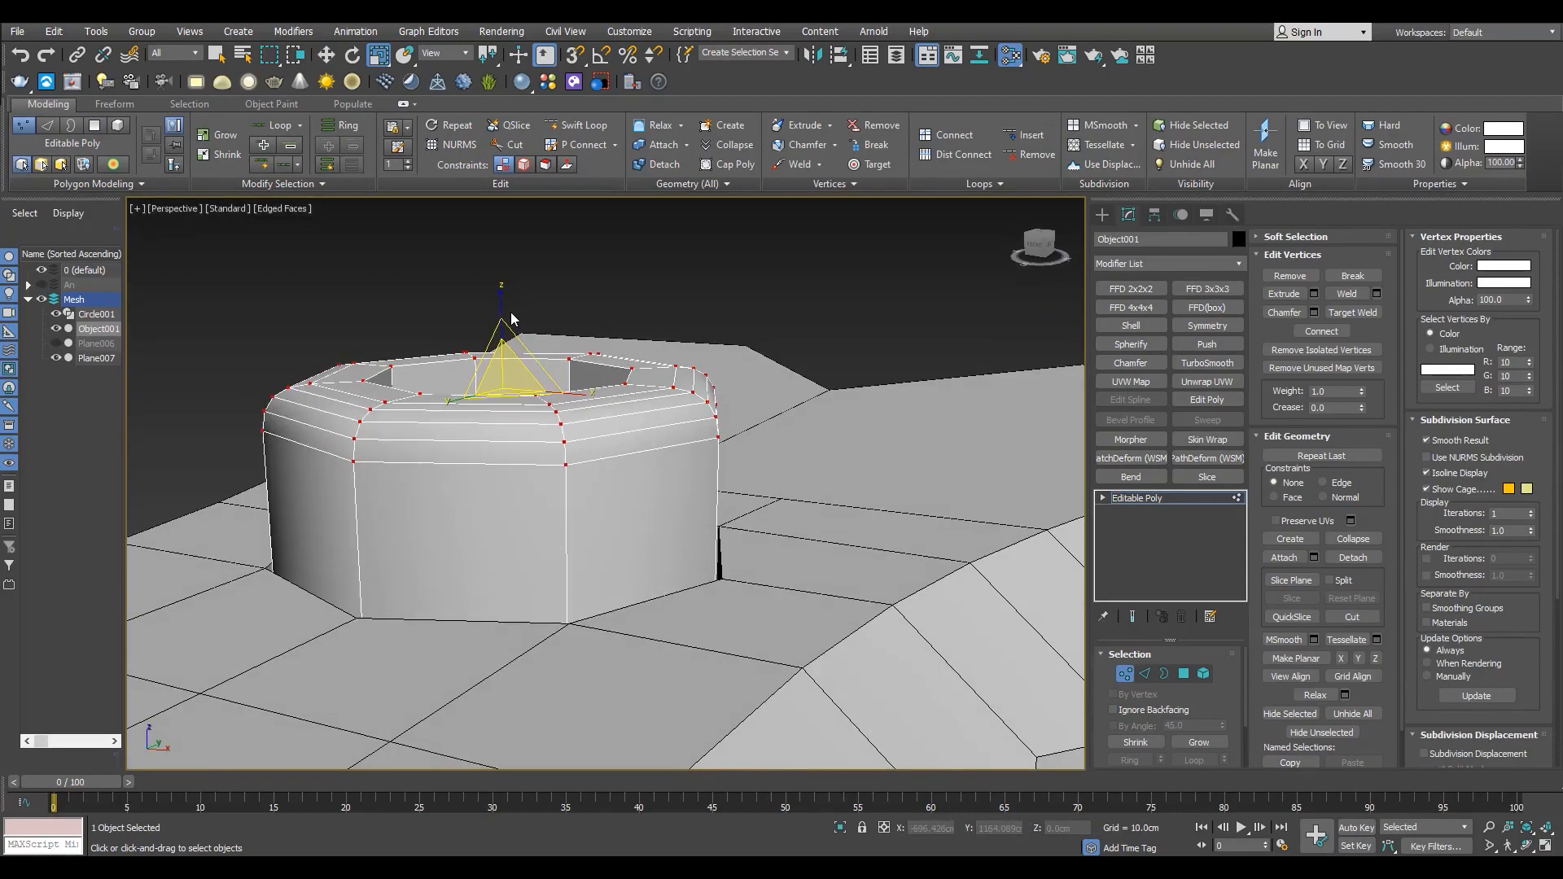
pyautogui.moveTo(502, 302)
pyautogui.mouseDown()
pyautogui.moveTo(506, 287)
pyautogui.moveTo(506, 303)
pyautogui.mouseUp()
# - Detach the ring's outer wall polygons as a separate object
pyautogui.click(1152, 499)
pyautogui.scroll(-4, 464, 399)
pyautogui.press('4')
pyautogui.scroll(2, 496, 476)
pyautogui.click(1353, 555)
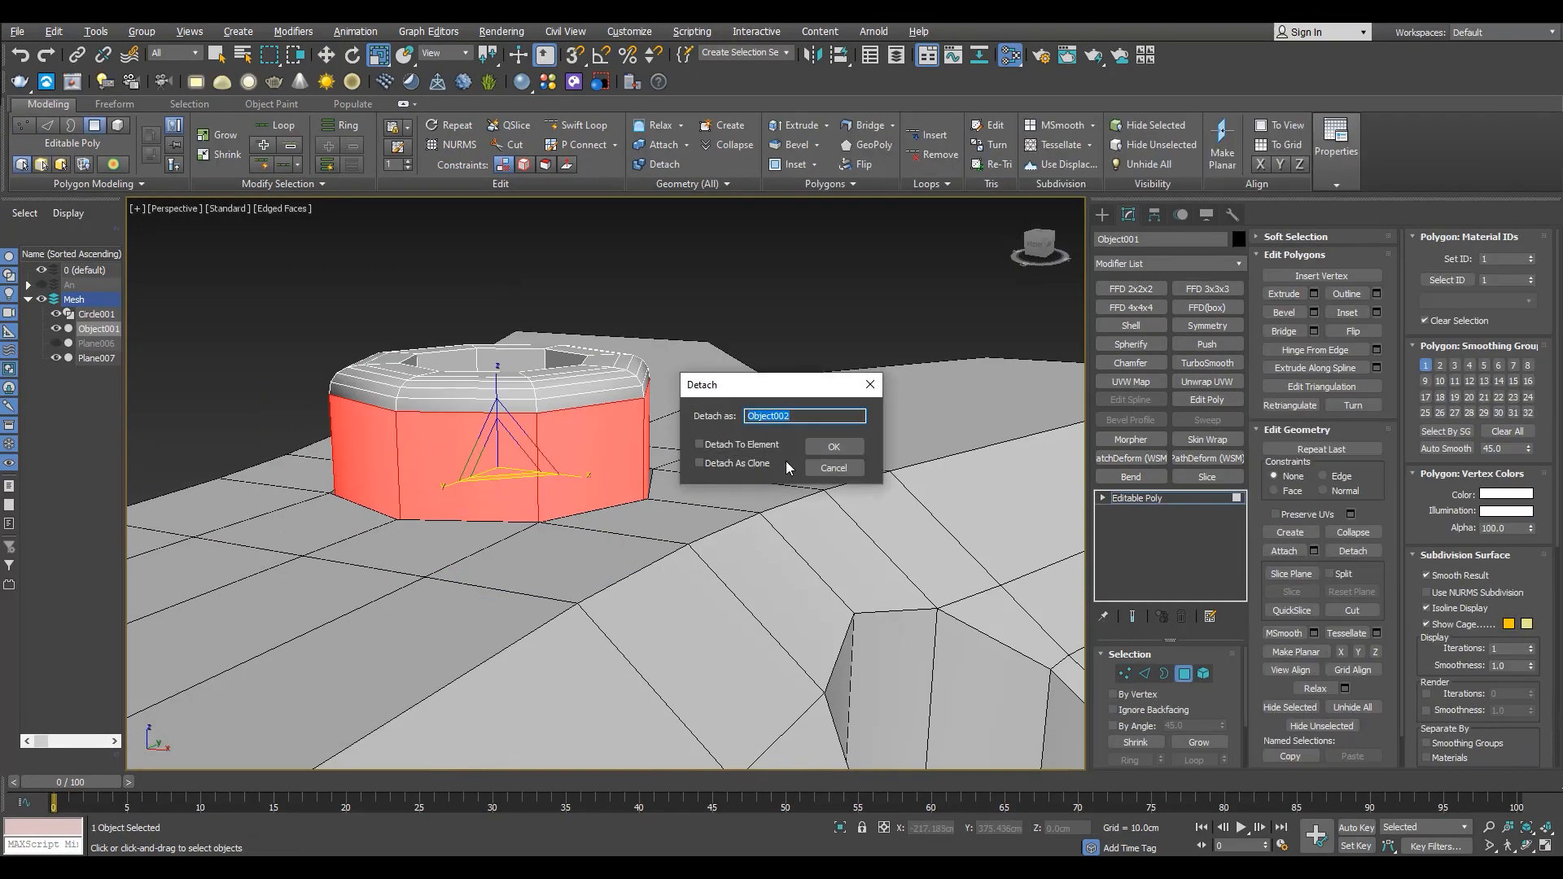
pyautogui.click(833, 447)
# - Isolate the detached octagonal wall and show it centred in the Top view
pyautogui.click(1153, 498)
pyautogui.click(559, 454)
pyautogui.hotkey('alt', 'q')
pyautogui.press('t')
pyautogui.scroll(-2, 508, 376)
pyautogui.moveTo(508, 376); pyautogui.dragTo(454, 395, button='middle')
pyautogui.click(758, 318)
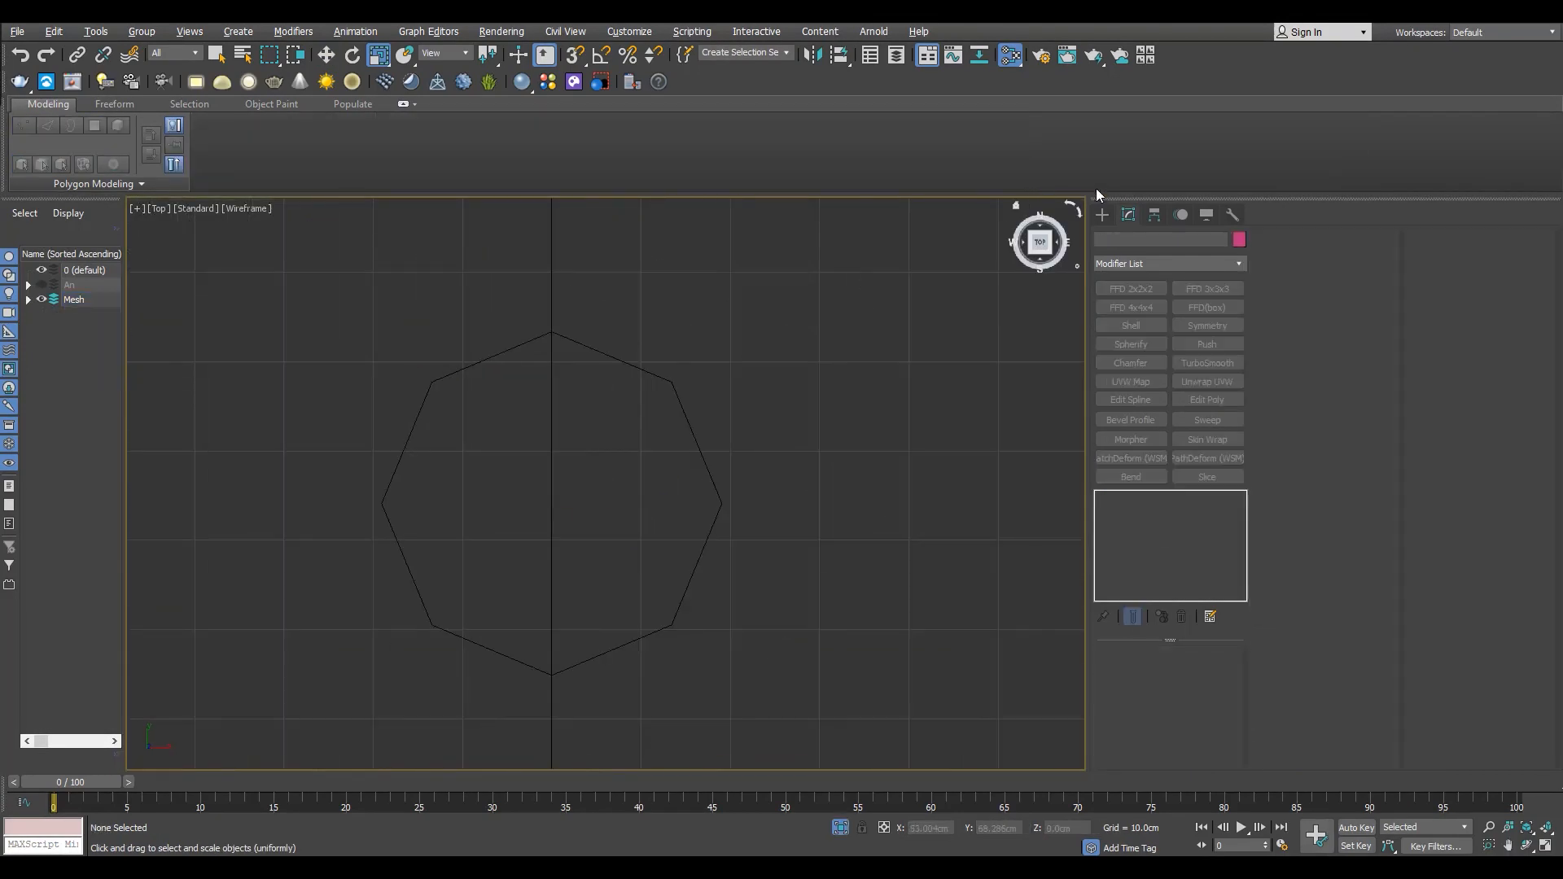
# - Create a Dynamics Objects spring inside the octagonal wall, about 29.6 cm in diameter and 15.4 cm high
pyautogui.click(1103, 215)
pyautogui.click(1103, 239)
pyautogui.click(1130, 260)
pyautogui.click(1132, 438)
pyautogui.click(1135, 312)
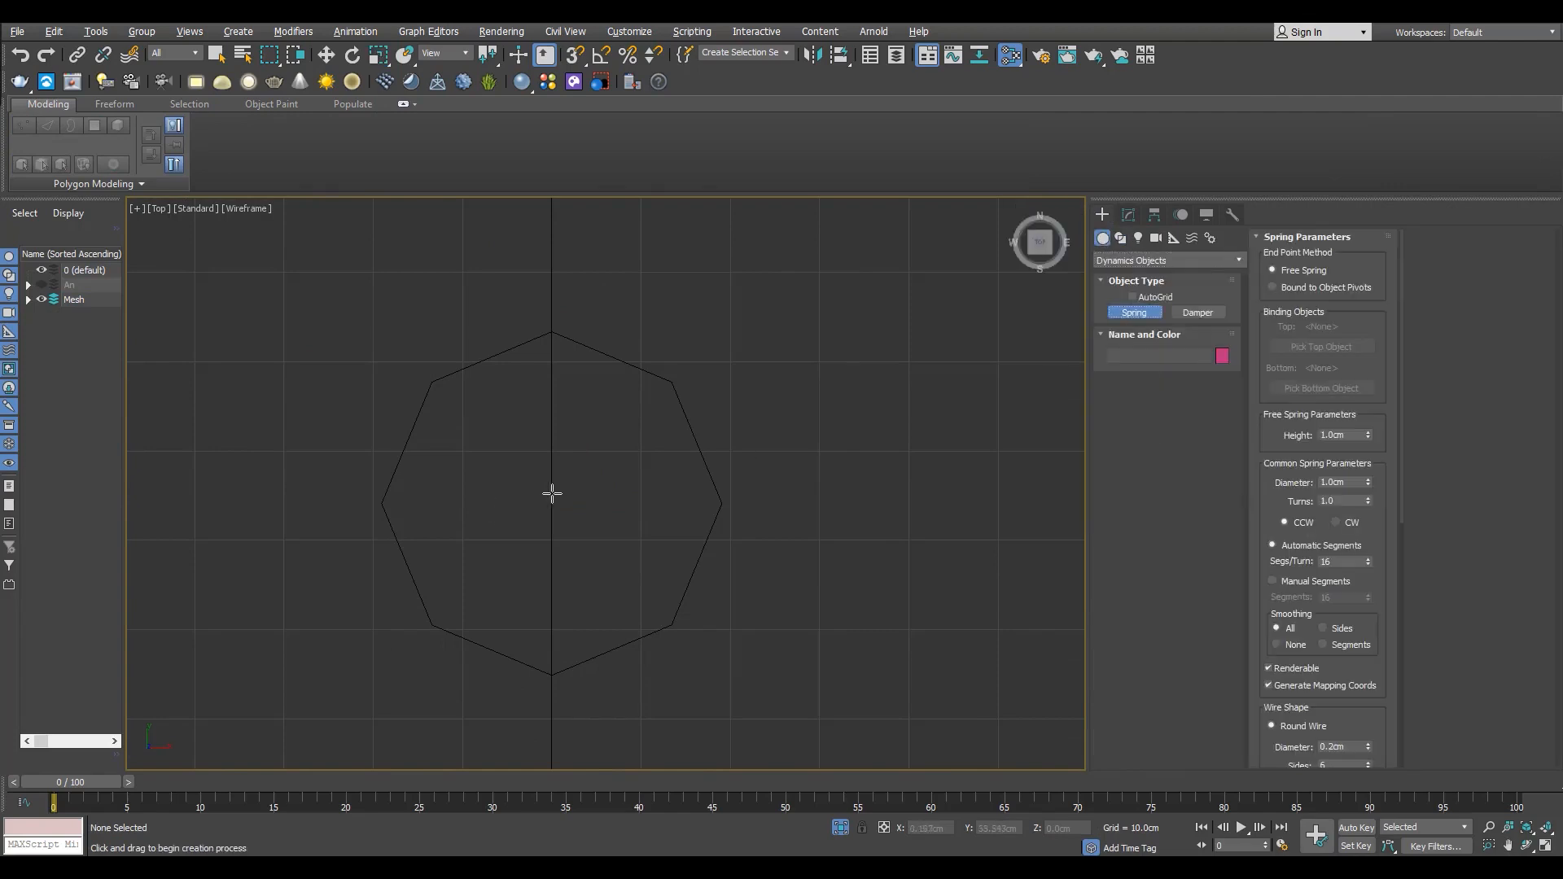
pyautogui.moveTo(552, 495); pyautogui.dragTo(600, 371)
pyautogui.click(967, 601)
pyautogui.scroll(-3, 533, 529)
pyautogui.press('w')
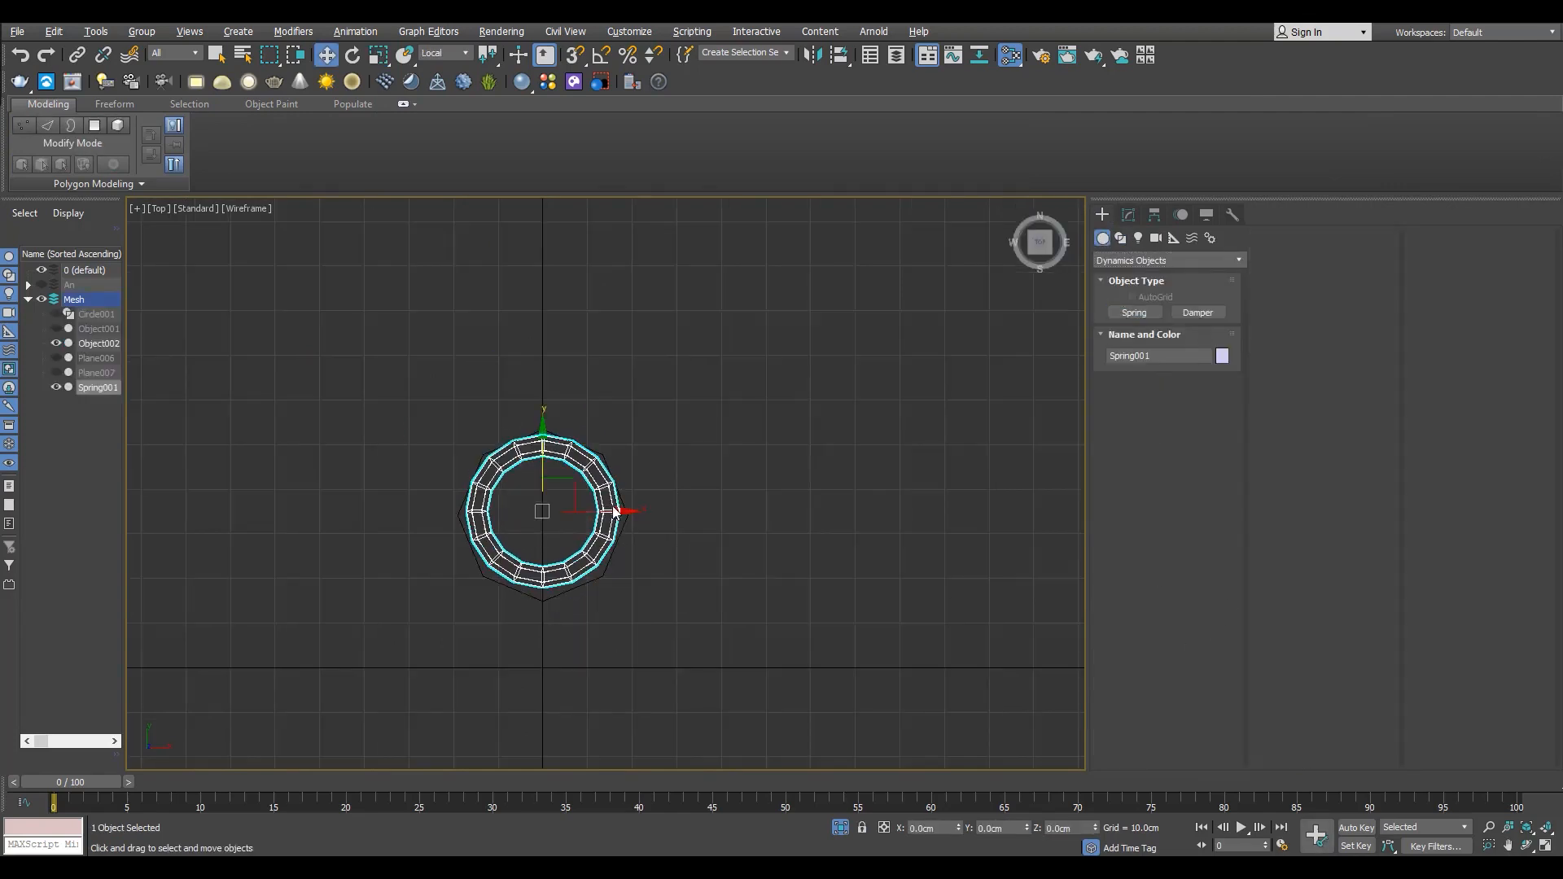
pyautogui.click(1129, 215)
pyautogui.scroll(3, 633, 570)
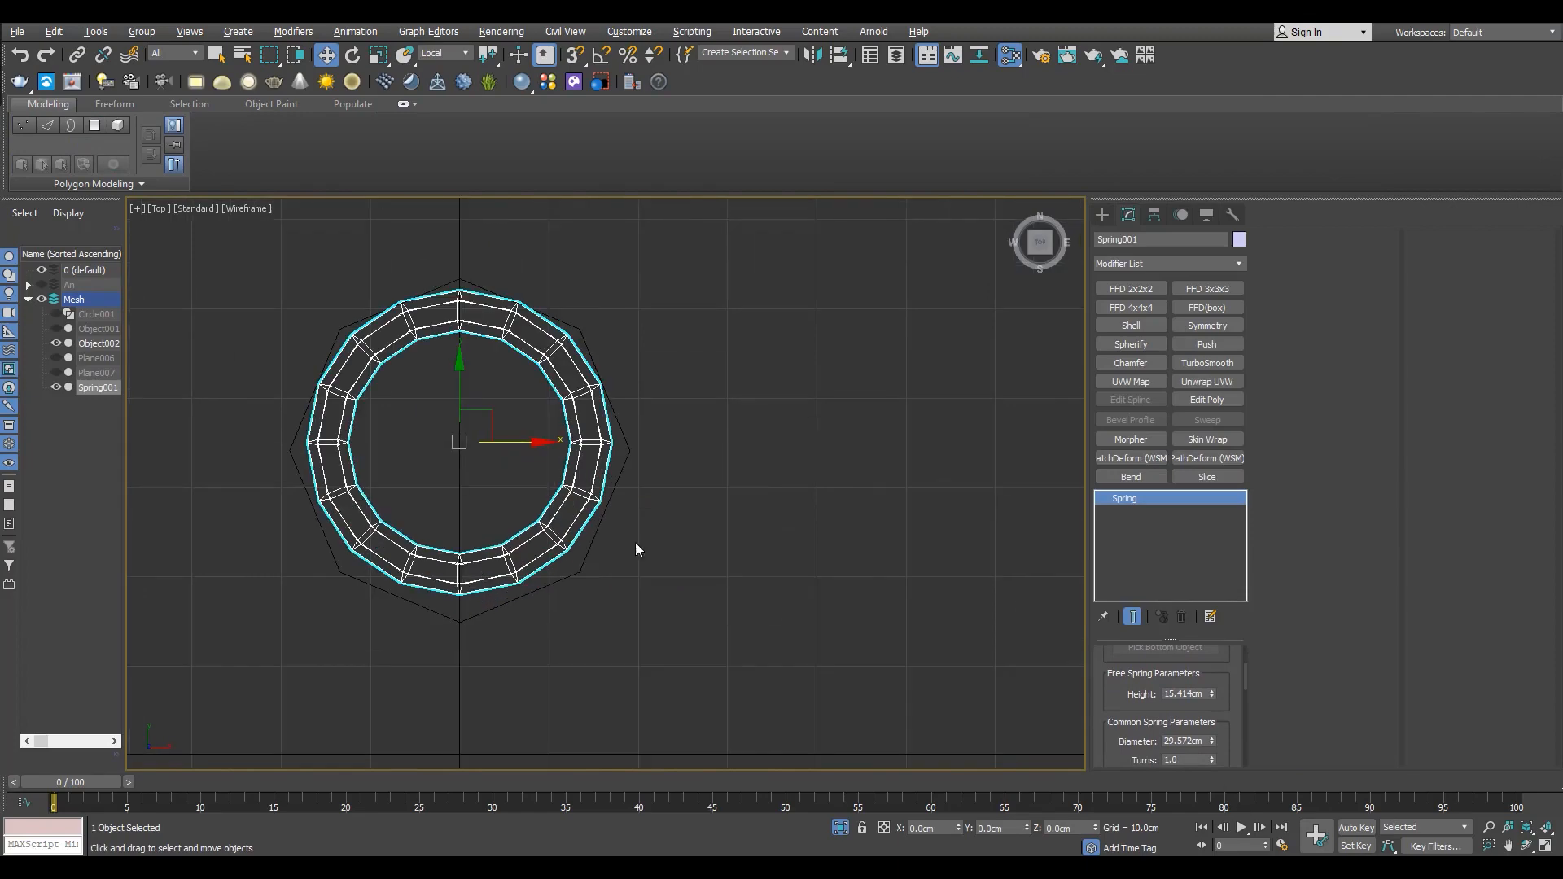
# - Move the spring up to the octagonal wall's height in the Front view
pyautogui.hotkey('alt', 'w')
pyautogui.middleClick(677, 338)
pyautogui.hotkey('alt', 'w')
pyautogui.scroll(-9, 649, 440)
pyautogui.scroll(4, 645, 420)
pyautogui.moveTo(646, 511); pyautogui.dragTo(665, 326)
pyautogui.scroll(3, 667, 350)
# - Switch the reference coordinate system to View and fine-tune the spring's vertical position within the octagonal wall
pyautogui.click(445, 54)
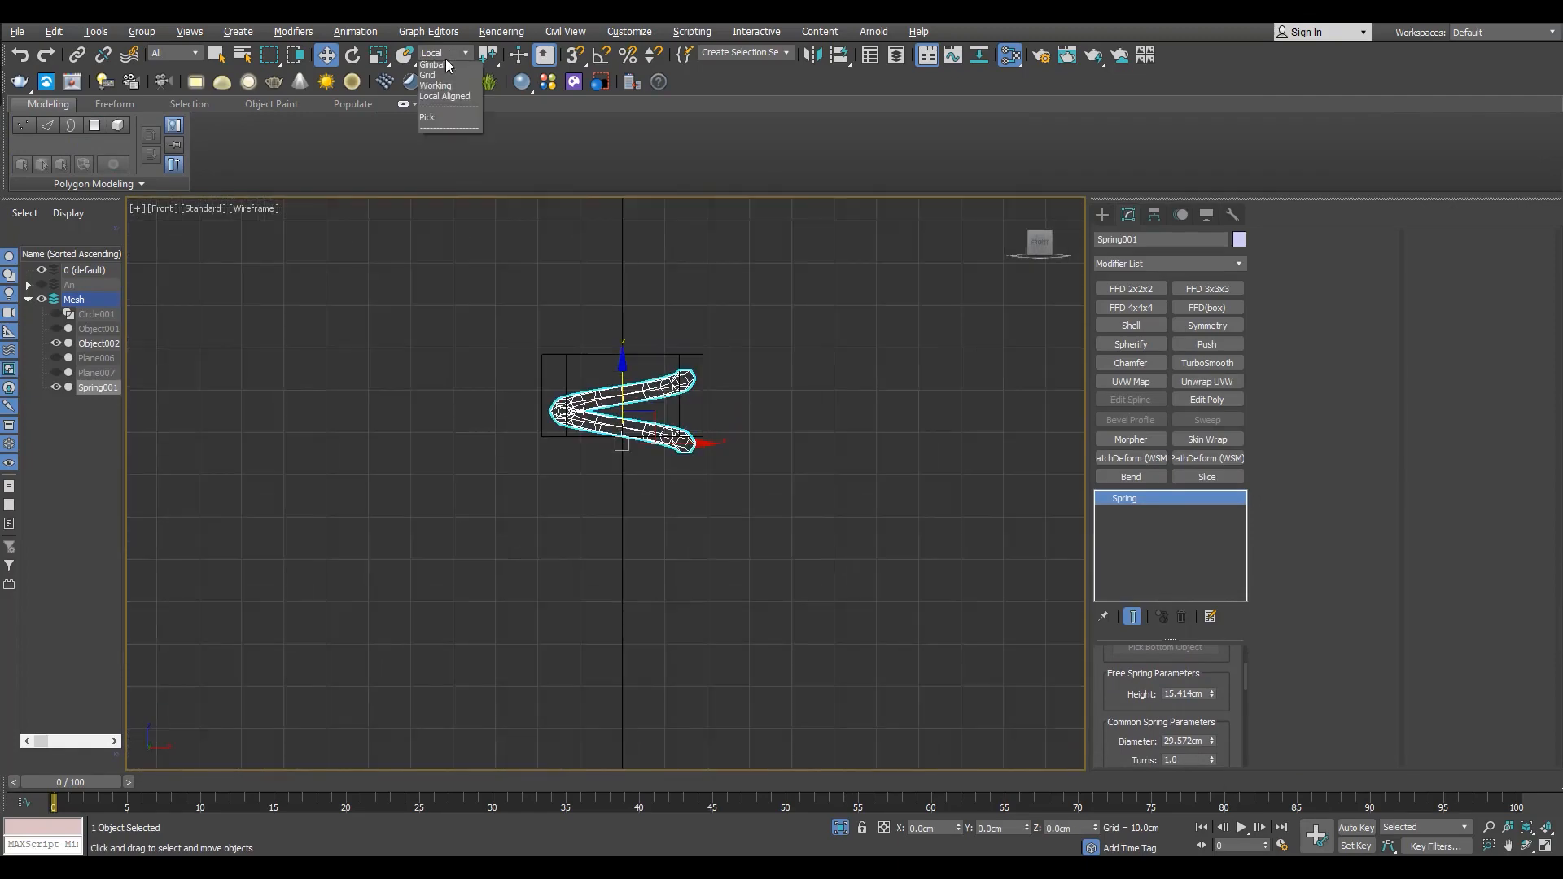
pyautogui.click(443, 65)
pyautogui.scroll(5, 685, 448)
pyautogui.moveTo(446, 378); pyautogui.dragTo(466, 303)
pyautogui.moveTo(531, 370); pyautogui.dragTo(596, 547, button='middle')
pyautogui.scroll(-3, 596, 547)
# - Set the spring's height to about 13.2 cm and its turns to 5
pyautogui.moveTo(1212, 698); pyautogui.dragTo(1232, 33)
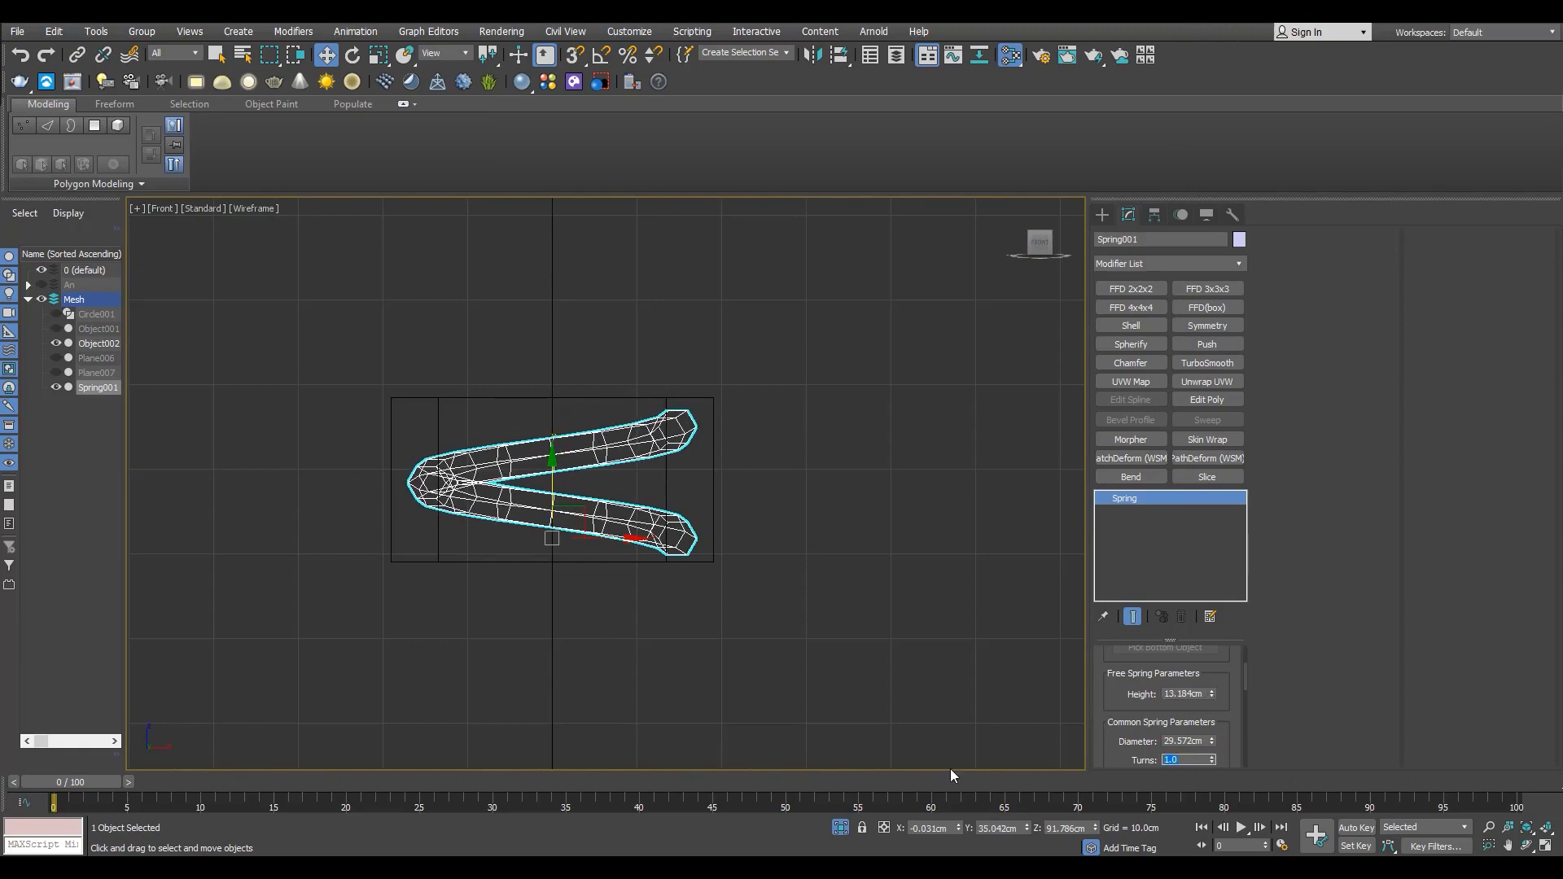
pyautogui.write('5')
pyautogui.press('Return')
# - Change the spring's wire shape to rectangular, about 4.44 cm wide and 2.34 cm deep
pyautogui.scroll(2, 688, 531)
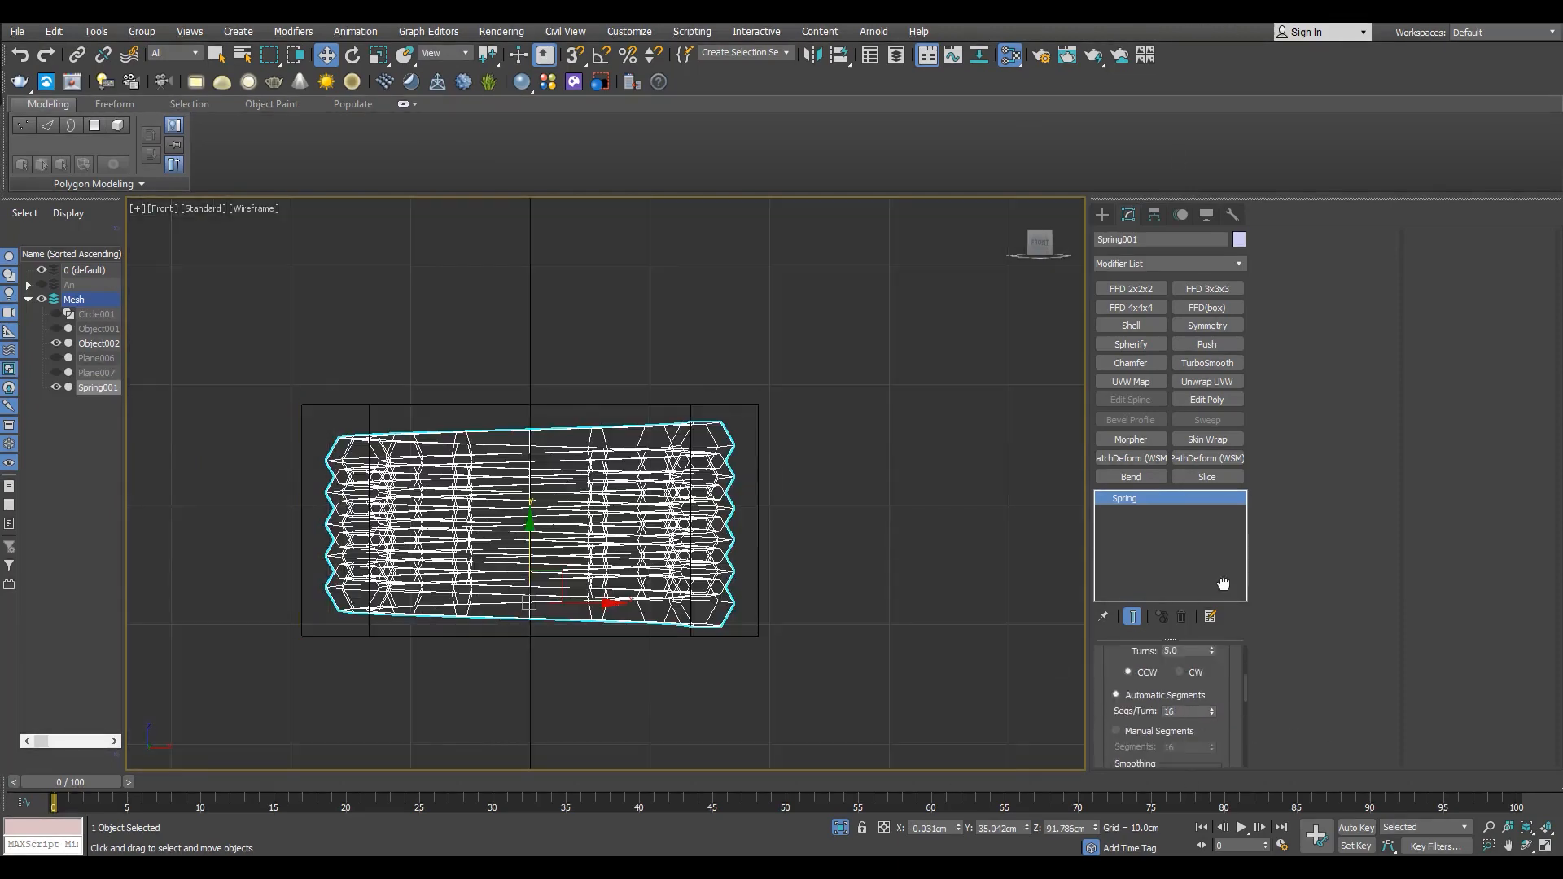
pyautogui.click(1116, 683)
pyautogui.hotkey('alt', 'w')
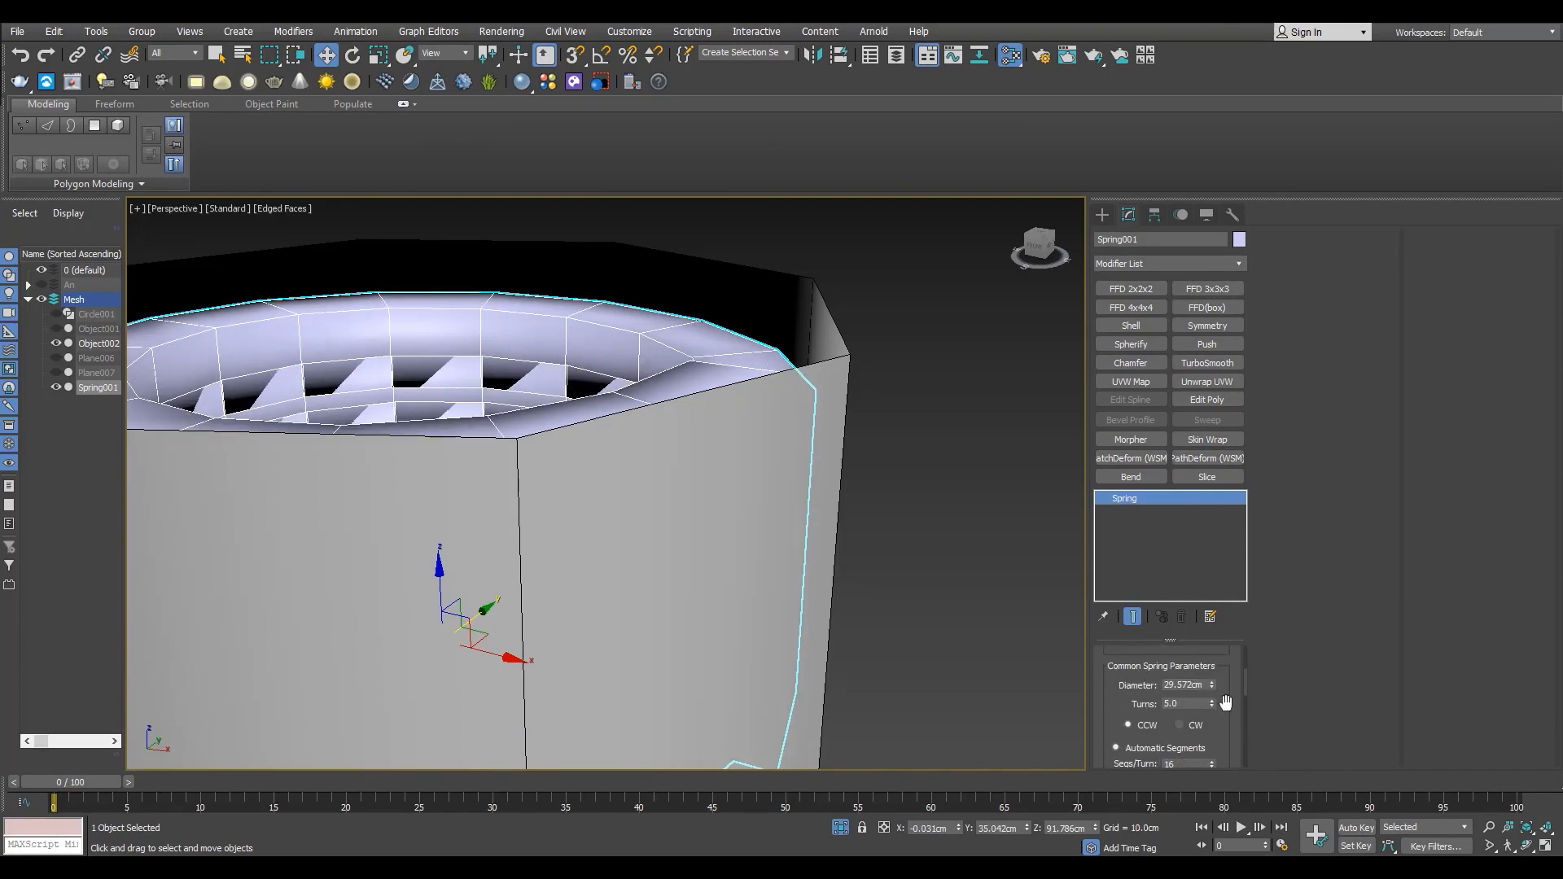
pyautogui.scroll(-5, 1221, 699)
pyautogui.moveTo(1212, 696); pyautogui.dragTo(1211, 728)
# - Examine the spring's fit inside the octagonal wall from above in wireframe and shaded display
pyautogui.scroll(-4, 510, 481)
pyautogui.moveTo(510, 482)
pyautogui.keyDown('alt'); pyautogui.mouseDown(button='middle')
pyautogui.moveTo(621, 521)
pyautogui.moveTo(521, 550)
pyautogui.moveTo(528, 489)
pyautogui.moveTo(565, 530)
pyautogui.moveTo(545, 471)
pyautogui.moveTo(560, 626)
pyautogui.mouseUp(button='middle'); pyautogui.keyUp('alt')
pyautogui.hotkey('alt', 'q')
pyautogui.press('F3')
pyautogui.scroll(3, 528, 488)
pyautogui.hotkey('ctrl', 'z')
pyautogui.press('F3')
pyautogui.scroll(-3, 545, 502)
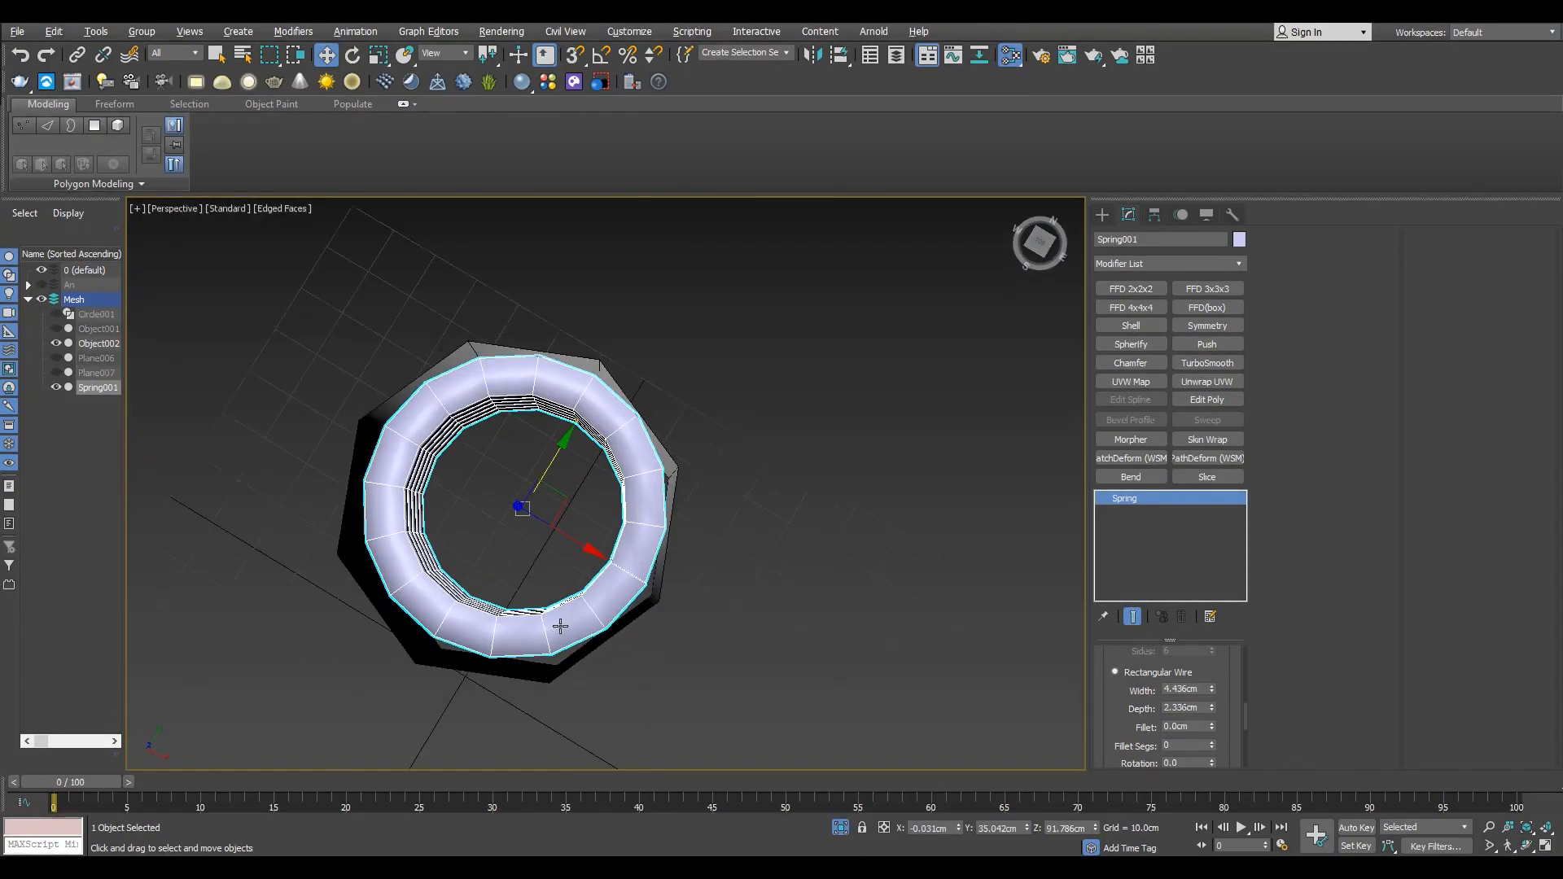
# - Set the spring's segments per turn to 8 to match the octagonal wall
pyautogui.moveTo(1192, 691); pyautogui.dragTo(1050, 683)
pyautogui.write('8')
pyautogui.press('Return')
pyautogui.moveTo(413, 476); pyautogui.dragTo(453, 503, button='middle')
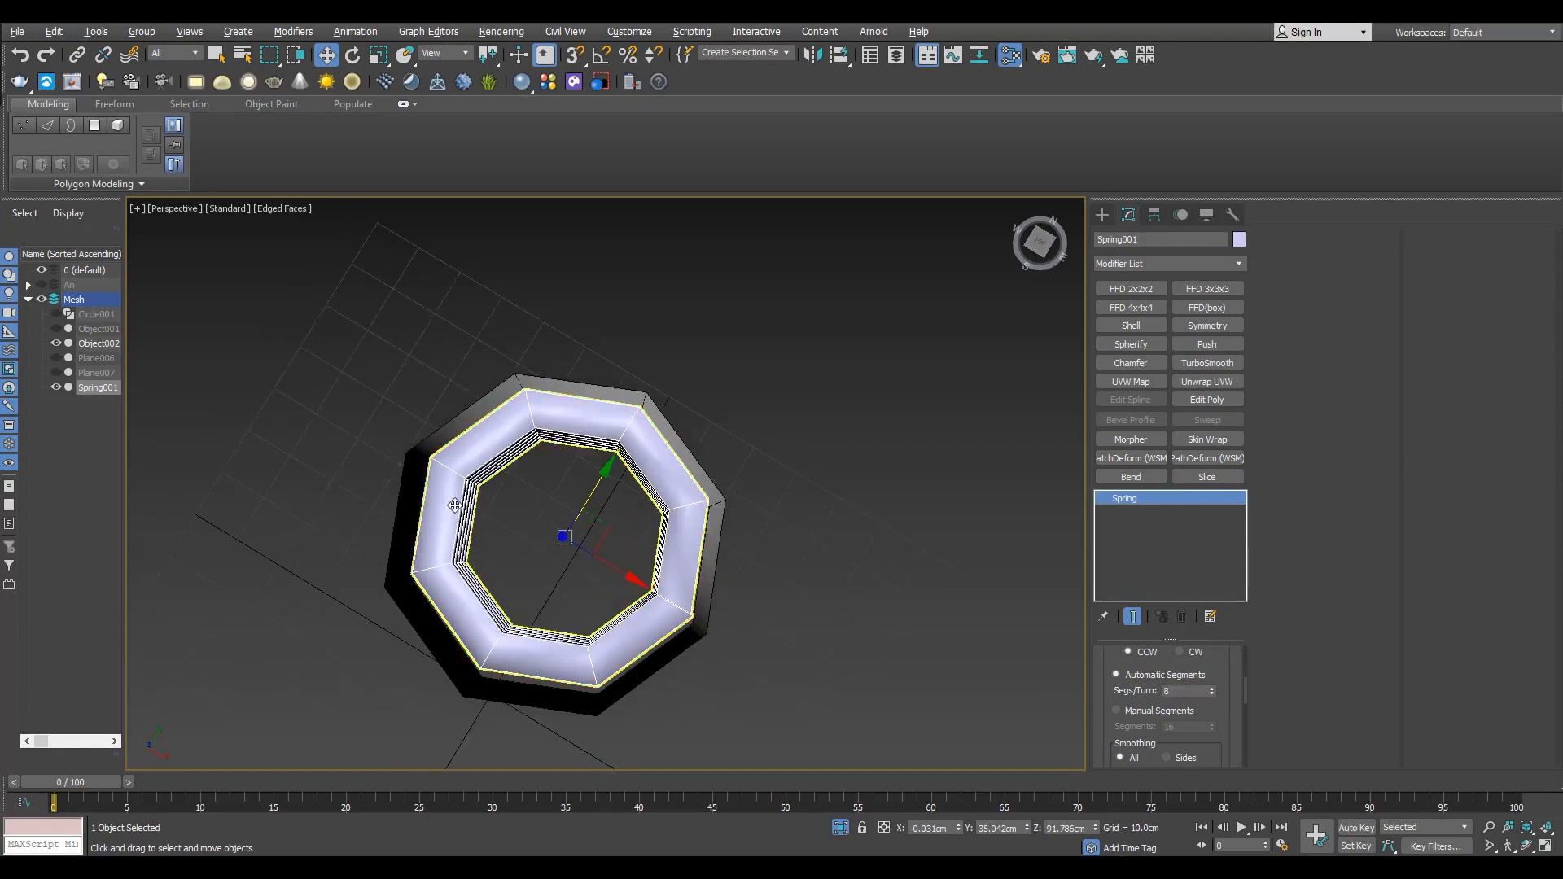
# - Select the inner-side vertices around the editable-poly spring's coils in the Top view
pyautogui.press('t')
pyautogui.moveTo(500, 395); pyautogui.dragTo(526, 395, button='middle')
pyautogui.press('1')
pyautogui.scroll(5, 513, 391)
pyautogui.moveTo(494, 435); pyautogui.dragTo(573, 351)
pyautogui.scroll(-3, 501, 419)
pyautogui.moveTo(434, 503); pyautogui.dragTo(387, 436)
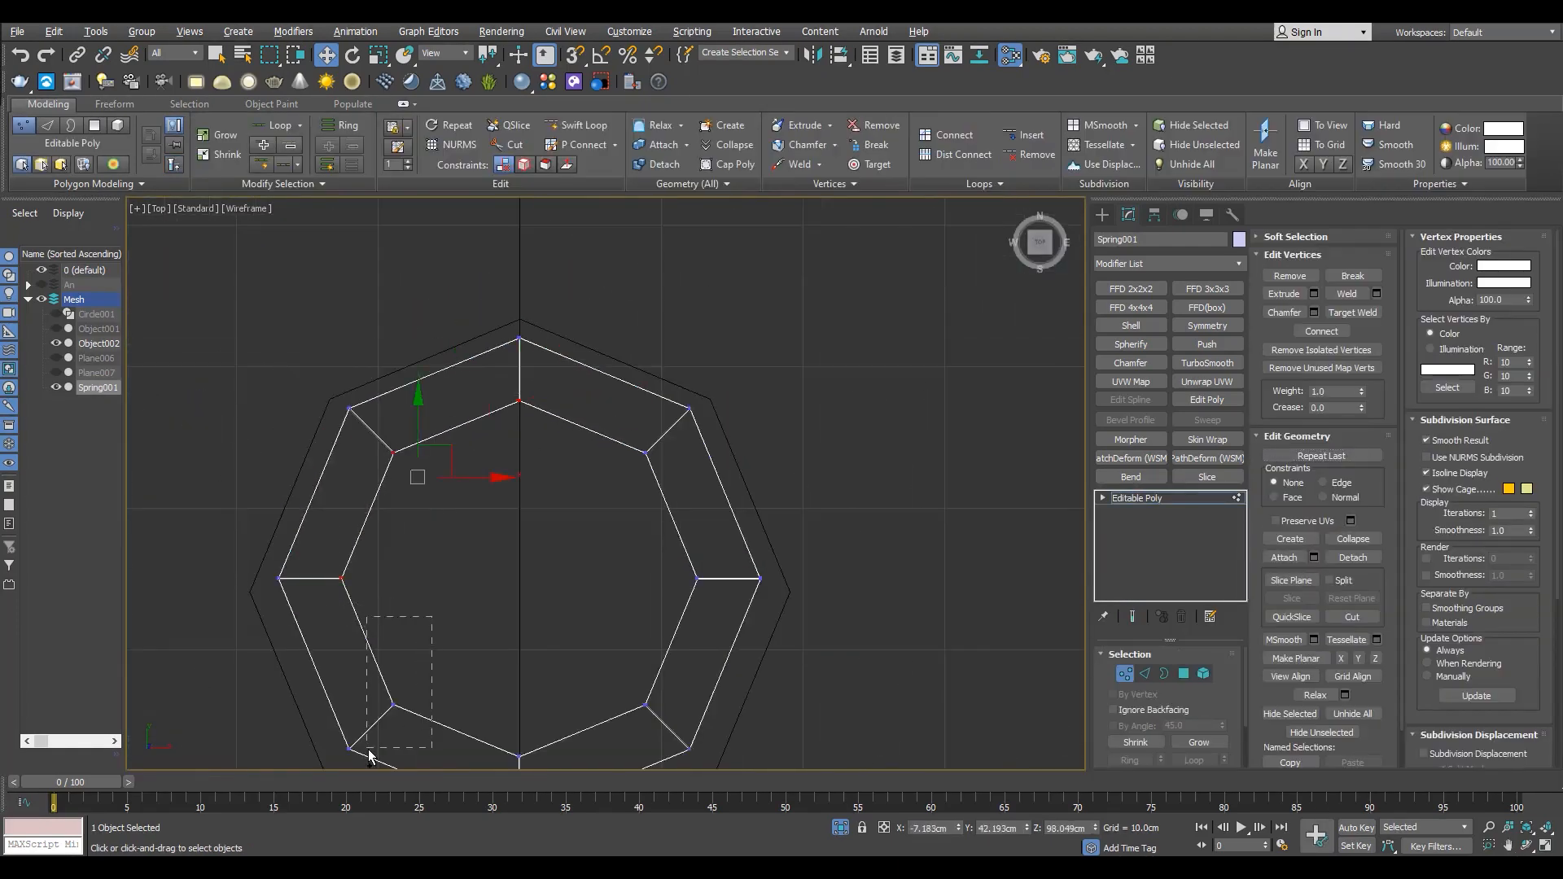
# - Select the vertices of the spiral's inner octagon outline in the top view and delete them
pyautogui.keyDown('ctrl'); pyautogui.moveTo(369, 751); pyautogui.dragTo(366, 753); pyautogui.keyUp('ctrl')
pyautogui.moveTo(456, 708); pyautogui.dragTo(415, 541, button='middle')
pyautogui.keyDown('ctrl'); pyautogui.moveTo(444, 554); pyautogui.dragTo(509, 614); pyautogui.keyUp('ctrl')
pyautogui.keyDown('ctrl'); pyautogui.moveTo(535, 595); pyautogui.dragTo(611, 518); pyautogui.keyUp('ctrl')
pyautogui.press('Delete')
# - Select the stacked spiral vertices at the octagon's top corner and inspect them against the outer band in perspective
pyautogui.moveTo(574, 262); pyautogui.dragTo(619, 573, button='middle')
pyautogui.moveTo(561, 522); pyautogui.dragTo(489, 444)
pyautogui.hotkey('alt', 'w')
pyautogui.hotkey('alt', 'w')
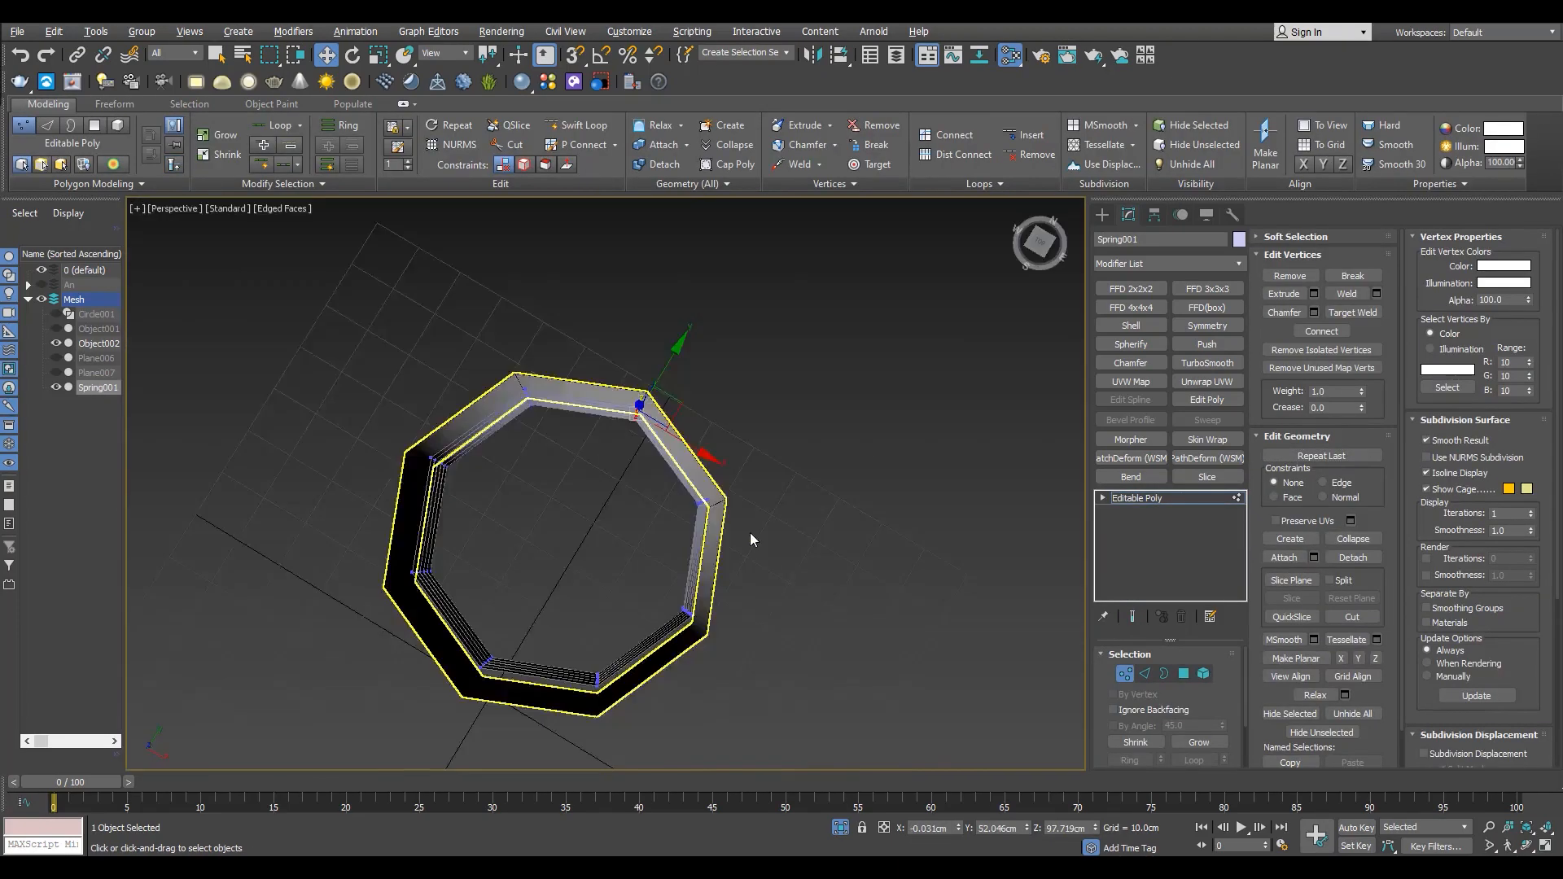
pyautogui.keyDown('alt'); pyautogui.moveTo(750, 532); pyautogui.dragTo(732, 464, button='middle'); pyautogui.keyUp('alt')
pyautogui.hotkey('alt', 'w')
pyautogui.hotkey('alt', 'w')
pyautogui.scroll(10, 653, 678)
pyautogui.hotkey('alt', 'w')
pyautogui.hotkey('alt', 'w')
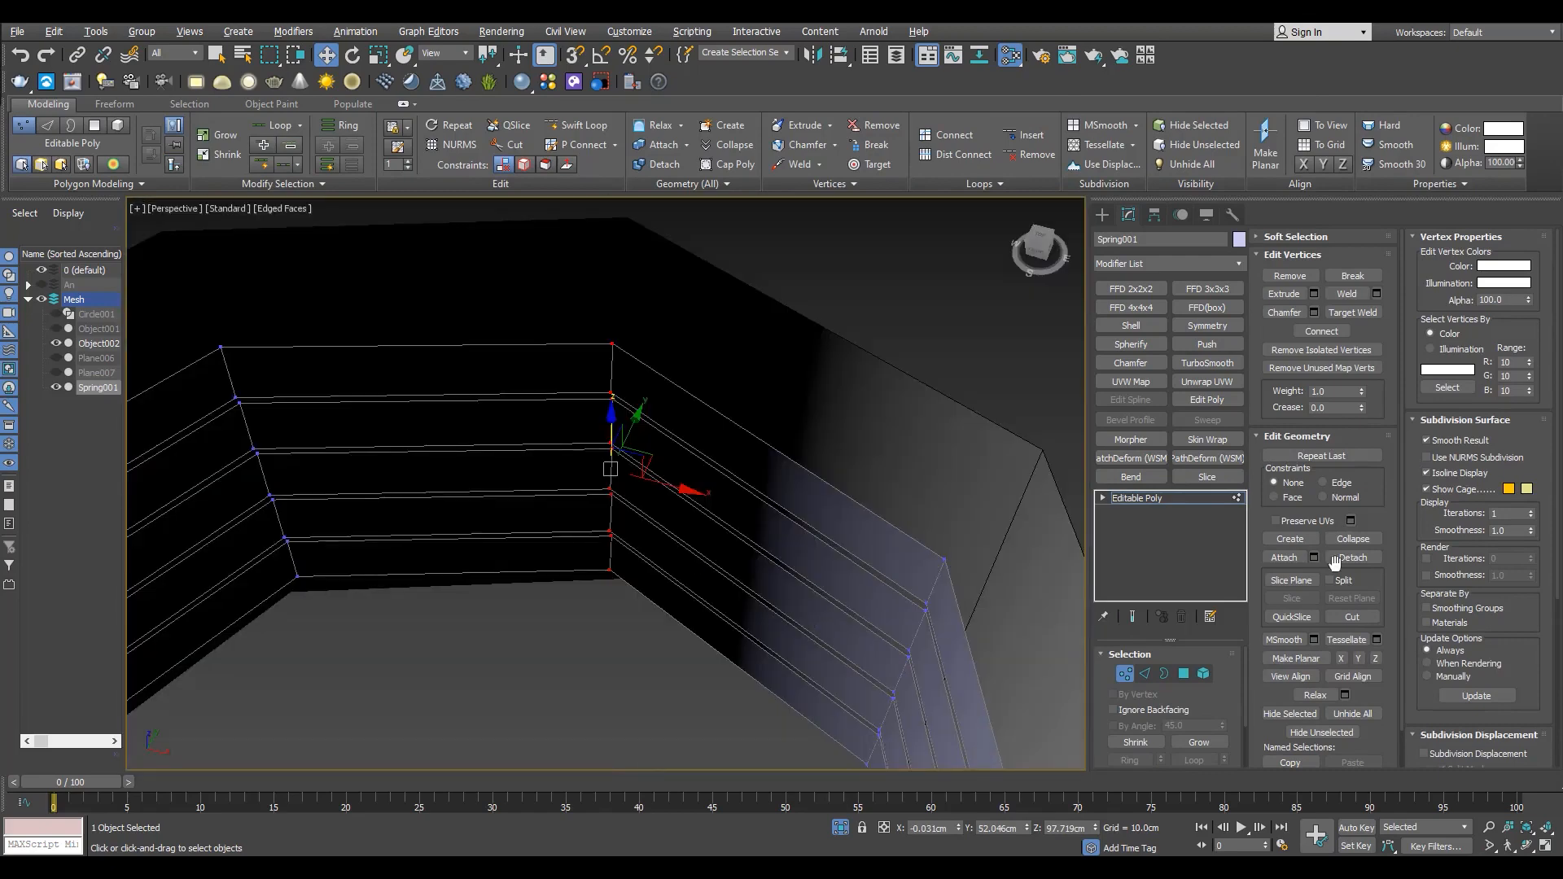
pyautogui.hotkey('alt', 'w')
pyautogui.hotkey('alt', 'w')
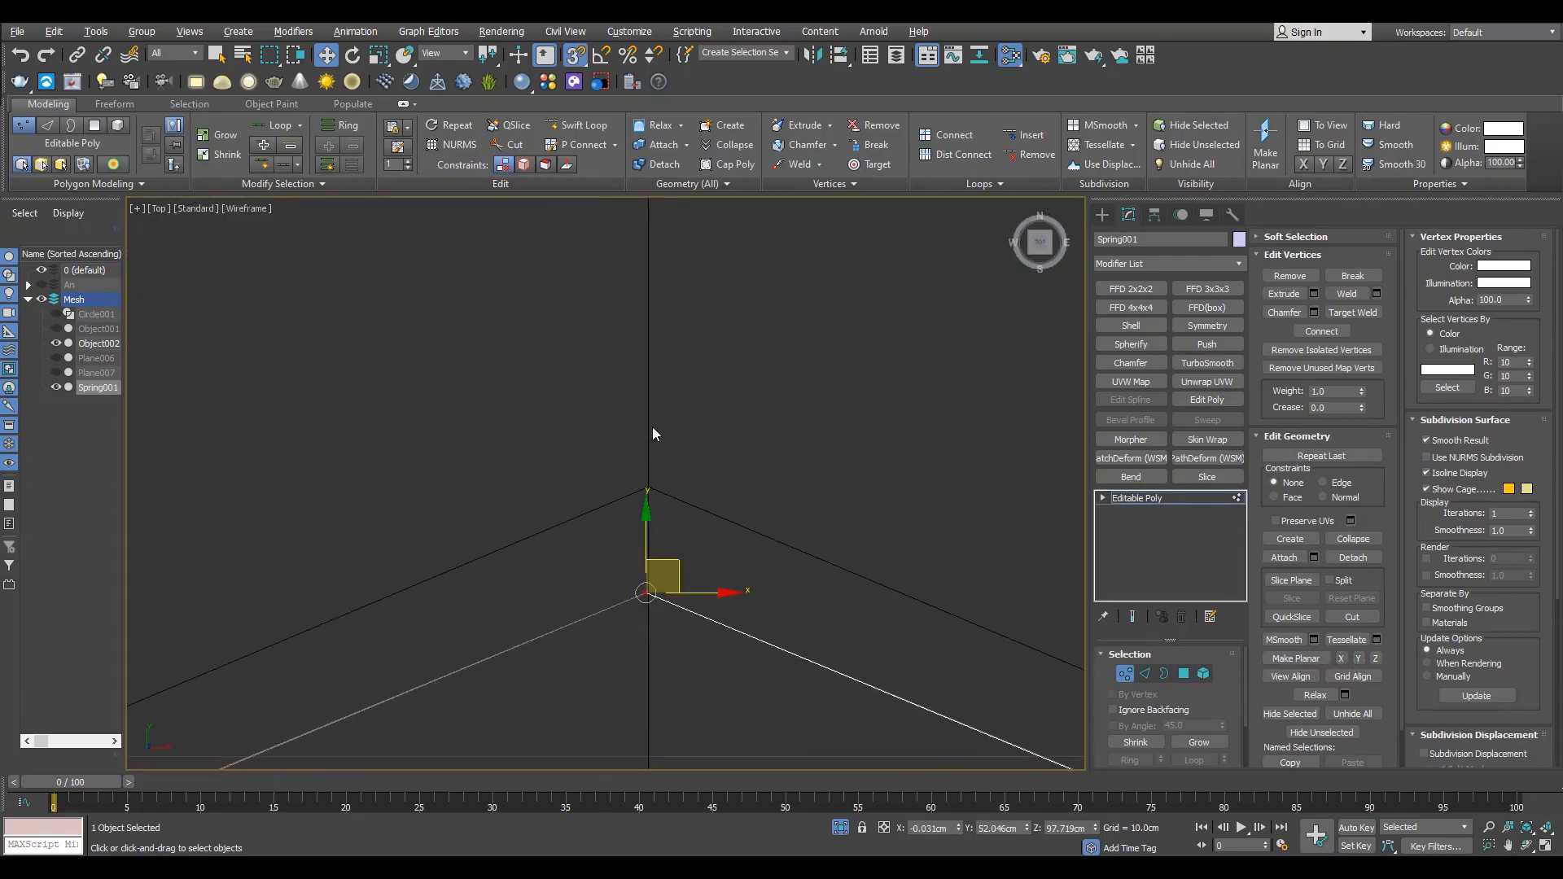
# - Adjust the snap settings and snap the spiral's top corner vertices onto the outer octagon's top corner
pyautogui.rightClick(576, 56)
pyautogui.click(735, 454)
pyautogui.click(895, 326)
pyautogui.moveTo(677, 566); pyautogui.dragTo(683, 463)
# - Snap the spiral's upper-left and left corner vertices onto the matching corners of the outer octagon
pyautogui.scroll(-6, 683, 431)
pyautogui.moveTo(768, 468); pyautogui.dragTo(895, 360, button='middle')
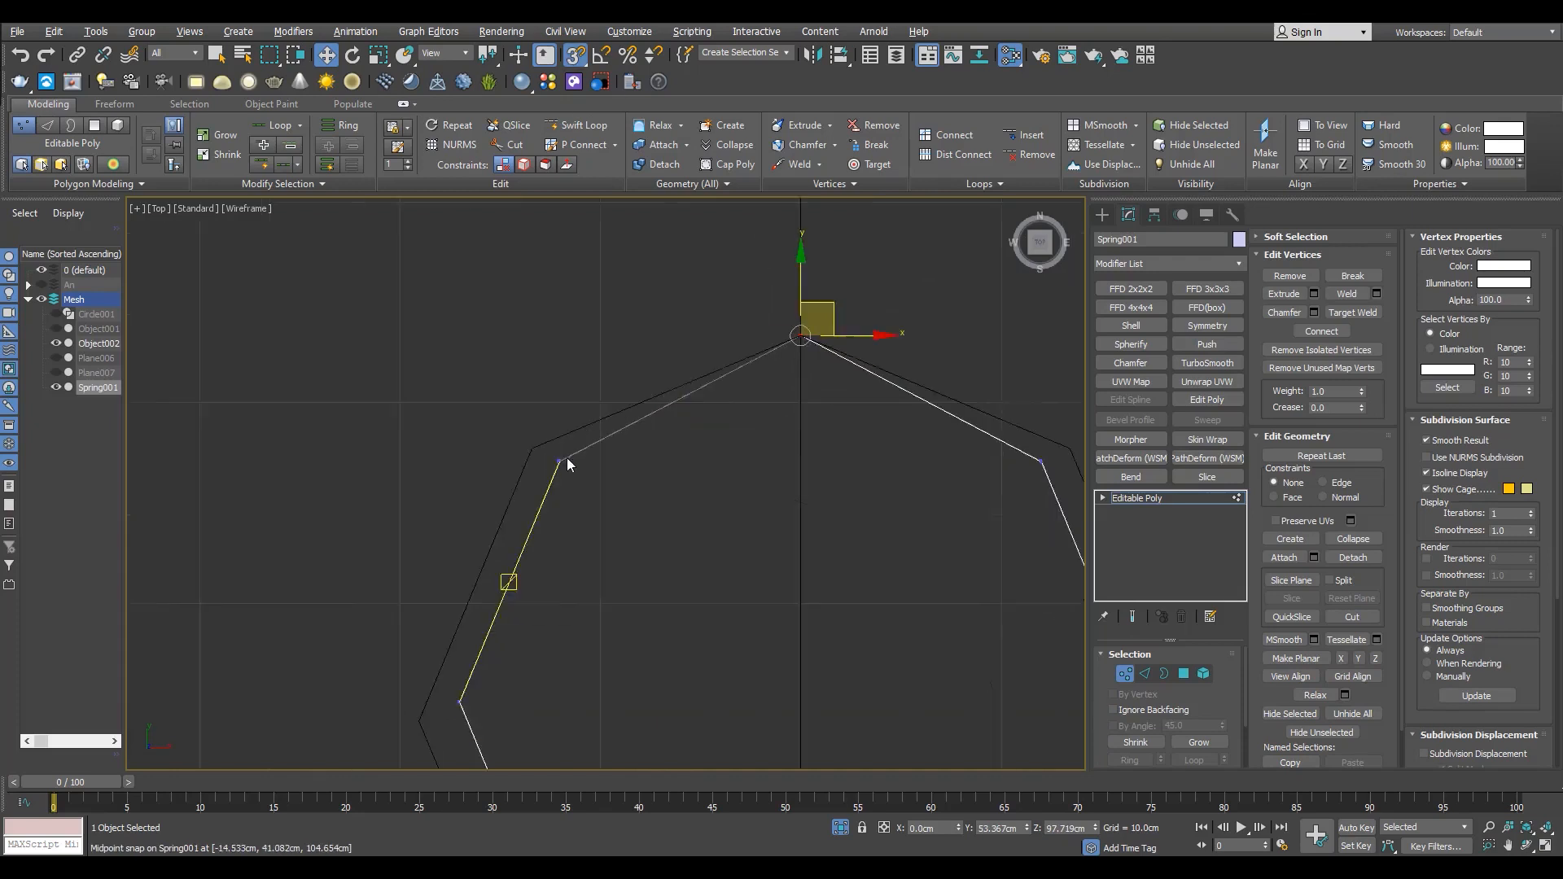
pyautogui.click(559, 461)
pyautogui.scroll(6, 568, 464)
pyautogui.scroll(-6, 419, 454)
pyautogui.click(345, 704)
pyautogui.moveTo(328, 666); pyautogui.dragTo(542, 447, button='middle')
pyautogui.moveTo(559, 486); pyautogui.dragTo(523, 498)
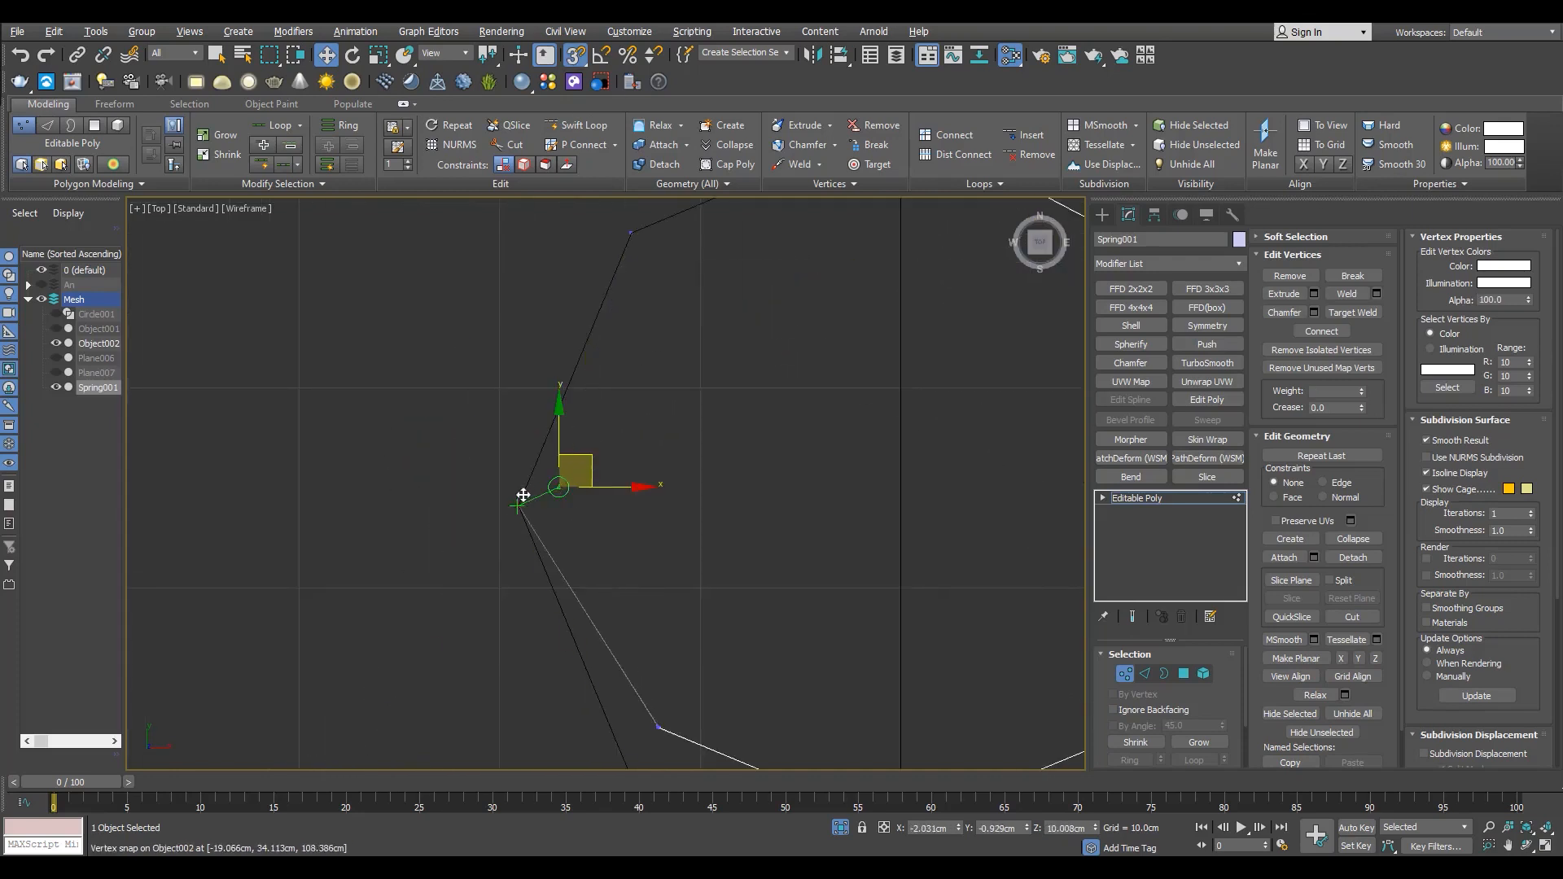
# - Snap the spiral's lower-left, bottom and lower-right corner vertices onto the matching corners of the outer octagon
pyautogui.click(662, 725)
pyautogui.moveTo(710, 712); pyautogui.dragTo(627, 541, button='middle')
pyautogui.moveTo(885, 554); pyautogui.dragTo(730, 428, button='middle')
pyautogui.moveTo(669, 533); pyautogui.dragTo(717, 568)
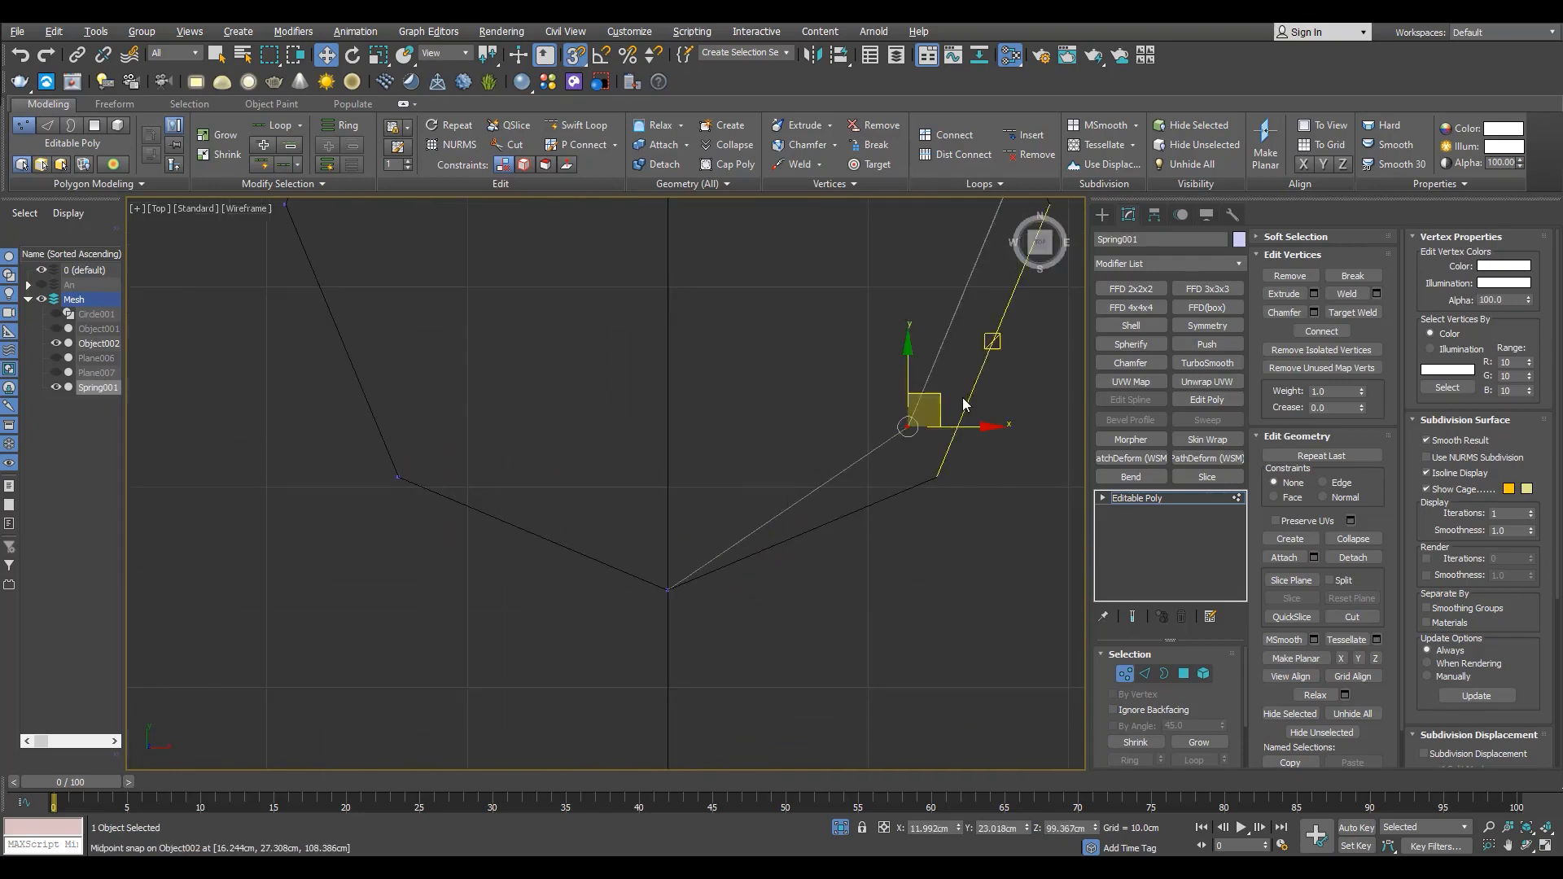
pyautogui.moveTo(928, 409); pyautogui.dragTo(939, 475)
# - Snap the spiral's right and upper-right corner vertices onto the outer octagon's corners and turn snapping off
pyautogui.moveTo(989, 365); pyautogui.dragTo(792, 412, button='middle')
pyautogui.click(698, 394)
pyautogui.moveTo(721, 375); pyautogui.dragTo(735, 391)
pyautogui.moveTo(728, 220); pyautogui.dragTo(807, 419, button='middle')
pyautogui.click(680, 524)
pyautogui.scroll(5, 708, 523)
pyautogui.moveTo(652, 503); pyautogui.dragTo(715, 482)
pyautogui.press('s')
# - Leave vertex editing of the spiral and clone the octagonal band Object002 as a copy named Object003
pyautogui.hotkey('alt', 'w')
pyautogui.middleClick(935, 636)
pyautogui.hotkey('alt', 'w')
pyautogui.scroll(-8, 649, 506)
pyautogui.scroll(5, 754, 531)
pyautogui.keyDown('alt'); pyautogui.moveTo(651, 593); pyautogui.dragTo(710, 522, button='middle'); pyautogui.keyUp('alt')
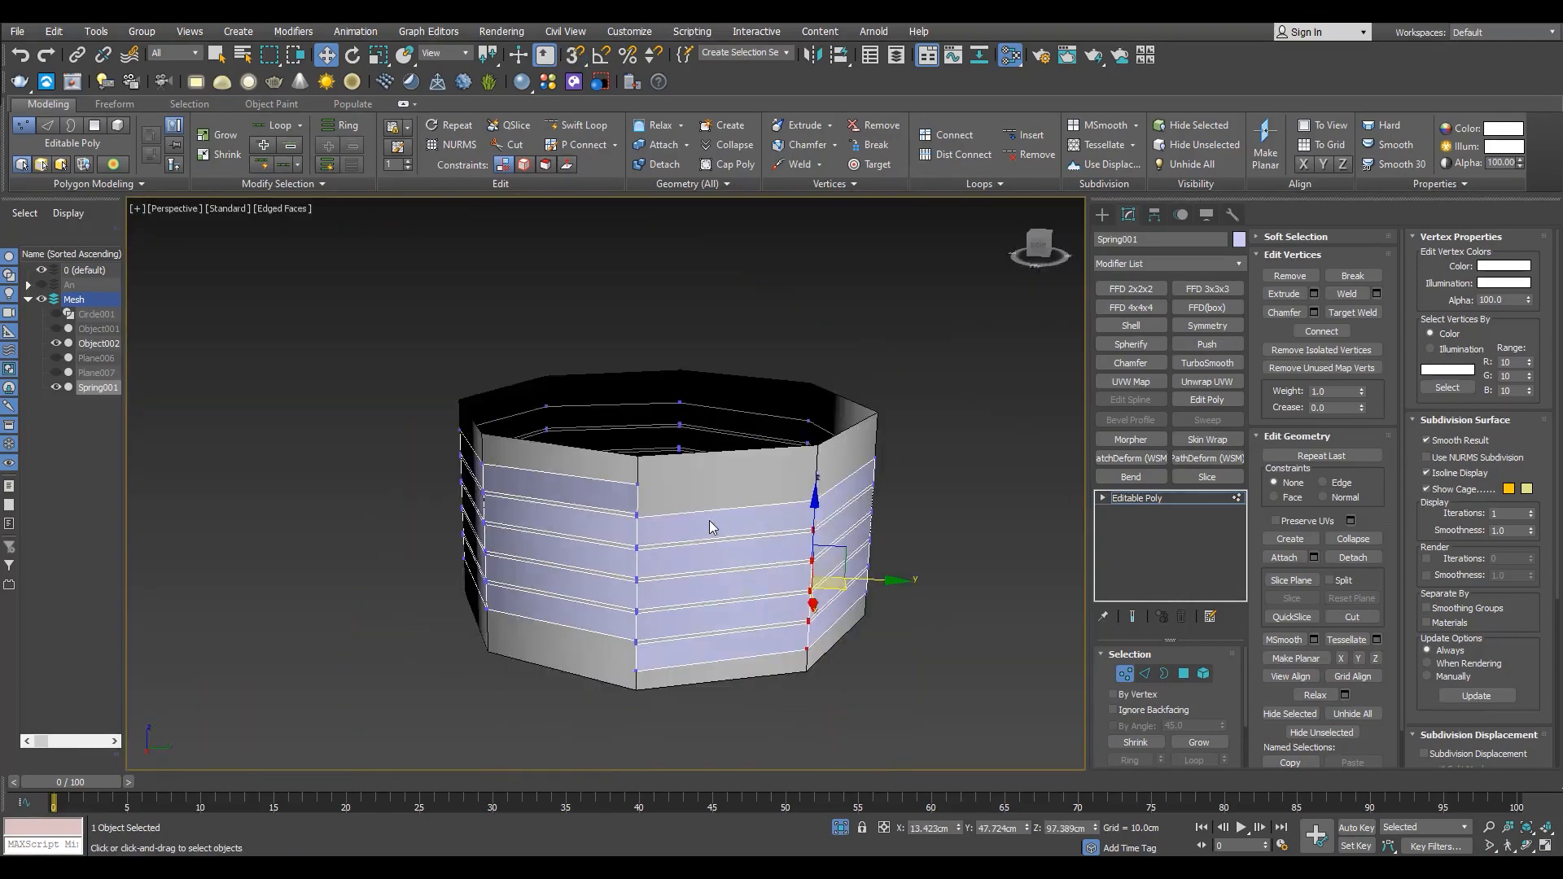
pyautogui.press('2')
pyautogui.scroll(4, 710, 502)
pyautogui.scroll(-4, 742, 475)
pyautogui.click(1151, 497)
pyautogui.click(720, 479)
pyautogui.hotkey('ctrl', 'v')
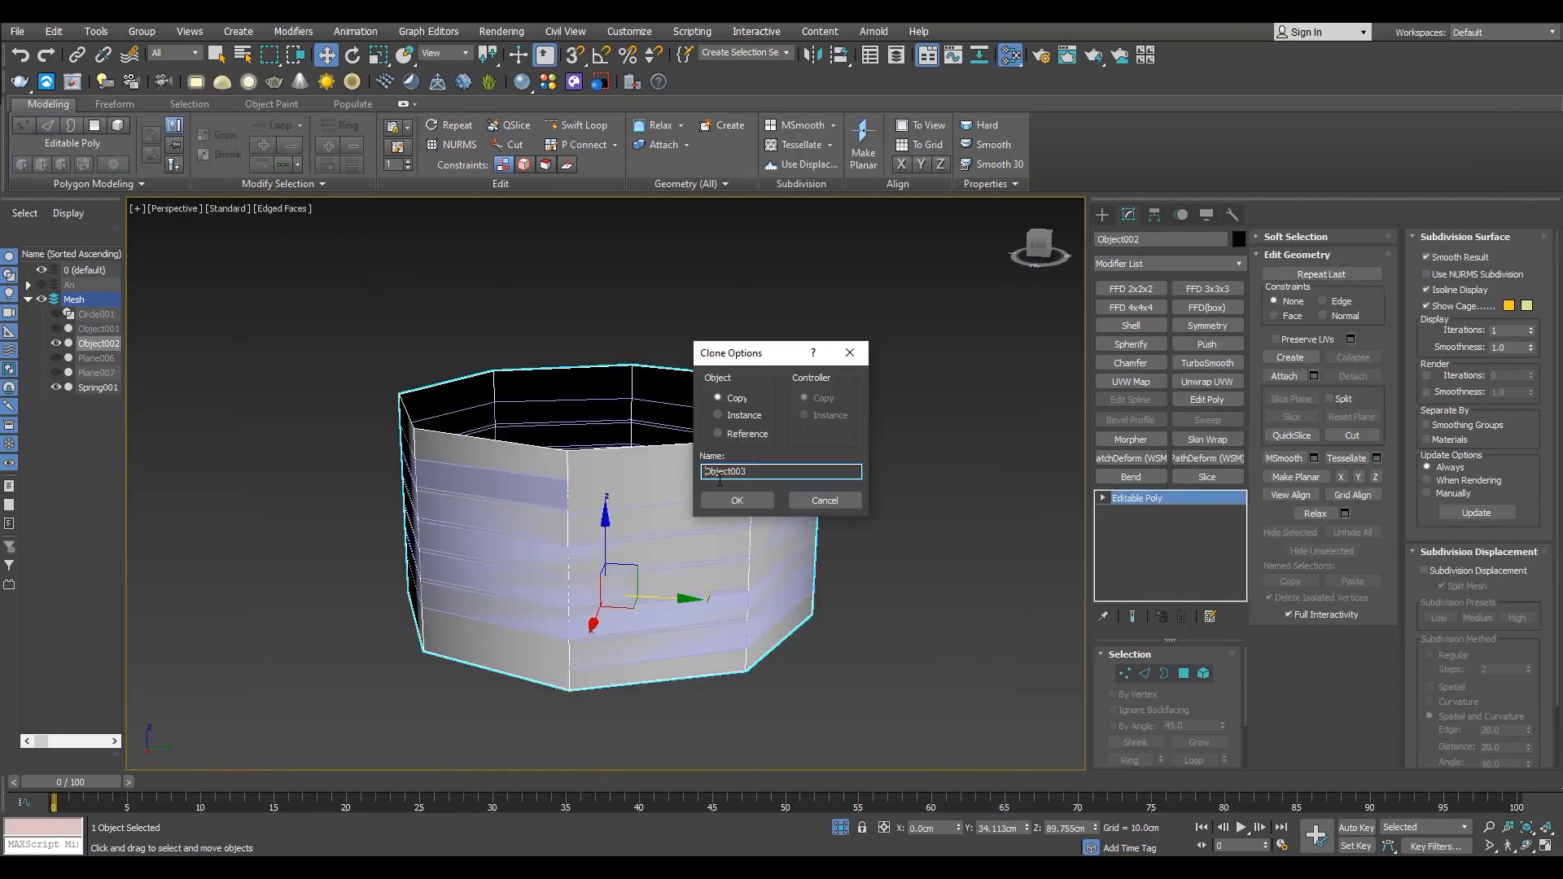
pyautogui.click(733, 500)
# - Snap Object003's lower border up to the spiral's top end and Object002's upper border down to its bottom end
pyautogui.press('3')
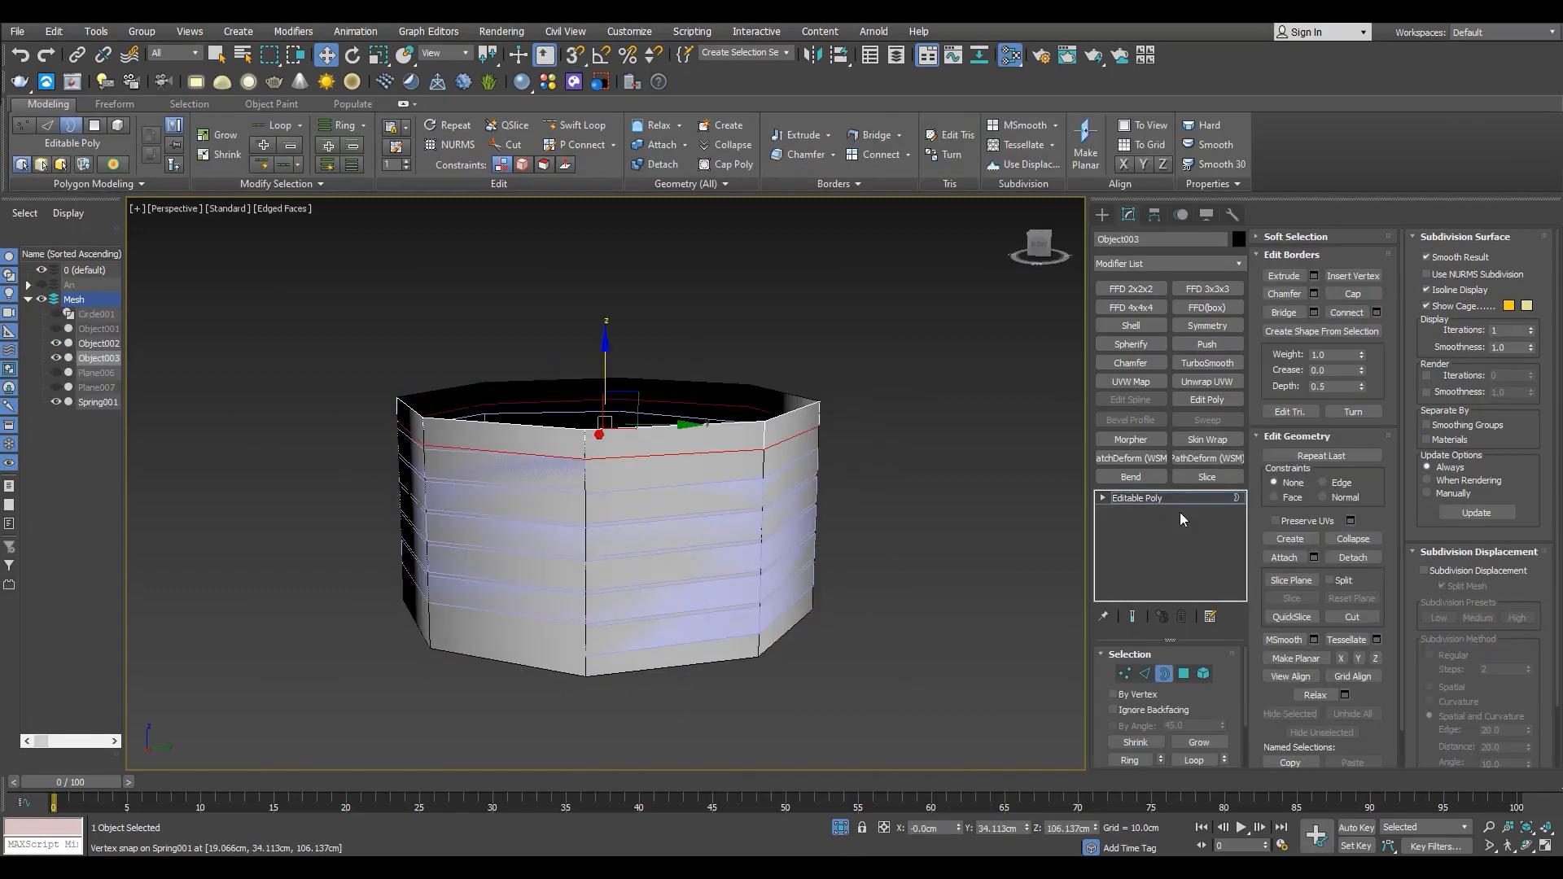
pyautogui.click(1167, 499)
pyautogui.click(556, 659)
pyautogui.press('3')
pyautogui.click(623, 427)
pyautogui.press('s')
pyautogui.moveTo(605, 342); pyautogui.dragTo(588, 669)
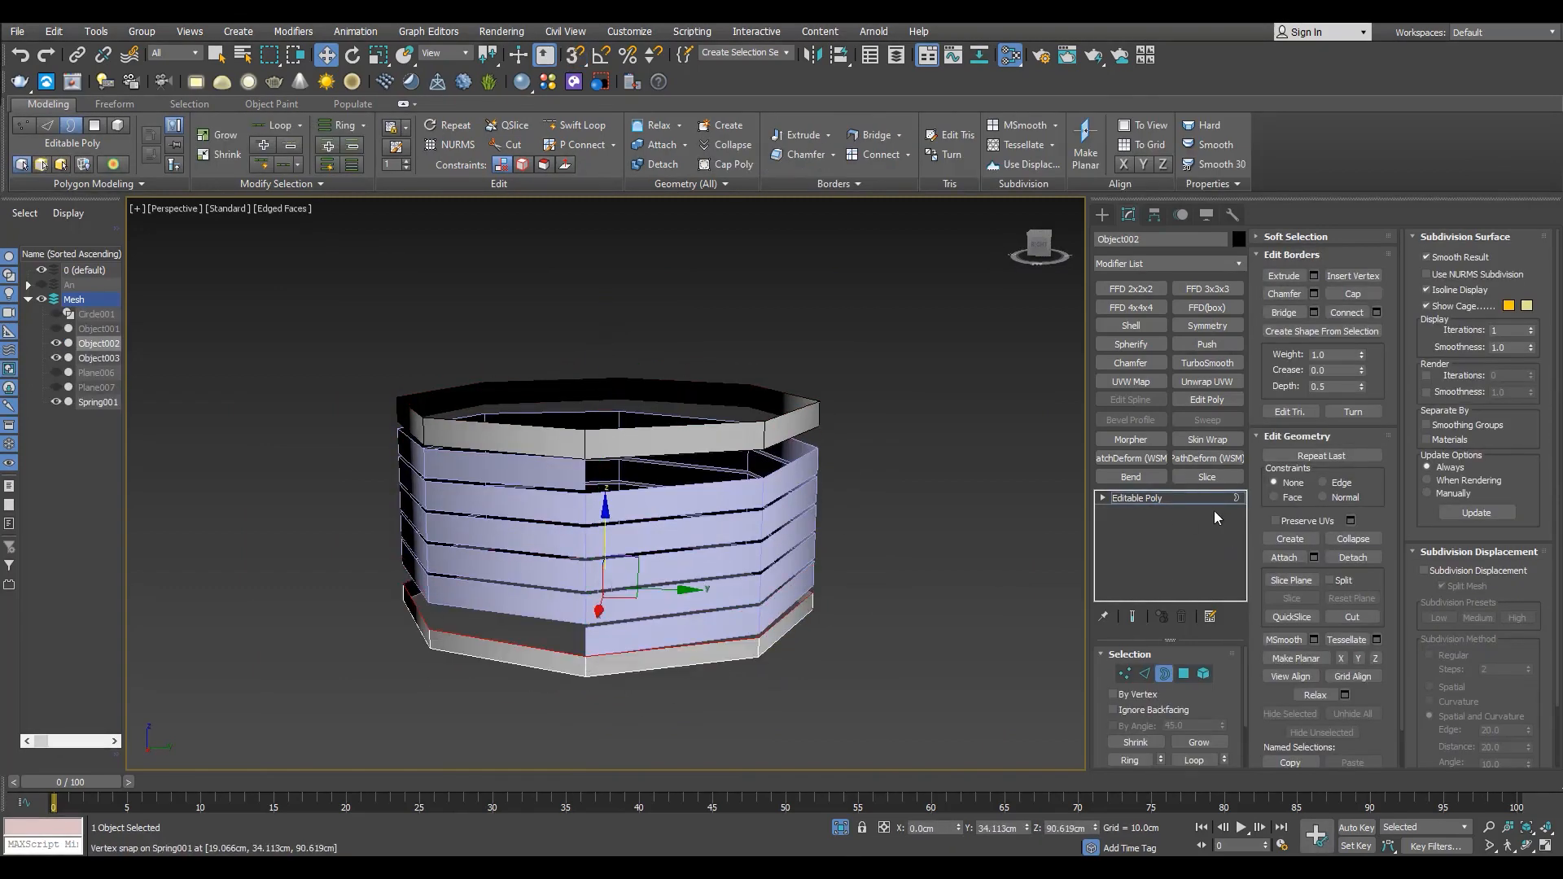
pyautogui.click(1173, 498)
# - Attach Spring001 to the lower ring Object002 and weld all of the combined mesh's vertices
pyautogui.click(1284, 376)
pyautogui.click(698, 513)
pyautogui.rightClick(692, 505)
pyautogui.scroll(4, 540, 432)
pyautogui.press('1')
pyautogui.hotkey('ctrl', 'a')
pyautogui.scroll(-2, 1122, 709)
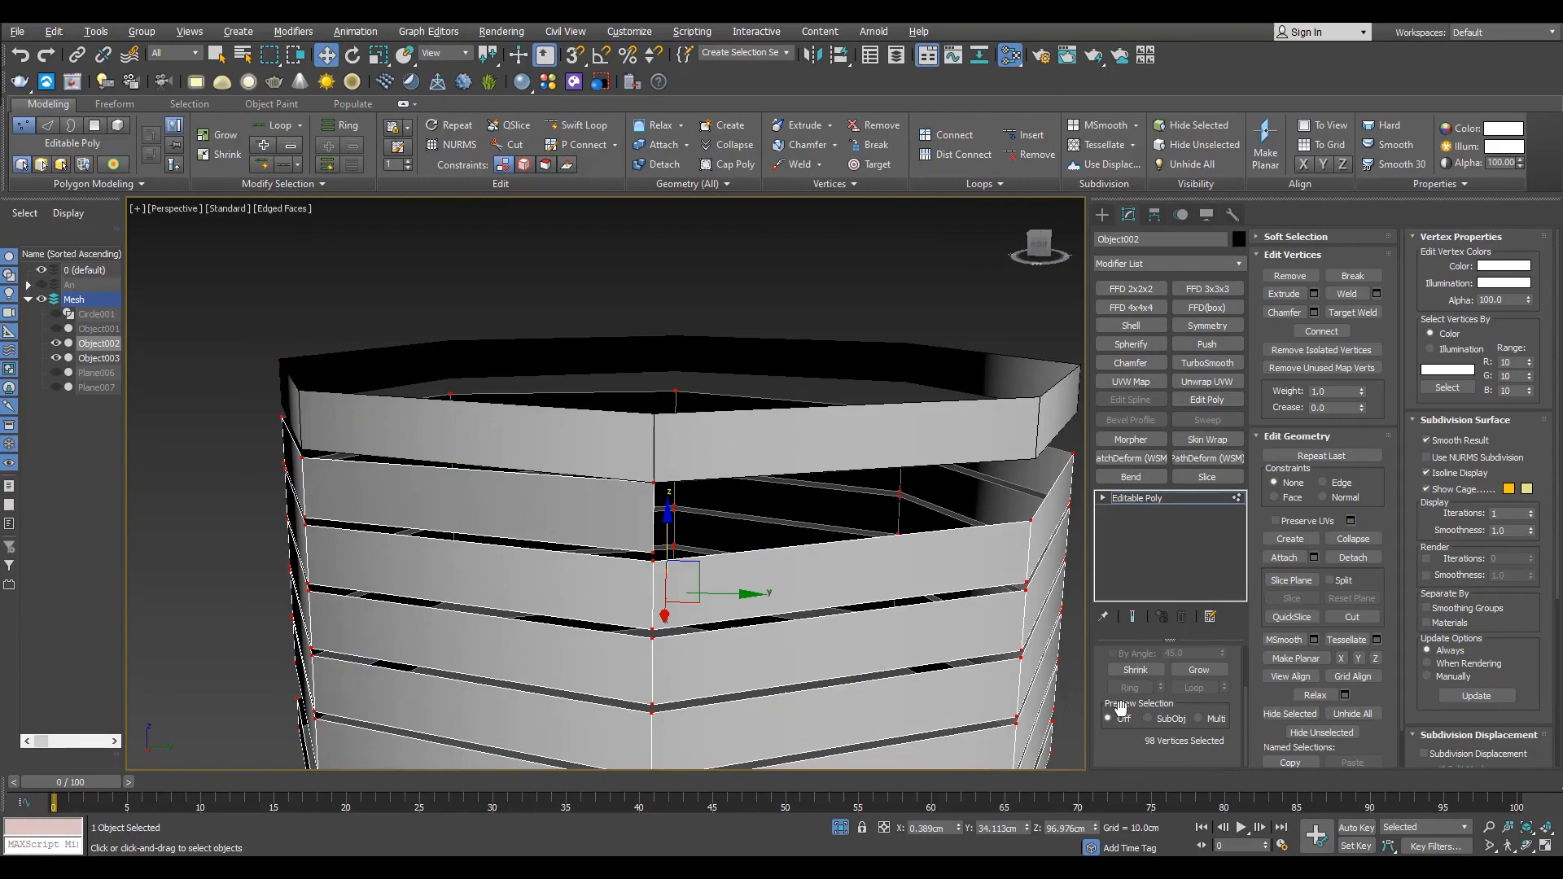
pyautogui.click(1349, 298)
# - Attach the upper ring Object003 to Object002 and weld all the vertices again
pyautogui.scroll(-4, 489, 488)
pyautogui.scroll(8, 541, 672)
pyautogui.click(538, 656)
pyautogui.scroll(-8, 747, 711)
pyautogui.scroll(8, 712, 469)
pyautogui.scroll(-8, 711, 469)
pyautogui.press('1')
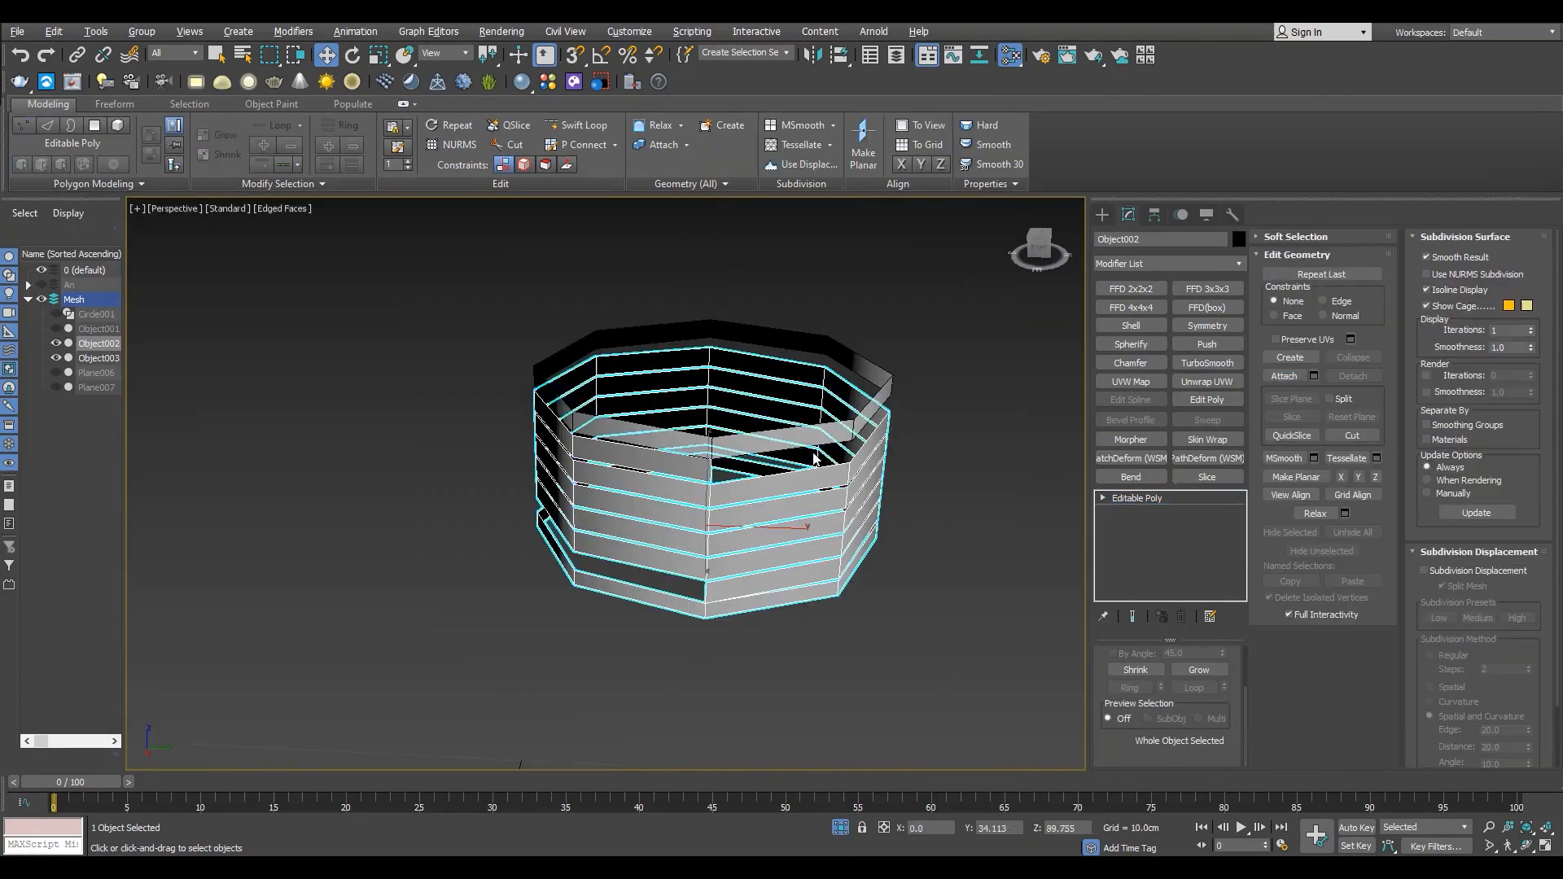
pyautogui.click(1285, 376)
pyautogui.click(802, 435)
pyautogui.press('1')
pyautogui.hotkey('ctrl', 'a')
pyautogui.click(1349, 297)
# - Extend the upper ring's lower edge down to the spiral's end and target weld its corner vertices into a wedge
pyautogui.scroll(5, 672, 456)
pyautogui.press('2')
pyautogui.click(693, 443)
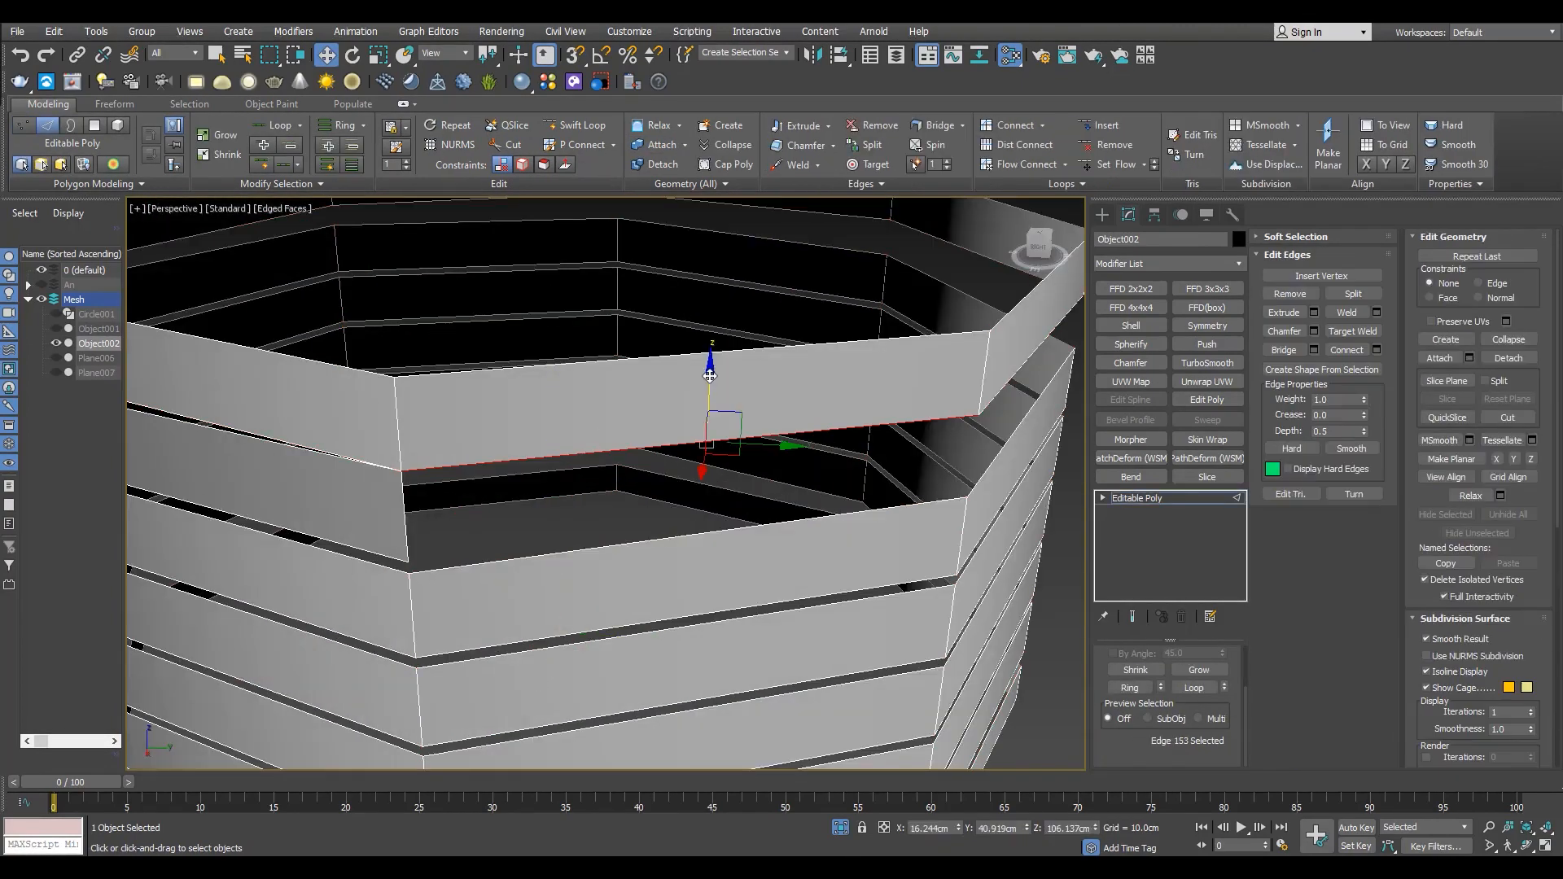
pyautogui.press('1')
pyautogui.hotkey('ctrl', 'a')
pyautogui.scroll(8, 616, 359)
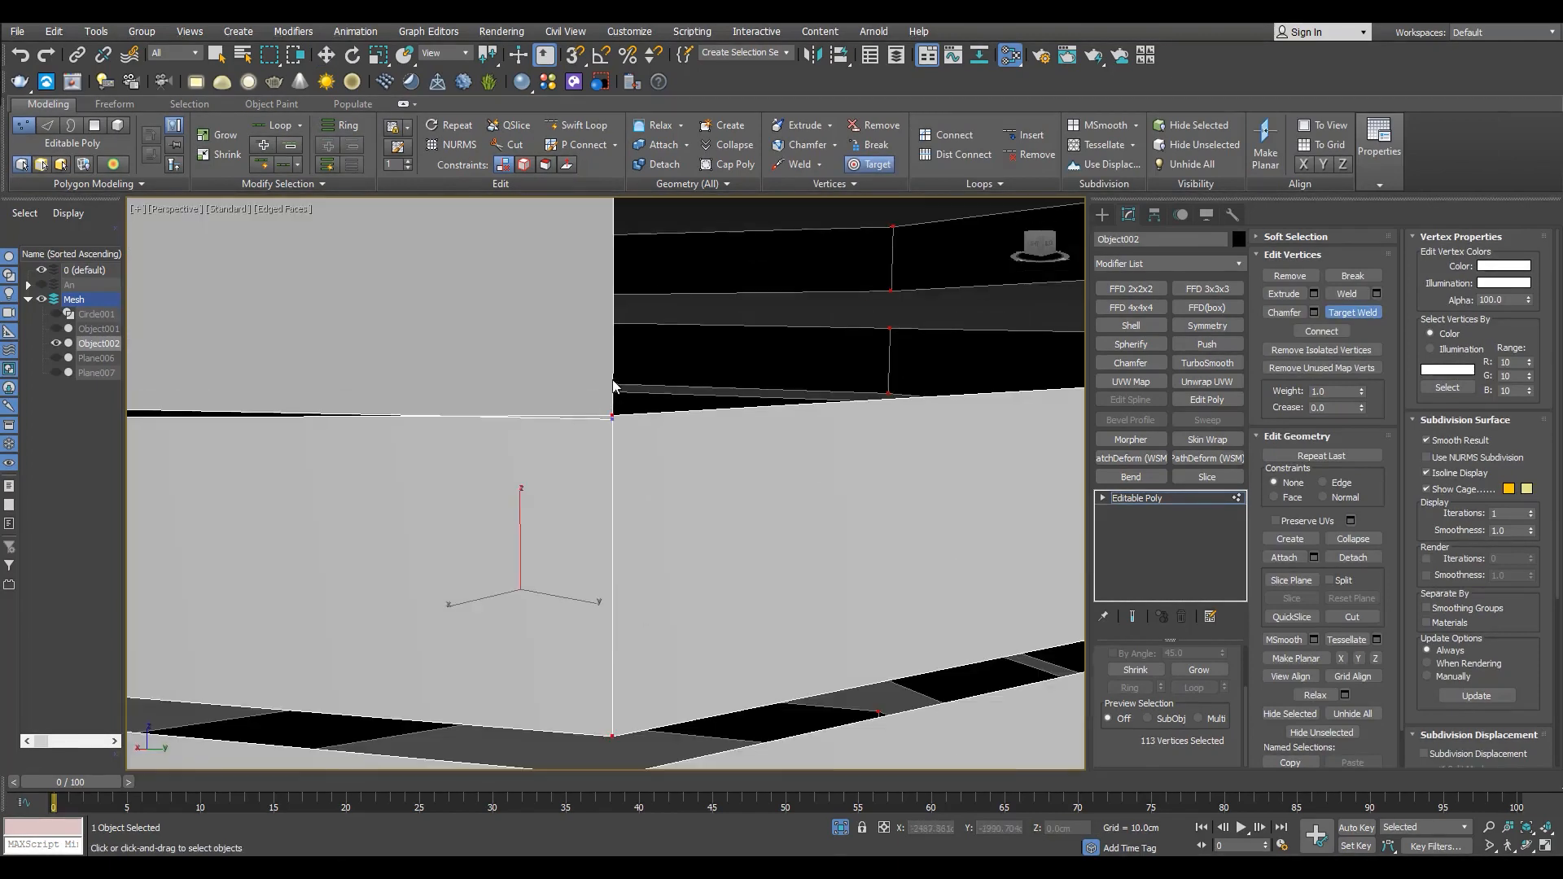
pyautogui.moveTo(613, 369); pyautogui.dragTo(614, 312)
pyautogui.scroll(-4, 615, 313)
pyautogui.moveTo(616, 313); pyautogui.dragTo(603, 399, button='middle')
pyautogui.click(648, 639)
pyautogui.click(648, 520)
# - Extend the lower ring's upper edge beside the spiral's bottom end and snap it up to the spiral's corner vertex
pyautogui.scroll(-8, 647, 521)
pyautogui.scroll(8, 638, 438)
pyautogui.press('2')
pyautogui.click(622, 481)
pyautogui.moveTo(369, 323); pyautogui.dragTo(817, 237)
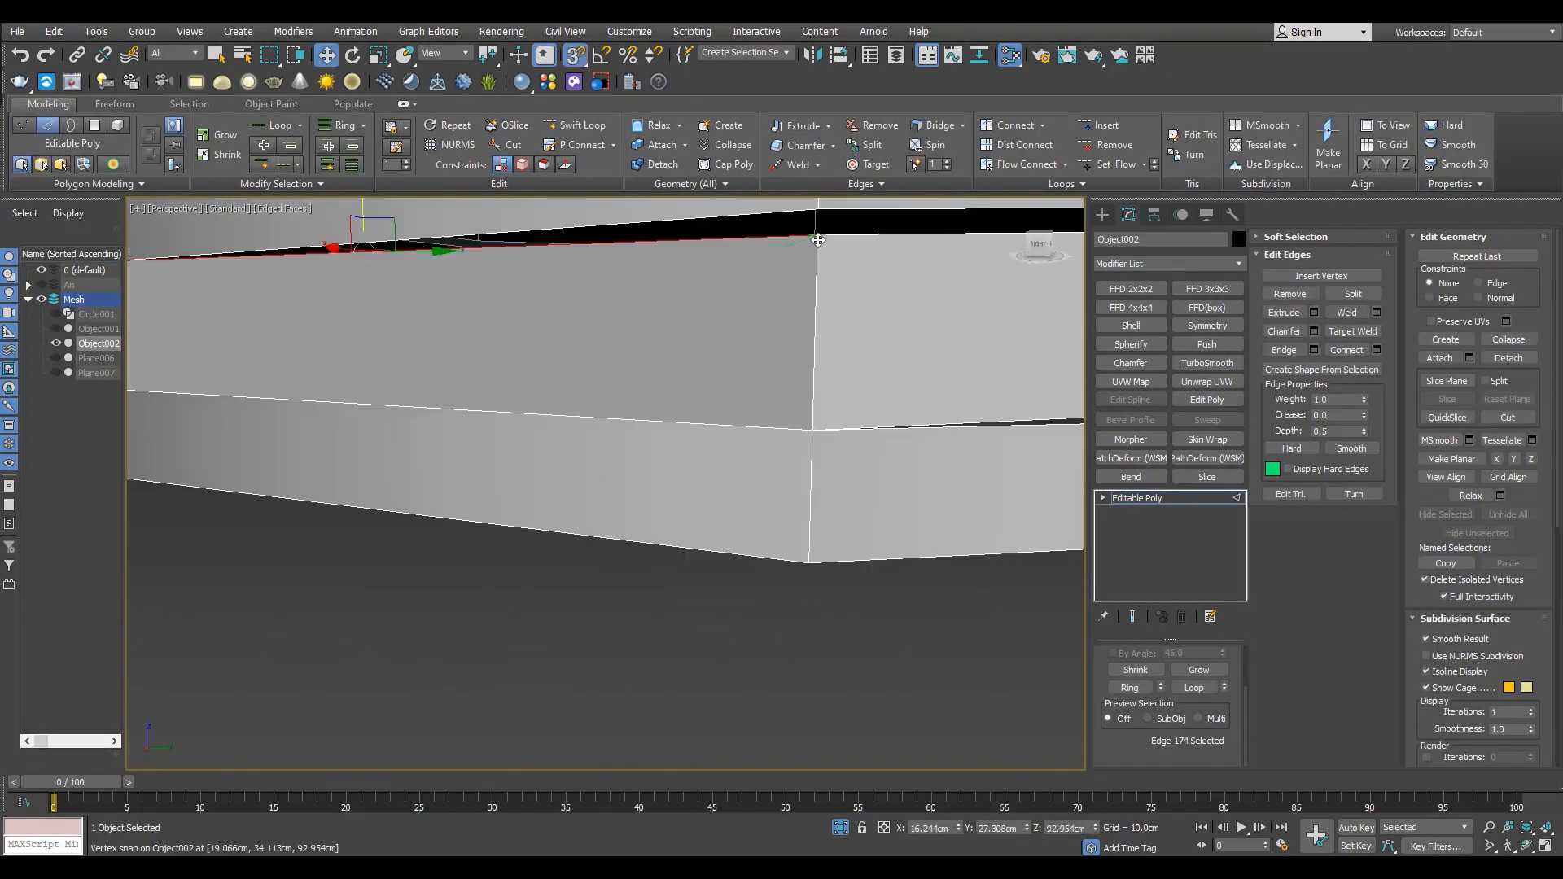
pyautogui.scroll(-4, 570, 244)
pyautogui.keyDown('alt'); pyautogui.moveTo(391, 268); pyautogui.dragTo(358, 245, button='middle'); pyautogui.keyUp('alt')
pyautogui.scroll(6, 356, 265)
# - Move the lower extension's far corner vertex down and target weld it to the lower ring's corner
pyautogui.press('1')
pyautogui.click(356, 270)
pyautogui.moveTo(357, 244); pyautogui.dragTo(363, 339)
pyautogui.hotkey('ctrl', 'shift', 'w')
pyautogui.scroll(-5, 364, 364)
pyautogui.moveTo(364, 364); pyautogui.dragTo(521, 440, button='middle')
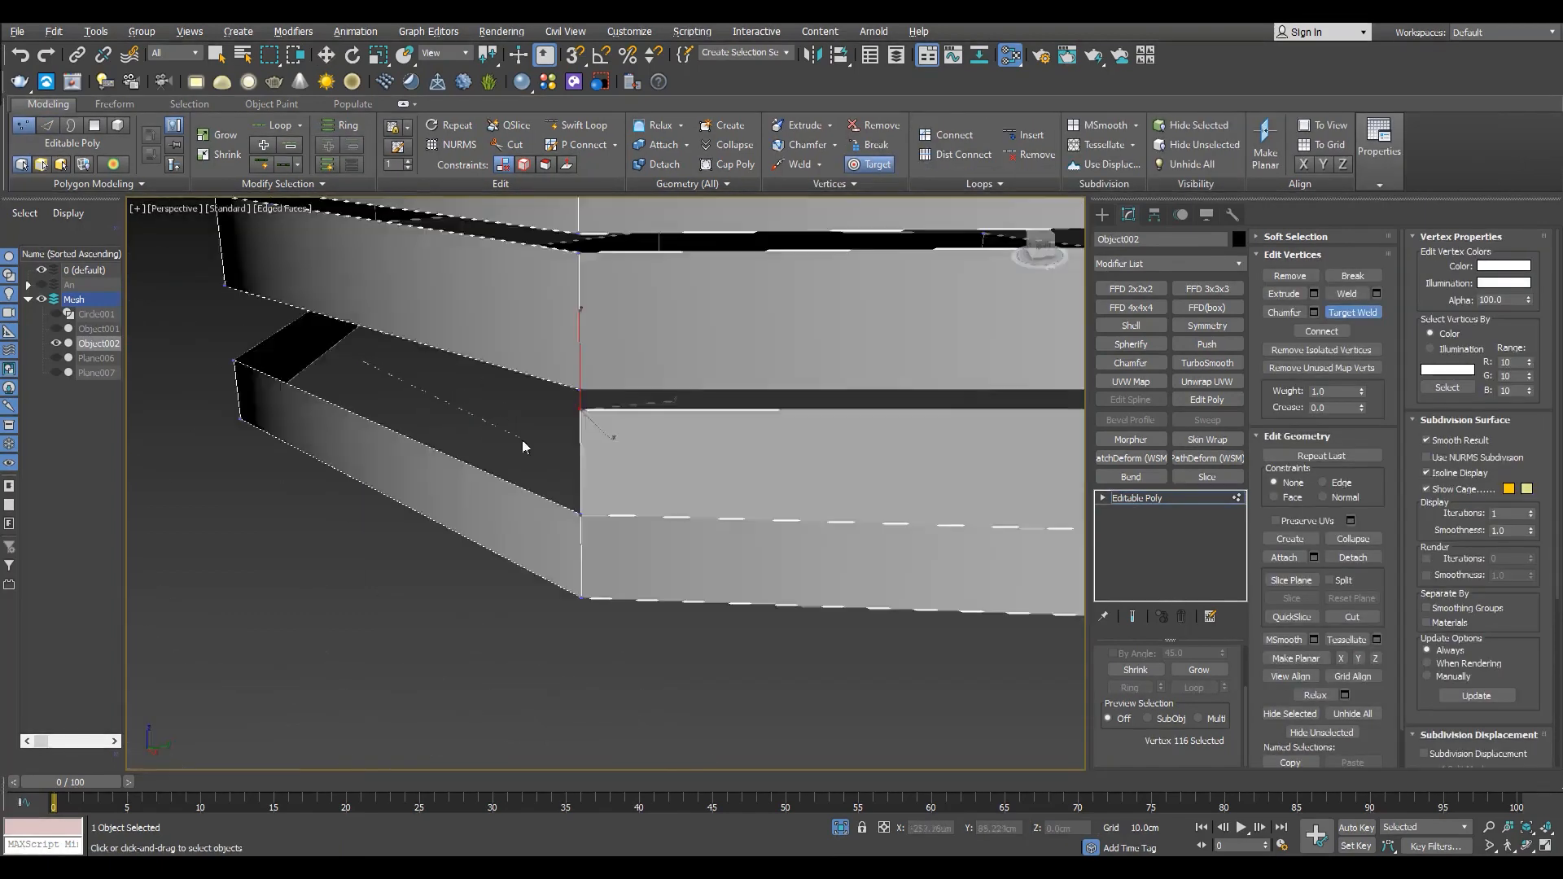
pyautogui.scroll(-5, 529, 456)
pyautogui.press('w')
# - Bridge the edges across the narrow gaps between the spiral bands on one side face
pyautogui.keyDown('alt'); pyautogui.moveTo(554, 540); pyautogui.dragTo(615, 525, button='middle'); pyautogui.keyUp('alt')
pyautogui.press('2')
pyautogui.click(583, 534)
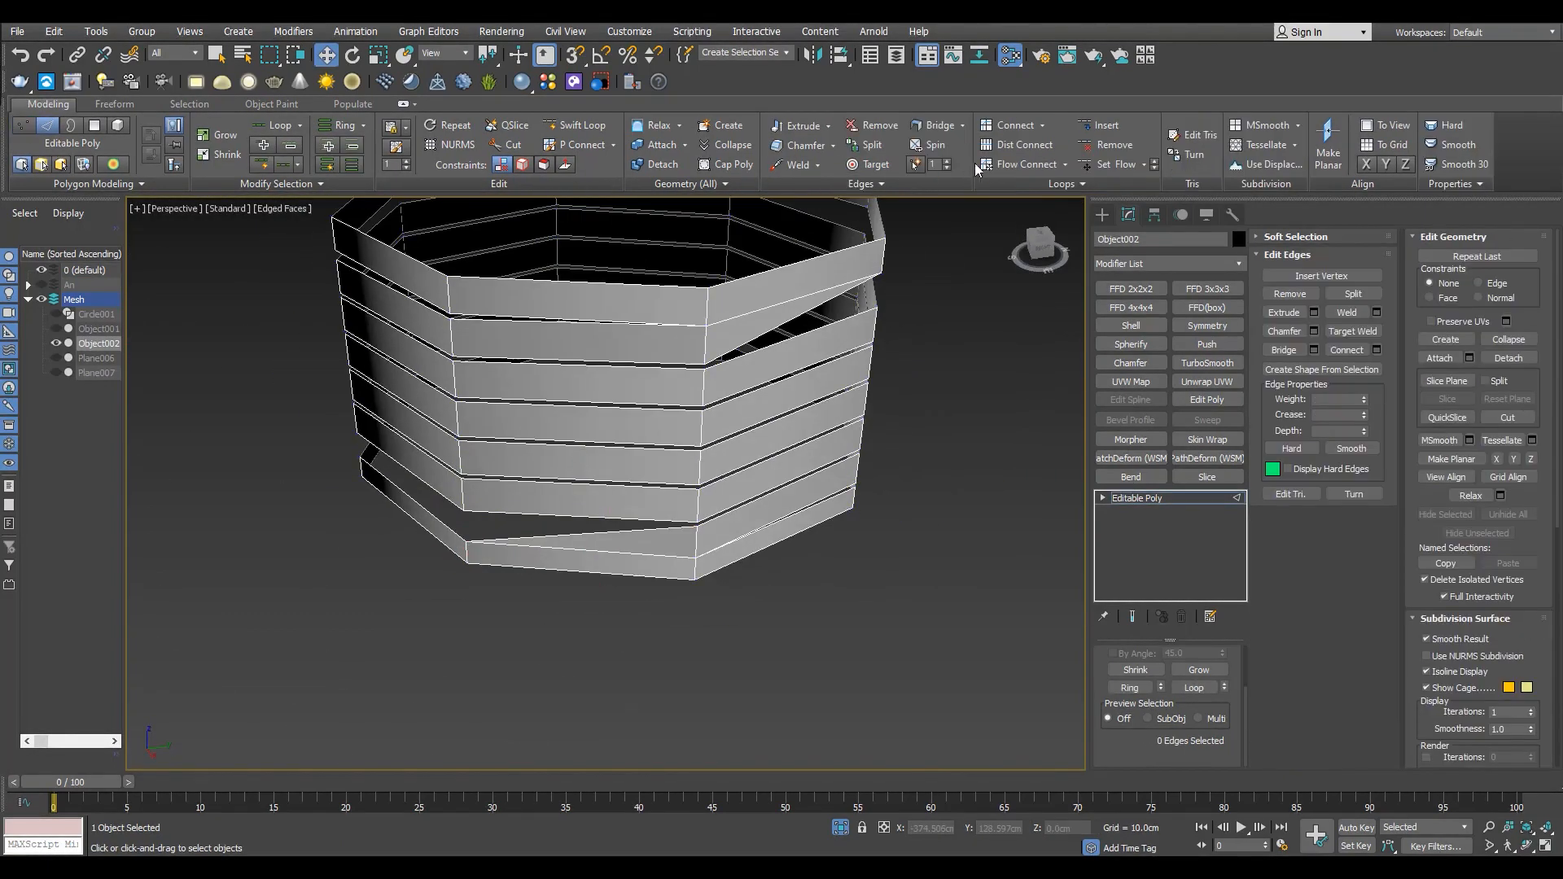
pyautogui.scroll(5, 472, 326)
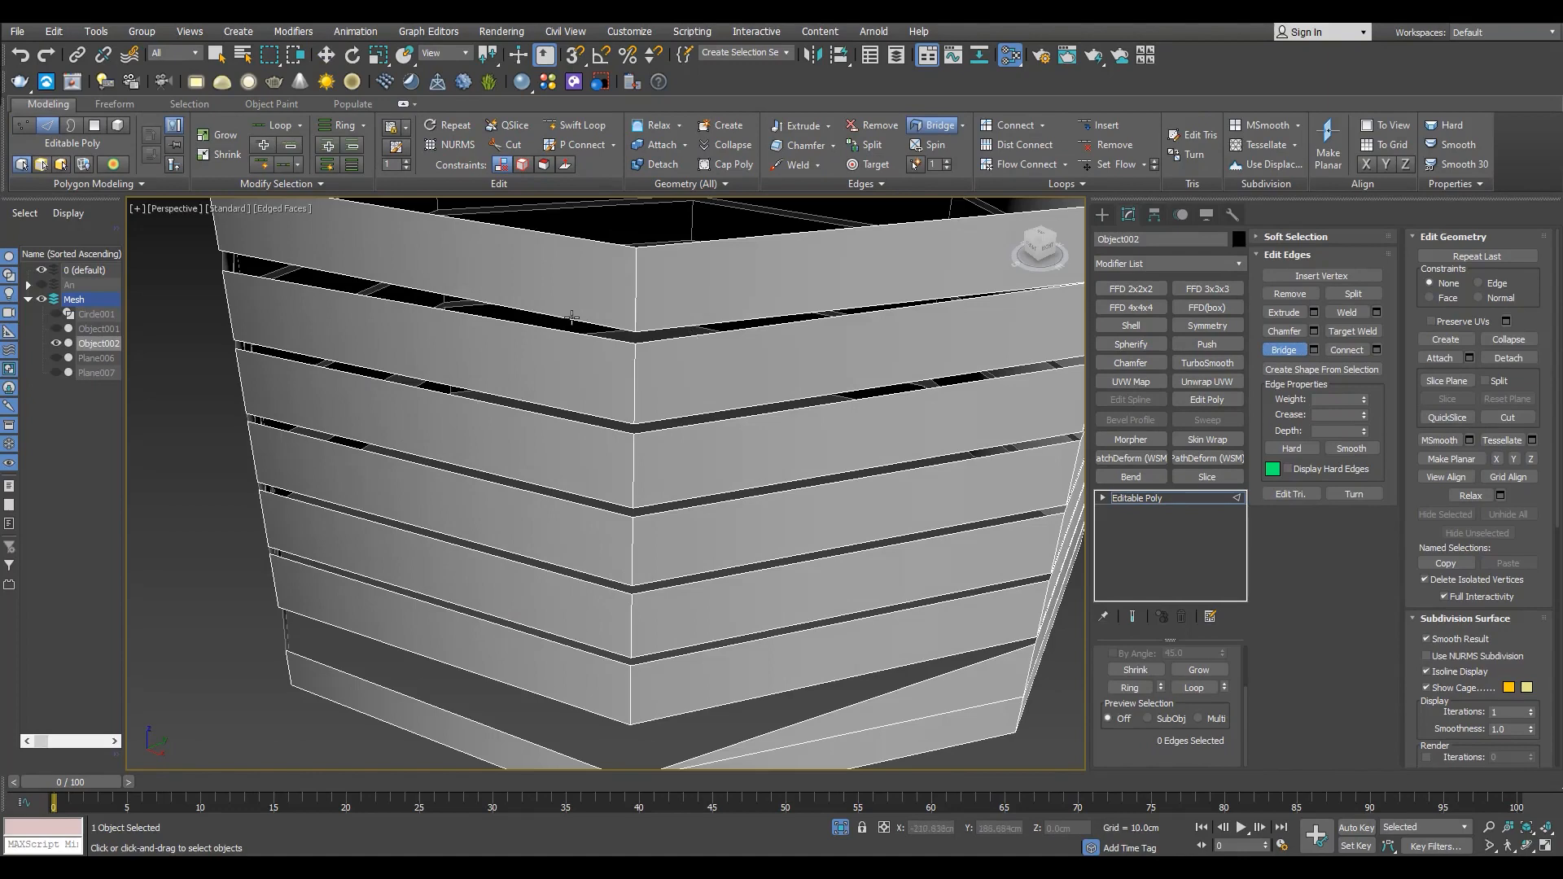
pyautogui.keyDown('alt'); pyautogui.moveTo(582, 516); pyautogui.dragTo(580, 485, button='middle'); pyautogui.keyUp('alt')
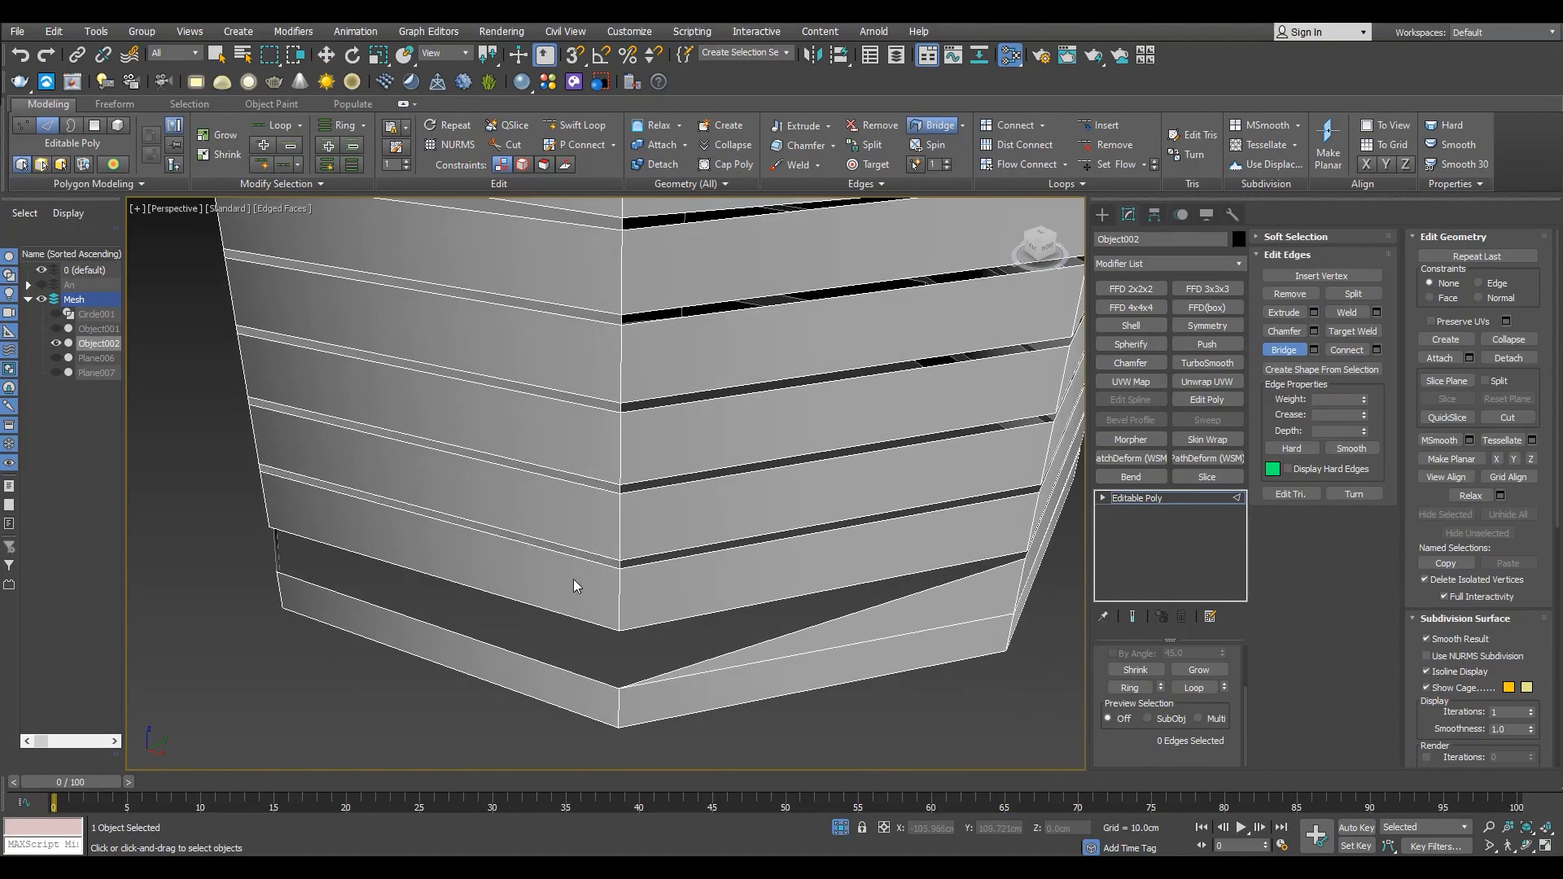
pyautogui.scroll(-4, 814, 575)
pyautogui.keyDown('alt'); pyautogui.moveTo(764, 541); pyautogui.dragTo(678, 505, button='middle'); pyautogui.keyUp('alt')
pyautogui.press('w')
# - Select the open borders running between the spiral bands and cap them
pyautogui.press('3')
pyautogui.click(517, 364)
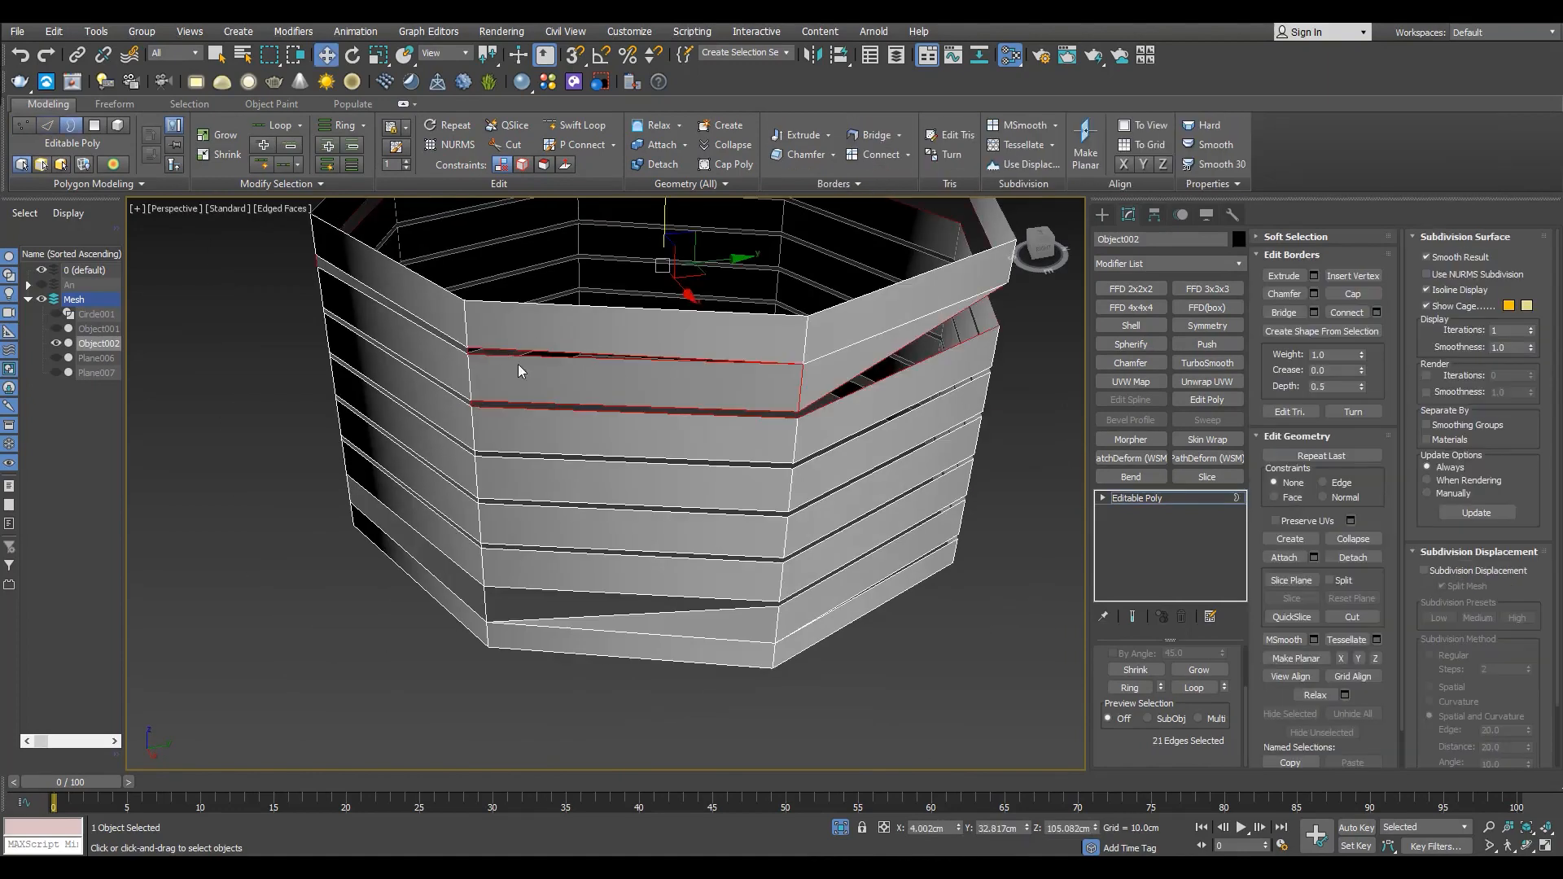
pyautogui.scroll(4, 764, 355)
pyautogui.press('1')
pyautogui.hotkey('ctrl', 'a')
pyautogui.press('3')
pyautogui.click(450, 354)
pyautogui.scroll(-4, 458, 357)
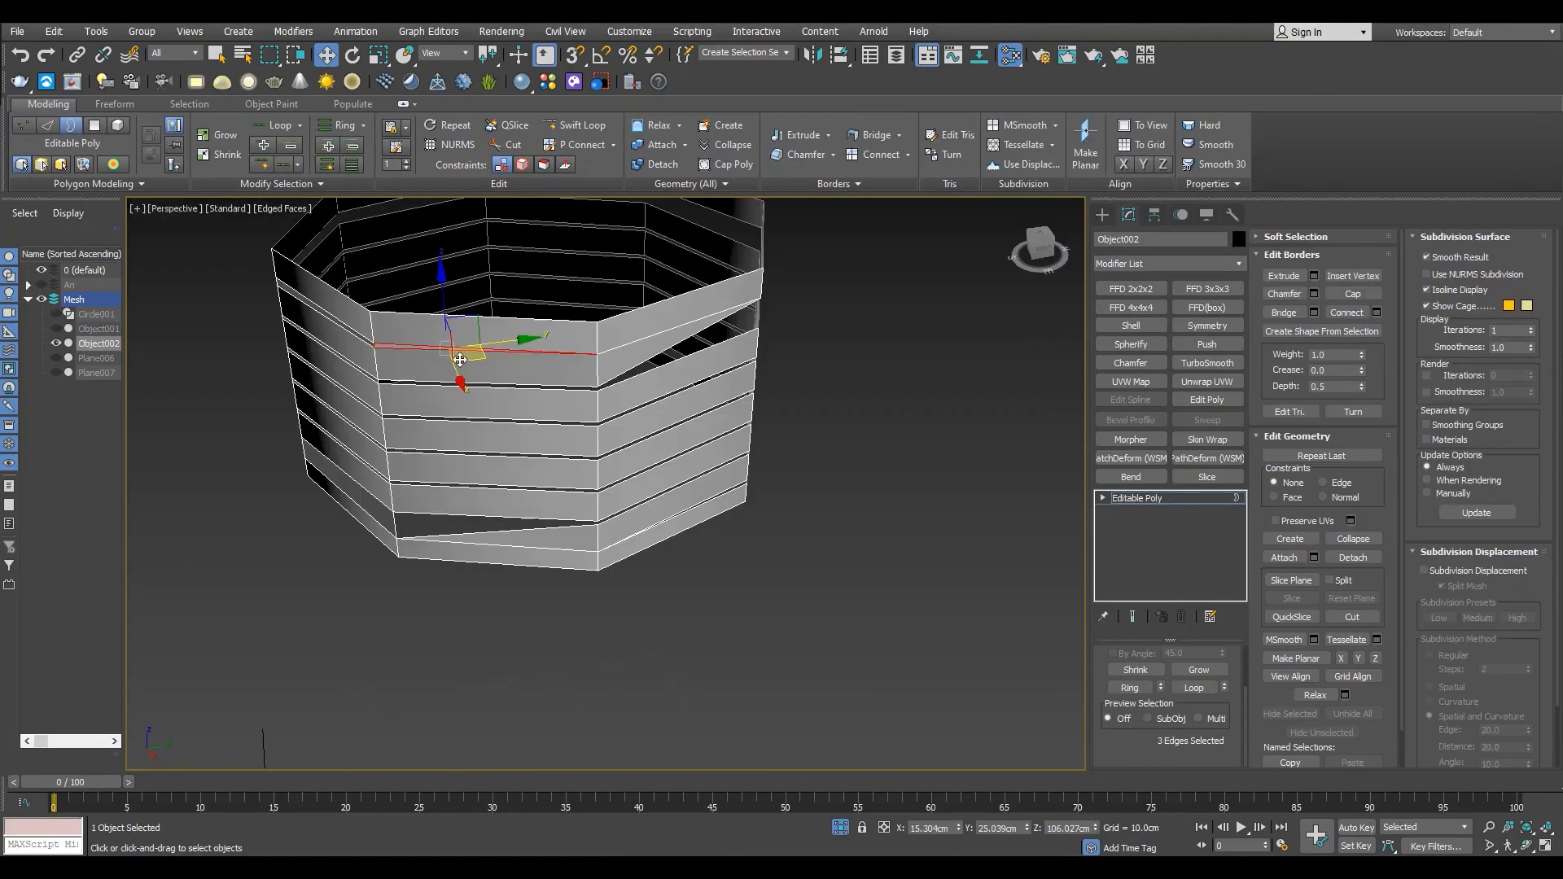
pyautogui.keyDown('alt'); pyautogui.moveTo(476, 384); pyautogui.dragTo(100, 366, button='middle'); pyautogui.keyUp('alt')
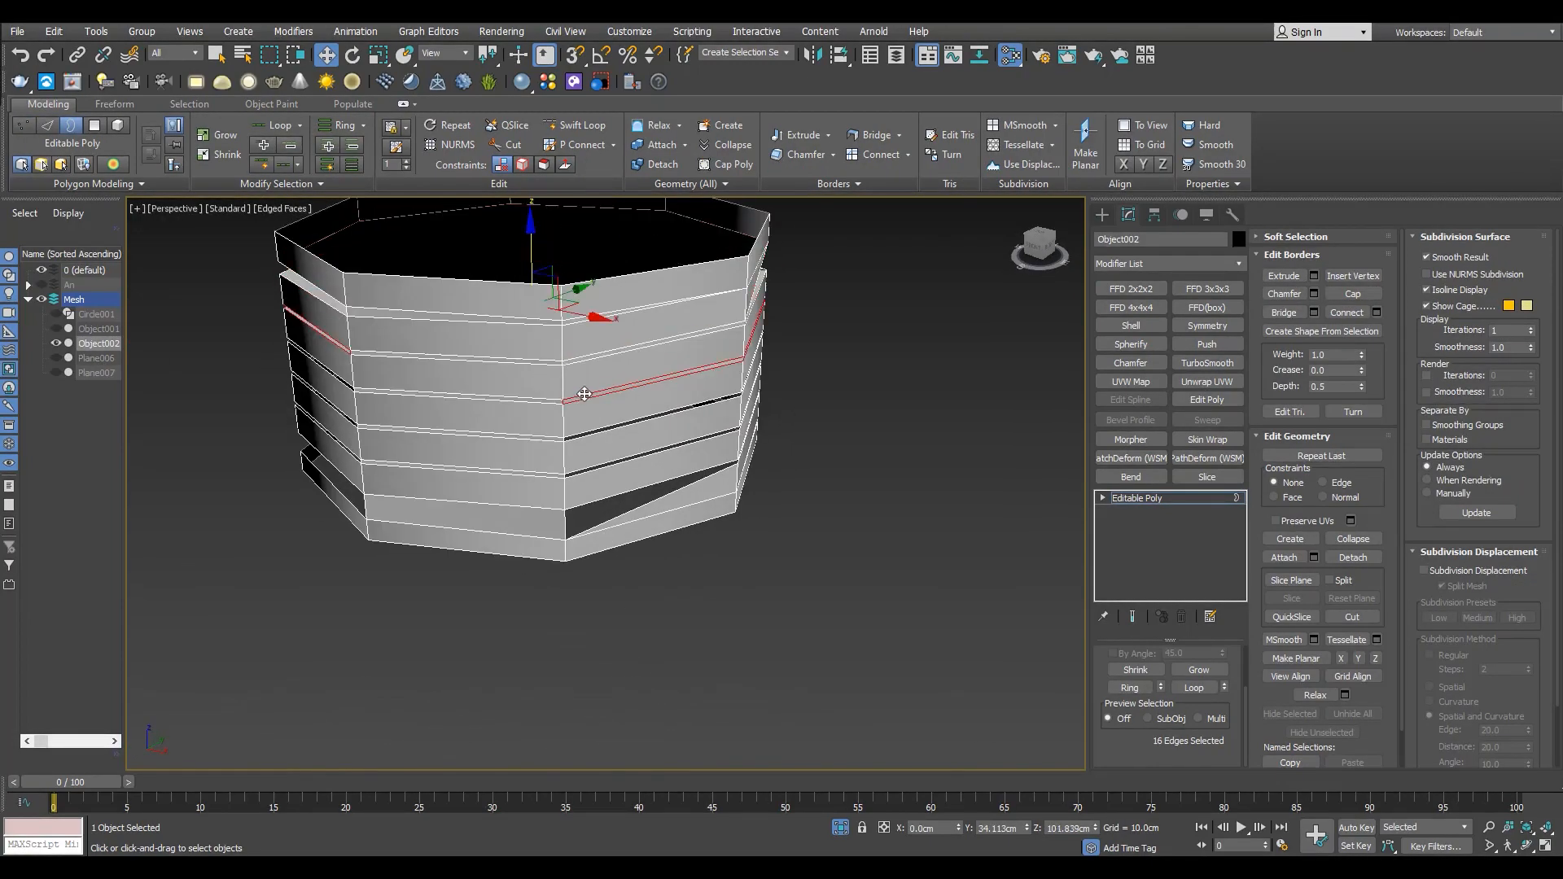
pyautogui.click(1368, 291)
# - Connect the stacked vertices at each octagon corner across the capped gaps, selecting them in the top view
pyautogui.keyDown('alt'); pyautogui.moveTo(676, 399); pyautogui.dragTo(661, 497, button='middle'); pyautogui.keyUp('alt')
pyautogui.press('t')
pyautogui.press('1')
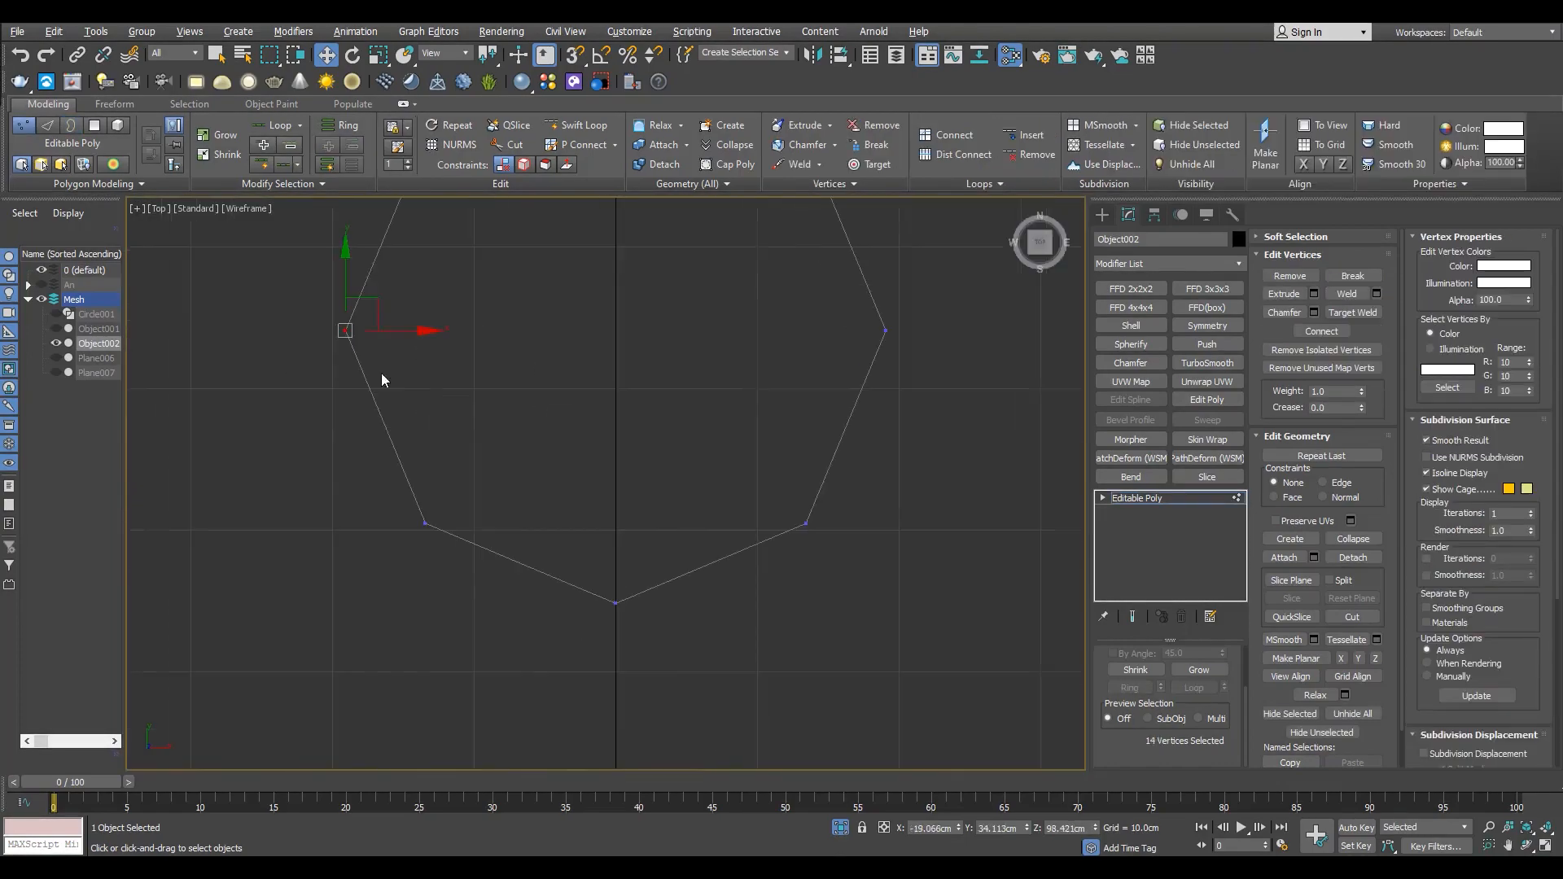
pyautogui.hotkey('alt', 'w')
pyautogui.middleClick(805, 563)
pyautogui.hotkey('alt', 'w')
pyautogui.keyDown('alt'); pyautogui.moveTo(733, 578); pyautogui.dragTo(603, 530, button='middle'); pyautogui.keyUp('alt')
pyautogui.scroll(3, 757, 529)
# - Close the remaining open border of the spiral gap and connect its stacked vertices at the octagon corners
pyautogui.press('3')
pyautogui.keyDown('alt'); pyautogui.moveTo(953, 660); pyautogui.dragTo(731, 619, button='middle'); pyautogui.keyUp('alt')
pyautogui.press('t')
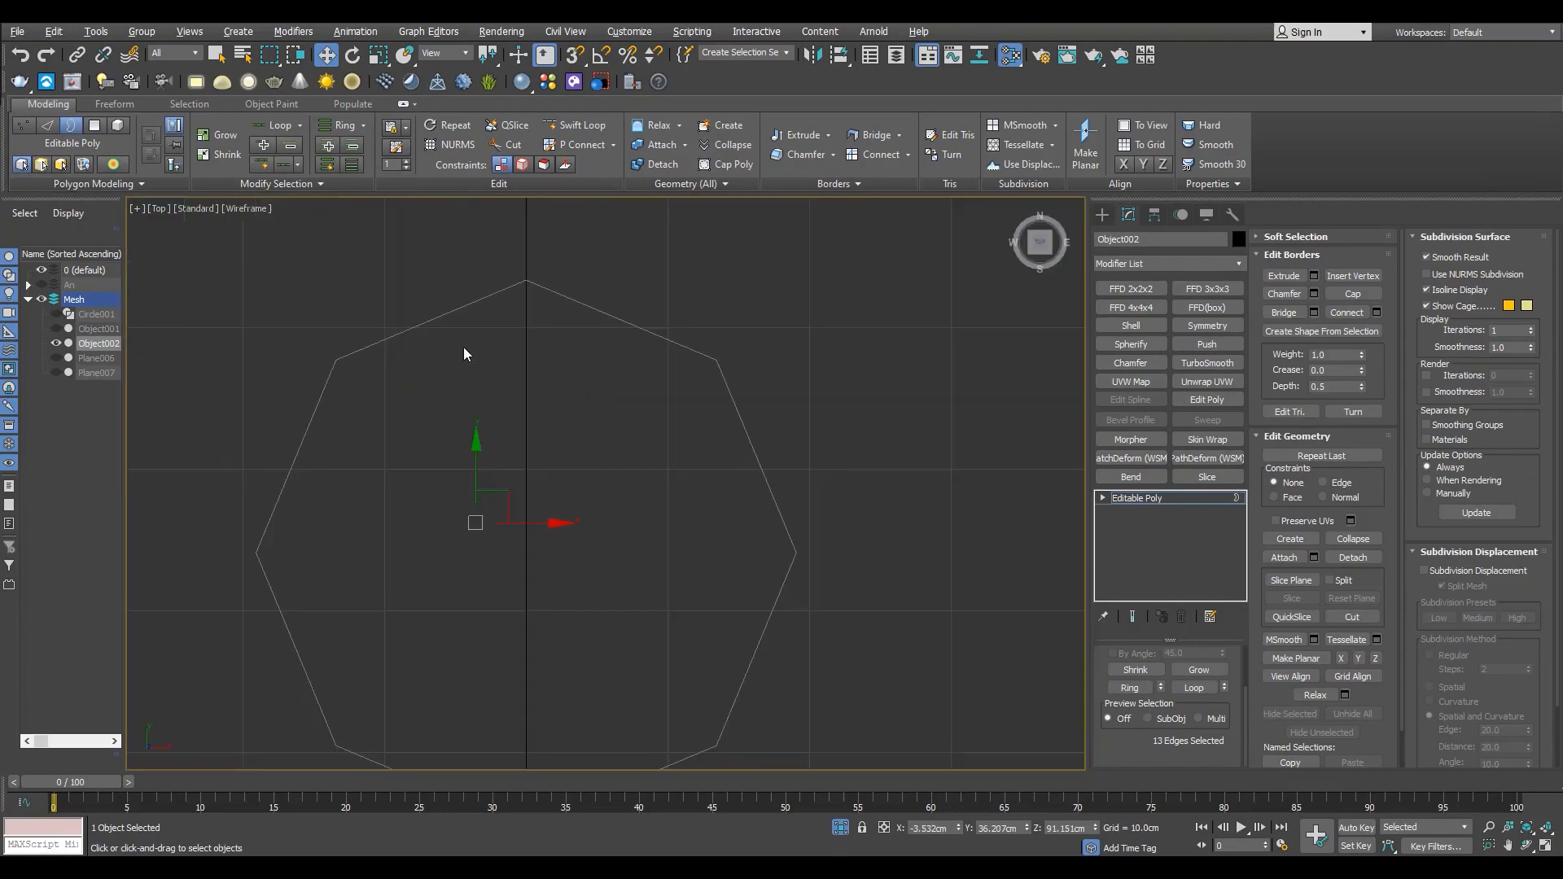
pyautogui.press('1')
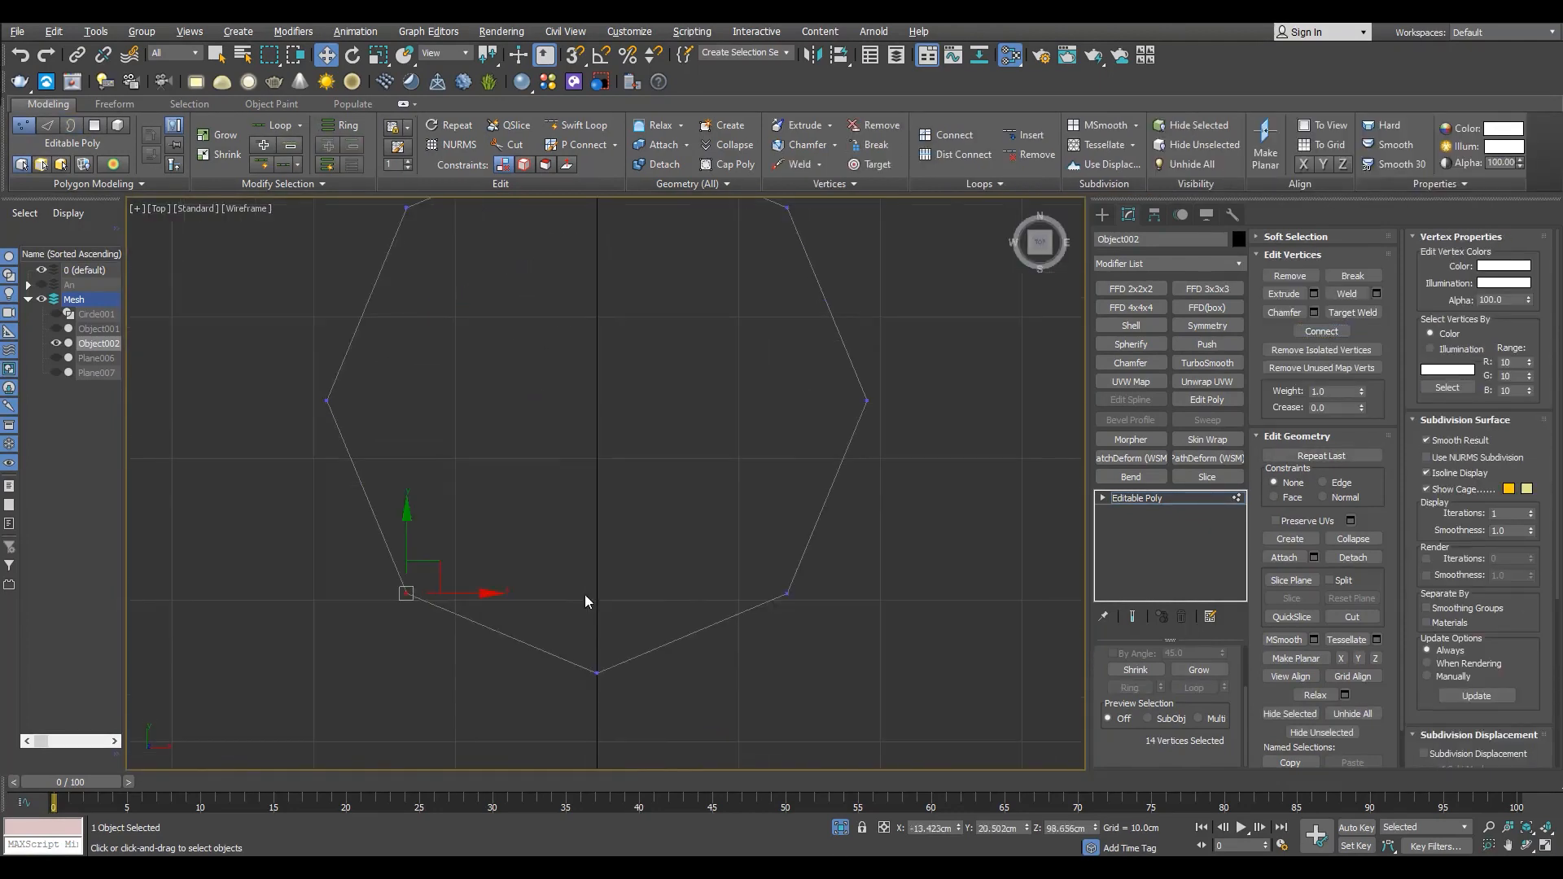
pyautogui.hotkey('alt', 'w')
pyautogui.middleClick(879, 660)
pyautogui.hotkey('alt', 'w')
pyautogui.keyDown('alt'); pyautogui.moveTo(880, 660); pyautogui.dragTo(857, 583, button='middle'); pyautogui.keyUp('alt')
# - Check the ring's polygons with a numeric selection for faces with more than 4 sides
pyautogui.press('4')
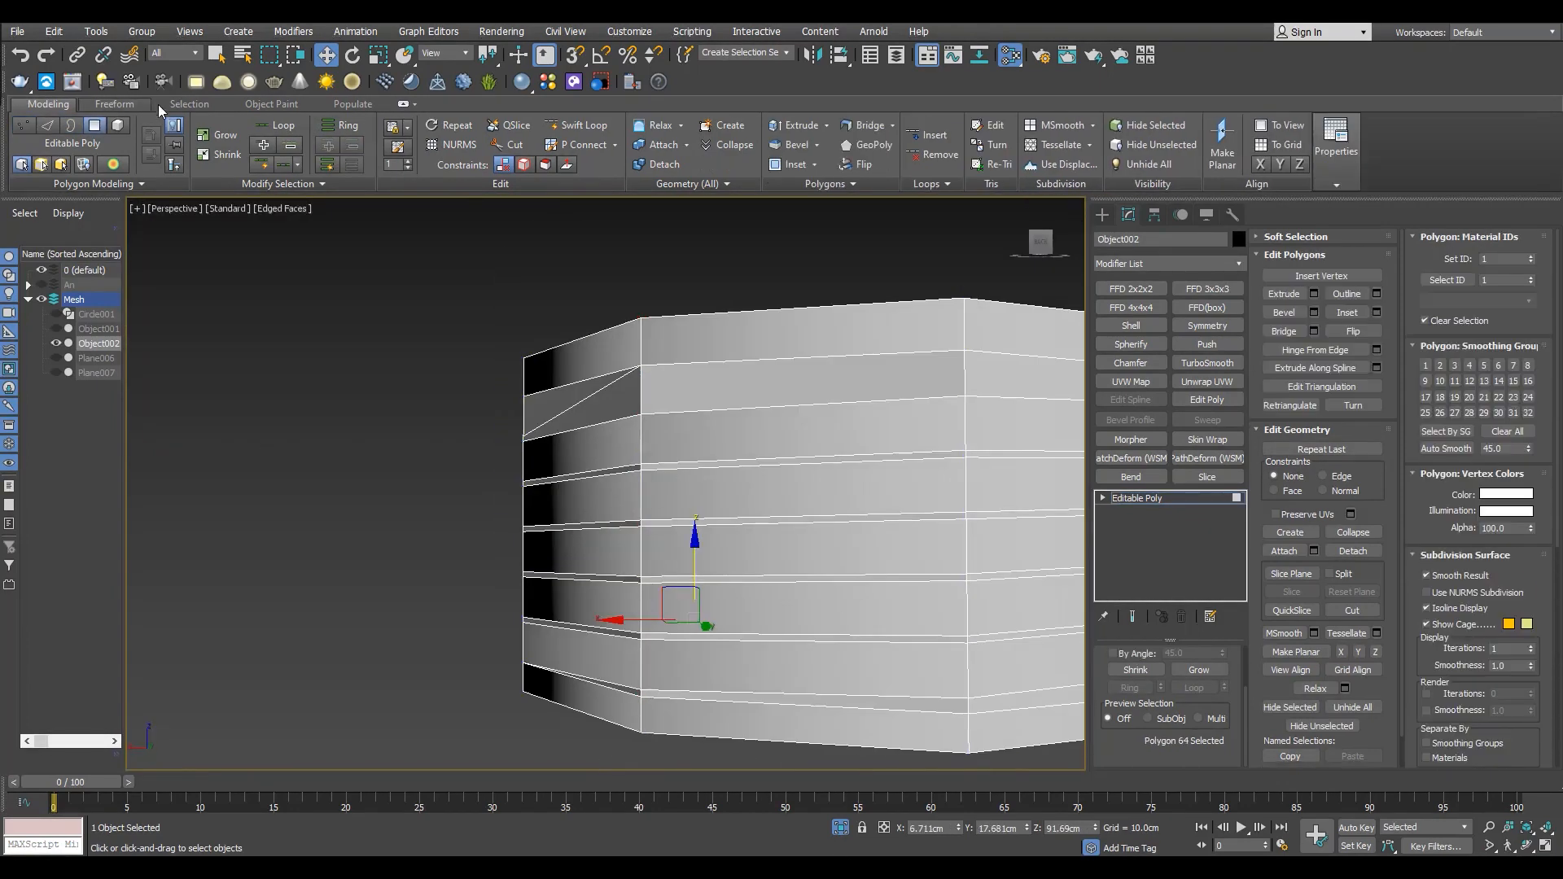
pyautogui.click(181, 105)
pyautogui.scroll(-4, 736, 486)
pyautogui.keyDown('alt'); pyautogui.moveTo(815, 407); pyautogui.dragTo(736, 485, button='middle'); pyautogui.keyUp('alt')
pyautogui.scroll(4, 736, 486)
pyautogui.press('4')
pyautogui.press('4')
pyautogui.click(1019, 136)
pyautogui.click(1052, 145)
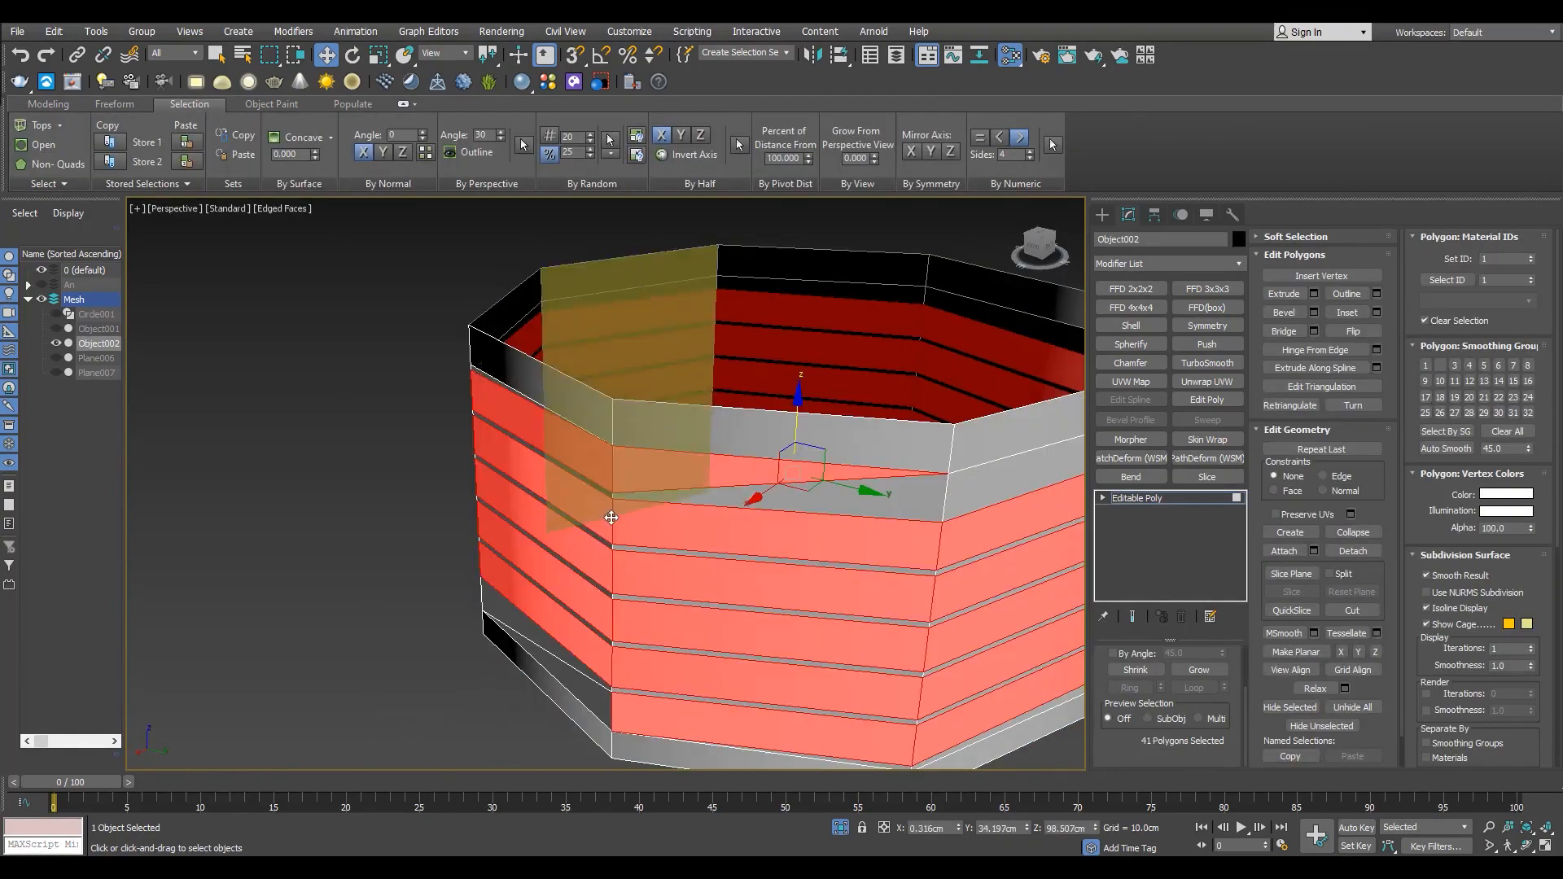
# - Leave polygon editing of Object002 and end isolation to show the surrounding model parts
pyautogui.scroll(-3, 610, 521)
pyautogui.keyDown('alt'); pyautogui.moveTo(553, 576); pyautogui.dragTo(562, 509, button='middle'); pyautogui.keyUp('alt')
pyautogui.hotkey('alt', 'q')
pyautogui.scroll(2, 937, 537)
pyautogui.click(1137, 498)
pyautogui.keyDown('alt'); pyautogui.moveTo(733, 456); pyautogui.dragTo(802, 440, button='middle'); pyautogui.keyUp('alt')
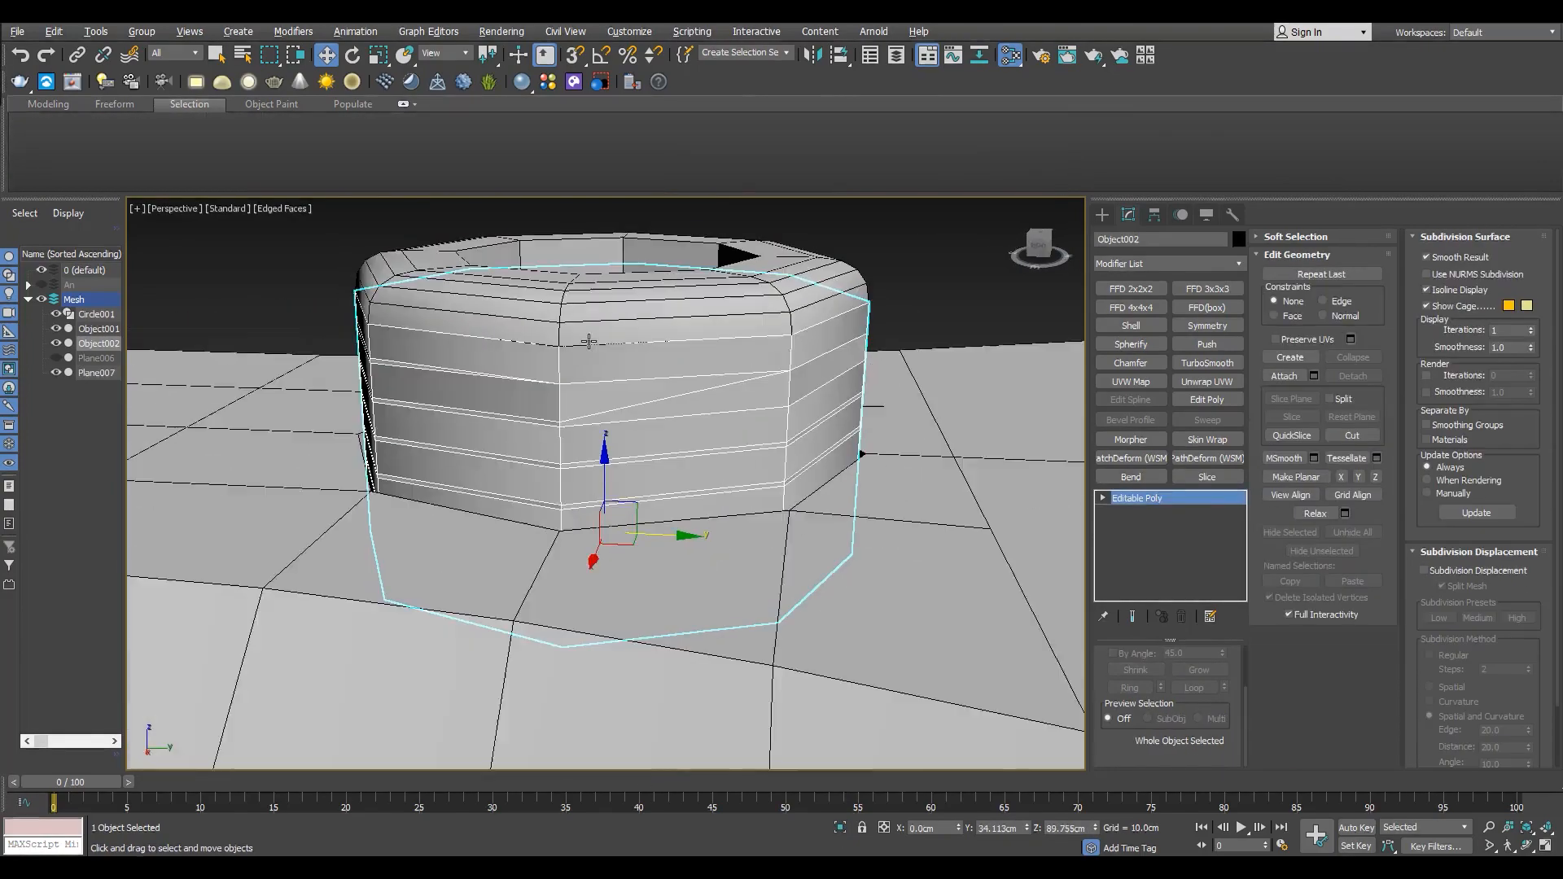
# - Attach the rounded upper ring Object001 to the spiral mesh and weld the vertices along their shared seam
pyautogui.click(1284, 376)
pyautogui.click(699, 303)
pyautogui.hotkey('alt', 'q')
pyautogui.press('w')
pyautogui.press('1')
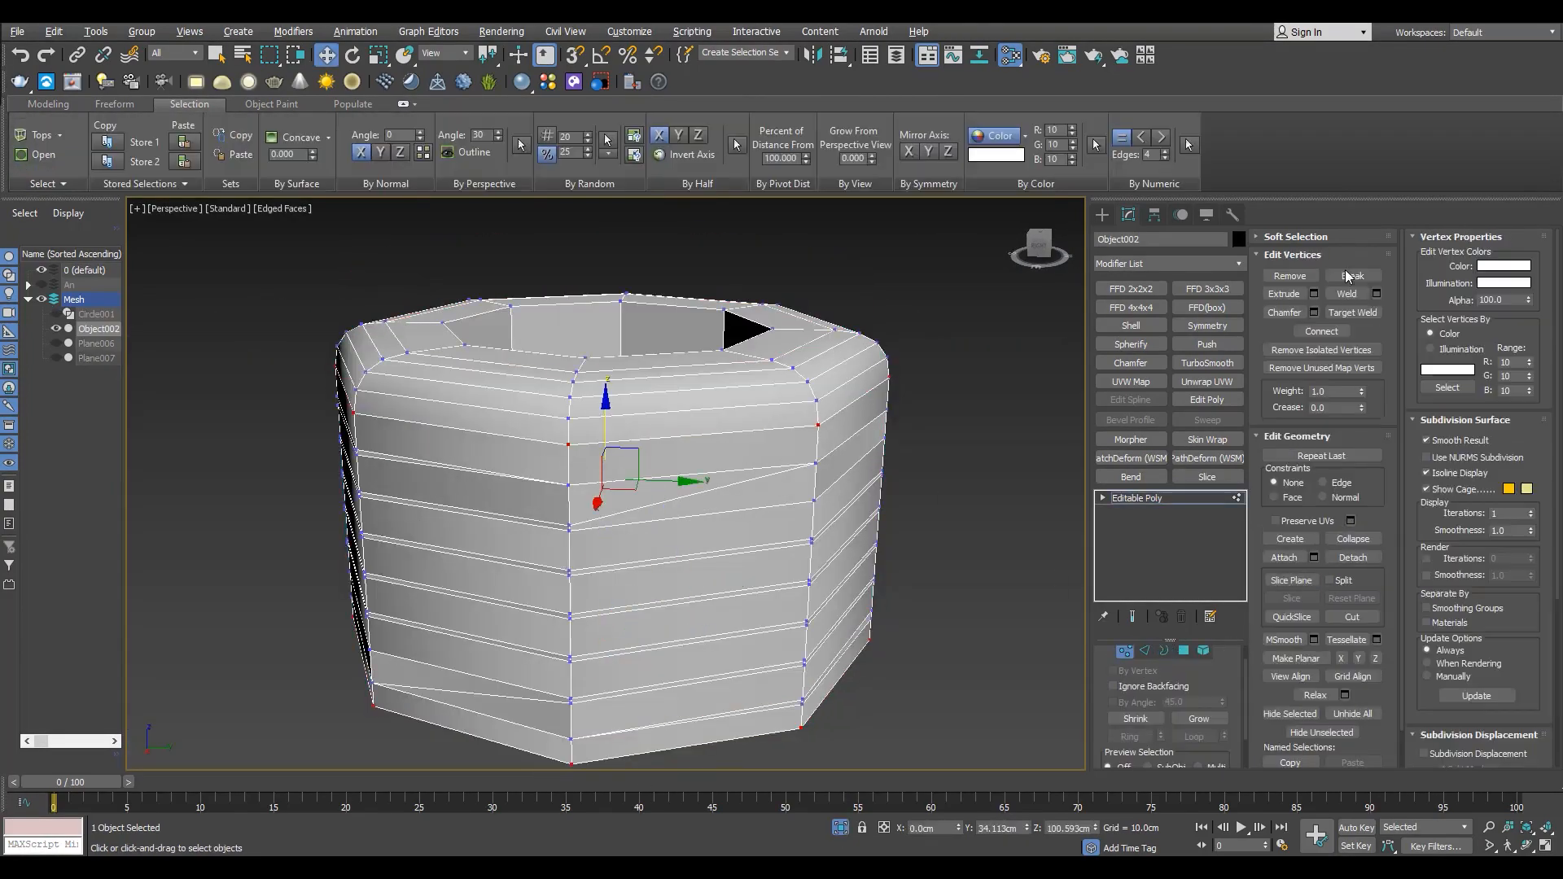
pyautogui.click(616, 550)
pyautogui.press('3')
pyautogui.scroll(-5, 626, 555)
pyautogui.hotkey('ctrl', 'a')
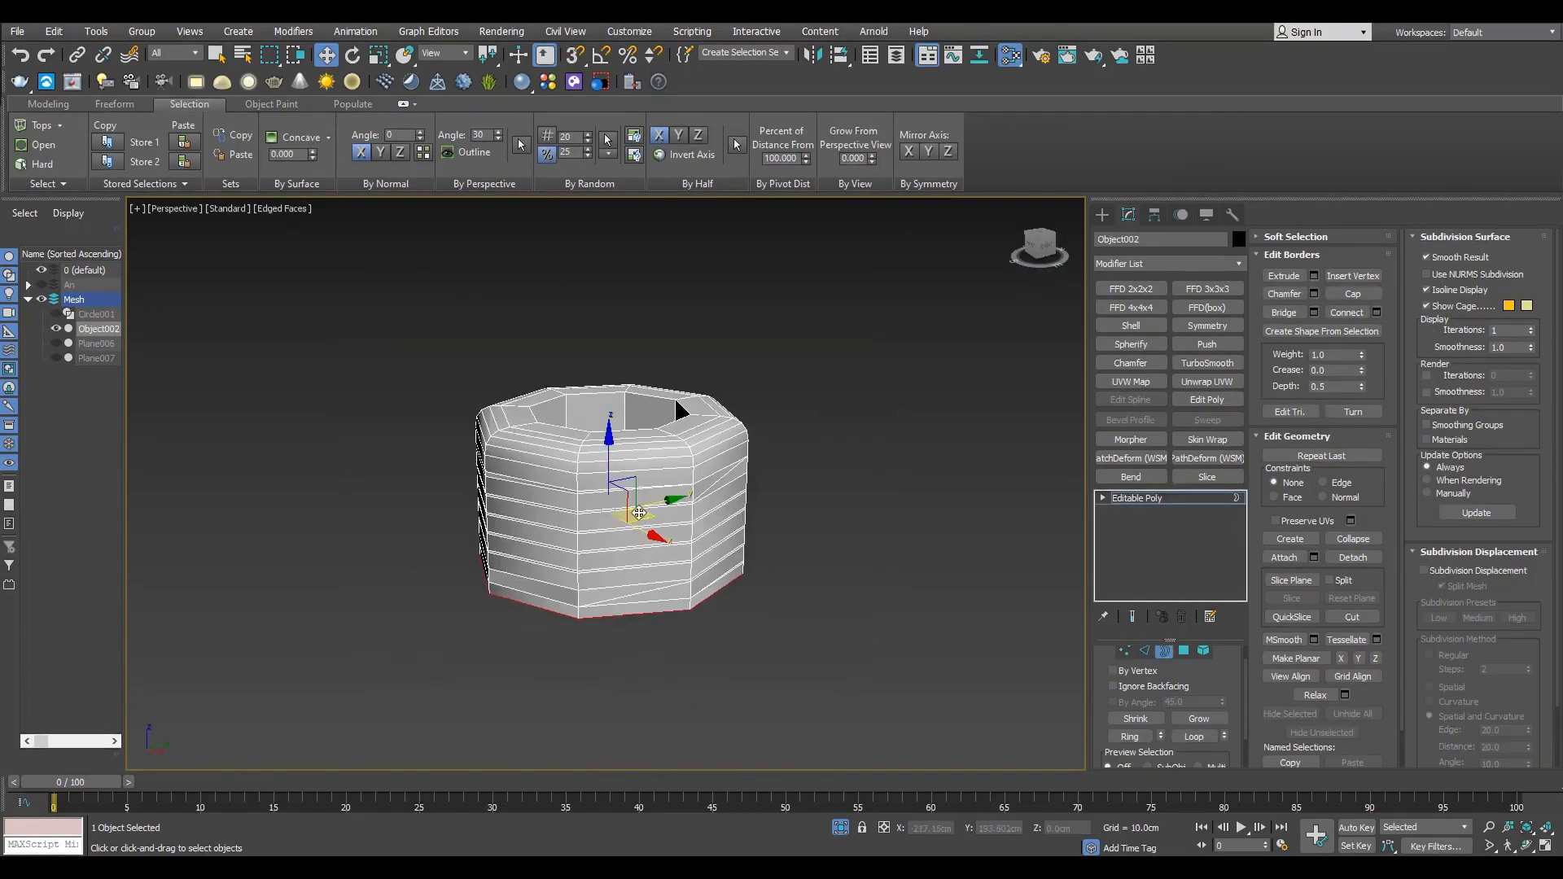
# - Bevel the spiral band's polygons outward with a height of about 1.536 cm and an outline of -0.183 cm
pyautogui.press('4')
pyautogui.scroll(5, 681, 505)
pyautogui.hotkey('alt', 'q')
pyautogui.keyDown('alt'); pyautogui.moveTo(678, 485); pyautogui.dragTo(641, 468, button='middle'); pyautogui.keyUp('alt')
pyautogui.hotkey('alt', 'q')
pyautogui.hotkey('alt', 'q')
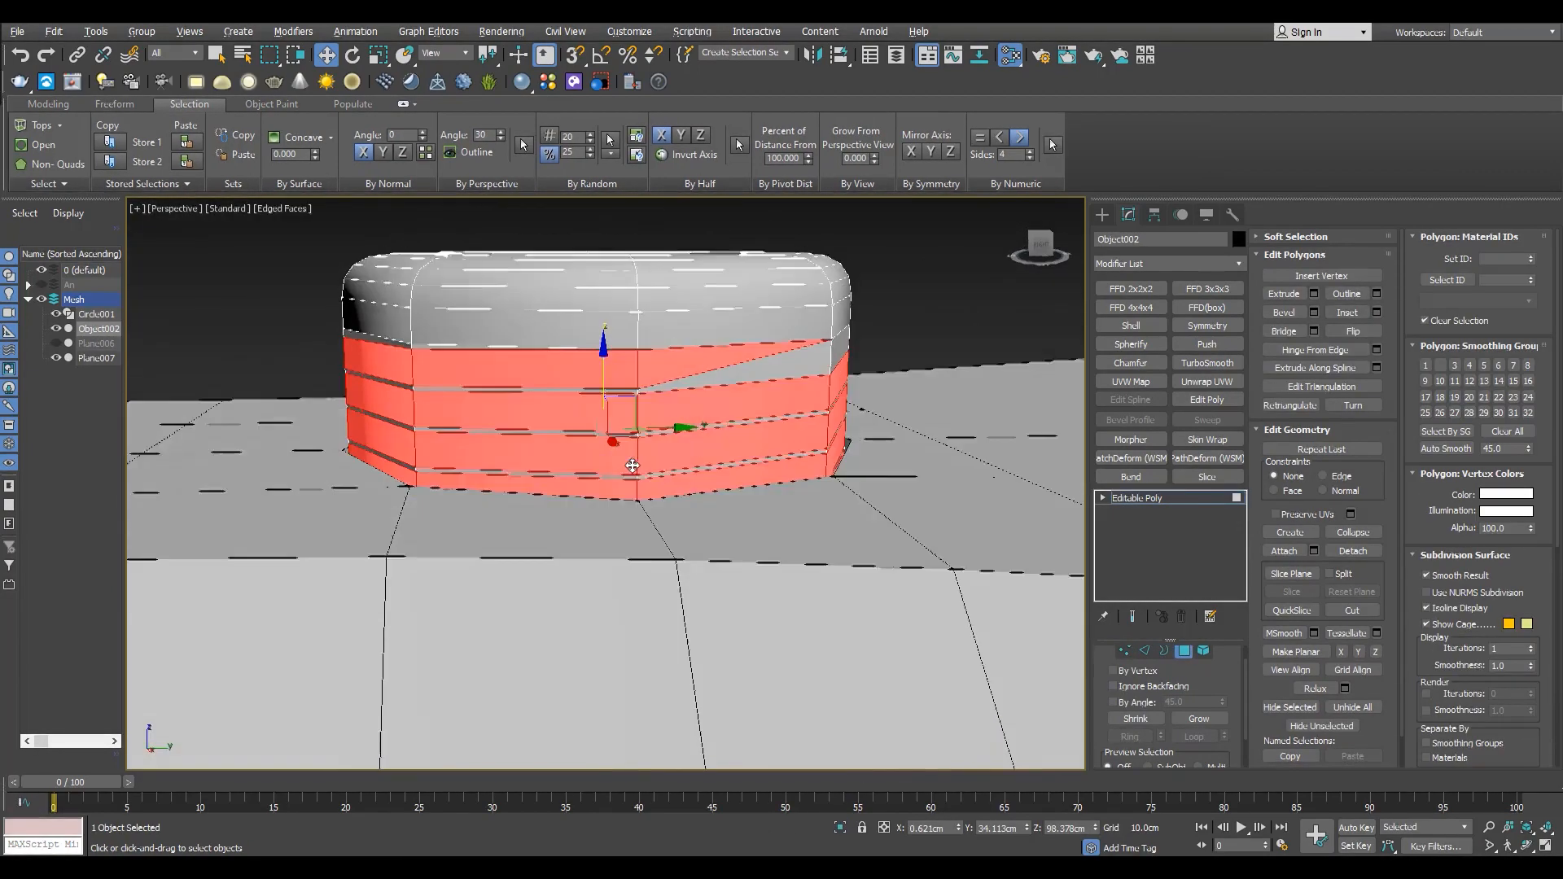
pyautogui.hotkey('ctrl', 'shift', 'b')
pyautogui.click(675, 524)
pyautogui.moveTo(619, 541); pyautogui.dragTo(621, 438)
pyautogui.keyDown('alt'); pyautogui.moveTo(644, 375); pyautogui.dragTo(561, 542, button='middle'); pyautogui.keyUp('alt')
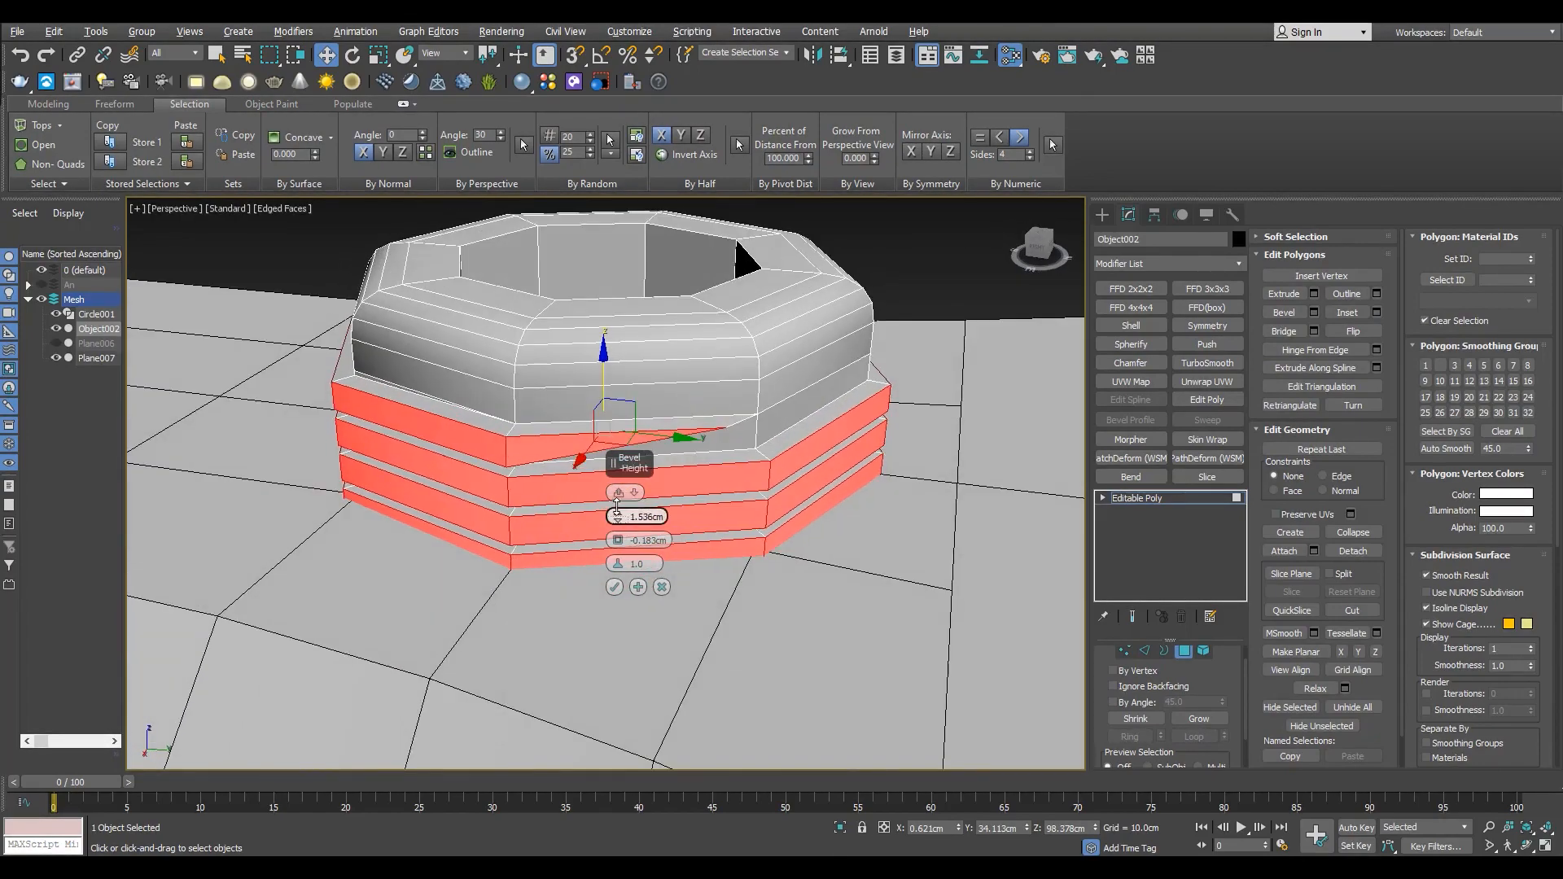
pyautogui.click(616, 588)
# - Target weld the raised vertex at the upper end of the spiral thread so that the thread tapers out
pyautogui.press('1')
pyautogui.hotkey('ctrl', 'shift', 'w')
pyautogui.moveTo(710, 431); pyautogui.dragTo(757, 416)
pyautogui.scroll(-4, 753, 414)
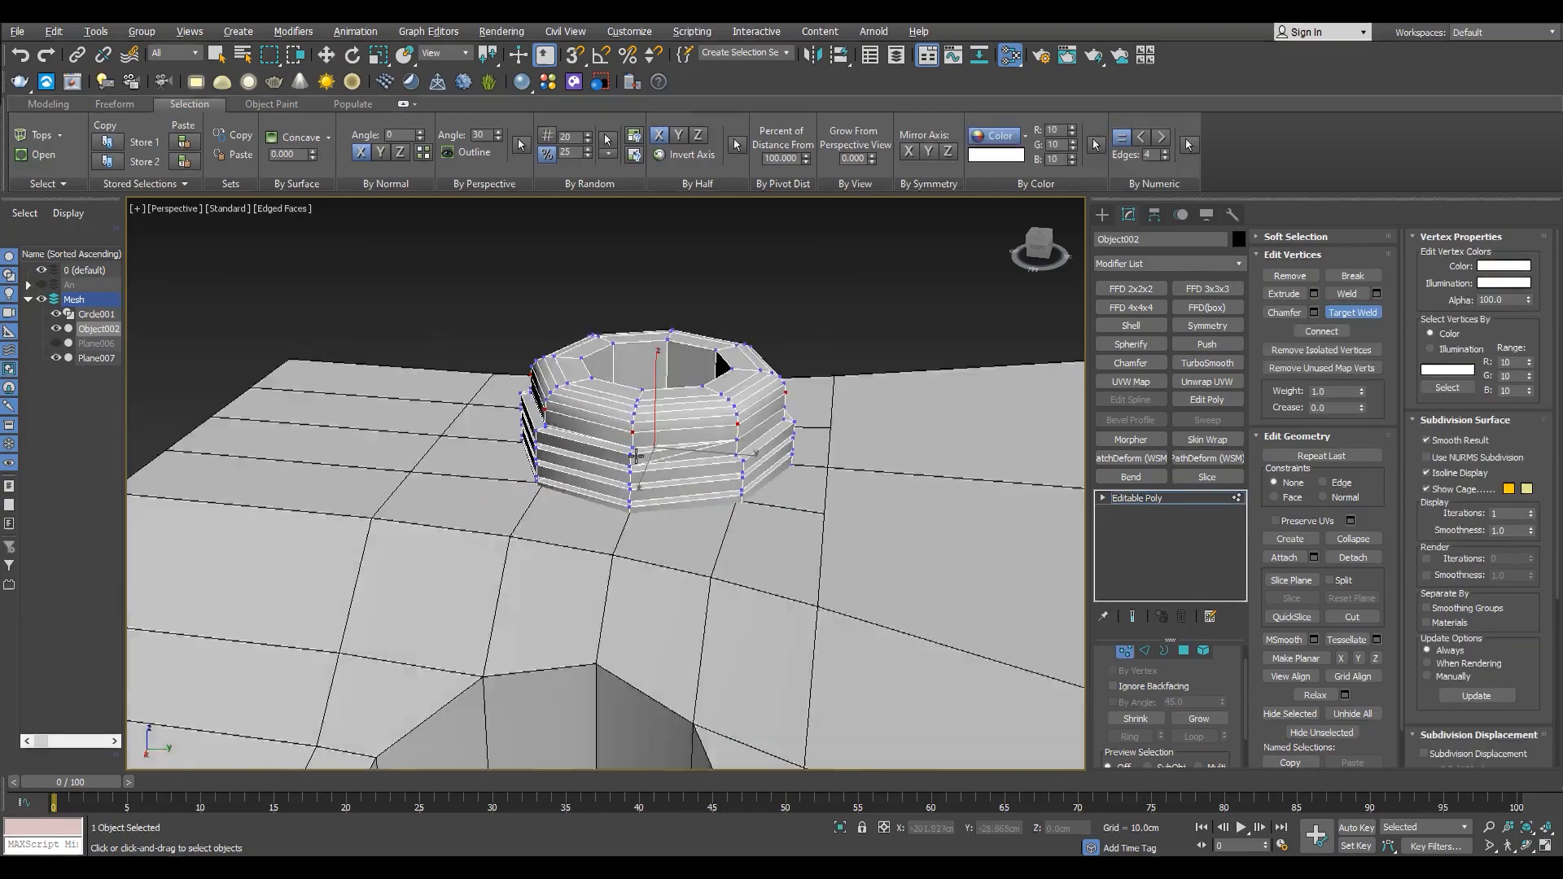
pyautogui.press('F3')
pyautogui.keyDown('alt'); pyautogui.moveTo(660, 529); pyautogui.dragTo(653, 481, button='middle'); pyautogui.keyUp('alt')
pyautogui.scroll(4, 627, 497)
pyautogui.press('F3')
# - Preview the threaded ring with a TurboSmooth modifier and undo it
pyautogui.click(1121, 495)
pyautogui.click(1207, 363)
pyautogui.press('F4')
pyautogui.moveTo(690, 350)
pyautogui.keyDown('alt'); pyautogui.mouseDown(button='middle')
pyautogui.moveTo(698, 399)
pyautogui.moveTo(785, 423)
pyautogui.mouseUp(button='middle'); pyautogui.keyUp('alt')
pyautogui.hotkey('ctrl', 'z')
# - Scale the threaded ring uniformly down to about 93% and deselect it
pyautogui.press('r')
pyautogui.moveTo(663, 444); pyautogui.dragTo(666, 470)
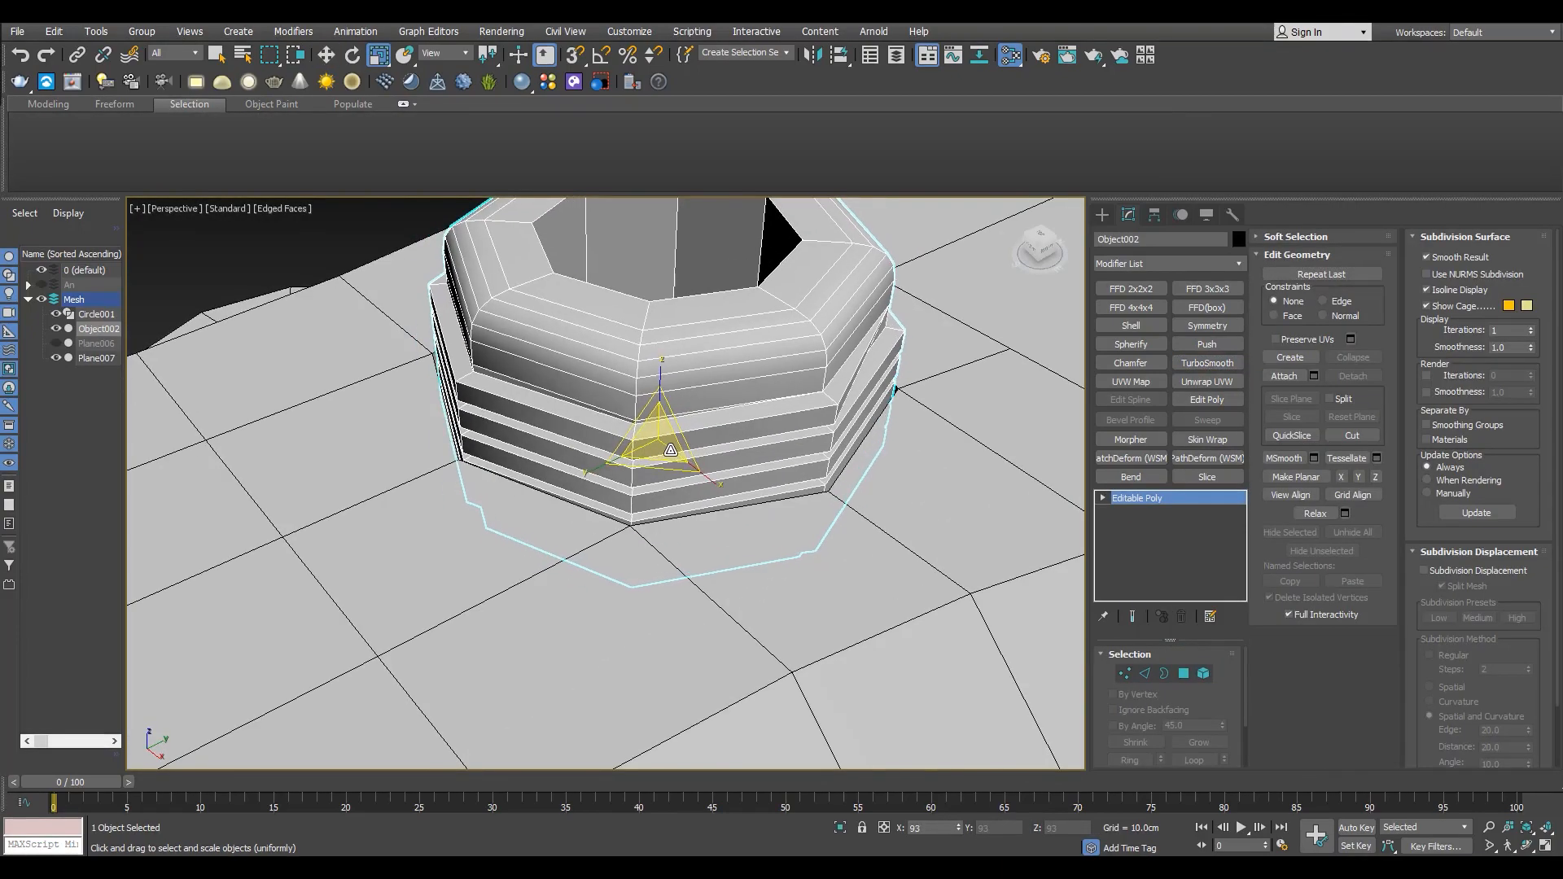
pyautogui.keyDown('alt'); pyautogui.moveTo(672, 480); pyautogui.dragTo(712, 412, button='middle'); pyautogui.keyUp('alt')
pyautogui.moveTo(662, 387)
pyautogui.mouseDown()
pyautogui.moveTo(664, 363)
pyautogui.moveTo(663, 386)
pyautogui.mouseUp()
pyautogui.scroll(-3, 663, 362)
pyautogui.keyDown('alt'); pyautogui.moveTo(663, 386); pyautogui.dragTo(480, 350, button='middle'); pyautogui.keyUp('alt')
pyautogui.press('F4')
pyautogui.scroll(-4, 598, 423)
pyautogui.click(456, 350)
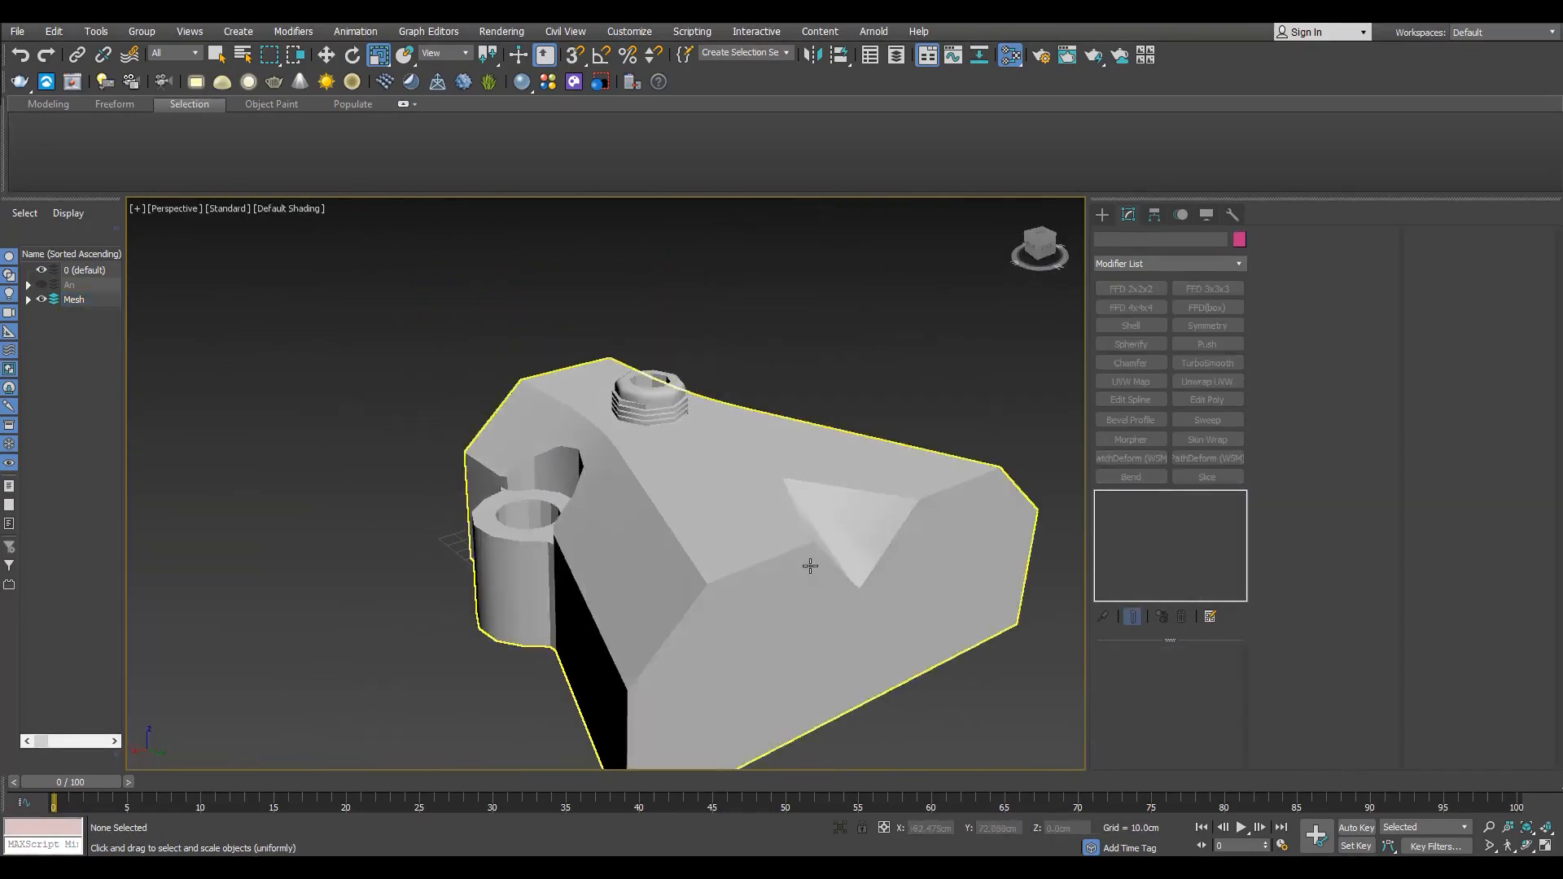
# - Slide the body's lengthwise cross edges in the top view, snapped level with the corner vertex of the triangular face
pyautogui.click(810, 565)
pyautogui.press('F4')
pyautogui.keyDown('alt'); pyautogui.moveTo(810, 565); pyautogui.dragTo(778, 550, button='middle'); pyautogui.keyUp('alt')
pyautogui.click(1140, 513)
pyautogui.press('4')
pyautogui.click(731, 556)
pyautogui.keyDown('alt'); pyautogui.moveTo(538, 562); pyautogui.dragTo(721, 652, button='middle'); pyautogui.keyUp('alt')
pyautogui.press('w')
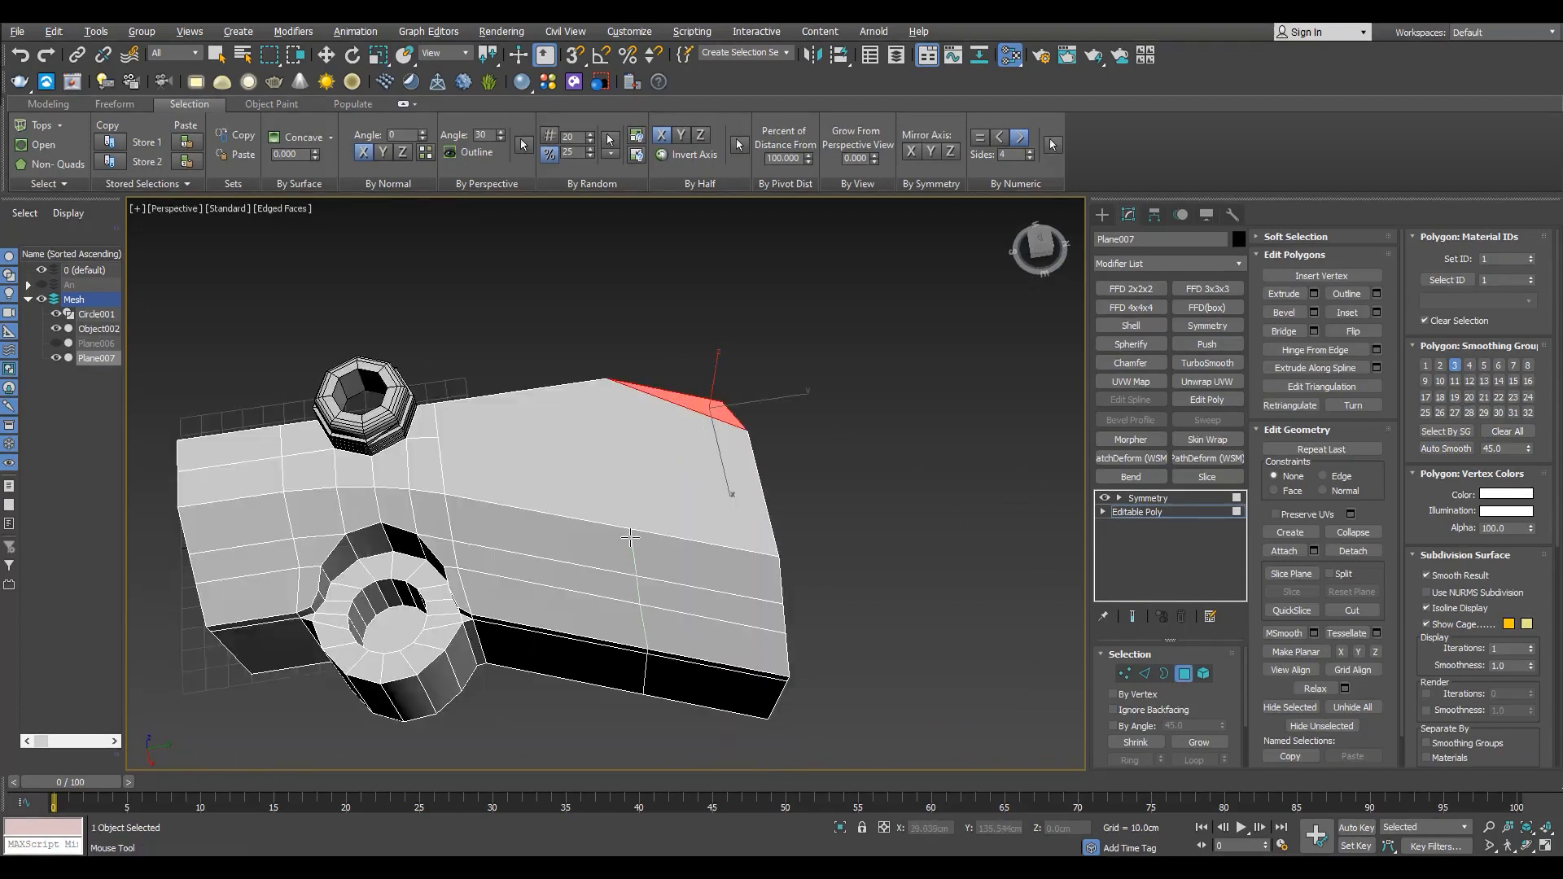
pyautogui.press('2')
pyautogui.hotkey('alt', 'w')
pyautogui.middleClick(478, 408)
pyautogui.hotkey('alt', 'w')
pyautogui.scroll(-6, 478, 408)
pyautogui.moveTo(428, 403); pyautogui.dragTo(496, 405, button='middle')
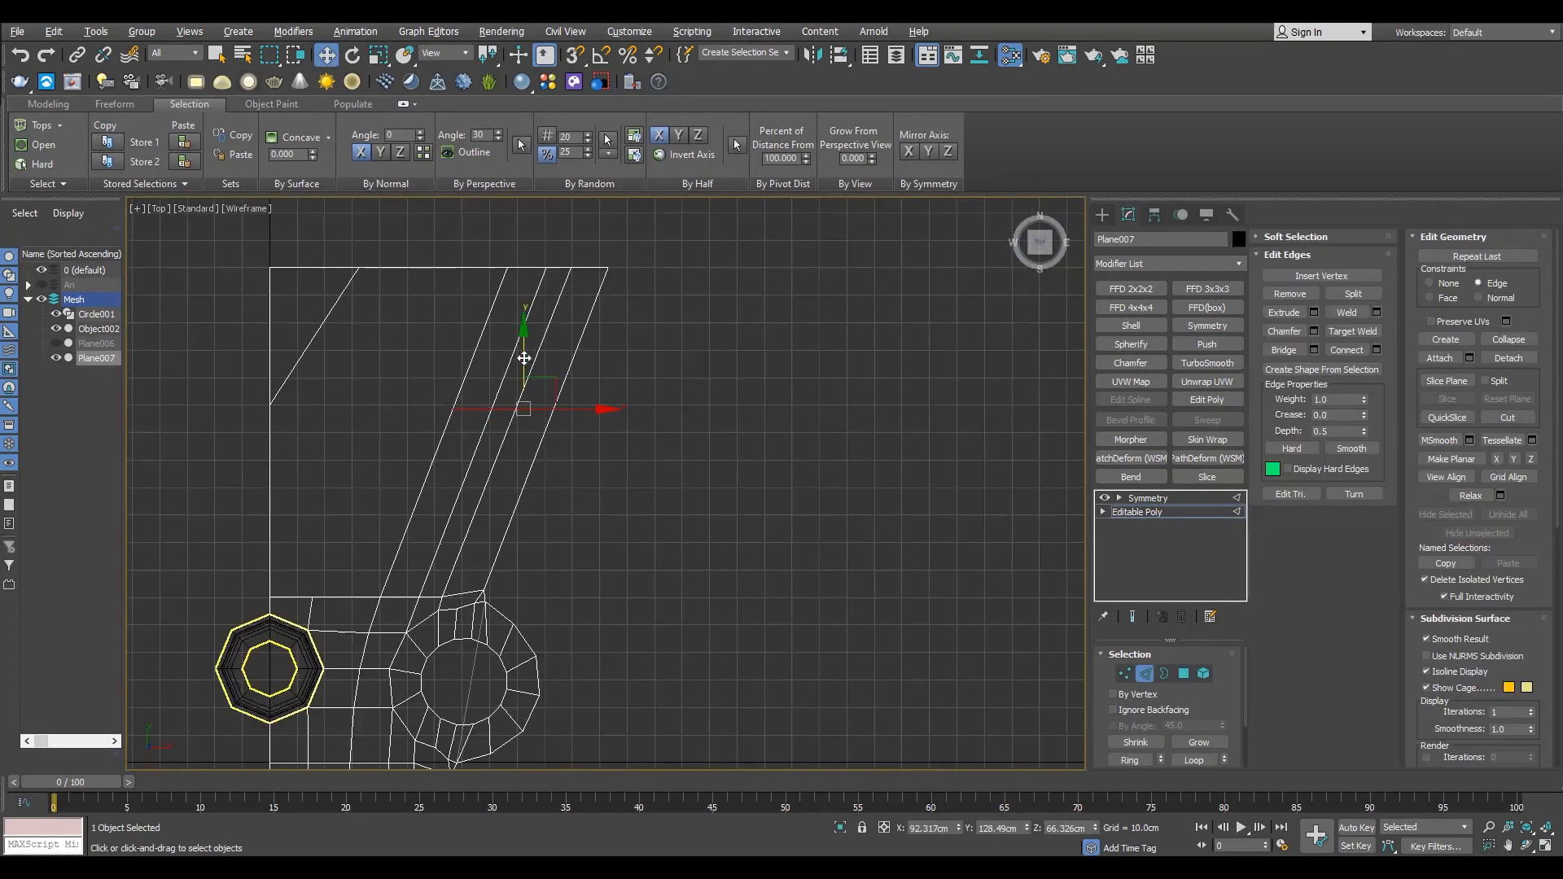
pyautogui.press('s')
pyautogui.moveTo(524, 359); pyautogui.dragTo(269, 405)
# - Select the row of vertices level with the triangular face's corner and connect them across the body
pyautogui.press('1')
pyautogui.moveTo(165, 448); pyautogui.dragTo(684, 363)
pyautogui.hotkey('ctrl', 'shift', 'e')
pyautogui.hotkey('alt', 'w')
pyautogui.middleClick(709, 562)
pyautogui.hotkey('alt', 'w')
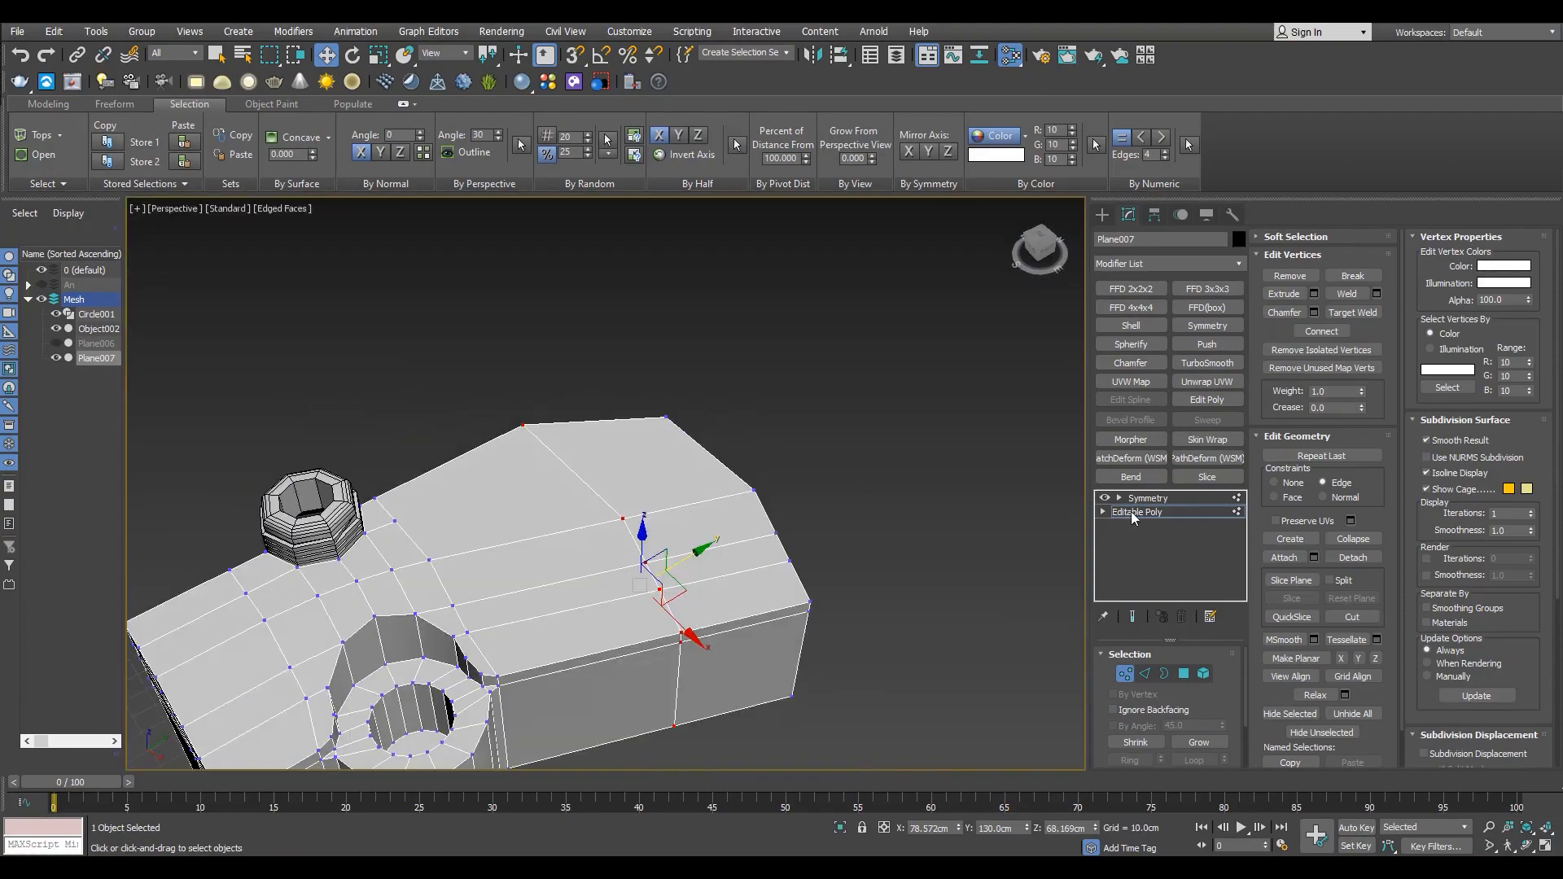
# - Examine the body's base mesh around the new edges and its mirrored result along the symmetry seam
pyautogui.click(1134, 519)
pyautogui.press('z')
pyautogui.keyDown('alt'); pyautogui.moveTo(757, 407); pyautogui.dragTo(601, 346, button='middle'); pyautogui.keyUp('alt')
pyautogui.scroll(3, 601, 346)
pyautogui.press('1')
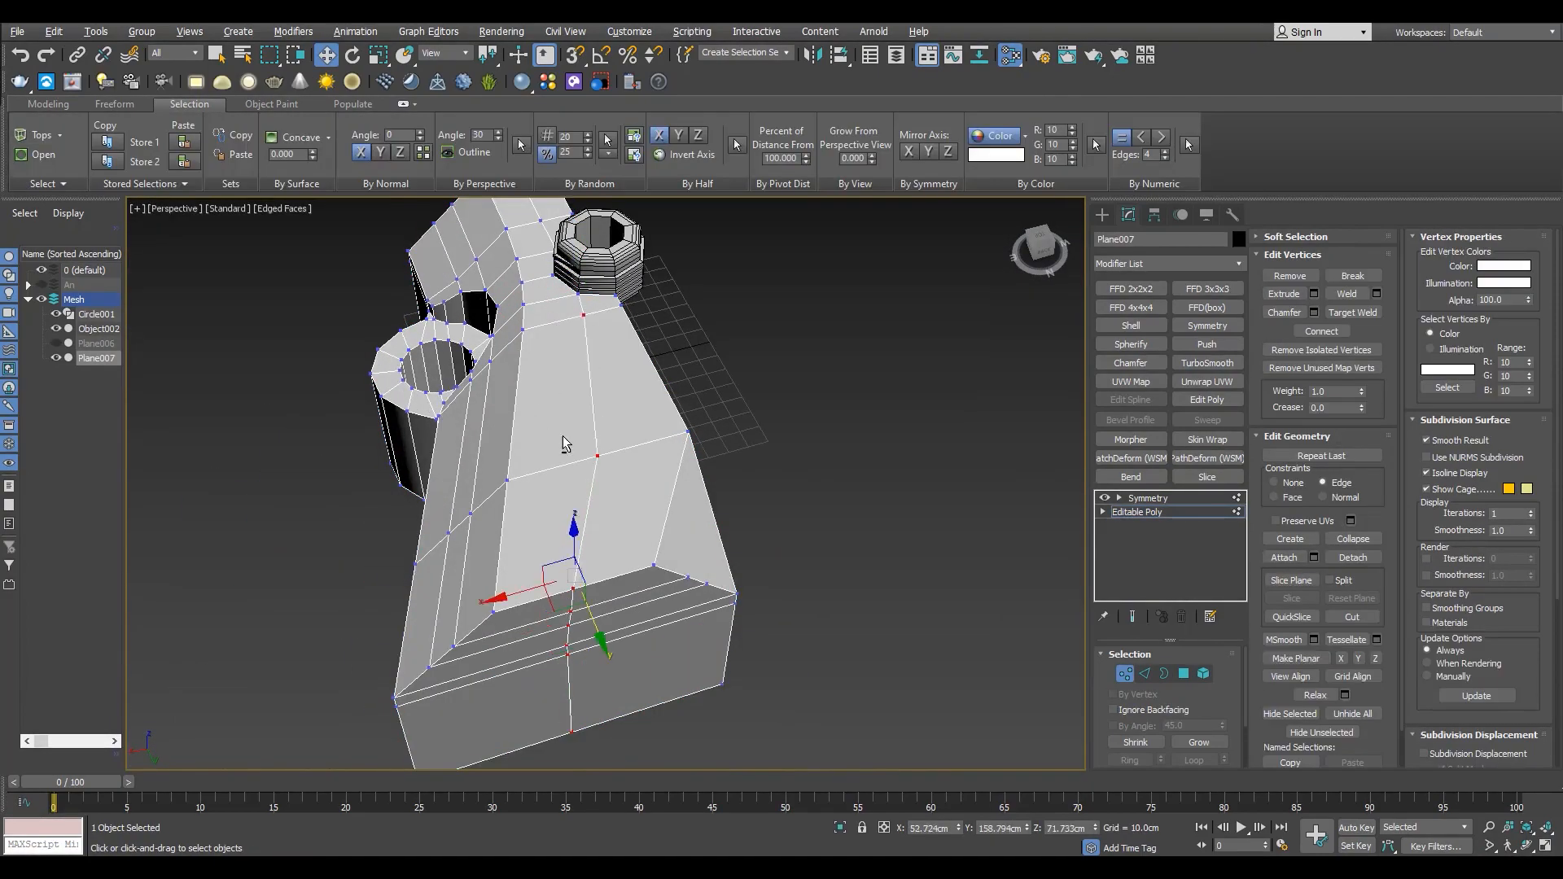
pyautogui.keyDown('alt'); pyautogui.moveTo(566, 444); pyautogui.dragTo(692, 456, button='middle'); pyautogui.keyUp('alt')
pyautogui.click(1169, 498)
pyautogui.scroll(-4, 528, 423)
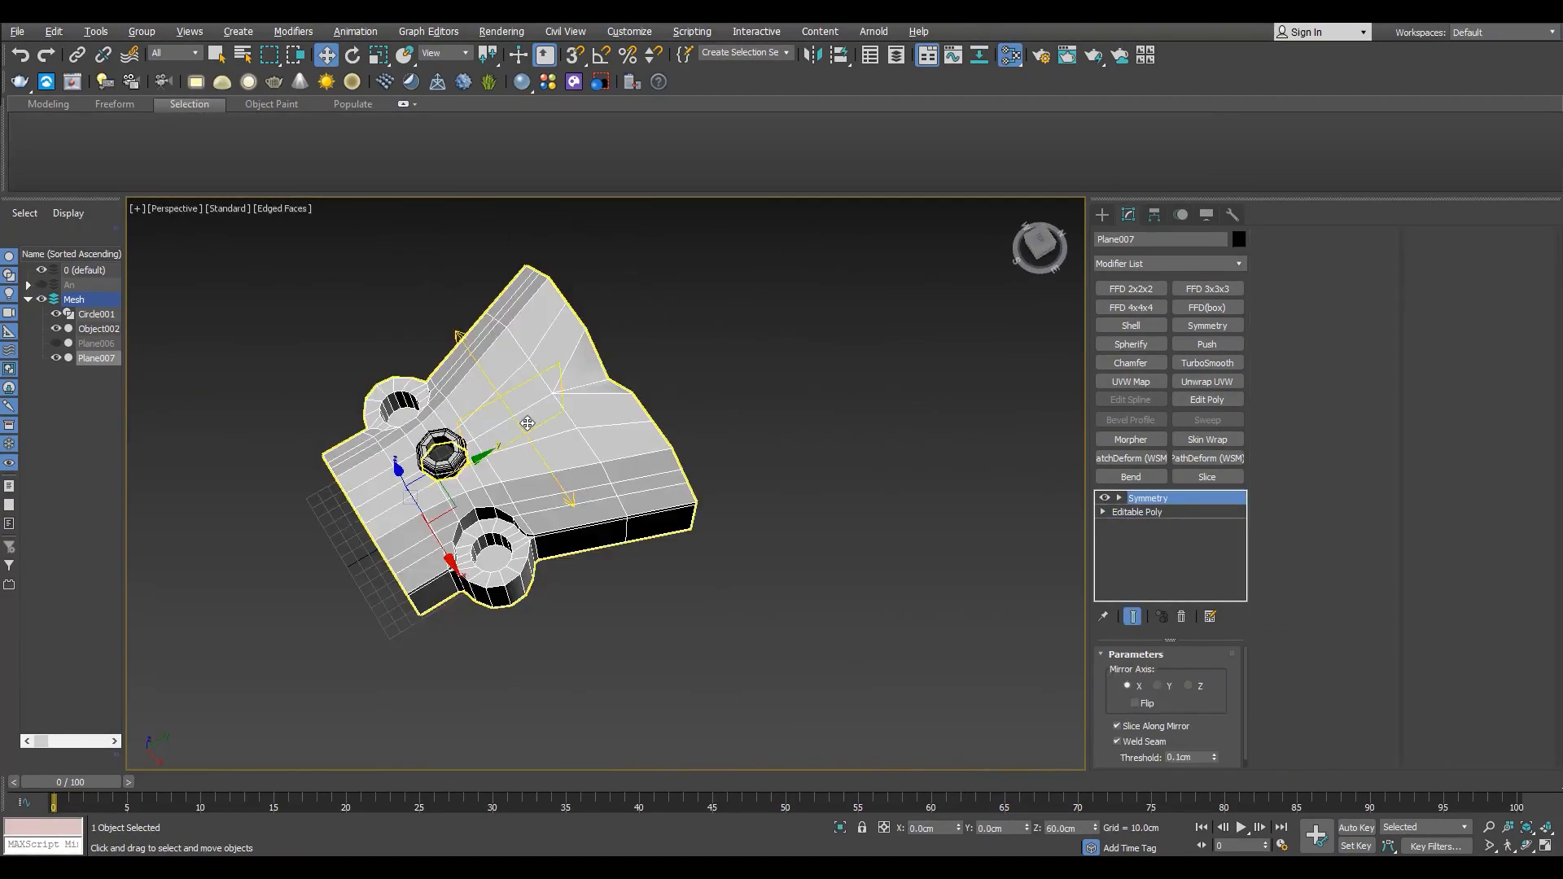
pyautogui.keyDown('alt'); pyautogui.moveTo(528, 424); pyautogui.dragTo(631, 367, button='middle'); pyautogui.keyUp('alt')
pyautogui.click(676, 586)
pyautogui.keyDown('alt'); pyautogui.moveTo(482, 499); pyautogui.dragTo(521, 480, button='middle'); pyautogui.keyUp('alt')
pyautogui.click(446, 515)
# - Close the gap in the body's center seam by snapping the stray seam vertex onto the symmetry plane
pyautogui.scroll(4, 443, 516)
pyautogui.scroll(4, 443, 517)
pyautogui.click(1137, 513)
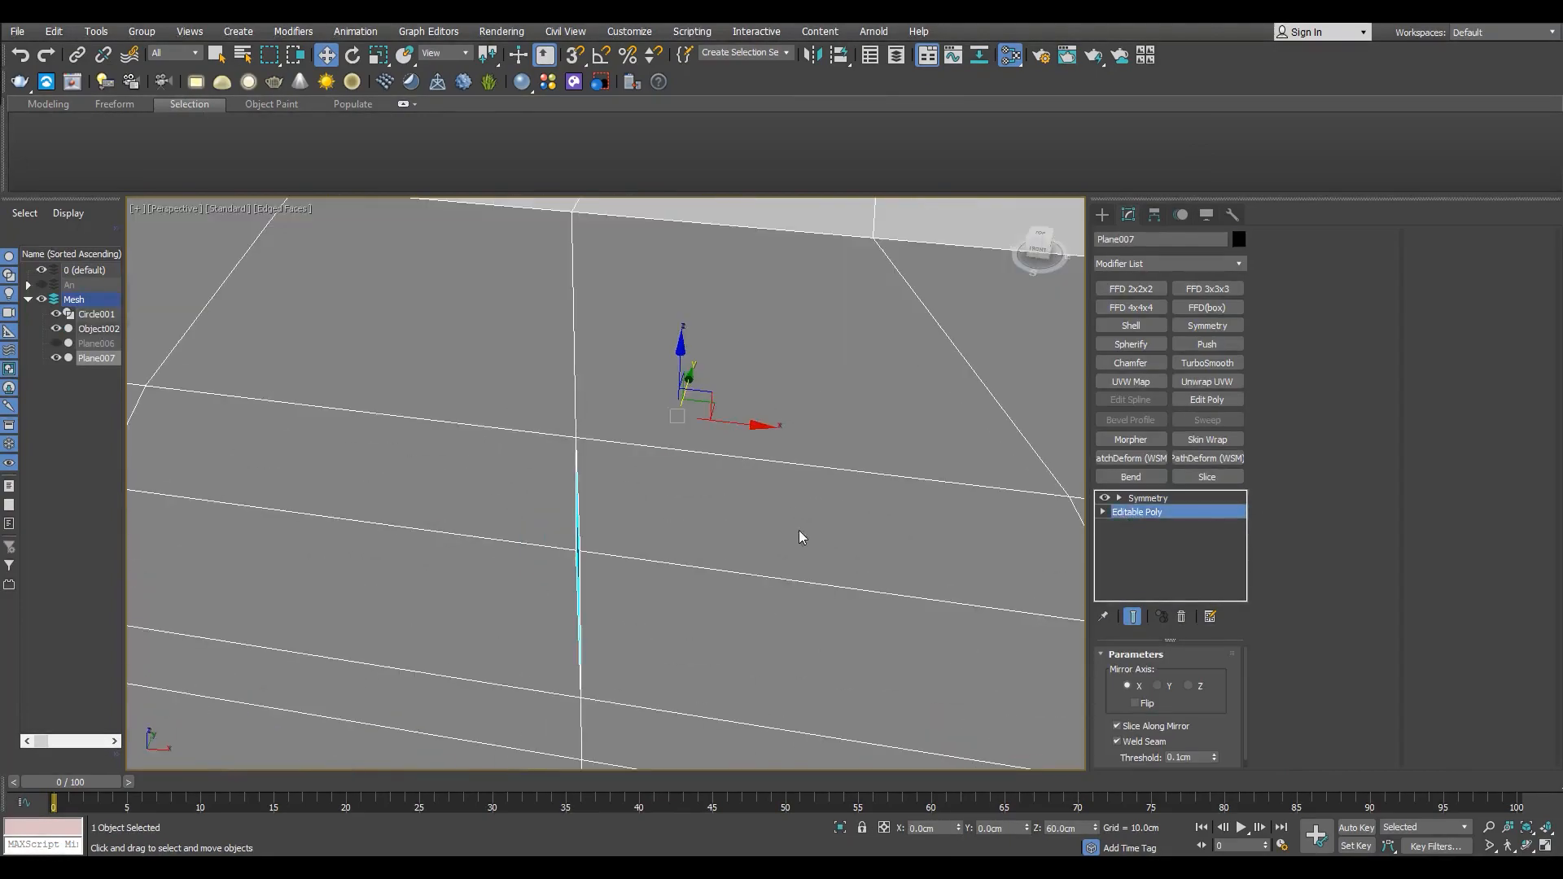
pyautogui.press('1')
pyautogui.hotkey('ctrl', 'z')
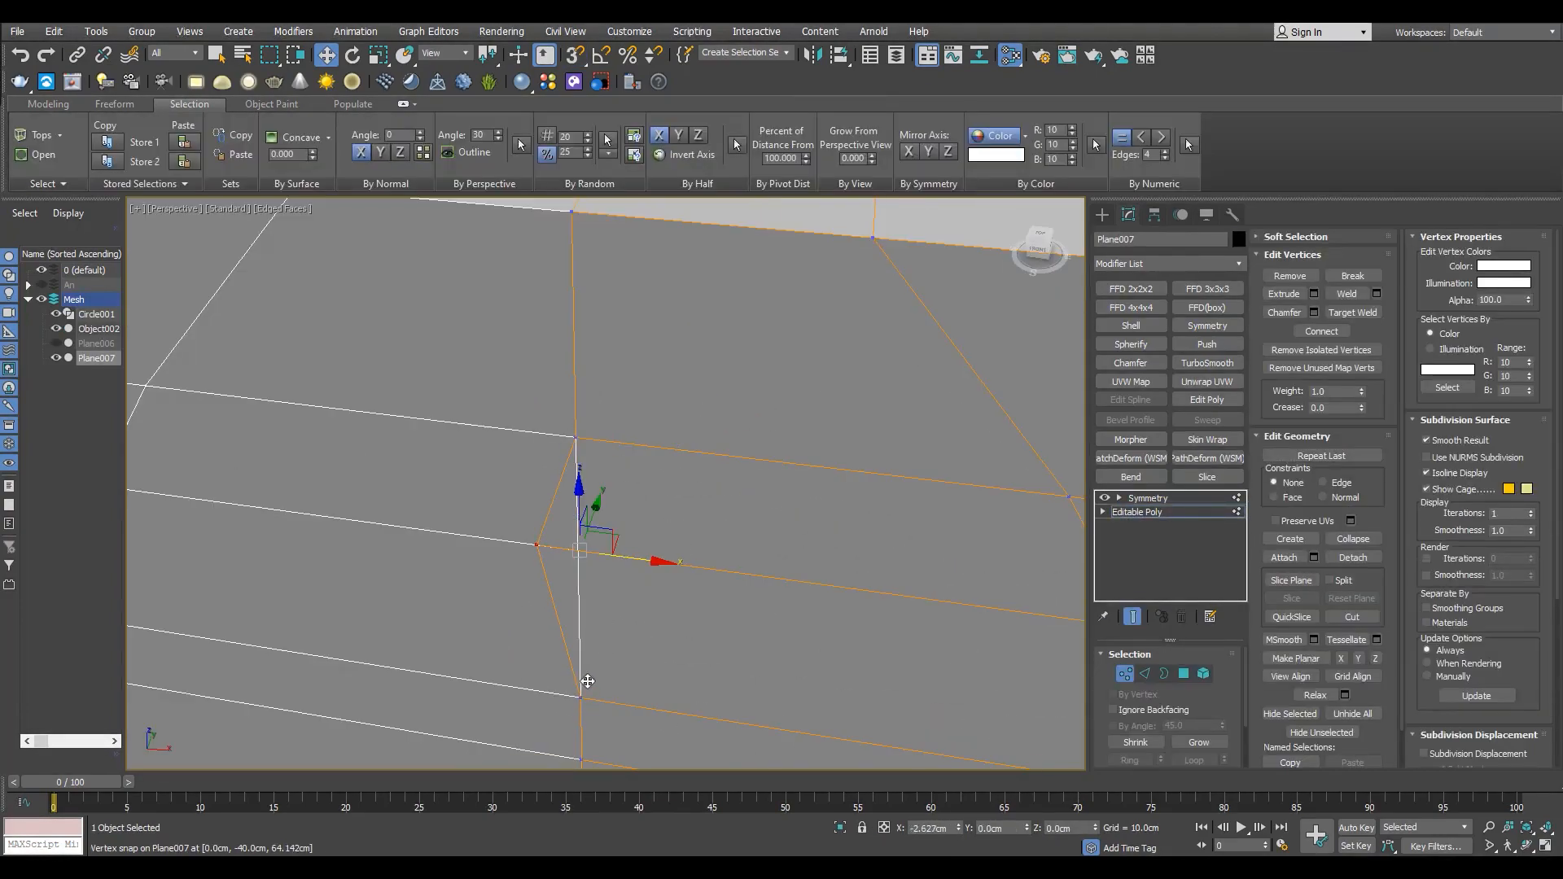
pyautogui.press('s')
pyautogui.scroll(-6, 577, 561)
pyautogui.click(565, 572)
pyautogui.keyDown('alt'); pyautogui.moveTo(565, 573); pyautogui.dragTo(297, 544, button='middle'); pyautogui.keyUp('alt')
pyautogui.moveTo(562, 383)
pyautogui.keyDown('alt'); pyautogui.mouseDown(button='middle')
pyautogui.moveTo(584, 459)
pyautogui.moveTo(814, 444)
pyautogui.moveTo(842, 412)
pyautogui.mouseUp(button='middle'); pyautogui.keyUp('alt')
pyautogui.click(1213, 514)
# - Draw a circle with a radius of about 32.5 cm, centered on the body's front face in the front view
pyautogui.hotkey('alt', 'w')
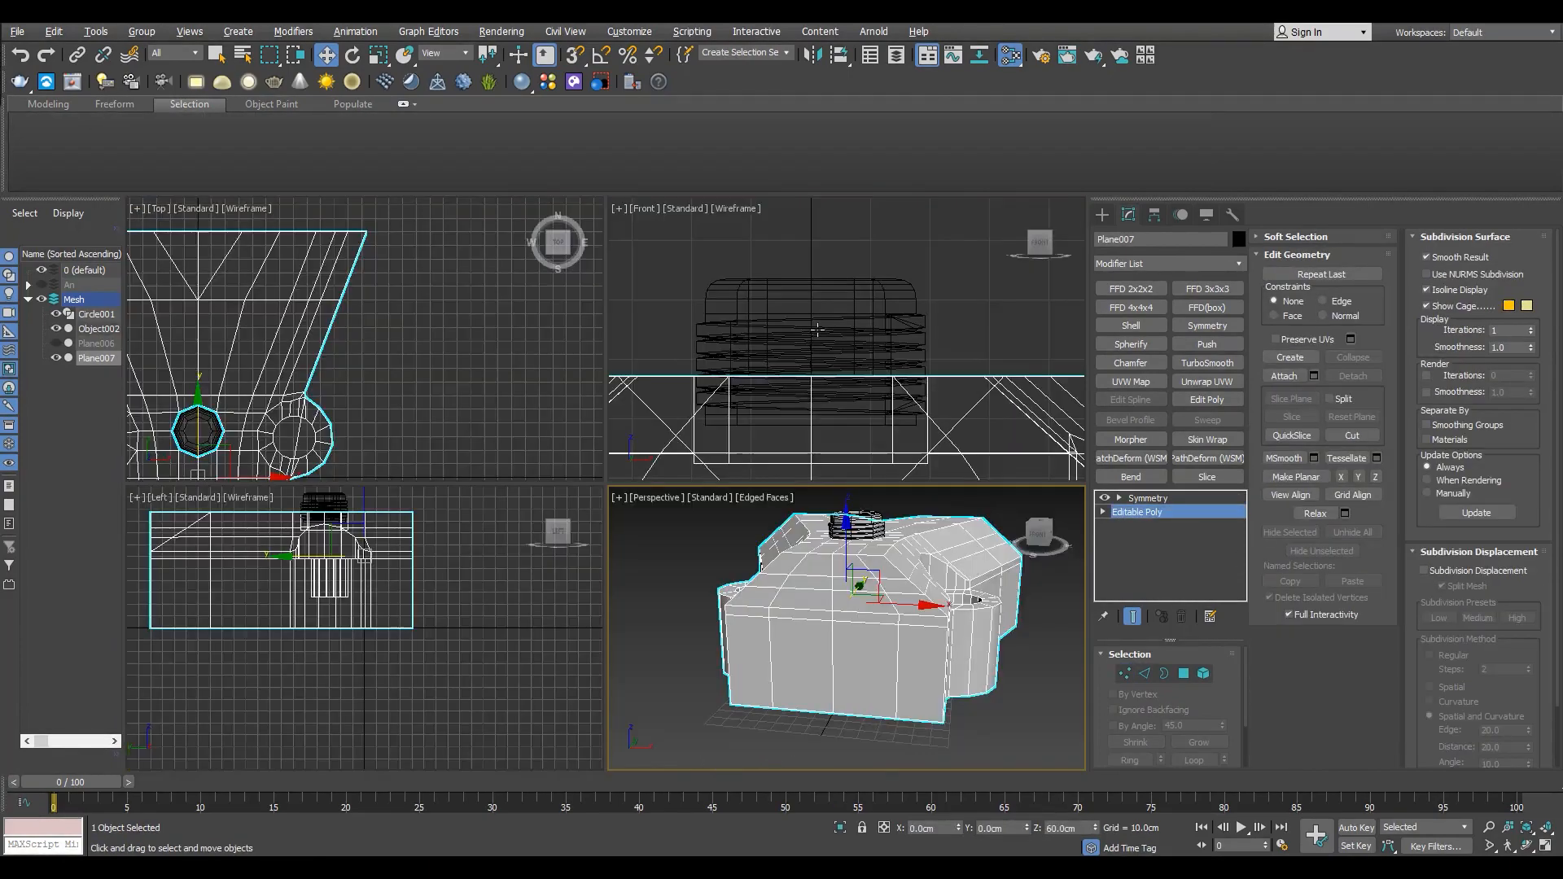
pyautogui.middleClick(784, 355)
pyautogui.hotkey('alt', 'w')
pyautogui.press('F3')
pyautogui.scroll(-5, 784, 354)
pyautogui.scroll(4, 818, 397)
pyautogui.press('F4')
pyautogui.click(1102, 214)
pyautogui.click(1140, 260)
pyautogui.click(1125, 276)
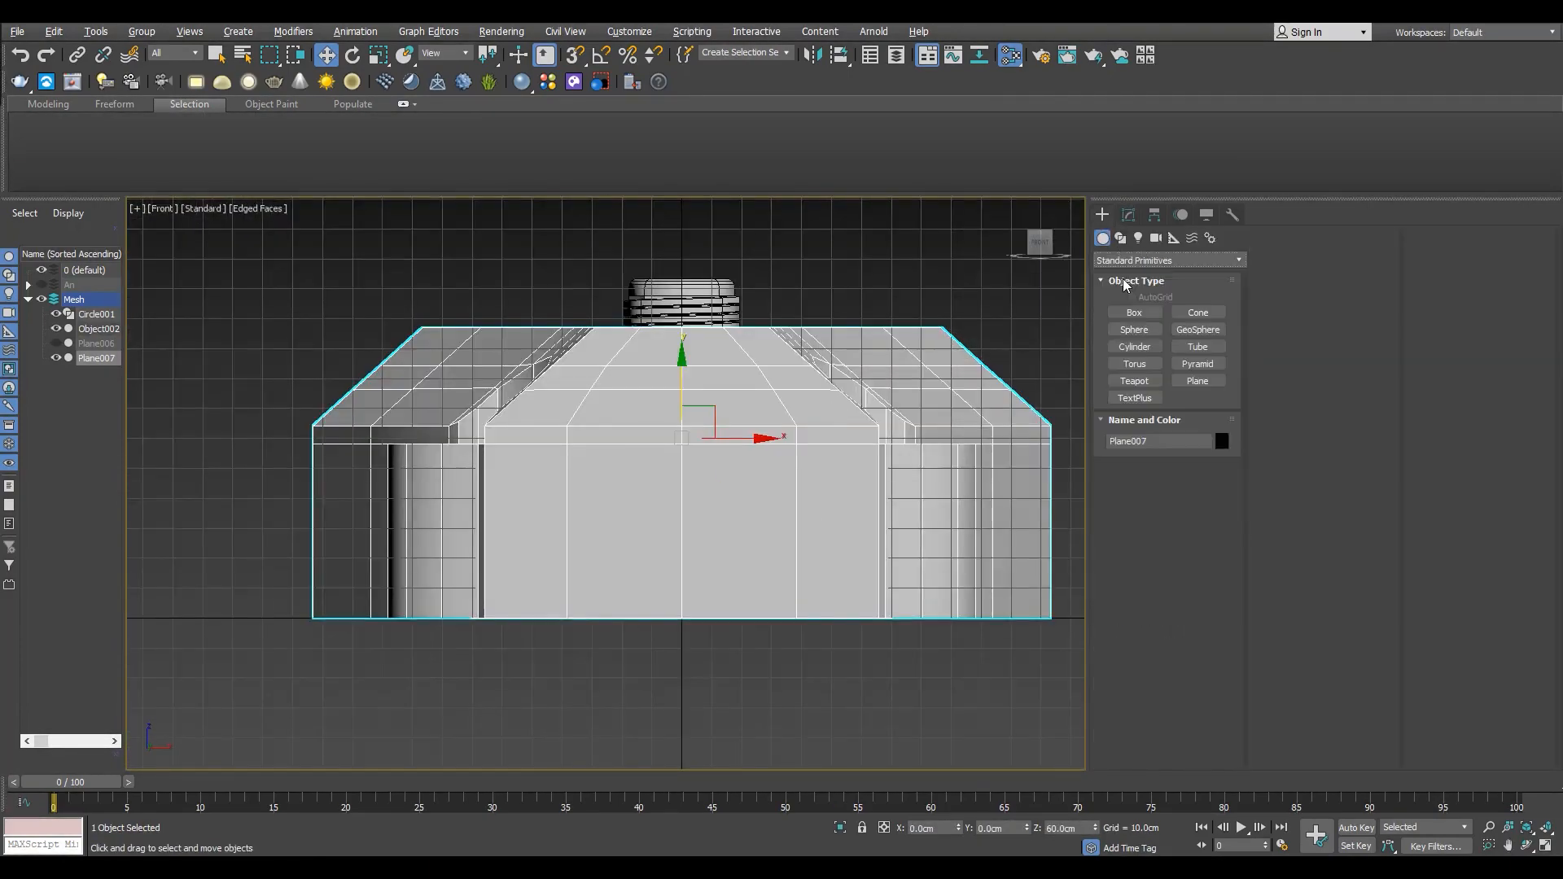
pyautogui.click(1122, 239)
pyautogui.click(1134, 343)
pyautogui.scroll(2, 761, 427)
pyautogui.press('g')
pyautogui.moveTo(675, 449); pyautogui.dragTo(633, 462, button='middle')
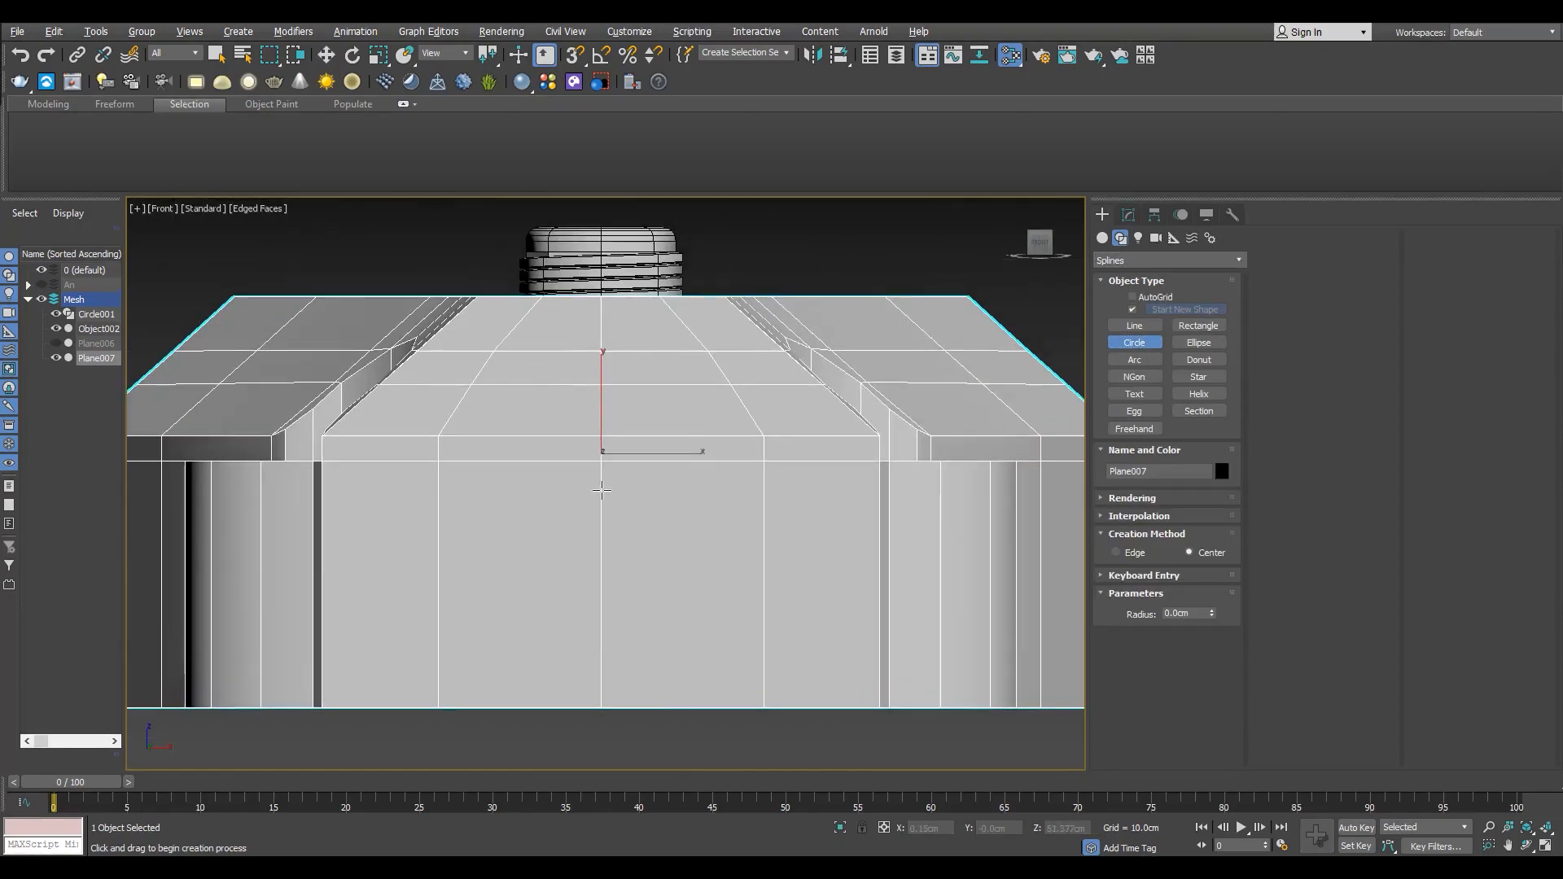
pyautogui.moveTo(597, 469); pyautogui.dragTo(655, 347)
# - Move the circle onto the body's front face at Y -40 cm with vertex snapping
pyautogui.press('F3')
pyautogui.press('F3')
pyautogui.press('F3')
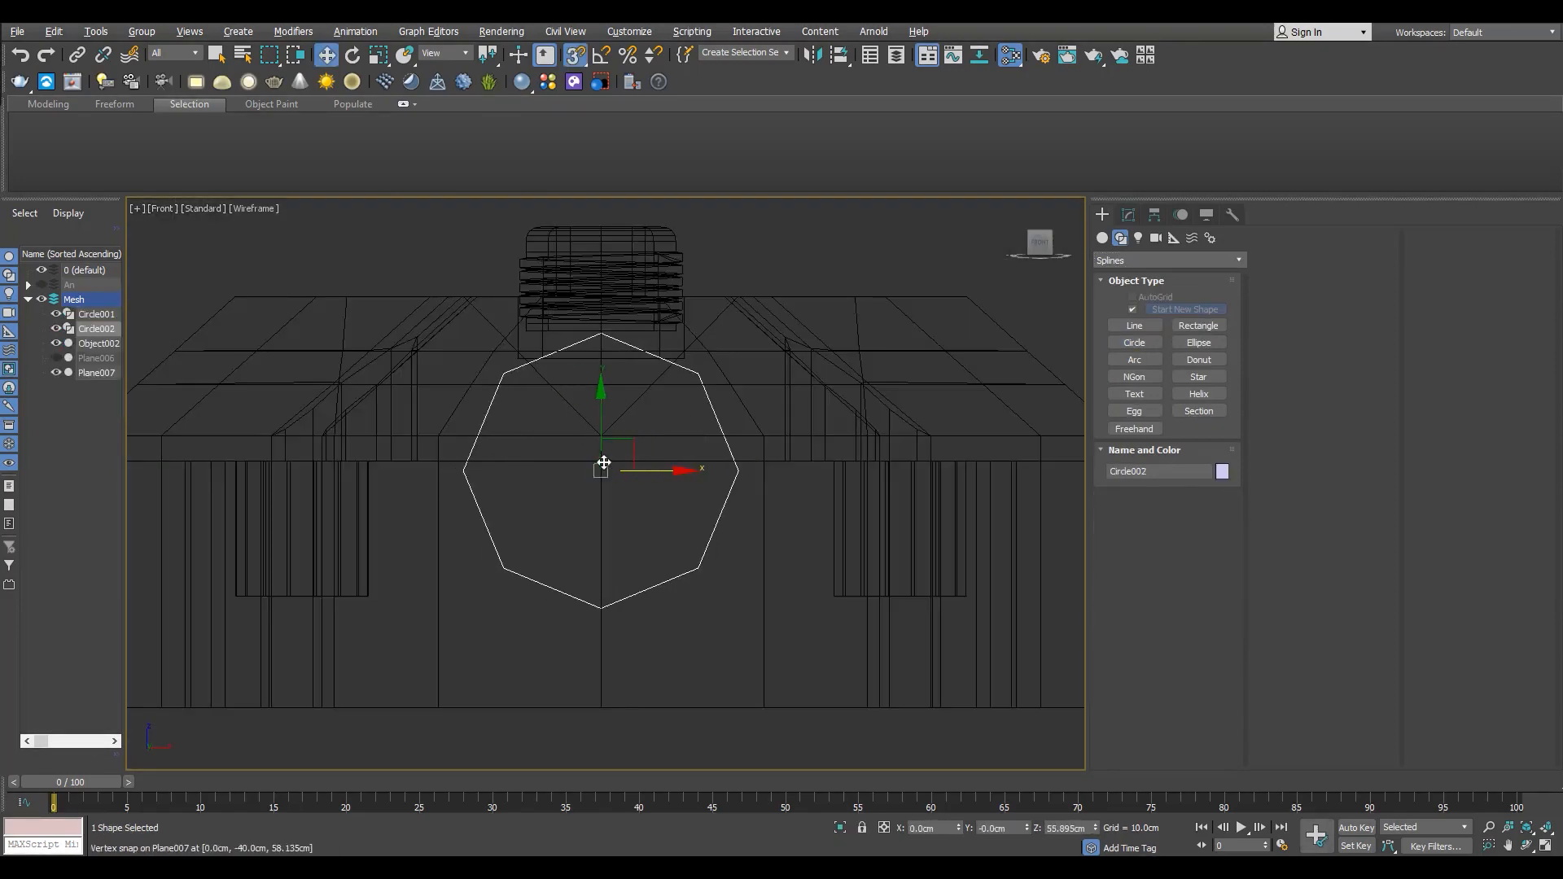
pyautogui.press('s')
pyautogui.press('F3')
pyautogui.press('p')
pyautogui.press('s')
pyautogui.press('f')
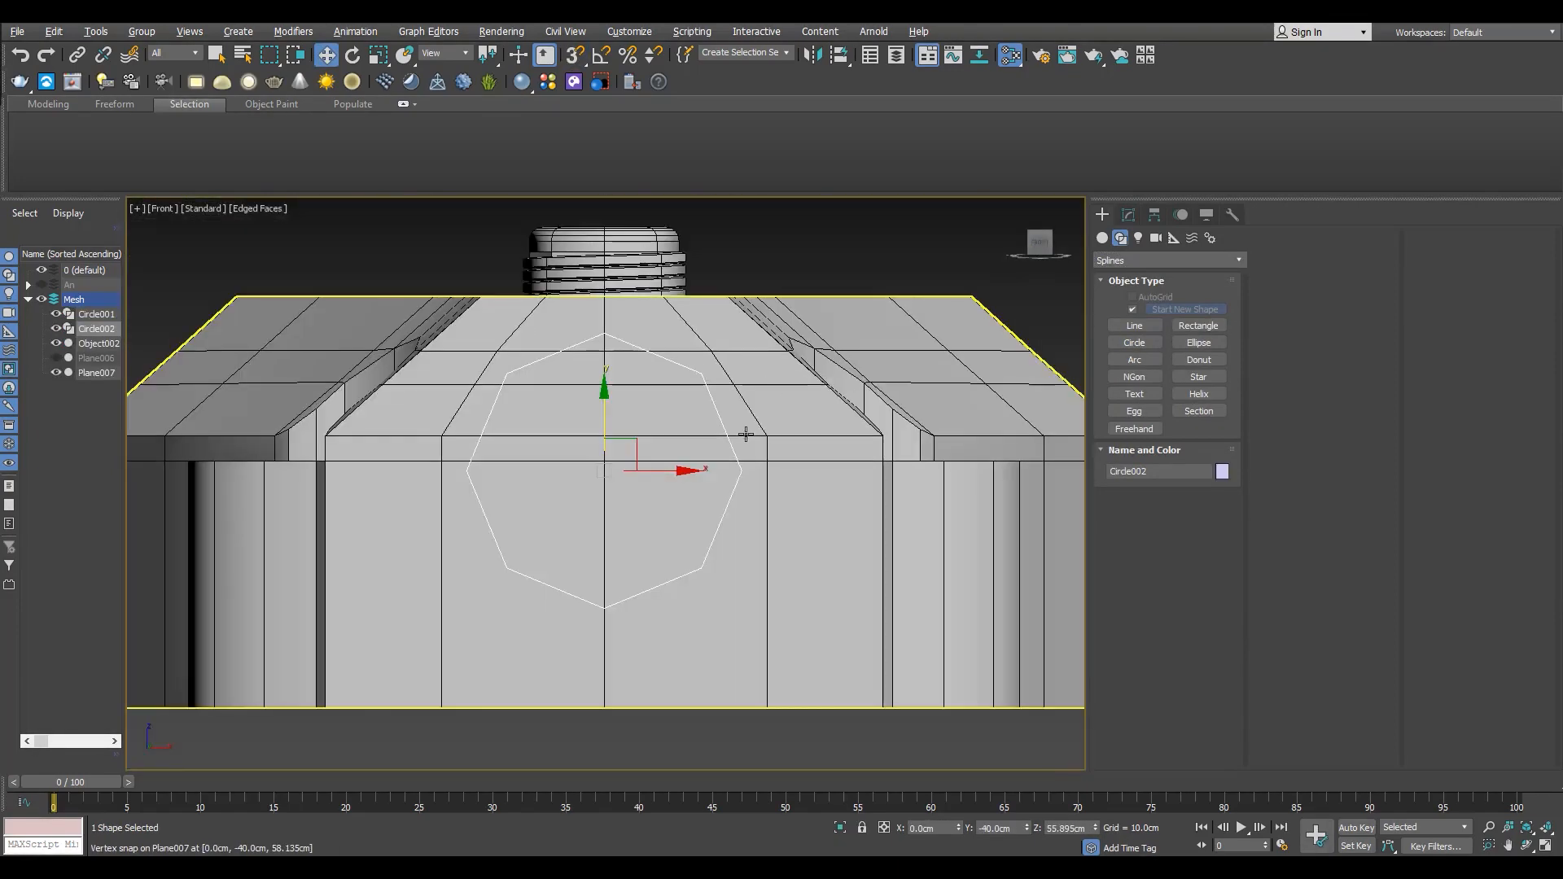
# - Set the circle's interpolation steps to 2
pyautogui.click(1129, 216)
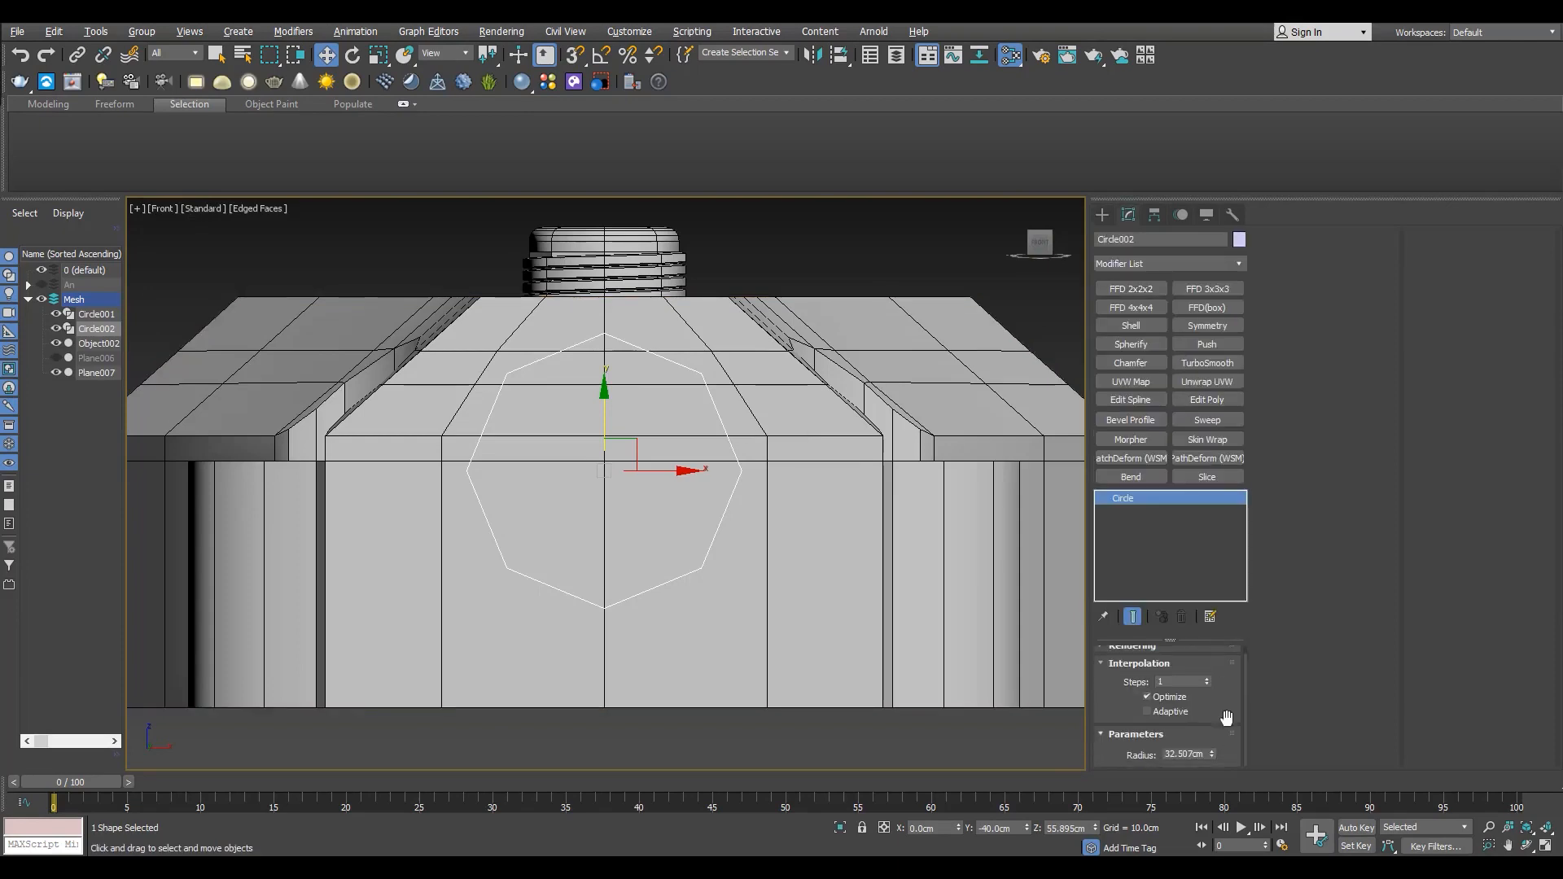
pyautogui.click(1209, 679)
pyautogui.press('p')
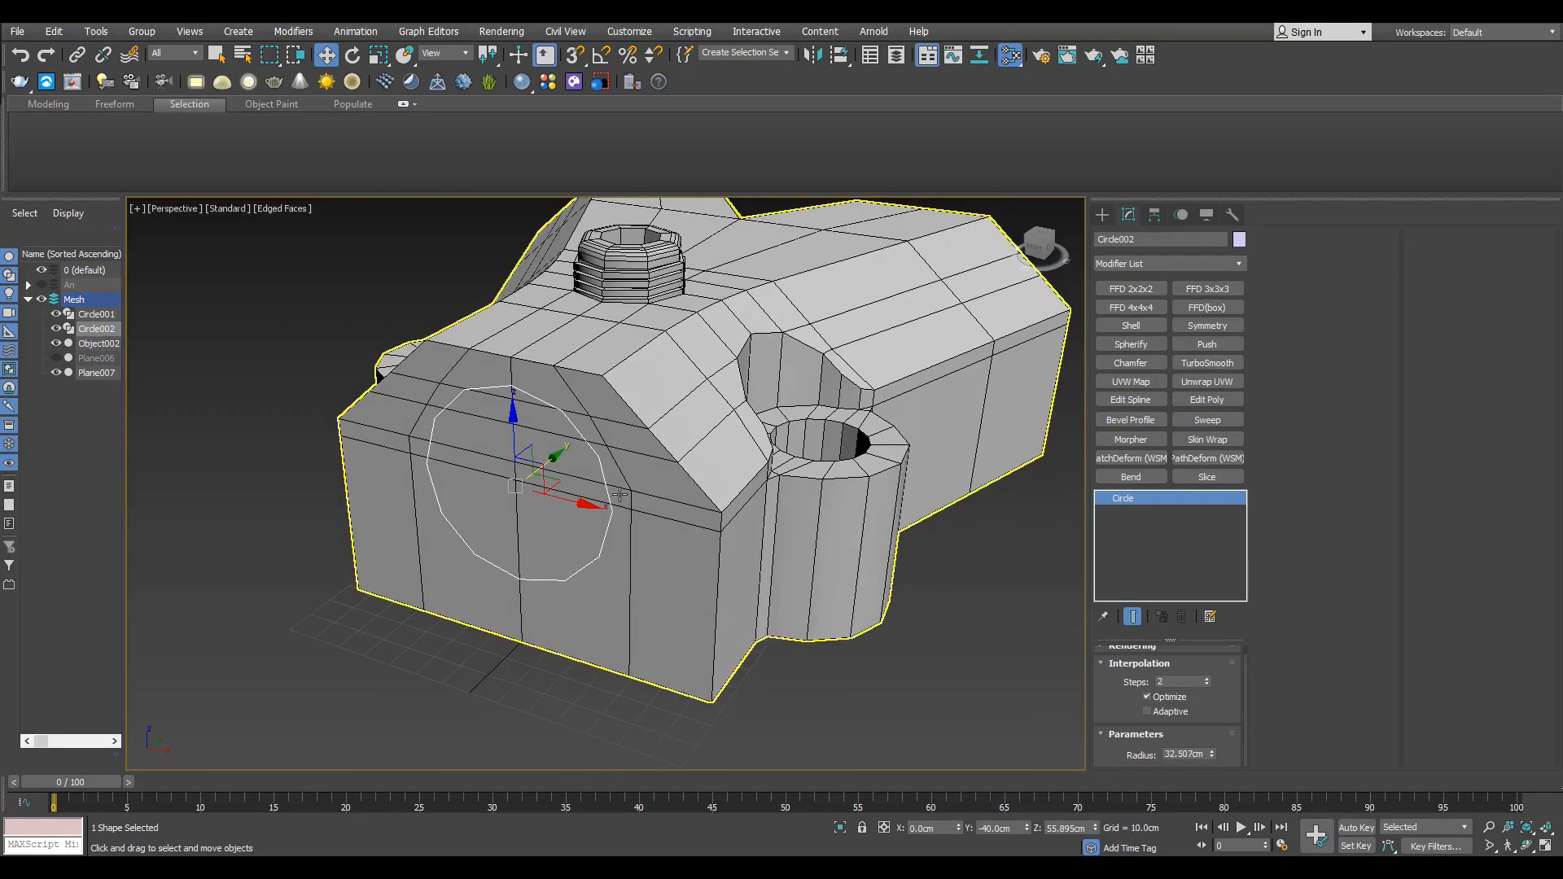
# - Refine the edge flow of the body's base mesh on the sloped front face around the circle
pyautogui.scroll(3, 619, 494)
pyautogui.keyDown('alt'); pyautogui.moveTo(681, 541); pyautogui.dragTo(631, 523, button='middle'); pyautogui.keyUp('alt')
pyautogui.click(631, 523)
pyautogui.click(1161, 512)
pyautogui.keyDown('alt'); pyautogui.moveTo(729, 518); pyautogui.dragTo(454, 516, button='middle'); pyautogui.keyUp('alt')
pyautogui.scroll(3, 554, 404)
pyautogui.scroll(-4, 529, 401)
pyautogui.press('2')
pyautogui.scroll(4, 520, 466)
pyautogui.press('1')
pyautogui.scroll(-3, 456, 514)
pyautogui.hotkey('alt', 's')
pyautogui.scroll(-8, 672, 470)
pyautogui.keyDown('alt'); pyautogui.moveTo(673, 470); pyautogui.dragTo(651, 506, button='middle'); pyautogui.keyUp('alt')
pyautogui.scroll(5, 607, 521)
pyautogui.click(1158, 513)
pyautogui.click(928, 489)
pyautogui.scroll(-6, 675, 497)
pyautogui.scroll(6, 635, 509)
# - Set the circle's interpolation steps to 4 and duplicate the body mesh as a backup
pyautogui.click(588, 490)
pyautogui.click(1208, 681)
pyautogui.scroll(-3, 619, 489)
pyautogui.scroll(3, 568, 507)
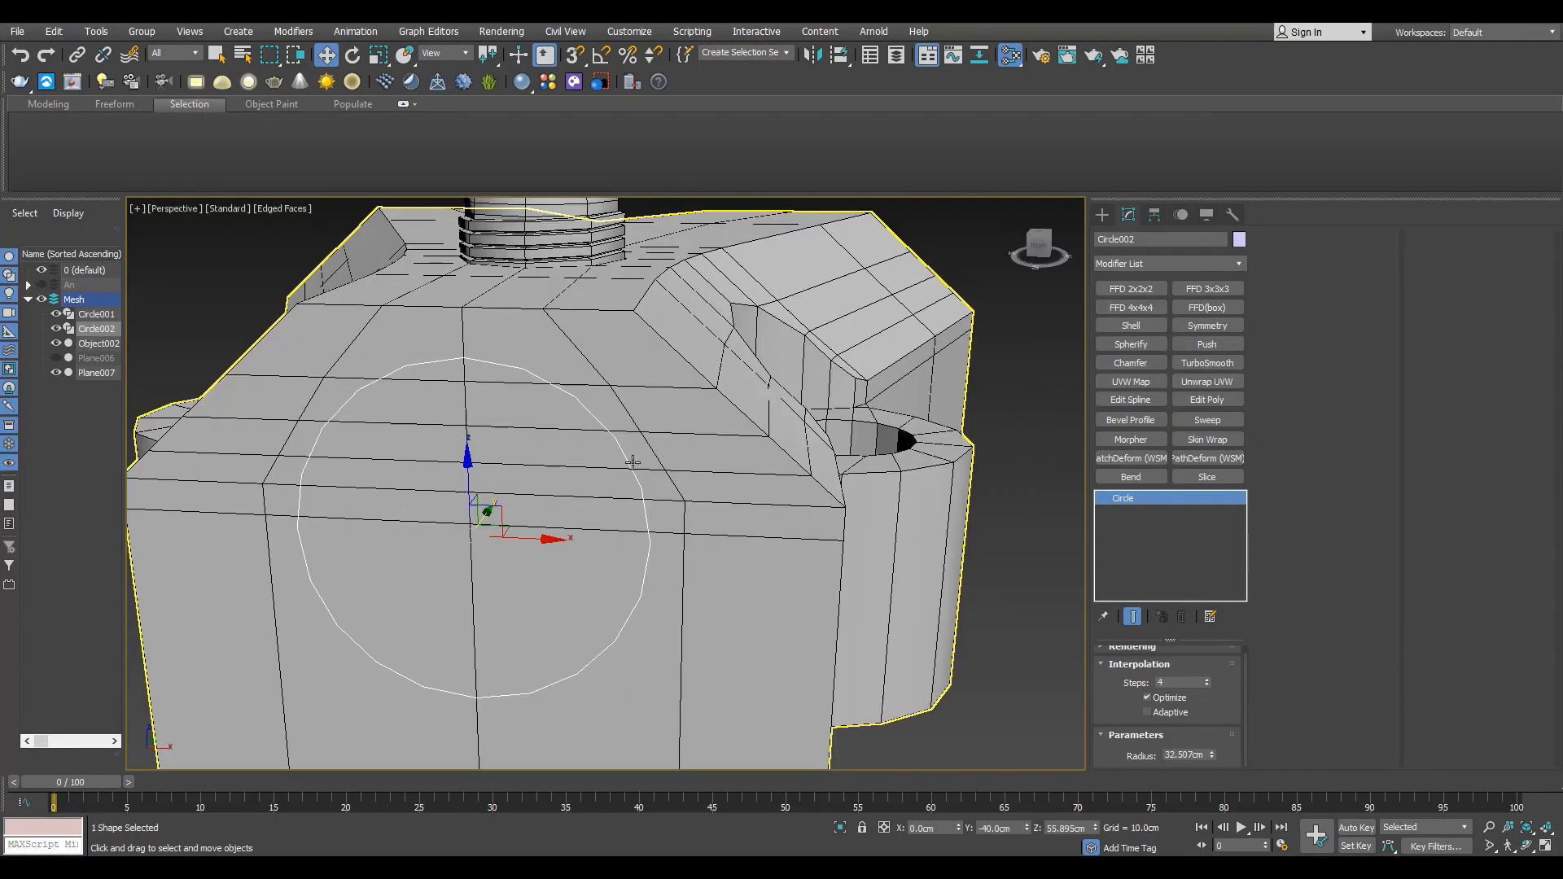
pyautogui.keyDown('alt'); pyautogui.moveTo(621, 647); pyautogui.dragTo(570, 562, button='middle'); pyautogui.keyUp('alt')
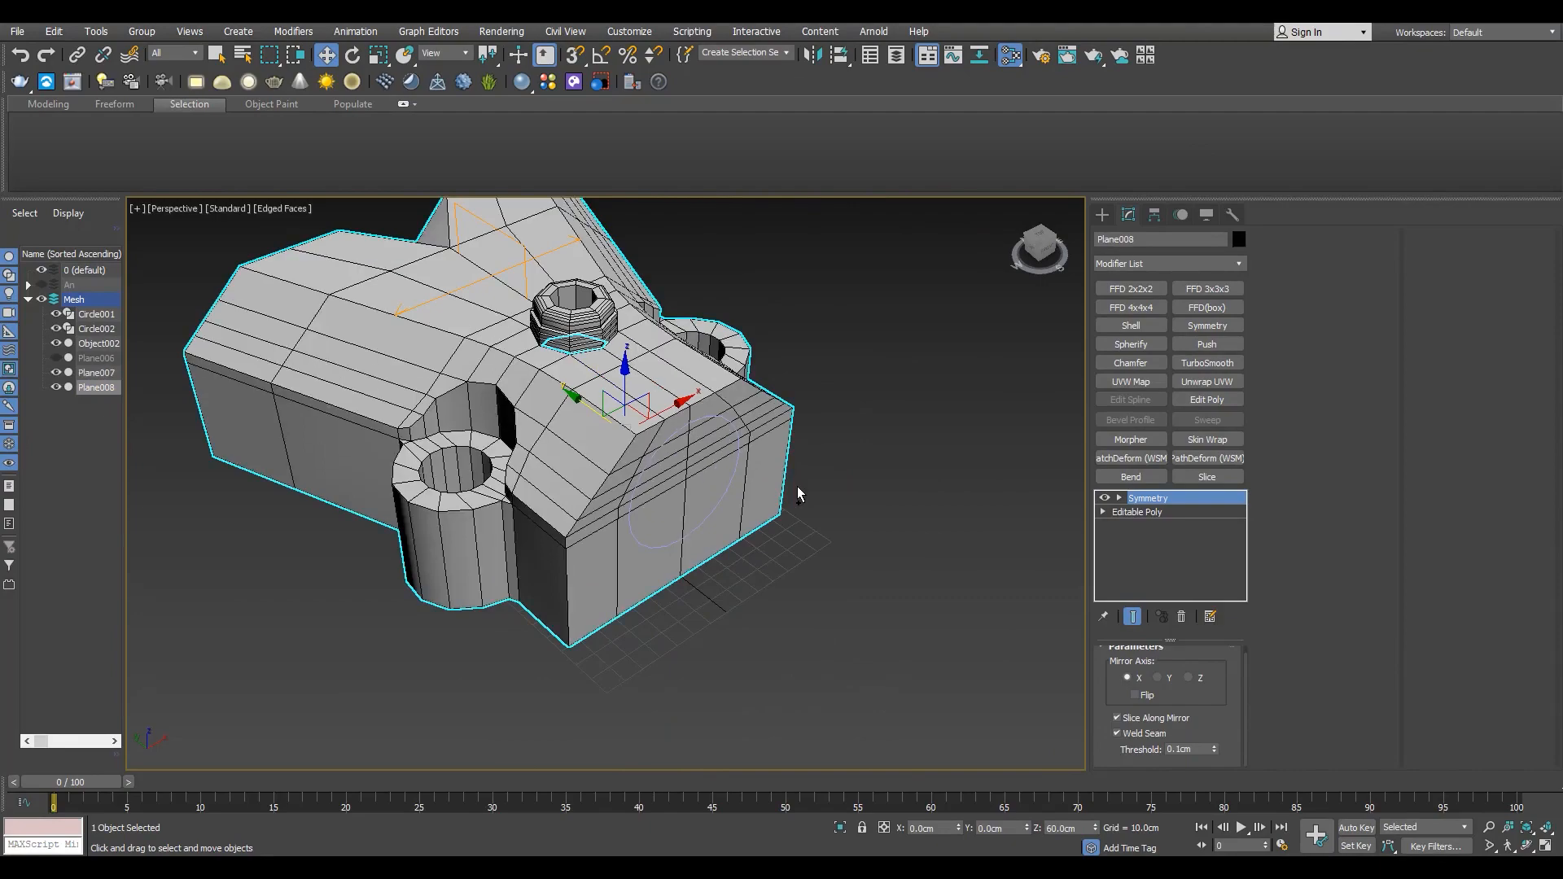
pyautogui.scroll(4, 730, 475)
# - Pull the circle out from the front face and, with Edit Poly, extrude its border back into the body as a cylinder
pyautogui.click(729, 475)
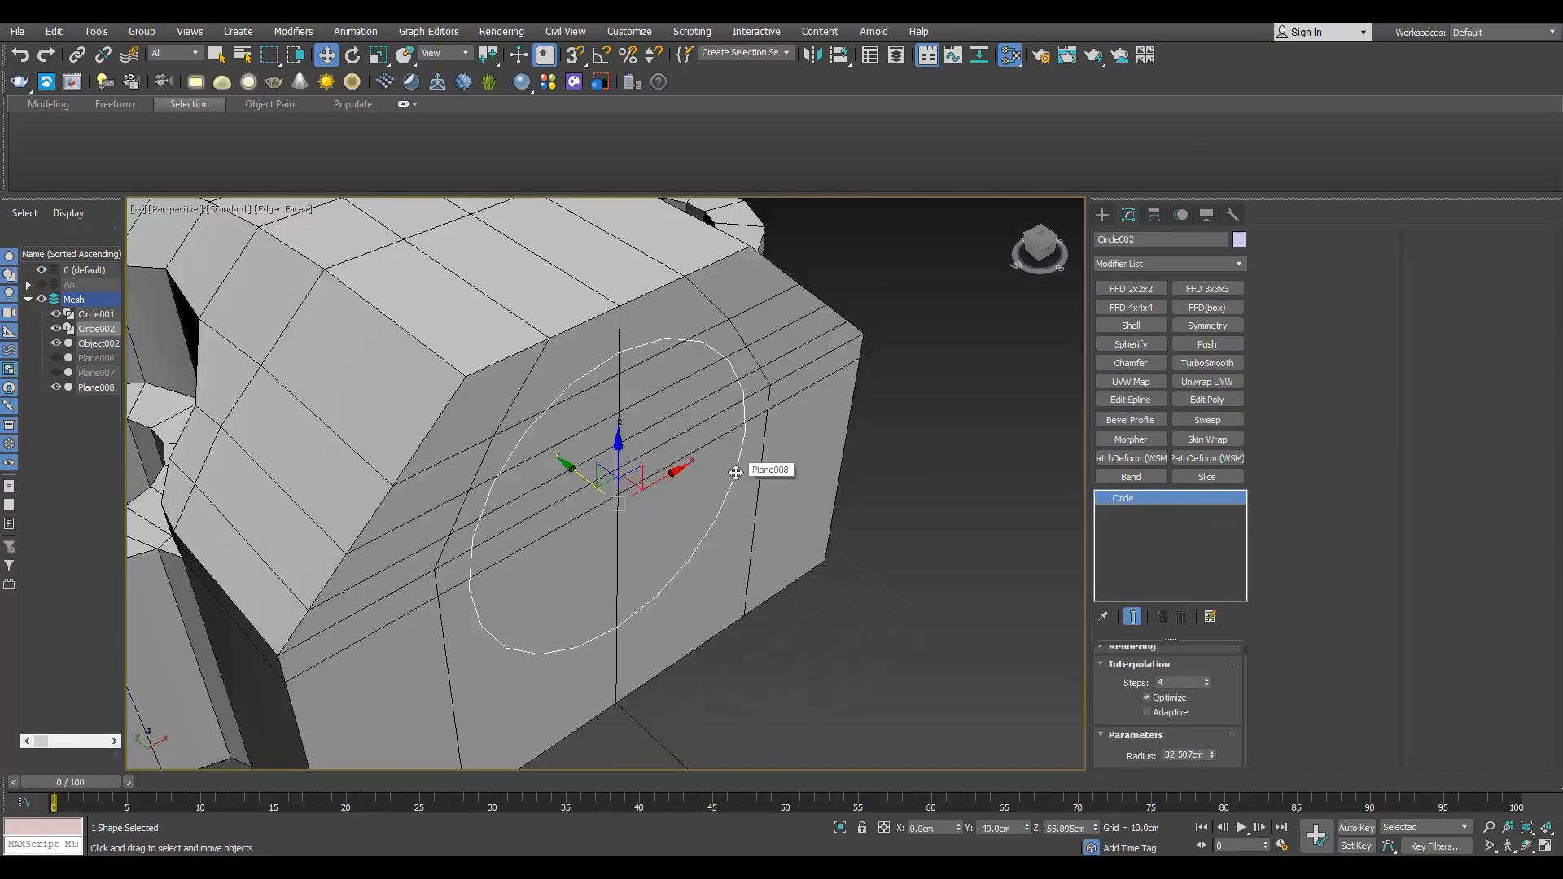
pyautogui.scroll(-2, 727, 476)
pyautogui.moveTo(602, 477)
pyautogui.mouseDown()
pyautogui.moveTo(631, 495)
pyautogui.moveTo(594, 466)
pyautogui.mouseUp()
pyautogui.click(1207, 400)
pyautogui.scroll(2, 666, 489)
pyautogui.scroll(-3, 595, 466)
pyautogui.keyDown('alt'); pyautogui.moveTo(594, 466); pyautogui.dragTo(615, 370, button='middle'); pyautogui.keyUp('alt')
pyautogui.scroll(1, 623, 358)
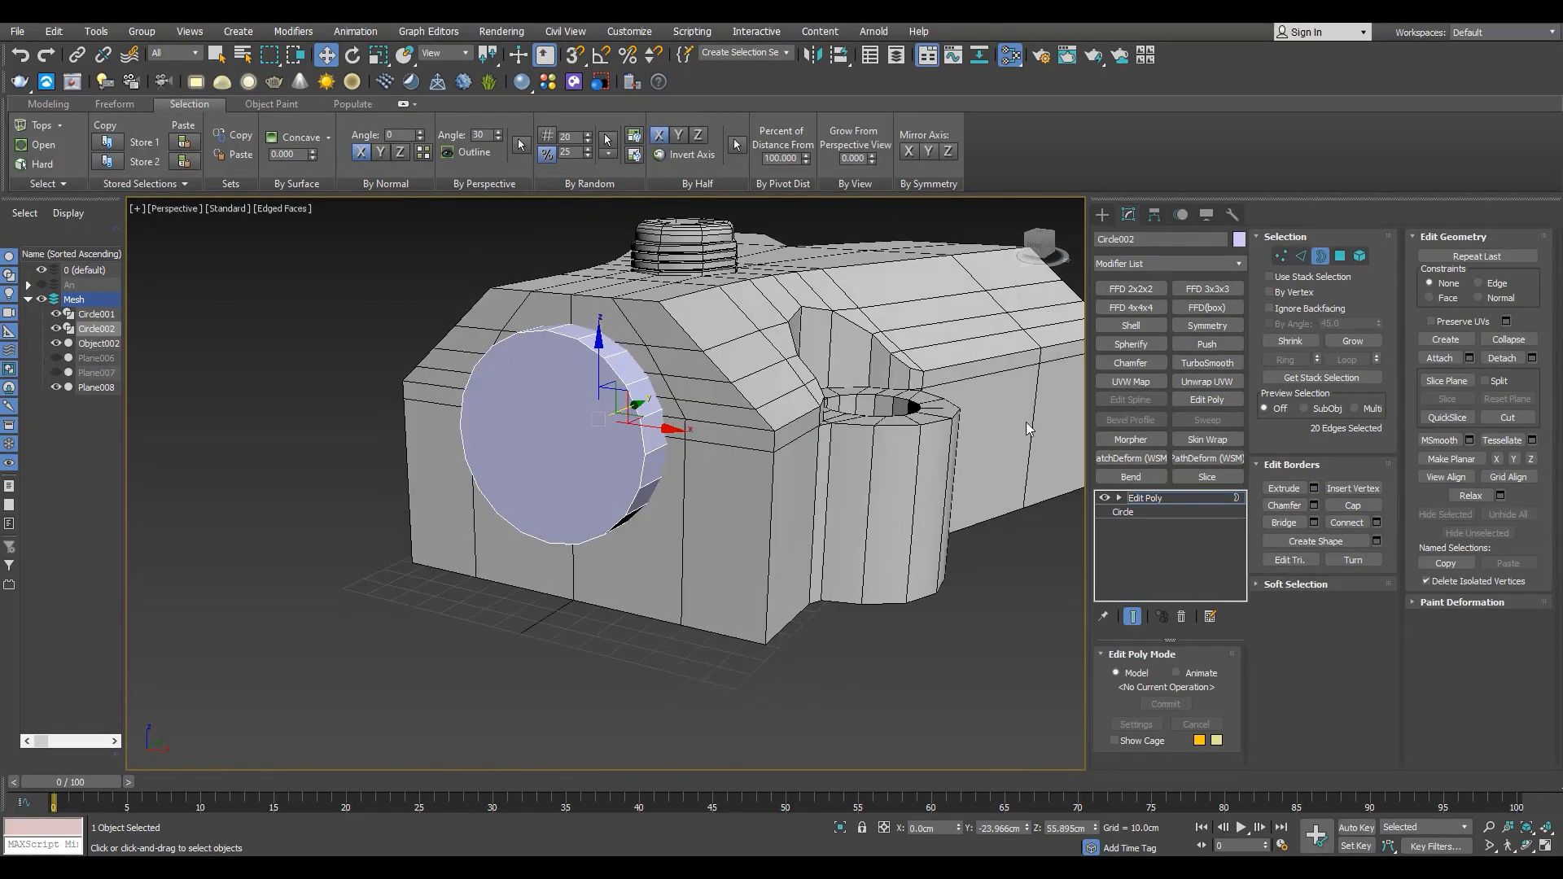
pyautogui.click(1158, 499)
pyautogui.keyDown('alt'); pyautogui.moveTo(497, 375); pyautogui.dragTo(591, 422, button='middle'); pyautogui.keyUp('alt')
pyautogui.scroll(3, 591, 422)
pyautogui.press('s')
pyautogui.press('s')
pyautogui.scroll(-5, 757, 387)
# - Subtract the front cylinder from the body with ProBoolean and open the resulting mesh for vertex editing
pyautogui.click(762, 385)
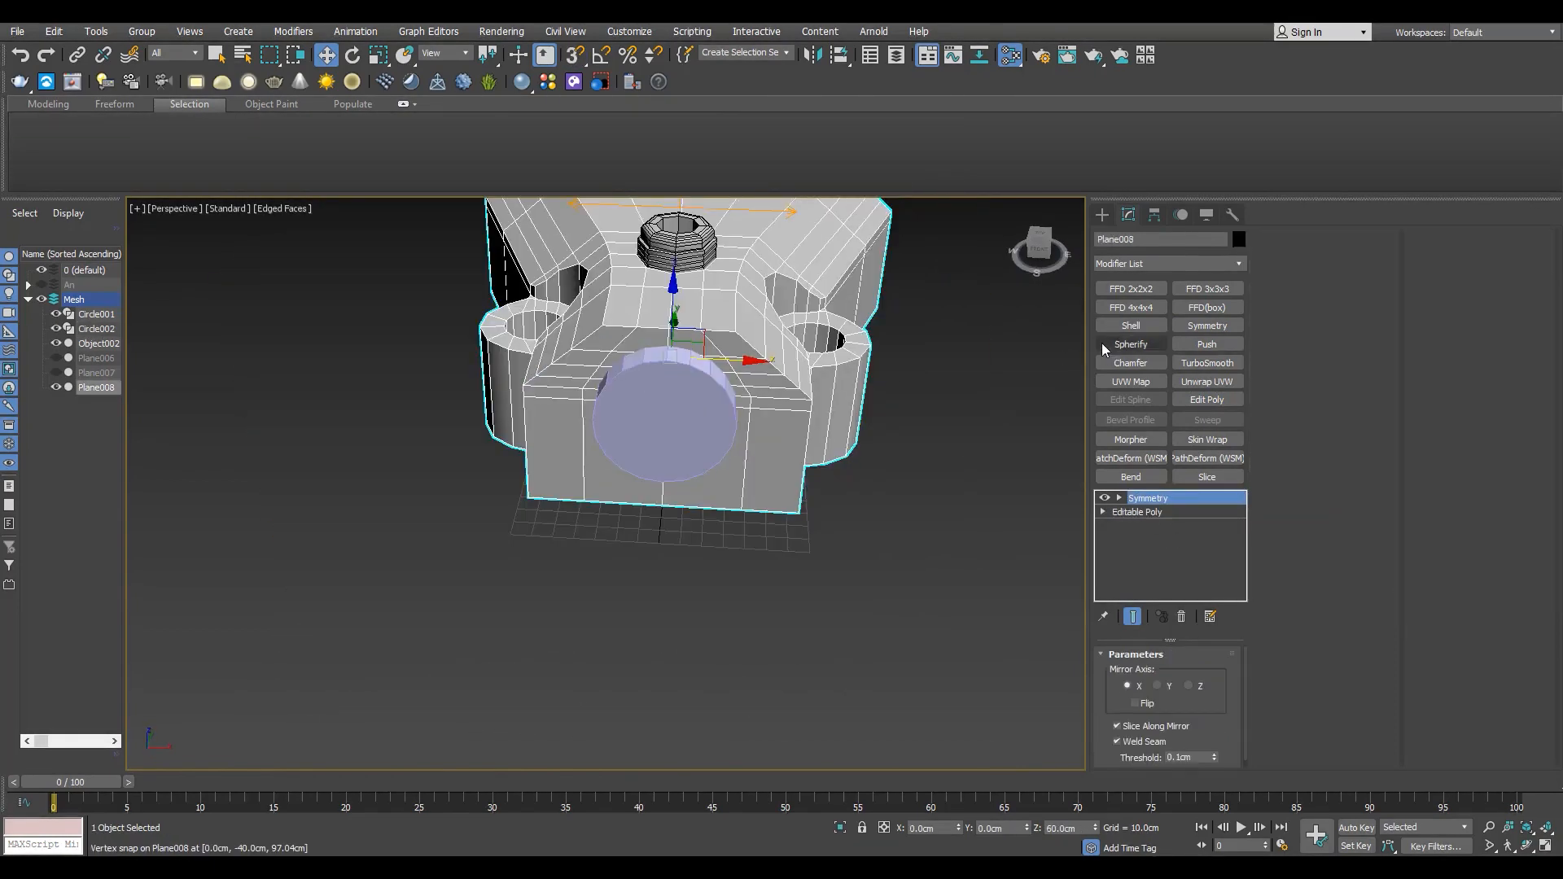
pyautogui.click(1102, 215)
pyautogui.click(1205, 261)
pyautogui.click(1142, 318)
pyautogui.click(1198, 380)
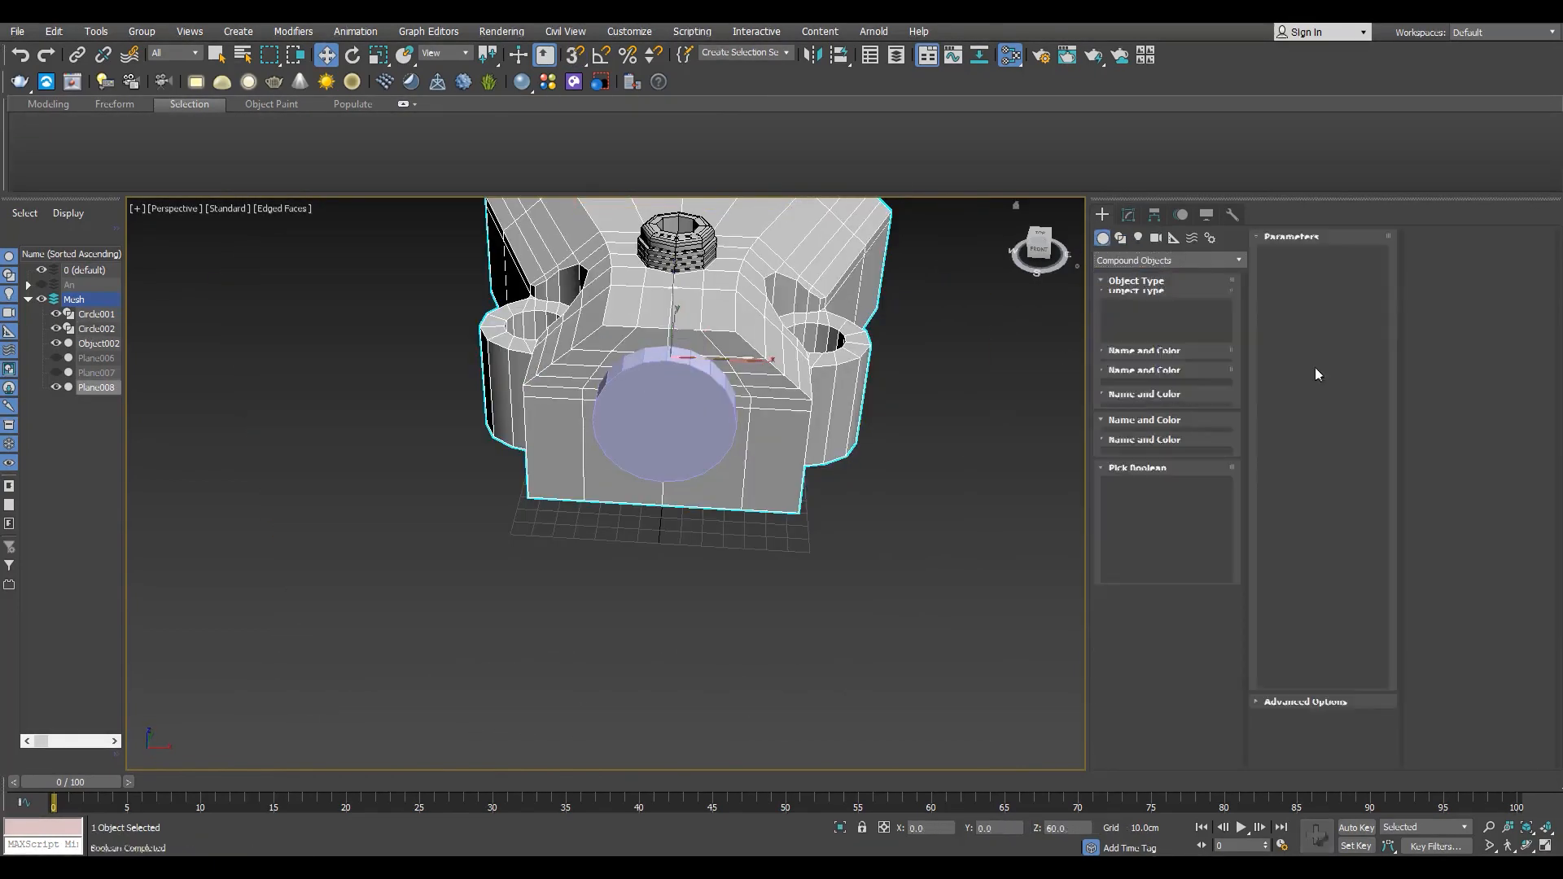
pyautogui.keyDown('alt'); pyautogui.moveTo(750, 372); pyautogui.dragTo(847, 387, button='middle'); pyautogui.keyUp('alt')
pyautogui.click(1129, 215)
pyautogui.click(1141, 260)
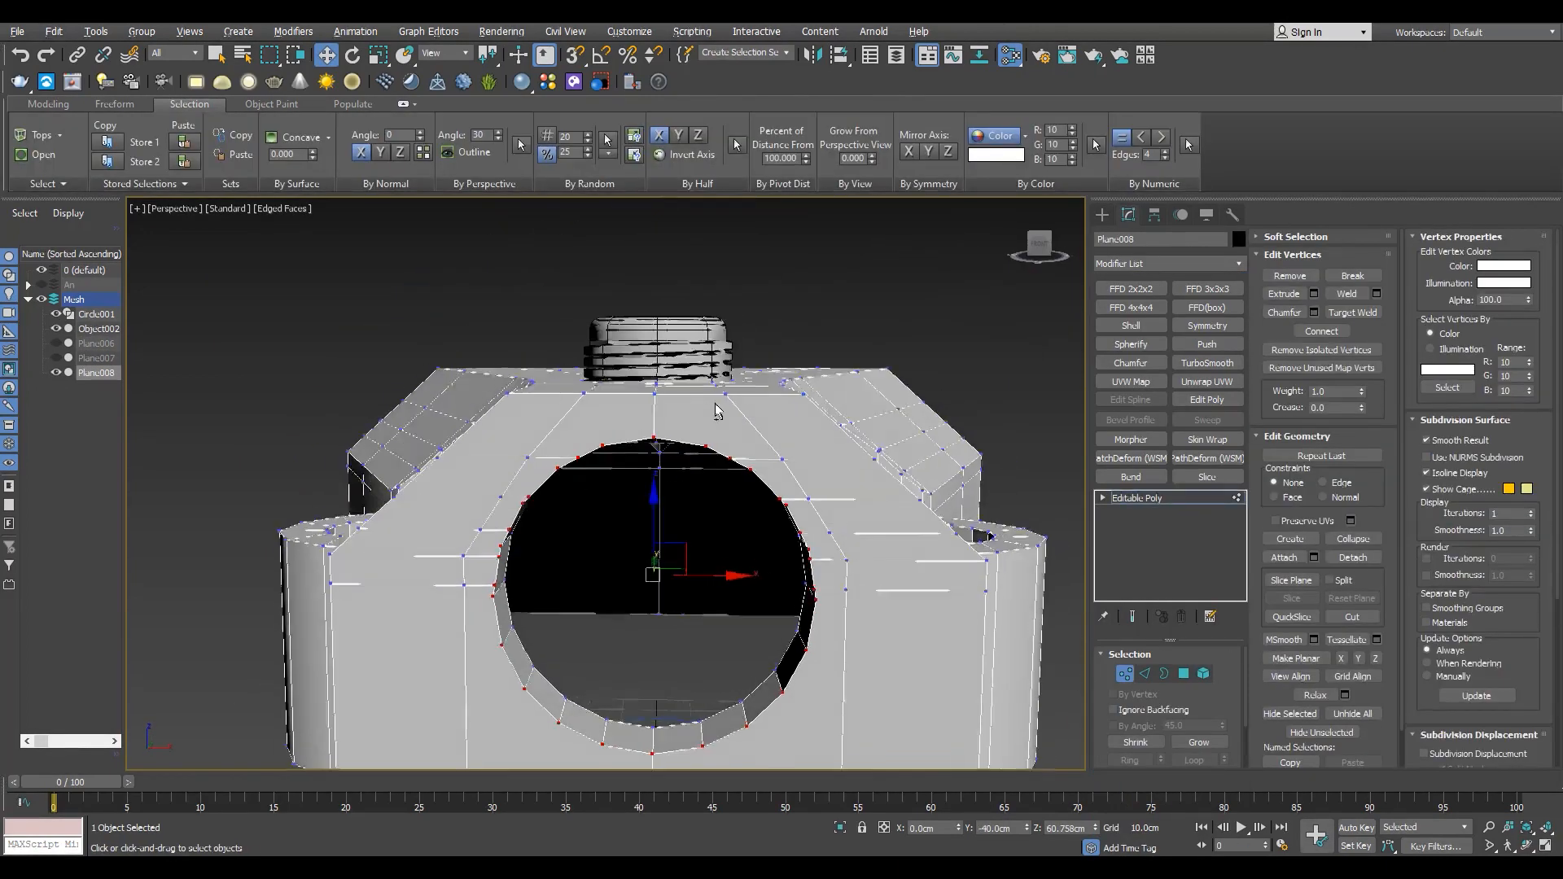
# - Remove the leftover edges around the upper rim of the body's front hole
pyautogui.scroll(3, 701, 484)
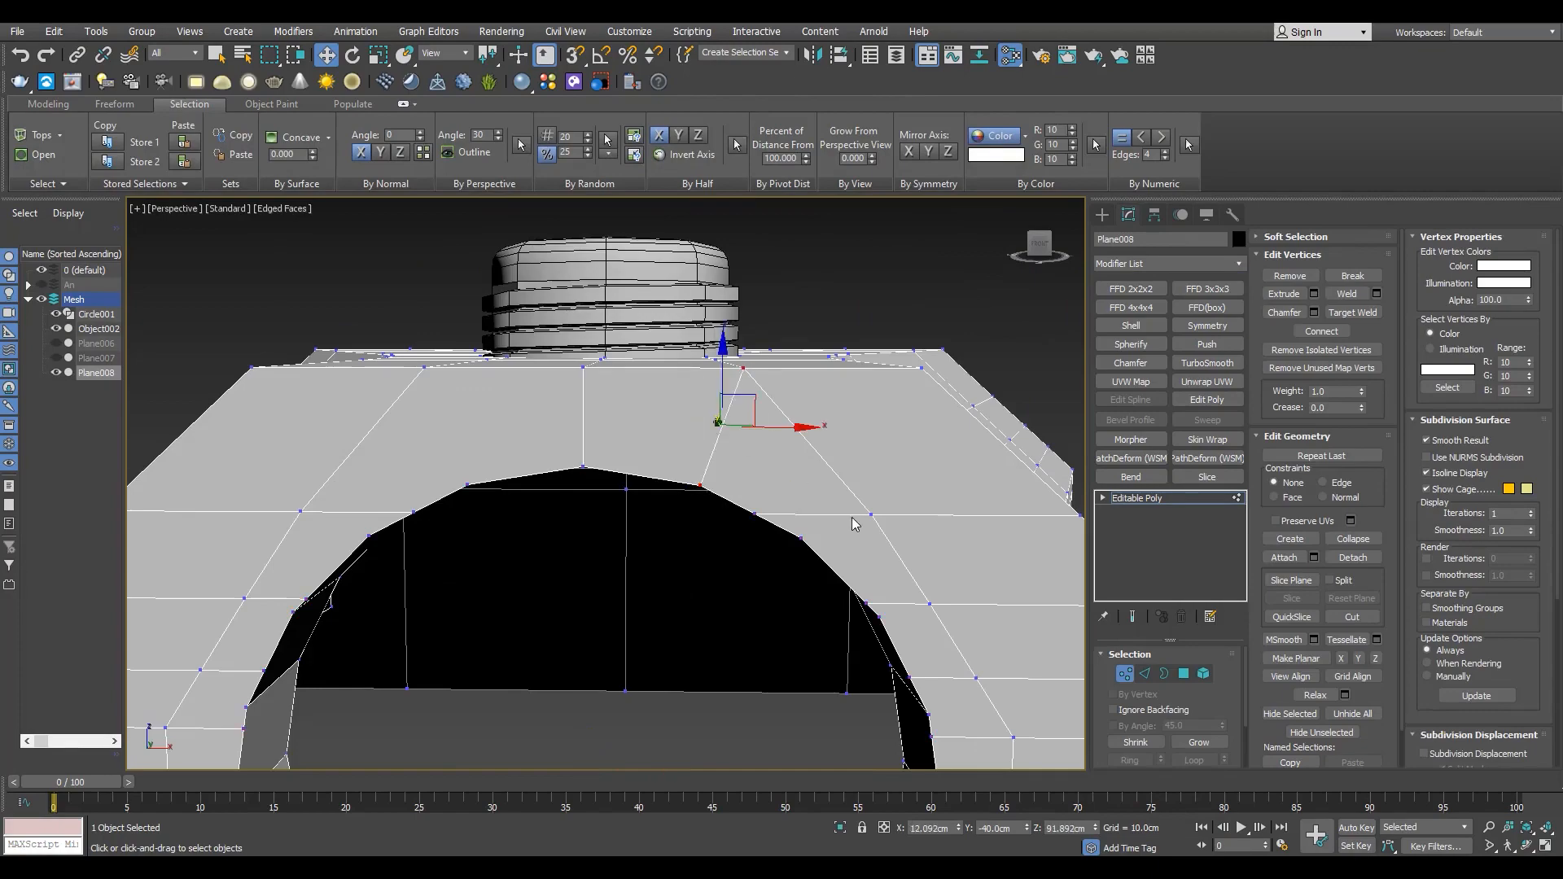
pyautogui.keyDown('alt'); pyautogui.moveTo(853, 524); pyautogui.dragTo(788, 512, button='middle'); pyautogui.keyUp('alt')
pyautogui.press('2')
pyautogui.keyDown('ctrl'); pyautogui.click(862, 498); pyautogui.keyUp('ctrl')
pyautogui.keyDown('ctrl'); pyautogui.doubleClick(913, 556); pyautogui.keyUp('ctrl')
pyautogui.scroll(-5, 913, 556)
pyautogui.keyDown('alt'); pyautogui.moveTo(912, 556); pyautogui.dragTo(823, 557, button='middle'); pyautogui.keyUp('alt')
pyautogui.hotkey('ctrl', 'BackSpace')
pyautogui.doubleClick(684, 464)
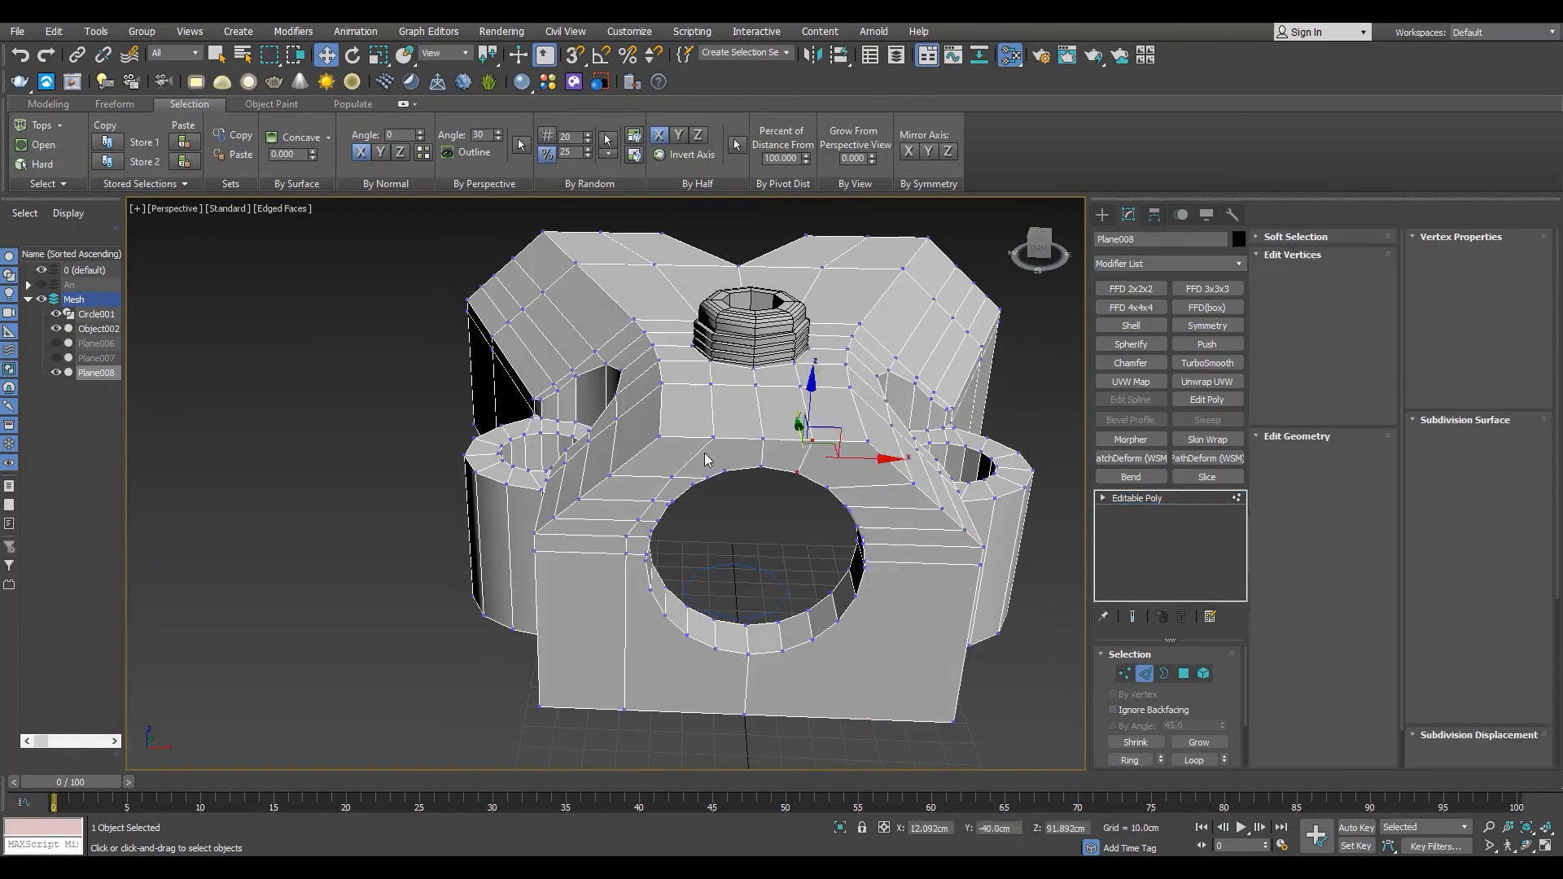
pyautogui.scroll(5, 684, 465)
pyautogui.hotkey('ctrl', 'BackSpace')
# - Delete the vertices of the body's negative-X half in the Top view
pyautogui.press('1')
pyautogui.keyDown('alt'); pyautogui.moveTo(681, 475); pyautogui.dragTo(848, 541, button='middle'); pyautogui.keyUp('alt')
pyautogui.scroll(-5, 847, 541)
pyautogui.hotkey('alt', 'w')
pyautogui.middleClick(338, 368)
pyautogui.hotkey('alt', 'w')
pyautogui.moveTo(398, 663); pyautogui.dragTo(400, 663)
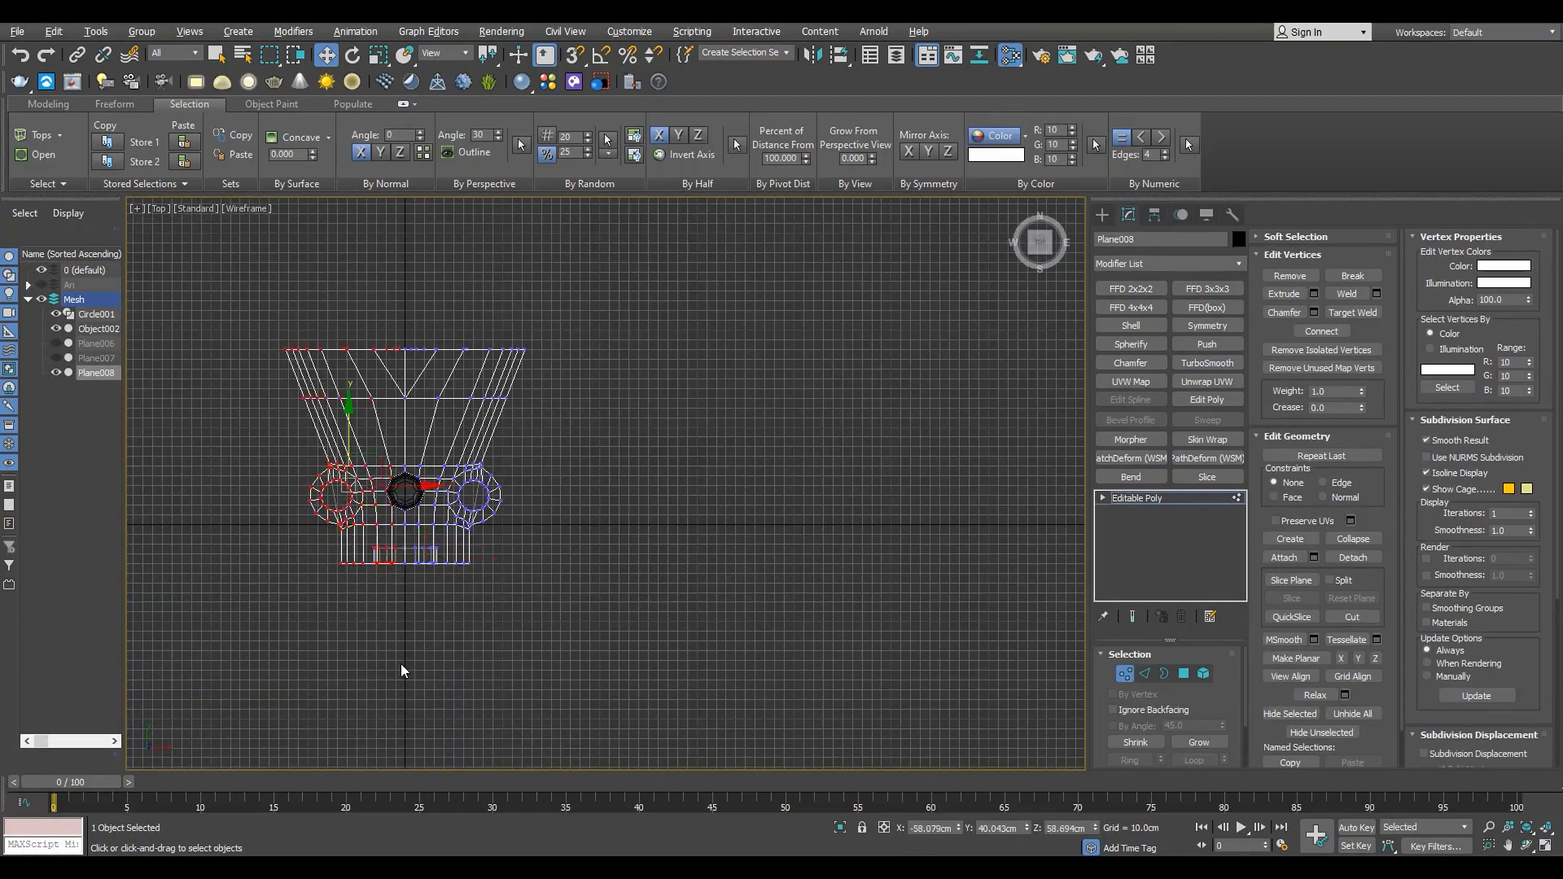
pyautogui.scroll(5, 428, 513)
pyautogui.moveTo(428, 513); pyautogui.dragTo(510, 663, button='middle')
pyautogui.hotkey('alt', 'w')
pyautogui.middleClick(902, 569)
pyautogui.hotkey('alt', 'w')
pyautogui.press('Delete')
# - Remove the surplus edges beside the hole on the front of the remaining half
pyautogui.scroll(5, 833, 498)
pyautogui.keyDown('alt'); pyautogui.moveTo(886, 535); pyautogui.dragTo(623, 526, button='middle'); pyautogui.keyUp('alt')
pyautogui.press('2')
pyautogui.click(692, 390)
pyautogui.keyDown('ctrl'); pyautogui.click(706, 433); pyautogui.keyUp('ctrl')
pyautogui.keyDown('ctrl'); pyautogui.click(737, 527); pyautogui.keyUp('ctrl')
pyautogui.scroll(5, 709, 472)
pyautogui.hotkey('ctrl', 'BackSpace')
# - Connect the hole's upper rim vertices to the matching vertices on the front face's outer edge
pyautogui.press('1')
pyautogui.scroll(-5, 671, 488)
pyautogui.click(617, 547)
pyautogui.keyDown('ctrl'); pyautogui.click(675, 461); pyautogui.keyUp('ctrl')
pyautogui.hotkey('ctrl', 'shift', 'e')
pyautogui.keyDown('alt'); pyautogui.moveTo(730, 548); pyautogui.dragTo(681, 571, button='middle'); pyautogui.keyUp('alt')
pyautogui.click(757, 539)
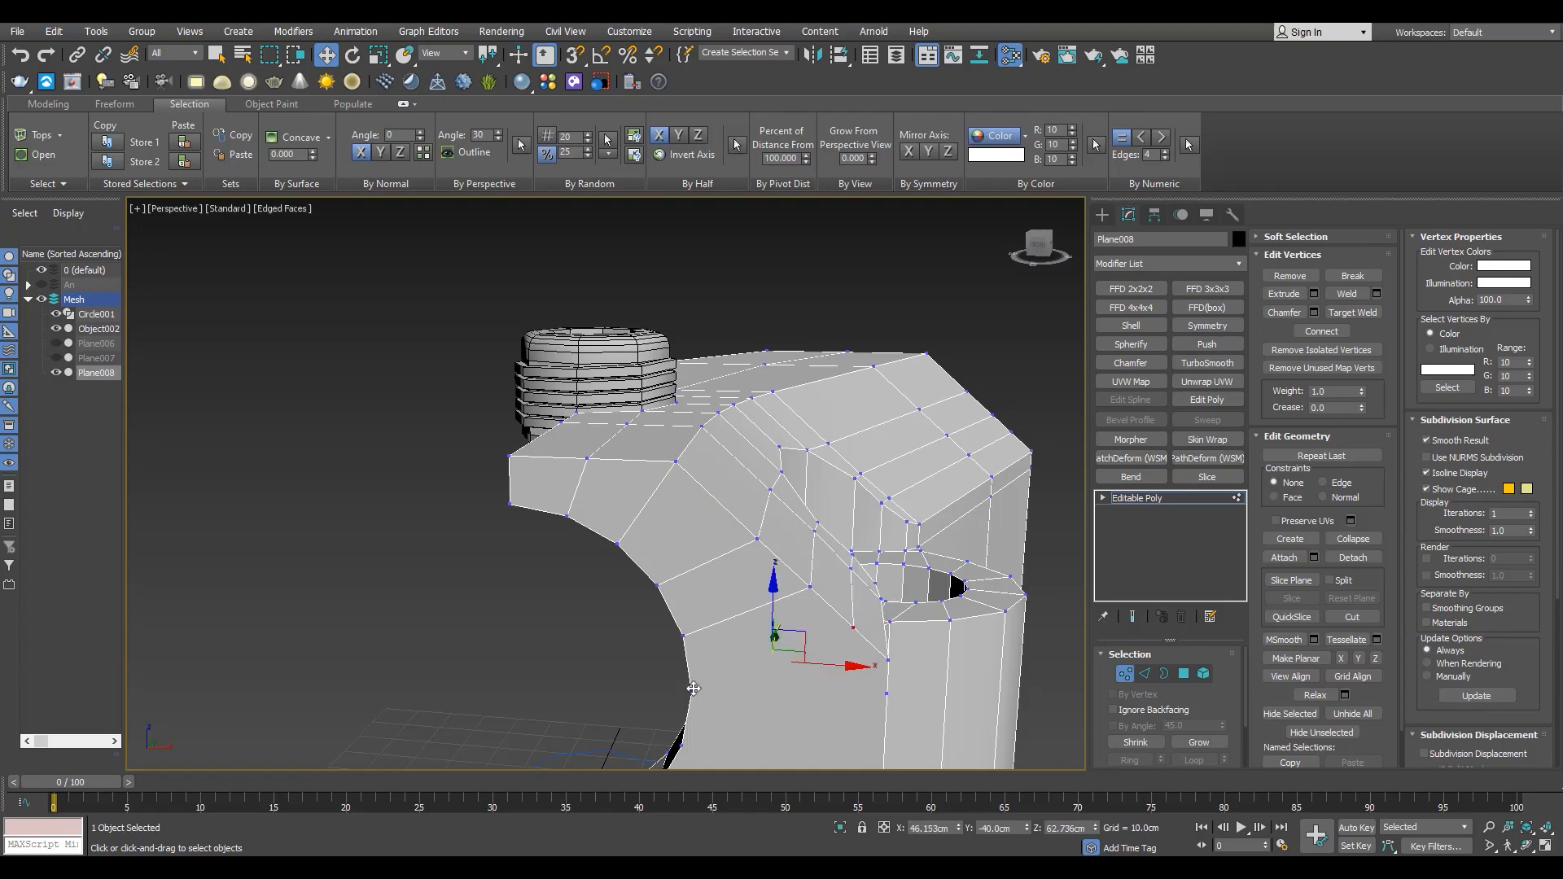
pyautogui.hotkey('ctrl', 'shift', 'e')
# - Connect the hole's lower rim to the front face's side and bottom corner, target-welding the loose bottom vertices to that corner
pyautogui.moveTo(693, 689); pyautogui.dragTo(613, 533, button='middle')
pyautogui.keyDown('alt'); pyautogui.moveTo(612, 533); pyautogui.dragTo(735, 531, button='middle'); pyautogui.keyUp('alt')
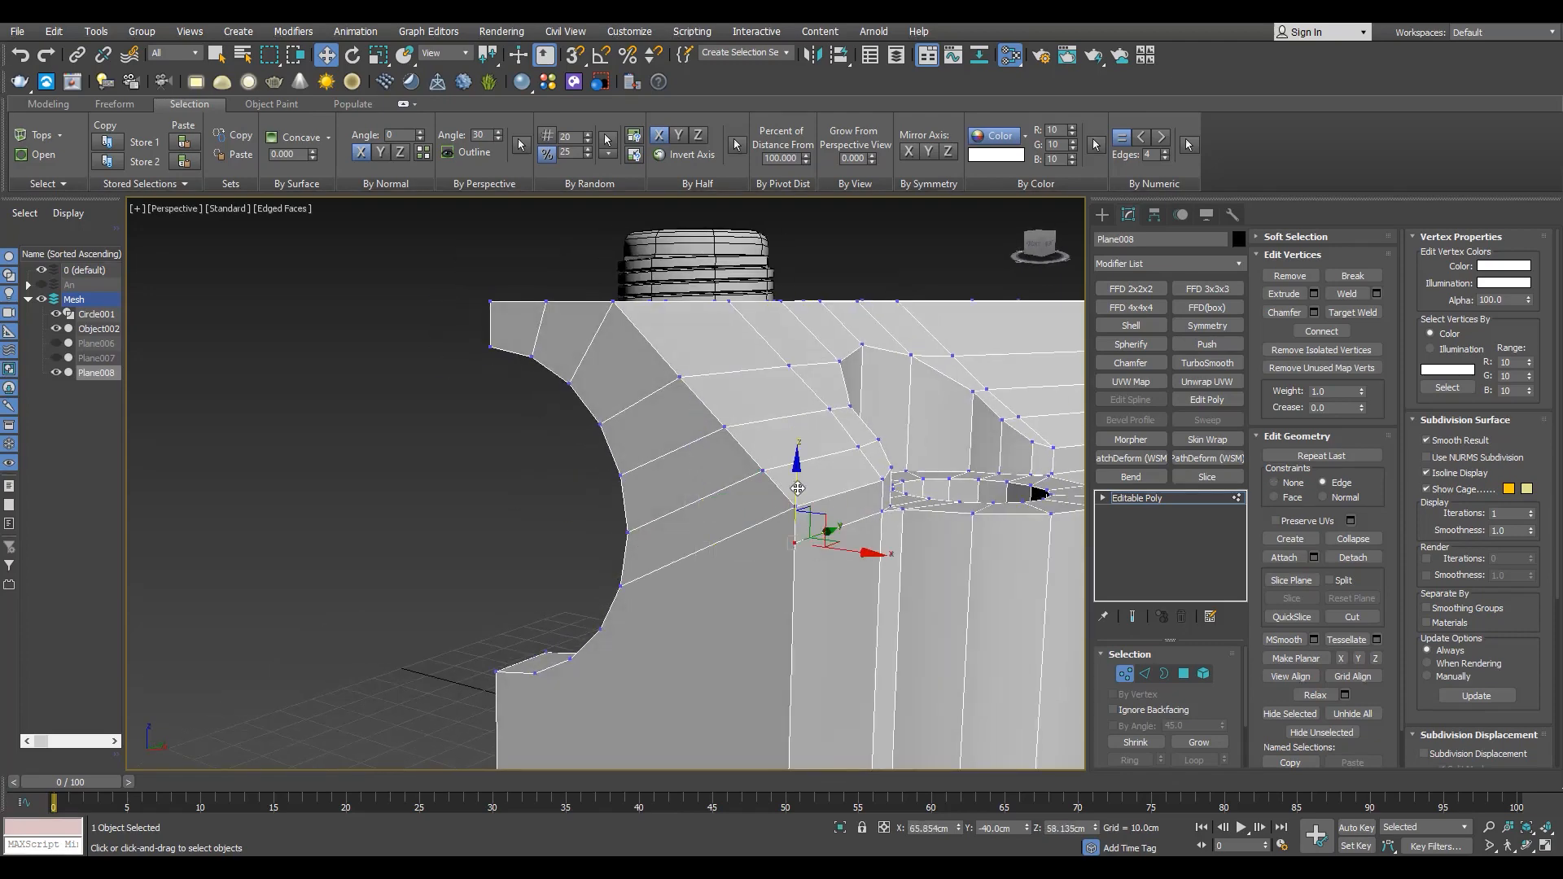
pyautogui.keyDown('alt'); pyautogui.moveTo(622, 692); pyautogui.dragTo(524, 500, button='middle'); pyautogui.keyUp('alt')
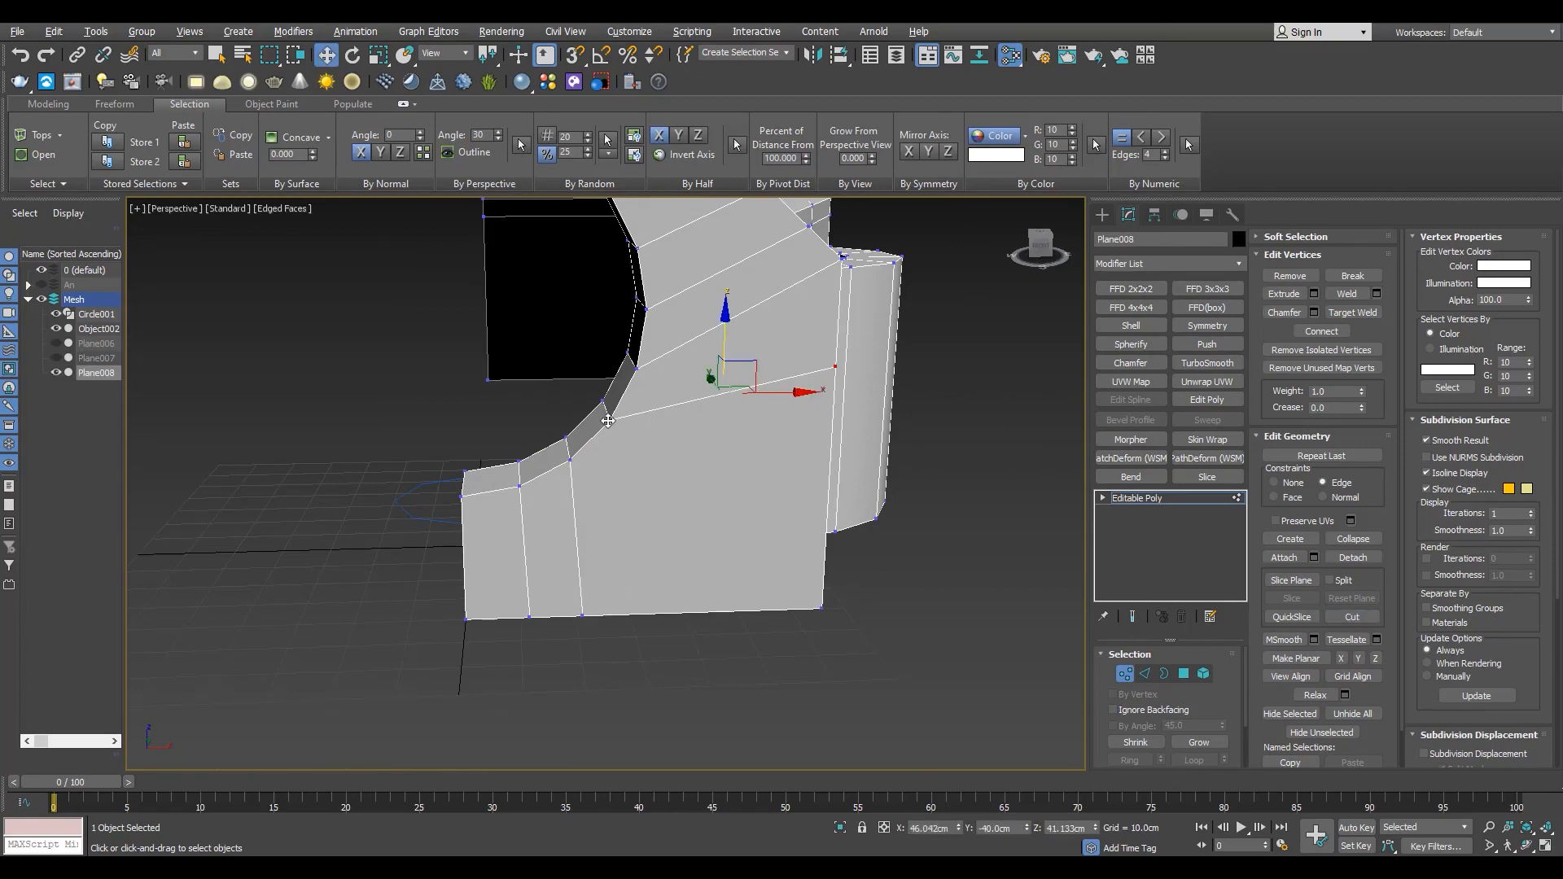
pyautogui.keyDown('ctrl'); pyautogui.click(822, 609); pyautogui.keyUp('ctrl')
pyautogui.keyDown('alt'); pyautogui.moveTo(822, 609); pyautogui.dragTo(630, 582, button='middle'); pyautogui.keyUp('alt')
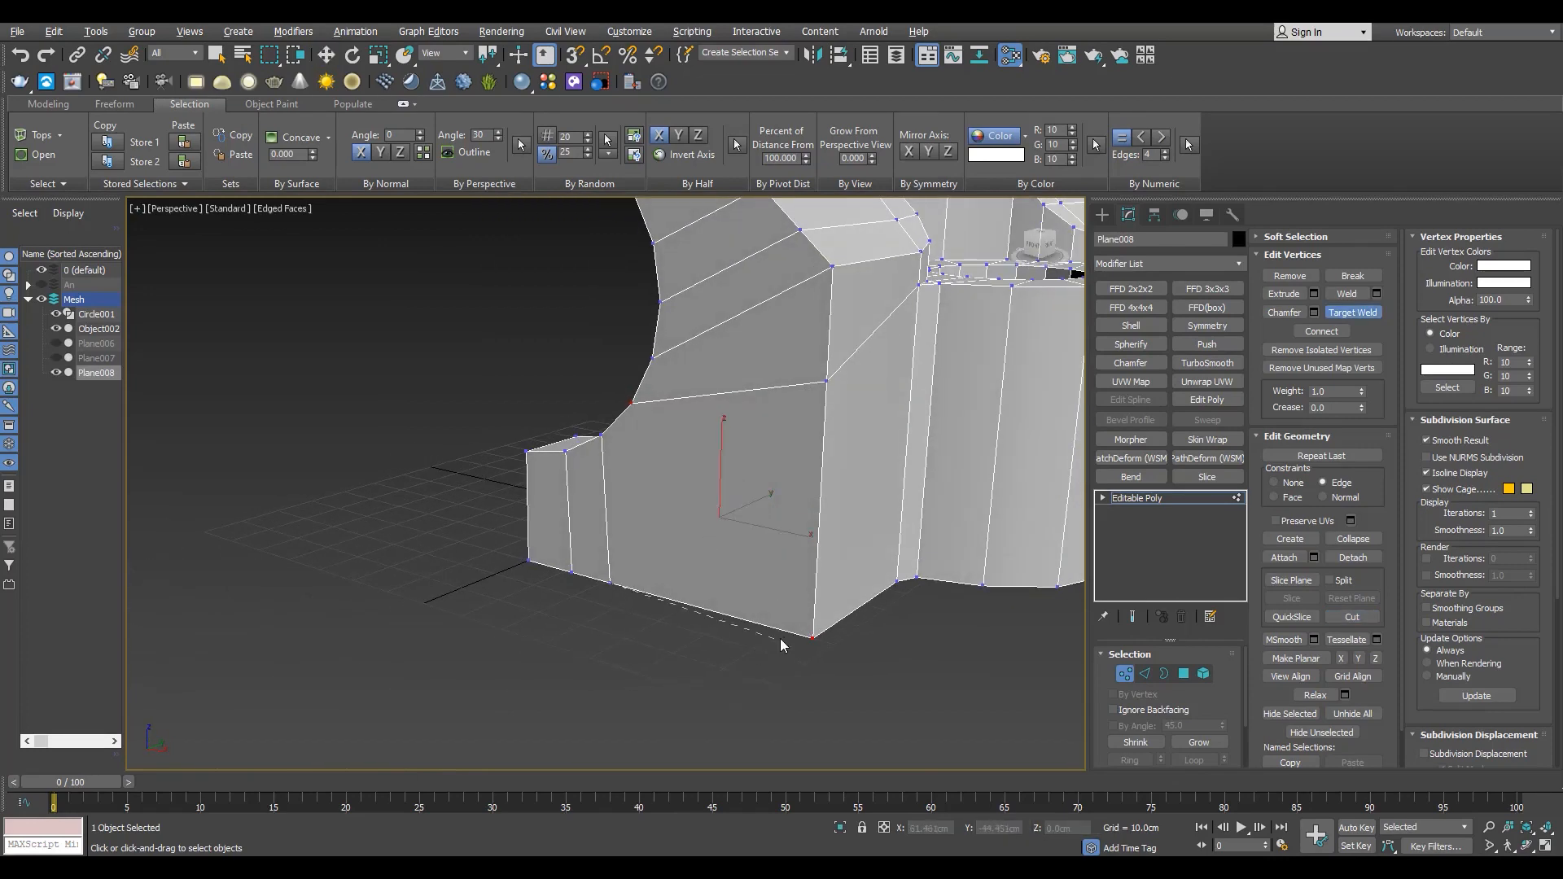
pyautogui.keyDown('alt'); pyautogui.moveTo(827, 381); pyautogui.dragTo(662, 601, button='middle'); pyautogui.keyUp('alt')
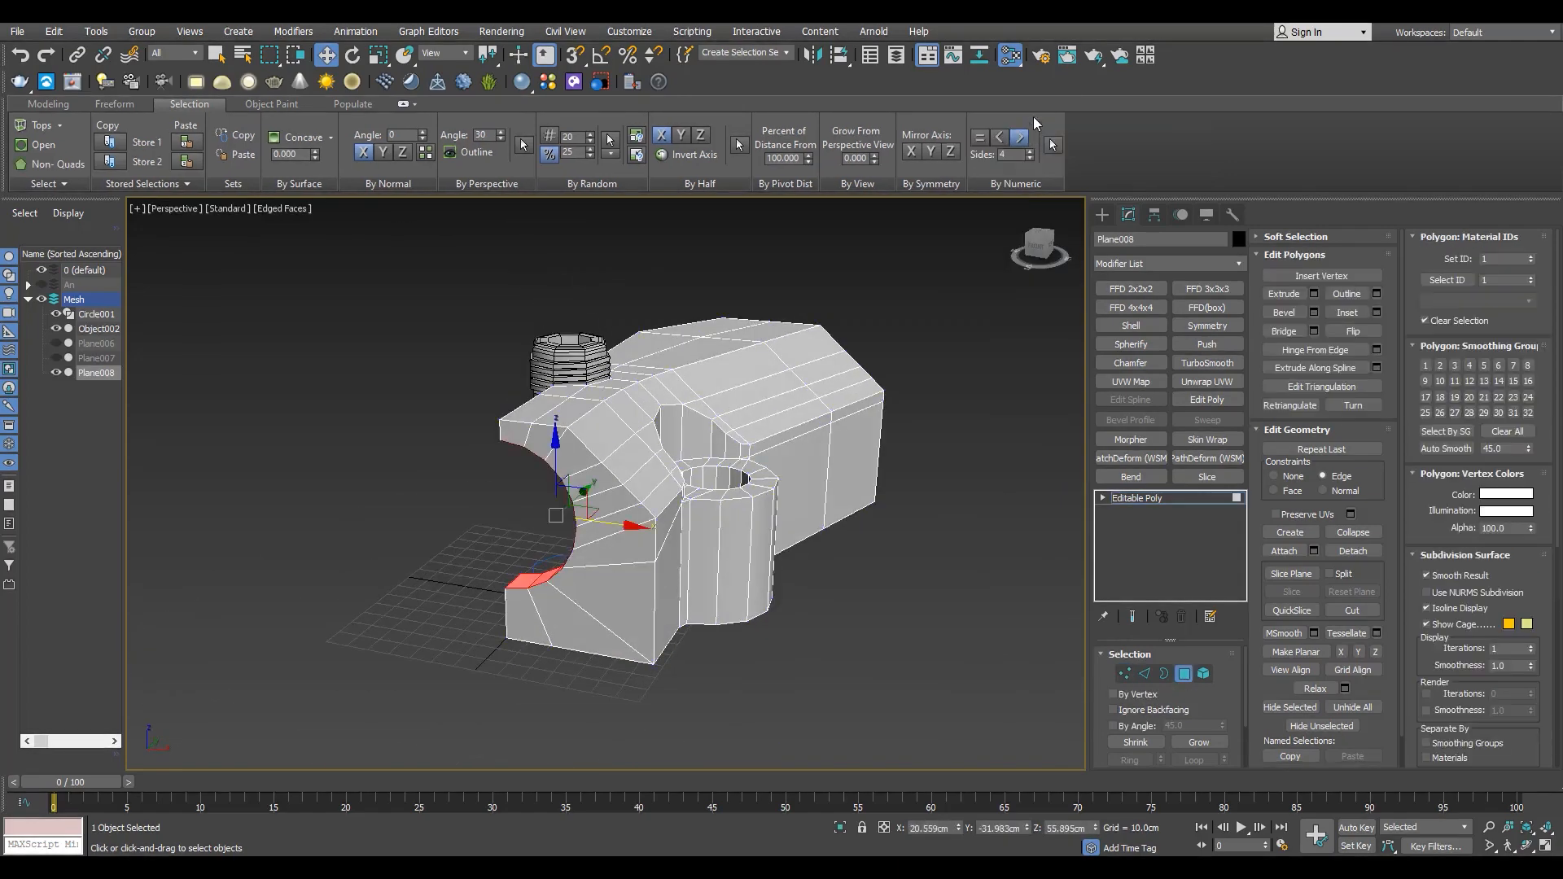
# - Mirror the half body with an X-axis Symmetry modifier and cut edges across the large triangular face at the back
pyautogui.keyDown('alt'); pyautogui.moveTo(732, 488); pyautogui.dragTo(837, 501, button='middle'); pyautogui.keyUp('alt')
pyautogui.scroll(5, 837, 501)
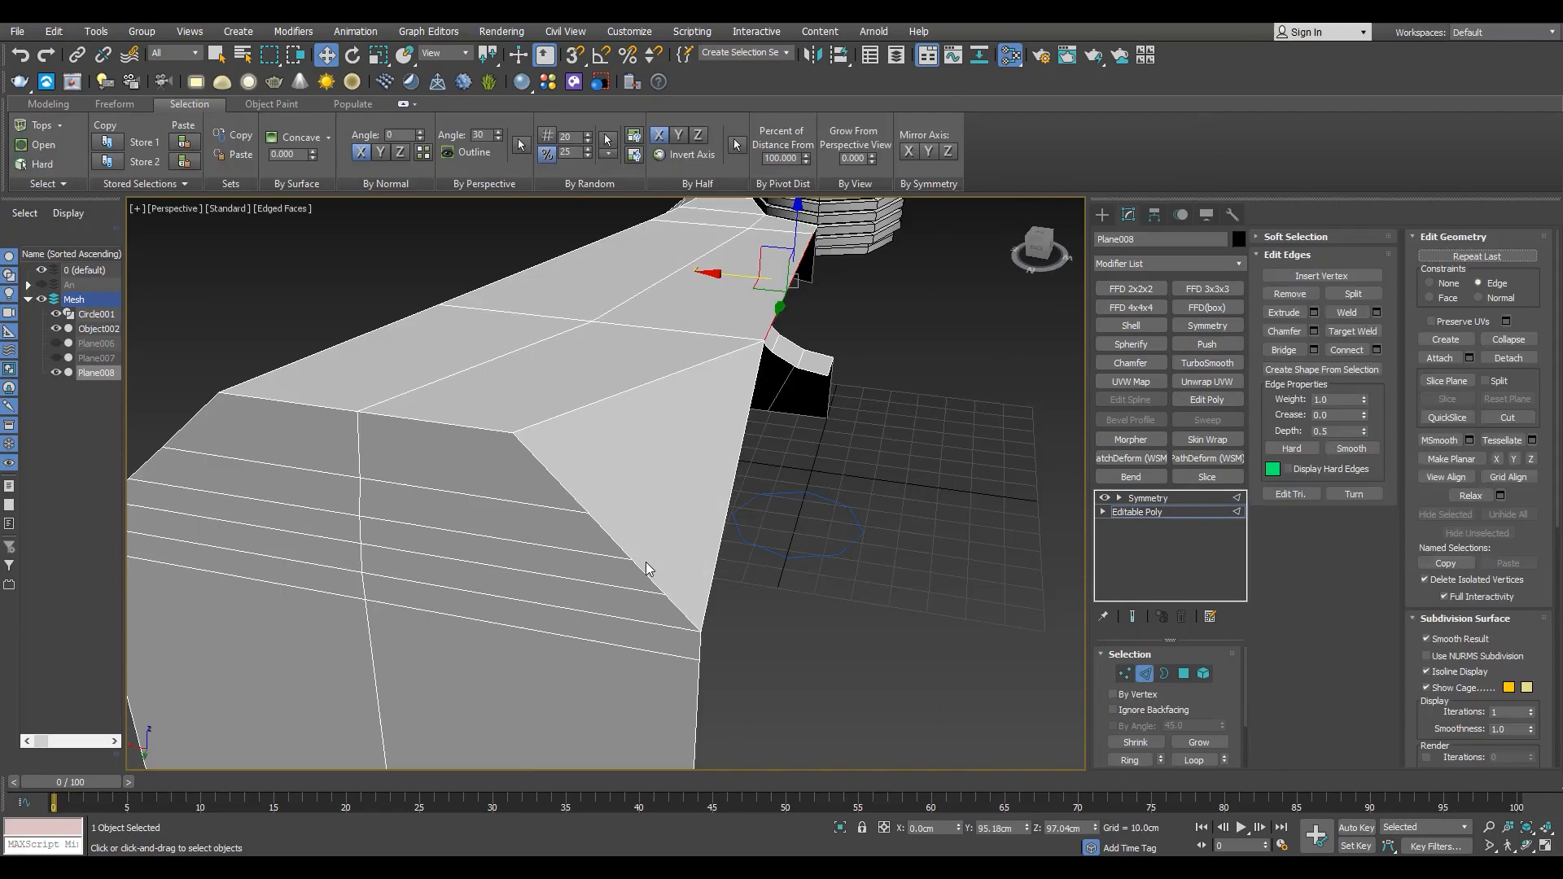
pyautogui.hotkey('alt', 'c')
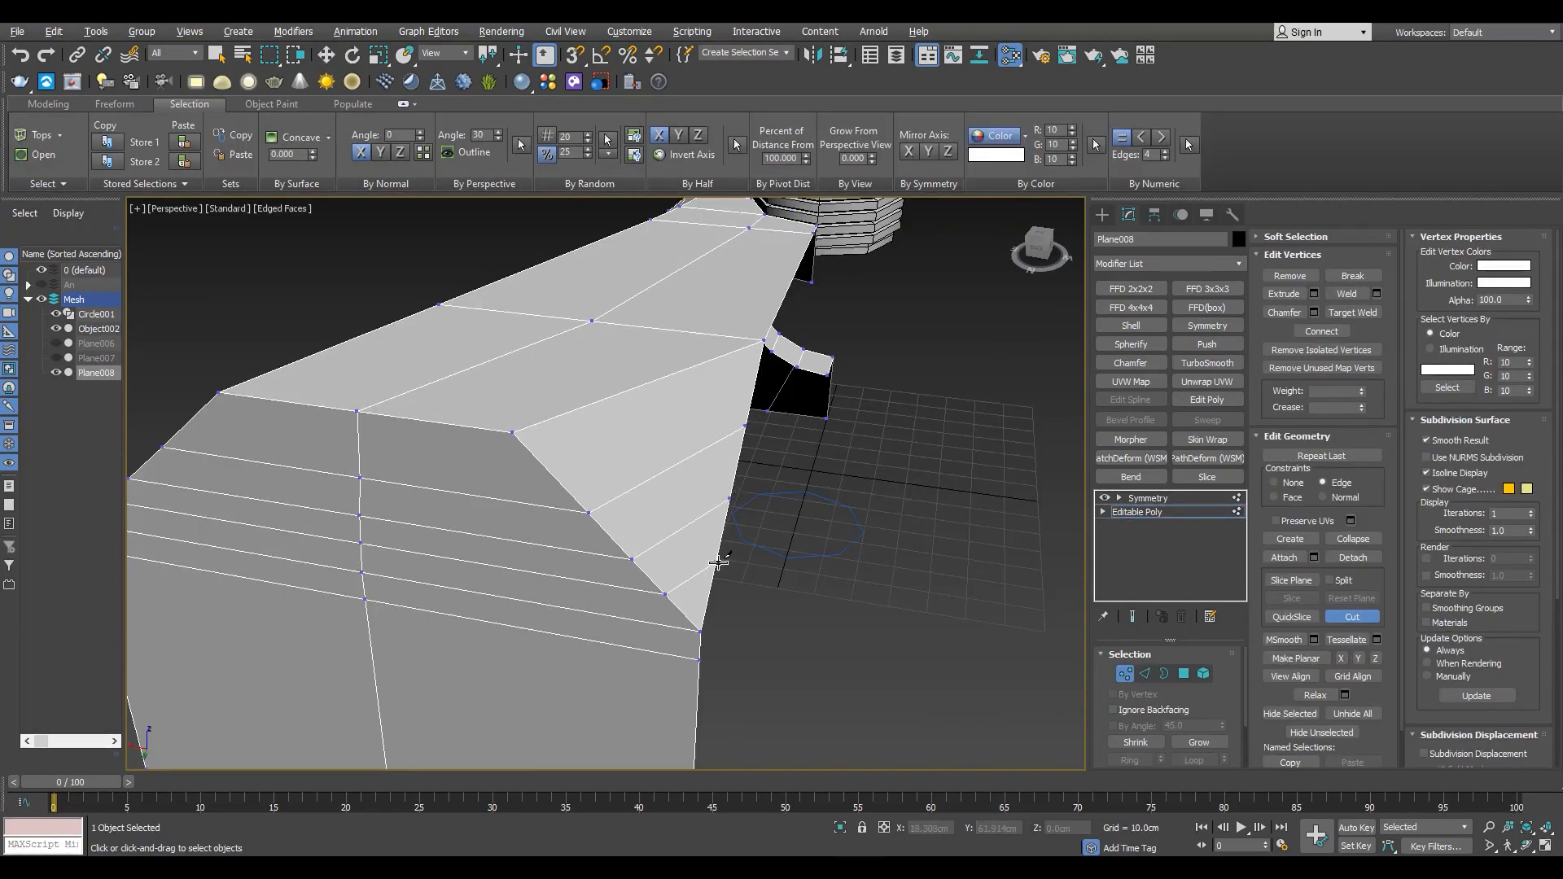
pyautogui.press('w')
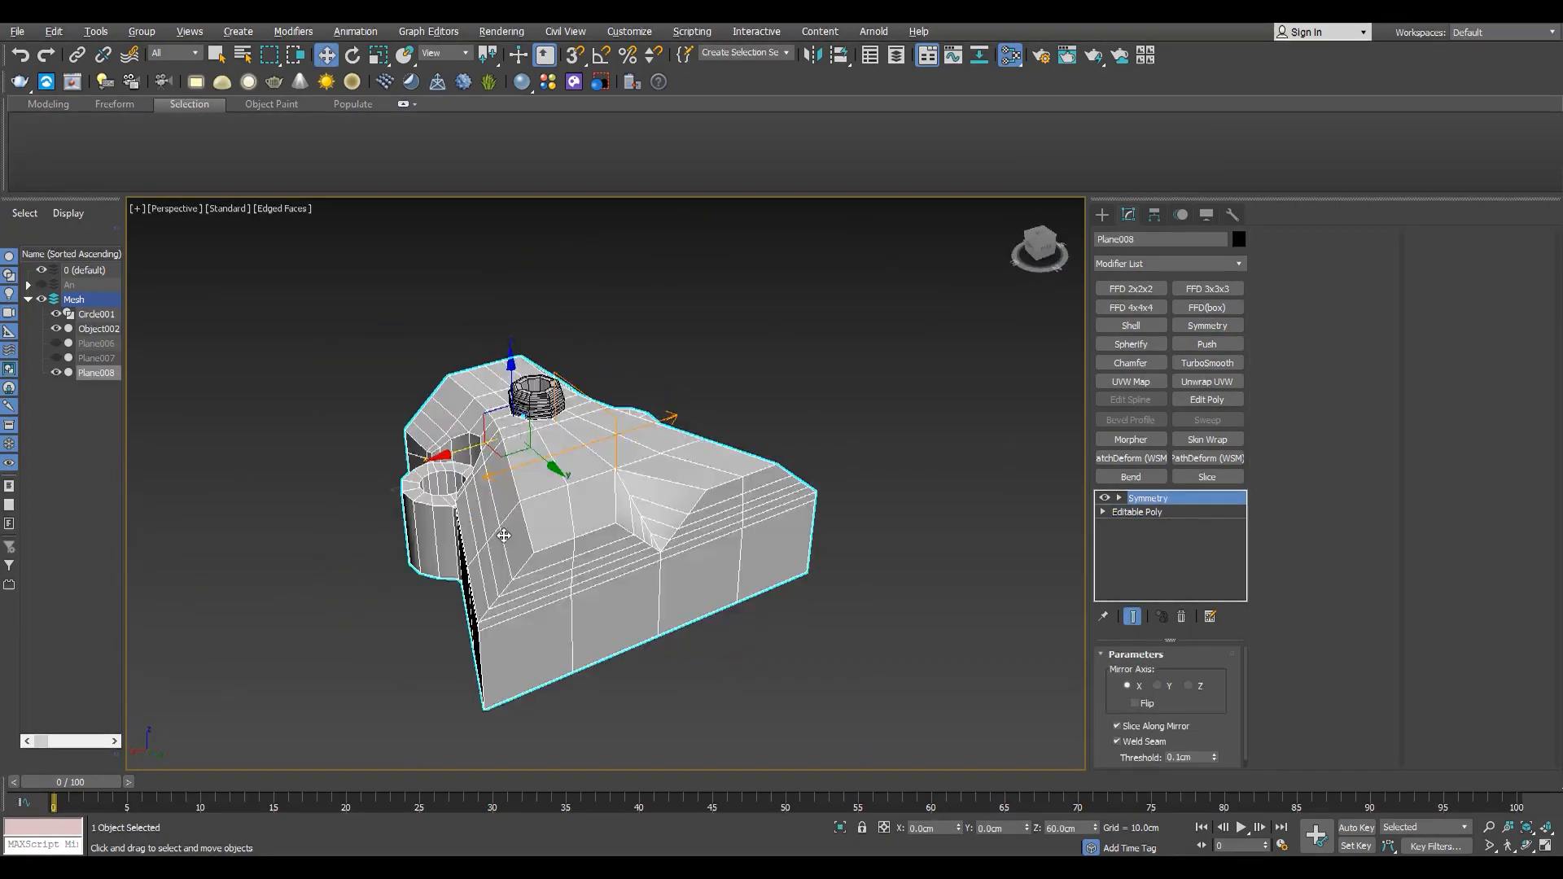
# - Move the hole's inner edge loop deeper into the body to Y 38.683 cm
pyautogui.keyDown('alt'); pyautogui.moveTo(456, 489); pyautogui.dragTo(398, 487, button='middle'); pyautogui.keyUp('alt')
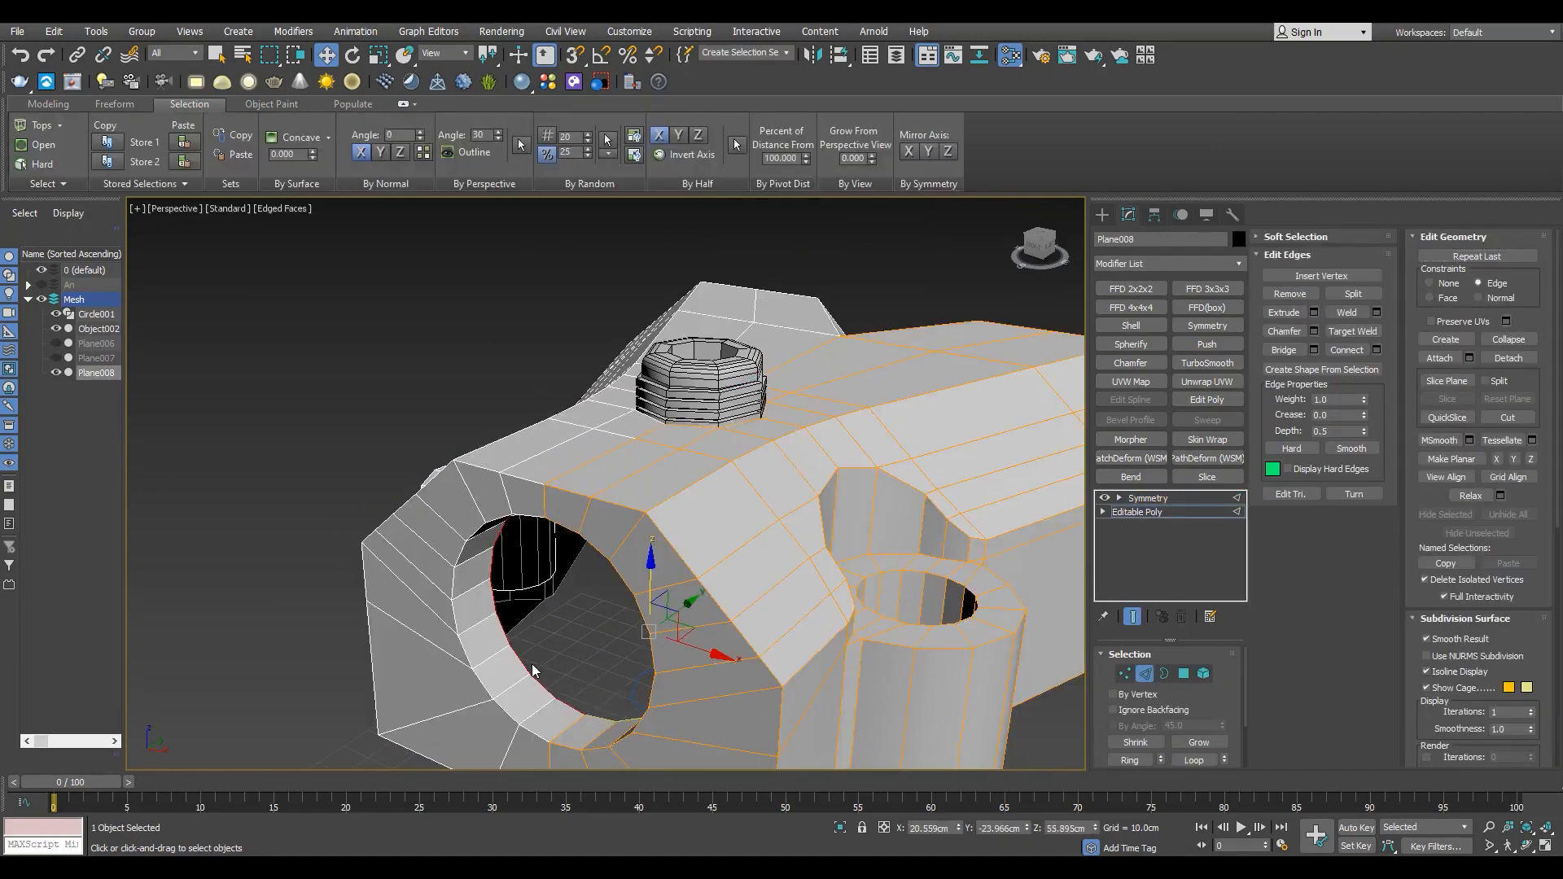
pyautogui.keyDown('alt'); pyautogui.moveTo(533, 670); pyautogui.dragTo(710, 619, button='middle'); pyautogui.keyUp('alt')
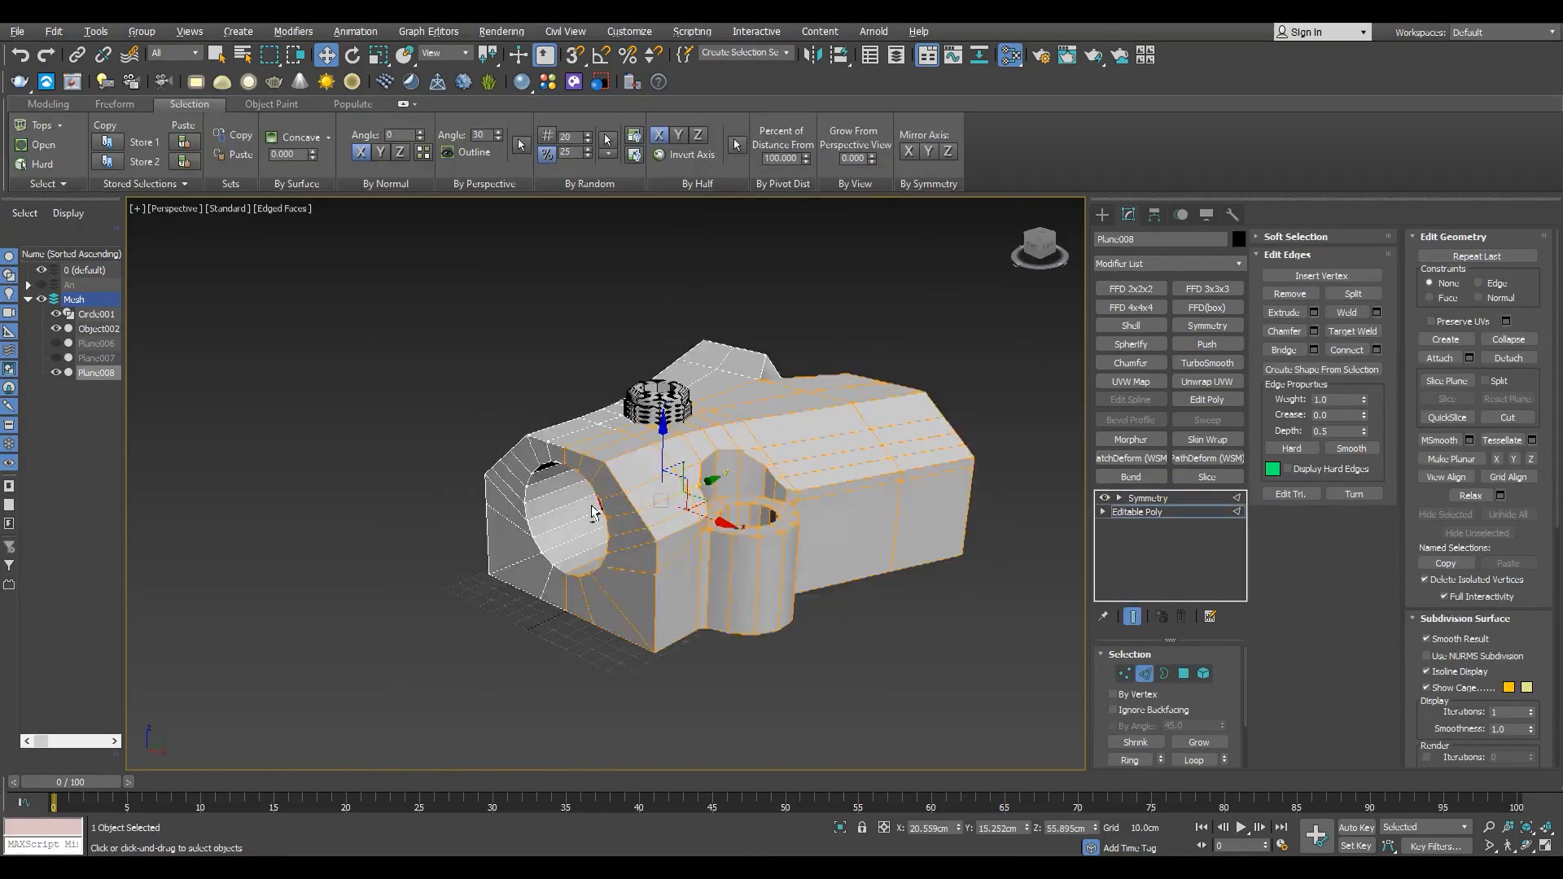
pyautogui.scroll(5, 729, 493)
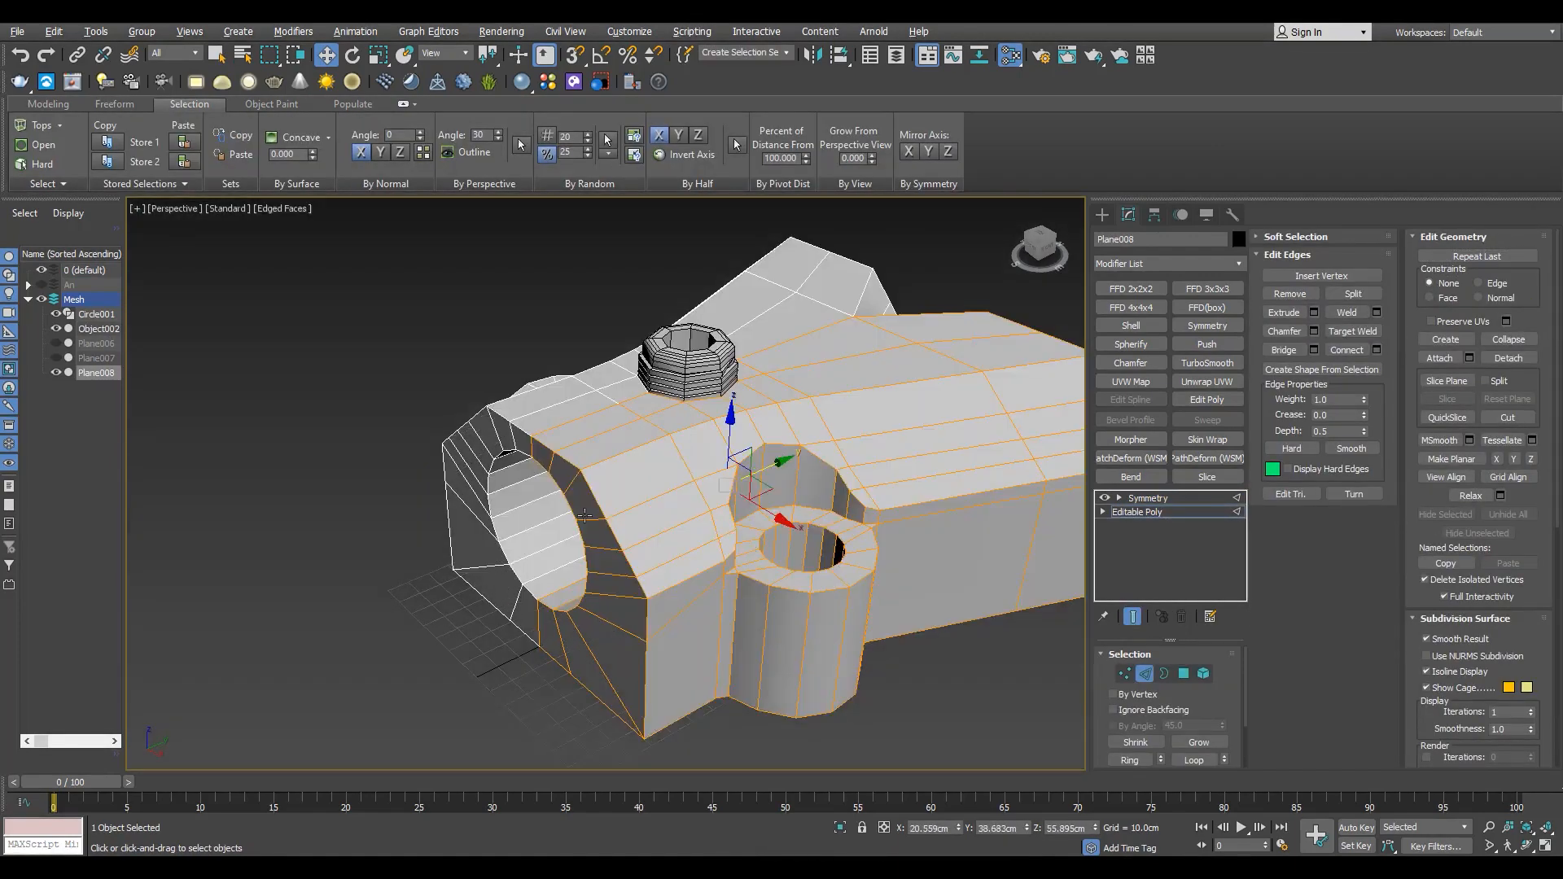
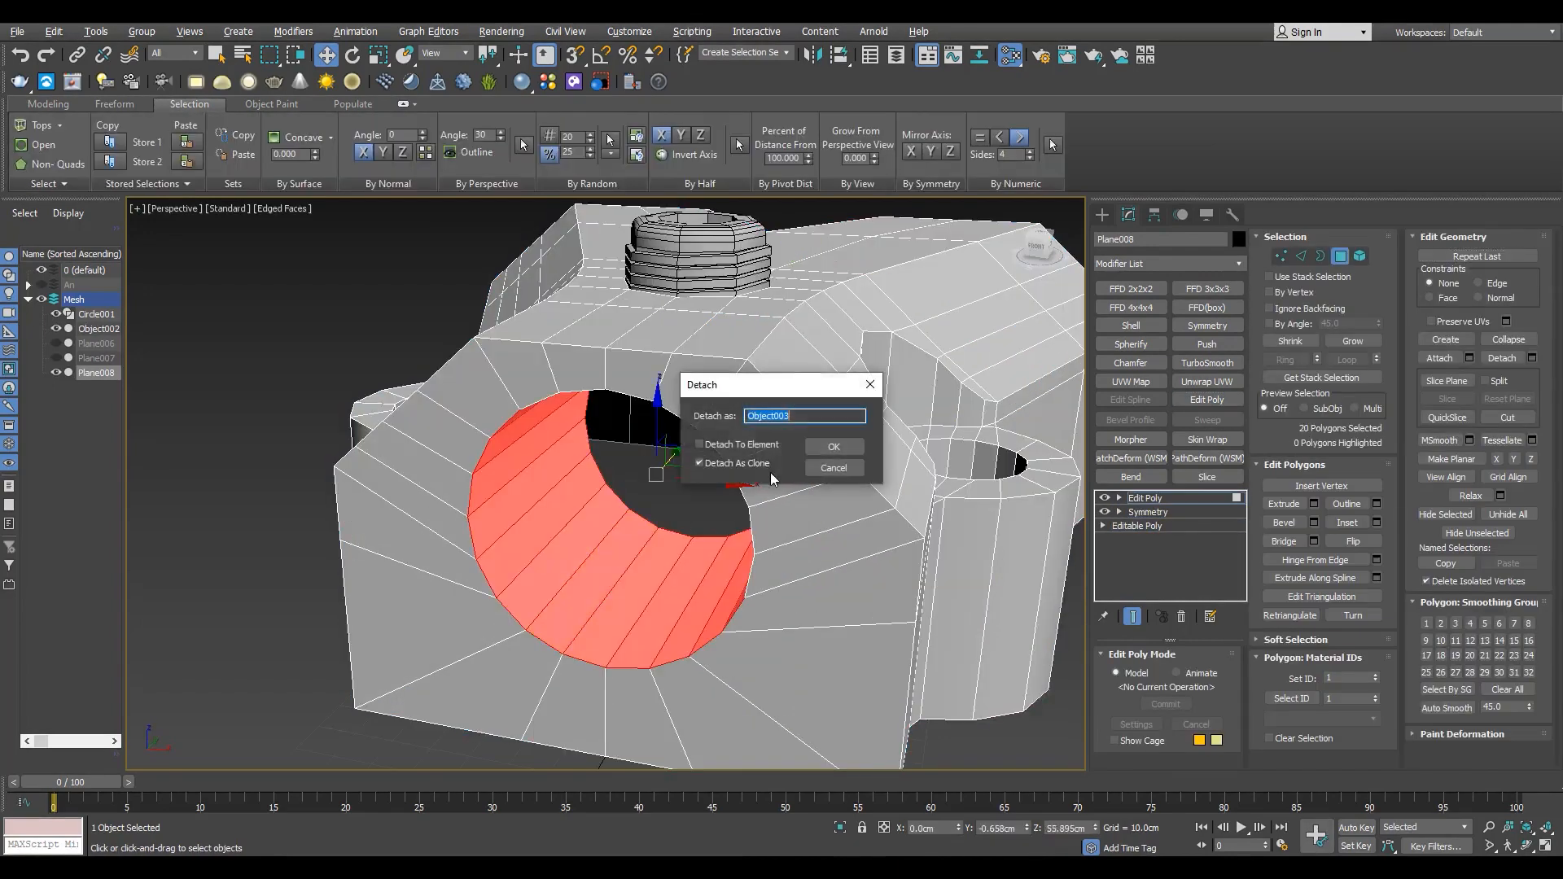
# - Detach the hole's inner wall polygons as a clone and isolate the resulting tube
pyautogui.click(834, 448)
pyautogui.press('4')
pyautogui.click(687, 558)
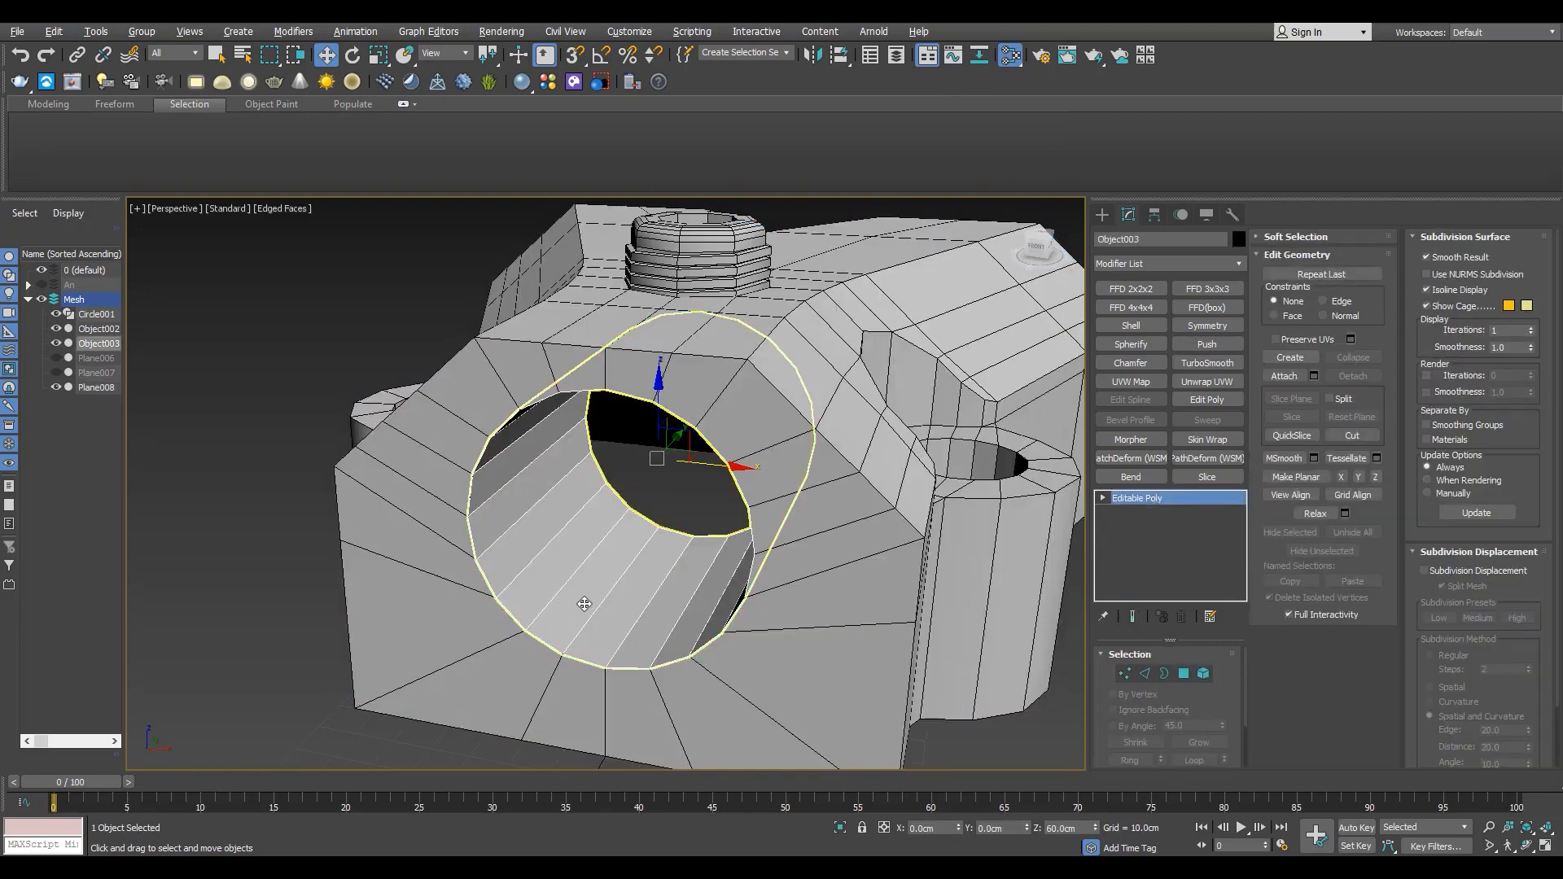
pyautogui.press('f')
pyautogui.hotkey('alt', 'q')
pyautogui.press('3')
pyautogui.hotkey('ctrl', 'a')
pyautogui.scroll(-3, 1160, 709)
pyautogui.press('p')
pyautogui.keyDown('alt'); pyautogui.moveTo(627, 517); pyautogui.dragTo(678, 554, button='middle'); pyautogui.keyUp('alt')
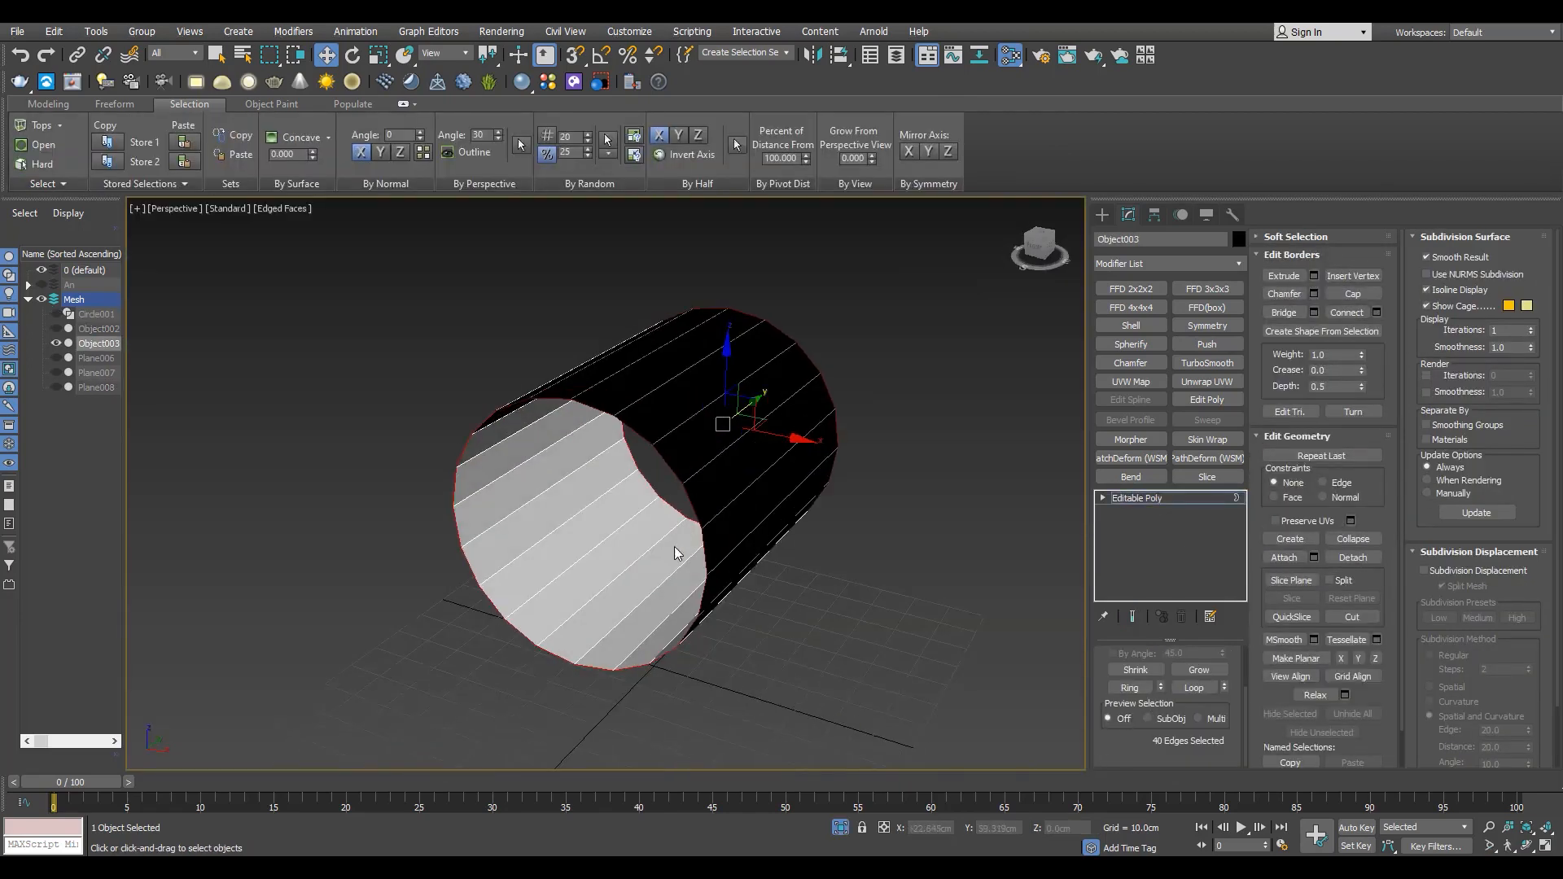
pyautogui.press('1')
pyautogui.click(1141, 499)
pyautogui.keyDown('alt'); pyautogui.moveTo(707, 487); pyautogui.dragTo(732, 559, button='middle'); pyautogui.keyUp('alt')
# - Create a Spring from the Dynamics Objects at the tube's centre in the Front view
pyautogui.press('f')
pyautogui.press('z')
pyautogui.click(883, 522)
pyautogui.click(1103, 214)
pyautogui.click(1116, 261)
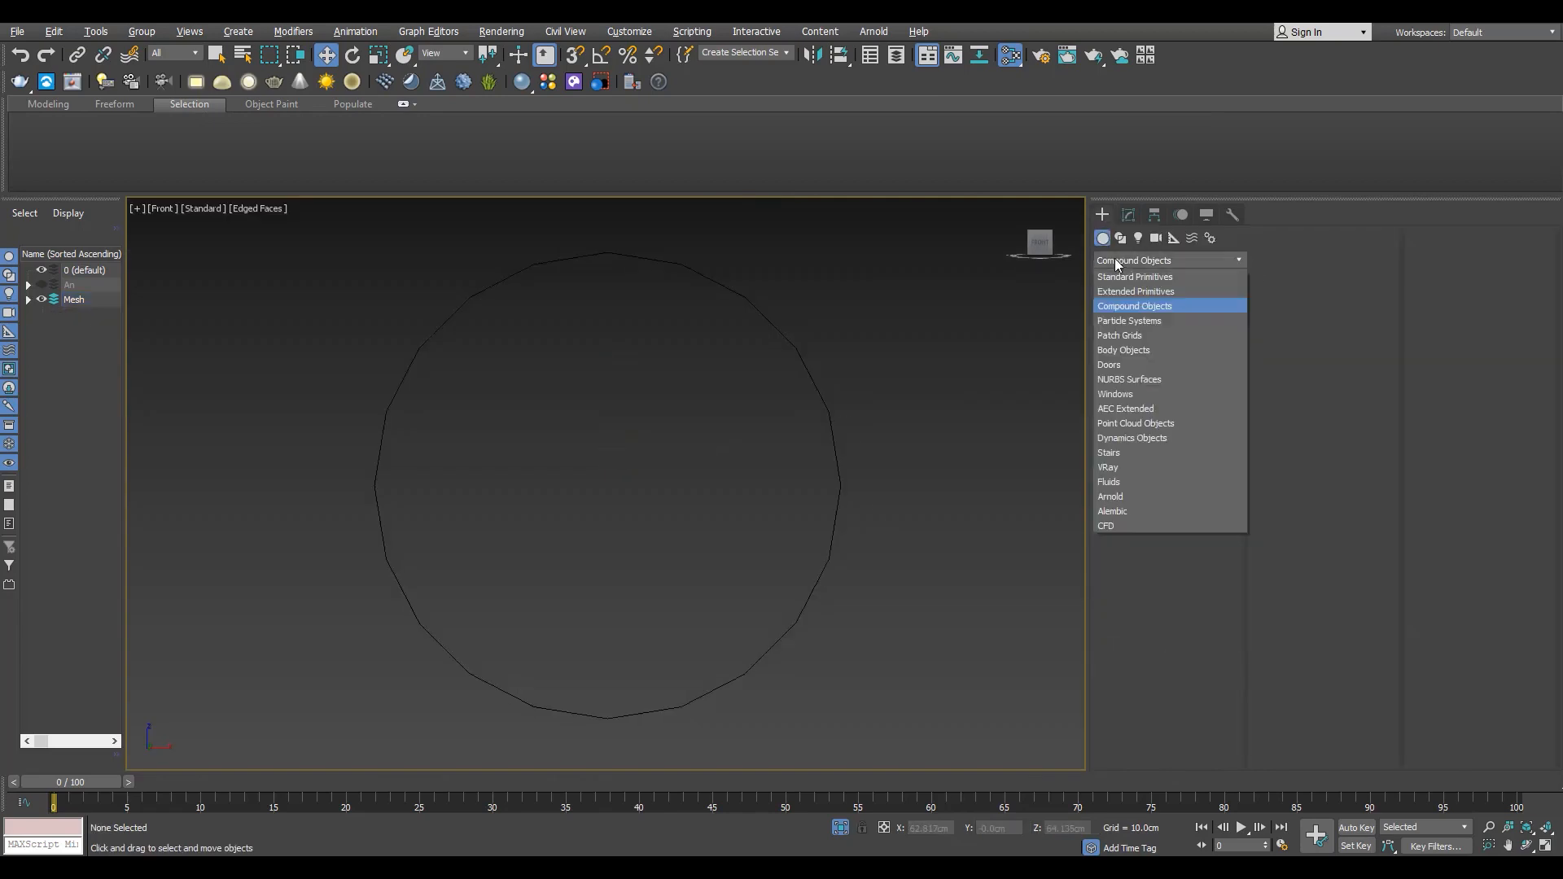
pyautogui.click(1120, 239)
pyautogui.click(1104, 240)
pyautogui.click(1116, 259)
pyautogui.click(1146, 437)
pyautogui.click(1134, 313)
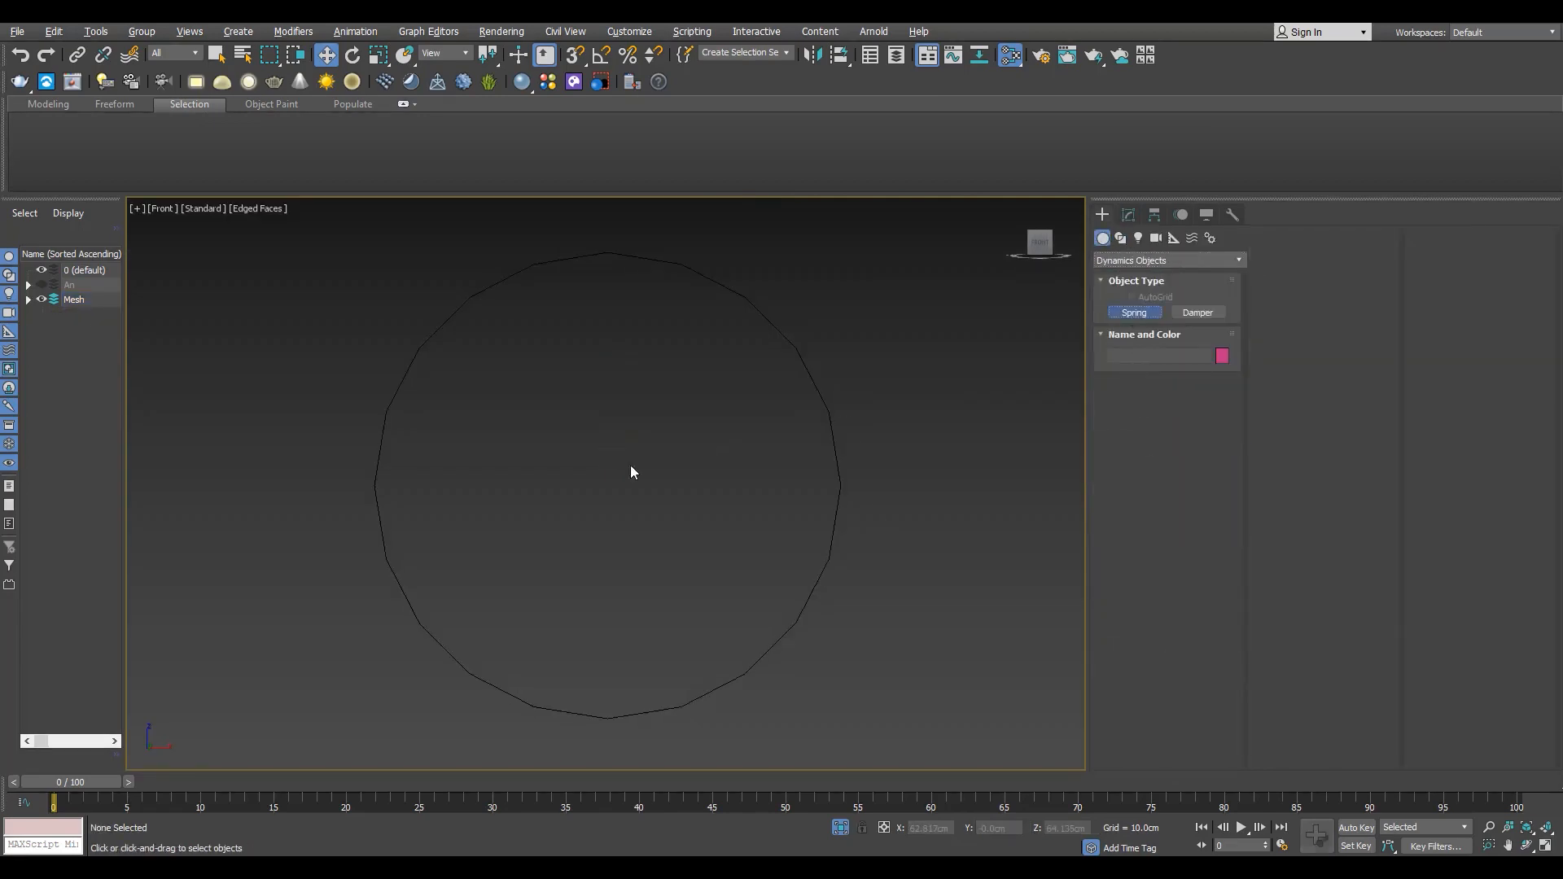
pyautogui.moveTo(616, 495); pyautogui.dragTo(724, 616)
pyautogui.click(724, 611)
pyautogui.rightClick(725, 611)
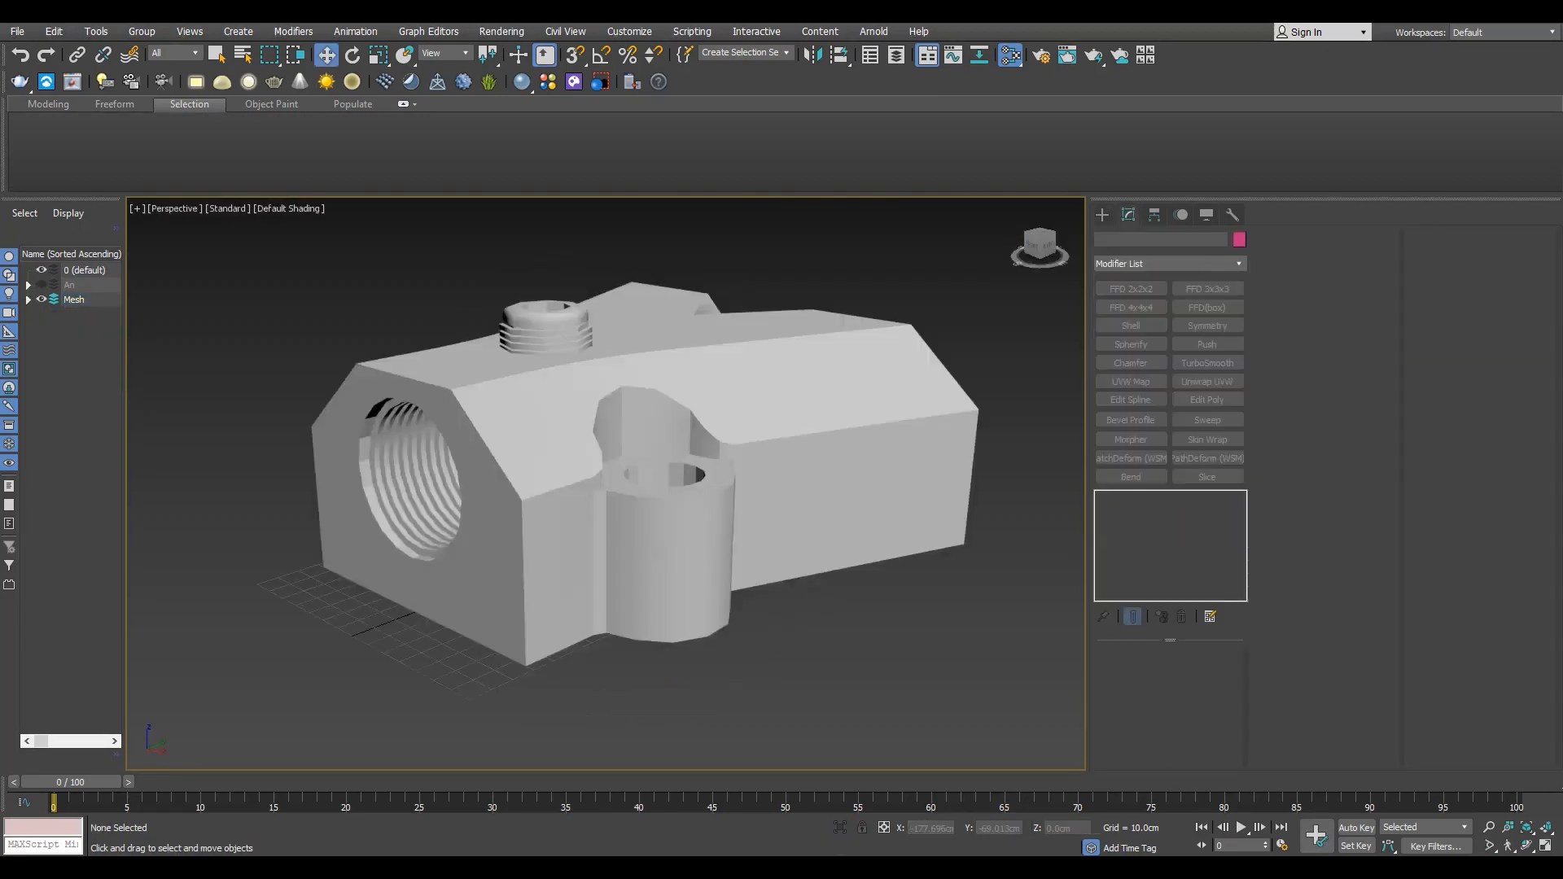
# - Select the body's mesh as a whole element to examine it around the threaded hole
pyautogui.keyDown('alt'); pyautogui.moveTo(570, 408); pyautogui.dragTo(628, 384, button='middle'); pyautogui.keyUp('alt')
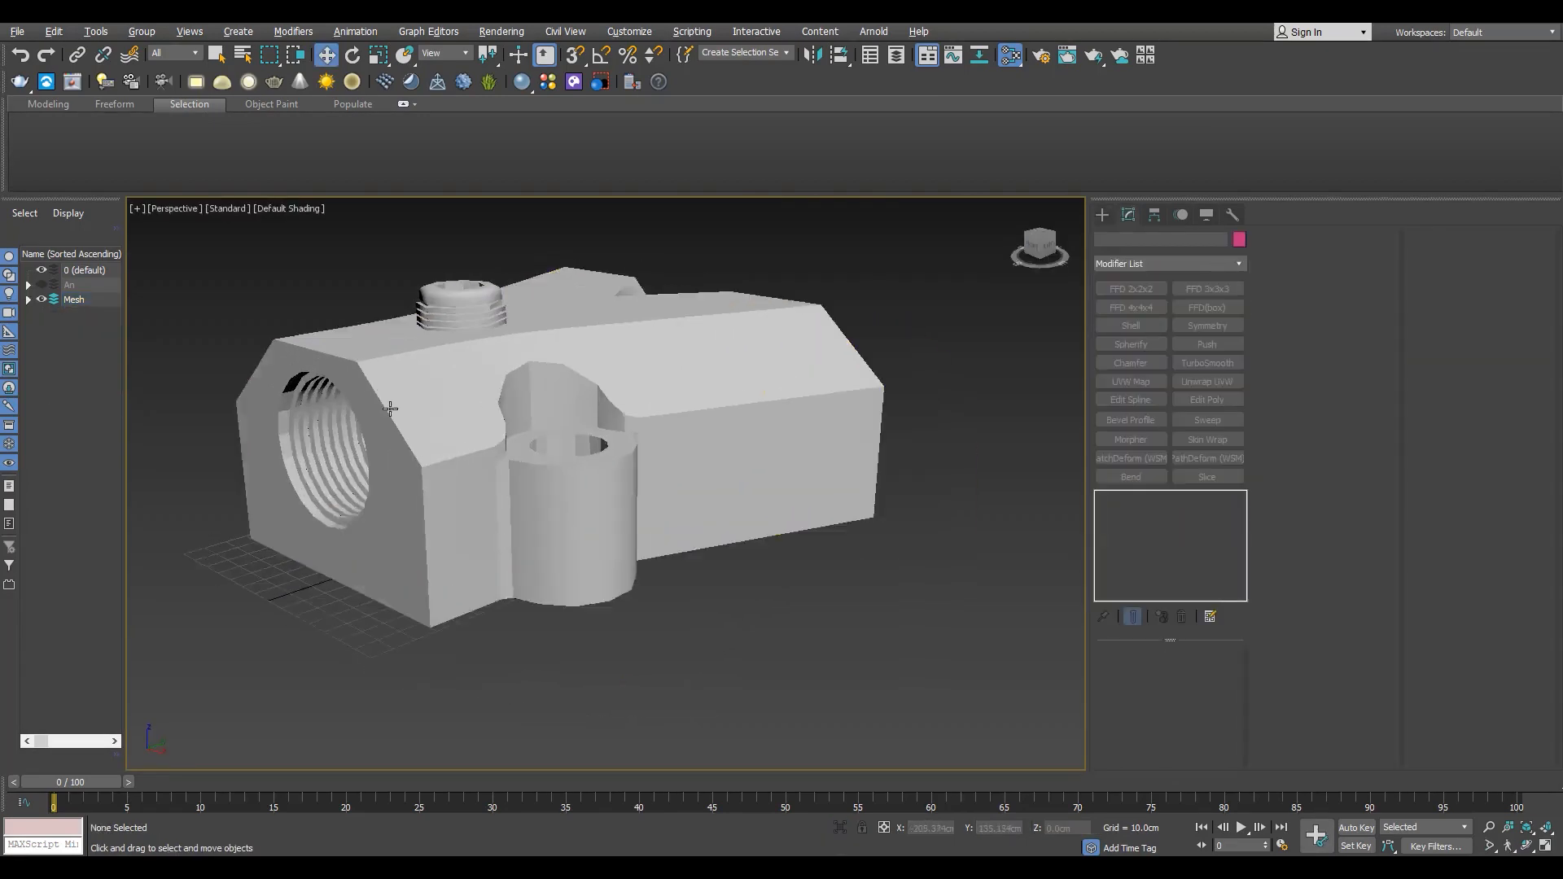
pyautogui.click(628, 384)
pyautogui.keyDown('alt'); pyautogui.moveTo(771, 422); pyautogui.dragTo(830, 419, button='middle'); pyautogui.keyUp('alt')
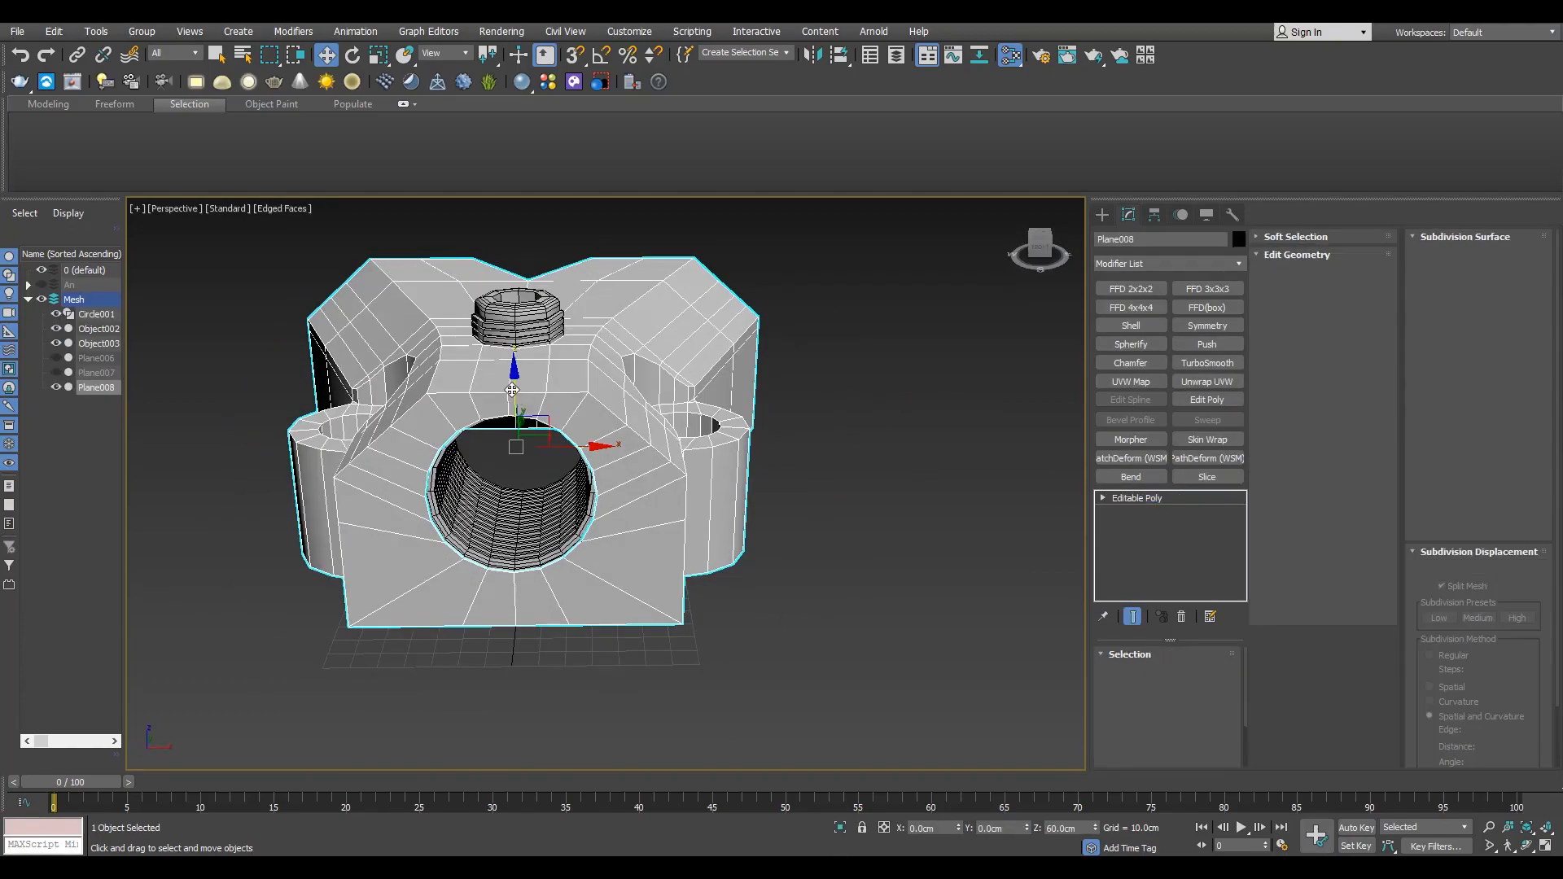
pyautogui.press('2')
pyautogui.rightClick(529, 562)
pyautogui.click(506, 611)
pyautogui.press('5')
pyautogui.click(506, 603)
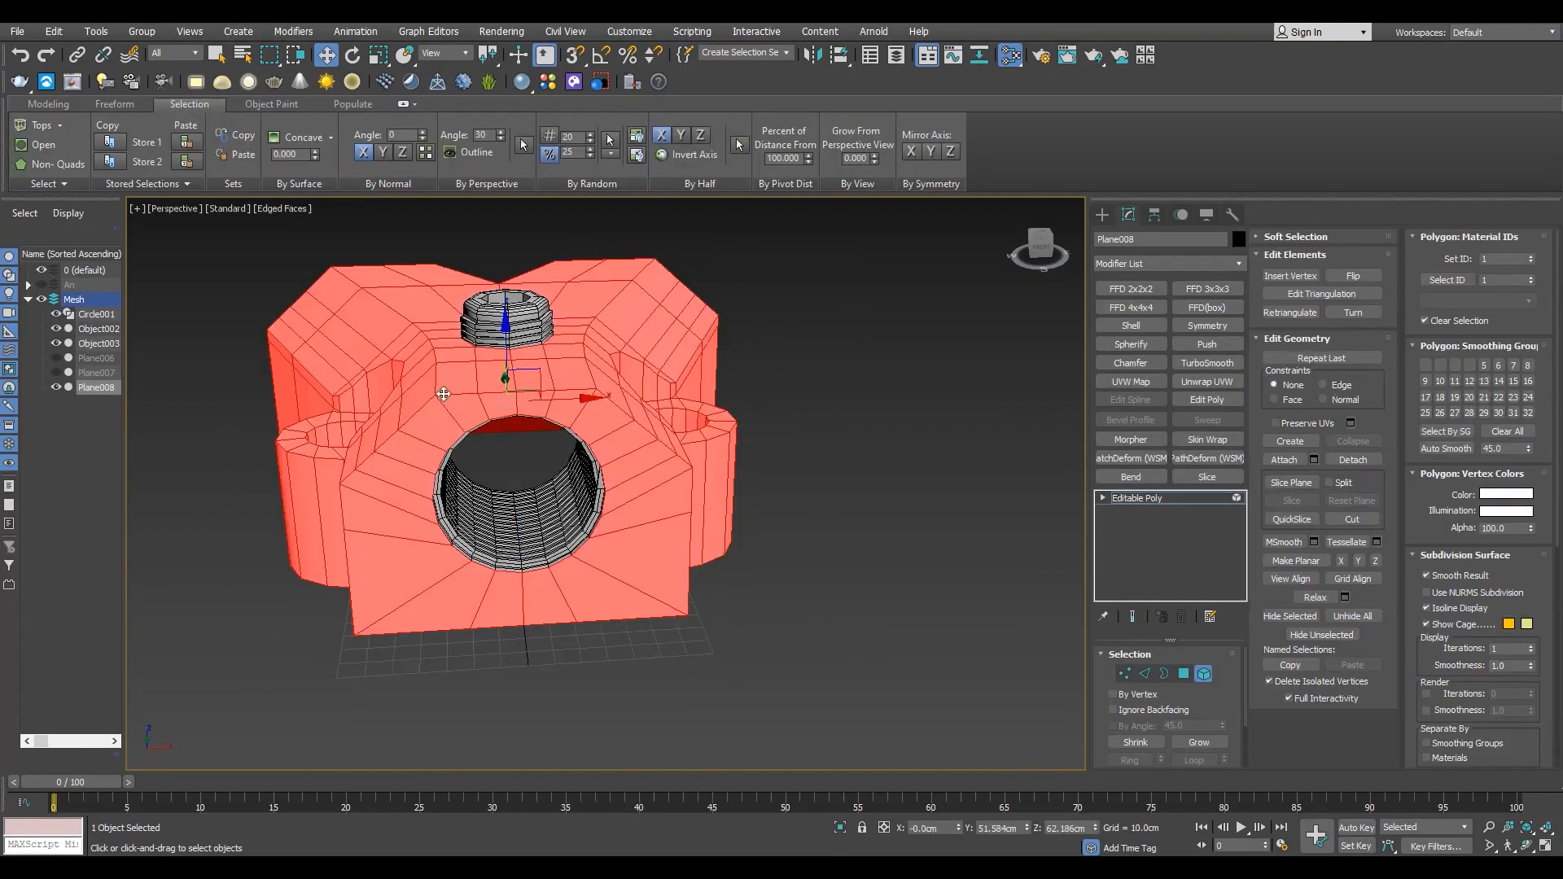
# - Isolate the body and select its entire mesh element, viewed from the back
pyautogui.press('2')
pyautogui.hotkey('alt', 'q')
pyautogui.keyDown('alt'); pyautogui.moveTo(530, 317); pyautogui.dragTo(501, 467, button='middle'); pyautogui.keyUp('alt')
pyautogui.doubleClick(550, 386)
pyautogui.scroll(-6, 548, 390)
pyautogui.press('5')
pyautogui.click(538, 371)
pyautogui.press('2')
pyautogui.scroll(4, 544, 470)
pyautogui.click(559, 477)
pyautogui.rightClick(558, 477)
pyautogui.click(532, 517)
pyautogui.press('5')
pyautogui.click(653, 460)
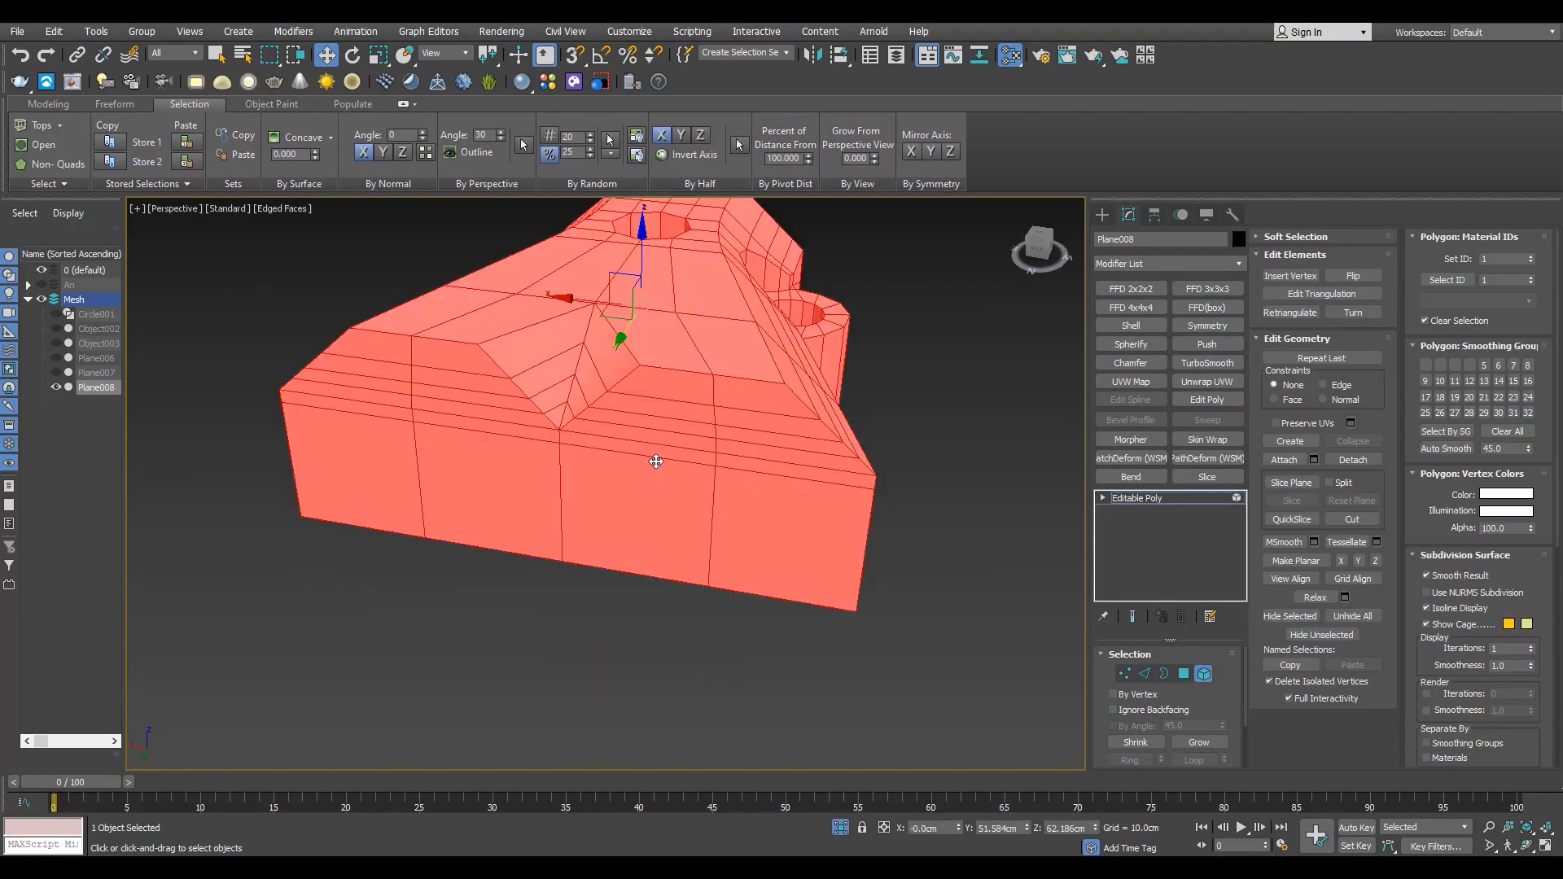
# - Delete the isolated body's negative-X half in the Top view and show the remaining half shaded
pyautogui.hotkey('alt', 'w')
pyautogui.hotkey('alt', 'w')
pyautogui.press('1')
pyautogui.moveTo(263, 289); pyautogui.dragTo(405, 504)
pyautogui.scroll(6, 405, 419)
pyautogui.scroll(-2, 407, 415)
pyautogui.moveTo(423, 305); pyautogui.dragTo(482, 415, button='middle')
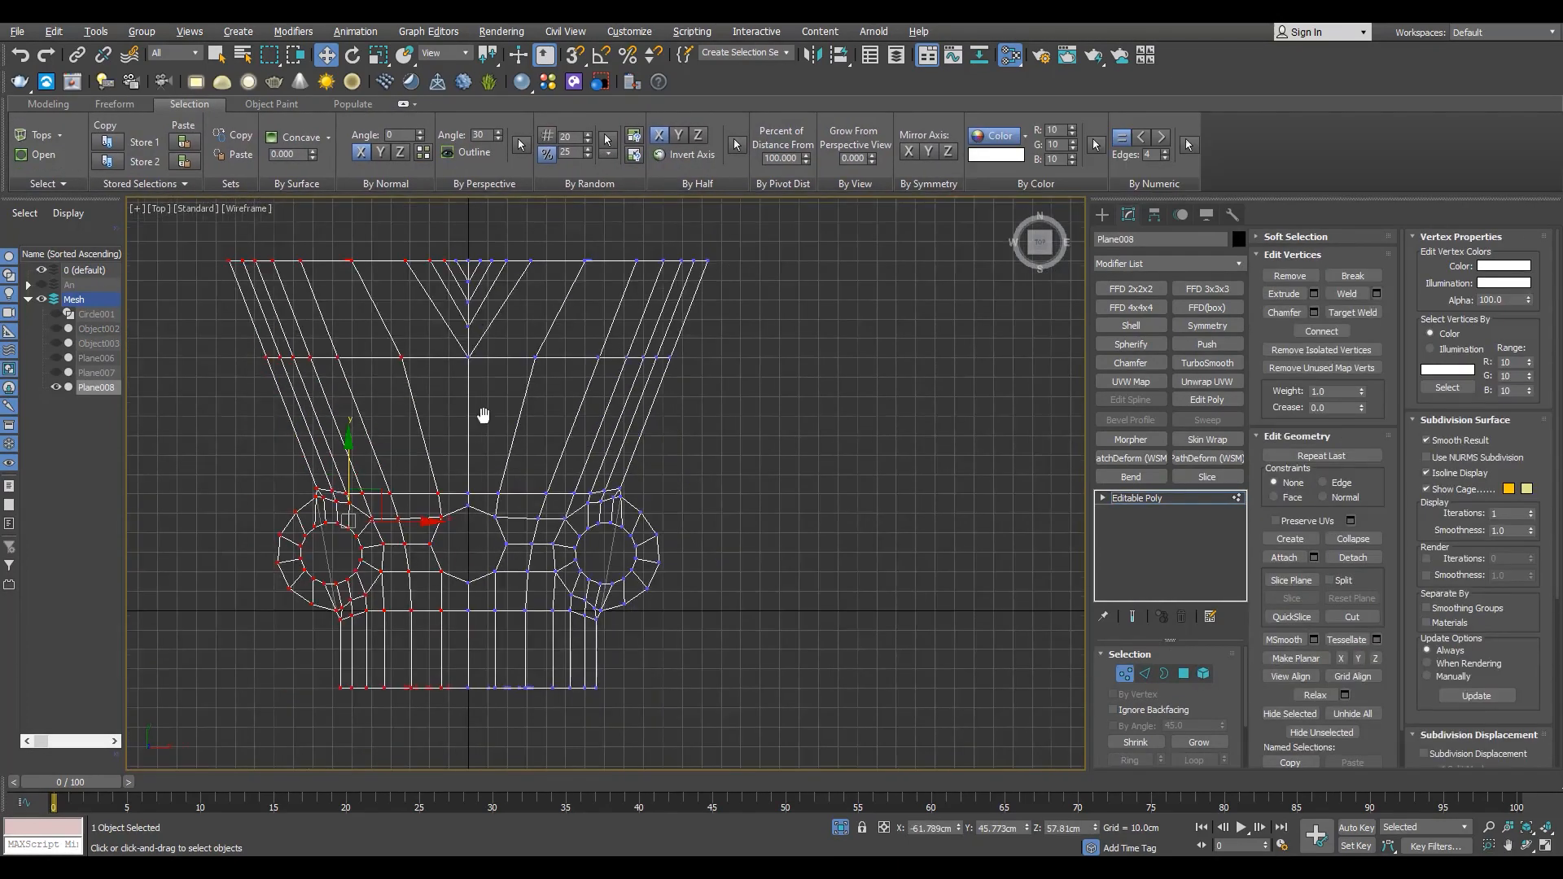
pyautogui.scroll(2, 481, 415)
pyautogui.keyDown('ctrl'); pyautogui.moveTo(353, 279); pyautogui.dragTo(468, 410); pyautogui.keyUp('ctrl')
pyautogui.press('Delete')
pyautogui.scroll(-4, 445, 358)
pyautogui.press('F3')
pyautogui.moveTo(465, 476); pyautogui.dragTo(466, 428, button='middle')
# - Add a Symmetry modifier to rebuild the body's full shape from the remaining half
pyautogui.press('2')
pyautogui.click(461, 427)
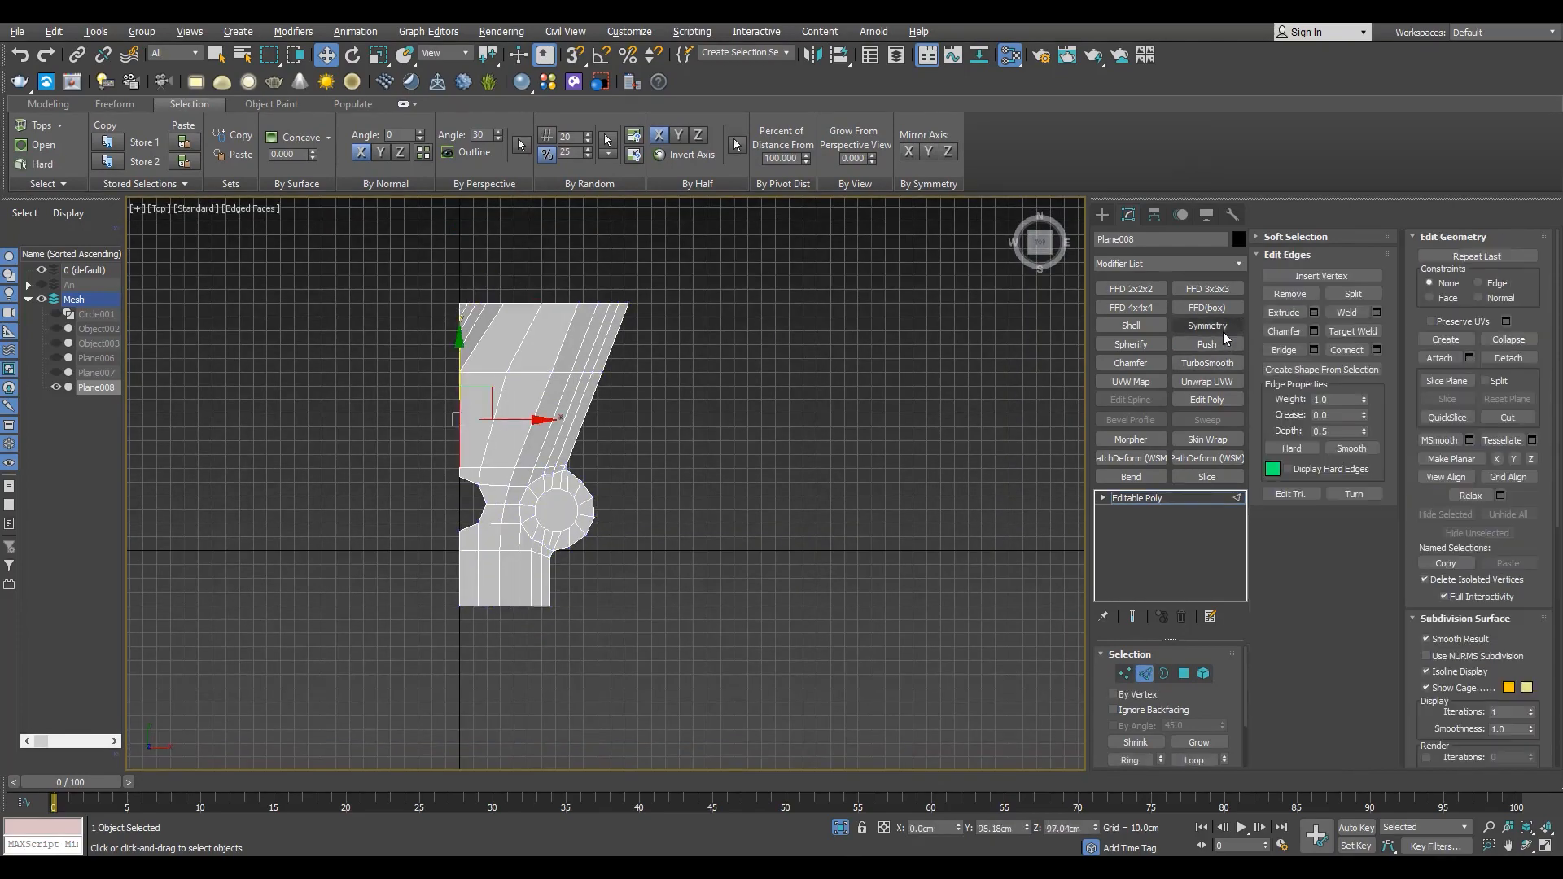
pyautogui.click(1220, 329)
pyautogui.hotkey('alt', 'w')
pyautogui.hotkey('alt', 'w')
pyautogui.moveTo(607, 489)
pyautogui.keyDown('alt'); pyautogui.mouseDown(button='middle')
pyautogui.moveTo(663, 485)
pyautogui.moveTo(722, 437)
pyautogui.moveTo(618, 429)
pyautogui.moveTo(635, 383)
pyautogui.mouseUp(button='middle'); pyautogui.keyUp('alt')
pyautogui.scroll(4, 663, 412)
pyautogui.scroll(-2, 635, 391)
# - Try to bevel all polygons of the half body's back face with an outline of -8.566 cm
pyautogui.click(1123, 514)
pyautogui.keyDown('alt'); pyautogui.moveTo(782, 488); pyautogui.dragTo(624, 464, button='middle'); pyautogui.keyUp('alt')
pyautogui.press('4')
pyautogui.click(523, 397)
pyautogui.keyDown('ctrl'); pyautogui.click(525, 435); pyautogui.keyUp('ctrl')
pyautogui.keyDown('ctrl'); pyautogui.click(525, 460); pyautogui.keyUp('ctrl')
pyautogui.keyDown('ctrl'); pyautogui.click(526, 482); pyautogui.keyUp('ctrl')
pyautogui.keyDown('ctrl'); pyautogui.click(525, 504); pyautogui.keyUp('ctrl')
pyautogui.keyDown('ctrl'); pyautogui.click(524, 554); pyautogui.keyUp('ctrl')
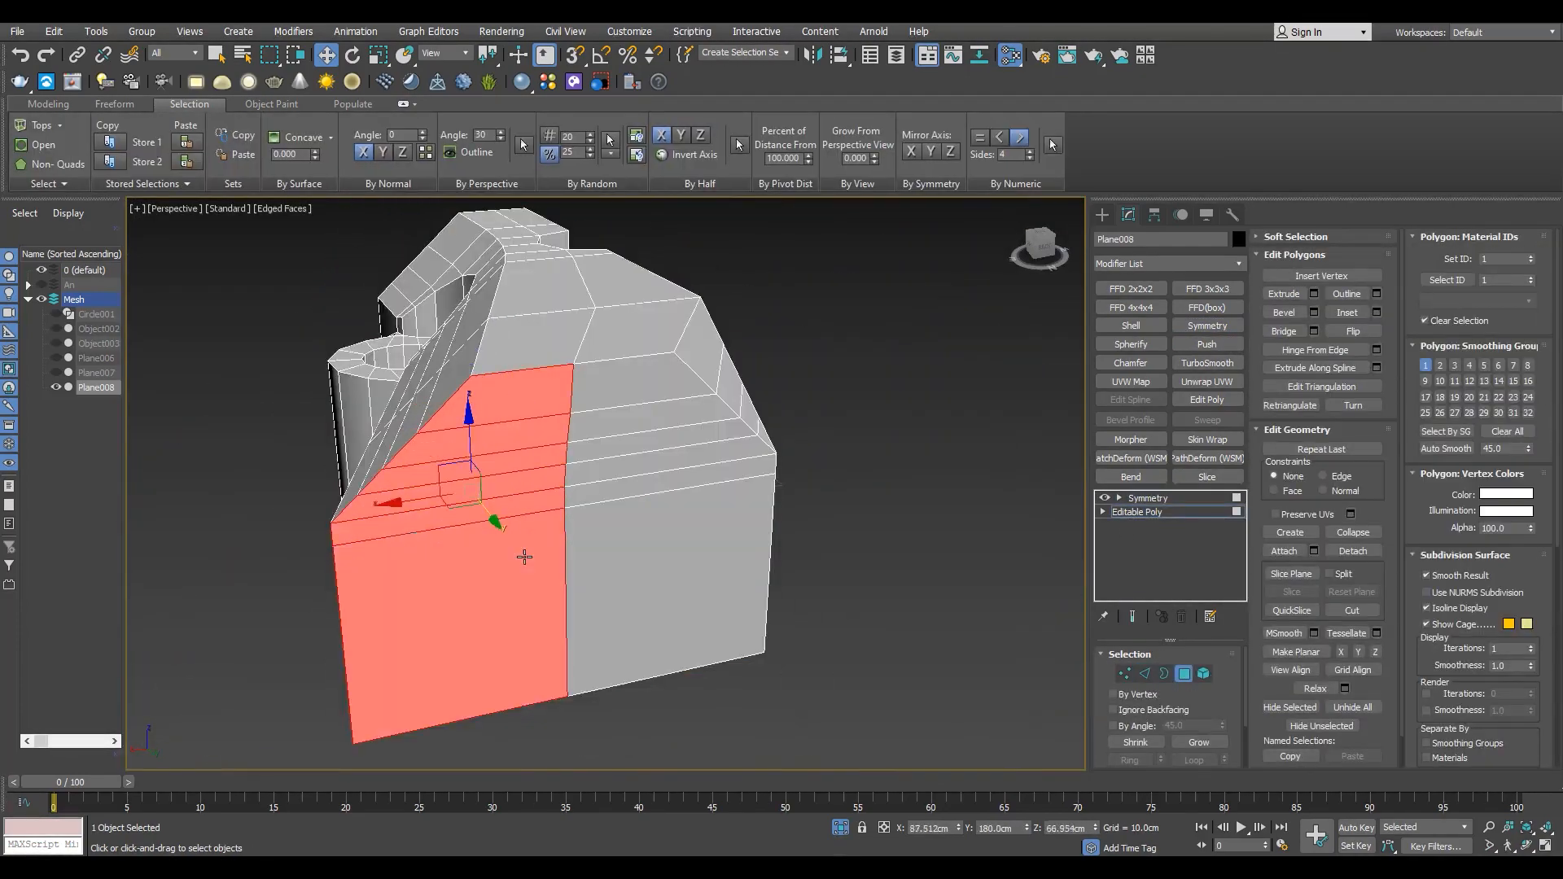
pyautogui.keyDown('ctrl'); pyautogui.click(590, 534); pyautogui.keyUp('ctrl')
pyautogui.hotkey('ctrl', 'shift', 'b')
pyautogui.rightClick(618, 517)
pyautogui.moveTo(618, 541); pyautogui.dragTo(678, 195)
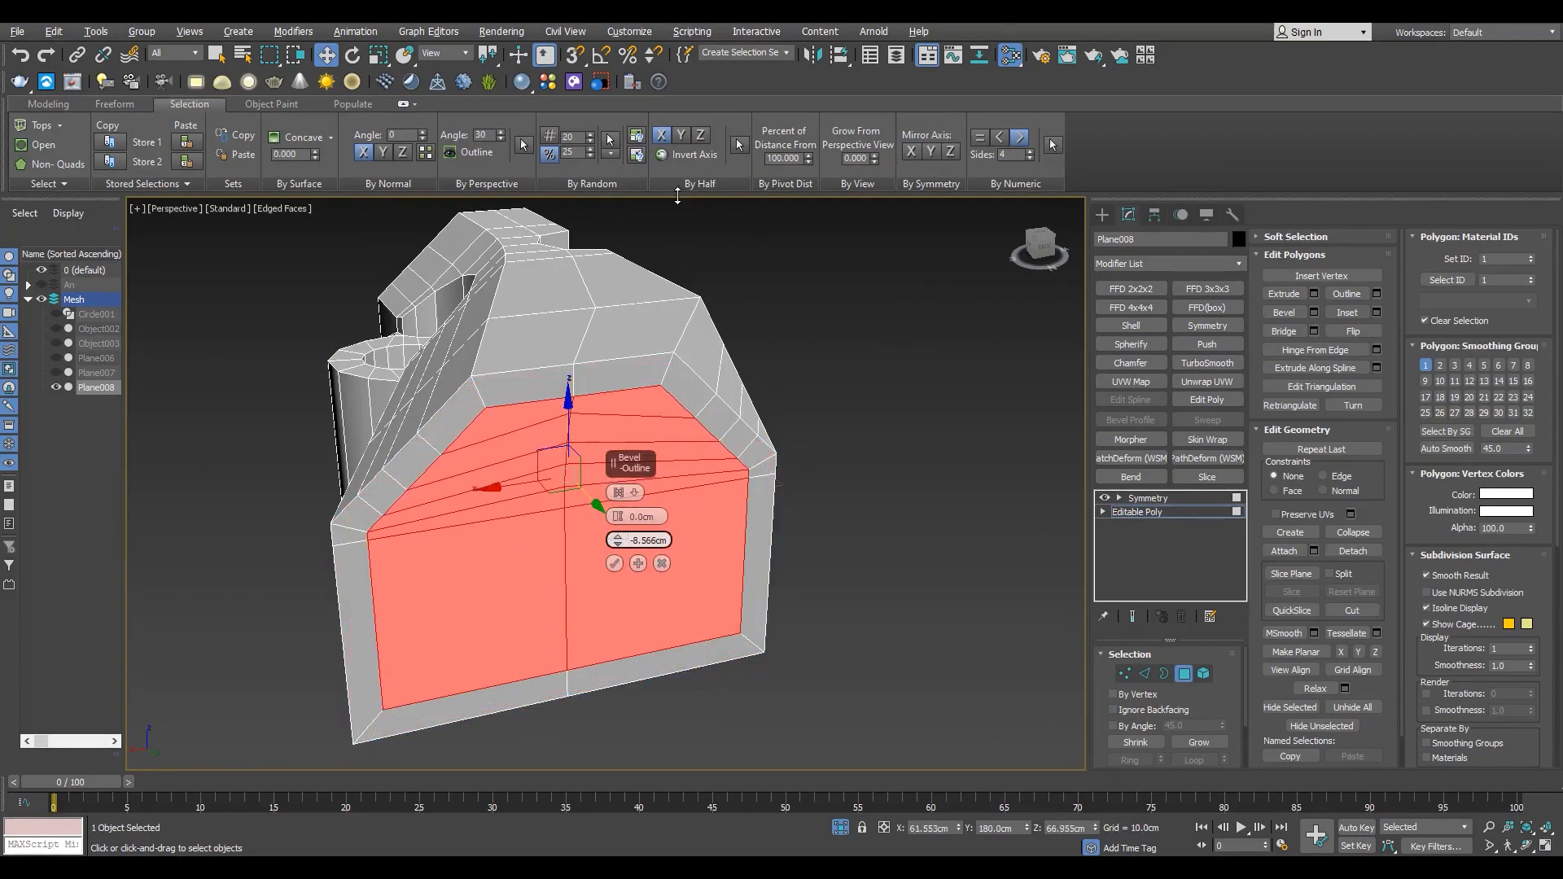
pyautogui.click(662, 565)
pyautogui.keyDown('alt'); pyautogui.moveTo(684, 439); pyautogui.dragTo(668, 450, button='middle'); pyautogui.keyUp('alt')
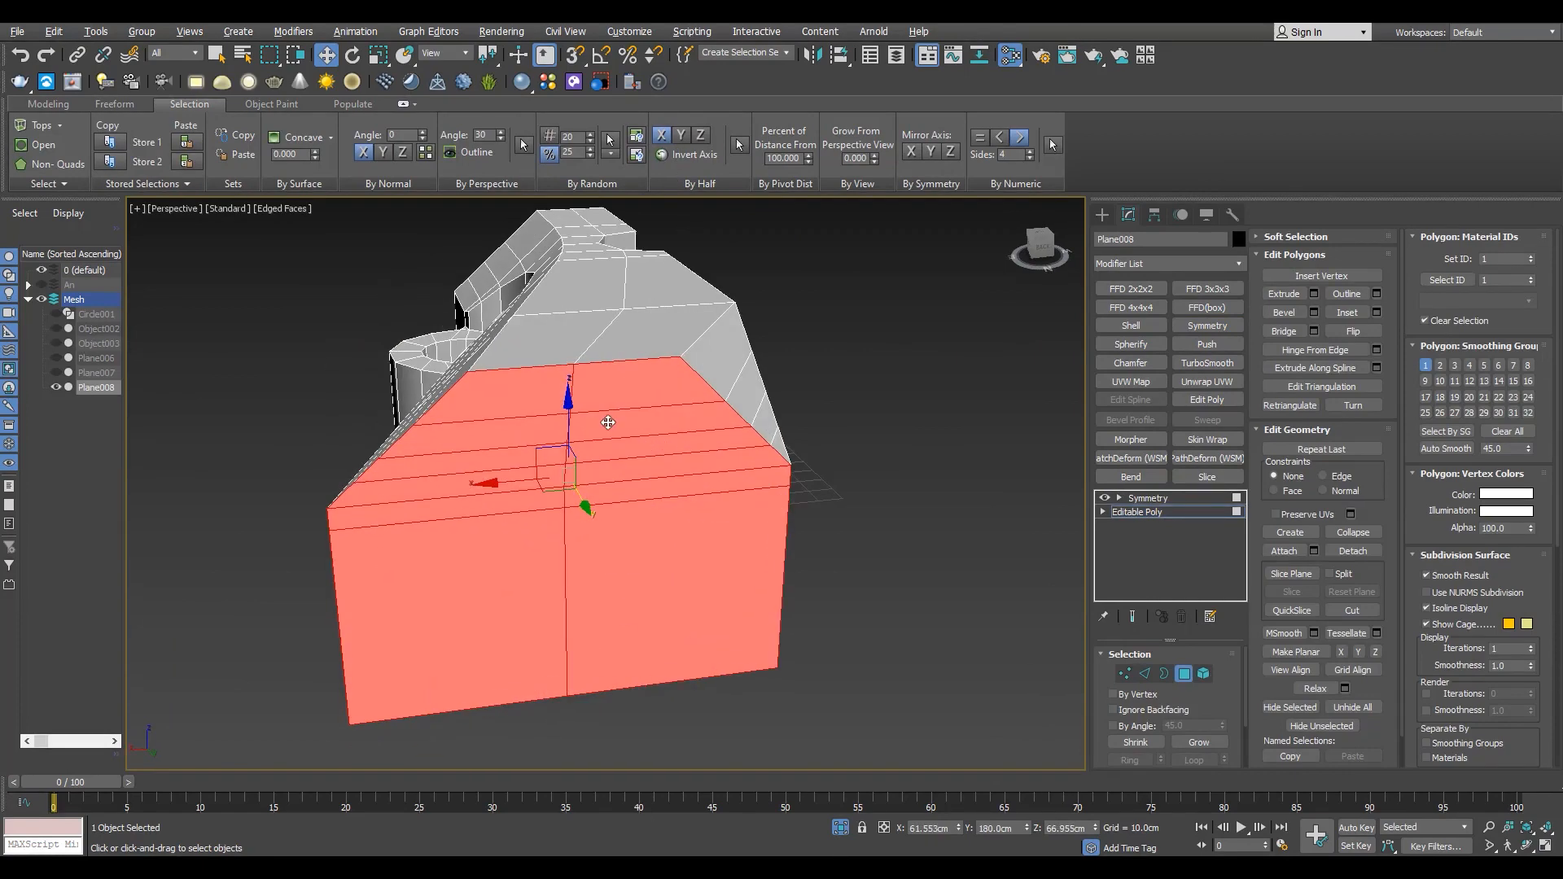
# - Remove the horizontal edges and the central vertical edges that divide the half body's back face
pyautogui.press('2')
pyautogui.doubleClick(604, 426)
pyautogui.scroll(3, 570, 444)
pyautogui.keyDown('ctrl'); pyautogui.click(571, 443); pyautogui.keyUp('ctrl')
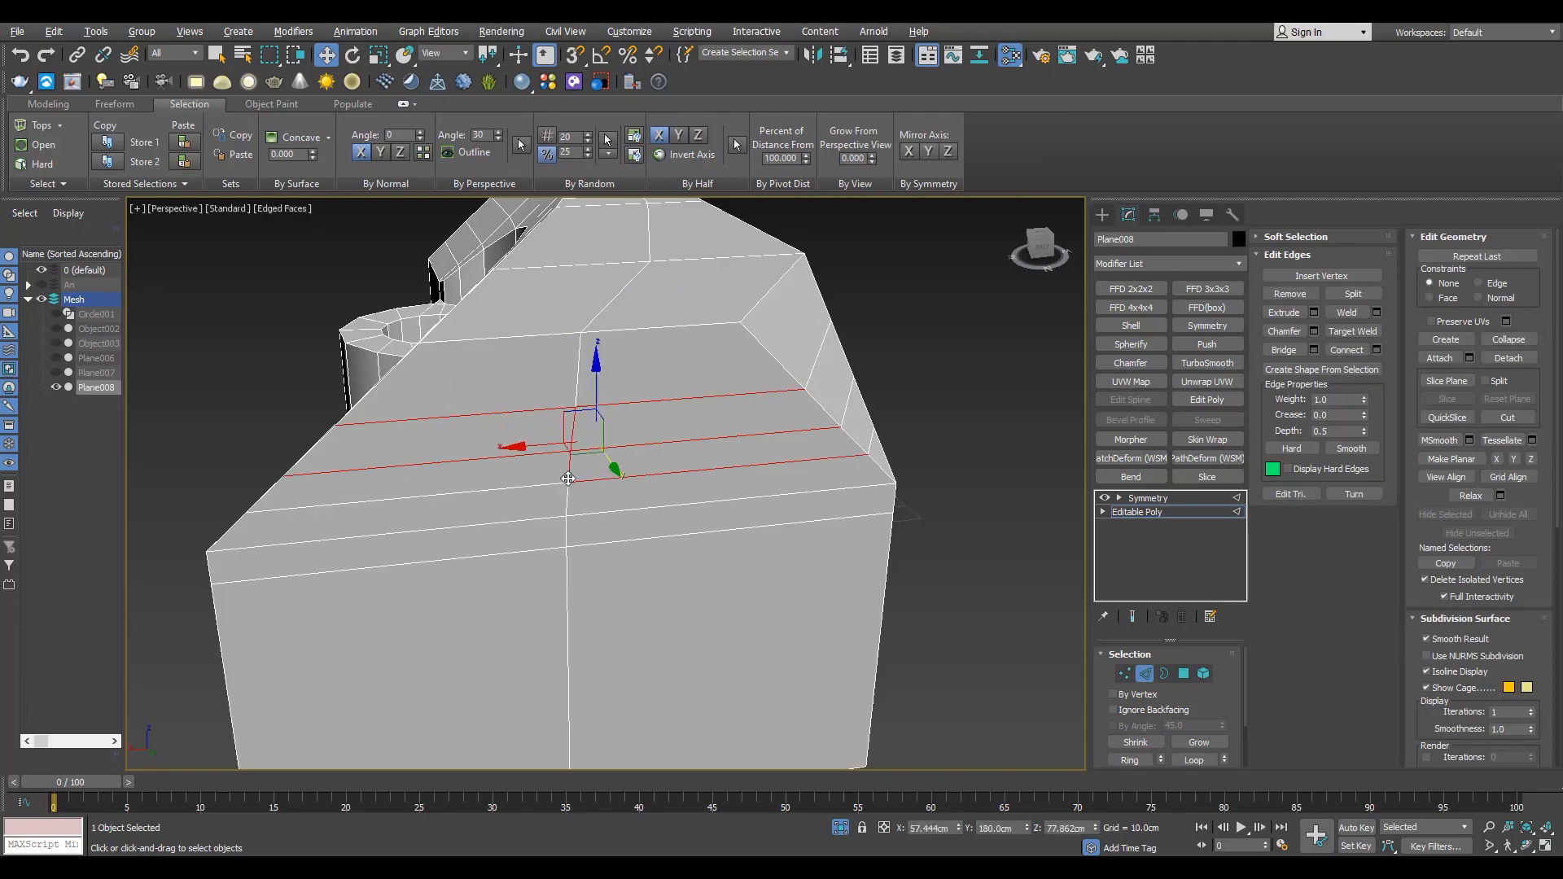
pyautogui.scroll(-4, 614, 544)
pyautogui.keyDown('alt'); pyautogui.moveTo(615, 545); pyautogui.dragTo(583, 526, button='middle'); pyautogui.keyUp('alt')
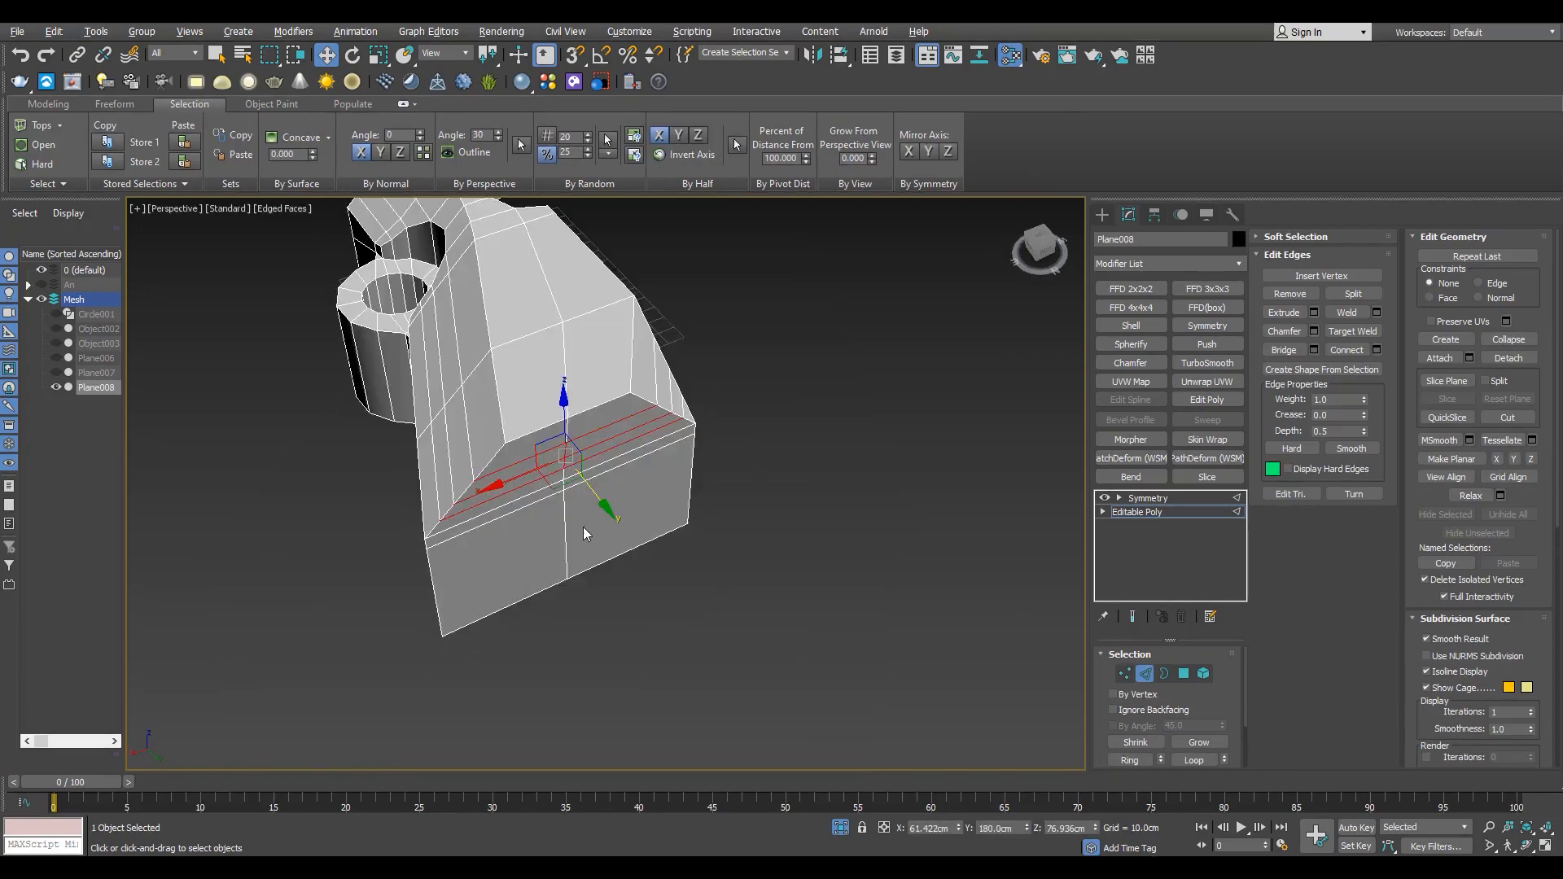
pyautogui.press('F3')
pyautogui.scroll(4, 583, 526)
pyautogui.moveTo(628, 562); pyautogui.dragTo(537, 373)
pyautogui.hotkey('ctrl', 'BackSpace')
# - Inset the merged back face with a Bevel outline of -9.482 cm and slightly scale the inset polygon
pyautogui.press('F3')
pyautogui.press('4')
pyautogui.hotkey('ctrl', 'shift', 'b')
pyautogui.keyDown('alt'); pyautogui.moveTo(663, 396); pyautogui.dragTo(685, 338, button='middle'); pyautogui.keyUp('alt')
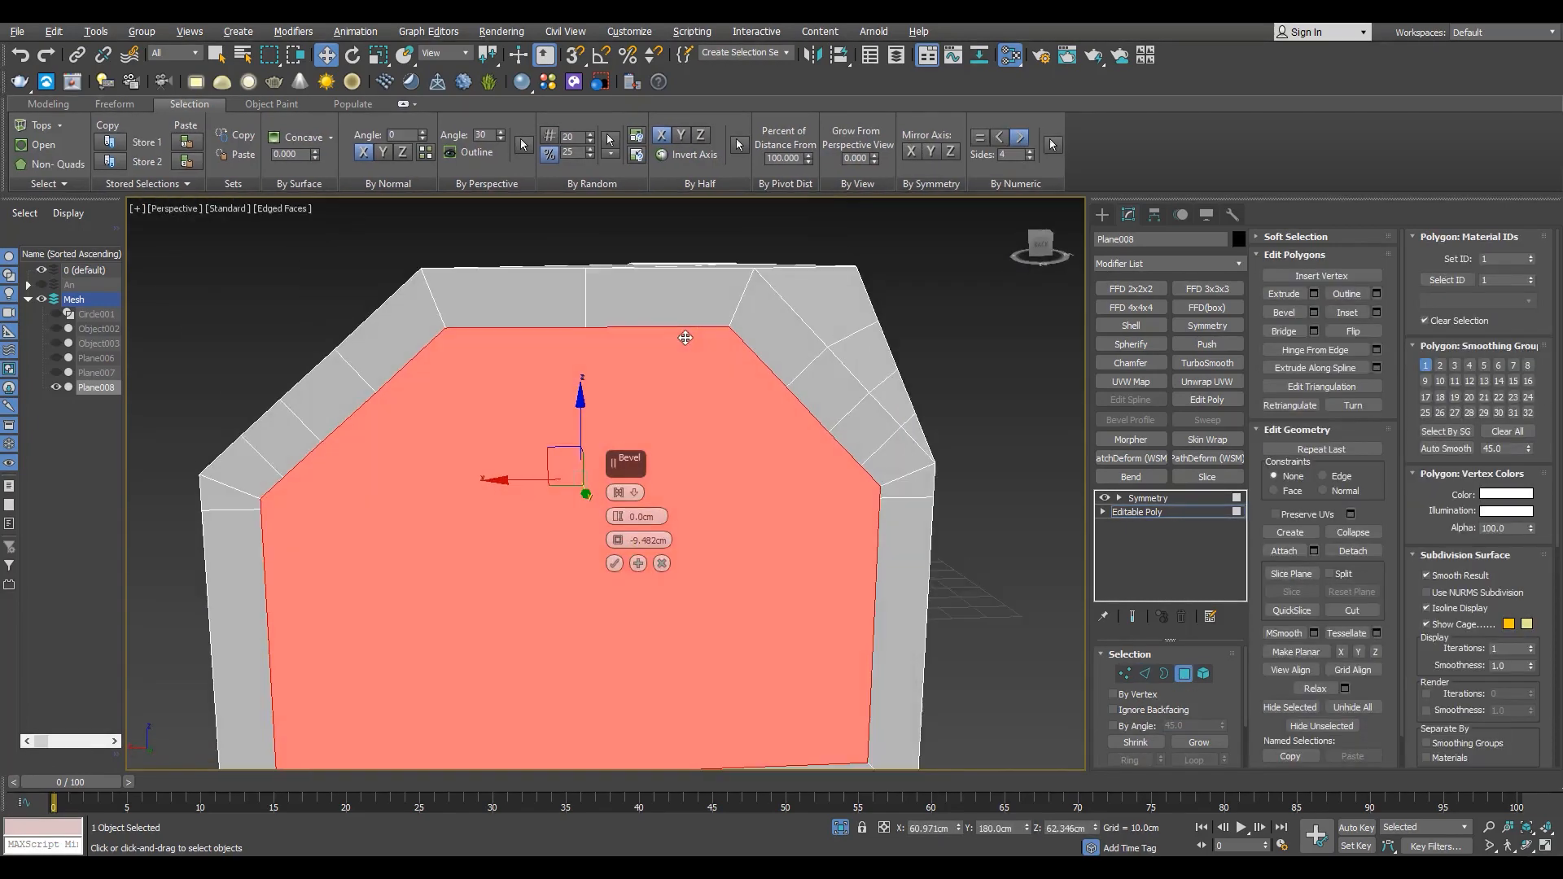
pyautogui.click(616, 566)
pyautogui.keyDown('alt'); pyautogui.moveTo(615, 565); pyautogui.dragTo(575, 544, button='middle'); pyautogui.keyUp('alt')
pyautogui.press('r')
pyautogui.moveTo(572, 492); pyautogui.dragTo(575, 513)
# - Try to bevel the inset back polygon outward with a height of 8.735 cm and an outline of 0
pyautogui.press('t')
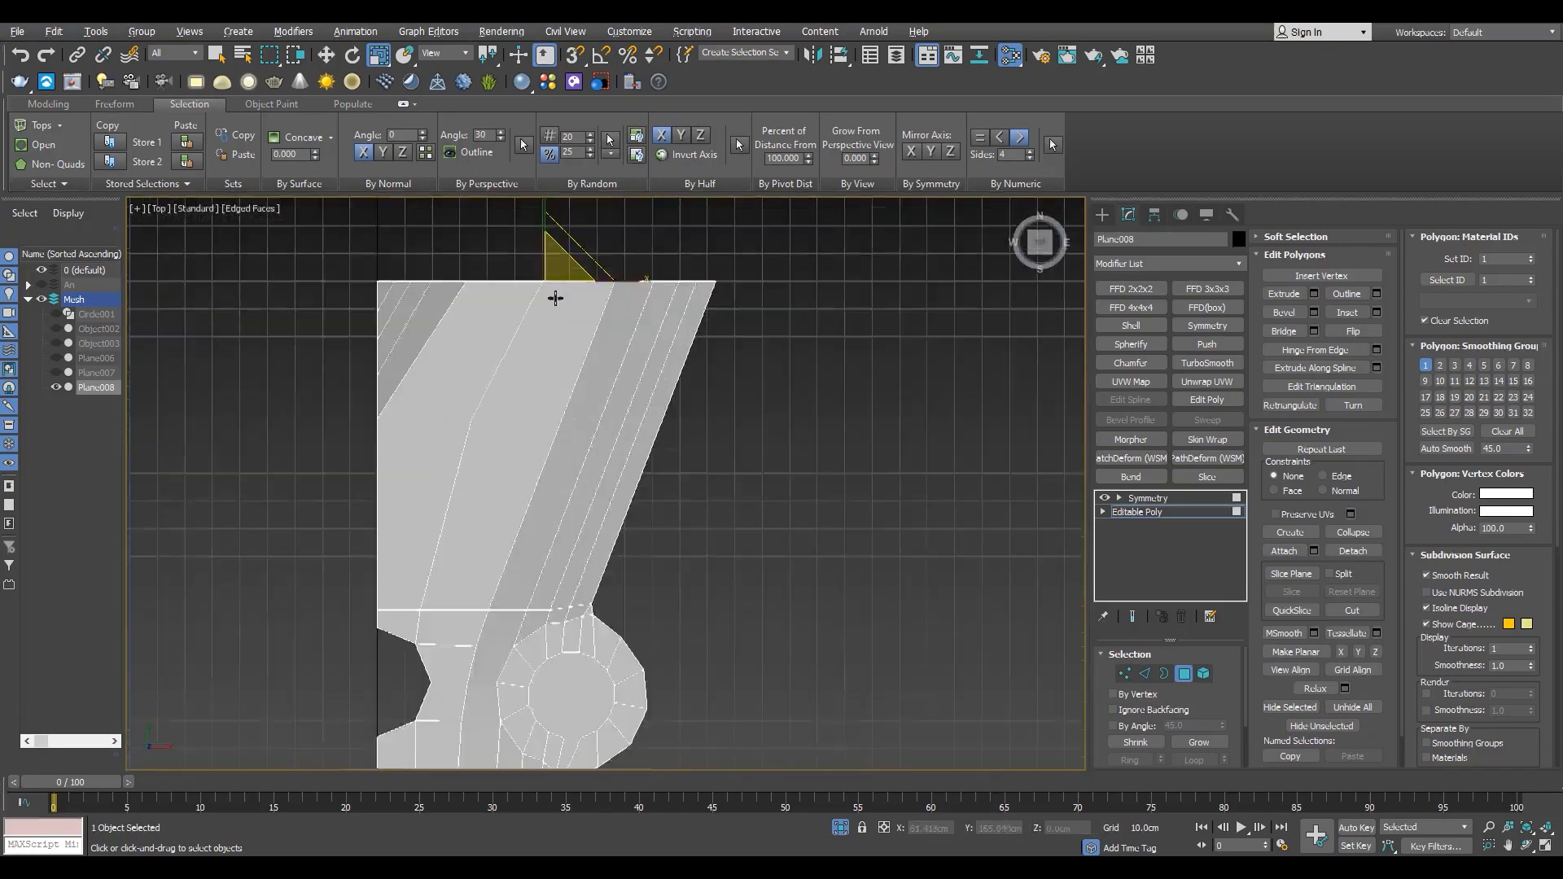
pyautogui.press('F3')
pyautogui.moveTo(551, 301); pyautogui.dragTo(488, 456, button='middle')
pyautogui.scroll(3, 489, 456)
pyautogui.press('p')
pyautogui.press('F3')
pyautogui.scroll(-4, 717, 521)
pyautogui.keyDown('alt'); pyautogui.moveTo(651, 494); pyautogui.dragTo(715, 483, button='middle'); pyautogui.keyUp('alt')
pyautogui.scroll(3, 715, 483)
pyautogui.hotkey('ctrl', 'shift', 'b')
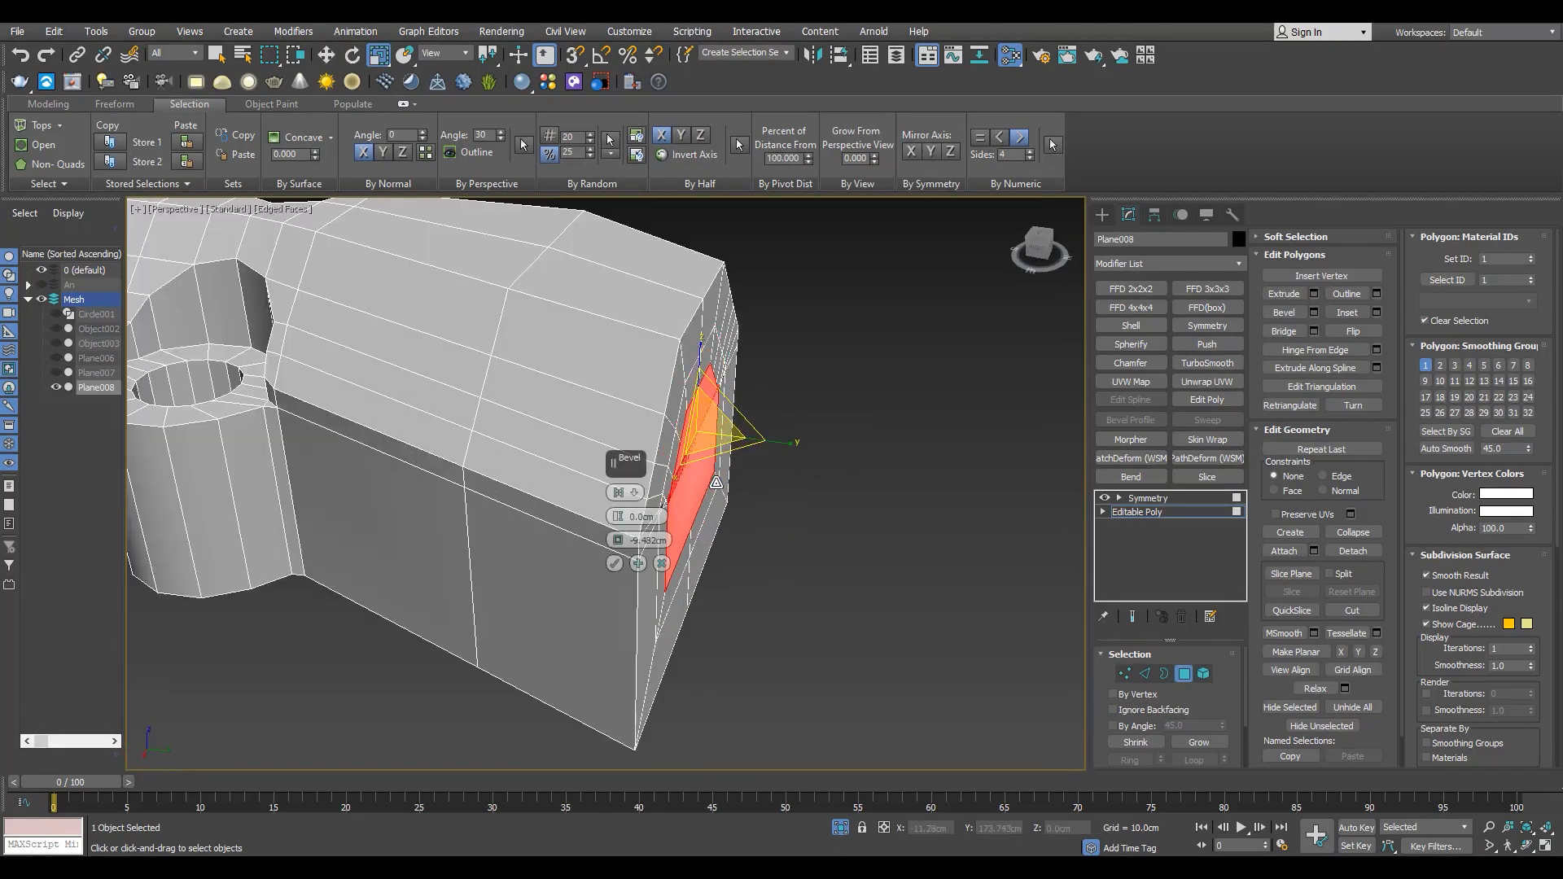
pyautogui.click(665, 525)
pyautogui.hotkey('alt', 'w')
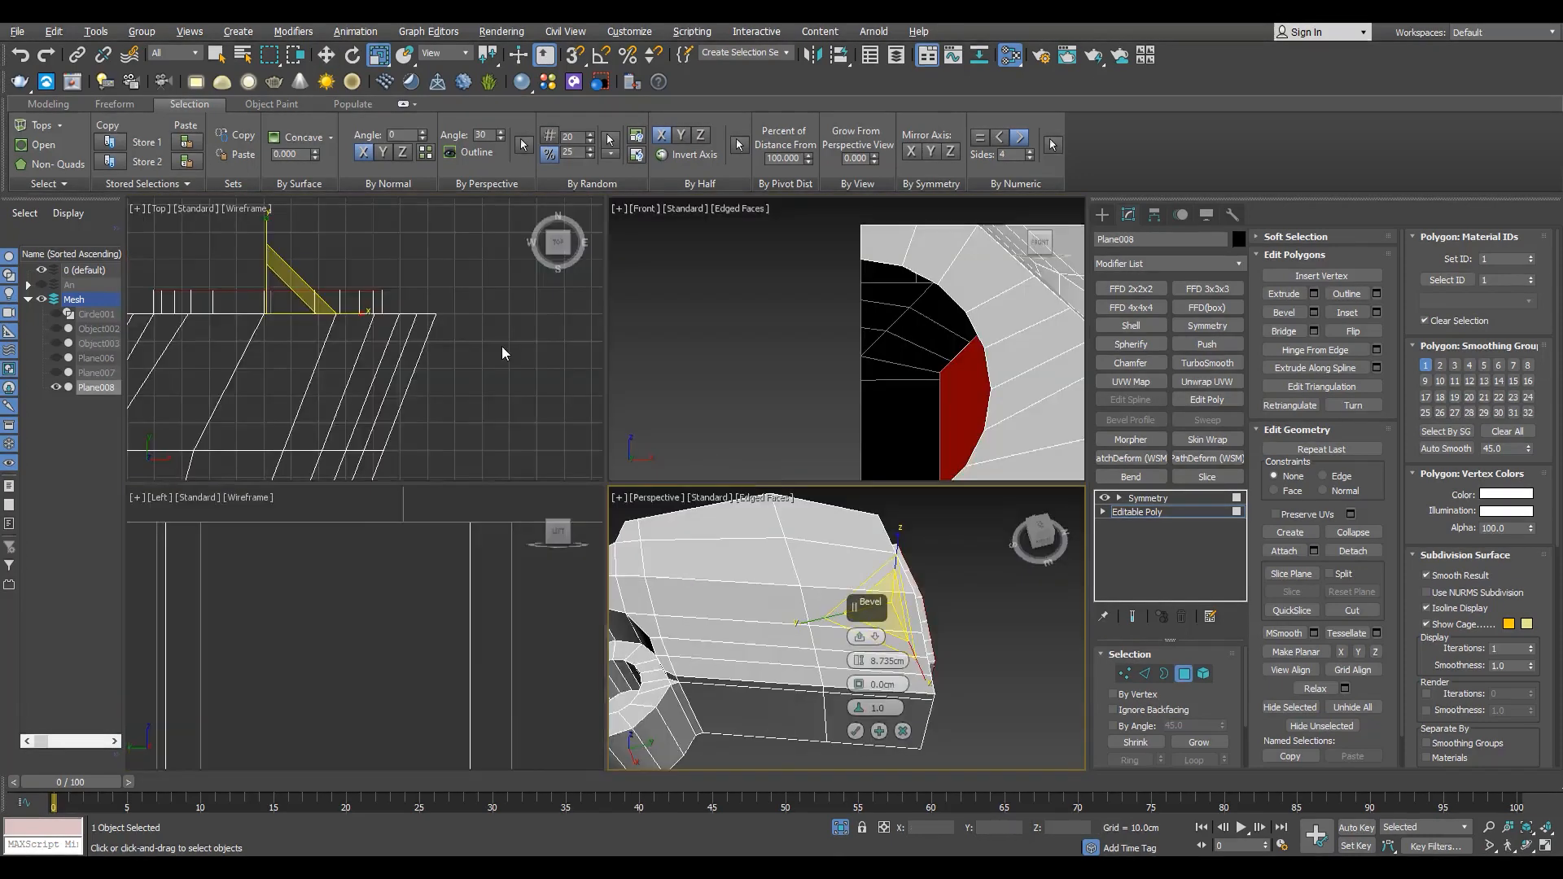
# - Extrude the inset back polygon straight outward to Y 210 cm in the Top view, using grid snapping
pyautogui.middleClick(502, 345)
pyautogui.hotkey('alt', 'w')
pyautogui.scroll(-4, 609, 512)
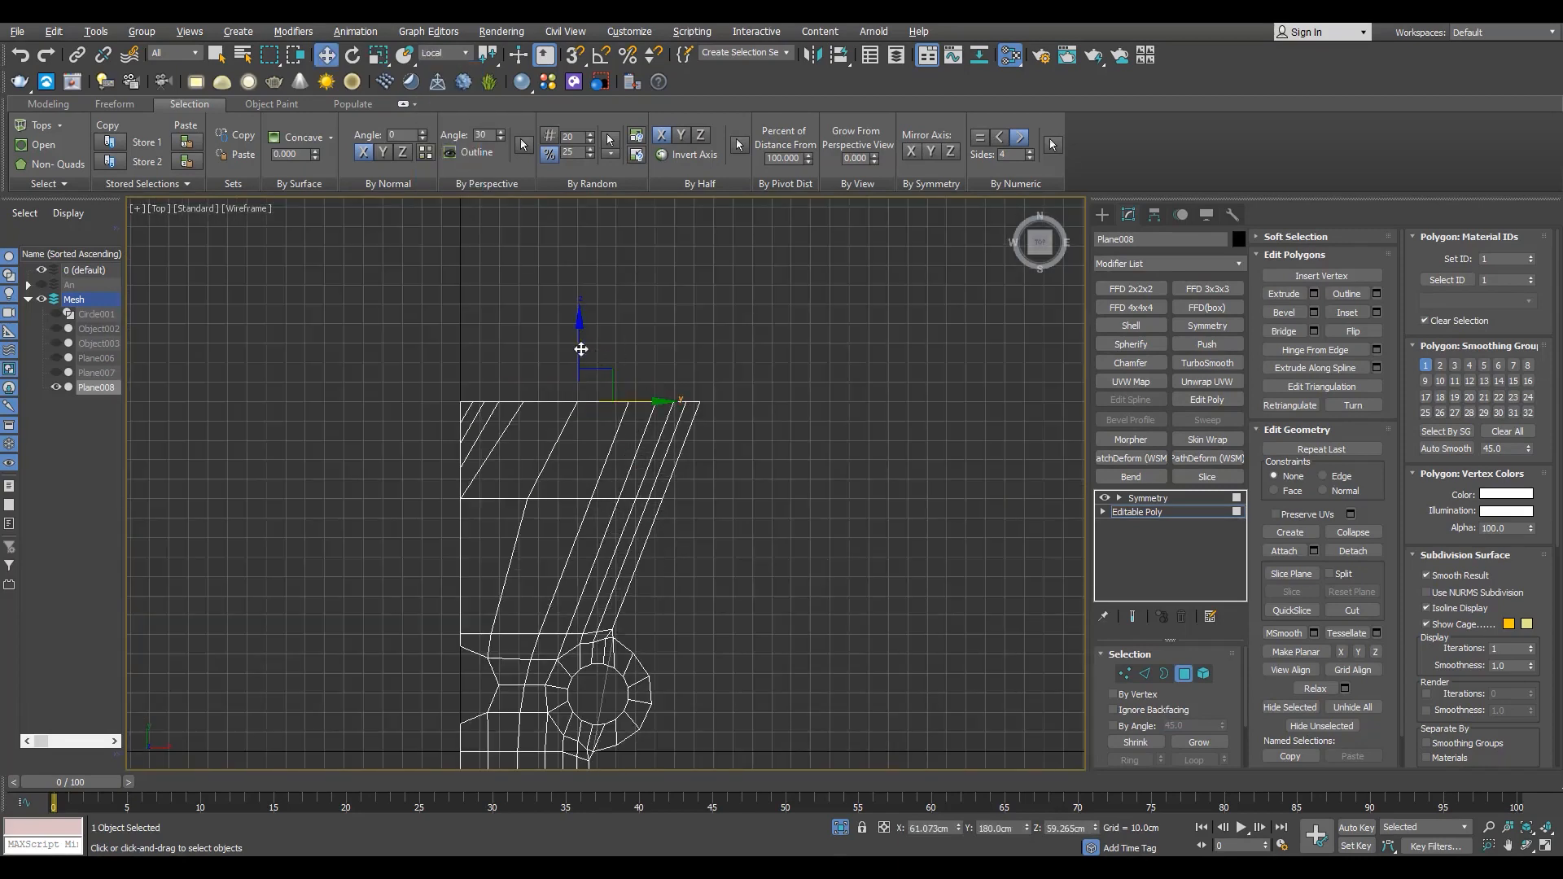
pyautogui.scroll(3, 616, 342)
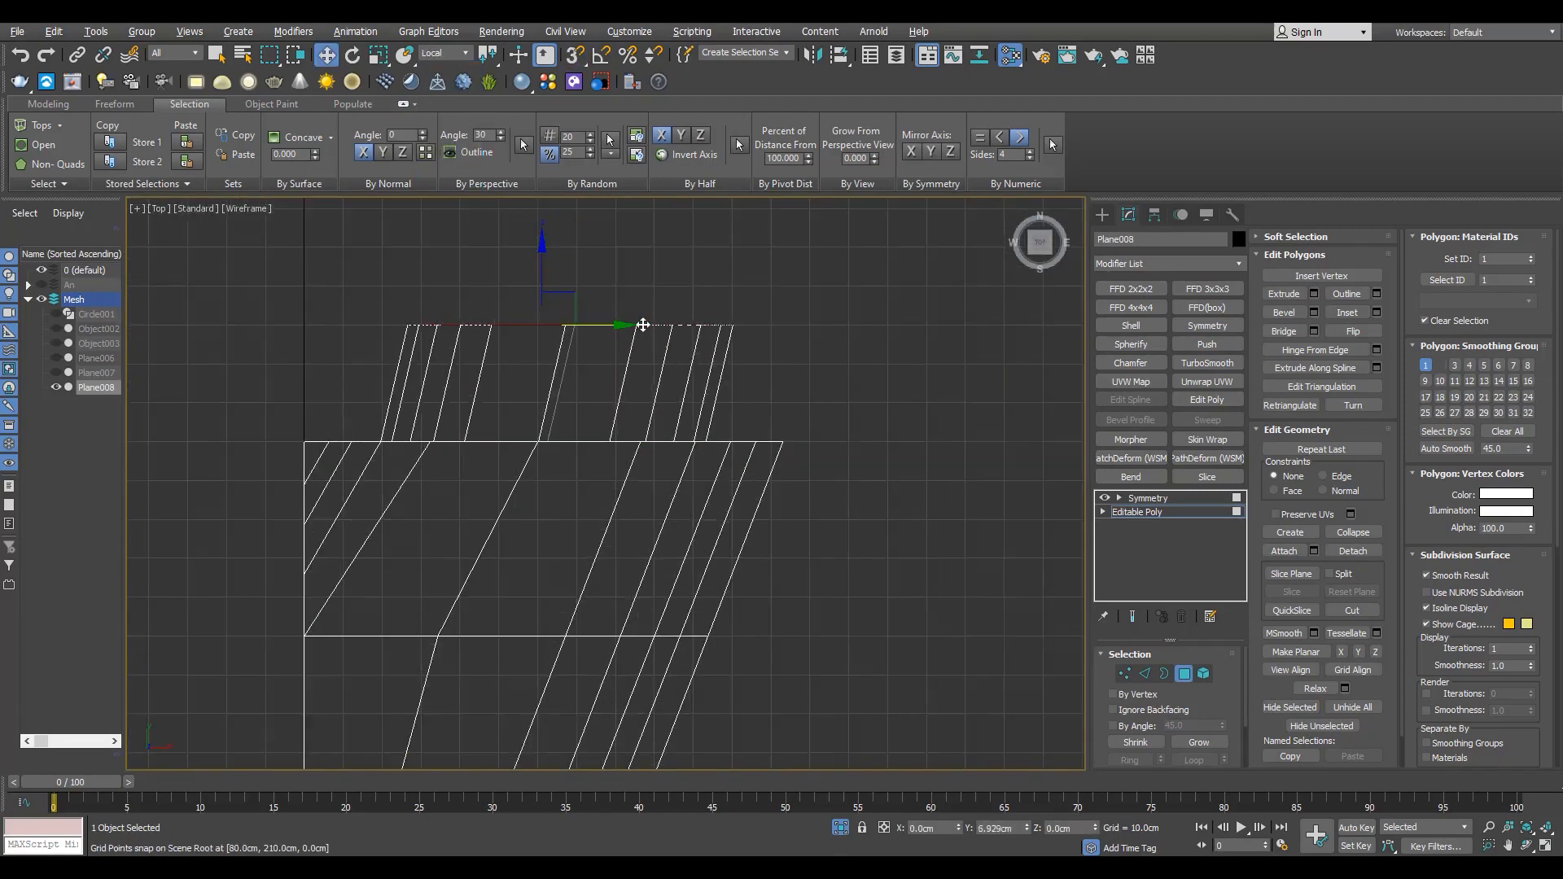
pyautogui.press('t')
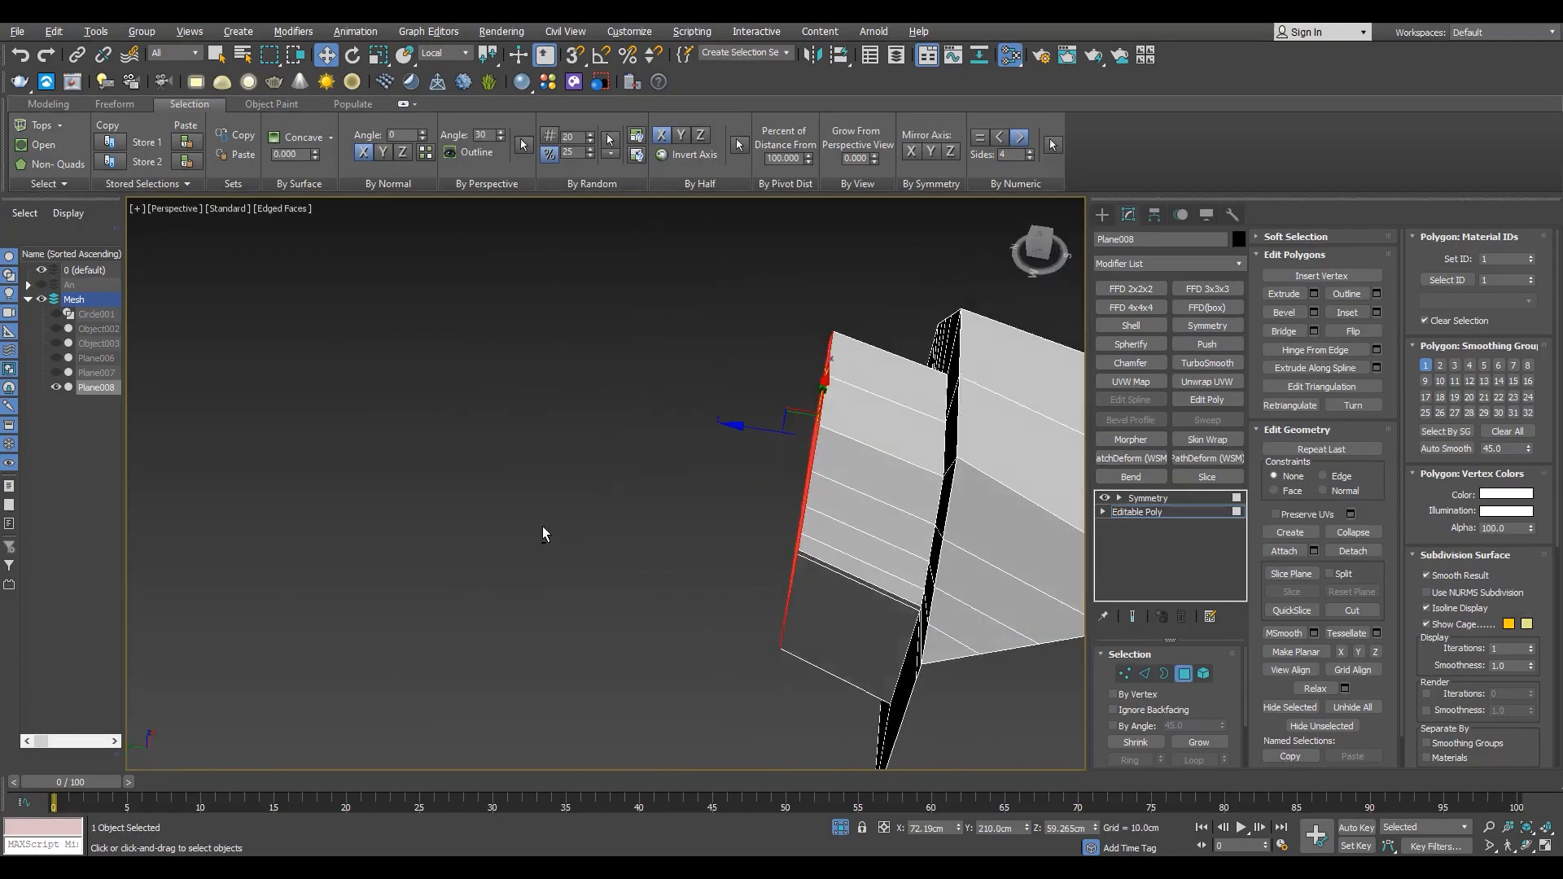
pyautogui.press('r')
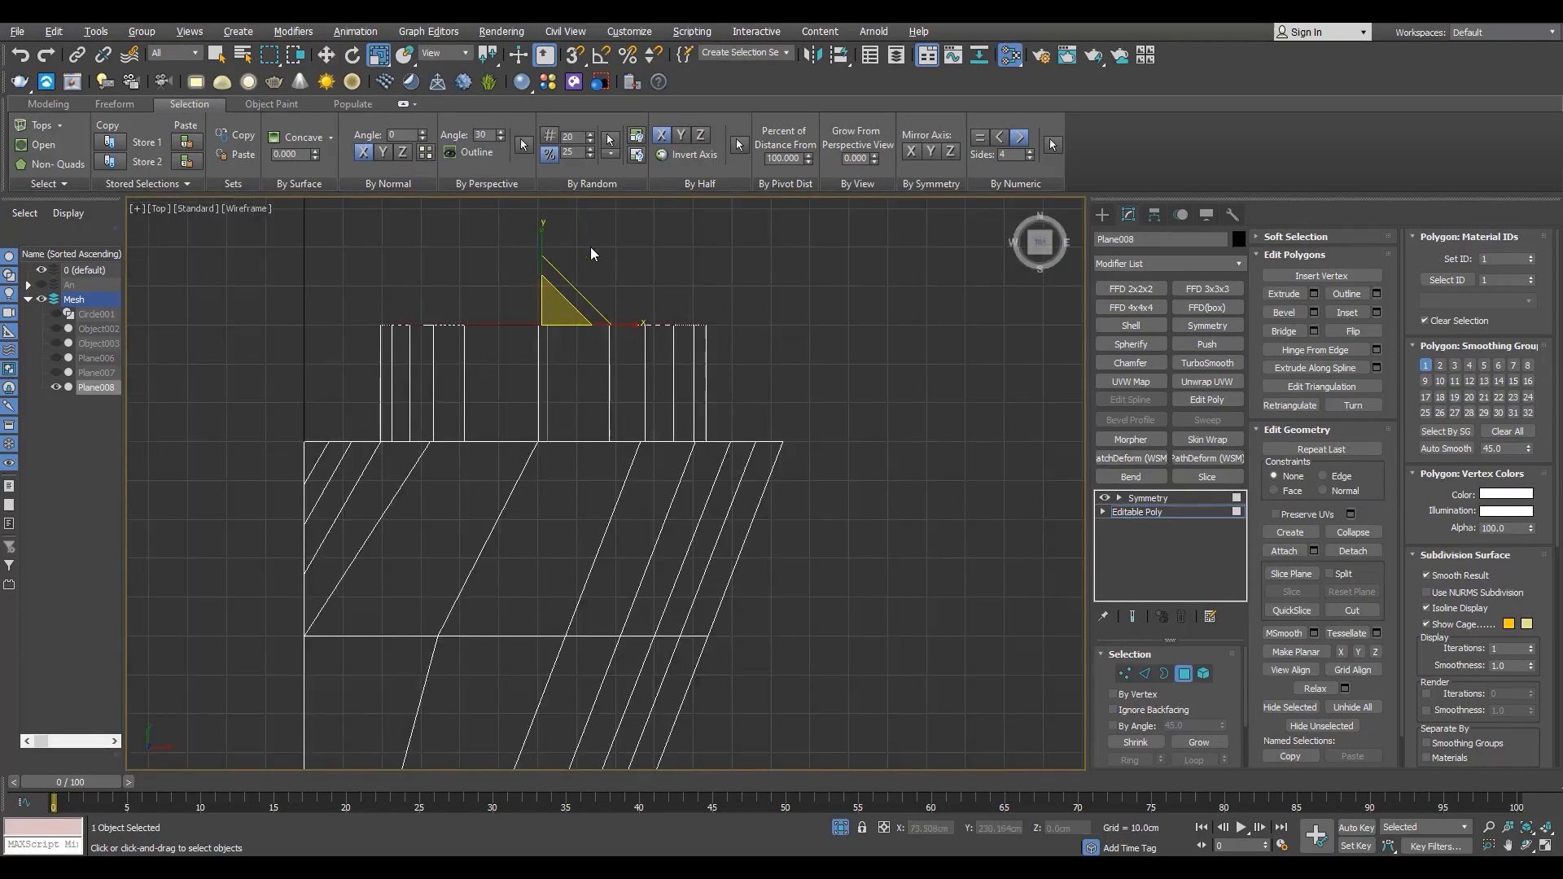
# - Try to turn the extruded back face into a regular round polygon with GeoPoly
pyautogui.hotkey('alt', 'w')
pyautogui.middleClick(899, 609)
pyautogui.hotkey('alt', 'w')
pyautogui.keyDown('alt'); pyautogui.moveTo(899, 609); pyautogui.dragTo(667, 491, button='middle'); pyautogui.keyUp('alt')
pyautogui.scroll(2, 668, 490)
pyautogui.click(615, 587)
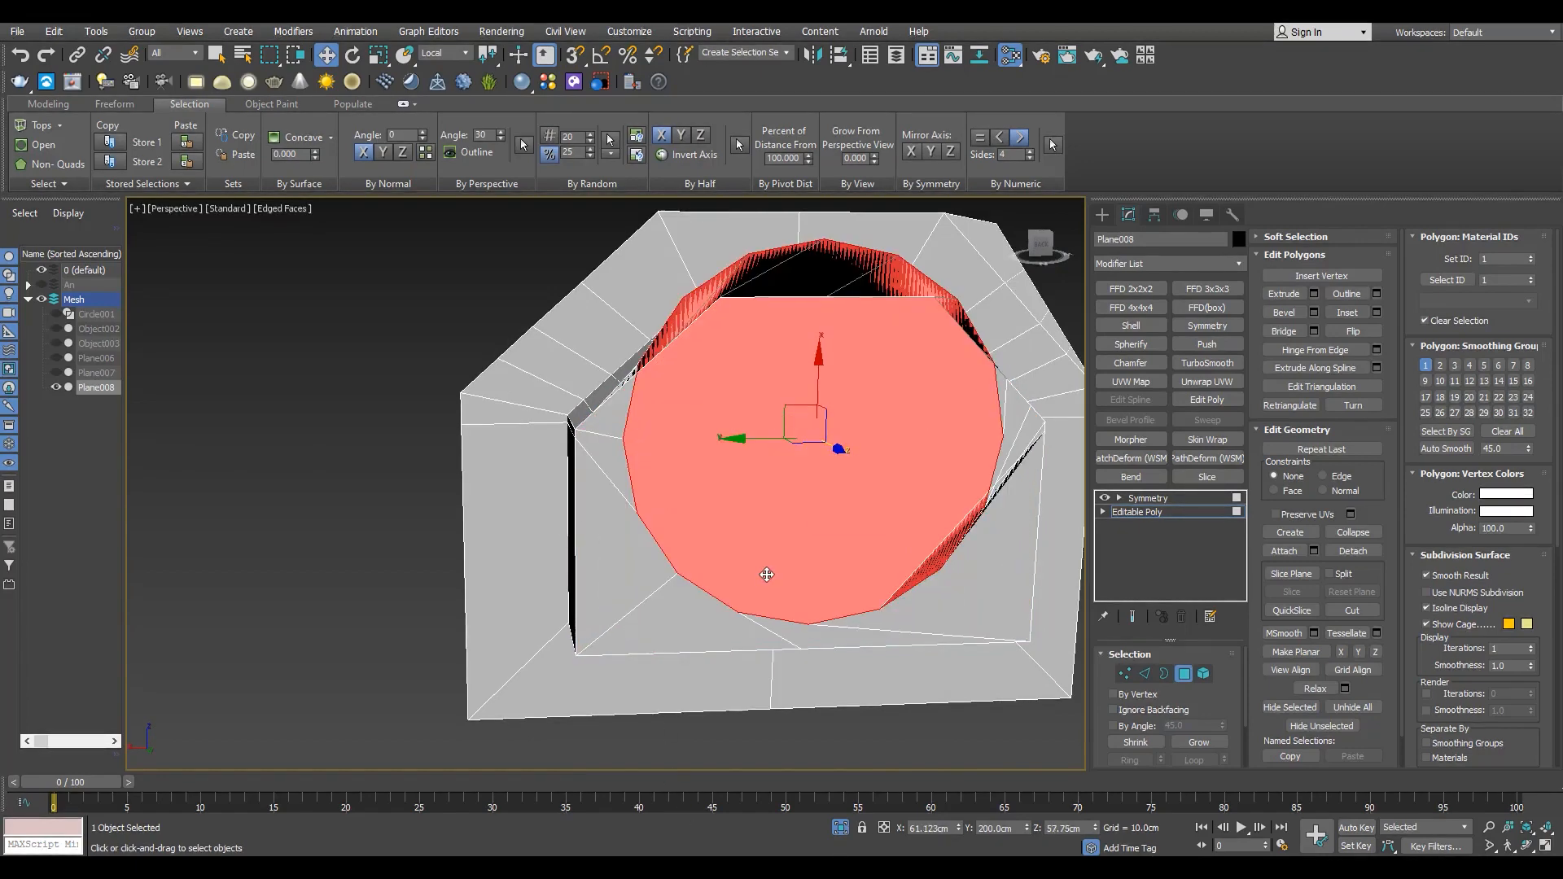
pyautogui.hotkey('ctrl', 'z')
pyautogui.scroll(-3, 788, 409)
pyautogui.scroll(4, 774, 423)
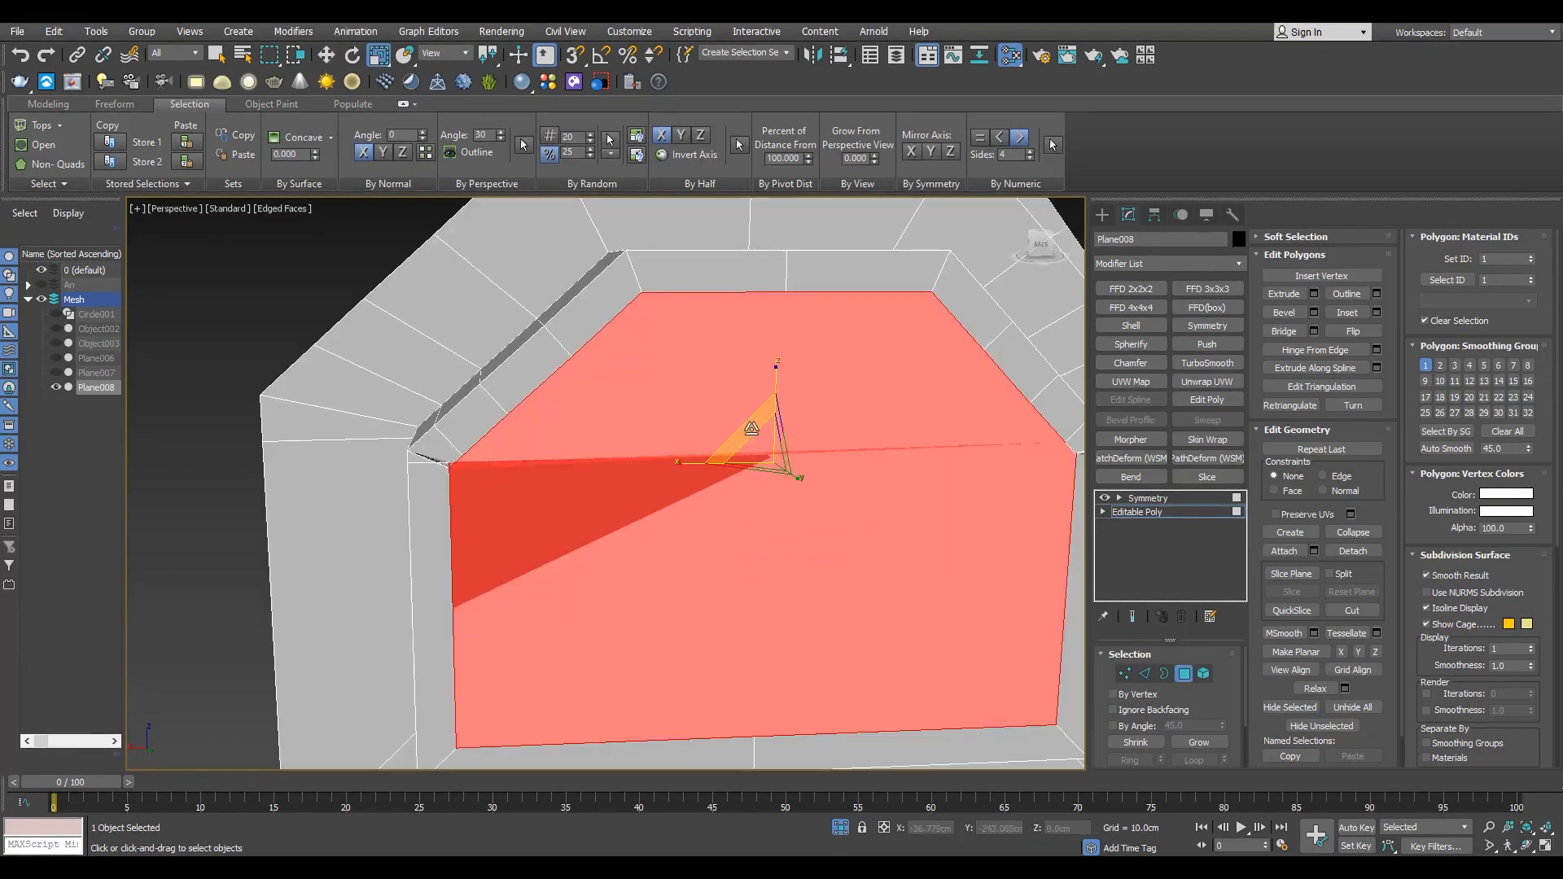
# - Try scaling down the inner back polygon and applying GeoPoly to it
pyautogui.moveTo(751, 429); pyautogui.dragTo(751, 481)
pyautogui.click(63, 103)
pyautogui.click(872, 152)
pyautogui.scroll(-3, 709, 374)
pyautogui.hotkey('ctrl', 'z')
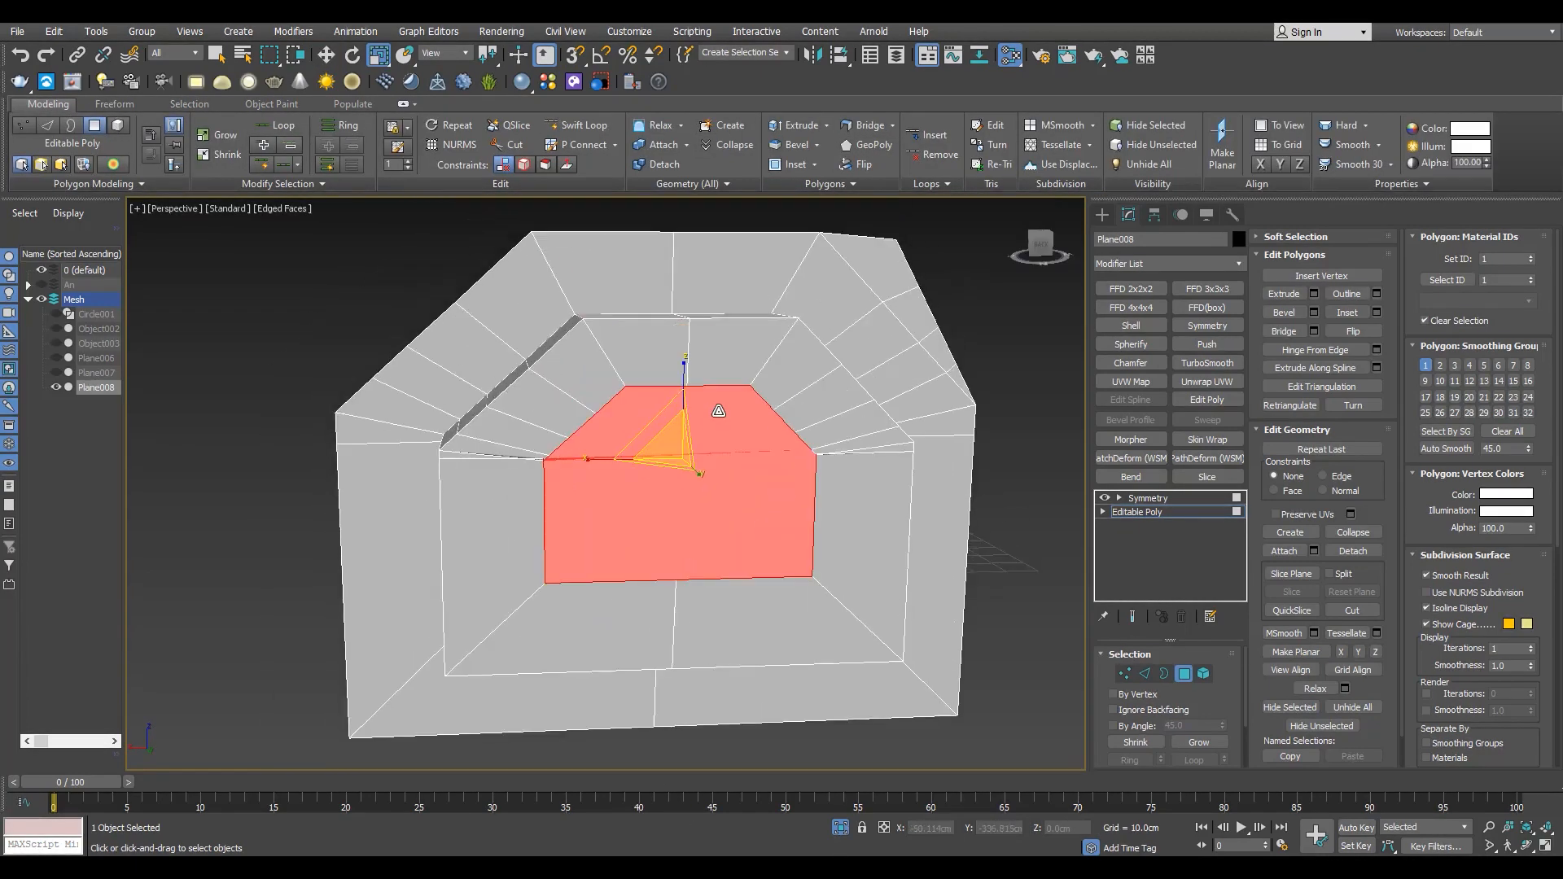
# - Delete the inner back polygon with its surrounding ring and cap the resulting open border
pyautogui.press('1')
pyautogui.moveTo(1199, 697); pyautogui.dragTo(1214, 624)
pyautogui.press('4')
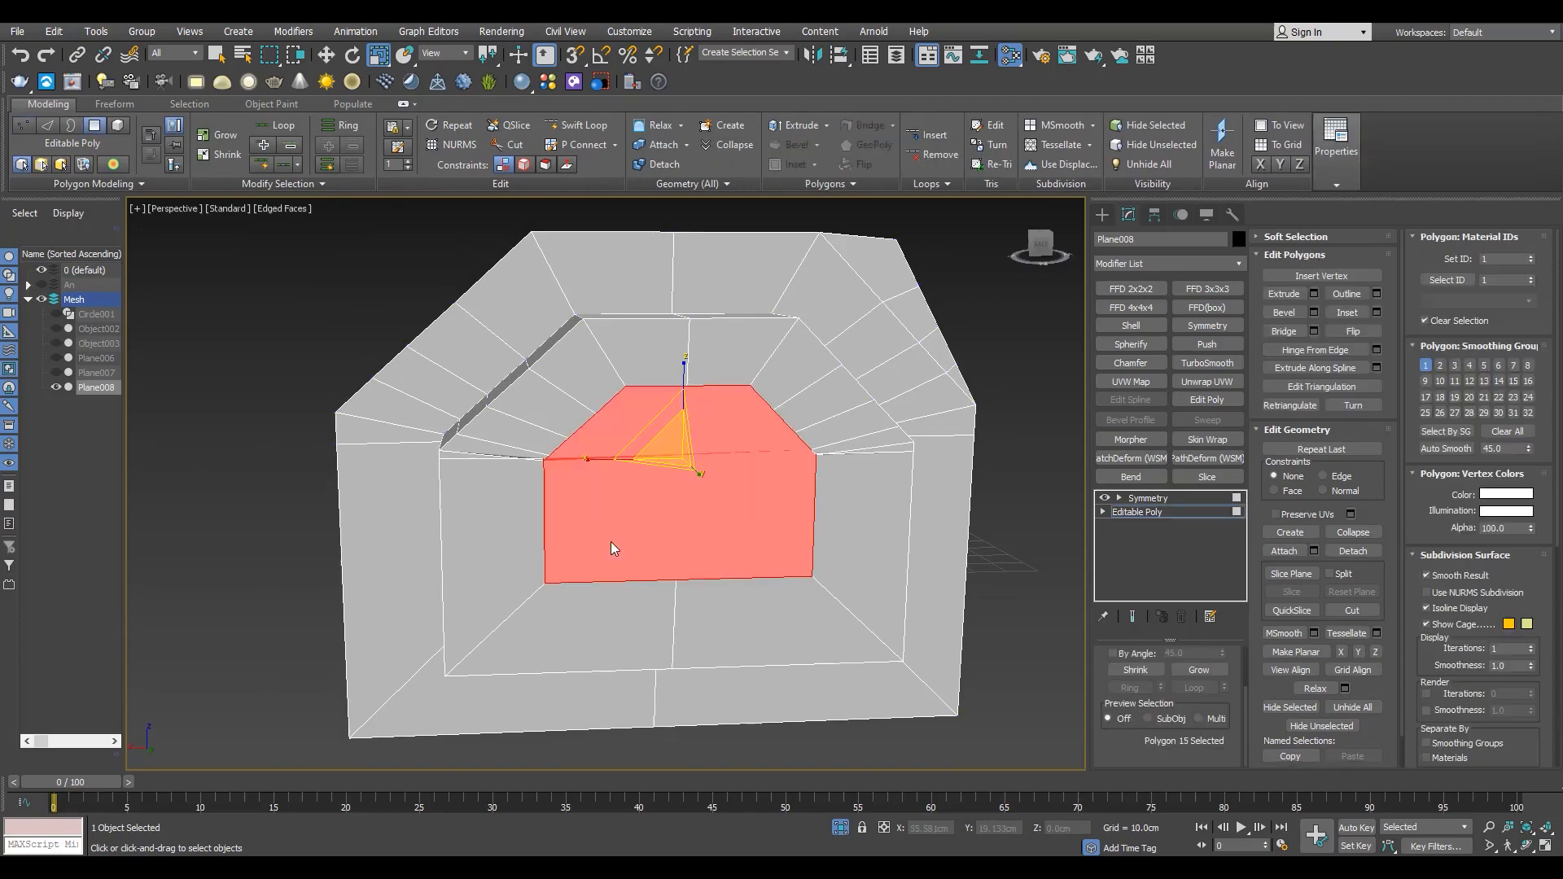
pyautogui.click(1179, 669)
pyautogui.press('Delete')
pyautogui.press('3')
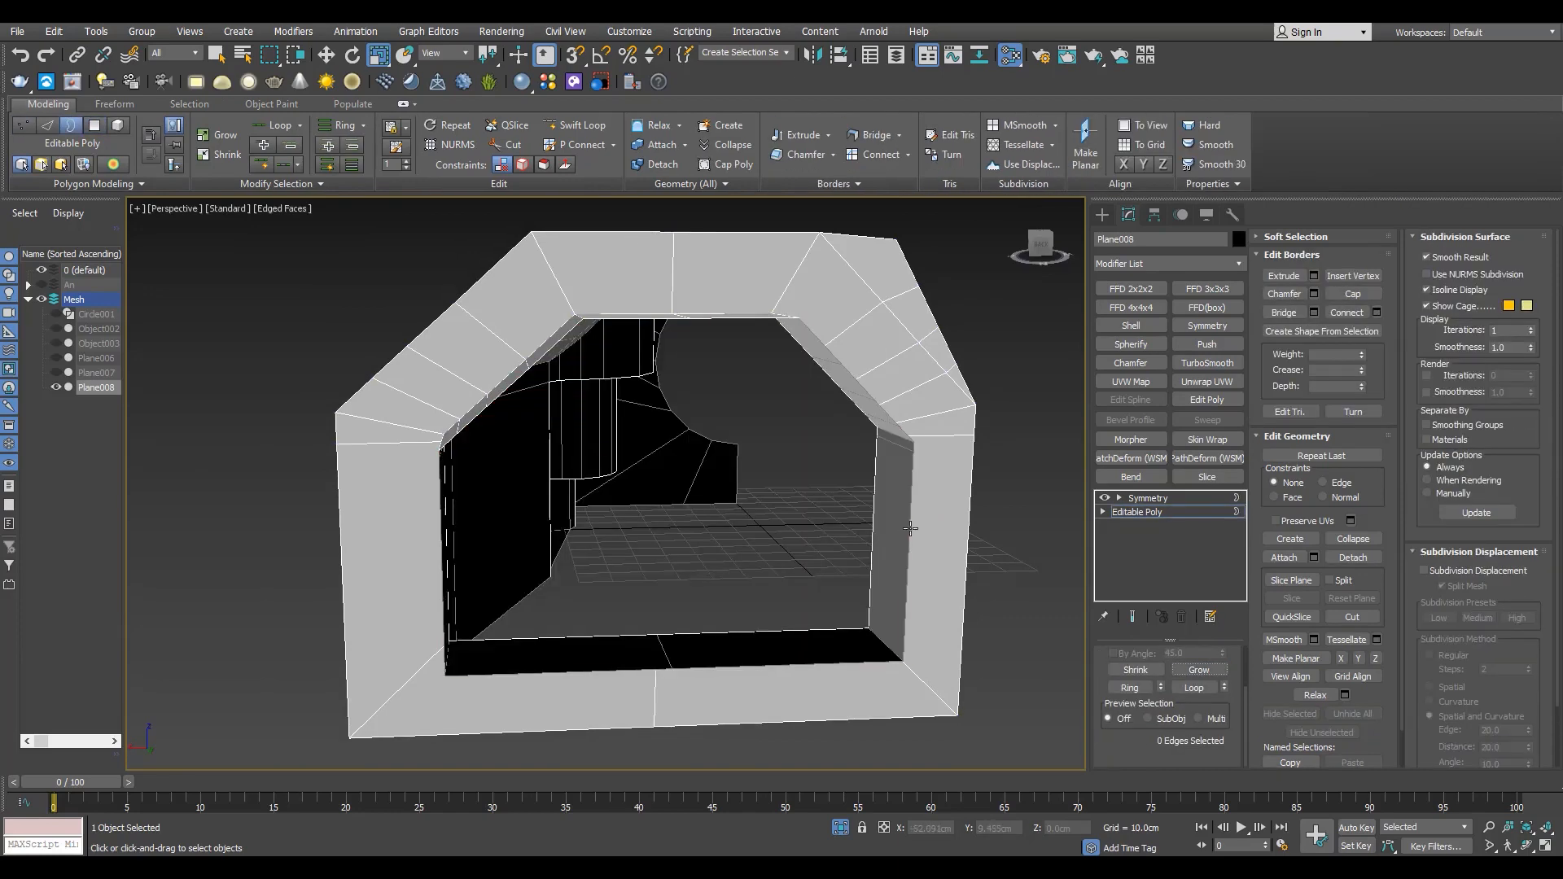
pyautogui.click(912, 529)
pyautogui.hotkey('alt', 'p')
# - Show the body in the Back view, framed to its extents, with polygon editing turned off
pyautogui.press('4')
pyautogui.hotkey('alt', 'w')
pyautogui.click(705, 338)
pyautogui.hotkey('alt', 'w')
pyautogui.click(162, 213)
pyautogui.click(227, 362)
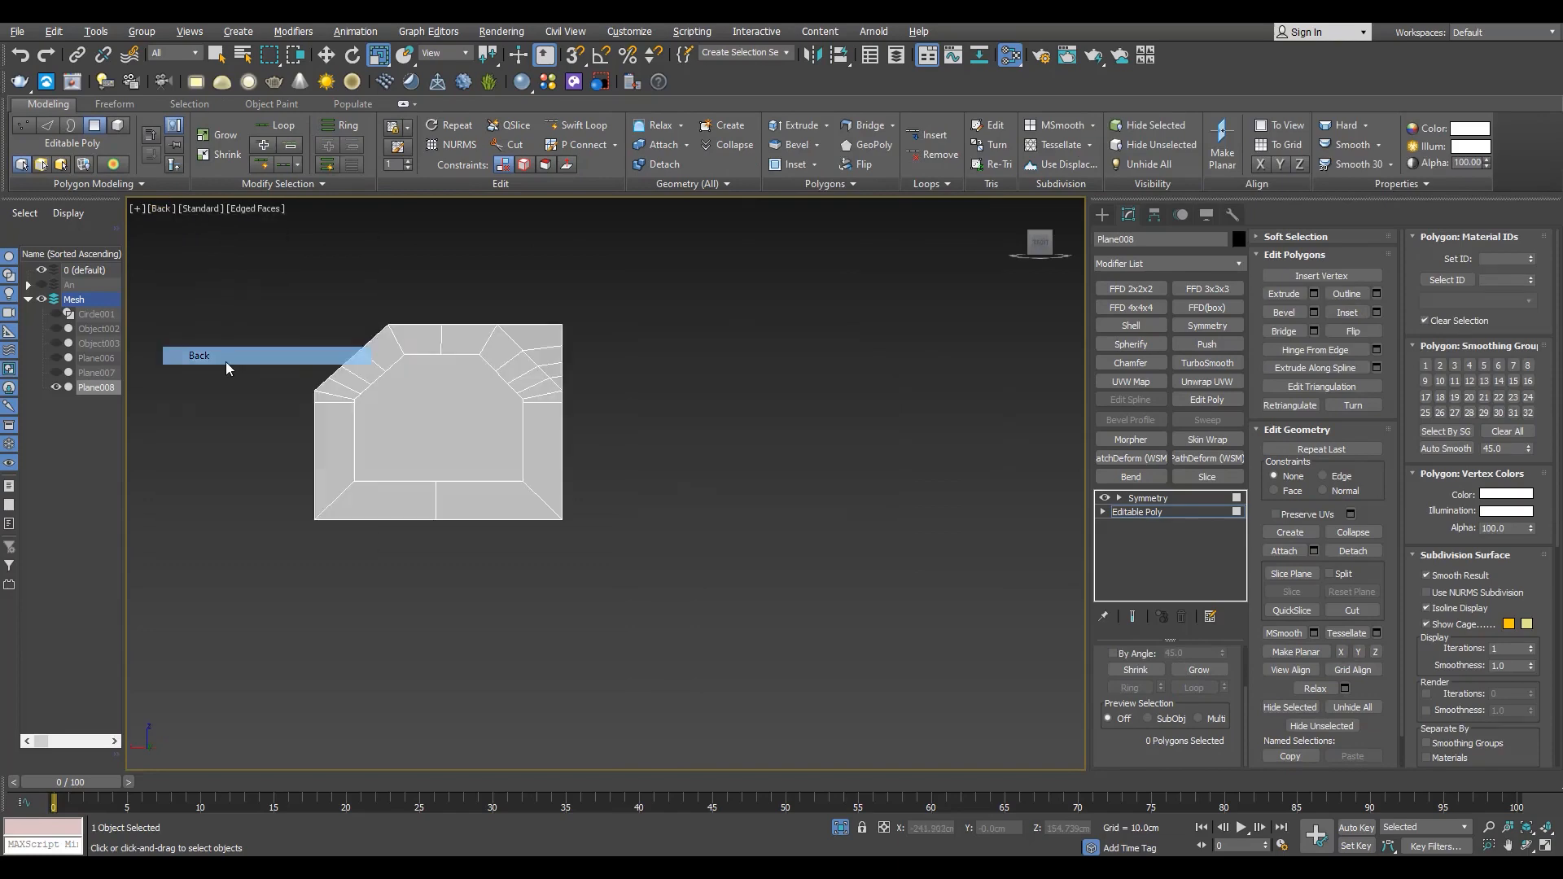
pyautogui.press('4')
pyautogui.click(1103, 217)
pyautogui.press('z')
# - Draw a circle spline over the extruded back face of the original half in the Back view
pyautogui.click(1127, 259)
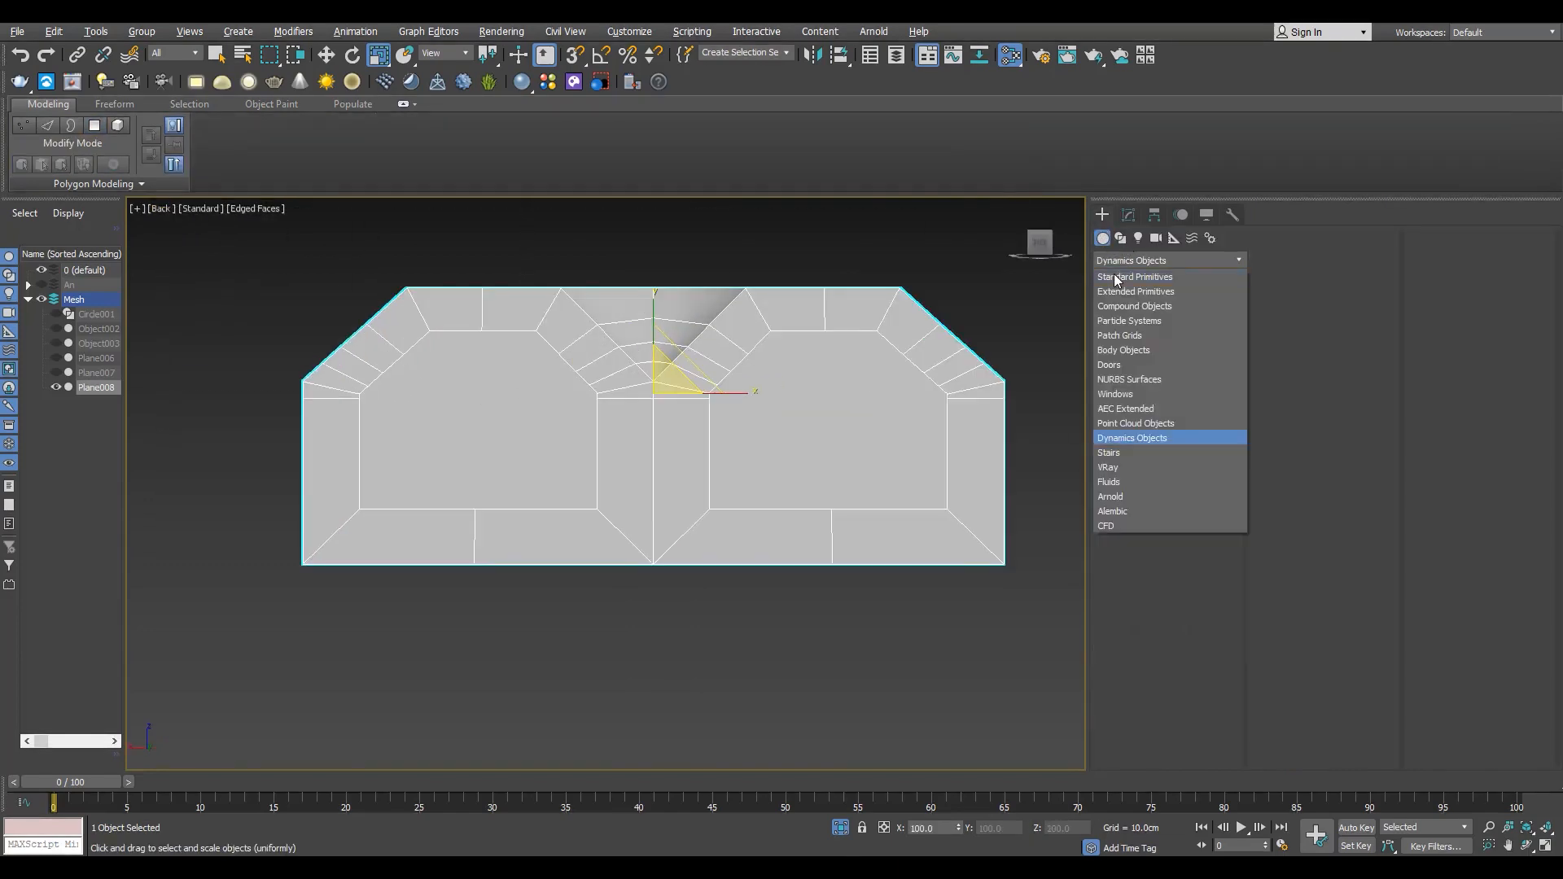
pyautogui.click(1112, 275)
pyautogui.click(1121, 238)
pyautogui.click(1141, 350)
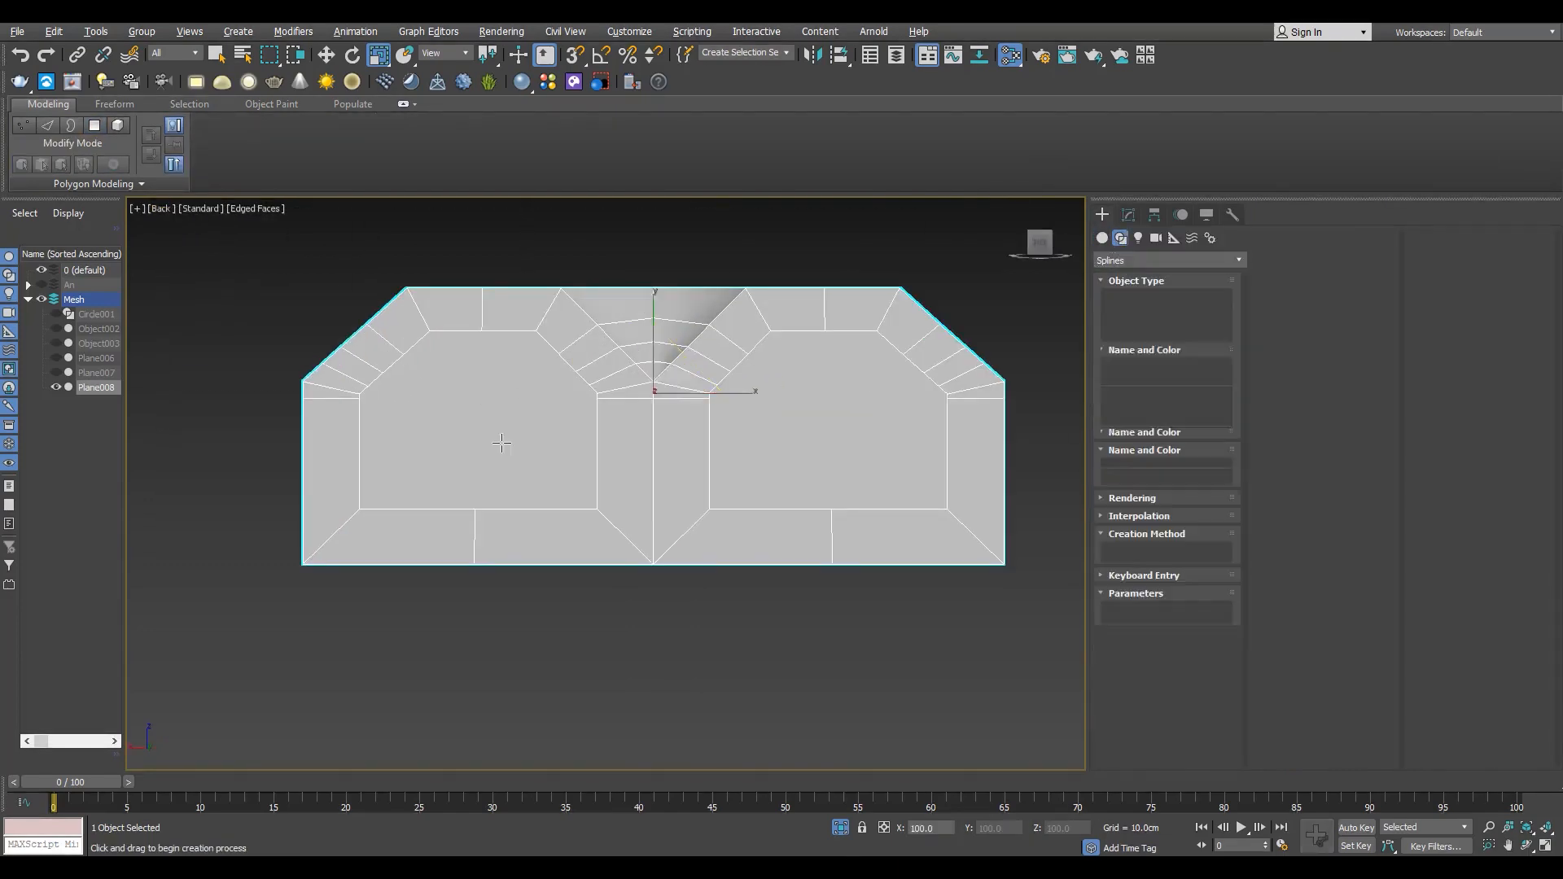
pyautogui.scroll(3, 498, 440)
pyautogui.moveTo(454, 409); pyautogui.dragTo(495, 318)
pyautogui.press('F3')
pyautogui.press('F3')
pyautogui.press('F3')
pyautogui.rightClick(456, 379)
pyautogui.press('F3')
pyautogui.scroll(2, 434, 367)
# - Center the circle horizontally on the back face by snapping it to the upper middle vertex at X 60.229 cm
pyautogui.press('w')
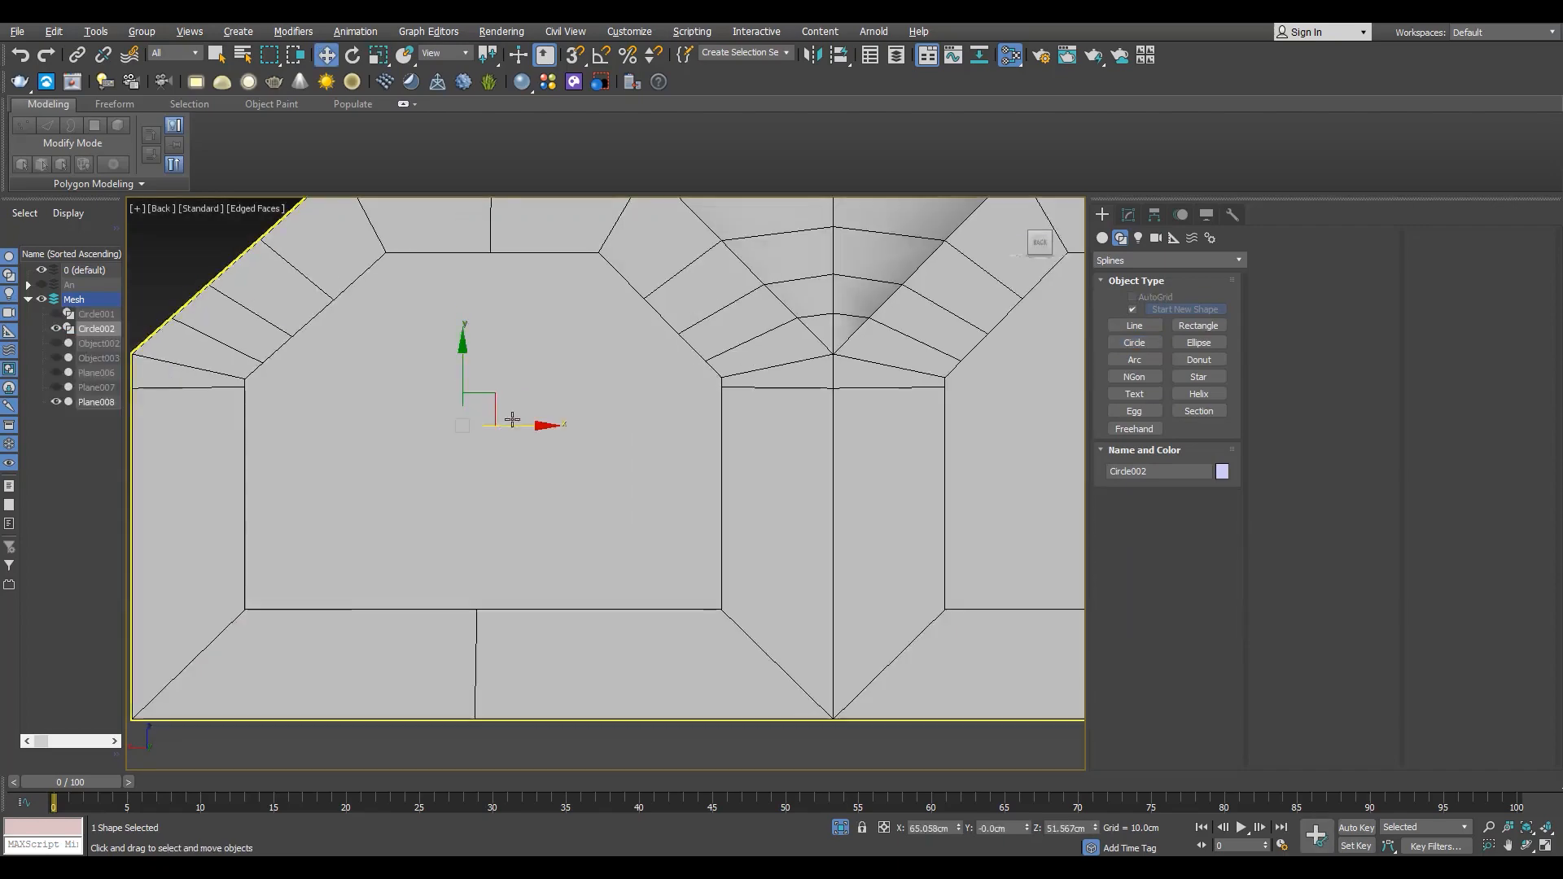
pyautogui.press('s')
pyautogui.moveTo(486, 256); pyautogui.dragTo(487, 256)
pyautogui.press('s')
pyautogui.hotkey('alt', 'w')
pyautogui.middleClick(664, 529)
pyautogui.hotkey('alt', 'w')
pyautogui.scroll(-3, 651, 513)
pyautogui.keyDown('alt'); pyautogui.moveTo(635, 496); pyautogui.dragTo(672, 465, button='middle'); pyautogui.keyUp('alt')
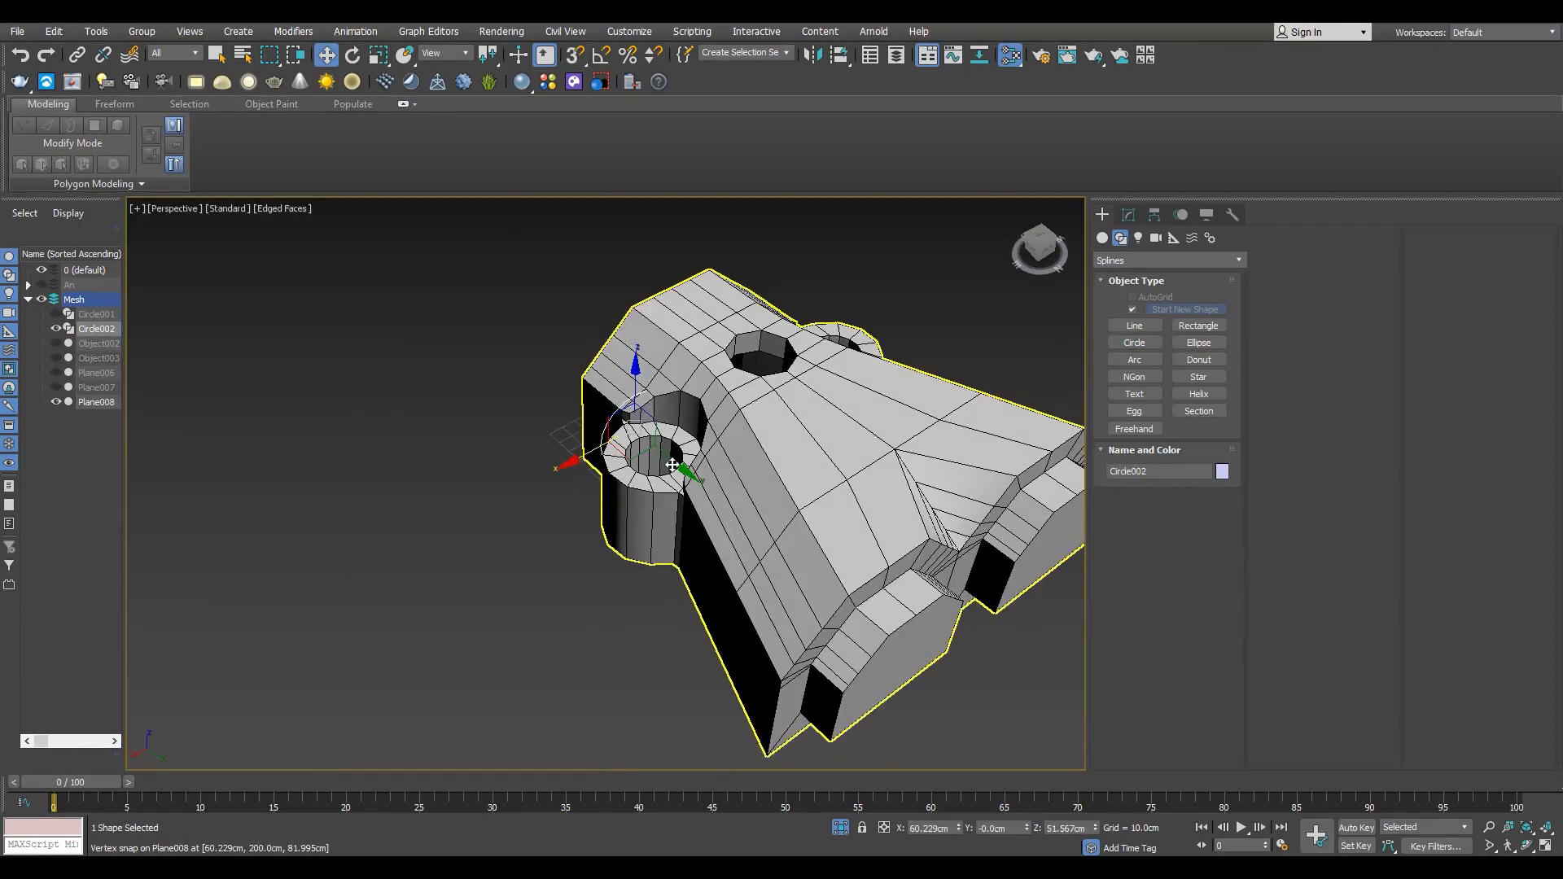
pyautogui.press('s')
pyautogui.hotkey('alt', 'w')
pyautogui.middleClick(781, 423)
pyautogui.hotkey('alt', 'w')
pyautogui.scroll(2, 430, 267)
pyautogui.click(430, 271)
pyautogui.scroll(3, 798, 444)
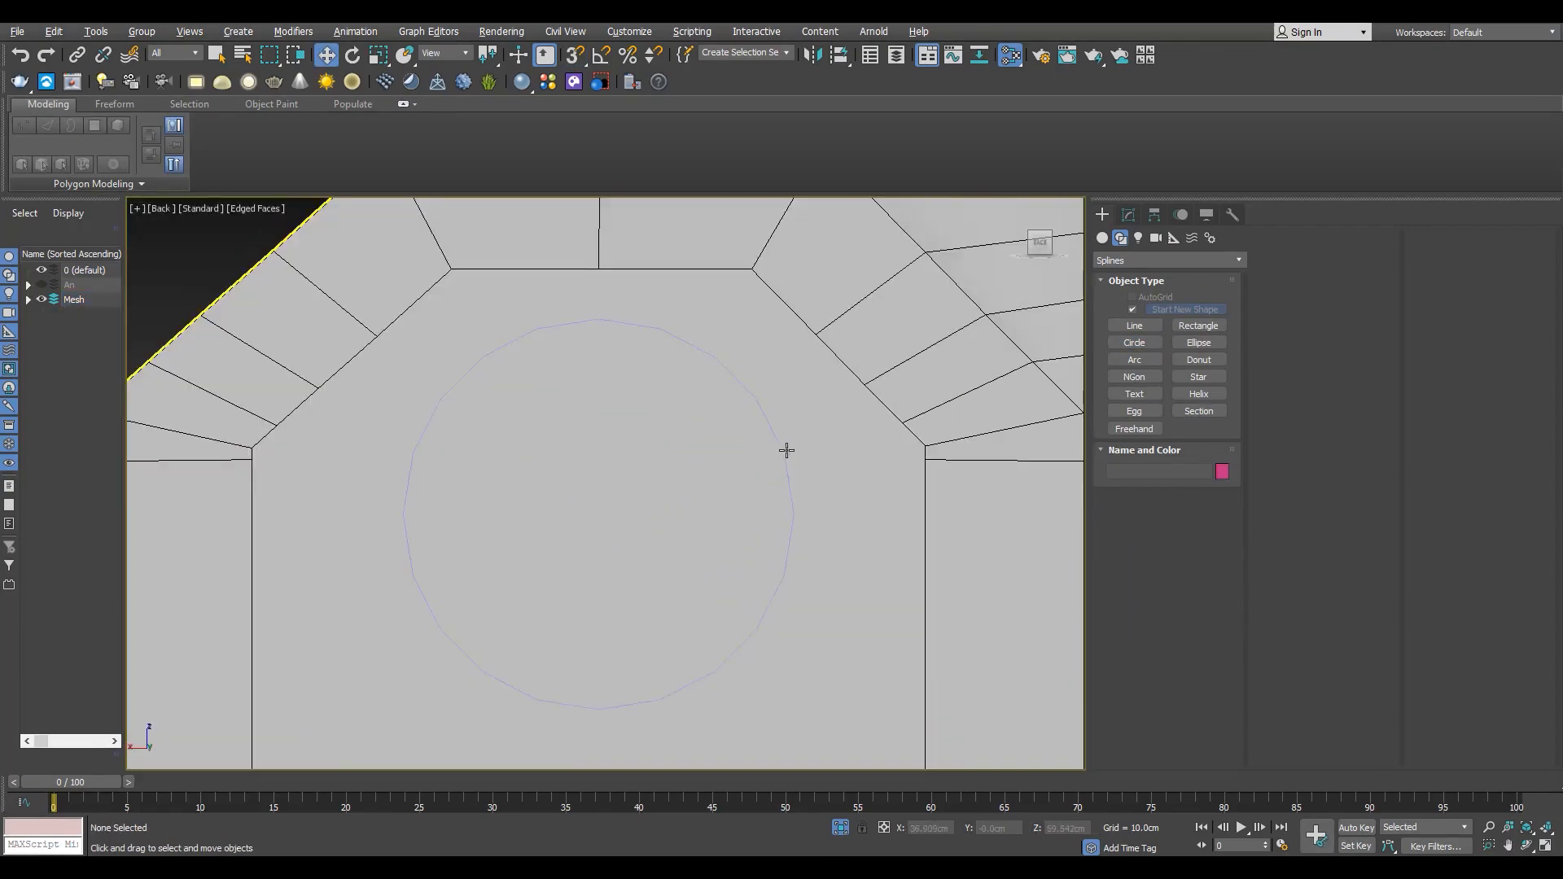
# - Cut the circle's outline into the body's back face at vertex level, snapping to the circle's vertices
pyautogui.click(1130, 217)
pyautogui.scroll(-3, 600, 407)
pyautogui.click(814, 482)
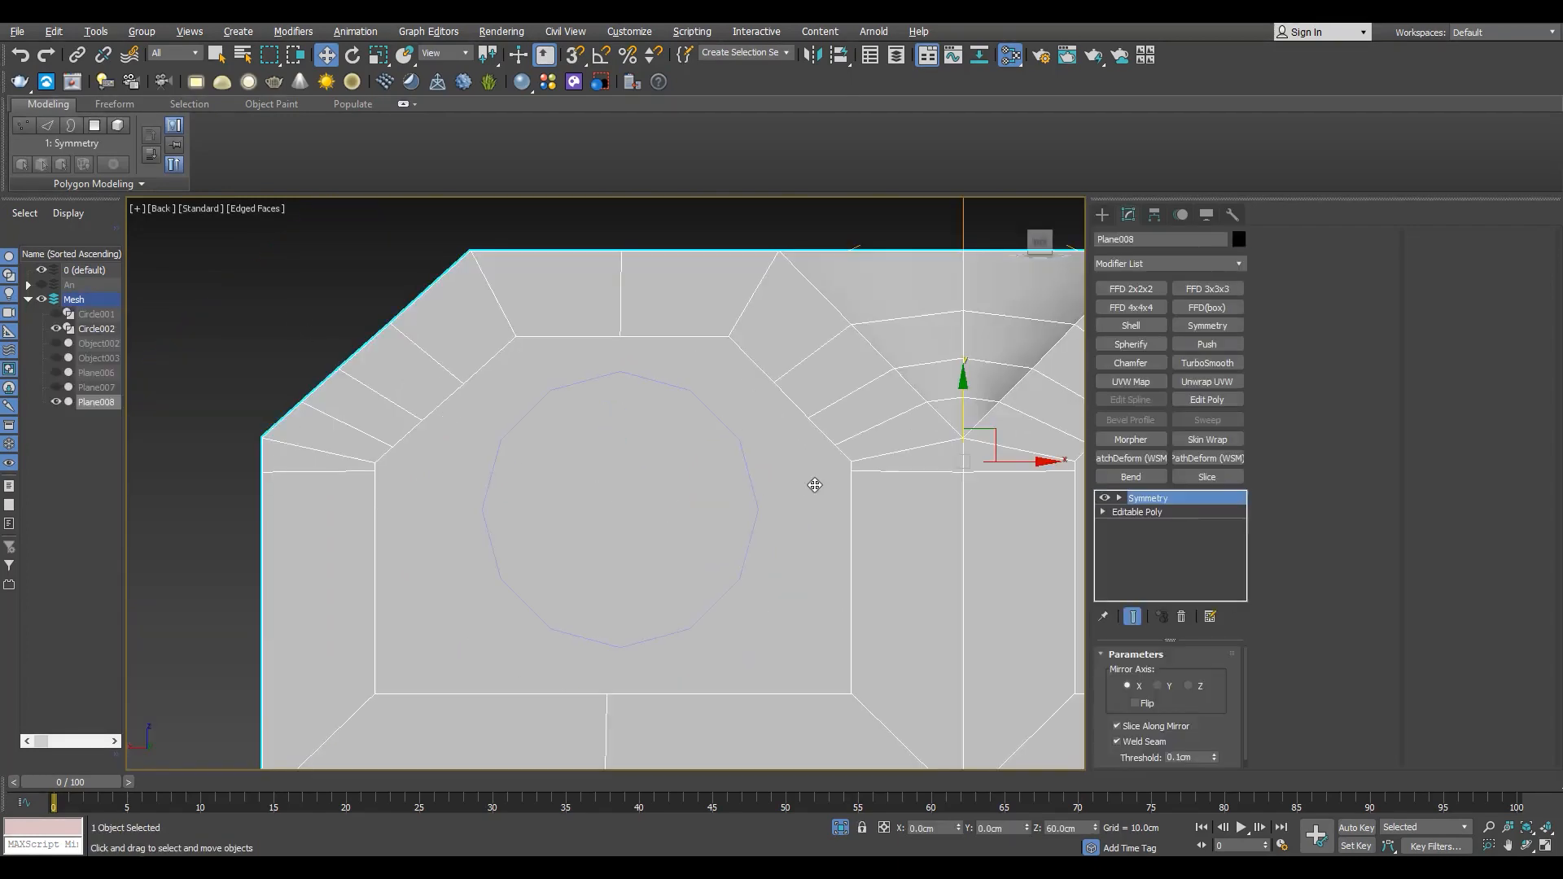
pyautogui.click(1138, 512)
pyautogui.press('1')
pyautogui.hotkey('alt', 'c')
pyautogui.press('s')
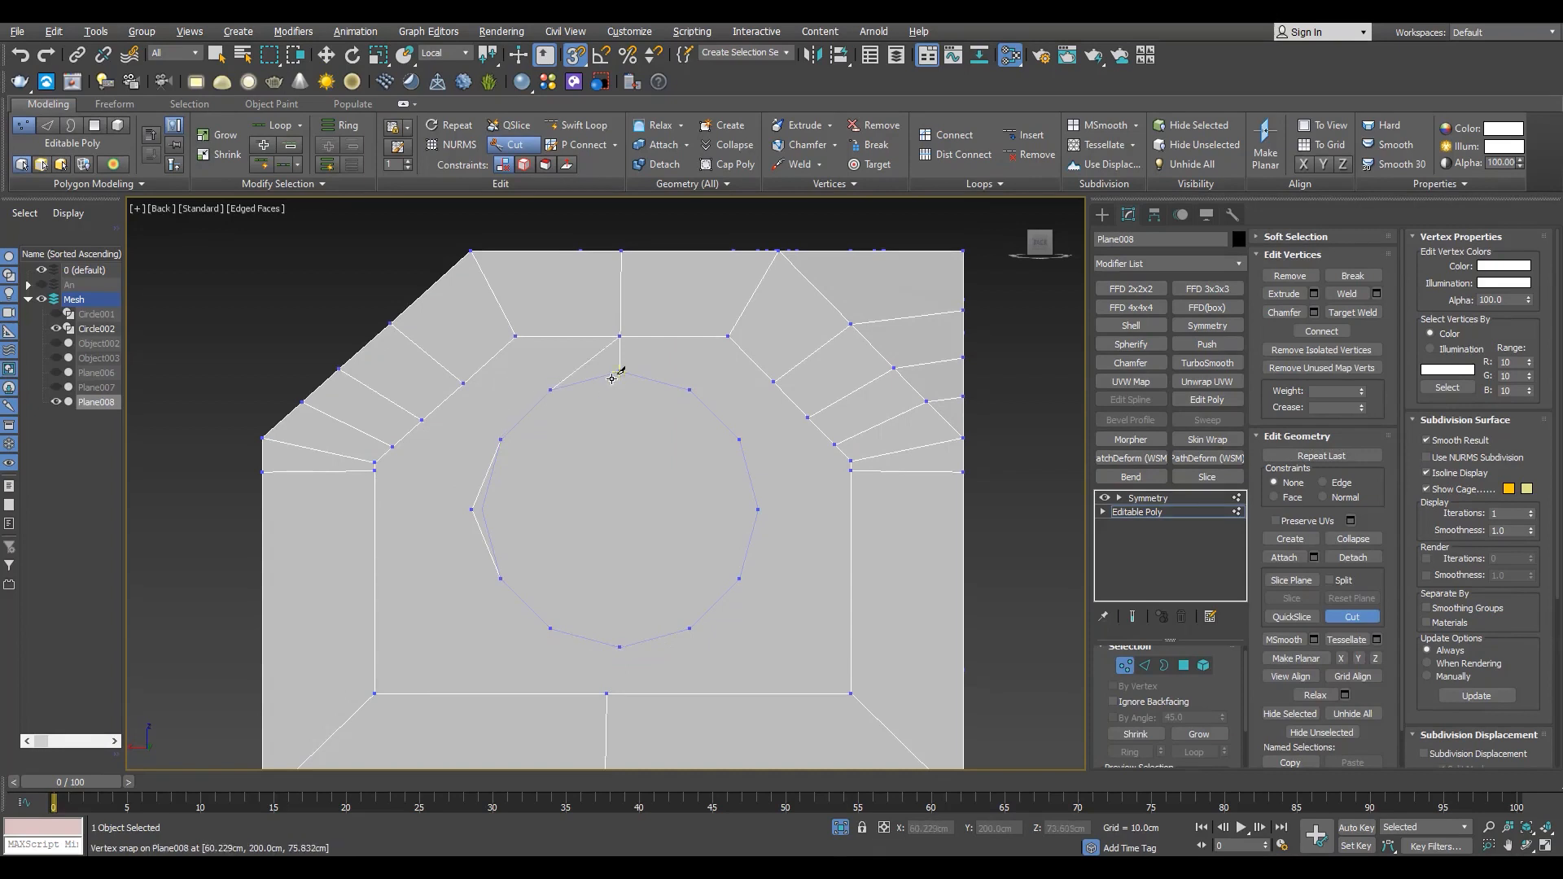
pyautogui.press('s')
pyautogui.scroll(3, 499, 580)
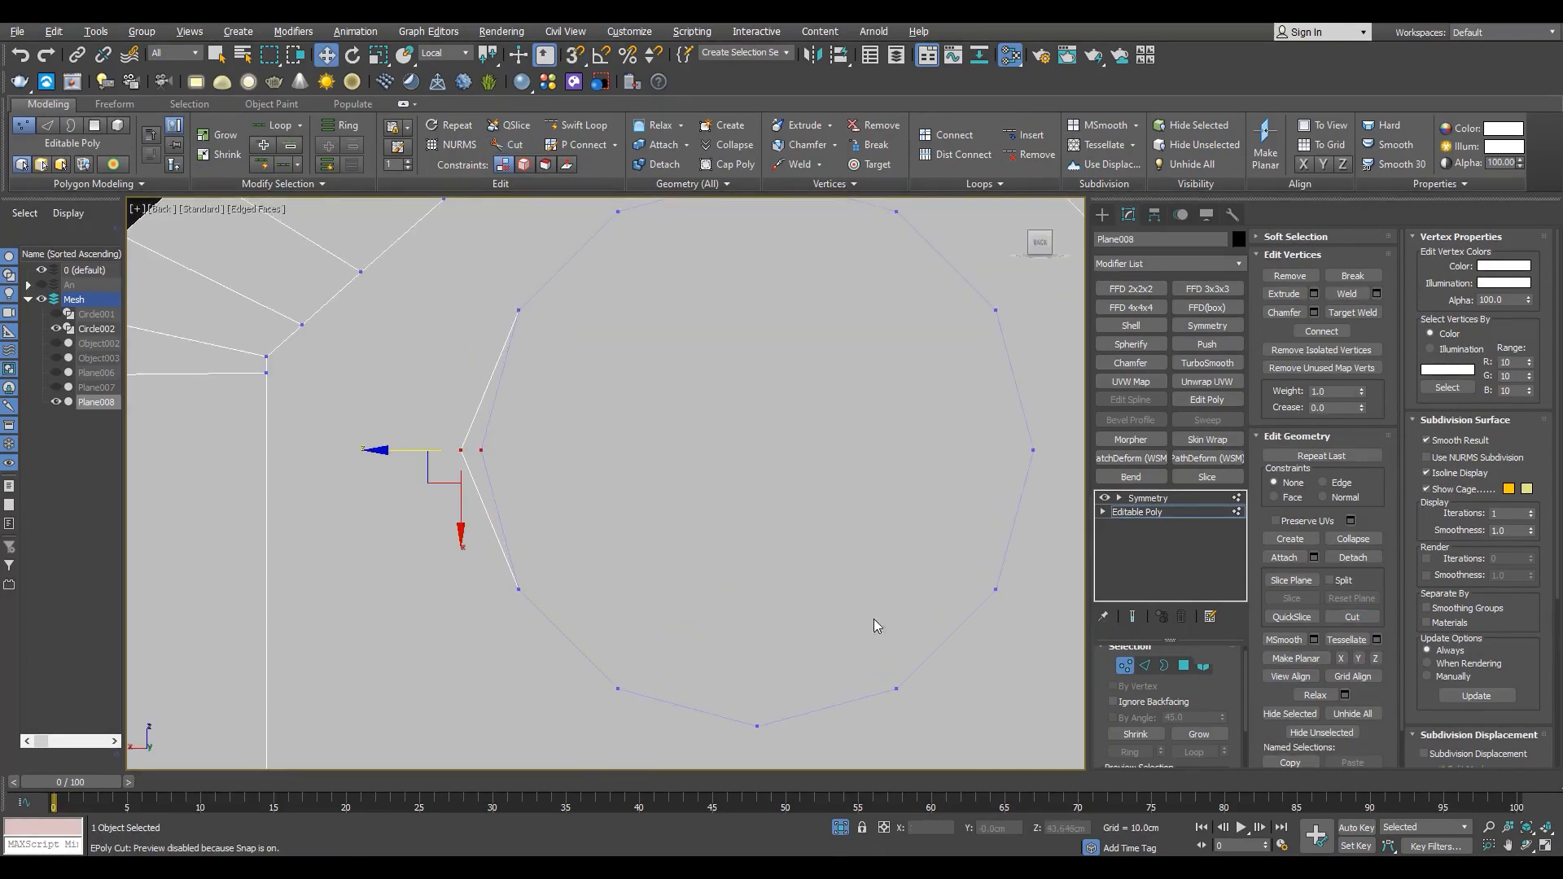
# - Target weld the stray vertex on the cut outline to its neighbor and hide the Circle002 guide
pyautogui.hotkey('ctrl', 'shift', 'w')
pyautogui.click(461, 451)
pyautogui.click(481, 450)
pyautogui.scroll(-3, 443, 486)
pyautogui.rightClick(443, 487)
pyautogui.press('p')
pyautogui.keyDown('alt'); pyautogui.moveTo(880, 624); pyautogui.dragTo(661, 461, button='middle'); pyautogui.keyUp('alt')
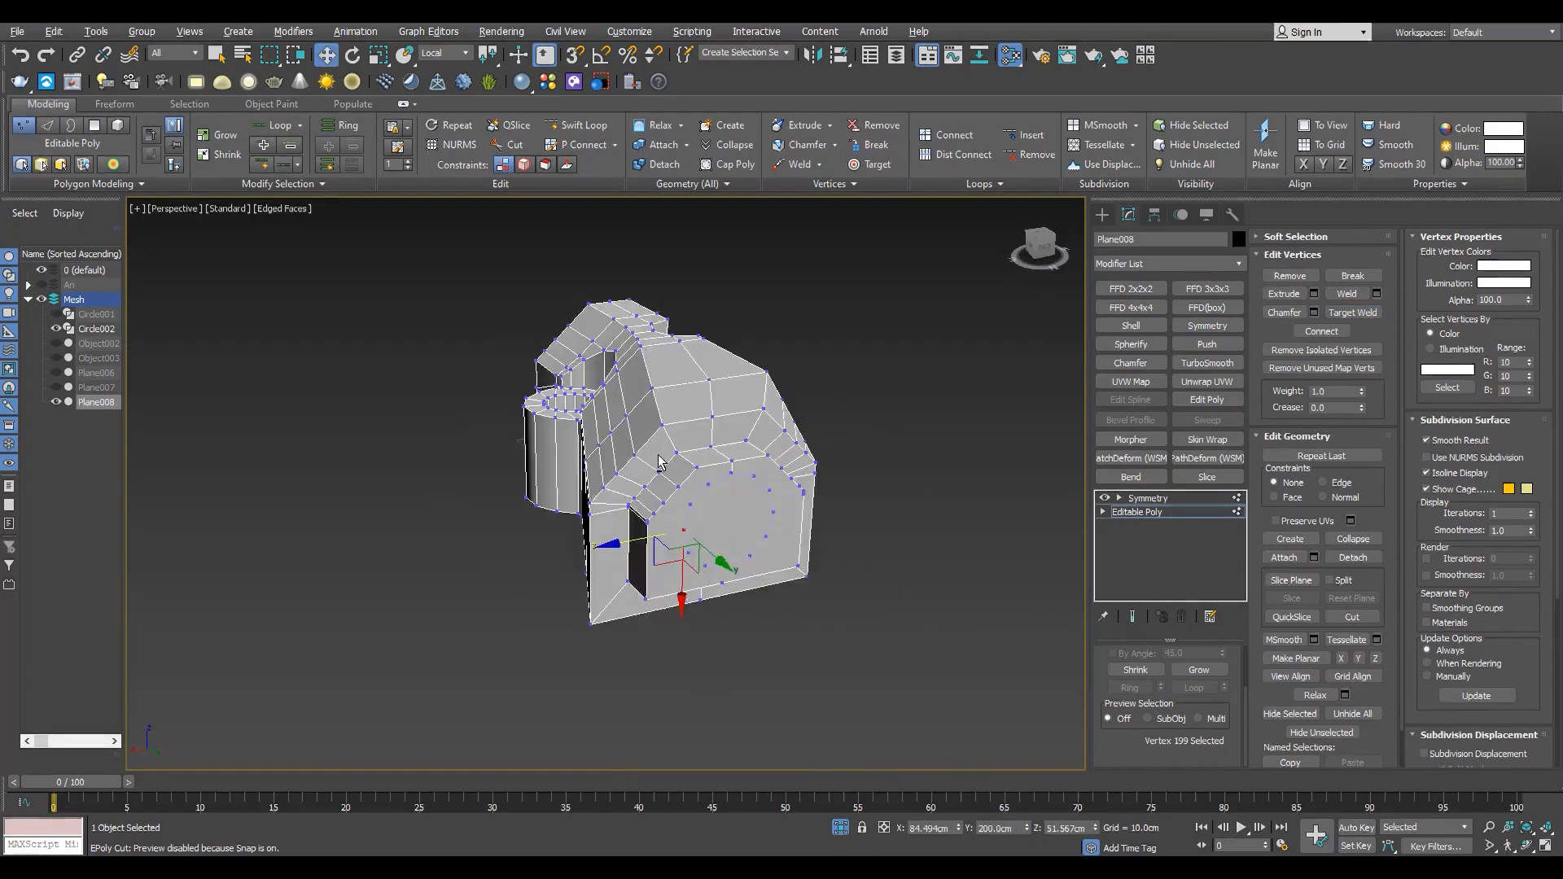
pyautogui.scroll(3, 661, 461)
pyautogui.click(56, 329)
# - Connect the upper vertices of the cut circle to the matching vertices on the back face's outer border
pyautogui.scroll(3, 772, 436)
pyautogui.click(782, 447)
pyautogui.keyDown('alt'); pyautogui.moveTo(876, 424); pyautogui.dragTo(839, 510, button='middle'); pyautogui.keyUp('alt')
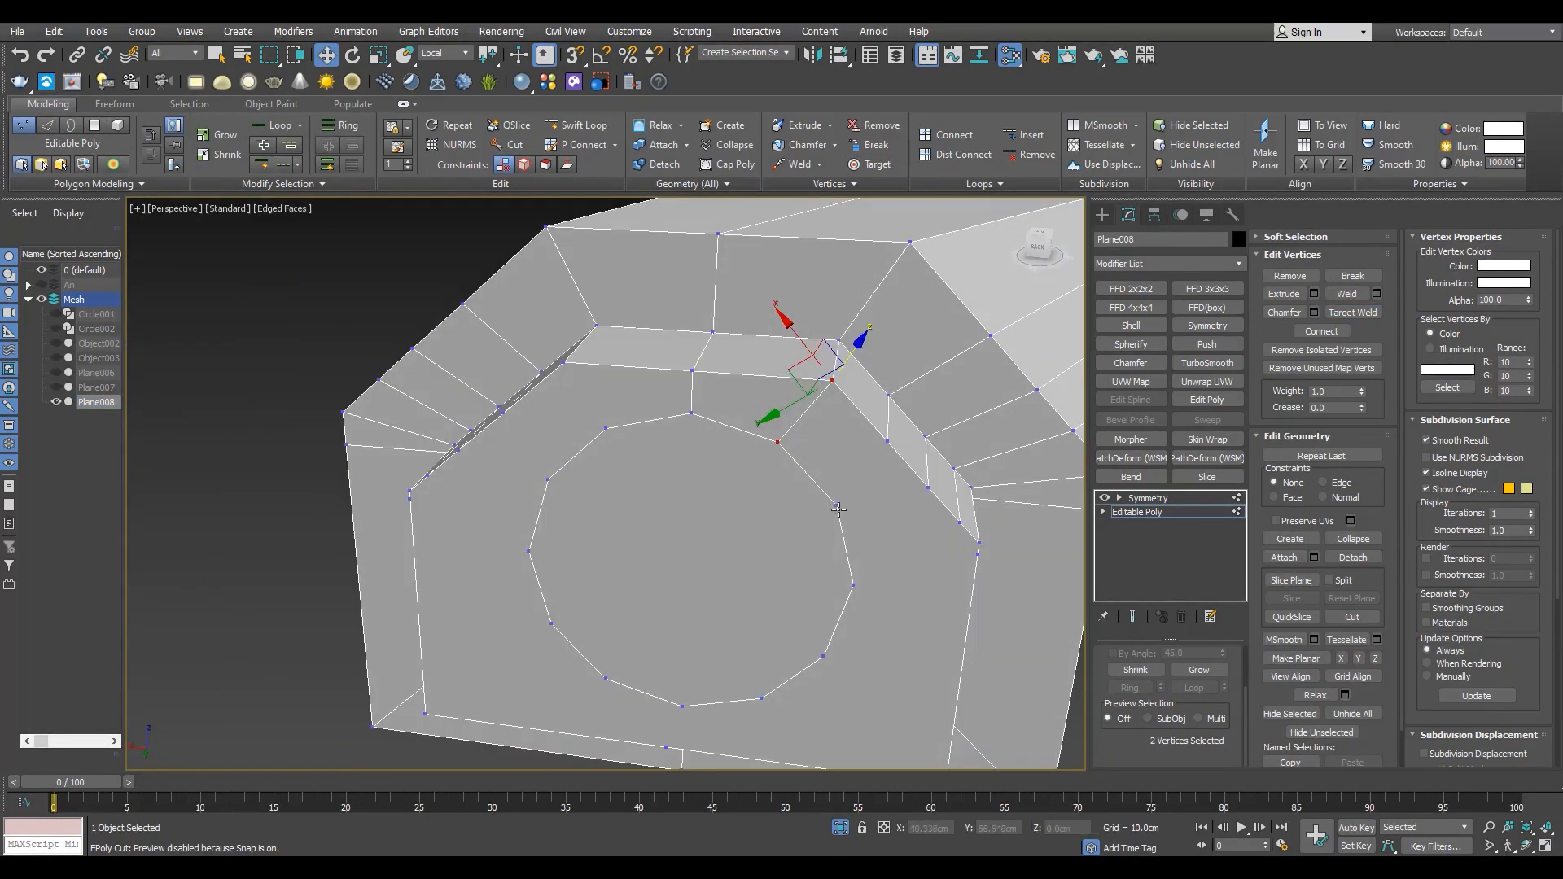
pyautogui.keyDown('alt'); pyautogui.moveTo(916, 552); pyautogui.dragTo(475, 395, button='middle'); pyautogui.keyUp('alt')
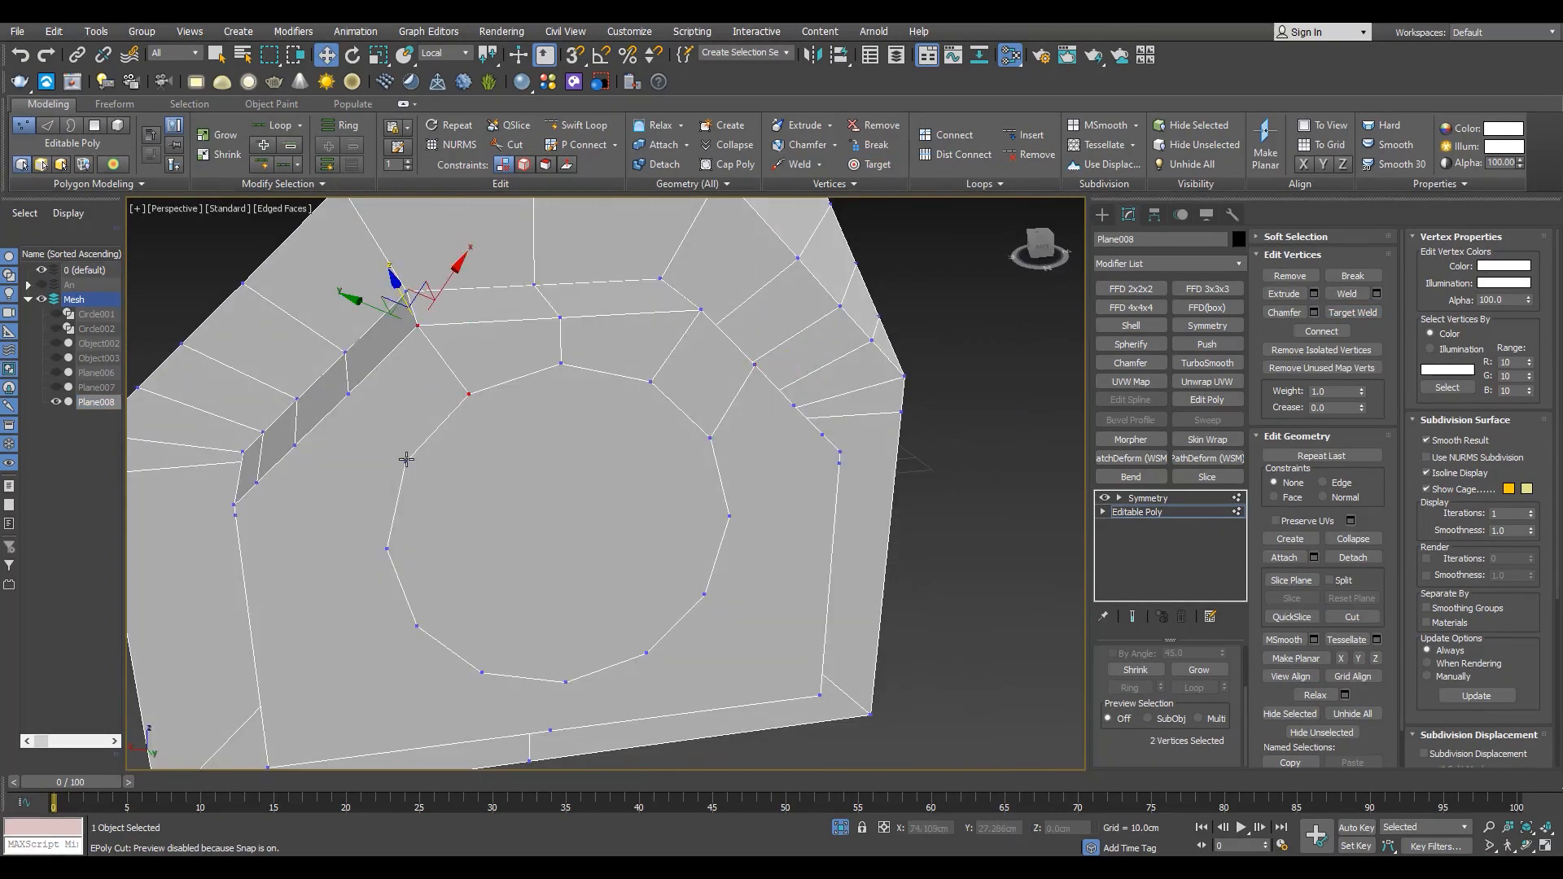
pyautogui.hotkey('ctrl', 'shift', 'e')
pyautogui.click(376, 371)
pyautogui.keyDown('alt'); pyautogui.moveTo(343, 438); pyautogui.dragTo(423, 354, button='middle'); pyautogui.keyUp('alt')
pyautogui.click(335, 414)
# - Slide the outer side wall's lower vertices down with the Edge constraint and connect them to the cut circle
pyautogui.scroll(-3, 454, 537)
pyautogui.scroll(4, 451, 342)
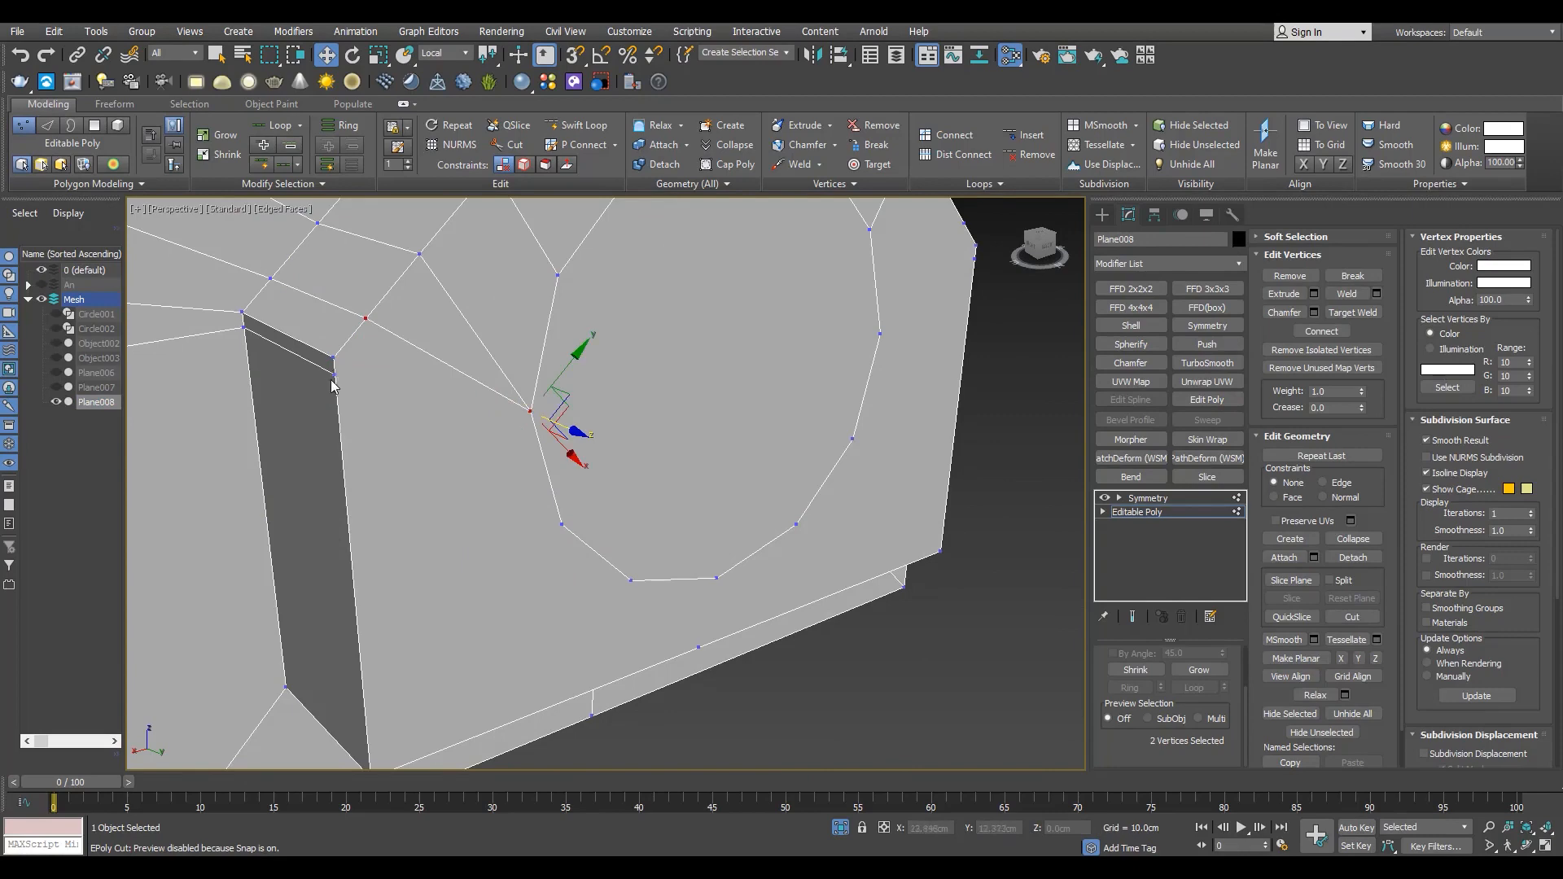
pyautogui.scroll(-4, 236, 393)
pyautogui.keyDown('alt'); pyautogui.moveTo(235, 392); pyautogui.dragTo(273, 351, button='middle'); pyautogui.keyUp('alt')
pyautogui.moveTo(273, 350); pyautogui.dragTo(529, 352, button='middle')
pyautogui.scroll(3, 529, 352)
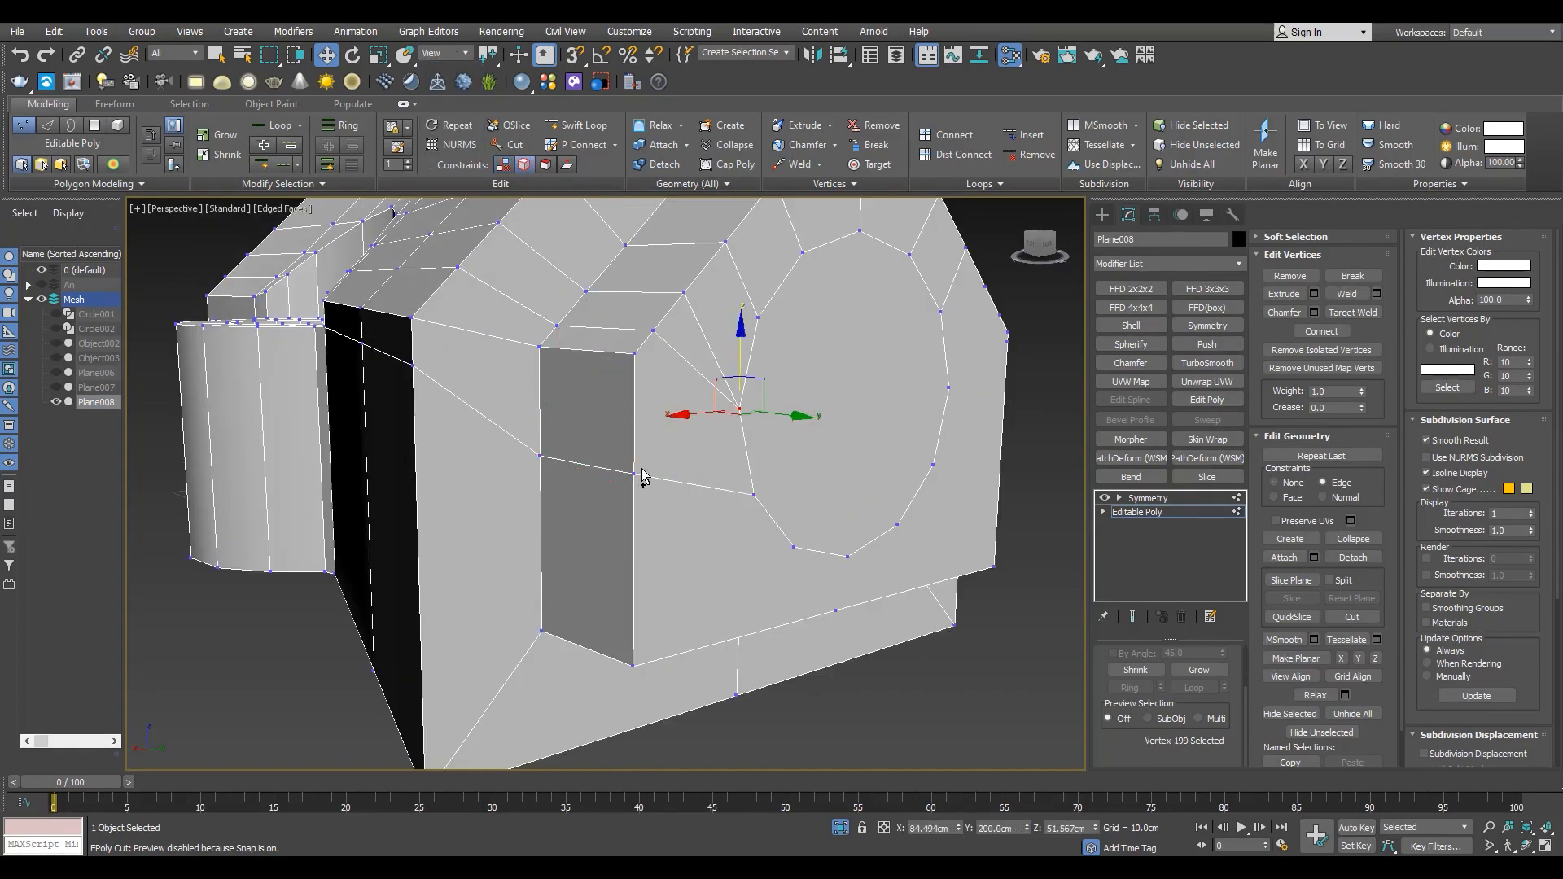
# - Connect the lower vertices of the cut circle to the bottom border of the back face
pyautogui.click(685, 294)
pyautogui.keyDown('alt'); pyautogui.moveTo(739, 434); pyautogui.dragTo(687, 312, button='middle'); pyautogui.keyUp('alt')
pyautogui.moveTo(702, 366); pyautogui.dragTo(571, 430, button='middle')
pyautogui.click(616, 414)
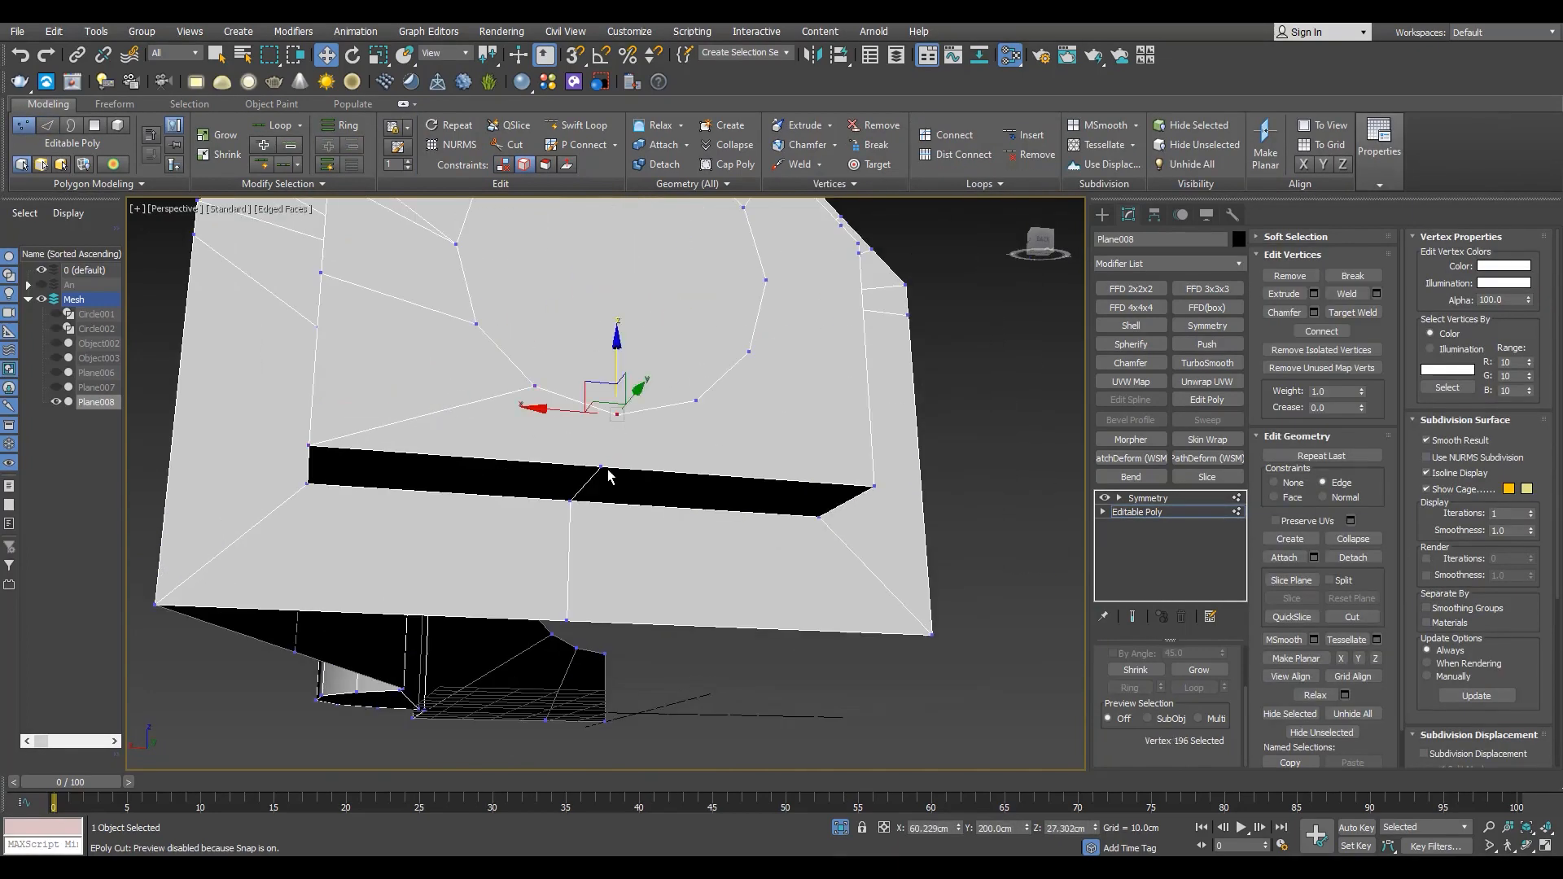
# - Slide the opposite side wall's horizontal edge down along its edges and connect that side's vertices to the cut circle
pyautogui.keyDown('alt'); pyautogui.moveTo(775, 383); pyautogui.dragTo(757, 436, button='middle'); pyautogui.keyUp('alt')
pyautogui.scroll(3, 738, 334)
pyautogui.click(737, 333)
pyautogui.keyDown('alt'); pyautogui.moveTo(737, 333); pyautogui.dragTo(795, 393, button='middle'); pyautogui.keyUp('alt')
pyautogui.press('2')
pyautogui.click(828, 340)
pyautogui.moveTo(817, 372); pyautogui.dragTo(814, 426)
pyautogui.press('1')
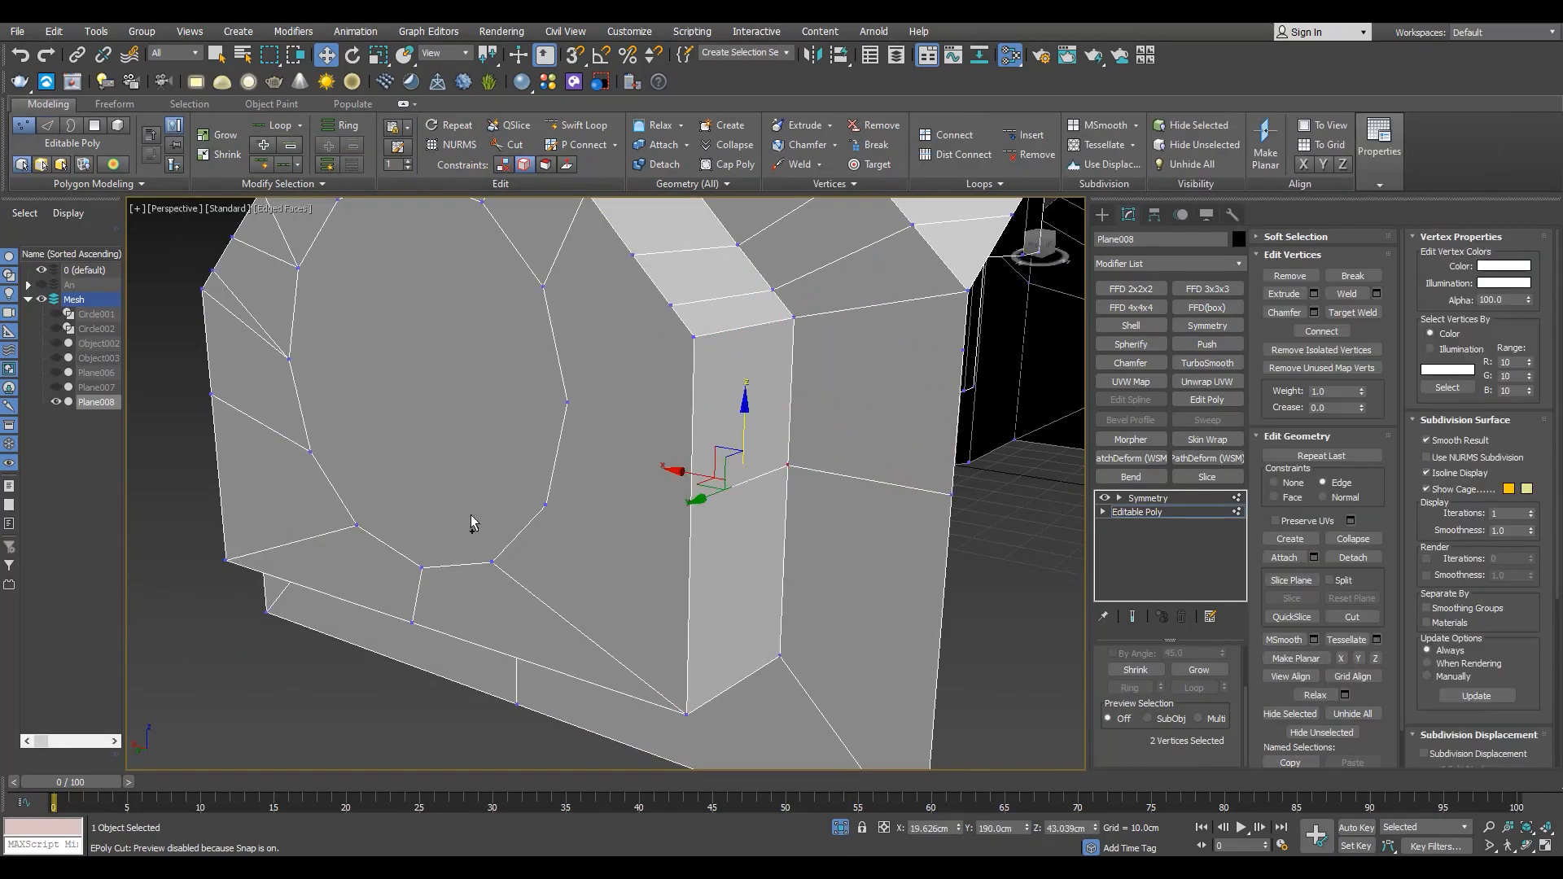
pyautogui.keyDown('ctrl'); pyautogui.click(694, 333); pyautogui.keyUp('ctrl')
pyautogui.keyDown('alt'); pyautogui.moveTo(694, 334); pyautogui.dragTo(637, 417, button='middle'); pyautogui.keyUp('alt')
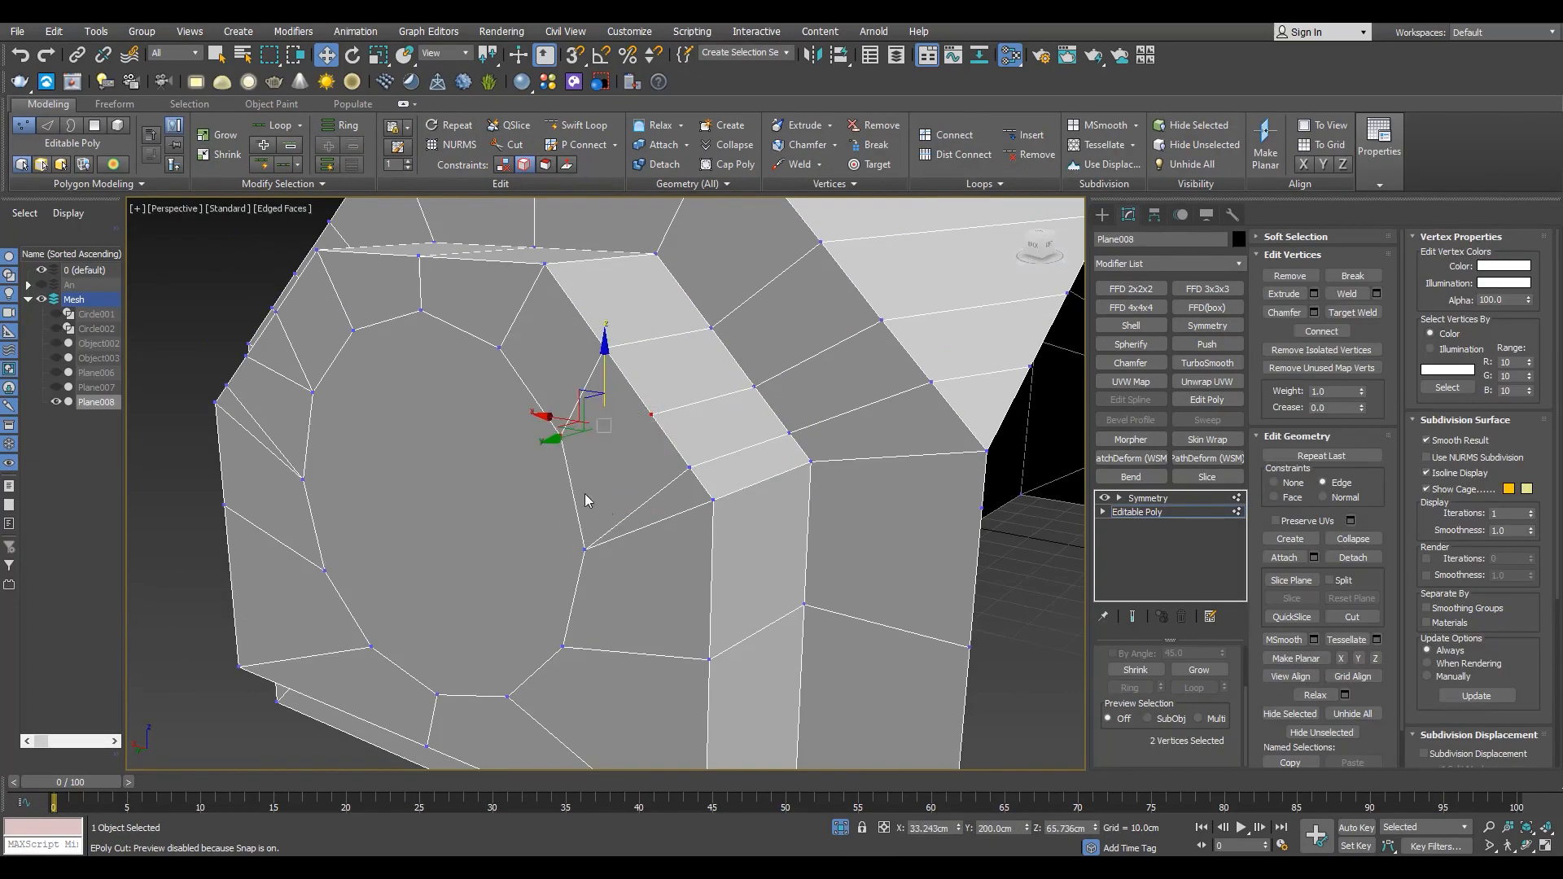
# - Bevel the circular back polygon outward with a height of 39.167 cm and an outline of 0
pyautogui.scroll(-4, 585, 493)
pyautogui.moveTo(570, 497)
pyautogui.keyDown('alt'); pyautogui.mouseDown(button='middle')
pyautogui.moveTo(552, 563)
pyautogui.moveTo(564, 518)
pyautogui.mouseUp(button='middle'); pyautogui.keyUp('alt')
pyautogui.press('4')
pyautogui.click(552, 558)
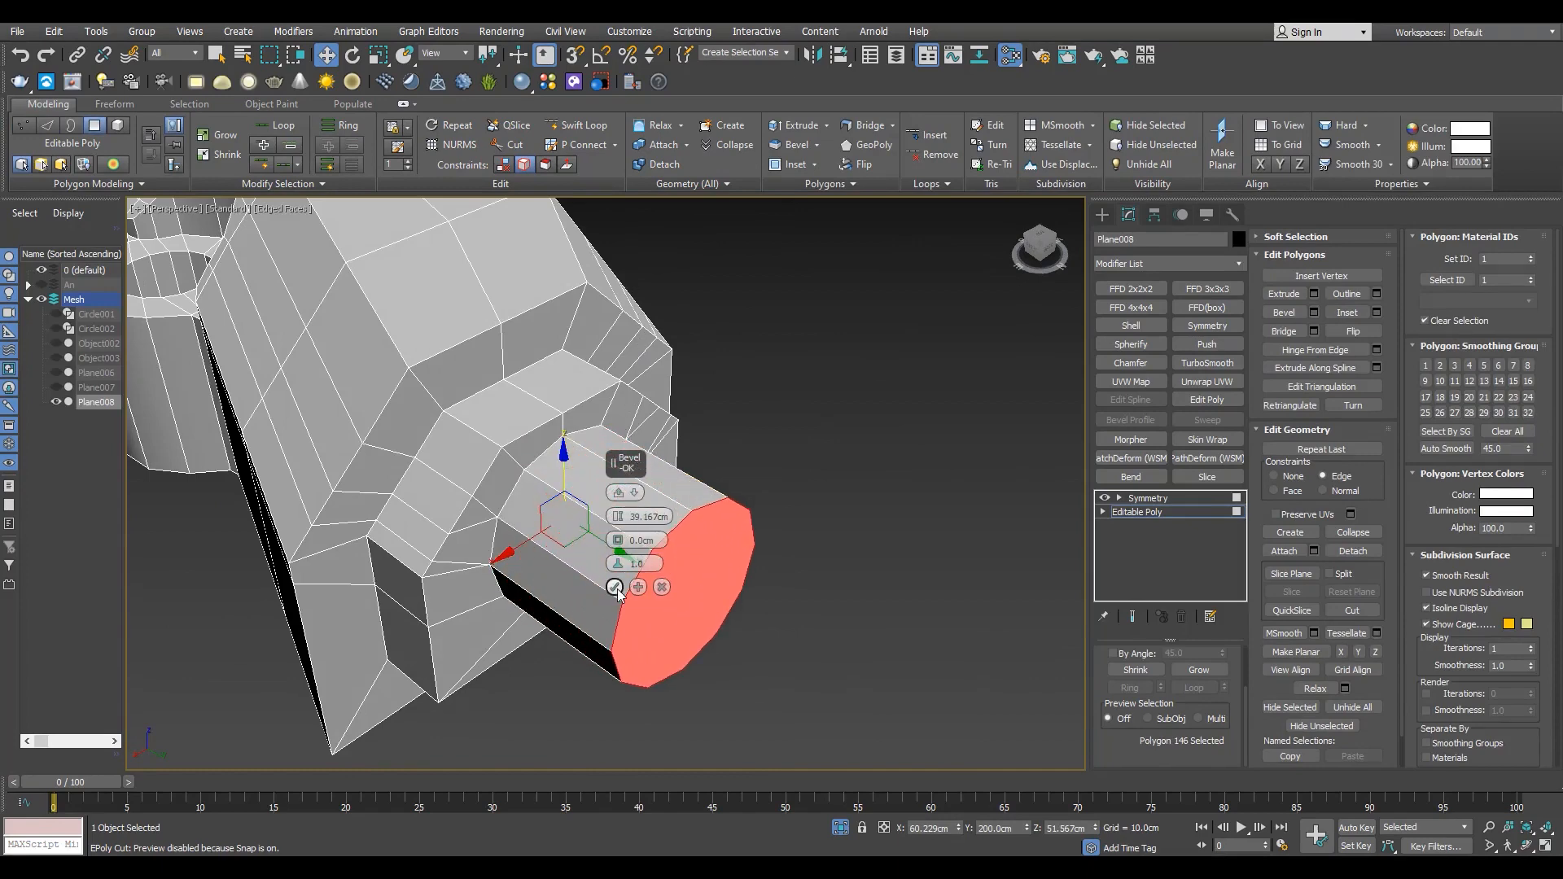
pyautogui.moveTo(583, 591); pyautogui.dragTo(462, 394, button='middle')
pyautogui.scroll(3, 463, 394)
pyautogui.keyDown('alt'); pyautogui.moveTo(589, 521); pyautogui.dragTo(461, 426, button='middle'); pyautogui.keyUp('alt')
pyautogui.press('t')
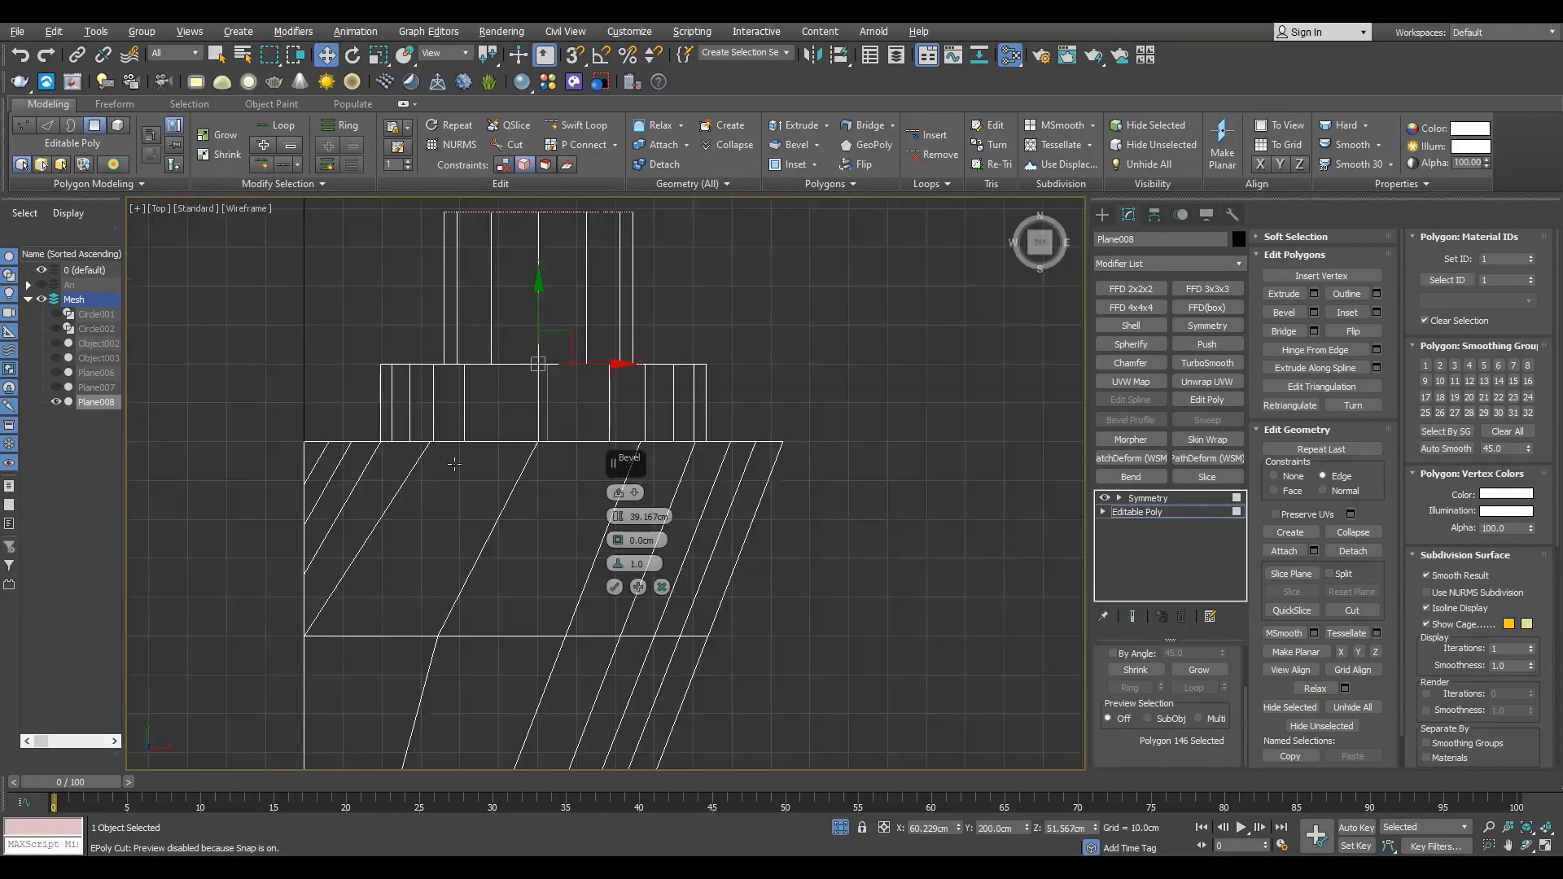
pyautogui.press('p')
pyautogui.click(638, 587)
# - Bevel the connector's end polygon into a tapered tip and inset it to form a narrow rim
pyautogui.moveTo(619, 544); pyautogui.dragTo(632, 680)
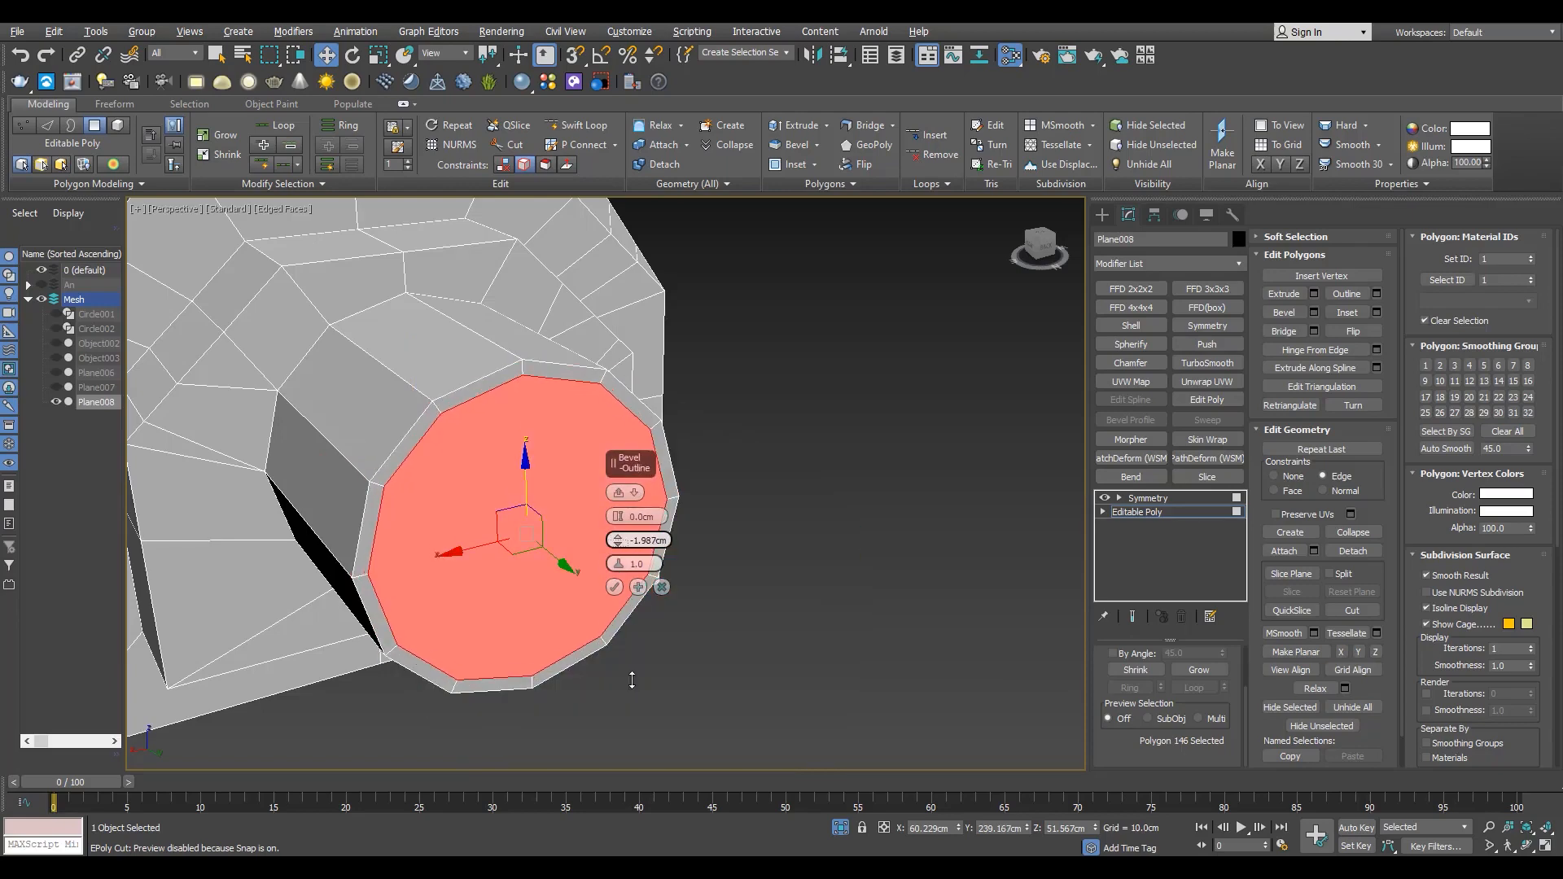
pyautogui.moveTo(672, 836); pyautogui.dragTo(672, 839)
pyautogui.moveTo(618, 518); pyautogui.dragTo(623, 481)
pyautogui.keyDown('alt'); pyautogui.moveTo(487, 477); pyautogui.dragTo(563, 461, button='middle'); pyautogui.keyUp('alt')
pyautogui.moveTo(619, 517); pyautogui.dragTo(644, 342)
# - Bevel the inner end polygon back into the connector to begin a recess in its tip
pyautogui.keyDown('alt'); pyautogui.moveTo(497, 440); pyautogui.dragTo(482, 543, button='middle'); pyautogui.keyUp('alt')
pyautogui.scroll(-2, 463, 512)
pyautogui.click(615, 587)
pyautogui.scroll(2, 481, 543)
pyautogui.rightClick(618, 518)
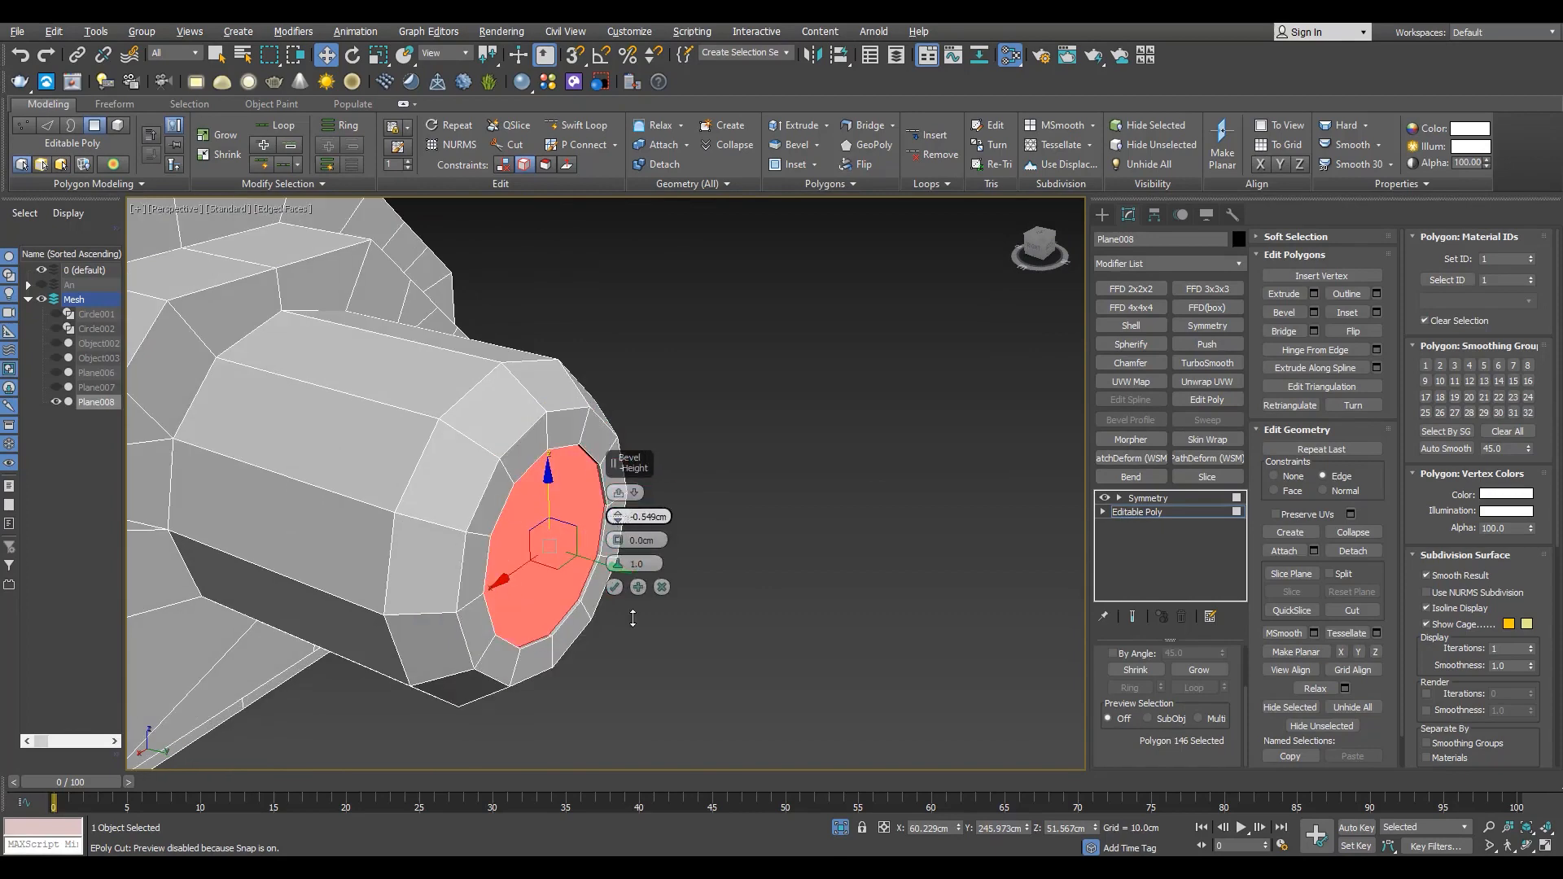
pyautogui.click(615, 587)
# - Detach the ring of side polygons around the cylindrical connector as a separate object and select it
pyautogui.keyDown('alt'); pyautogui.moveTo(565, 596); pyautogui.dragTo(607, 473, button='middle'); pyautogui.keyUp('alt')
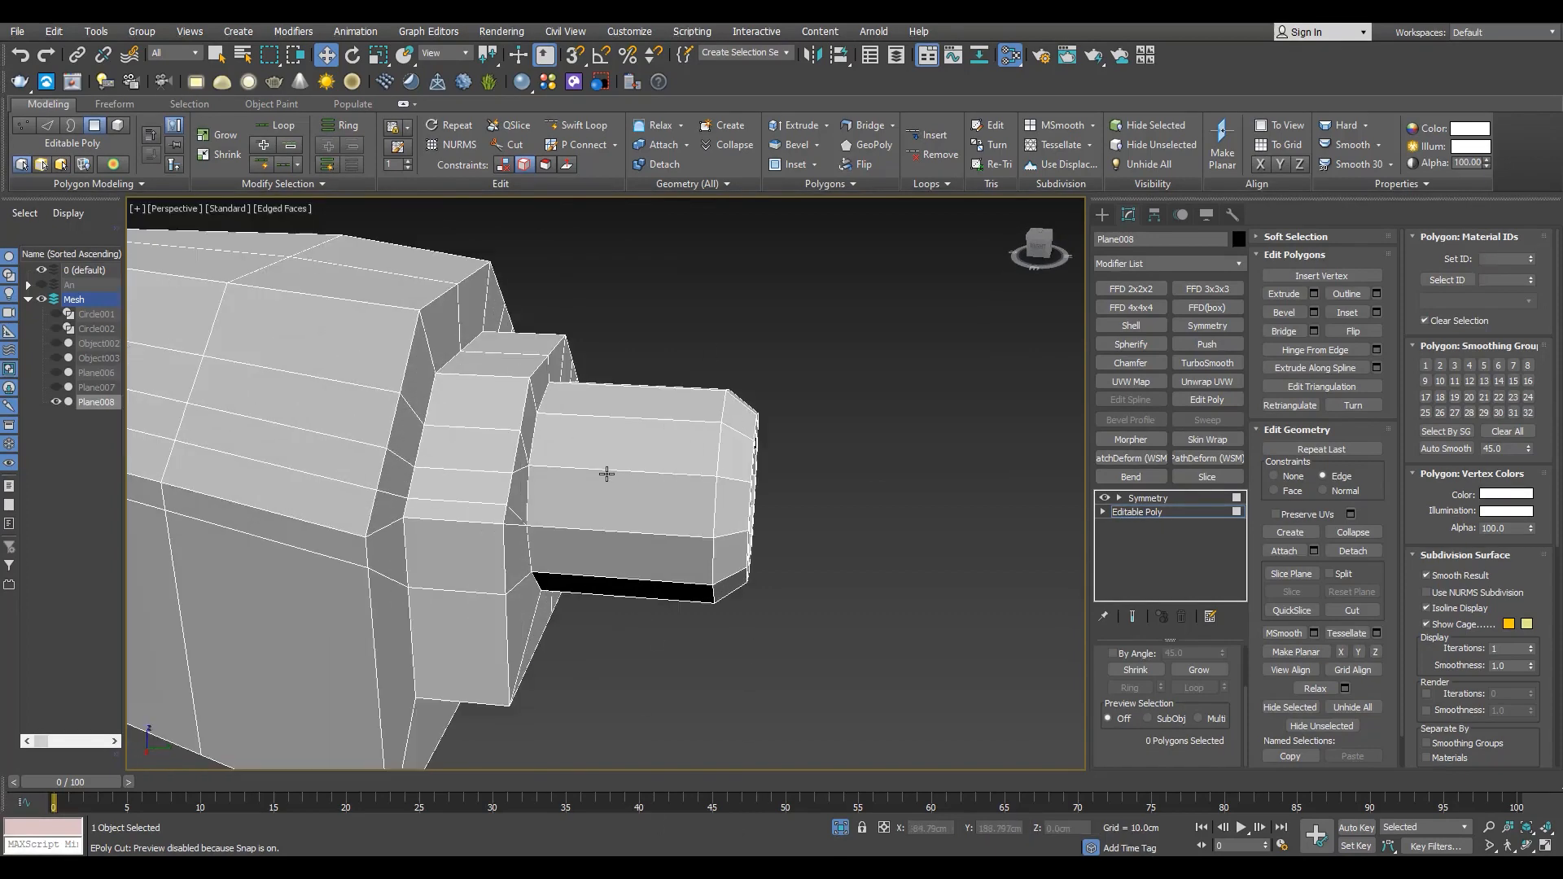
pyautogui.click(608, 479)
pyautogui.keyDown('shift'); pyautogui.click(615, 436); pyautogui.keyUp('shift')
pyautogui.hotkey('alt', 'd')
pyautogui.click(824, 449)
pyautogui.click(1136, 513)
pyautogui.click(608, 465)
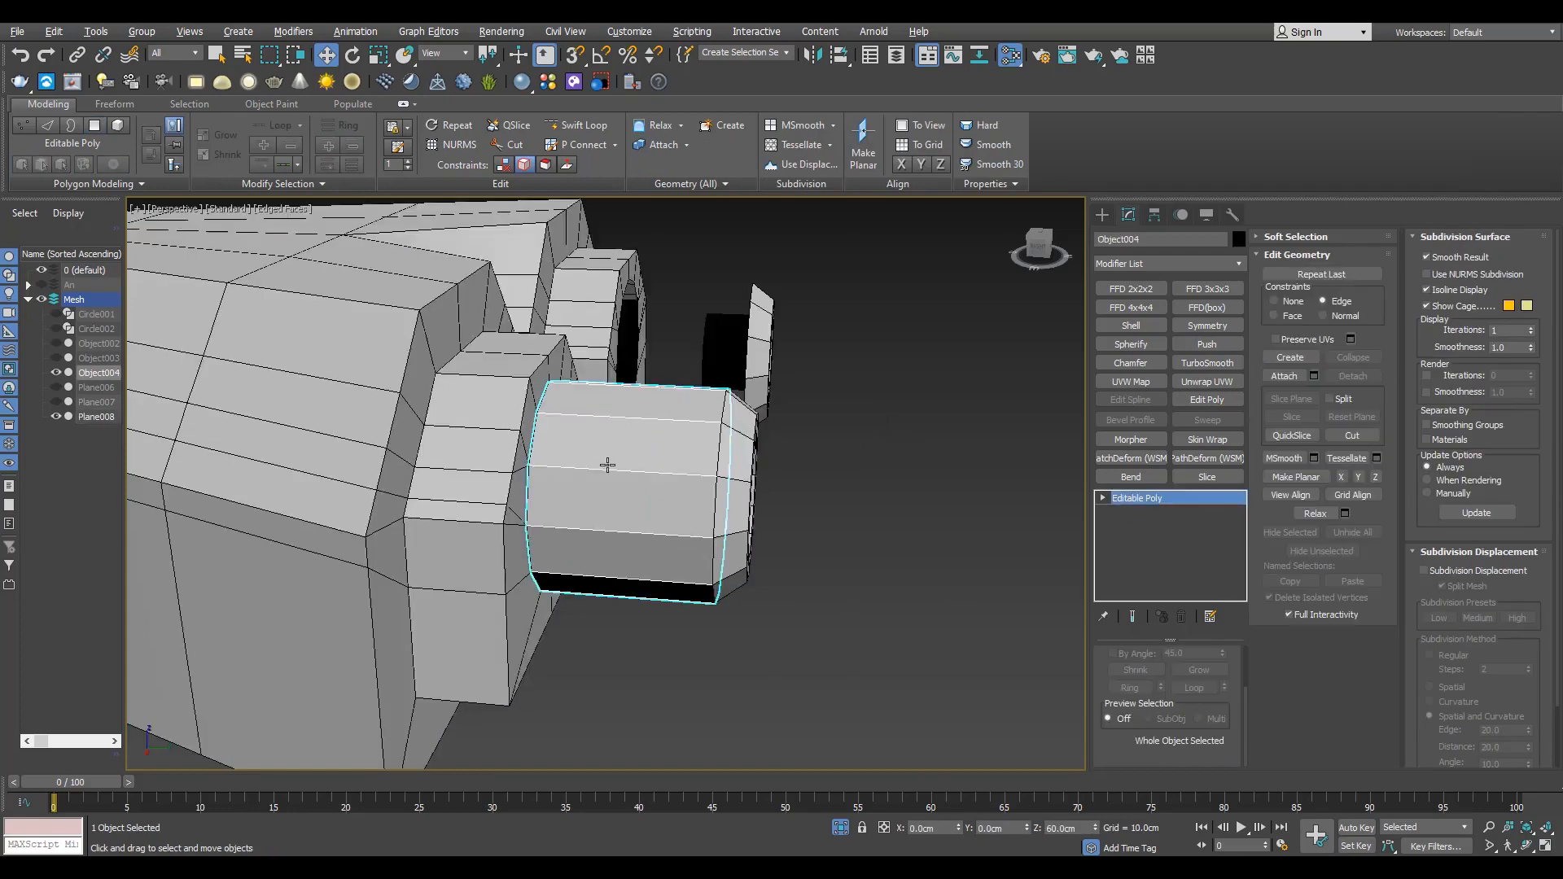
# - Isolate the detached cylinder wall in the back view and start a Spring from the Dynamics Objects
pyautogui.hotkey('alt', 'q')
pyautogui.press('k')
pyautogui.click(775, 436)
pyautogui.click(1102, 214)
pyautogui.click(1168, 260)
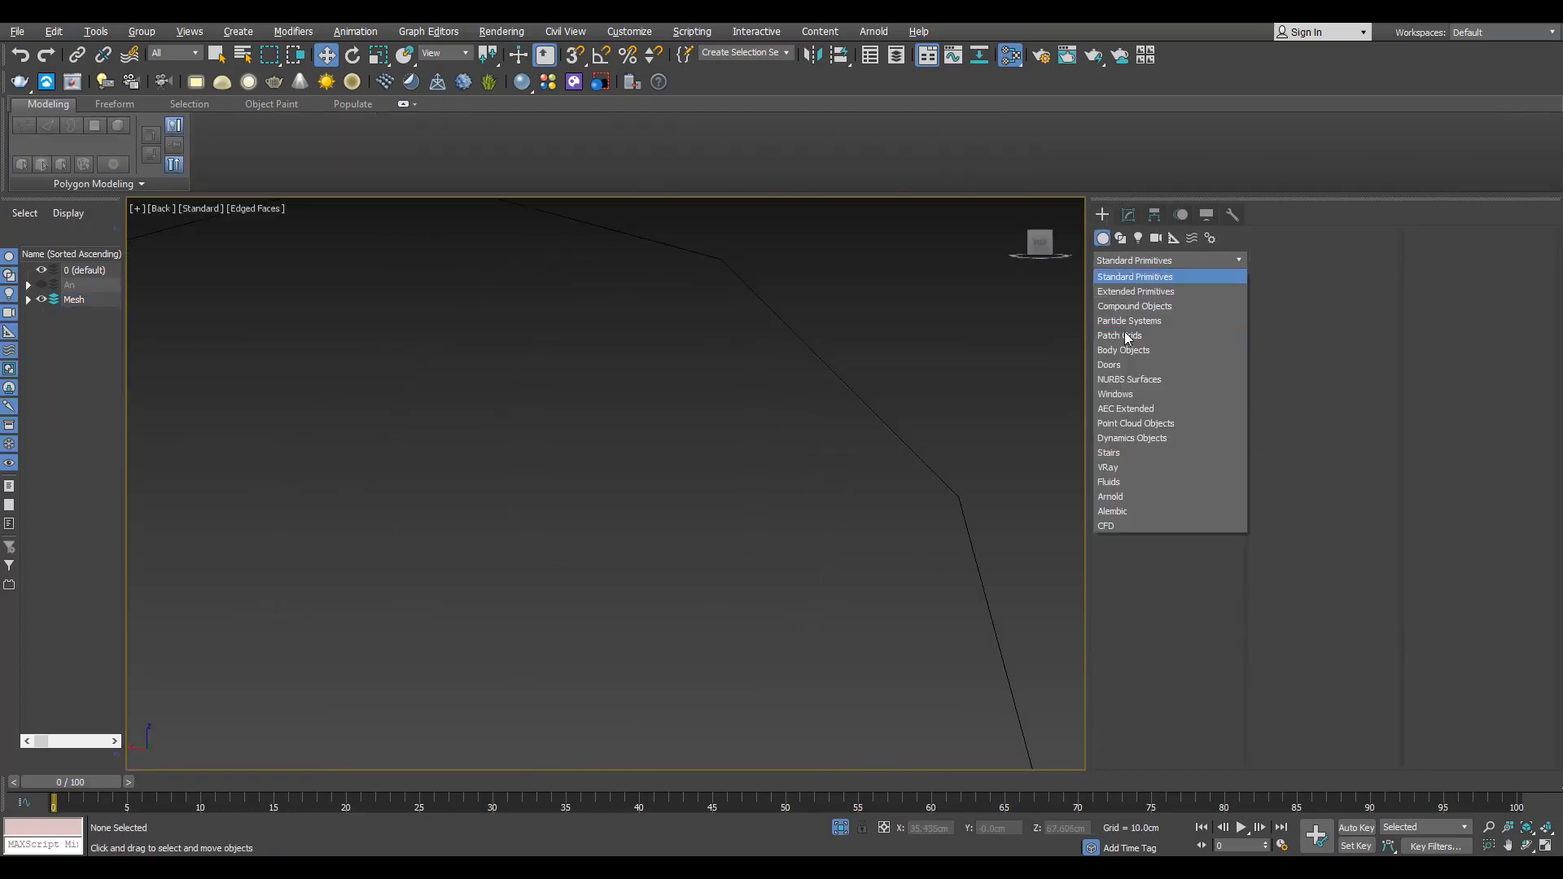
pyautogui.click(1136, 438)
pyautogui.click(1135, 313)
pyautogui.scroll(-7, 663, 380)
pyautogui.moveTo(589, 497); pyautogui.dragTo(607, 368)
pyautogui.click(614, 444)
pyautogui.hotkey('ctrl', 'z')
# - Create a spring centred on the circular cylinder outline in the back view, matching its radius
pyautogui.scroll(2, 620, 446)
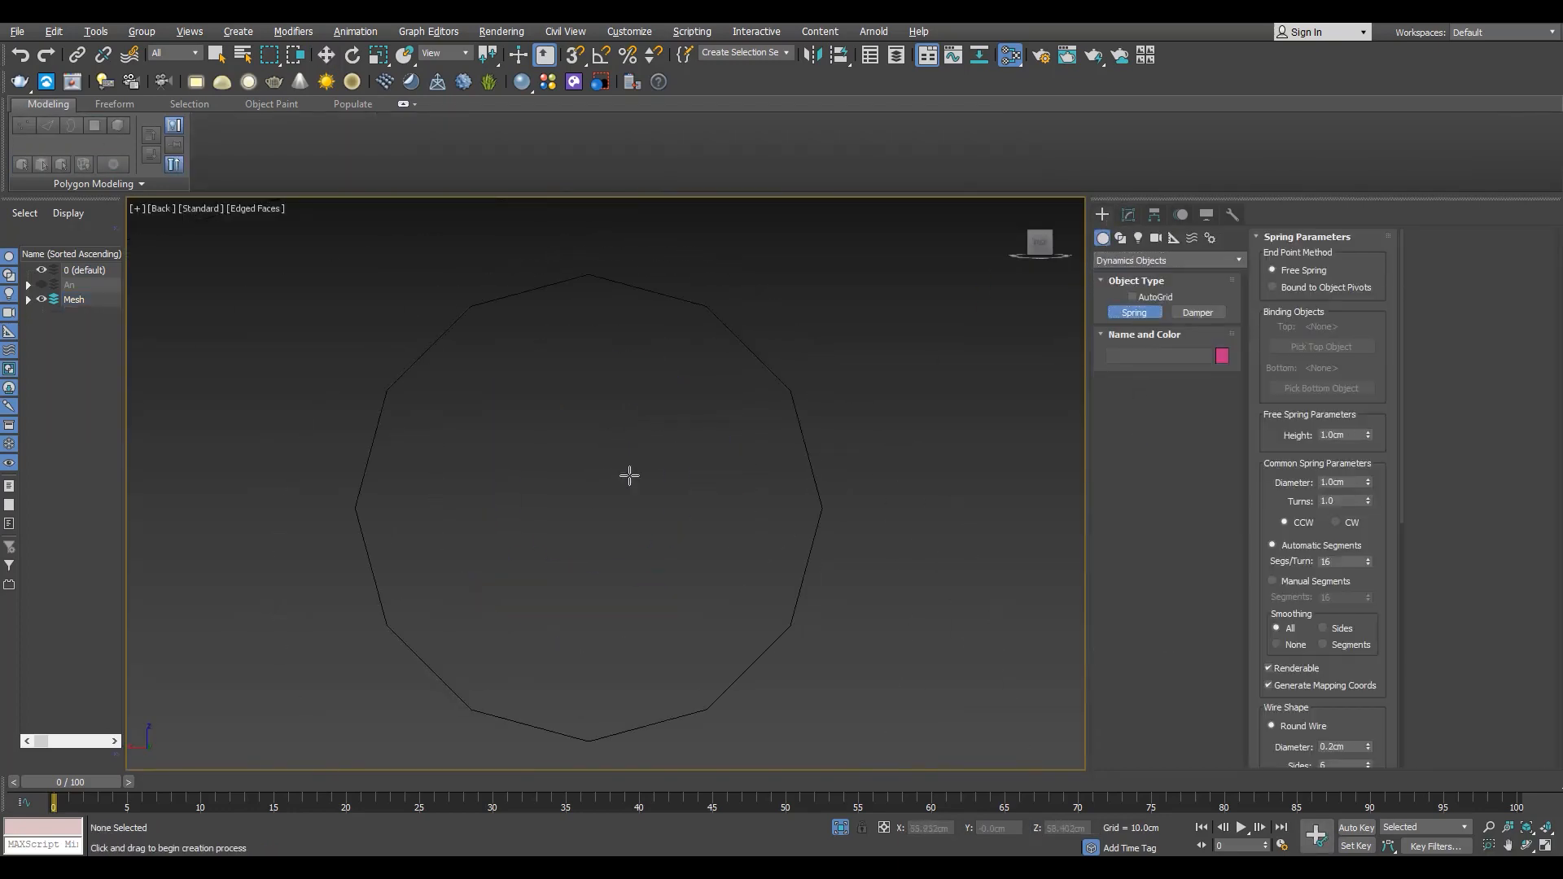
pyautogui.moveTo(585, 517); pyautogui.dragTo(609, 338)
pyautogui.press('w')
pyautogui.press('s')
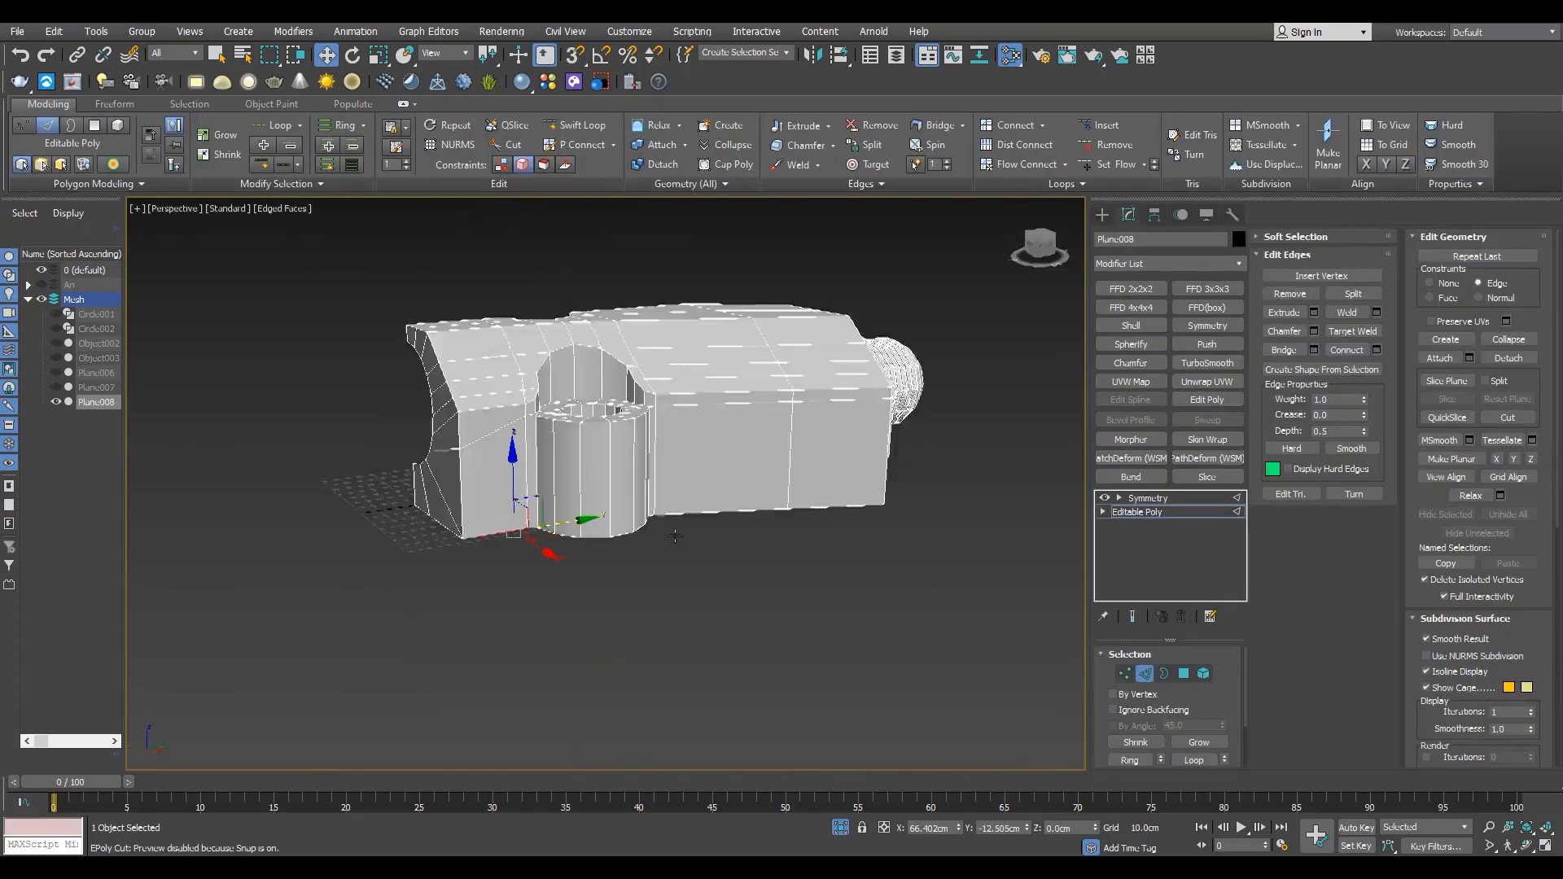
# - Select the lower border edges of the body's side wall and extend them inward as new underside faces
pyautogui.keyDown('alt'); pyautogui.moveTo(675, 535); pyautogui.dragTo(725, 439, button='middle'); pyautogui.keyUp('alt')
pyautogui.scroll(5, 448, 542)
pyautogui.keyDown('ctrl'); pyautogui.click(830, 644); pyautogui.keyUp('ctrl')
pyautogui.scroll(-4, 823, 635)
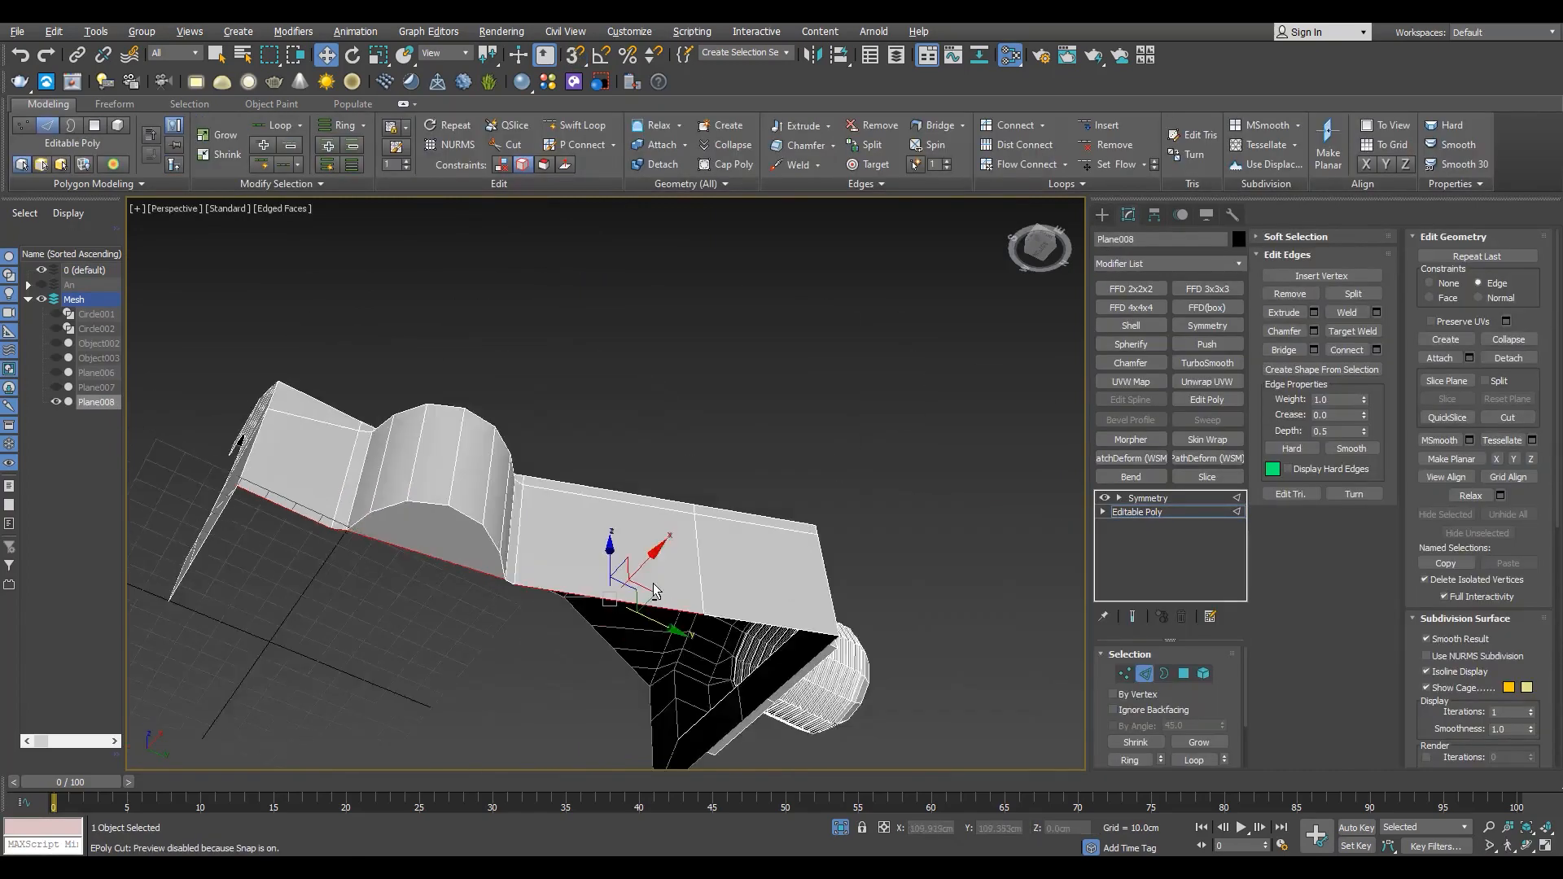
pyautogui.keyDown('alt'); pyautogui.moveTo(619, 619); pyautogui.dragTo(505, 562, button='middle'); pyautogui.keyUp('alt')
pyautogui.scroll(6, 423, 531)
pyautogui.keyDown('ctrl'); pyautogui.click(403, 530); pyautogui.keyUp('ctrl')
pyautogui.scroll(-8, 408, 529)
pyautogui.keyDown('alt'); pyautogui.moveTo(618, 505); pyautogui.dragTo(521, 572, button='middle'); pyautogui.keyUp('alt')
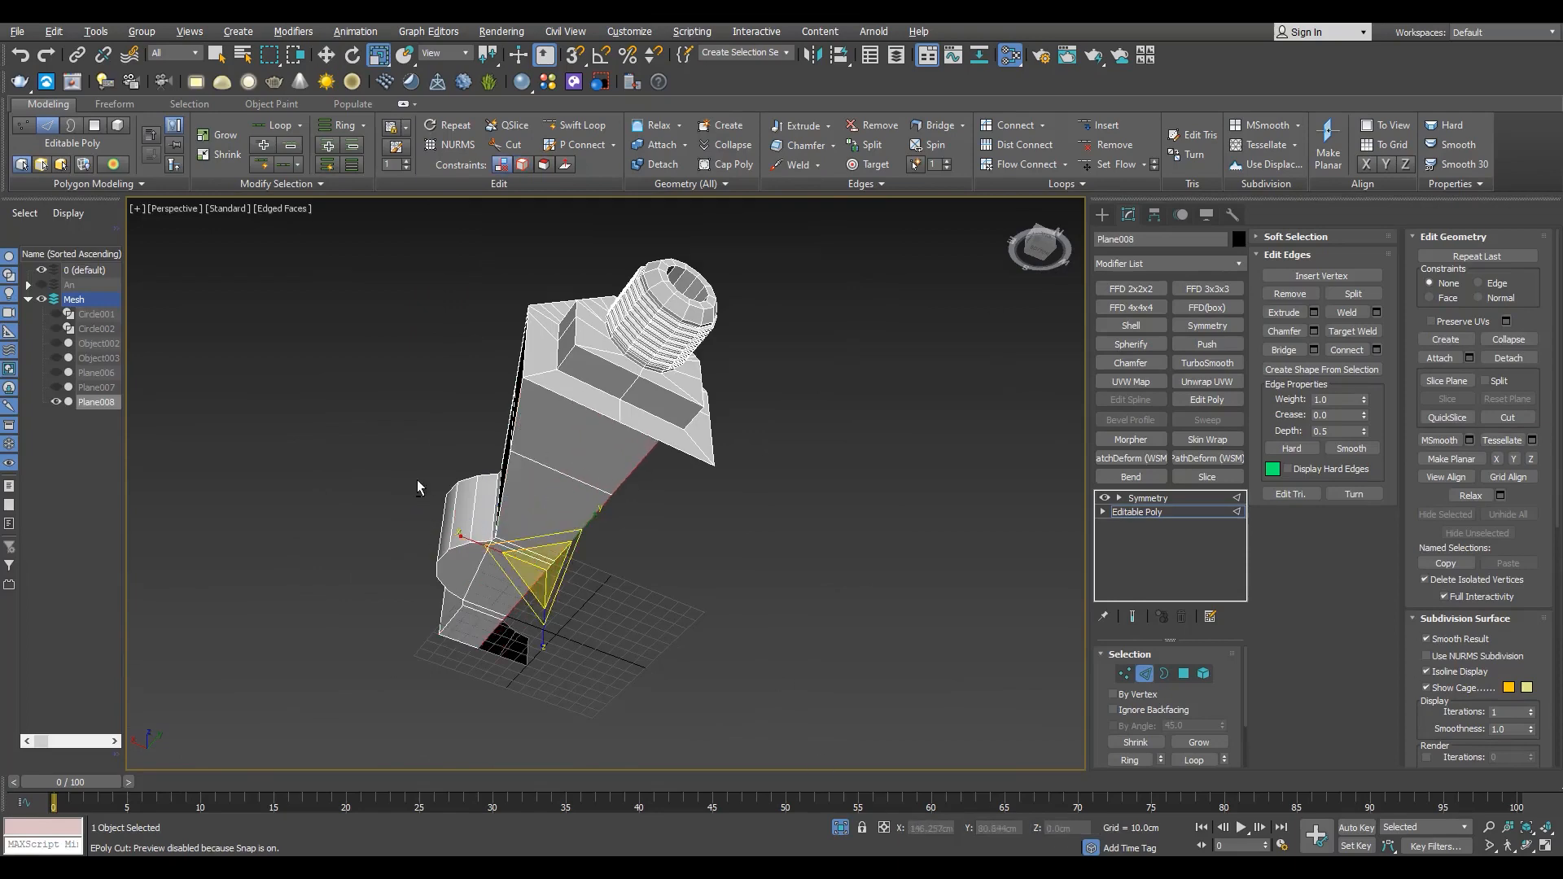
# - Snap the inner edges of the new underside faces onto the body's centre line
pyautogui.keyDown('alt'); pyautogui.moveTo(417, 487); pyautogui.dragTo(649, 465, button='middle'); pyautogui.keyUp('alt')
pyautogui.scroll(4, 649, 465)
pyautogui.press('w')
pyautogui.moveTo(663, 584); pyautogui.dragTo(541, 367)
pyautogui.press('s')
pyautogui.press('s')
pyautogui.scroll(-5, 540, 367)
pyautogui.keyDown('alt'); pyautogui.moveTo(540, 366); pyautogui.dragTo(305, 399, button='middle'); pyautogui.keyUp('alt')
pyautogui.scroll(4, 452, 508)
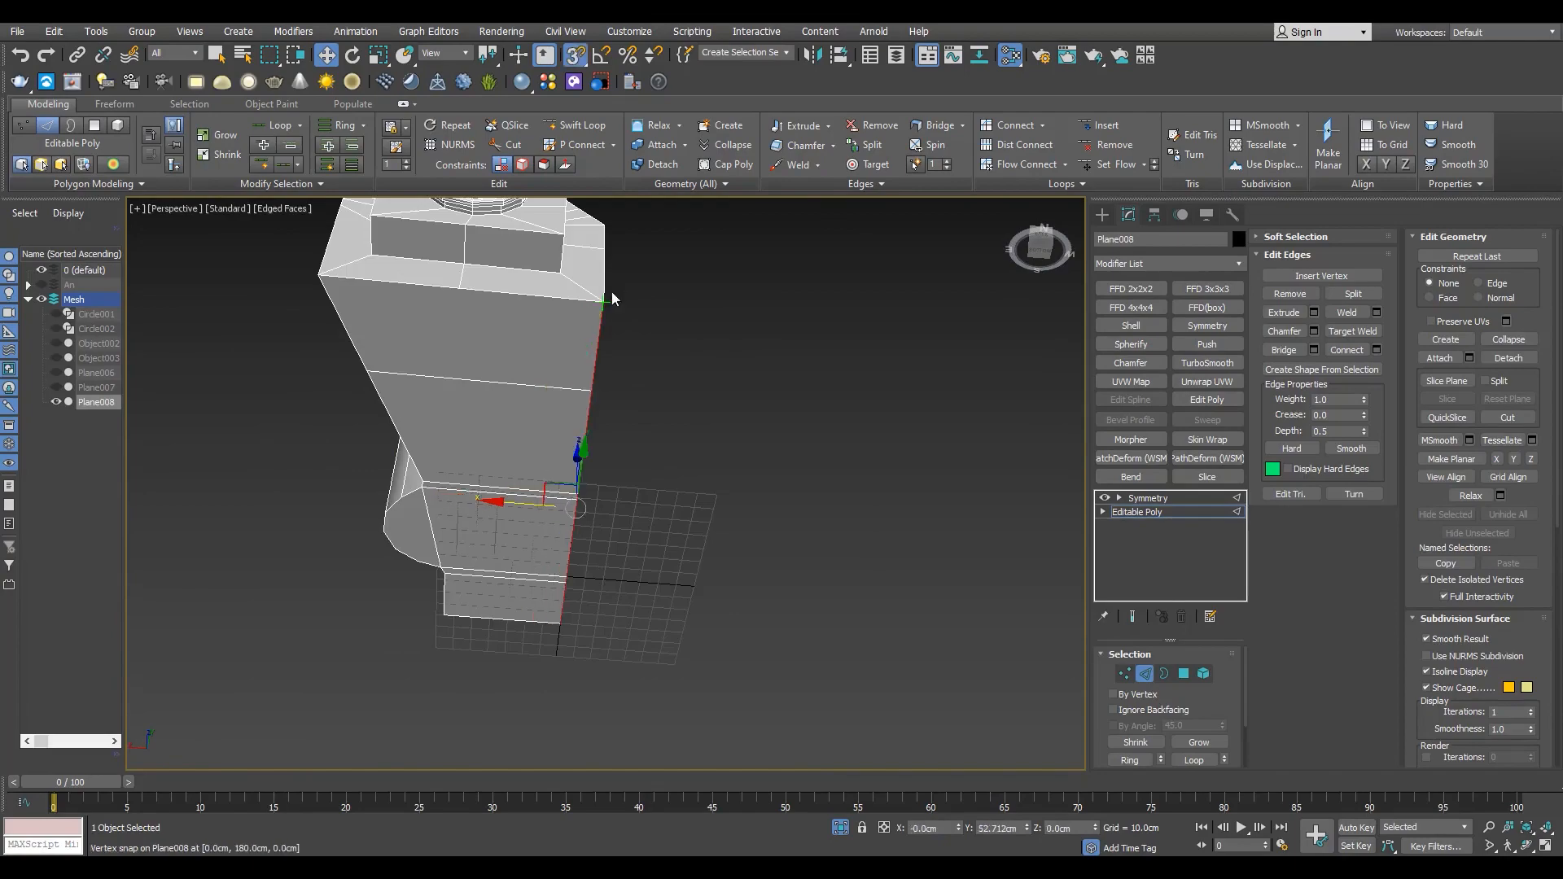
pyautogui.keyDown('alt'); pyautogui.moveTo(613, 299); pyautogui.dragTo(521, 570, button='middle'); pyautogui.keyUp('alt')
pyautogui.hotkey('alt', 'w')
pyautogui.scroll(-5, 272, 353)
pyautogui.press('s')
pyautogui.hotkey('alt', 'w')
# - Insert a lengthwise edge loop through the underside faces with Swift Loop
pyautogui.keyDown('alt'); pyautogui.moveTo(580, 643); pyautogui.dragTo(648, 461, button='middle'); pyautogui.keyUp('alt')
pyautogui.scroll(3, 648, 462)
pyautogui.hotkey('alt', '1')
pyautogui.click(523, 411)
pyautogui.rightClick(523, 412)
pyautogui.keyDown('alt'); pyautogui.moveTo(523, 411); pyautogui.dragTo(894, 582, button='middle'); pyautogui.keyUp('alt')
pyautogui.press('1')
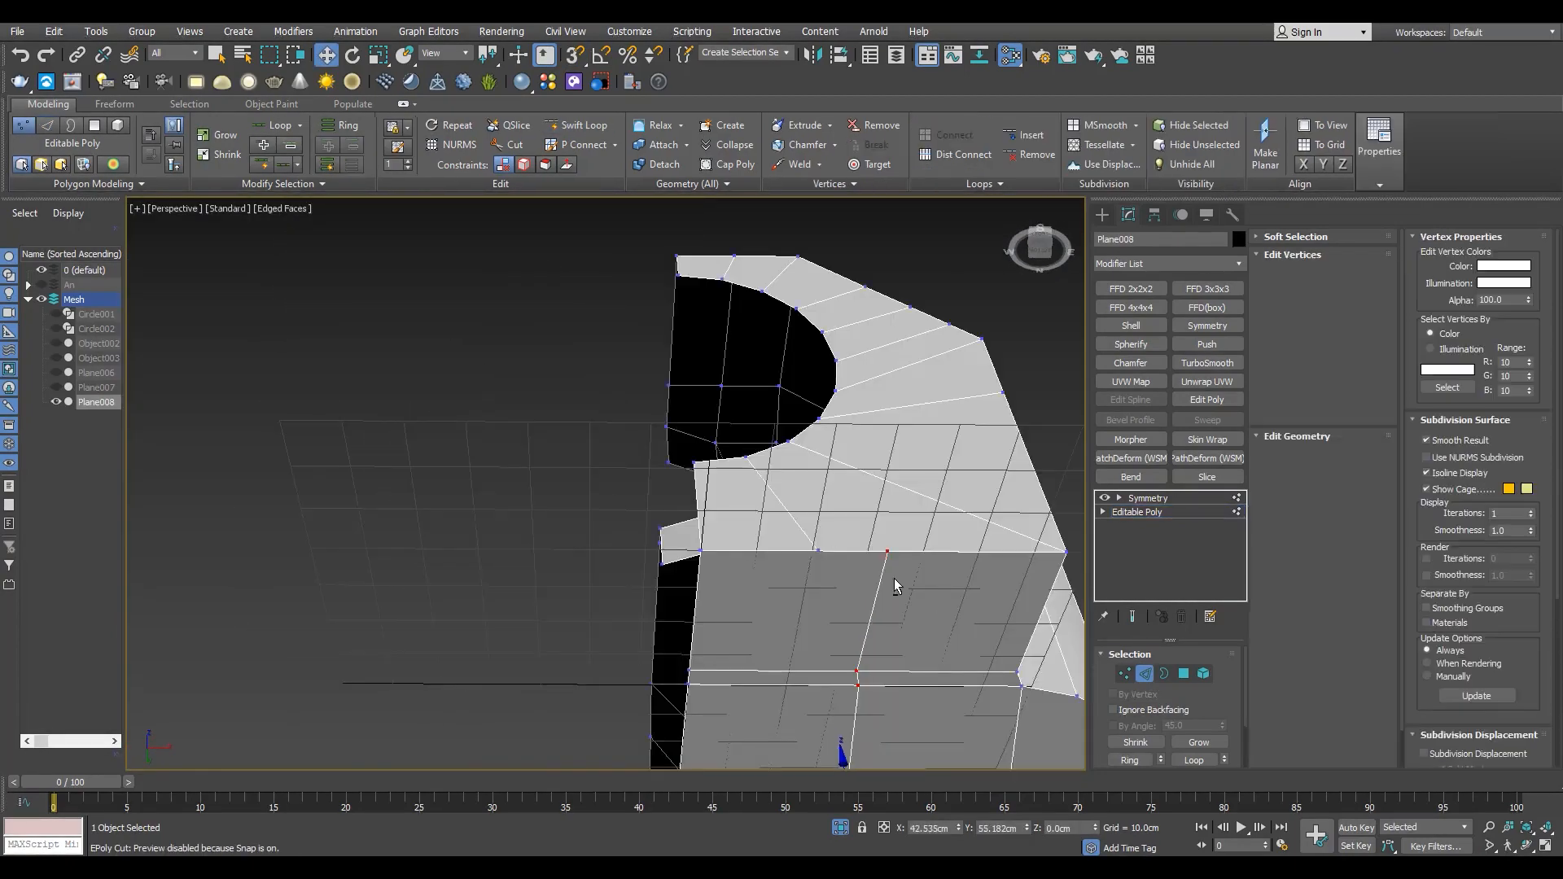
# - Target-weld the loop's front vertex to the neighbouring front-face vertex and collapse the matching vertex pair at the back
pyautogui.hotkey('ctrl', 'shift', 'w')
pyautogui.moveTo(894, 551); pyautogui.dragTo(819, 546)
pyautogui.keyDown('alt'); pyautogui.moveTo(819, 546); pyautogui.dragTo(872, 534, button='middle'); pyautogui.keyUp('alt')
pyautogui.scroll(5, 843, 544)
pyautogui.rightClick(801, 578)
pyautogui.press('F3')
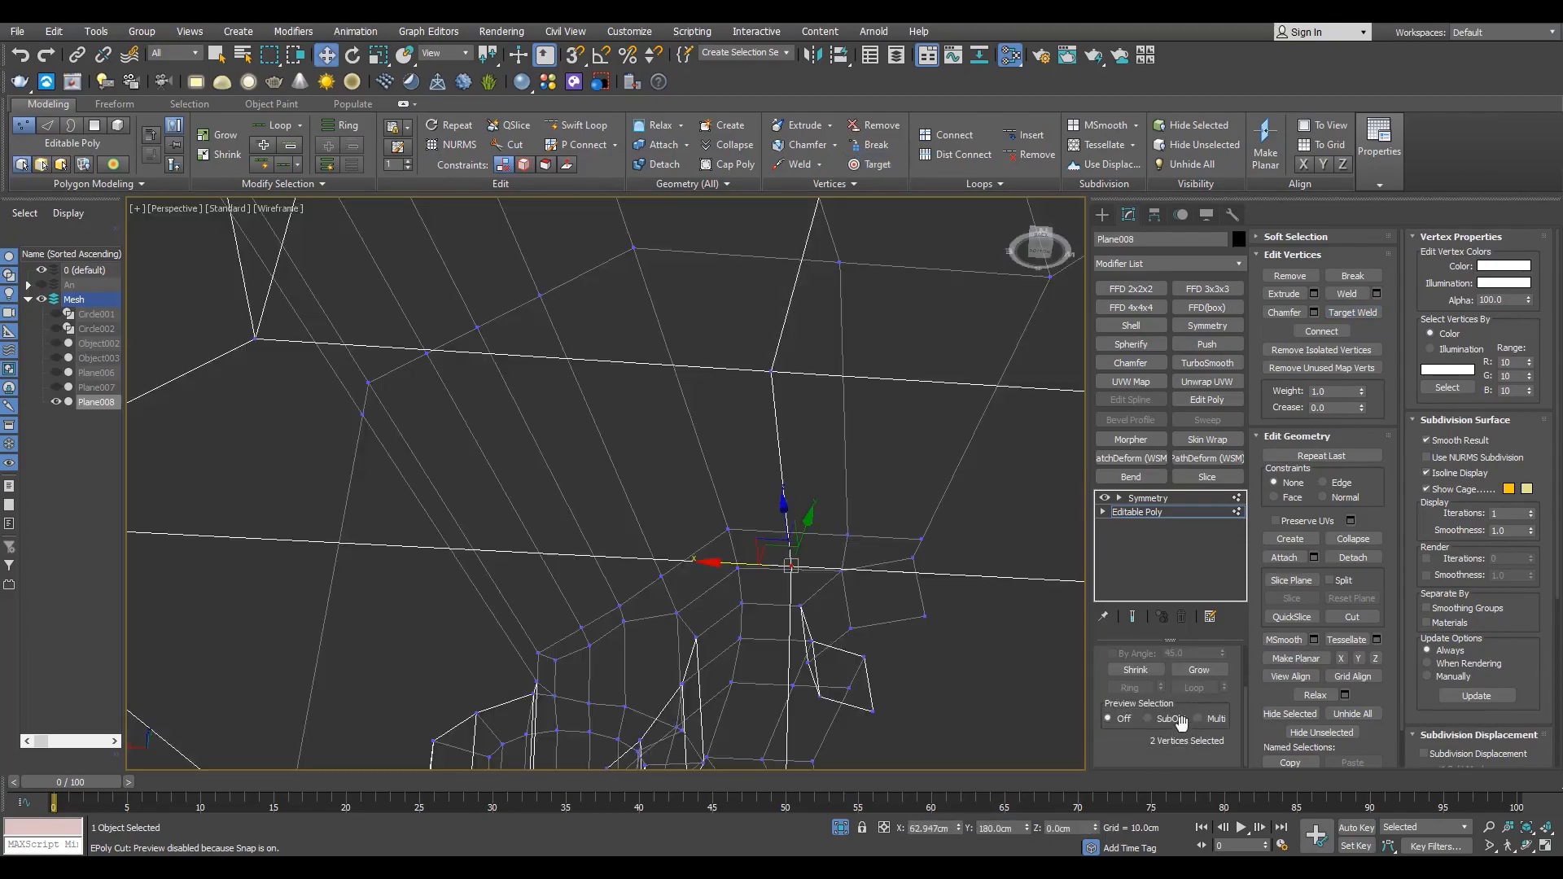
pyautogui.hotkey('ctrl', 'alt', 'c')
# - Examine the body's back and threaded connector, checking the mirrored result of the Symmetry modifier
pyautogui.press('F3')
pyautogui.scroll(-5, 782, 554)
pyautogui.moveTo(757, 553)
pyautogui.keyDown('alt'); pyautogui.mouseDown(button='middle')
pyautogui.moveTo(660, 485)
pyautogui.moveTo(750, 506)
pyautogui.moveTo(570, 484)
pyautogui.moveTo(641, 498)
pyautogui.moveTo(663, 651)
pyautogui.mouseUp(button='middle'); pyautogui.keyUp('alt')
pyautogui.scroll(-2, 570, 483)
pyautogui.keyDown('alt'); pyautogui.moveTo(663, 651); pyautogui.dragTo(587, 521, button='middle'); pyautogui.keyUp('alt')
pyautogui.click(527, 496)
pyautogui.press('4')
pyautogui.scroll(5, 586, 521)
pyautogui.press('2')
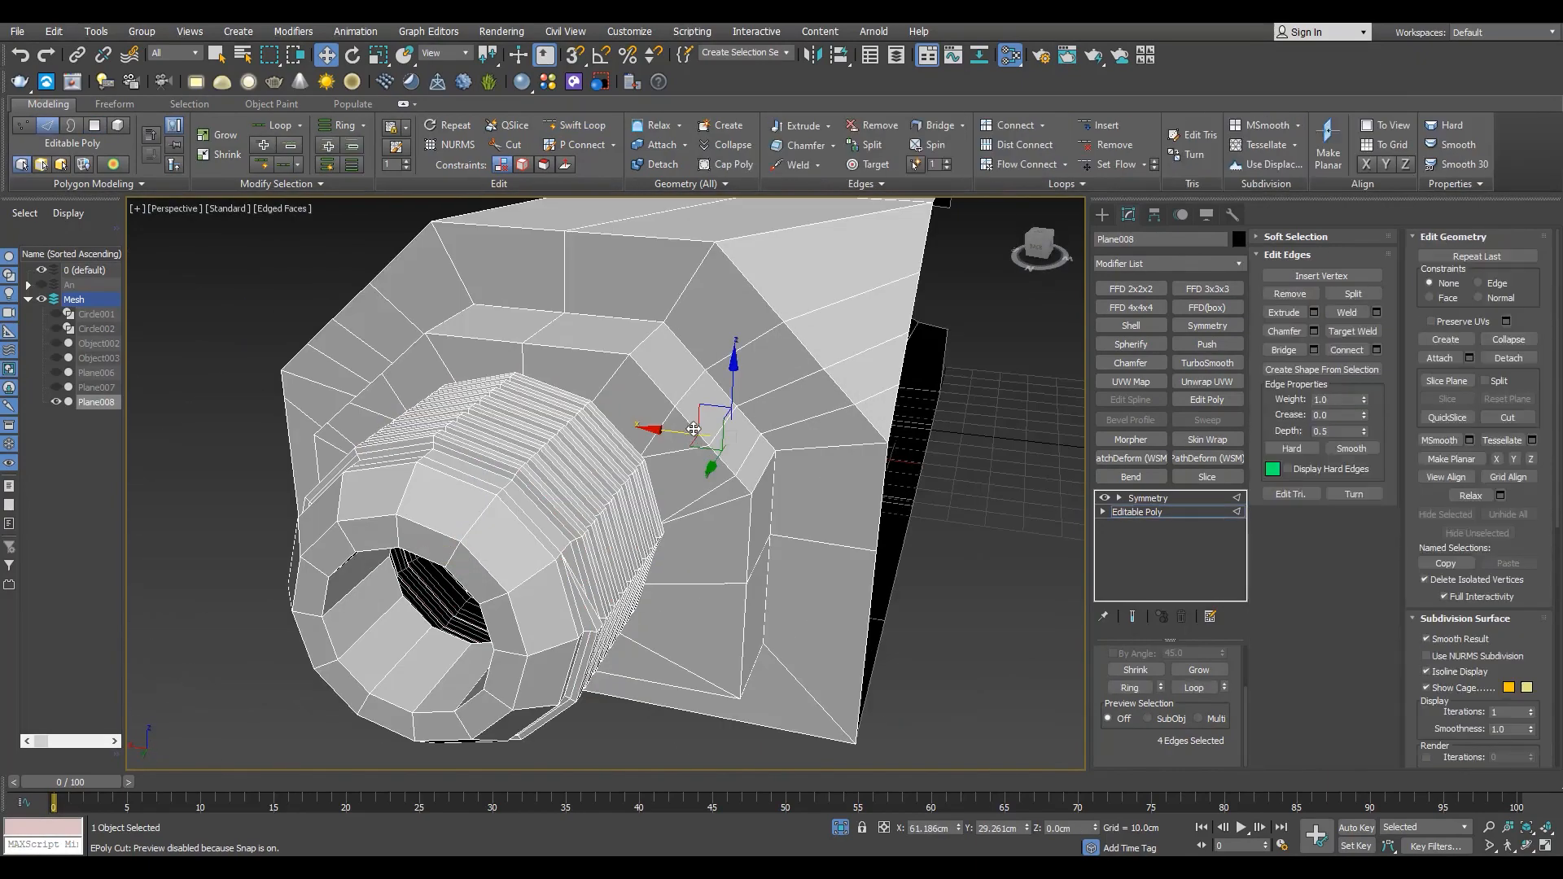
pyautogui.click(1148, 499)
pyautogui.keyDown('alt'); pyautogui.moveTo(701, 456); pyautogui.dragTo(806, 423, button='middle'); pyautogui.keyUp('alt')
pyautogui.click(1140, 512)
# - Select the polygons with more than 4 sides by numeric selection and delete them
pyautogui.press('2')
pyautogui.scroll(-4, 743, 467)
pyautogui.scroll(2, 813, 425)
pyautogui.scroll(-3, 813, 424)
pyautogui.press('4')
pyautogui.click(189, 105)
pyautogui.click(1053, 145)
pyautogui.scroll(4, 786, 512)
pyautogui.press('Delete')
pyautogui.scroll(-5, 786, 511)
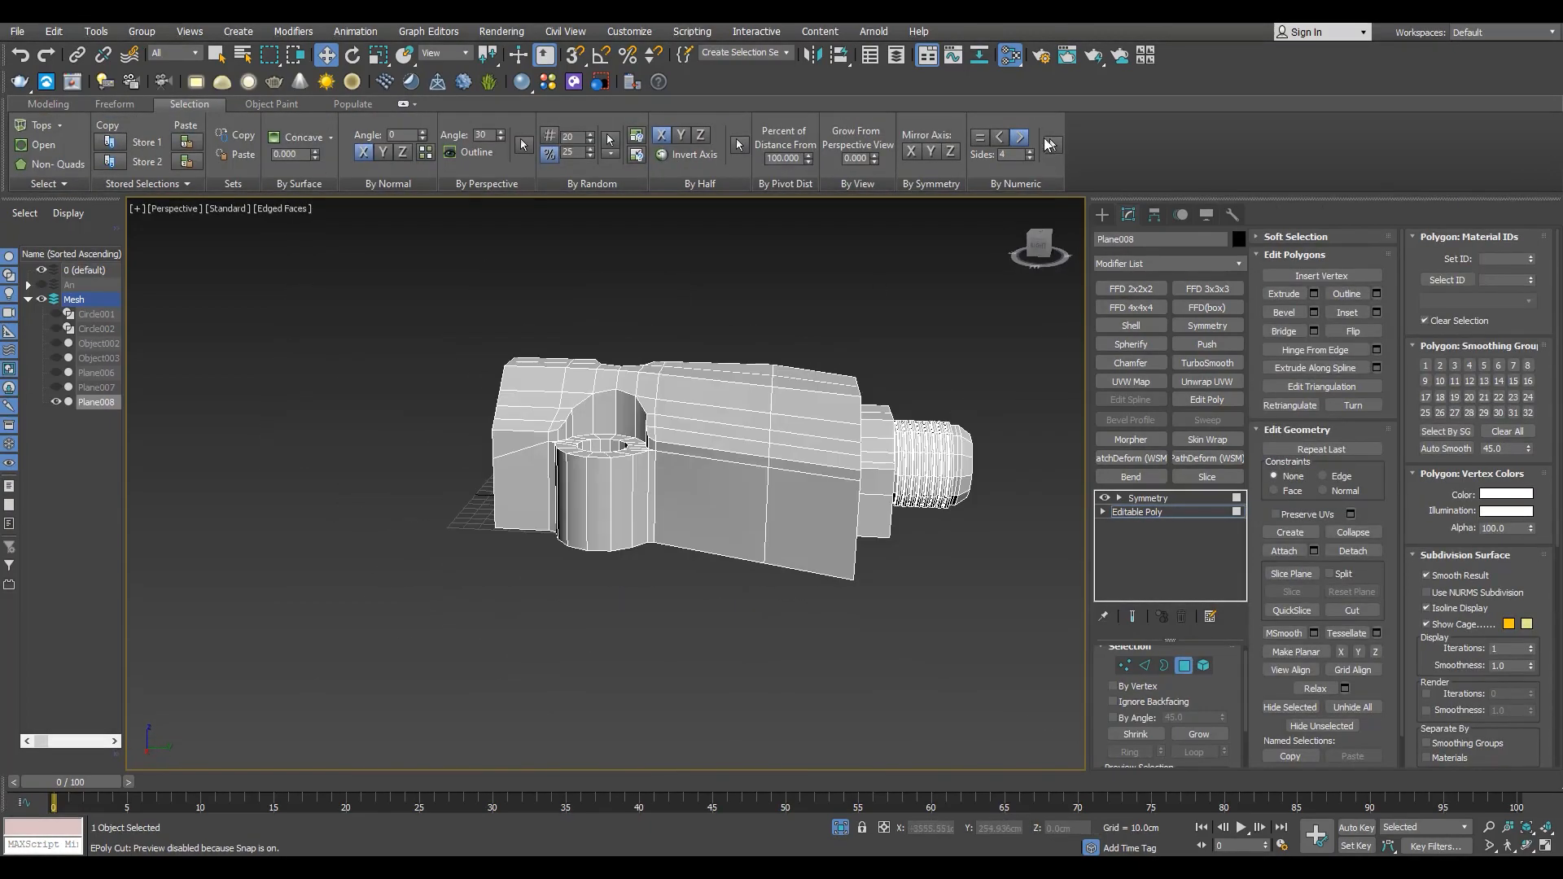
# - Select the outer hard edges around the body's front face and along its upper side
pyautogui.click(1180, 512)
pyautogui.keyDown('alt'); pyautogui.moveTo(464, 522); pyautogui.dragTo(553, 505, button='middle'); pyautogui.keyUp('alt')
pyautogui.scroll(4, 554, 505)
pyautogui.press('2')
pyautogui.doubleClick(531, 541)
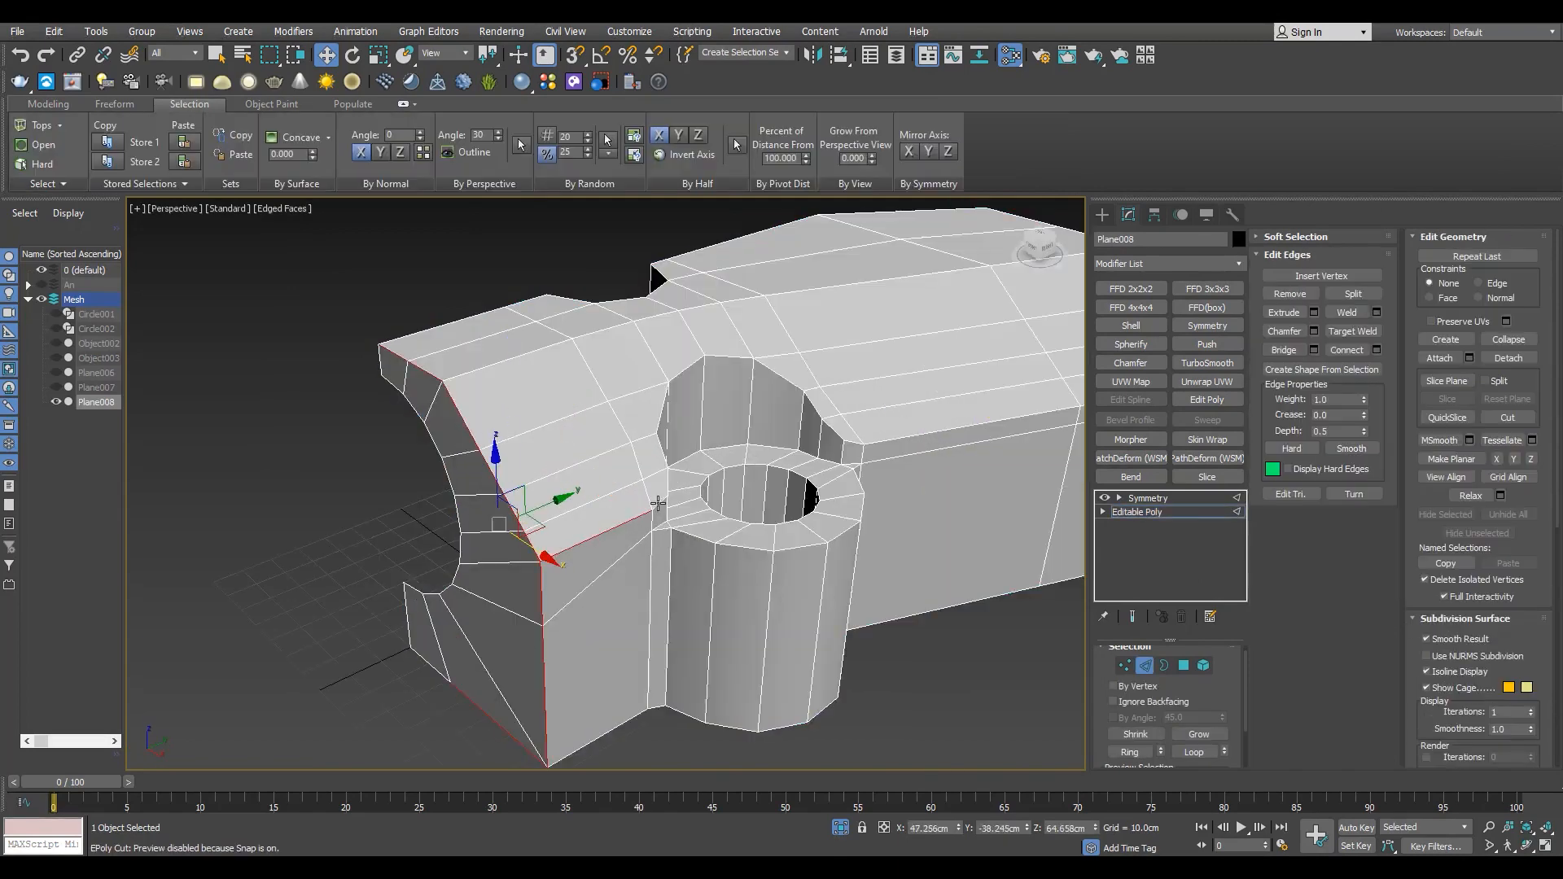
pyautogui.keyDown('alt'); pyautogui.moveTo(657, 504); pyautogui.dragTo(760, 502, button='middle'); pyautogui.keyUp('alt')
pyautogui.keyDown('alt'); pyautogui.moveTo(888, 552); pyautogui.dragTo(802, 521, button='middle'); pyautogui.keyUp('alt')
# - Remove unwanted edges from the selection and add the hard outline edges of the back block
pyautogui.scroll(-4, 839, 533)
pyautogui.scroll(2, 802, 644)
pyautogui.press('F3')
pyautogui.keyDown('alt'); pyautogui.moveTo(835, 640); pyautogui.dragTo(720, 562); pyautogui.keyUp('alt')
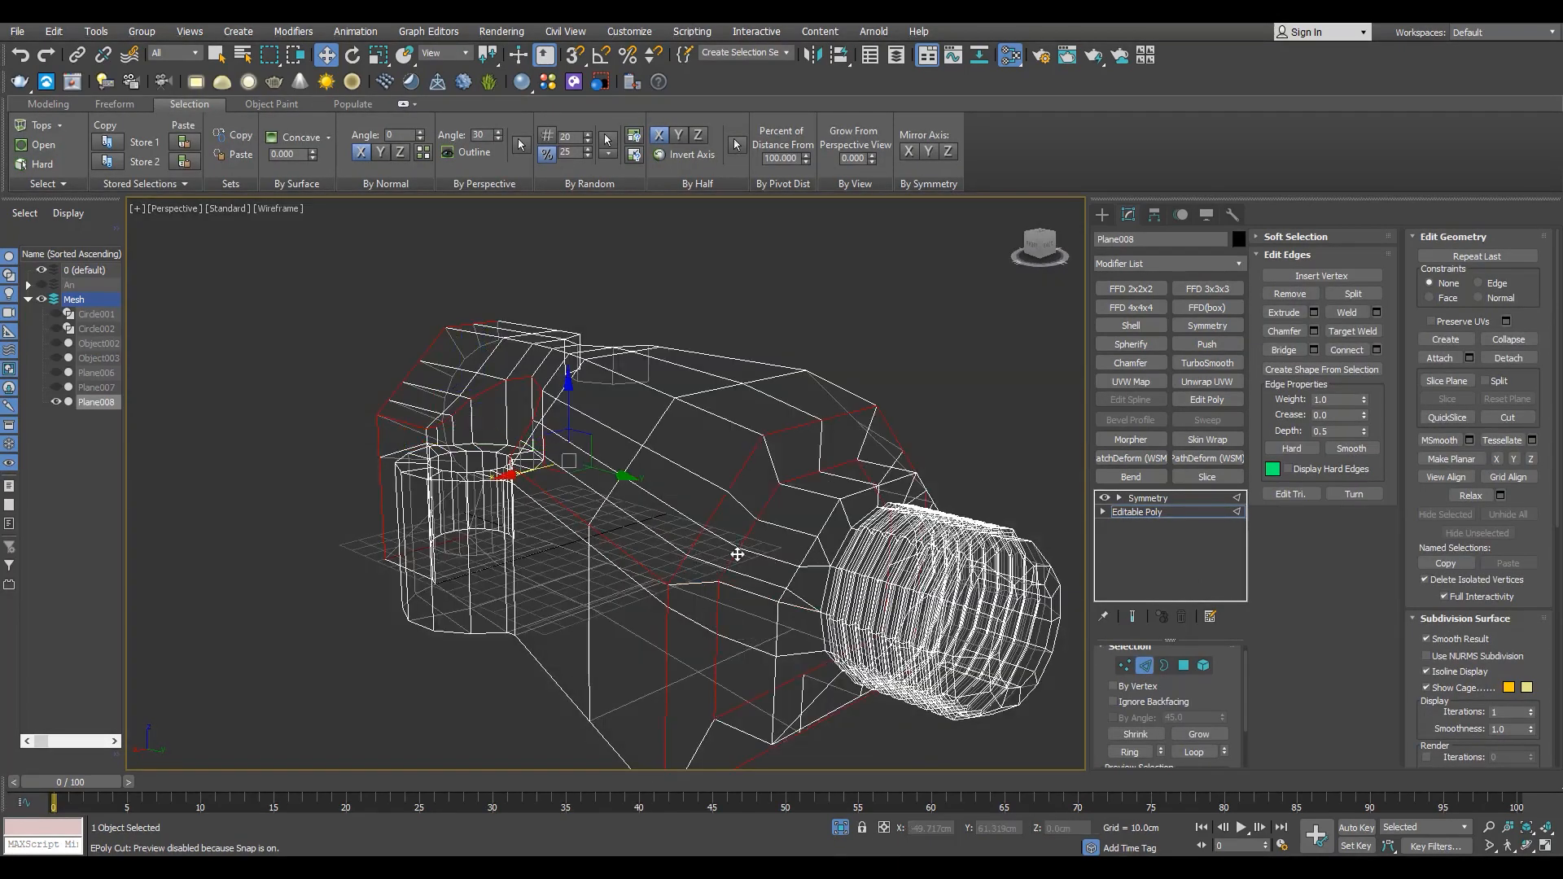
pyautogui.keyDown('alt'); pyautogui.moveTo(881, 465); pyautogui.dragTo(810, 511, button='middle'); pyautogui.keyUp('alt')
pyautogui.press('F3')
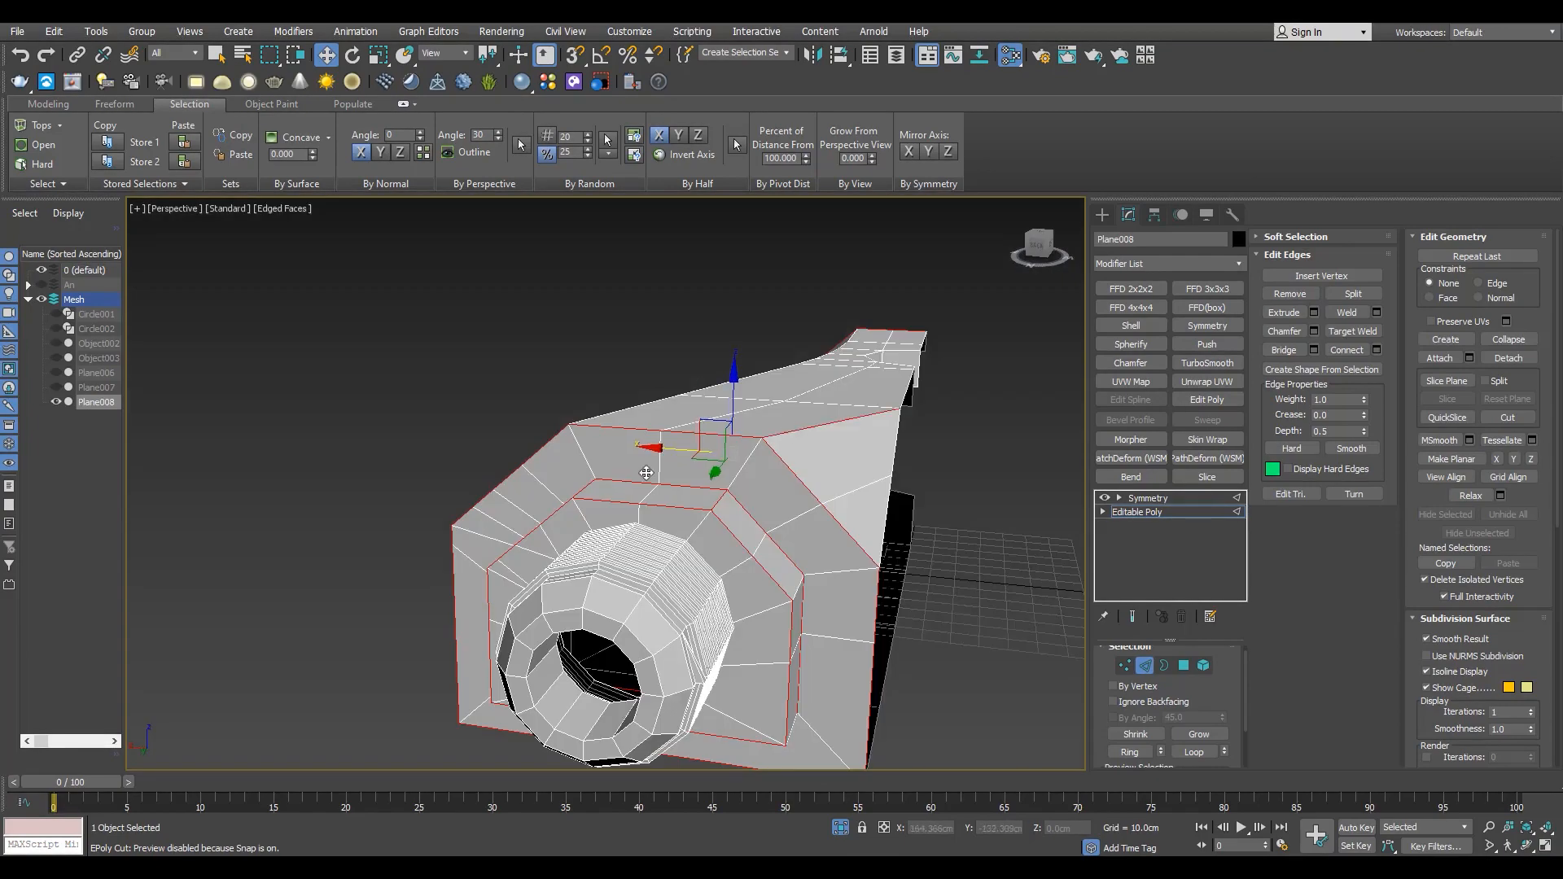
pyautogui.keyDown('alt'); pyautogui.moveTo(646, 473); pyautogui.dragTo(607, 336, button='middle'); pyautogui.keyUp('alt')
pyautogui.scroll(4, 607, 335)
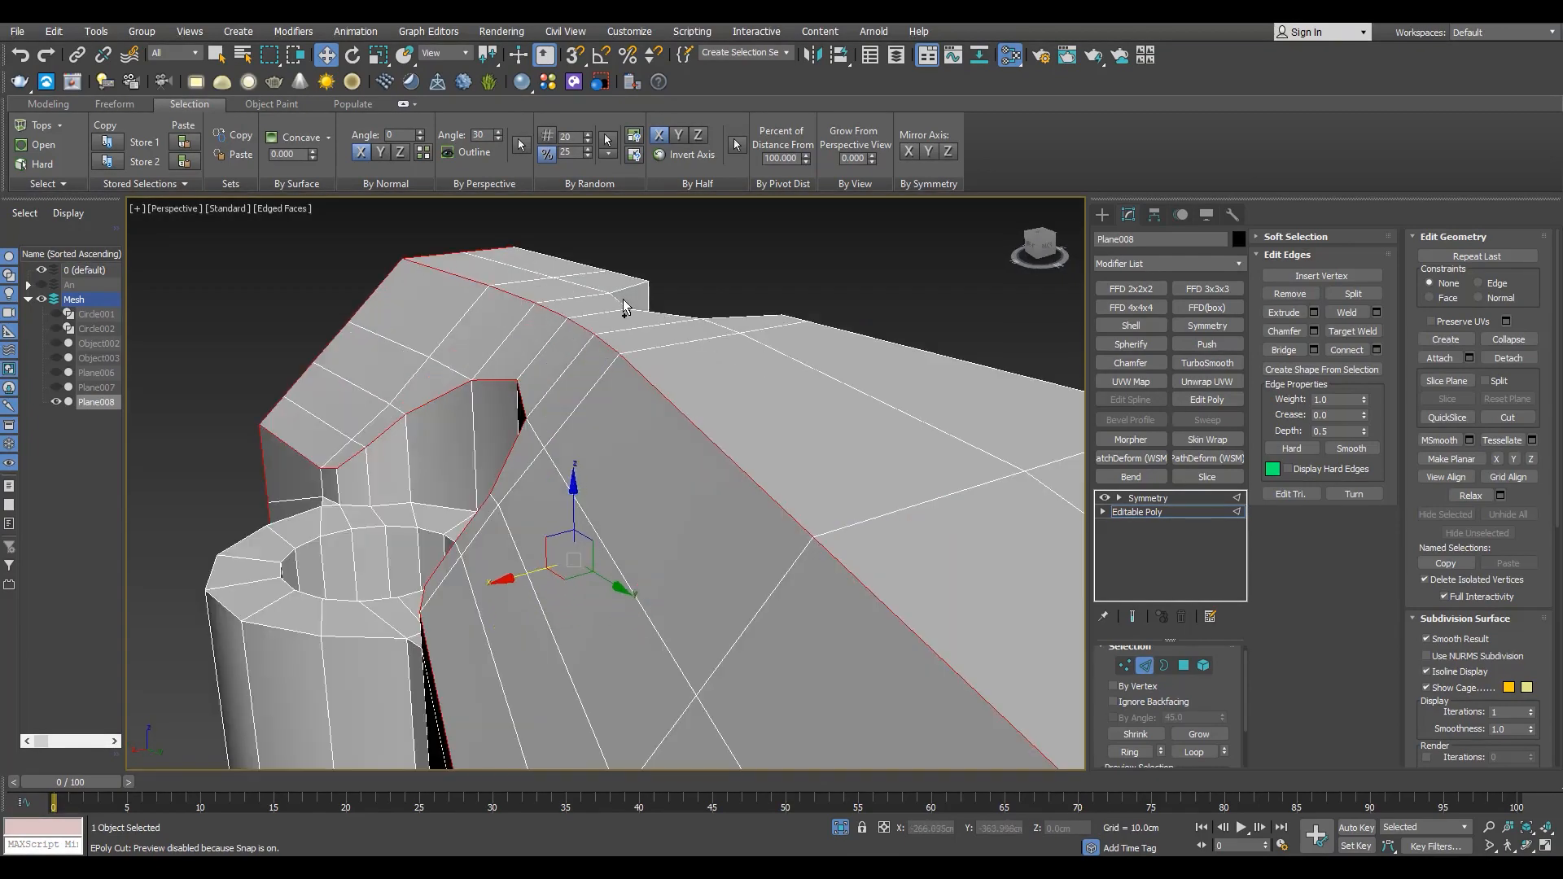
# - Add the arched cutout rim, the side wall's border and the remaining back-block edges to the selection
pyautogui.scroll(-4, 638, 285)
pyautogui.keyDown('alt'); pyautogui.moveTo(638, 285); pyautogui.dragTo(733, 481, button='middle'); pyautogui.keyUp('alt')
pyautogui.scroll(4, 733, 480)
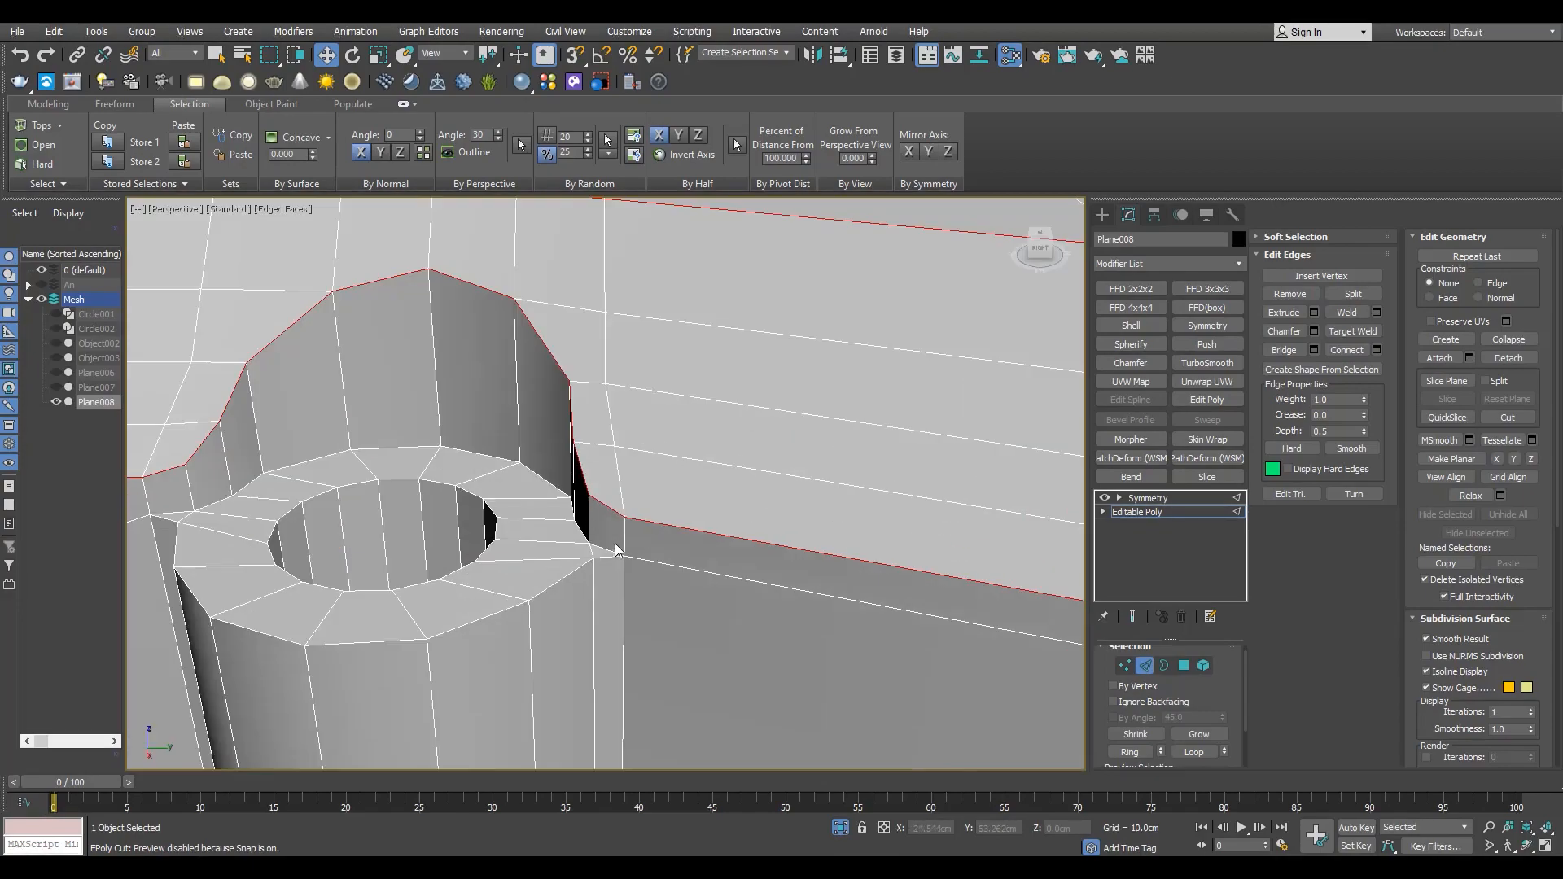
pyautogui.scroll(-4, 717, 562)
pyautogui.moveTo(717, 562); pyautogui.dragTo(593, 507, button='middle')
pyautogui.scroll(-4, 660, 561)
pyautogui.scroll(3, 592, 507)
pyautogui.keyDown('alt'); pyautogui.moveTo(584, 353); pyautogui.dragTo(555, 504, button='middle'); pyautogui.keyUp('alt')
pyautogui.press('F3')
pyautogui.press('F3')
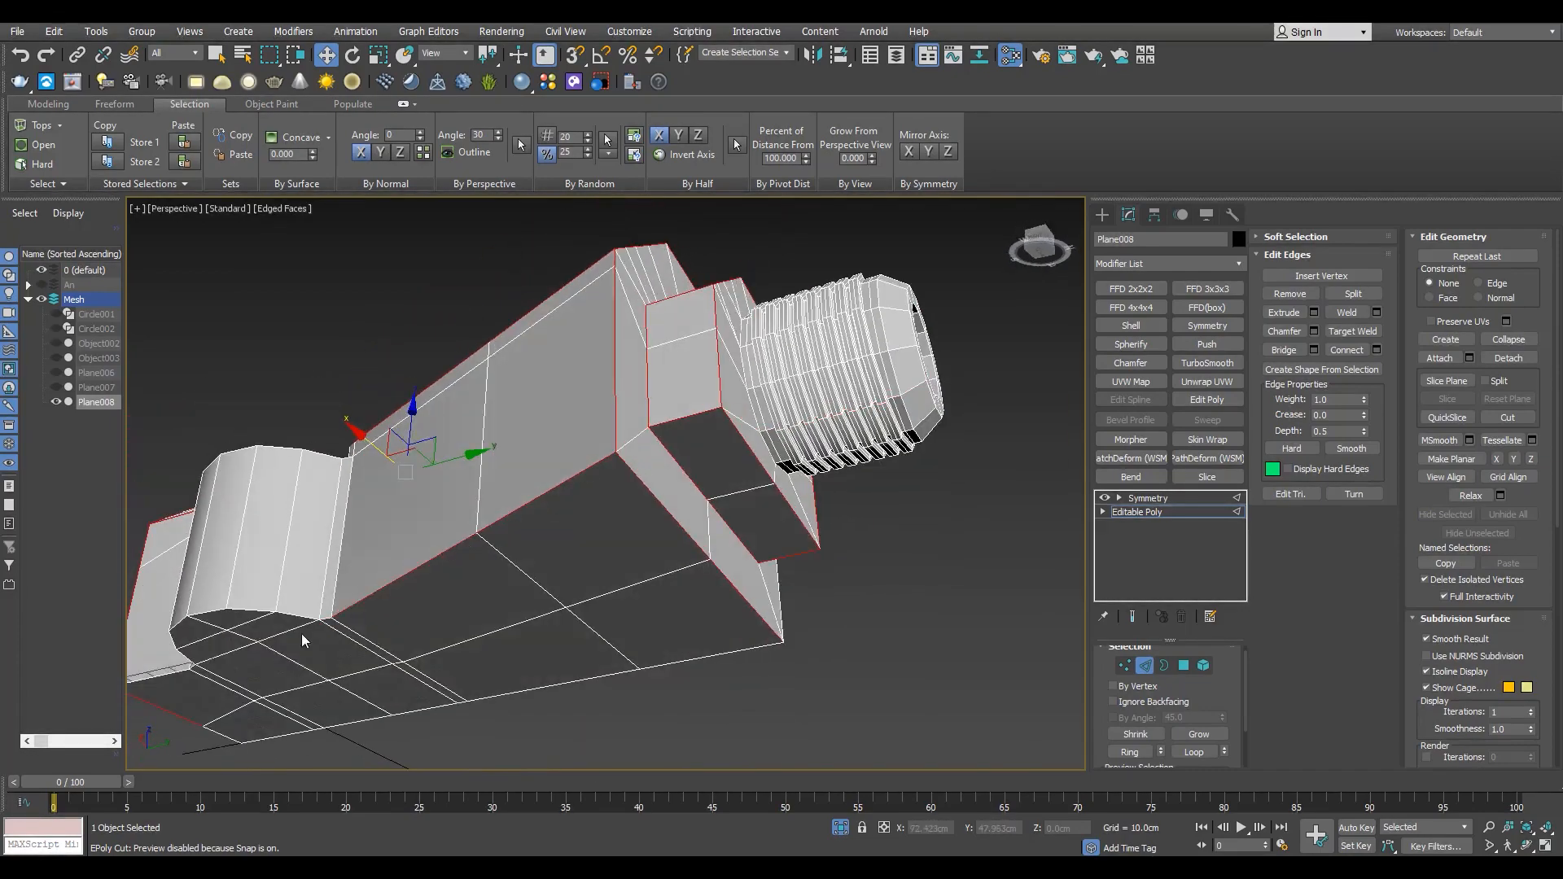
# - Add the underside border and the side cylinder's top and bottom outer rims to the edge selection
pyautogui.scroll(5, 301, 641)
pyautogui.keyDown('alt'); pyautogui.moveTo(425, 531); pyautogui.dragTo(663, 463, button='middle'); pyautogui.keyUp('alt')
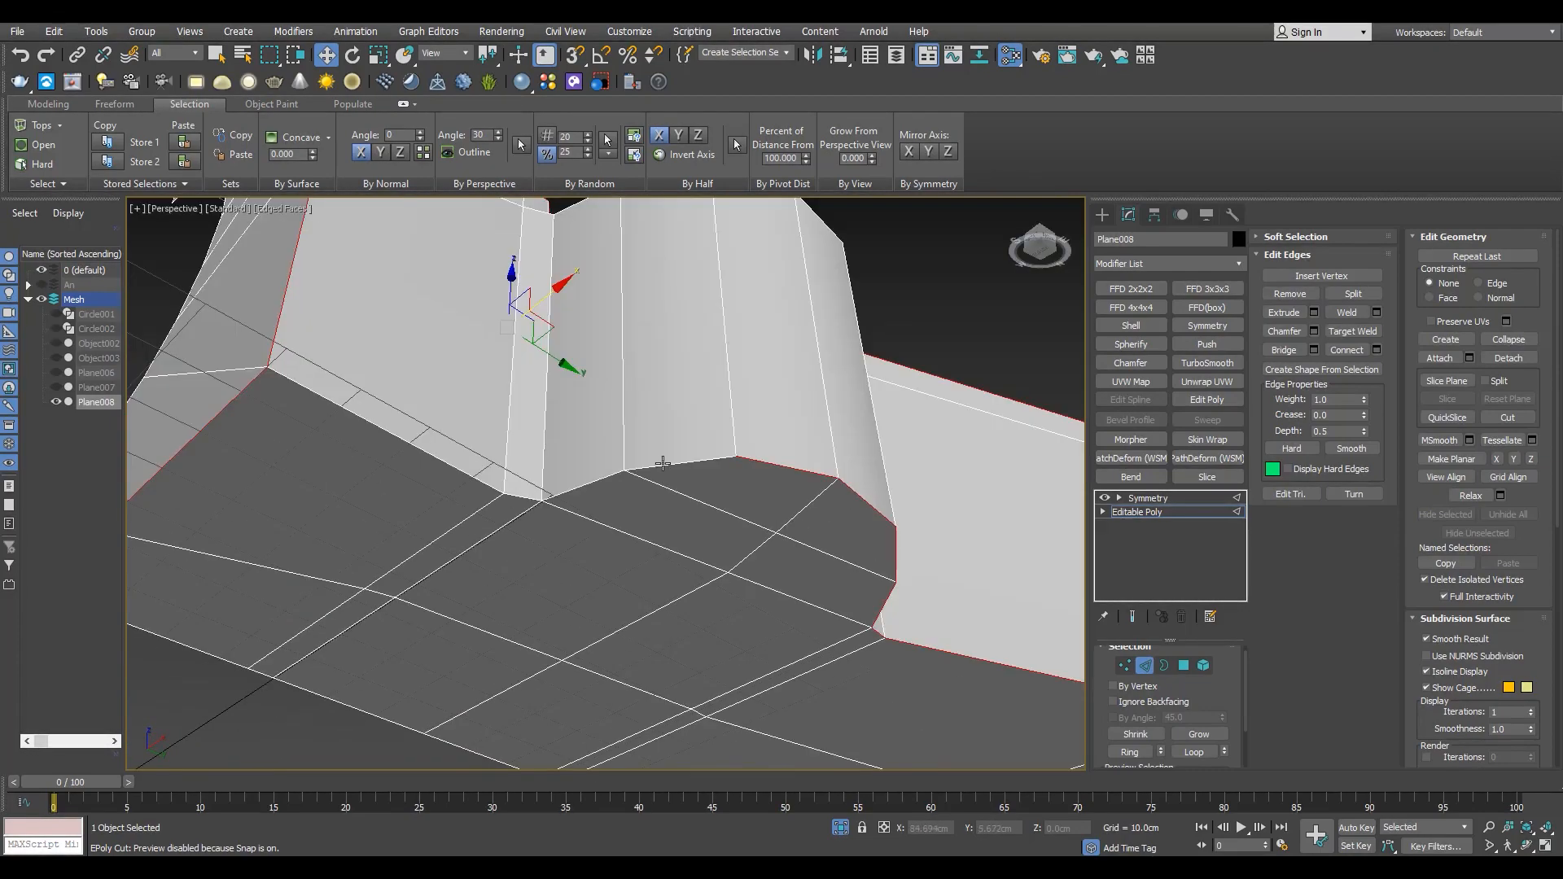
pyautogui.scroll(-5, 452, 487)
pyautogui.scroll(4, 492, 554)
pyautogui.keyDown('alt'); pyautogui.moveTo(446, 431); pyautogui.dragTo(458, 519, button='middle'); pyautogui.keyUp('alt')
pyautogui.scroll(3, 443, 480)
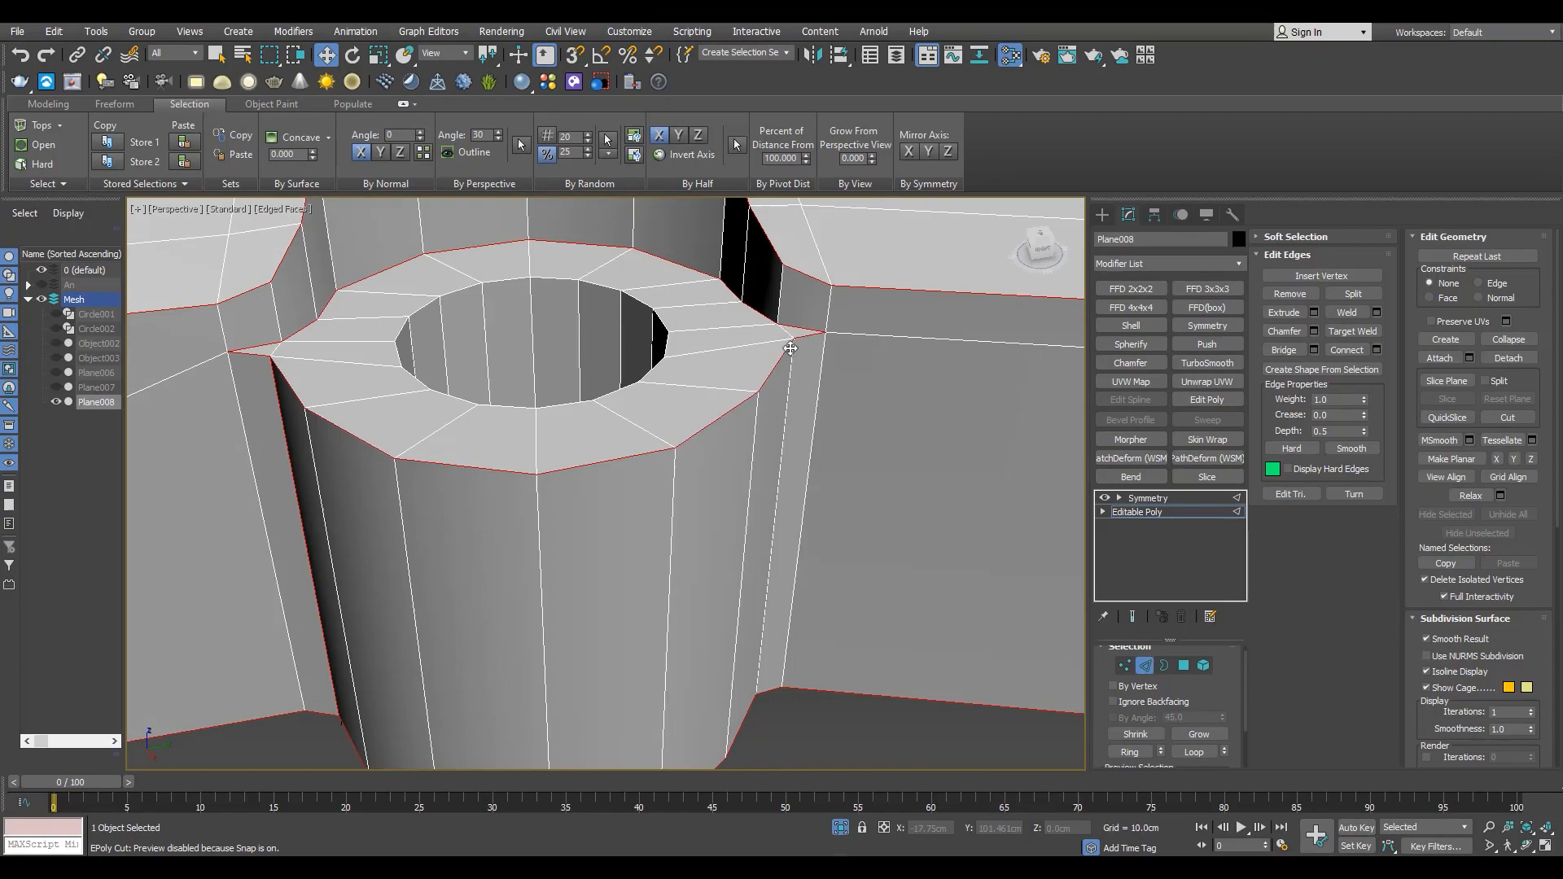
pyautogui.scroll(-3, 644, 407)
pyautogui.keyDown('alt'); pyautogui.moveTo(643, 407); pyautogui.dragTo(574, 447, button='middle'); pyautogui.keyUp('alt')
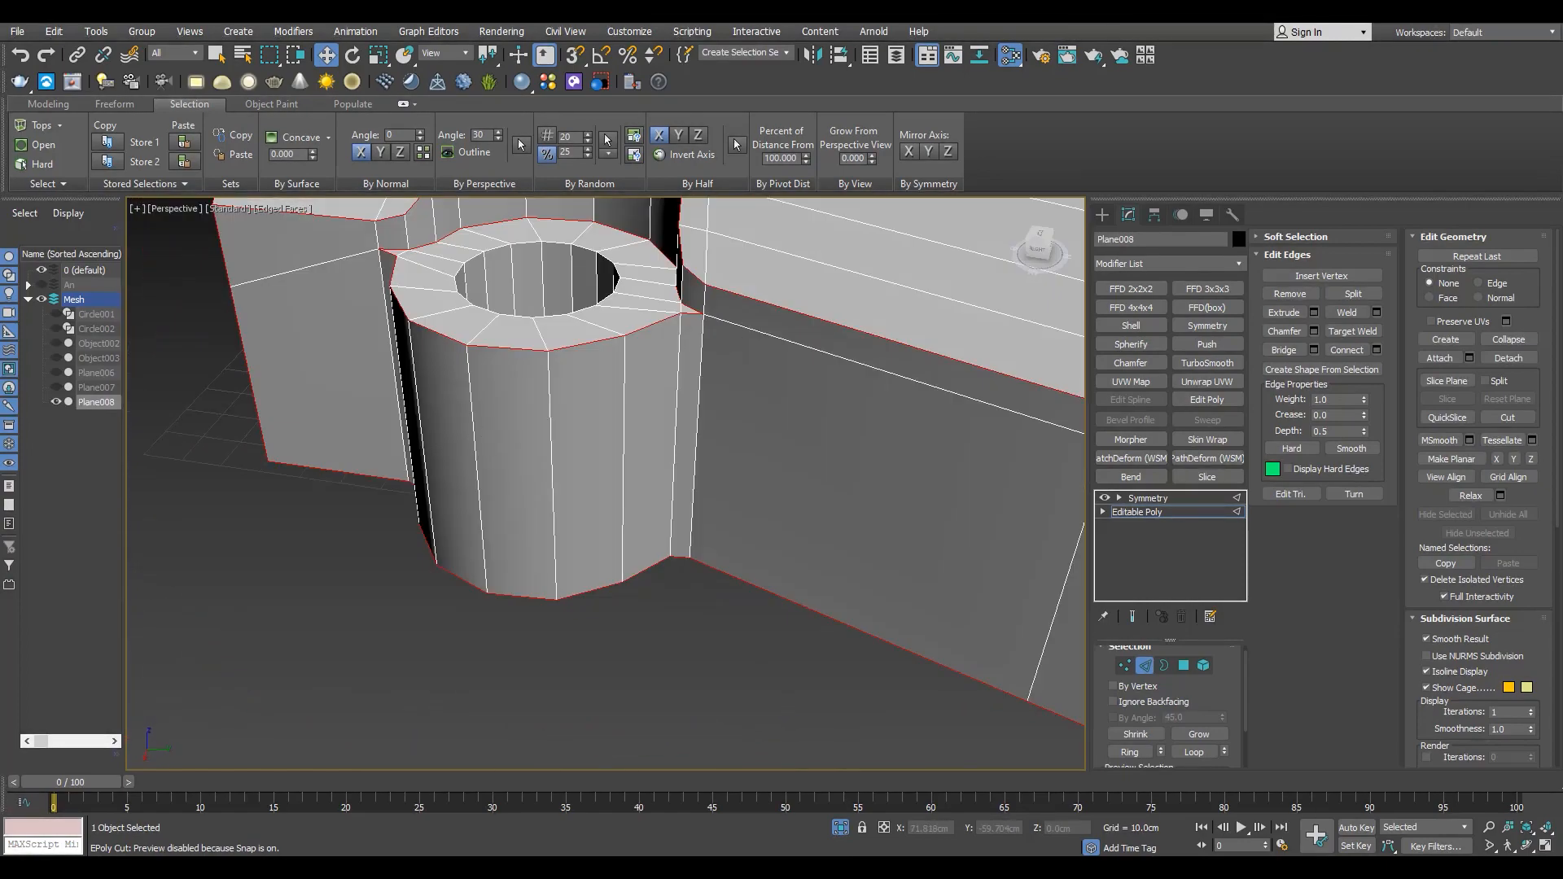
# - Add the vertical corner edges where the side cylinder meets the body walls to the selection
pyautogui.keyDown('alt'); pyautogui.moveTo(411, 497); pyautogui.dragTo(509, 537, button='middle'); pyautogui.keyUp('alt')
pyautogui.scroll(2, 453, 563)
pyautogui.scroll(-3, 454, 563)
pyautogui.scroll(4, 532, 395)
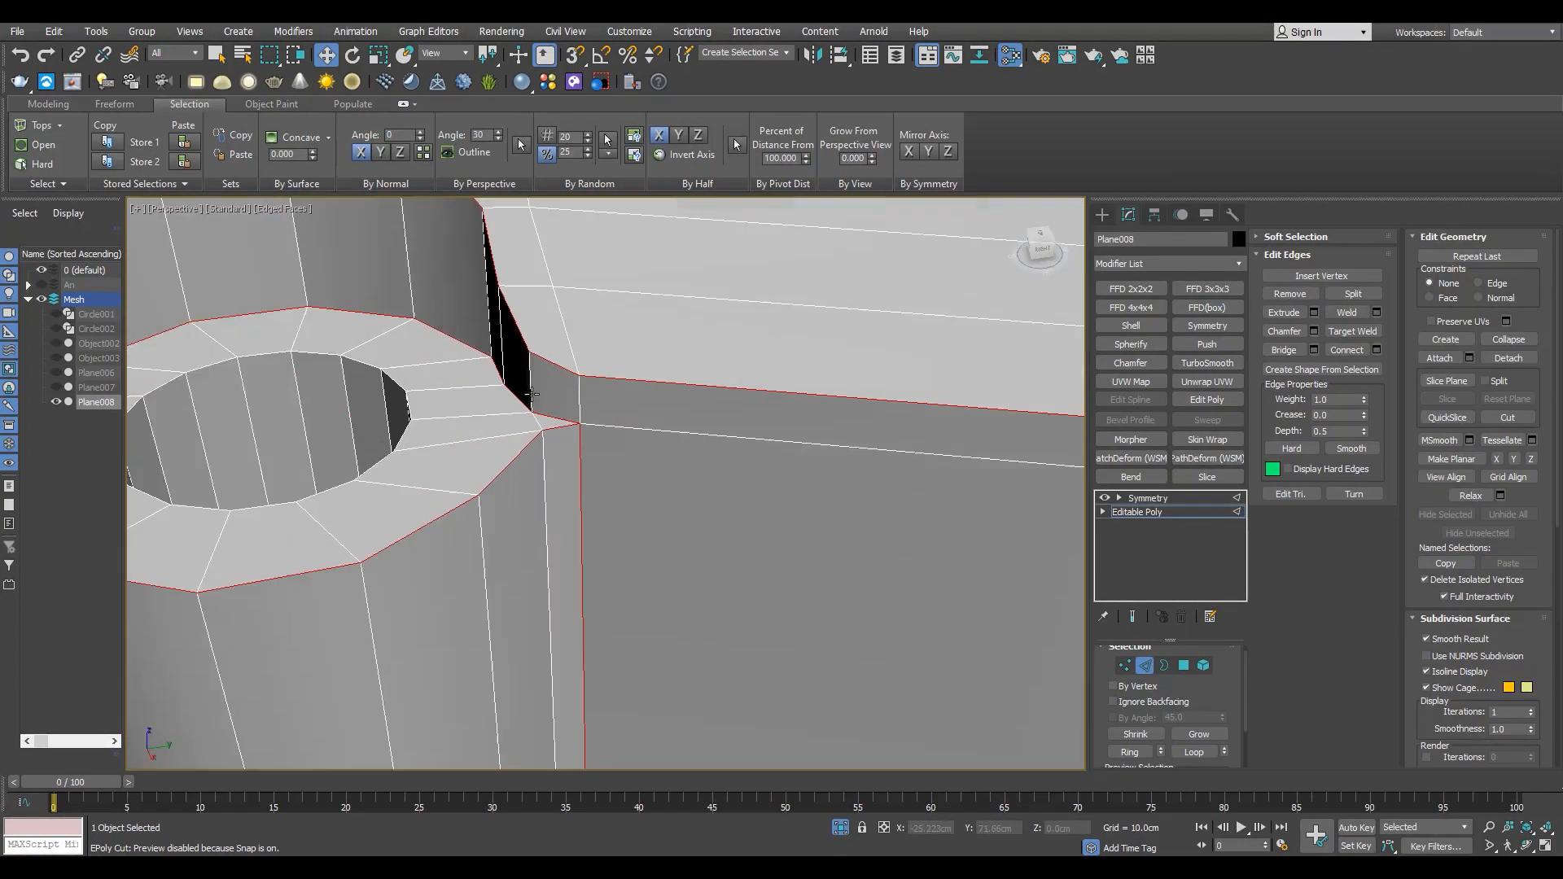
pyautogui.keyDown('alt'); pyautogui.moveTo(532, 394); pyautogui.dragTo(579, 458, button='middle'); pyautogui.keyUp('alt')
pyautogui.scroll(-5, 579, 458)
pyautogui.scroll(3, 561, 423)
# - Try a one-segment chamfer of 0.986 cm on the selected hard edges
pyautogui.click(1315, 332)
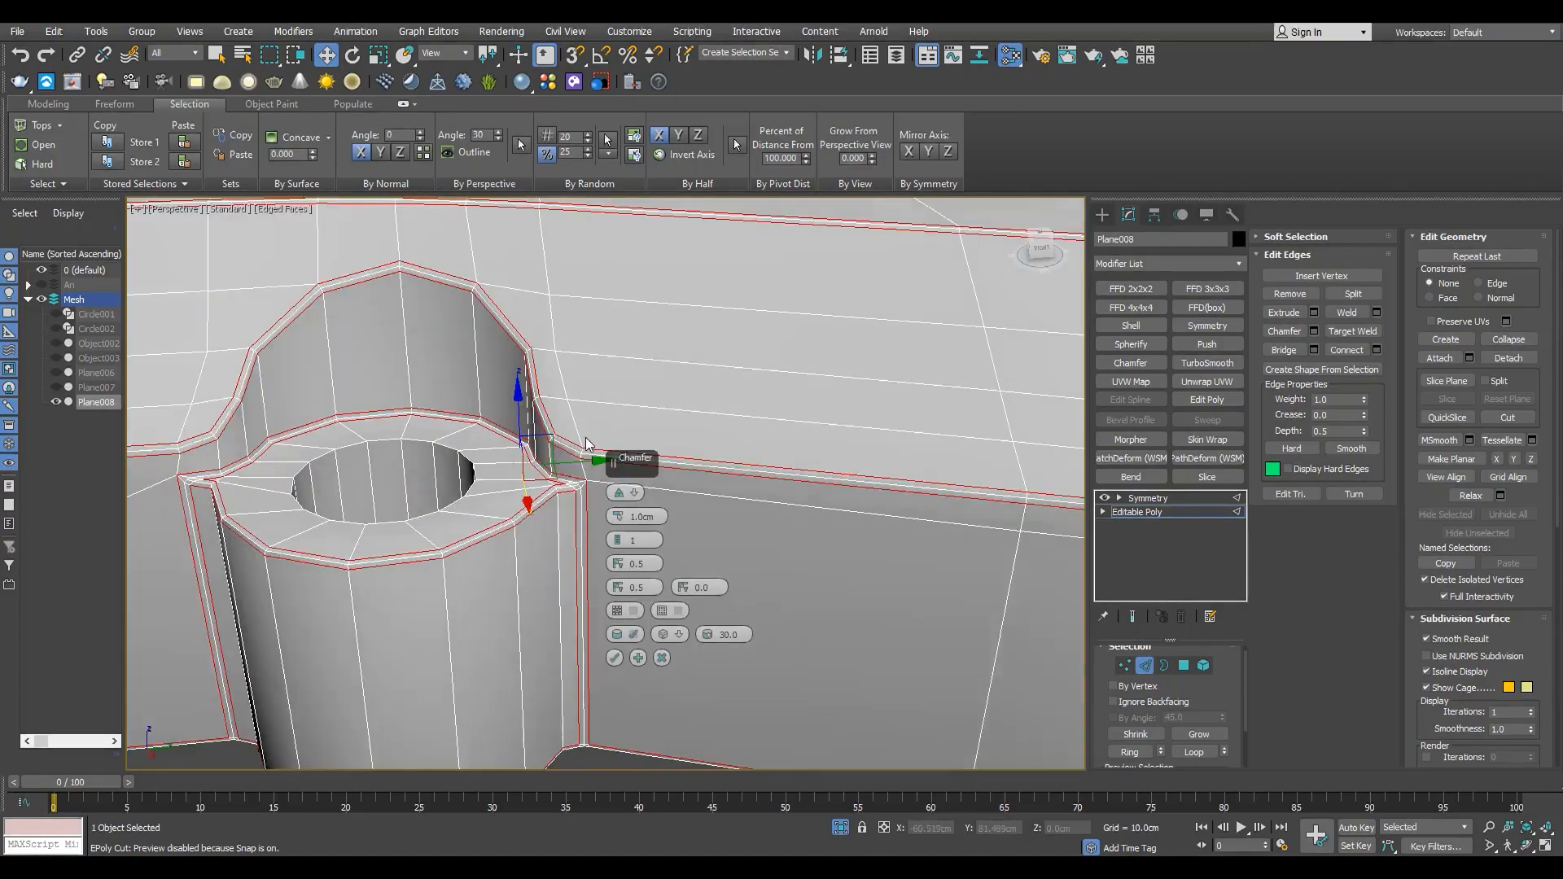
pyautogui.scroll(3, 584, 437)
pyautogui.scroll(-5, 489, 517)
pyautogui.keyDown('alt'); pyautogui.moveTo(488, 517); pyautogui.dragTo(211, 429, button='middle'); pyautogui.keyUp('alt')
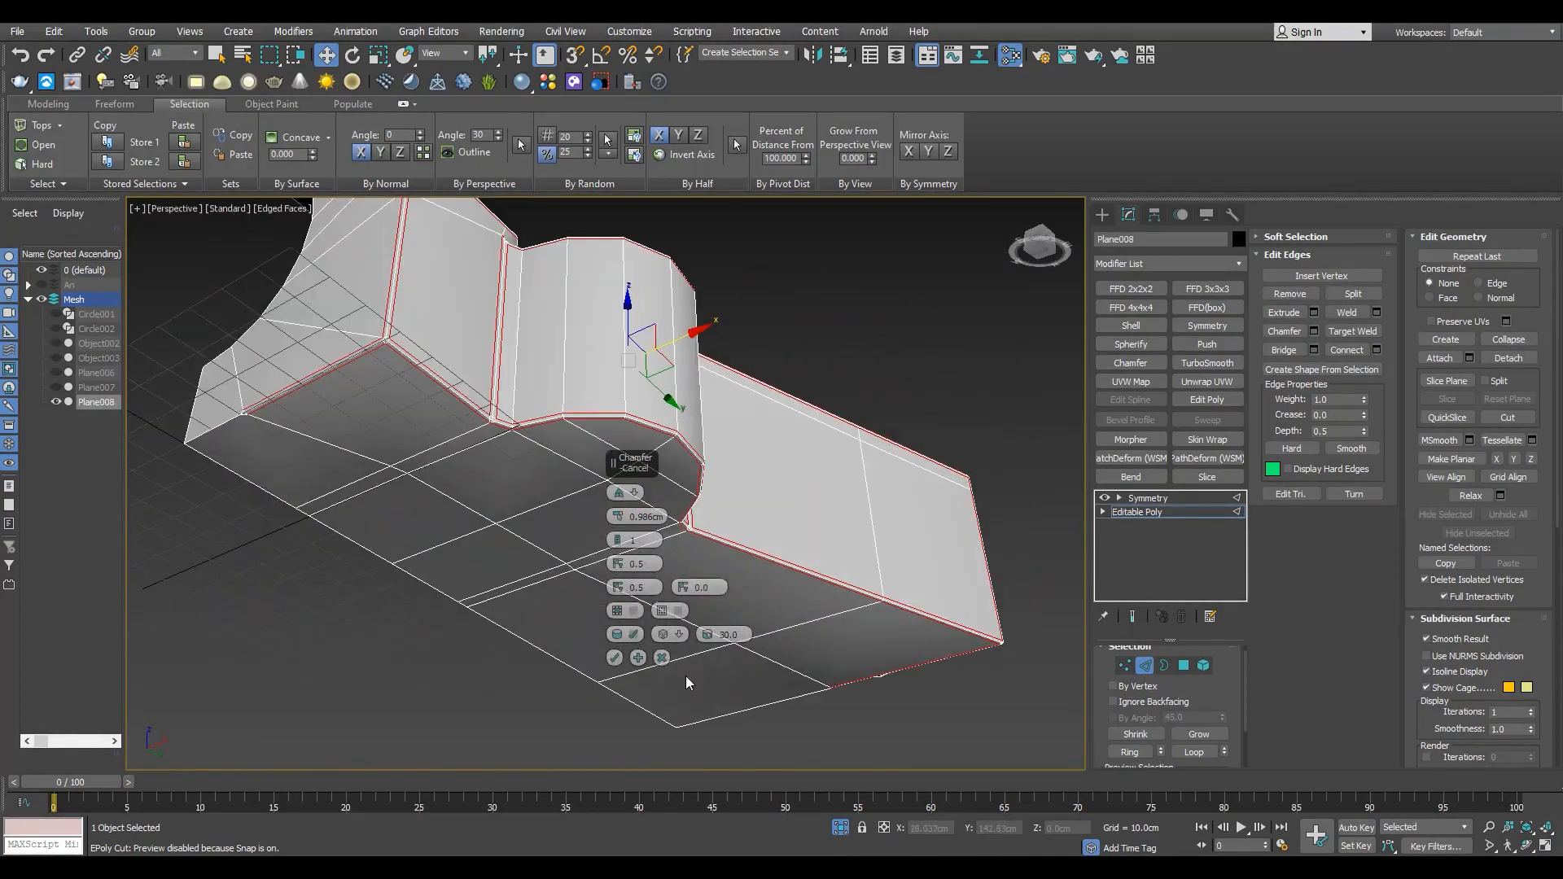
pyautogui.click(662, 658)
# - Examine the vertices and edges at the underside's front corner in wireframe for overlapping geometry
pyautogui.press('1')
pyautogui.scroll(3, 208, 437)
pyautogui.moveTo(248, 423); pyautogui.dragTo(277, 374)
pyautogui.press('F3')
pyautogui.scroll(-3, 1186, 695)
pyautogui.press('2')
pyautogui.moveTo(278, 473); pyautogui.dragTo(262, 430)
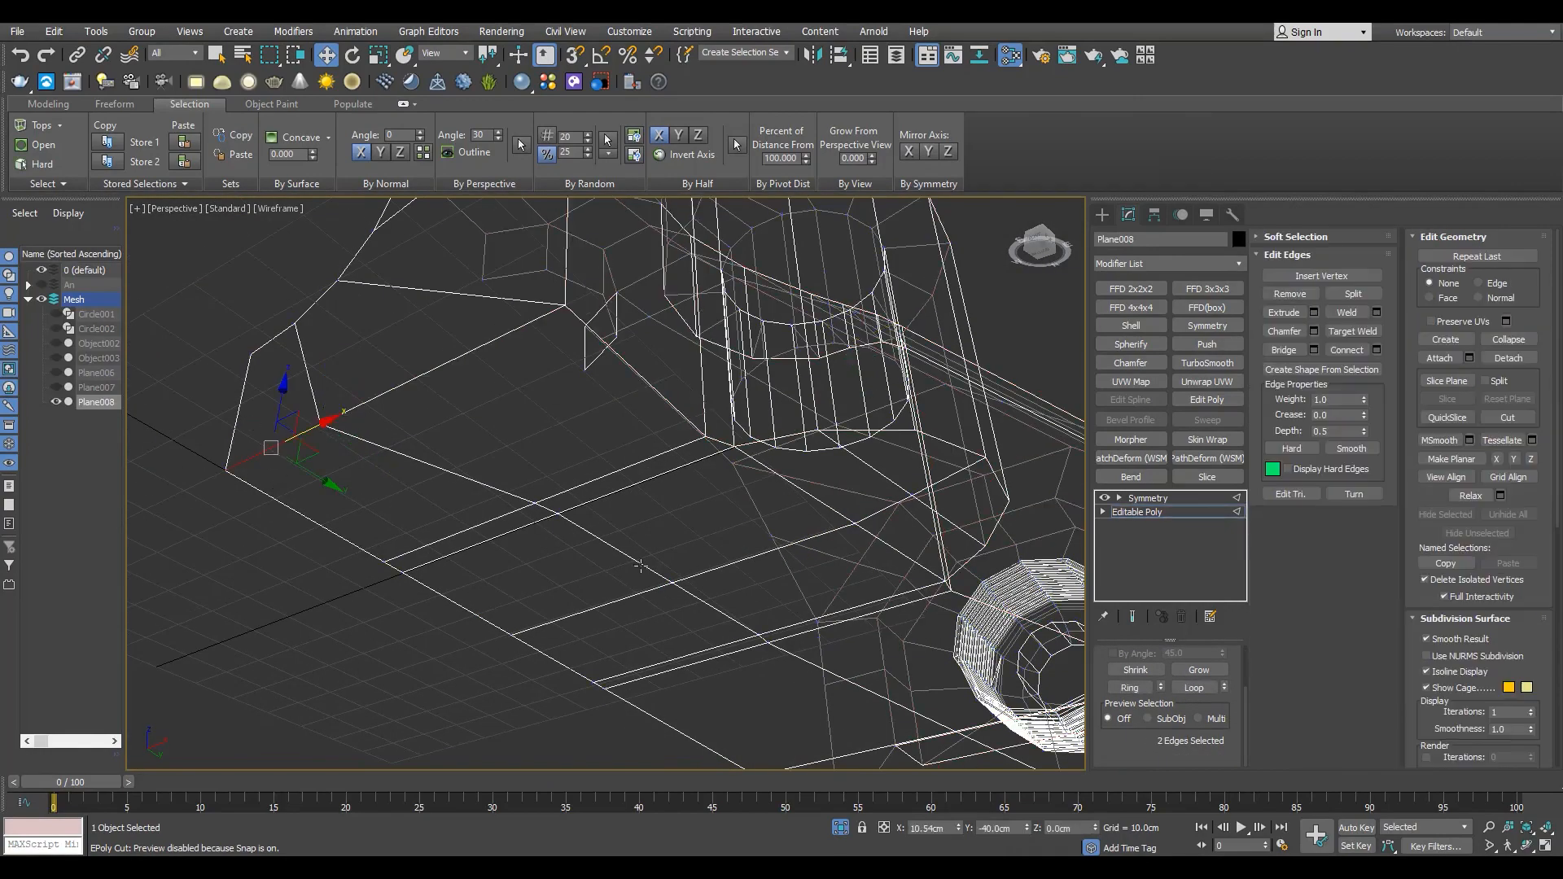
pyautogui.doubleClick(641, 566)
pyautogui.scroll(-4, 584, 560)
pyautogui.press('F3')
pyautogui.scroll(5, 430, 513)
pyautogui.press('F3')
# - Delete the polygon at the underside's front corner and bridge the two facing open edges to rebuild it
pyautogui.press('4')
pyautogui.click(437, 495)
pyautogui.press('Delete')
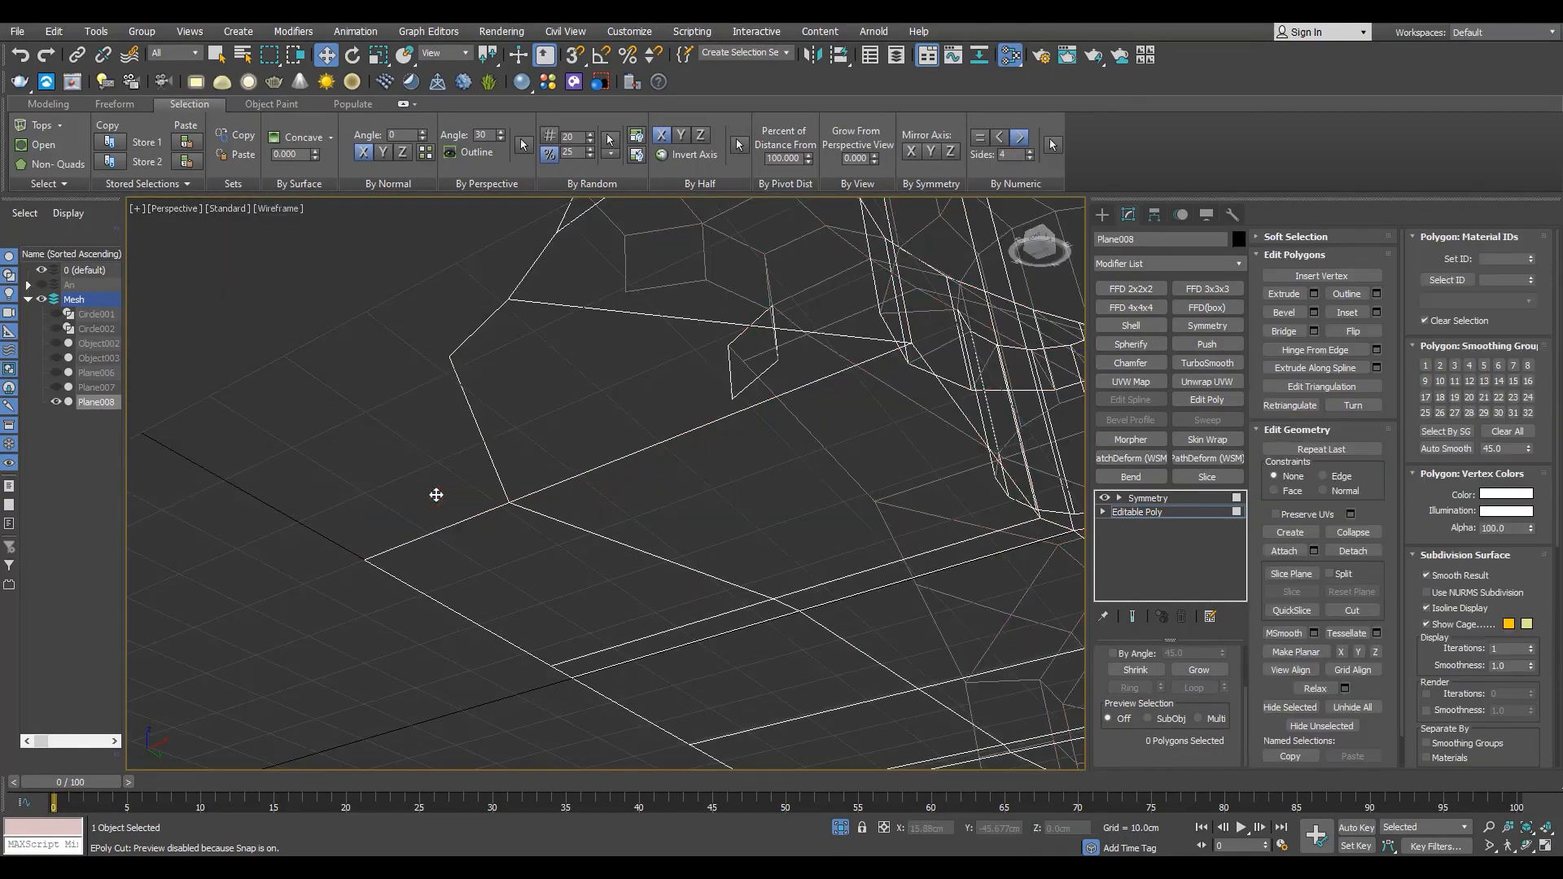
pyautogui.press('Delete')
pyautogui.press('2')
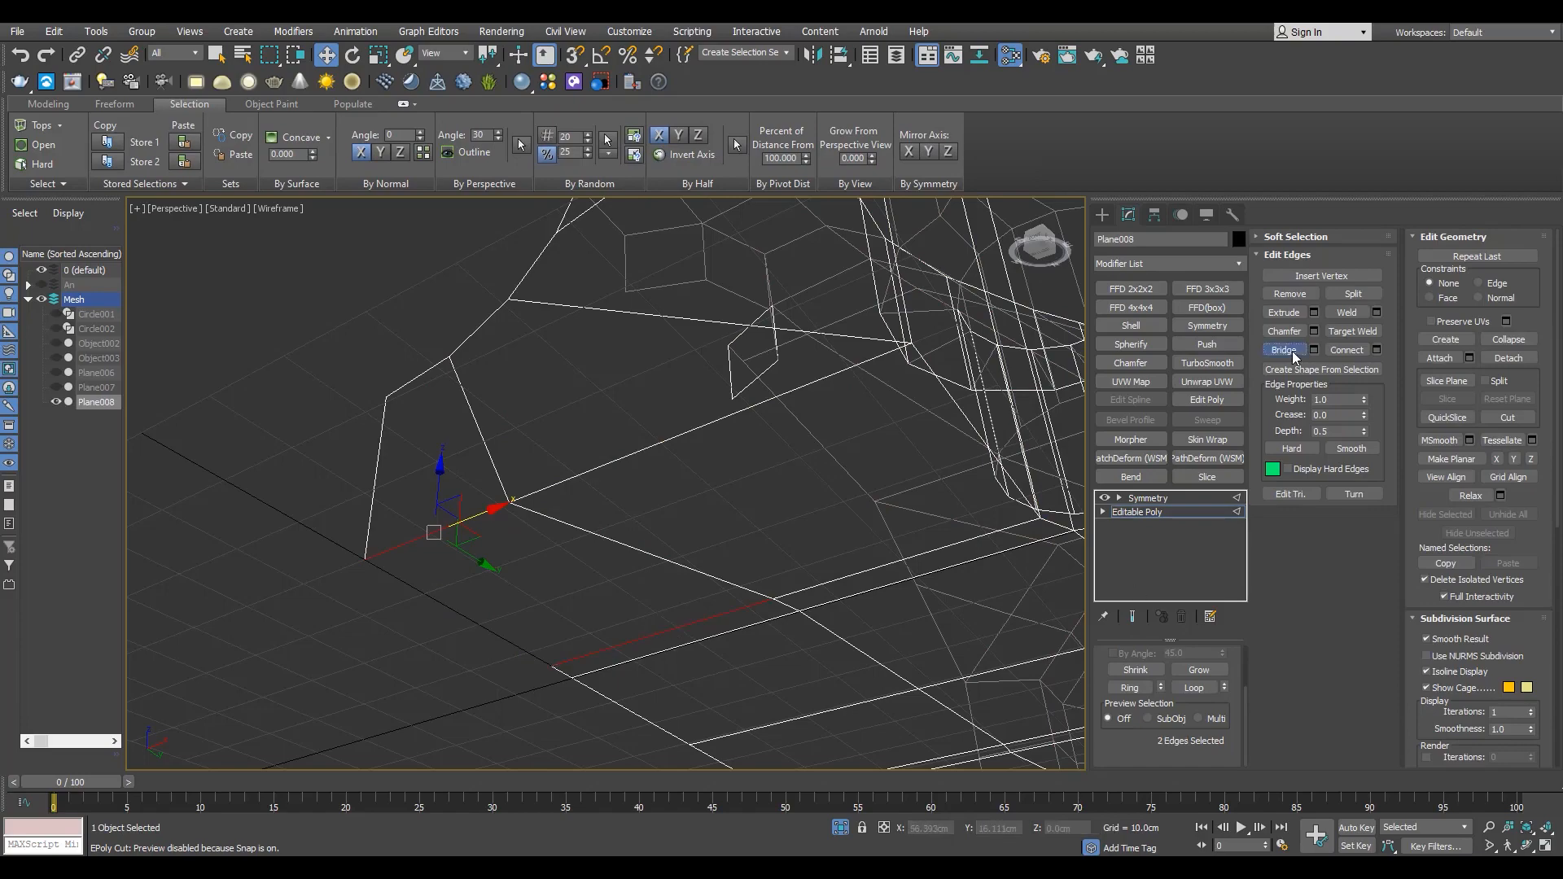
pyautogui.click(1294, 356)
# - Check the whole body's wireframe for remaining open borders
pyautogui.scroll(-5, 528, 548)
pyautogui.press('3')
pyautogui.hotkey('ctrl', 'a')
pyautogui.keyDown('alt'); pyautogui.moveTo(528, 547); pyautogui.dragTo(779, 499, button='middle'); pyautogui.keyUp('alt')
pyautogui.scroll(2, 779, 498)
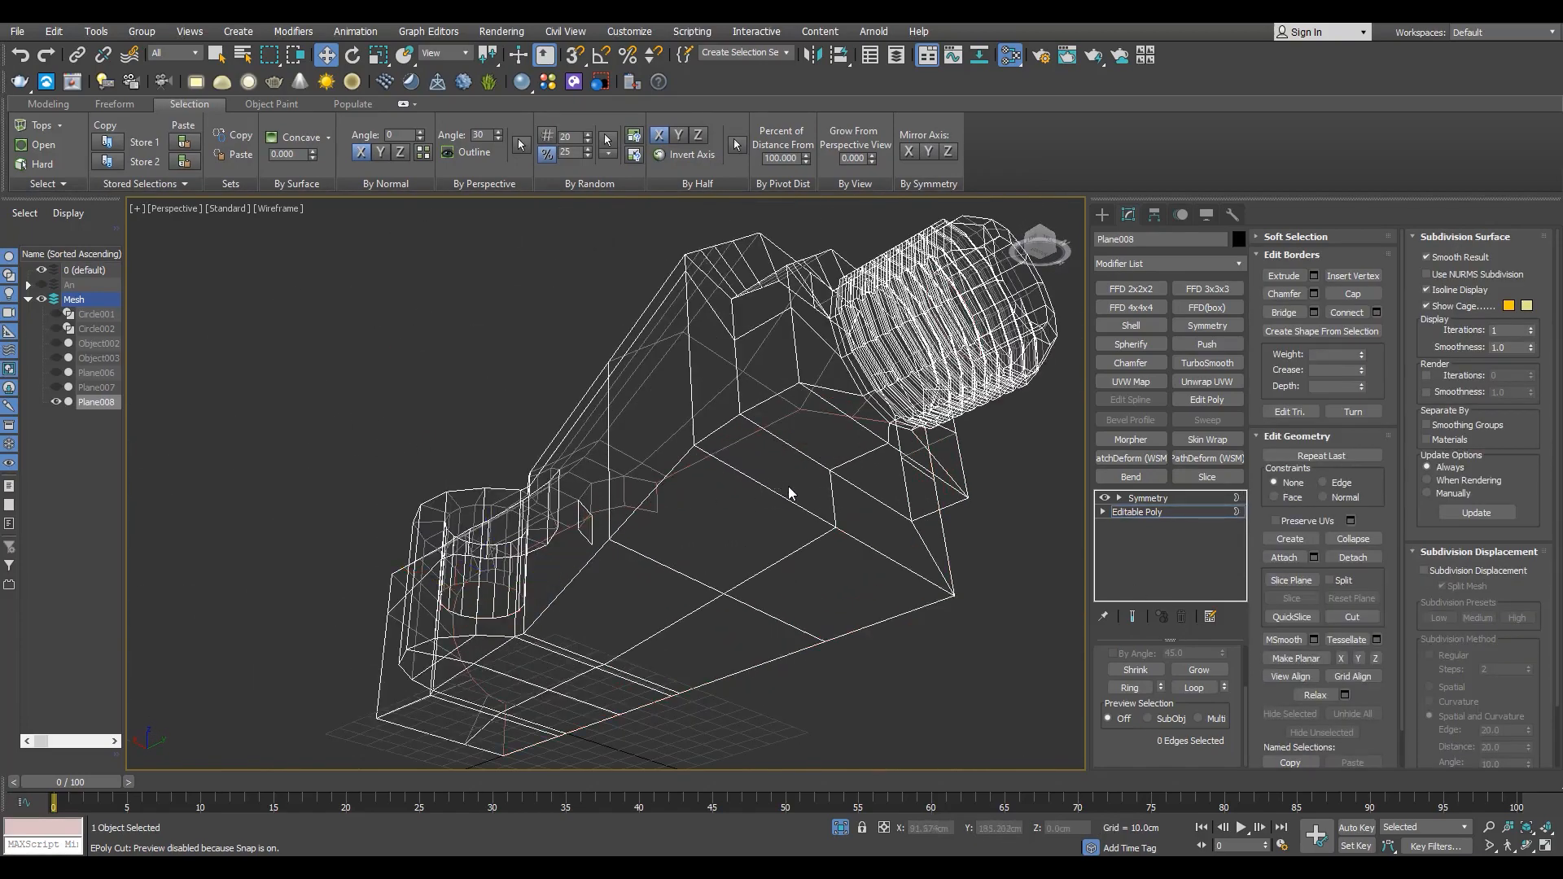
# - Delete the polygon at the rear of the underside and check the surrounding edges in shaded and wireframe display
pyautogui.press('2')
pyautogui.click(785, 492)
pyautogui.click(875, 547)
pyautogui.scroll(5, 899, 523)
pyautogui.press('F3')
pyautogui.press('4')
pyautogui.click(775, 617)
pyautogui.press('Delete')
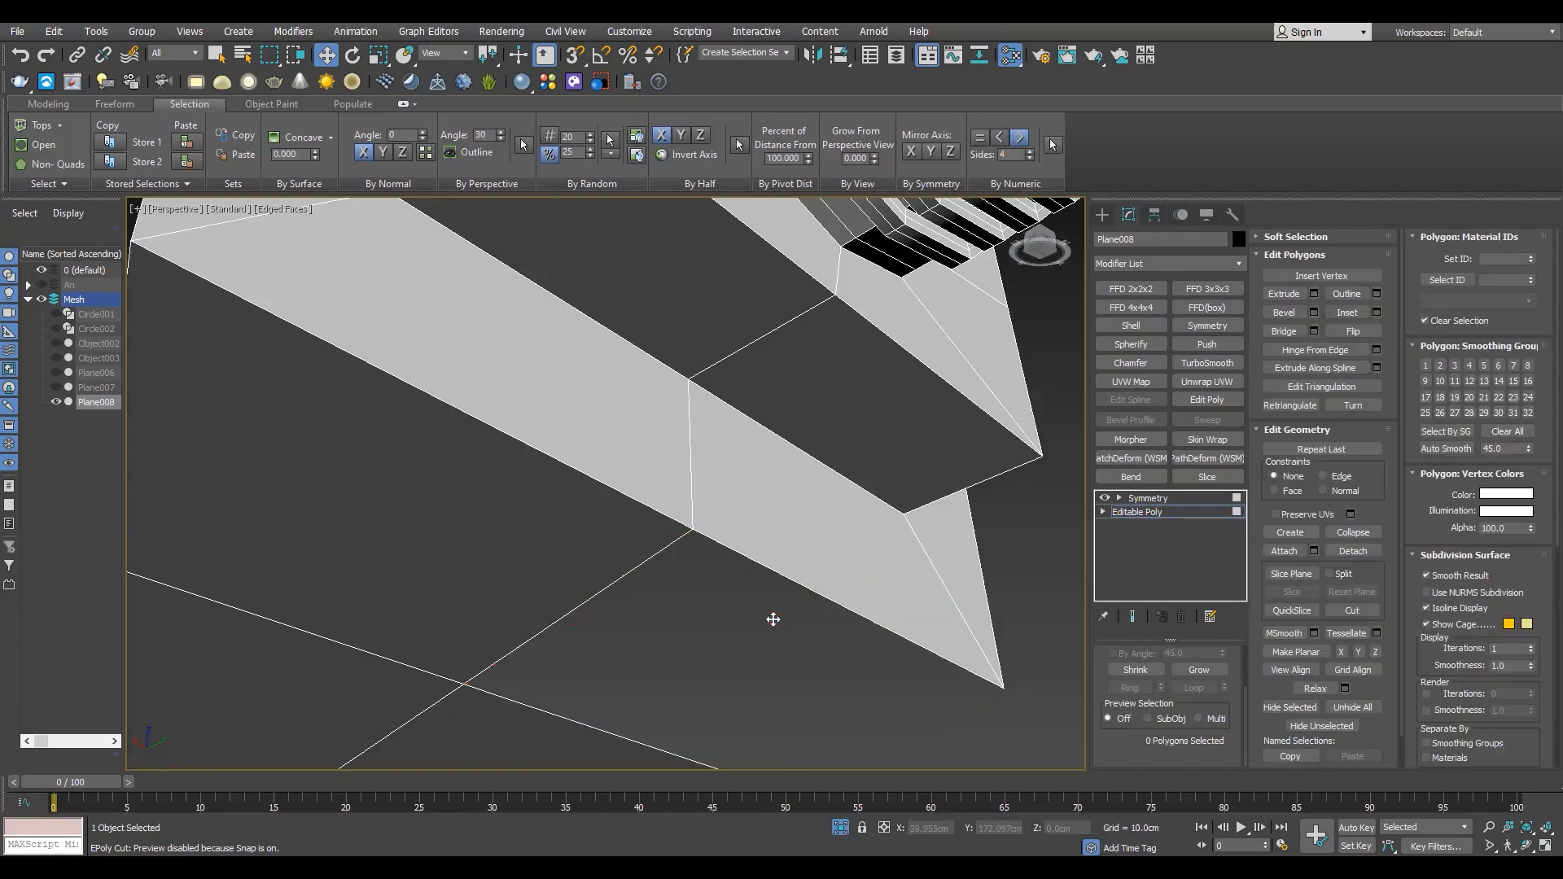
pyautogui.press('2')
pyautogui.scroll(-5, 773, 618)
pyautogui.scroll(5, 835, 596)
pyautogui.press('F3')
pyautogui.press('F3')
pyautogui.scroll(-5, 564, 540)
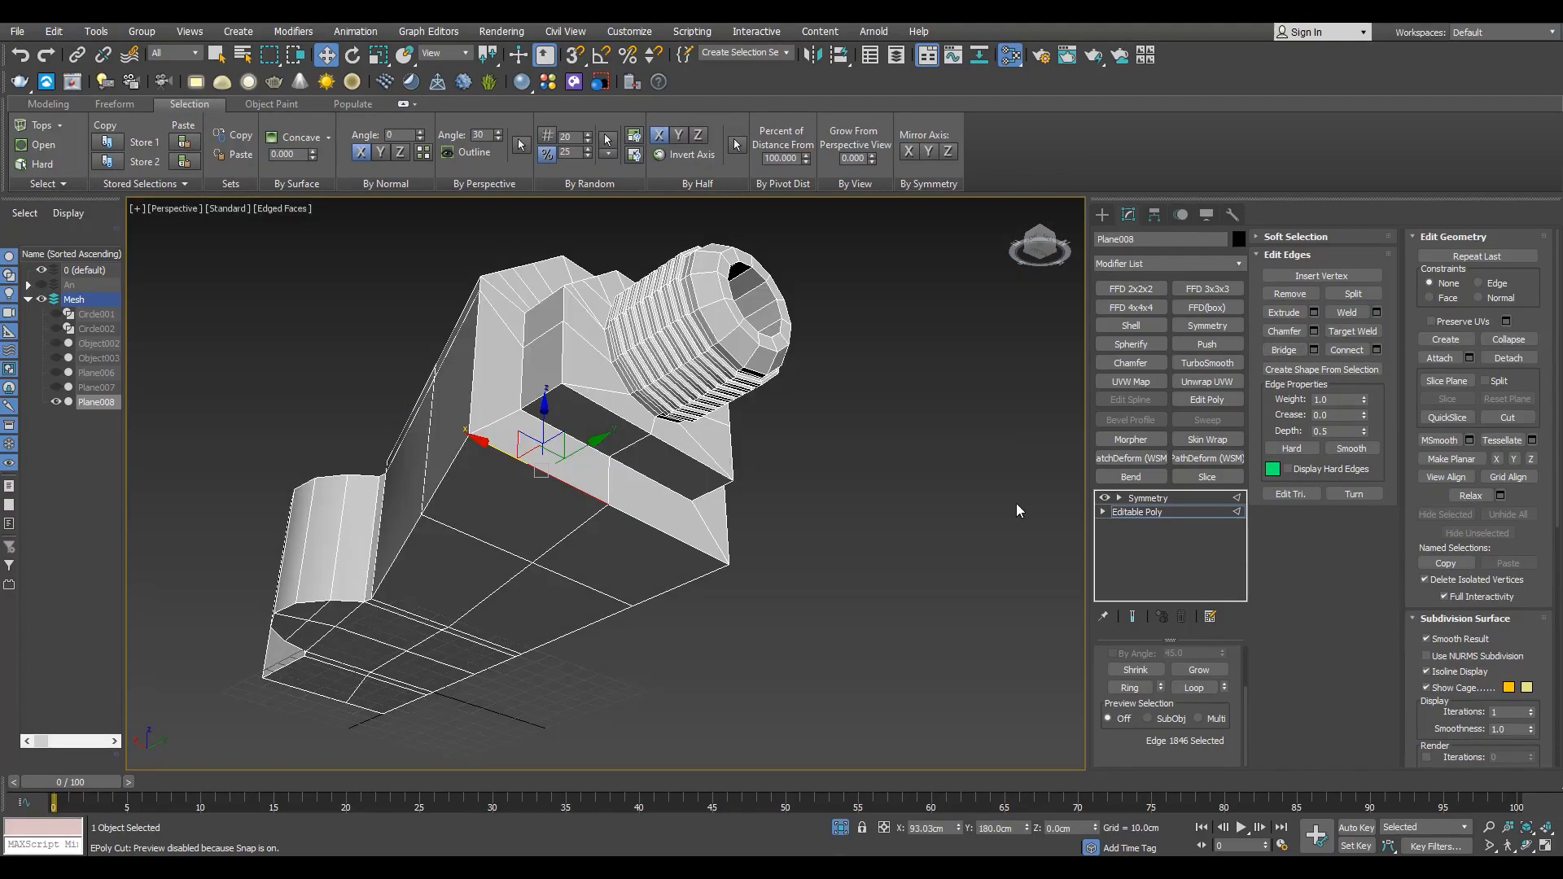
# - Select the hard edges of the body, preview a one-segment 0.986 cm chamfer and check the back connector's surround
pyautogui.click(1138, 512)
pyautogui.press('2')
pyautogui.click(43, 165)
pyautogui.keyDown('alt'); pyautogui.moveTo(521, 521); pyautogui.dragTo(782, 440, button='middle'); pyautogui.keyUp('alt')
pyautogui.click(1314, 331)
pyautogui.keyDown('alt'); pyautogui.moveTo(515, 451); pyautogui.dragTo(351, 391, button='middle'); pyautogui.keyUp('alt')
pyautogui.scroll(5, 351, 391)
pyautogui.scroll(-5, 351, 332)
pyautogui.scroll(5, 814, 383)
pyautogui.keyDown('alt'); pyautogui.moveTo(814, 383); pyautogui.dragTo(397, 381, button='middle'); pyautogui.keyUp('alt')
pyautogui.scroll(-4, 367, 391)
pyautogui.scroll(4, 293, 350)
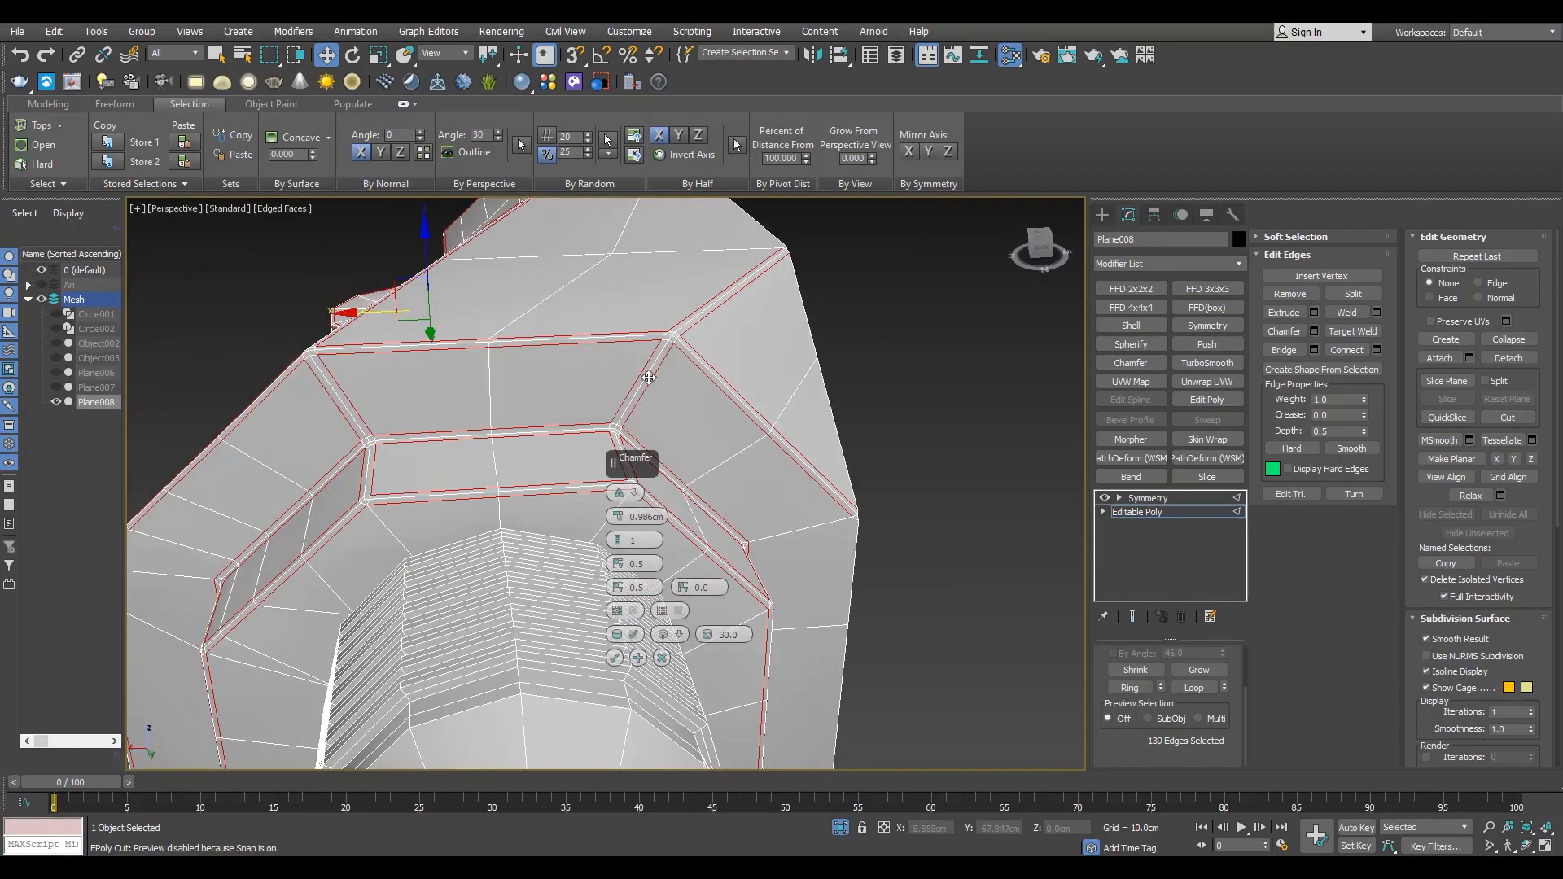
# - Add the missing hard edges to the selection and apply the one-segment chamfer of 0.986 cm
pyautogui.keyDown('alt'); pyautogui.moveTo(649, 377); pyautogui.dragTo(429, 363, button='middle'); pyautogui.keyUp('alt')
pyautogui.scroll(-5, 495, 419)
pyautogui.scroll(3, 543, 342)
pyautogui.keyDown('alt'); pyautogui.moveTo(543, 341); pyautogui.dragTo(591, 310, button='middle'); pyautogui.keyUp('alt')
pyautogui.keyDown('ctrl'); pyautogui.click(566, 344); pyautogui.keyUp('ctrl')
pyautogui.keyDown('alt'); pyautogui.moveTo(324, 363); pyautogui.dragTo(529, 324, button='middle'); pyautogui.keyUp('alt')
pyautogui.keyDown('ctrl'); pyautogui.click(417, 335); pyautogui.keyUp('ctrl')
pyautogui.scroll(-3, 420, 335)
pyautogui.scroll(4, 485, 402)
pyautogui.keyDown('ctrl'); pyautogui.click(485, 402); pyautogui.keyUp('ctrl')
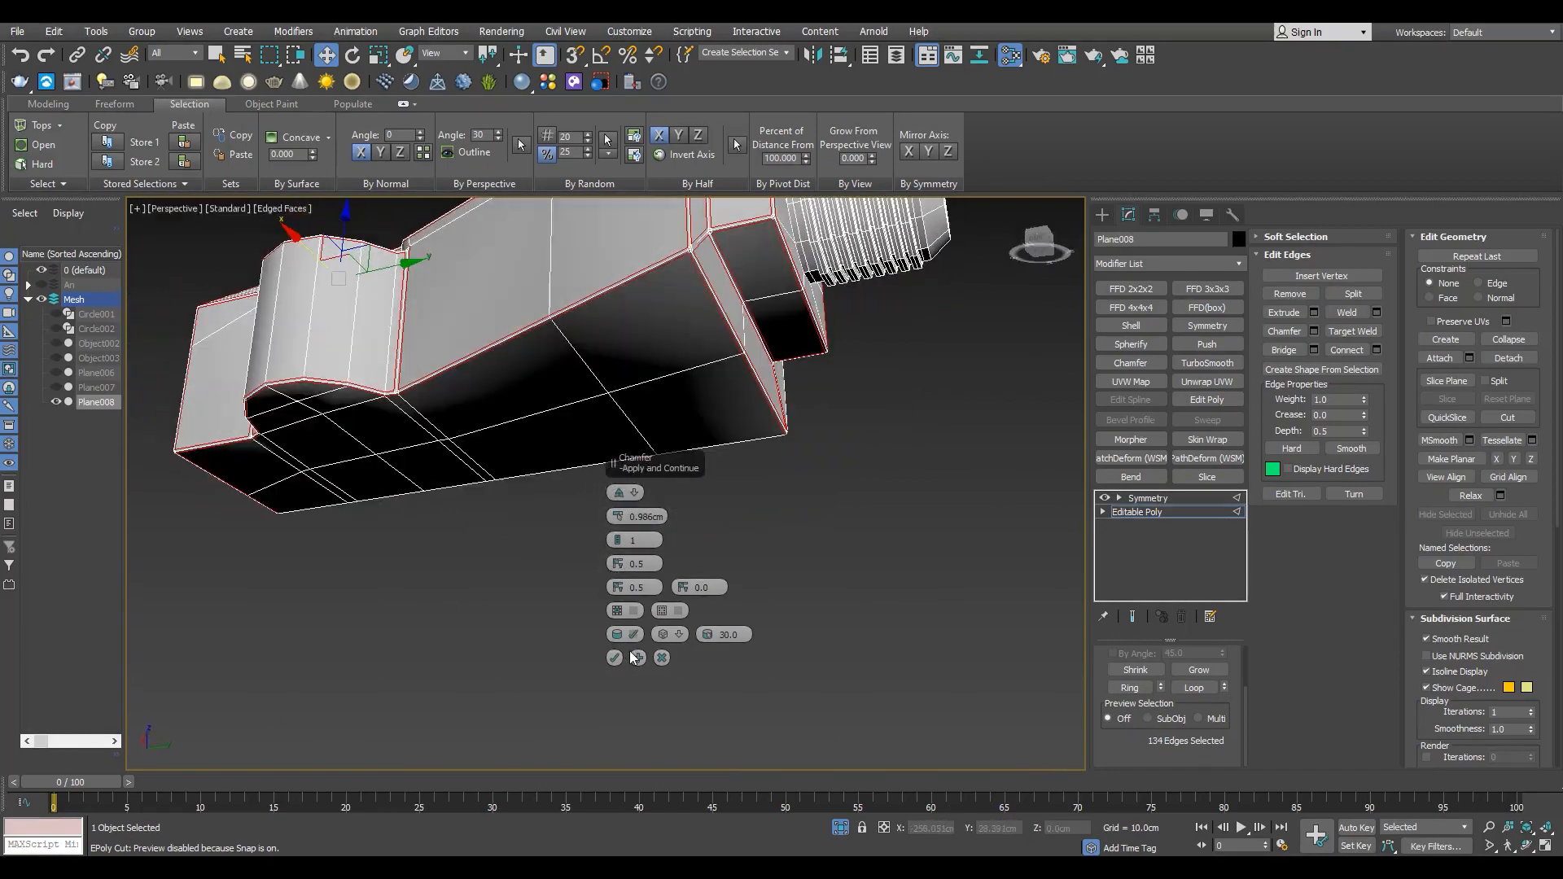
pyautogui.click(616, 657)
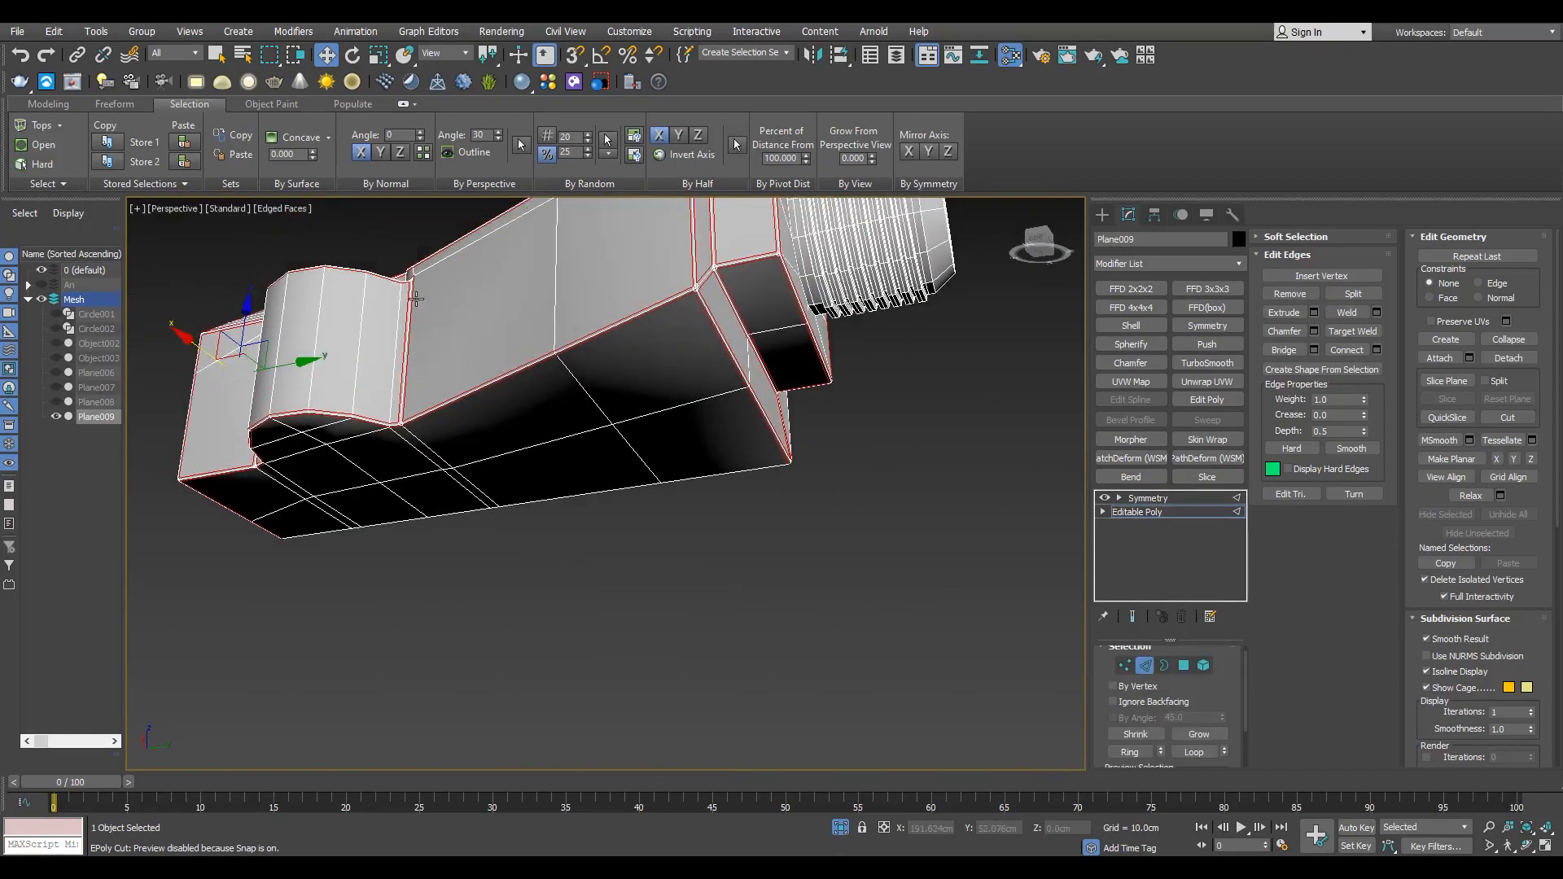
# - Clean up the stray chamfer vertices where the rear face meets the underside at the mirror line with Target Weld
pyautogui.keyDown('alt'); pyautogui.moveTo(416, 299); pyautogui.dragTo(570, 382, button='middle'); pyautogui.keyUp('alt')
pyautogui.scroll(7, 800, 447)
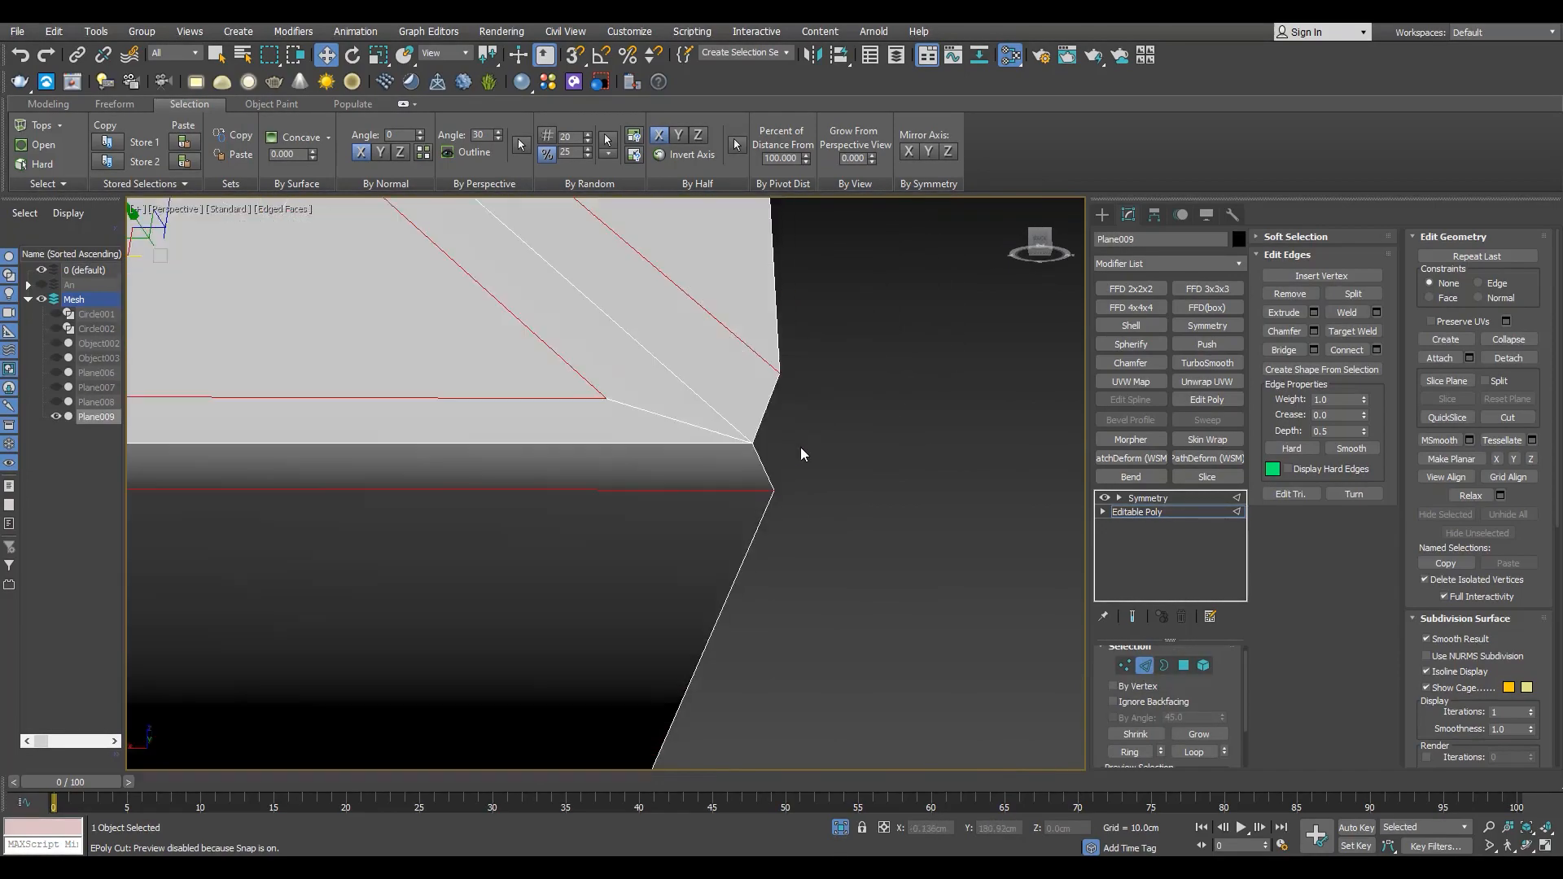
pyautogui.press('1')
pyautogui.click(751, 443)
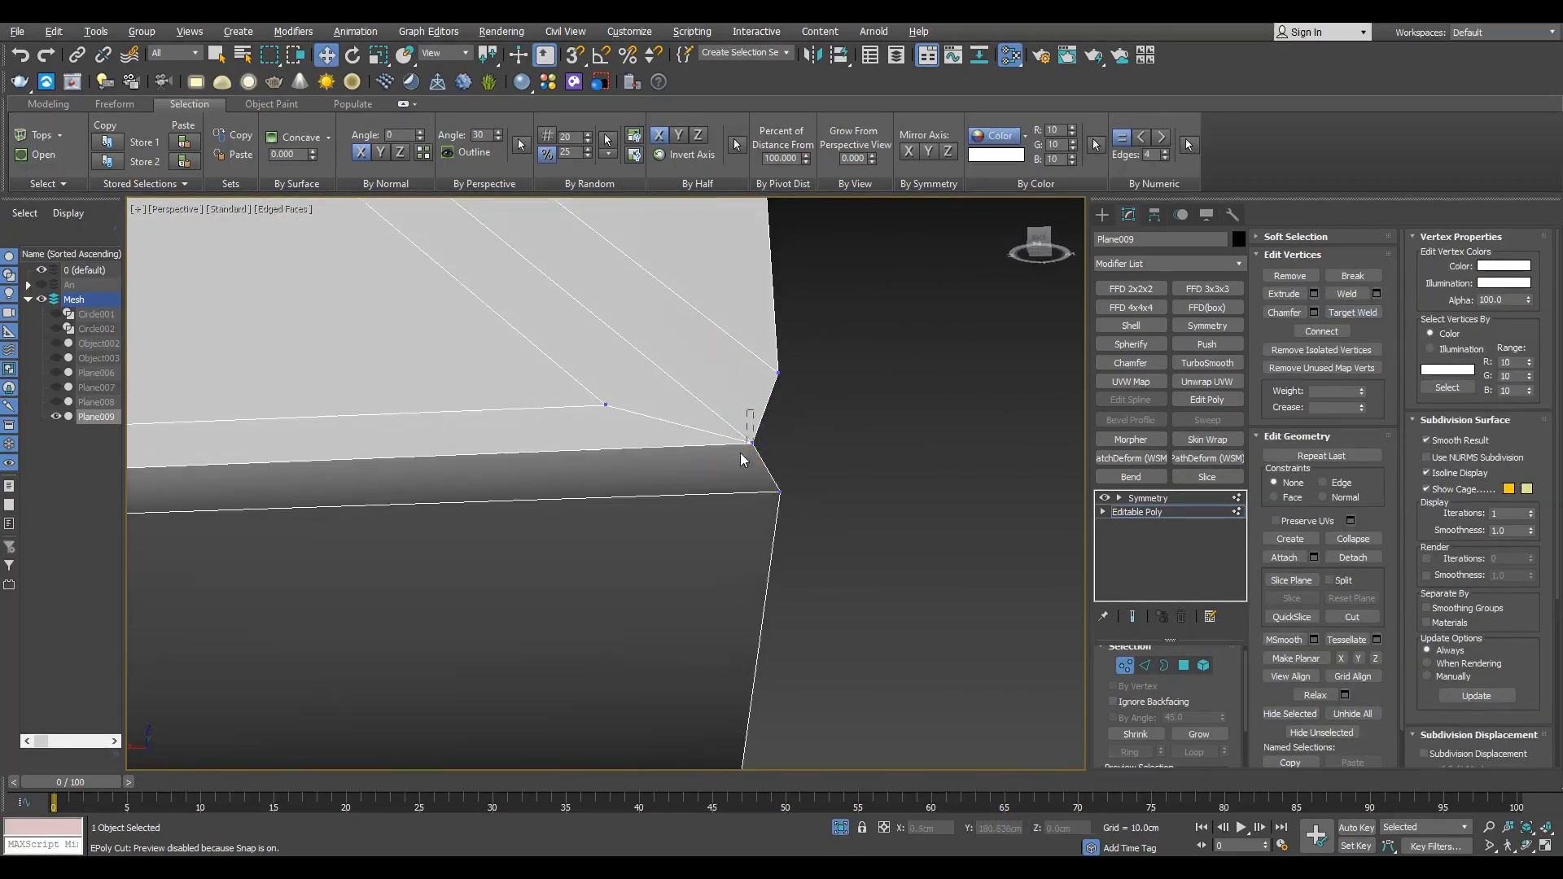
pyautogui.moveTo(751, 444); pyautogui.dragTo(783, 394)
pyautogui.scroll(-6, 633, 358)
pyautogui.keyDown('alt'); pyautogui.moveTo(634, 358); pyautogui.dragTo(631, 373, button='middle'); pyautogui.keyUp('alt')
pyautogui.scroll(3, 631, 373)
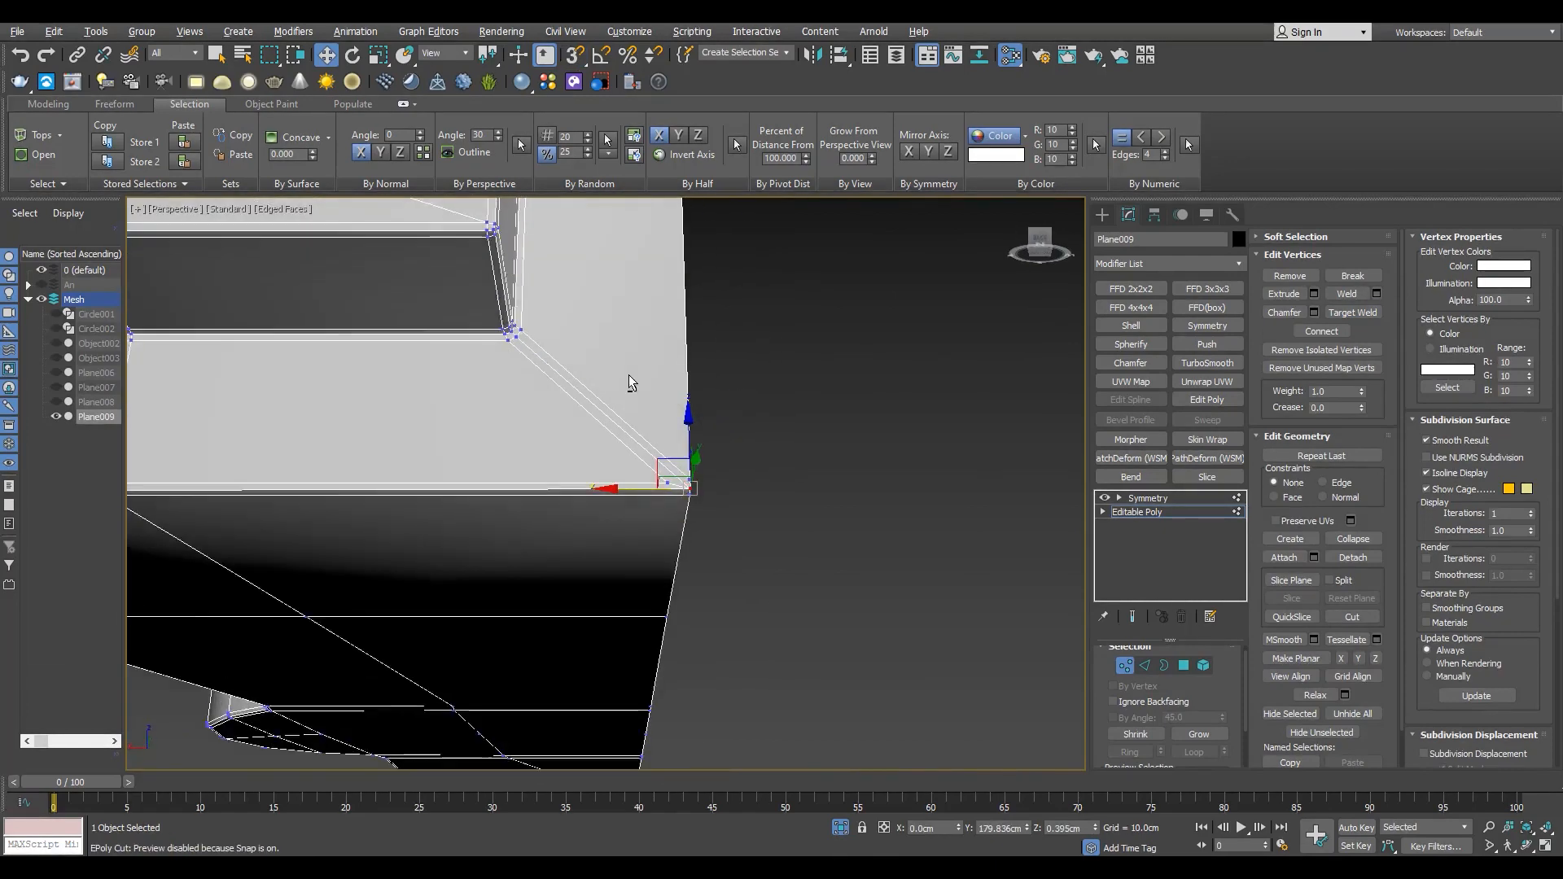
pyautogui.hotkey('alt', 'c')
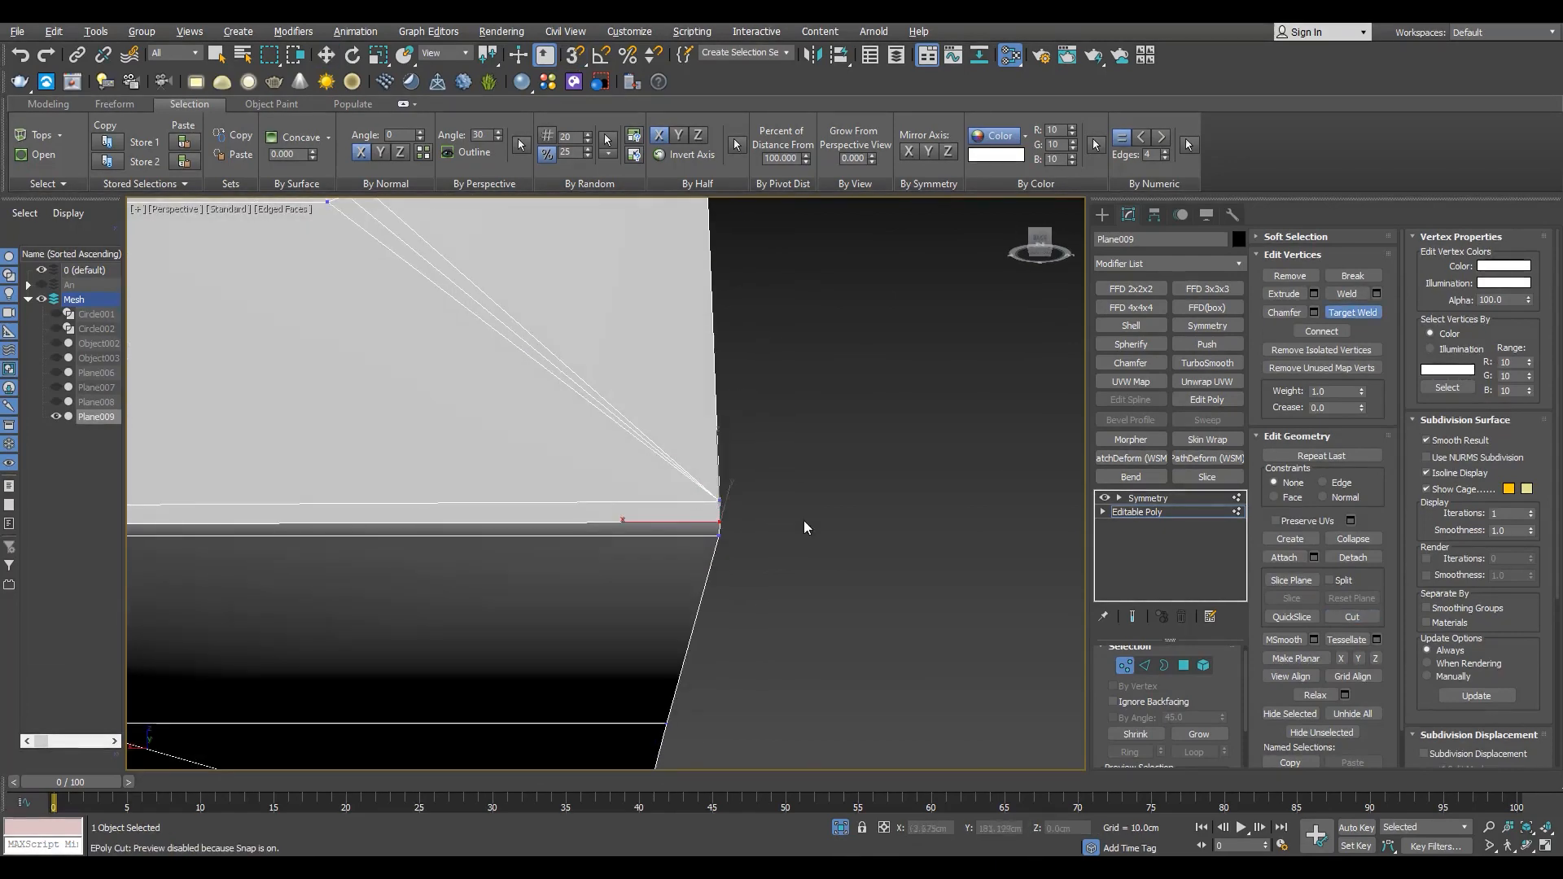
pyautogui.scroll(-6, 804, 528)
# - Cut at the next chamfered corner on the mirror line and remove the leftover edge with its vertices
pyautogui.press('w')
pyautogui.scroll(3, 684, 402)
pyautogui.hotkey('alt', 'c')
pyautogui.keyDown('alt'); pyautogui.moveTo(684, 401); pyautogui.dragTo(725, 312, button='middle'); pyautogui.keyUp('alt')
pyautogui.click(840, 496)
pyautogui.scroll(5, 724, 407)
pyautogui.press('2')
pyautogui.click(751, 412)
pyautogui.hotkey('ctrl', 'BackSpace')
pyautogui.scroll(-6, 705, 387)
# - Try to weld the chamfer vertices where the rear corner's edges meet the mirror line, undoing the misplaced edit
pyautogui.press('1')
pyautogui.scroll(4, 727, 317)
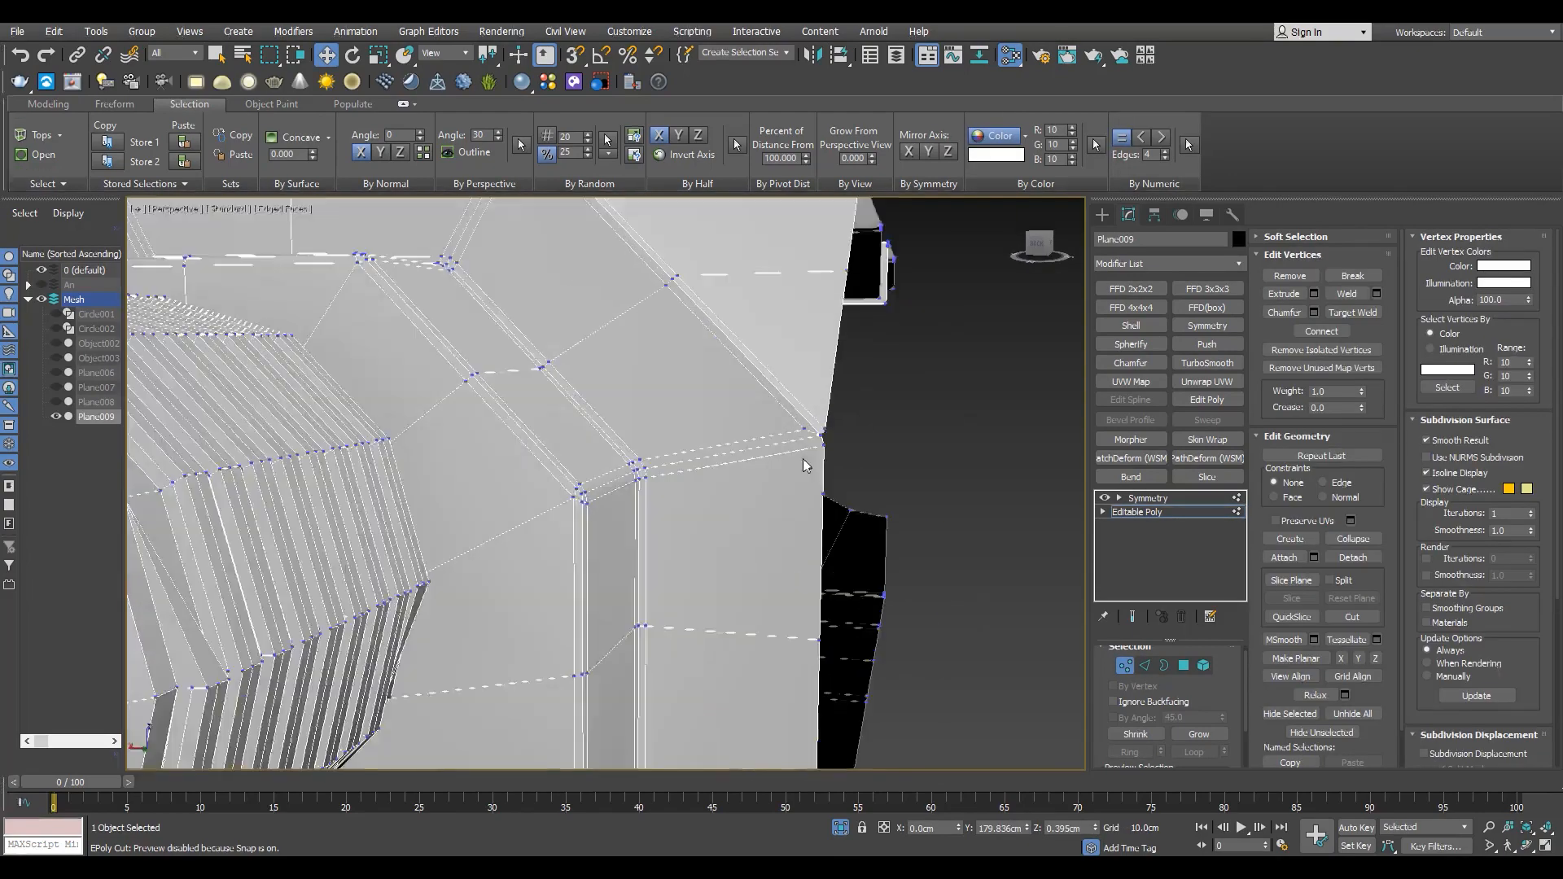
pyautogui.hotkey('ctrl', 'shift', 'w')
pyautogui.press('w')
pyautogui.keyDown('alt'); pyautogui.moveTo(840, 439); pyautogui.dragTo(803, 436, button='middle'); pyautogui.keyUp('alt')
pyautogui.press('s')
pyautogui.scroll(-3, 802, 436)
pyautogui.scroll(4, 806, 444)
pyautogui.hotkey('ctrl', 'z')
pyautogui.hotkey('alt', 'c')
pyautogui.scroll(2, 798, 419)
pyautogui.hotkey('ctrl', 'shift', 'w')
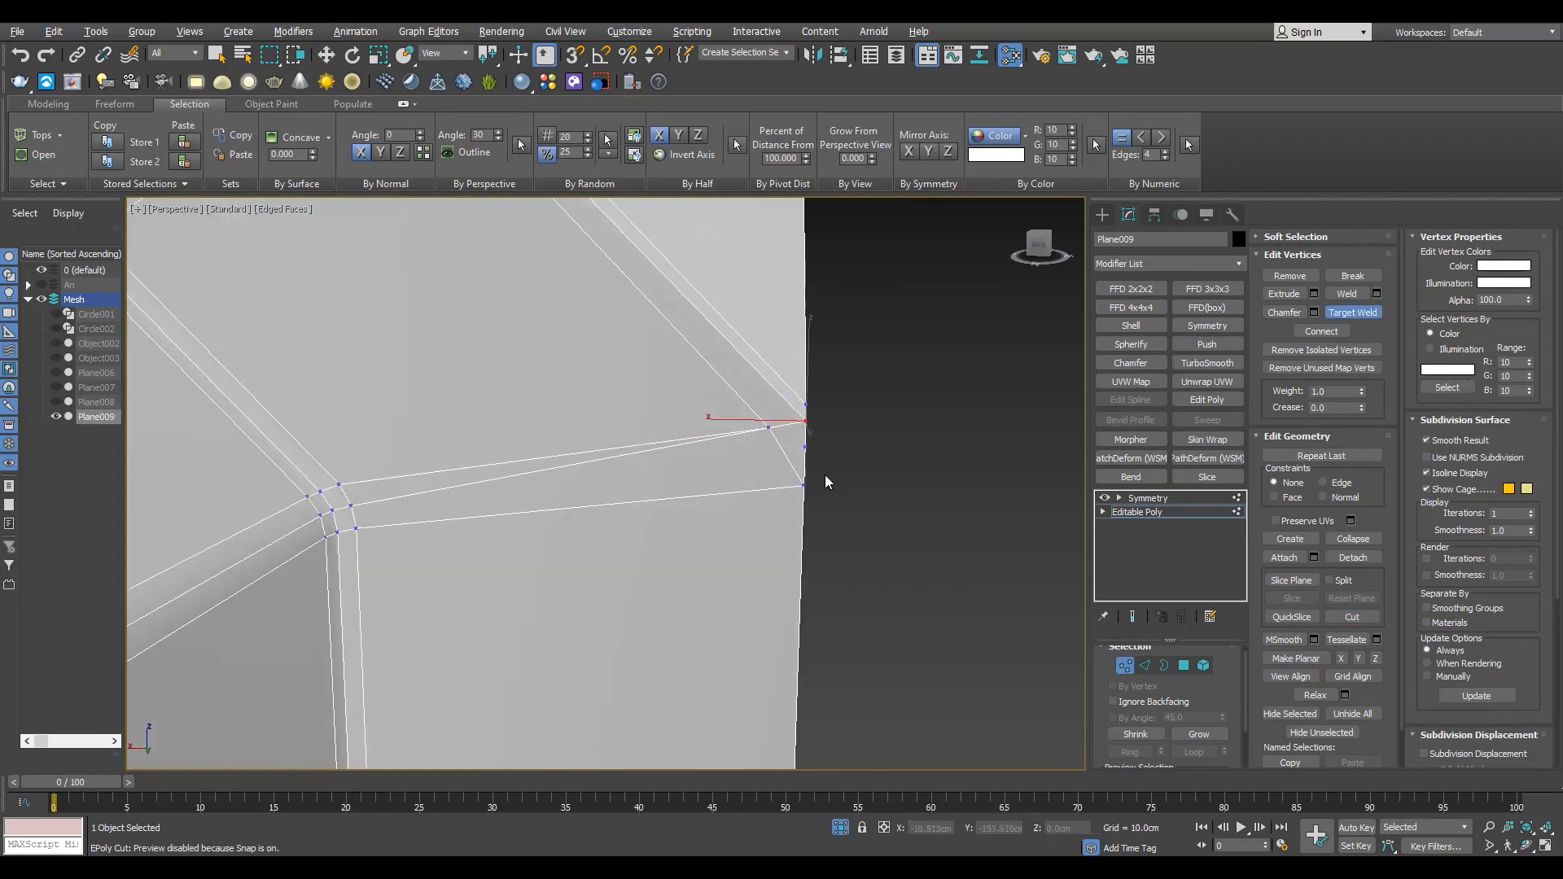
# - Target-weld the rear corner's stray vertices on the mirror line and cut an edge from the chamfered corner to it
pyautogui.keyDown('alt'); pyautogui.moveTo(503, 506); pyautogui.dragTo(536, 503, button='middle'); pyautogui.keyUp('alt')
pyautogui.press('w')
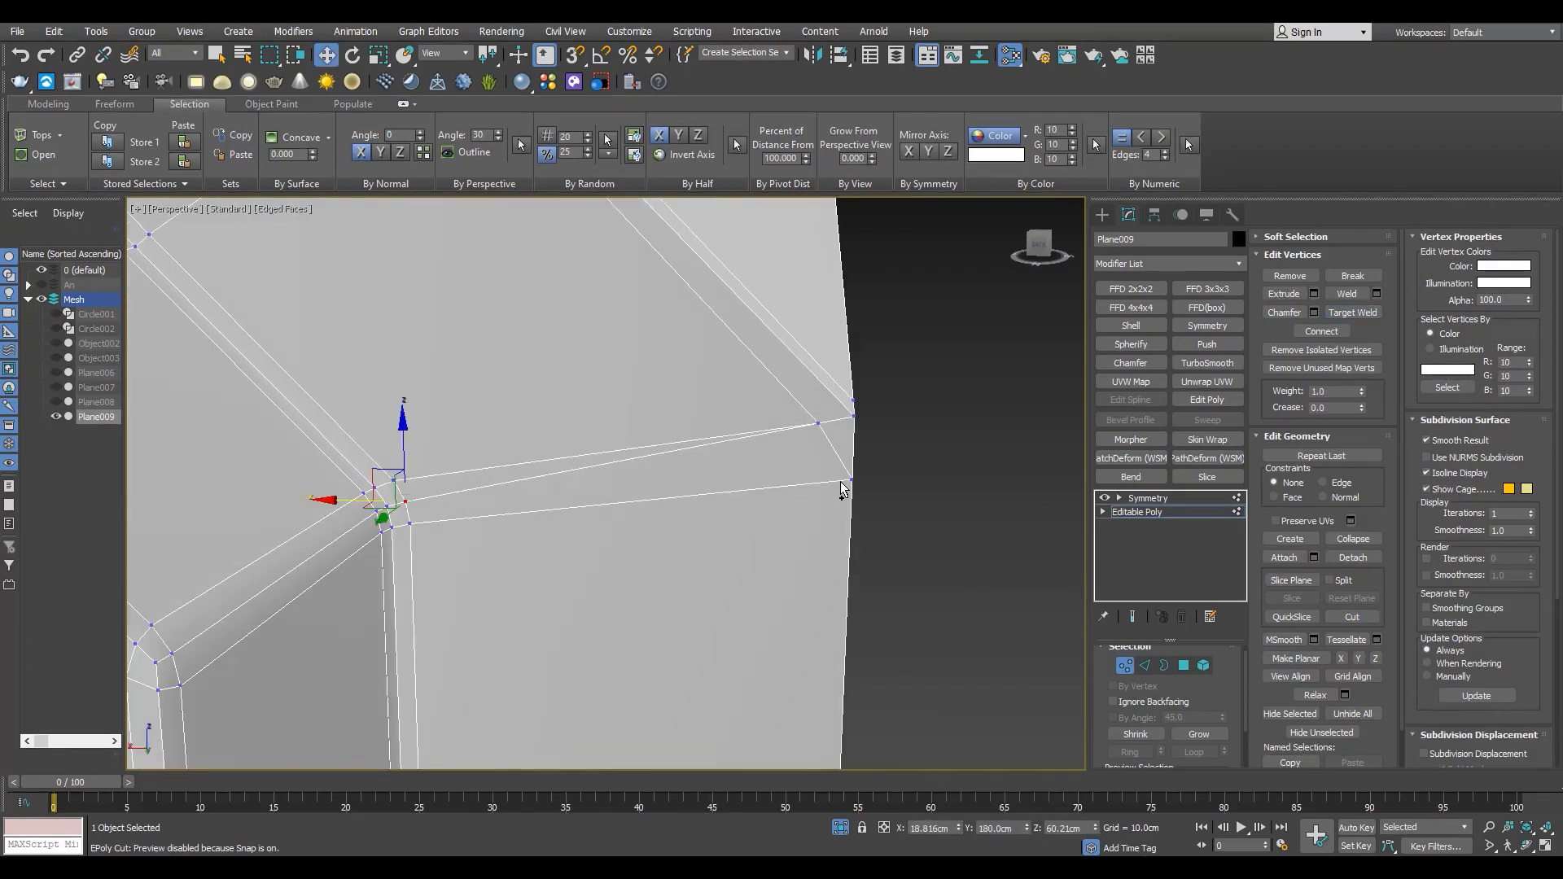
pyautogui.keyDown('alt'); pyautogui.moveTo(843, 490); pyautogui.dragTo(804, 512, button='middle'); pyautogui.keyUp('alt')
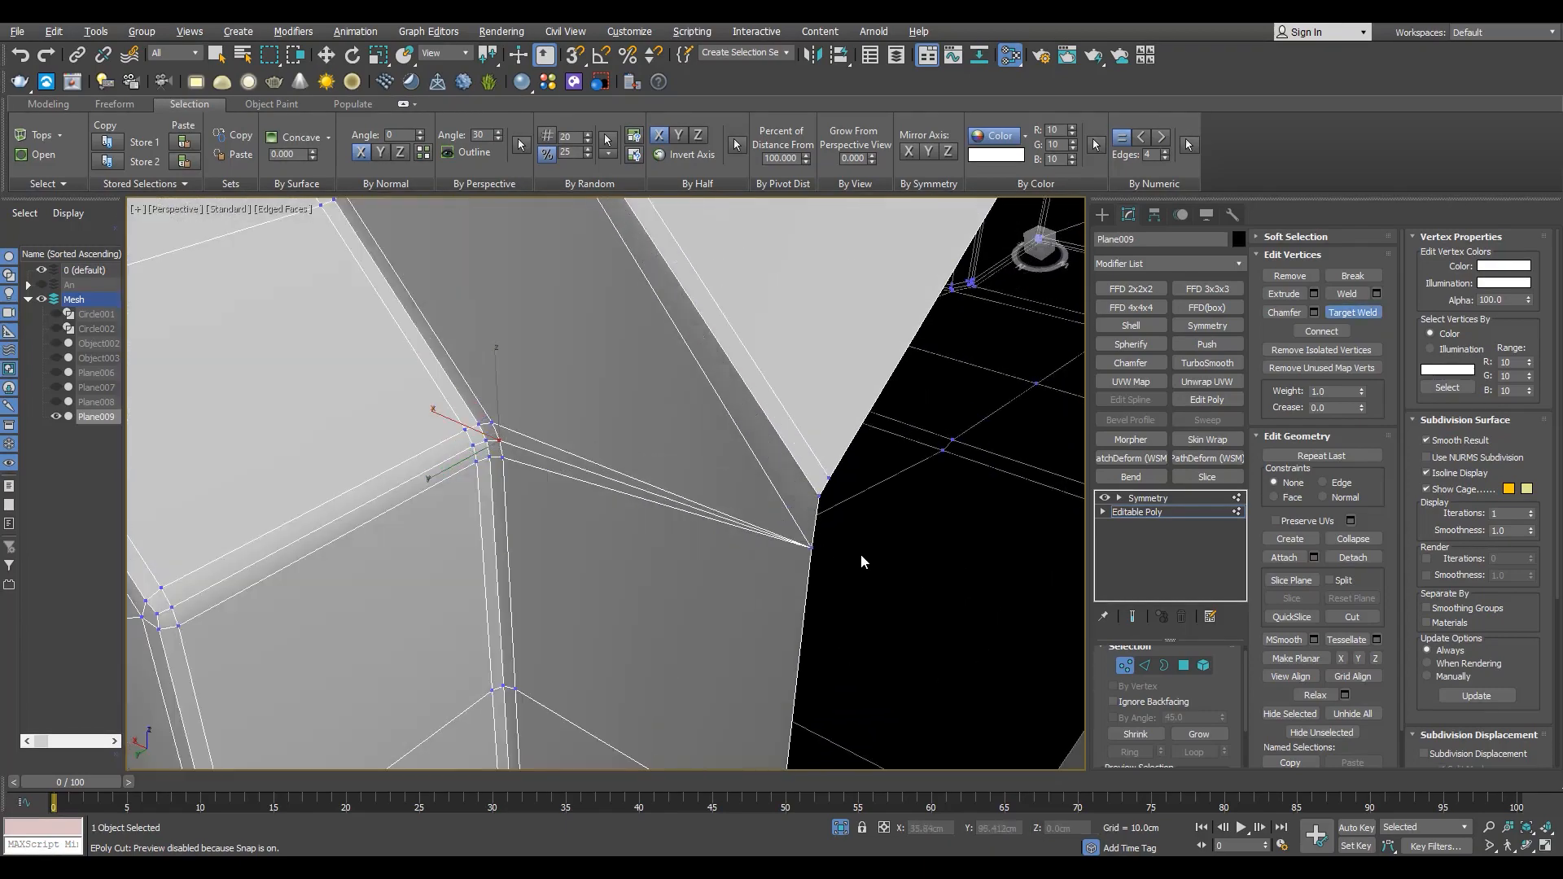
pyautogui.keyDown('alt'); pyautogui.moveTo(863, 562); pyautogui.dragTo(912, 565, button='middle'); pyautogui.keyUp('alt')
pyautogui.scroll(-3, 617, 451)
pyautogui.press('w')
pyautogui.scroll(4, 615, 448)
pyautogui.hotkey('alt', 'c')
pyautogui.click(988, 474)
pyautogui.press('w')
pyautogui.press('2')
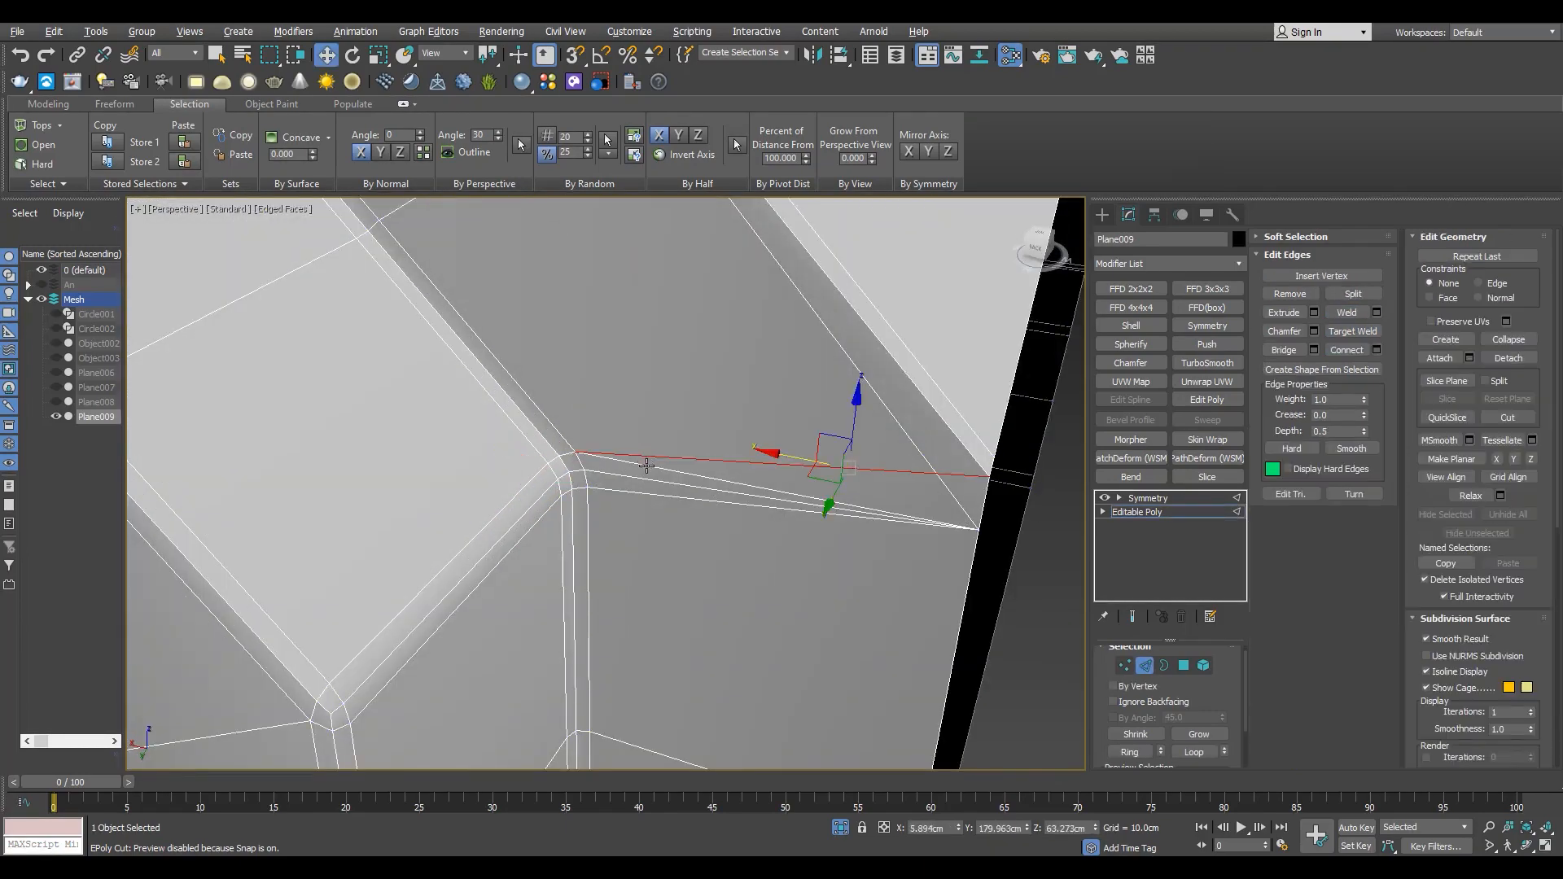
# - Check the mirrored rear corner and remove the surplus edge between its chamfer and the mirror line
pyautogui.click(1148, 499)
pyautogui.scroll(-4, 729, 391)
pyautogui.press('Down')
pyautogui.keyDown('alt'); pyautogui.moveTo(733, 387); pyautogui.dragTo(766, 329, button='middle'); pyautogui.keyUp('alt')
pyautogui.press('1')
pyautogui.scroll(2, 775, 401)
pyautogui.press('2')
pyautogui.click(866, 297)
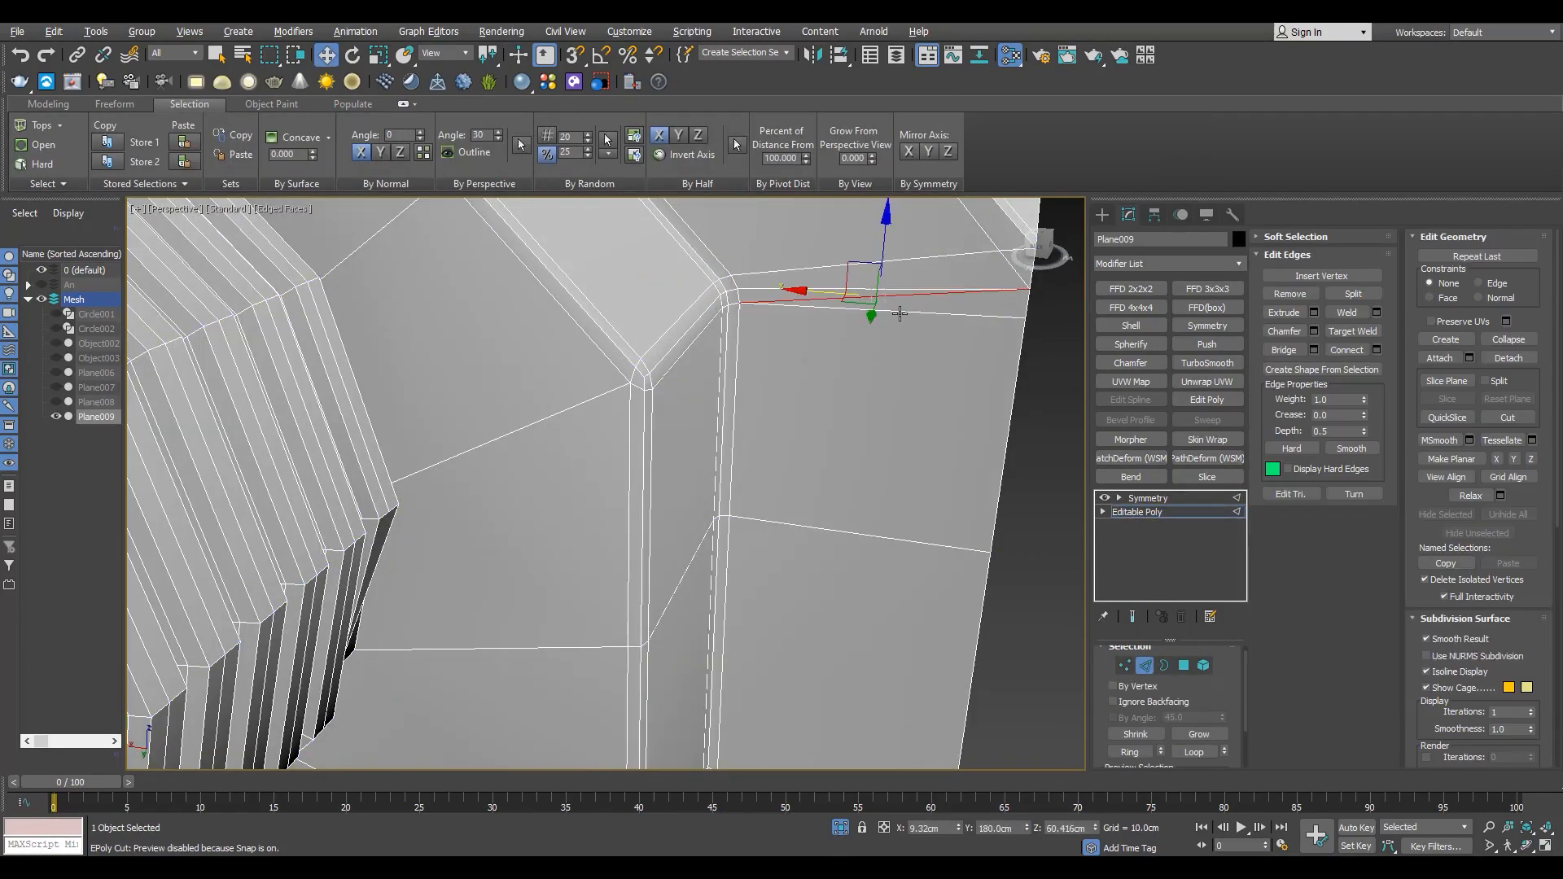
pyautogui.press('BackSpace')
pyautogui.scroll(-4, 866, 296)
# - Rebuild the middle chamfer edge from the rear corner to the mirror line and check it in the mirrored body
pyautogui.keyDown('alt'); pyautogui.moveTo(866, 296); pyautogui.dragTo(668, 460, button='middle'); pyautogui.keyUp('alt')
pyautogui.press('1')
pyautogui.scroll(4, 870, 291)
pyautogui.click(841, 460)
pyautogui.press('w')
pyautogui.press('2')
pyautogui.click(643, 448)
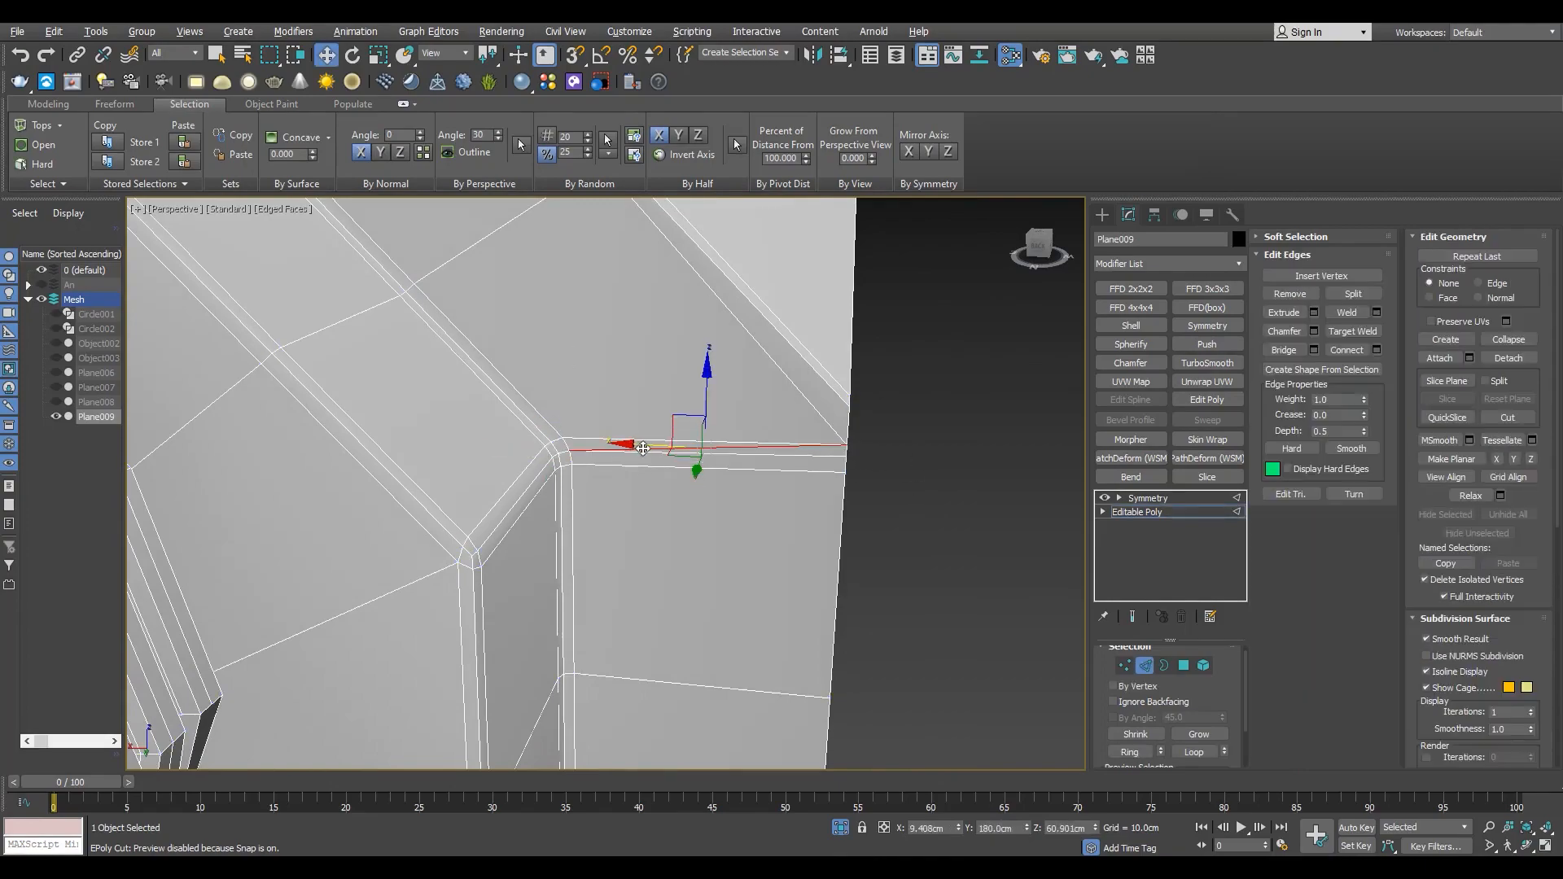
pyautogui.click(1148, 498)
pyautogui.scroll(-5, 723, 374)
pyautogui.keyDown('alt'); pyautogui.moveTo(723, 374); pyautogui.dragTo(750, 352, button='middle'); pyautogui.keyUp('alt')
pyautogui.scroll(6, 654, 375)
pyautogui.scroll(3, 681, 423)
# - Target-weld the stray chamfer vertices at the upper tip of the triangular top facet on the mirror line
pyautogui.click(1138, 512)
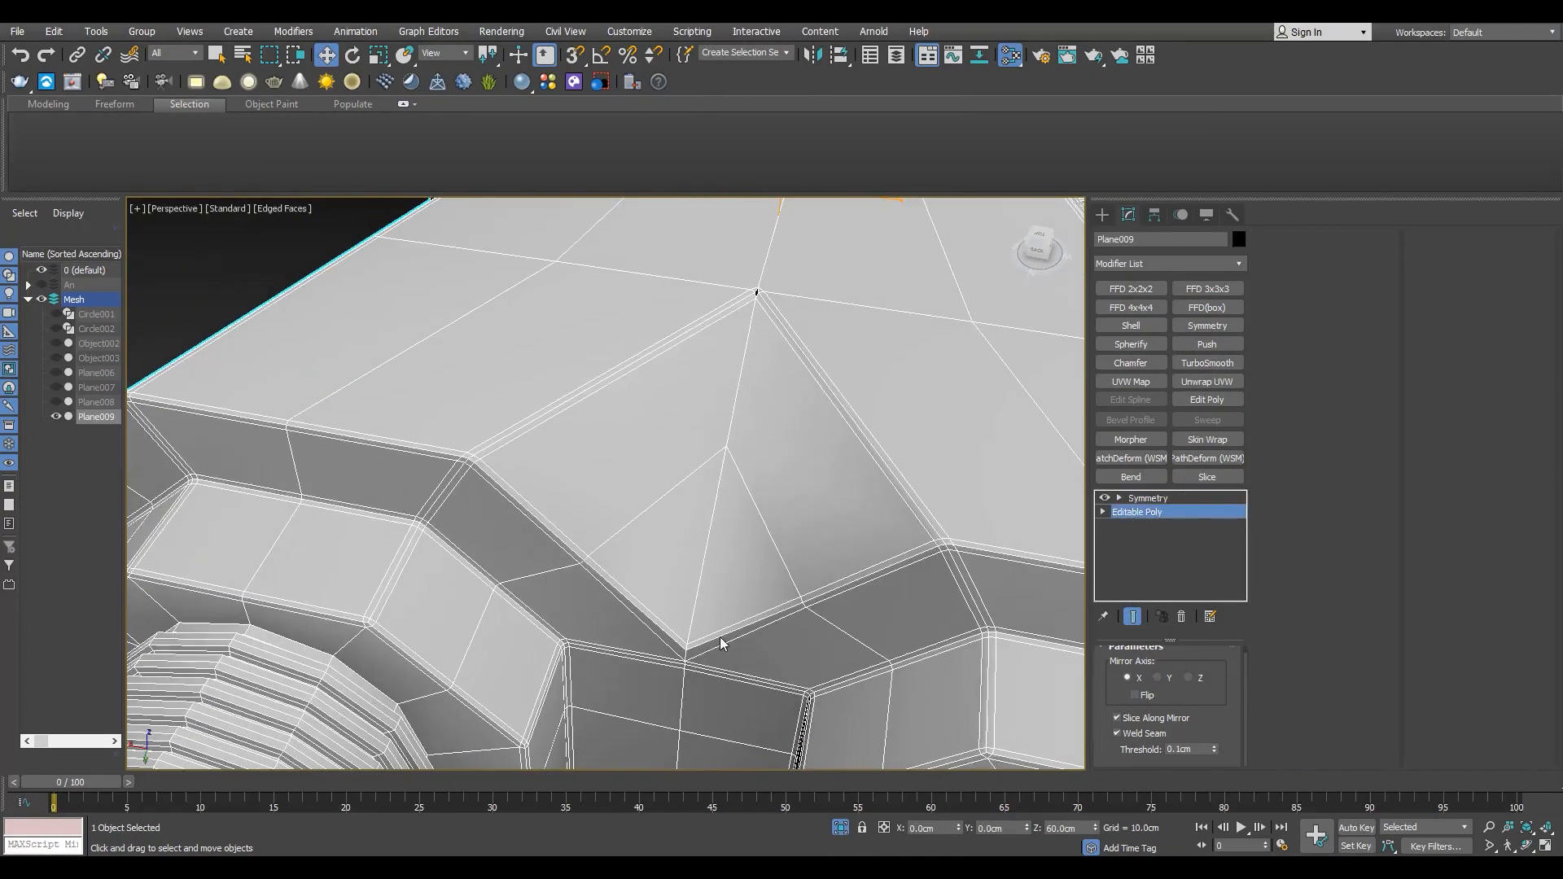
pyautogui.press('2')
pyautogui.scroll(4, 720, 636)
pyautogui.keyDown('alt'); pyautogui.moveTo(690, 586); pyautogui.dragTo(689, 499, button='middle'); pyautogui.keyUp('alt')
pyautogui.scroll(4, 698, 481)
pyautogui.press('1')
pyautogui.click(689, 502)
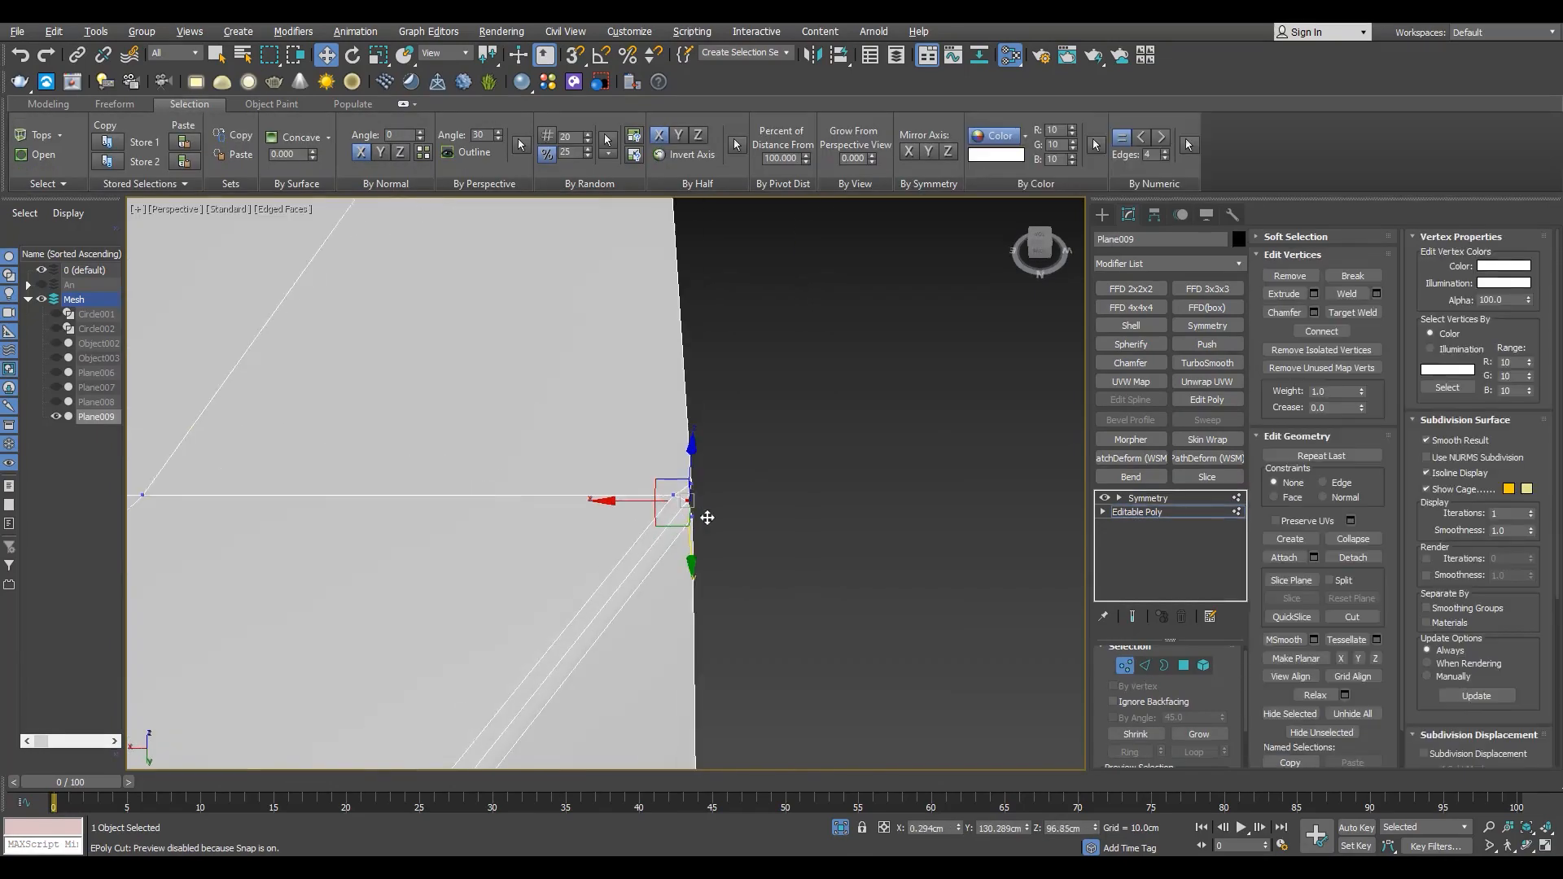
pyautogui.click(711, 446)
pyautogui.scroll(-8, 711, 448)
pyautogui.scroll(4, 744, 569)
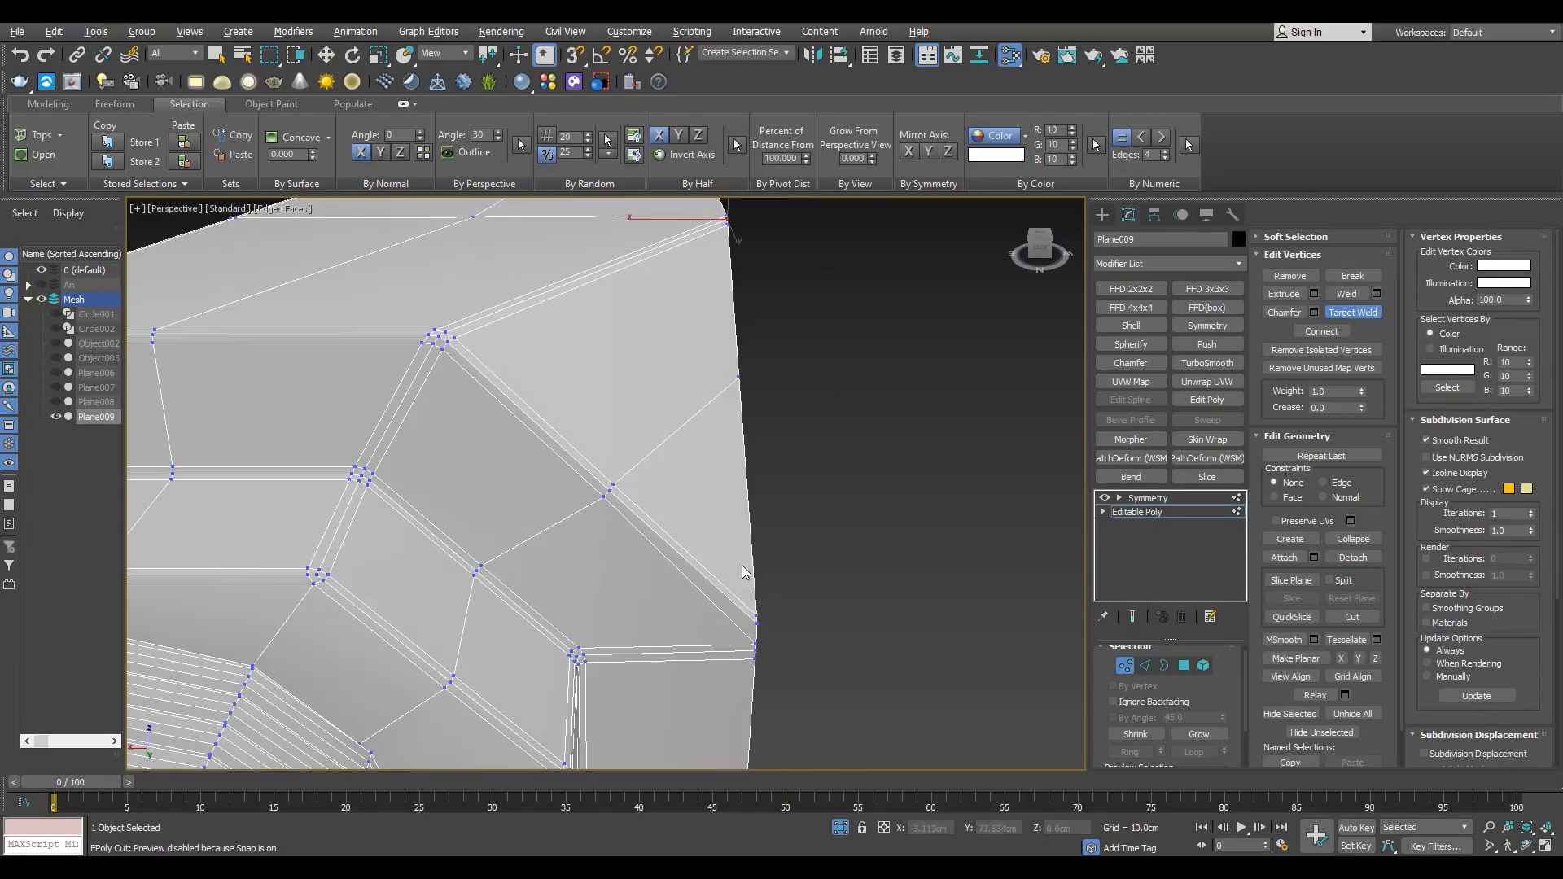
# - Cut a connecting edge between the chamfer vertices at the top facet's upper tip
pyautogui.rightClick(743, 569)
pyautogui.keyDown('alt'); pyautogui.moveTo(707, 325); pyautogui.dragTo(701, 363, button='middle'); pyautogui.keyUp('alt')
pyautogui.scroll(5, 716, 338)
pyautogui.hotkey('alt', 'c')
pyautogui.rightClick(722, 334)
# - Select the edges running along the triangular top facet's chamfers and connect them with a new crossing edge loop
pyautogui.press('F3')
pyautogui.press('2')
pyautogui.scroll(-3, 707, 468)
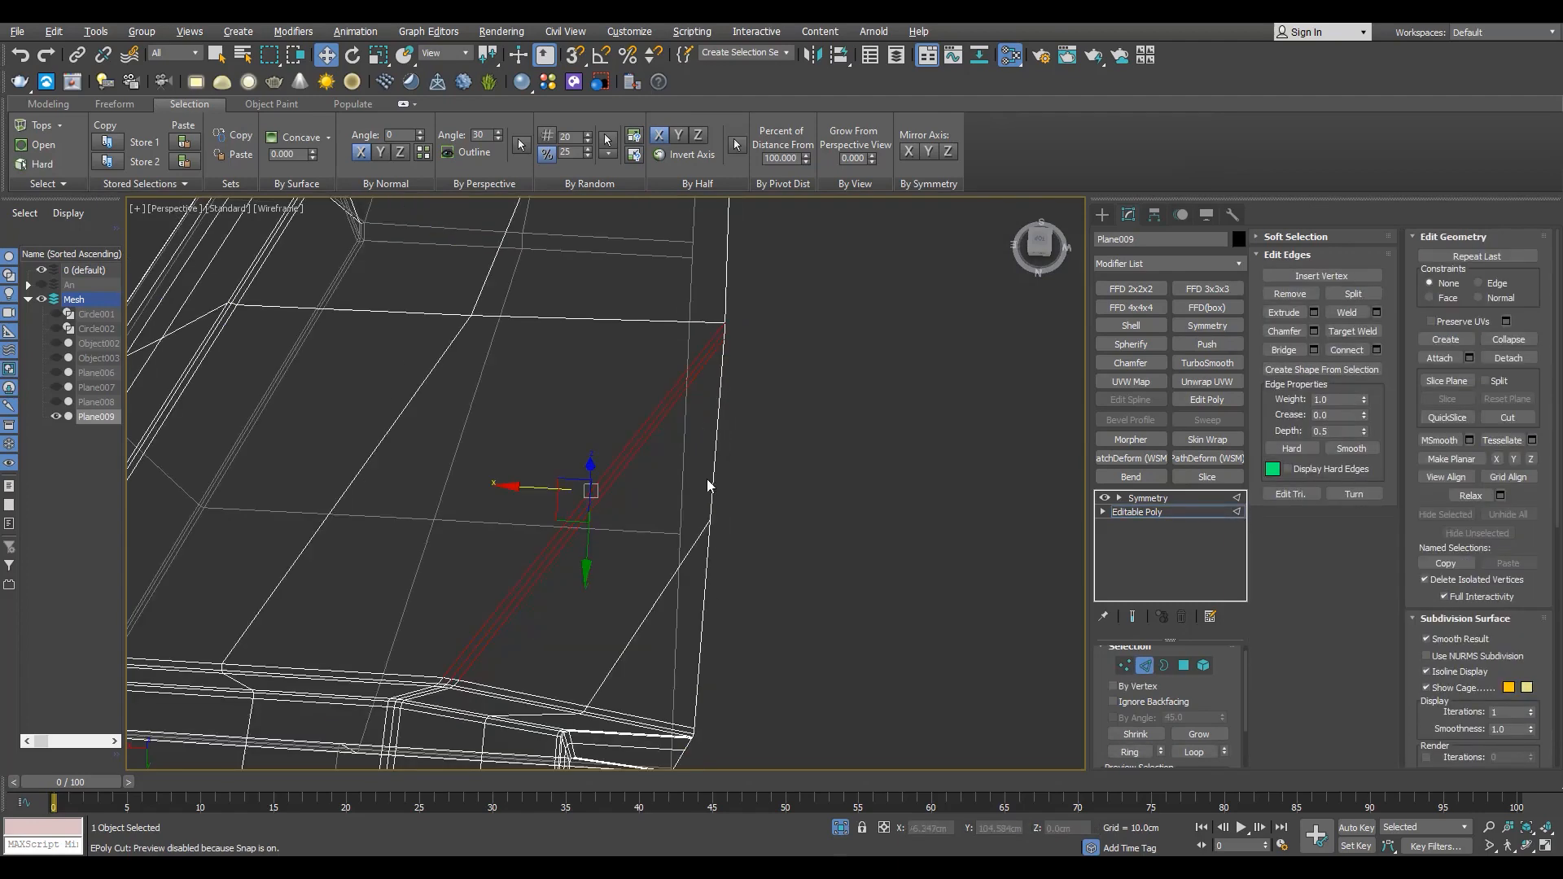
pyautogui.keyDown('alt'); pyautogui.moveTo(707, 479); pyautogui.dragTo(703, 521, button='middle'); pyautogui.keyUp('alt')
pyautogui.moveTo(704, 579); pyautogui.dragTo(709, 650)
pyautogui.hotkey('ctrl', 'shift', 'e')
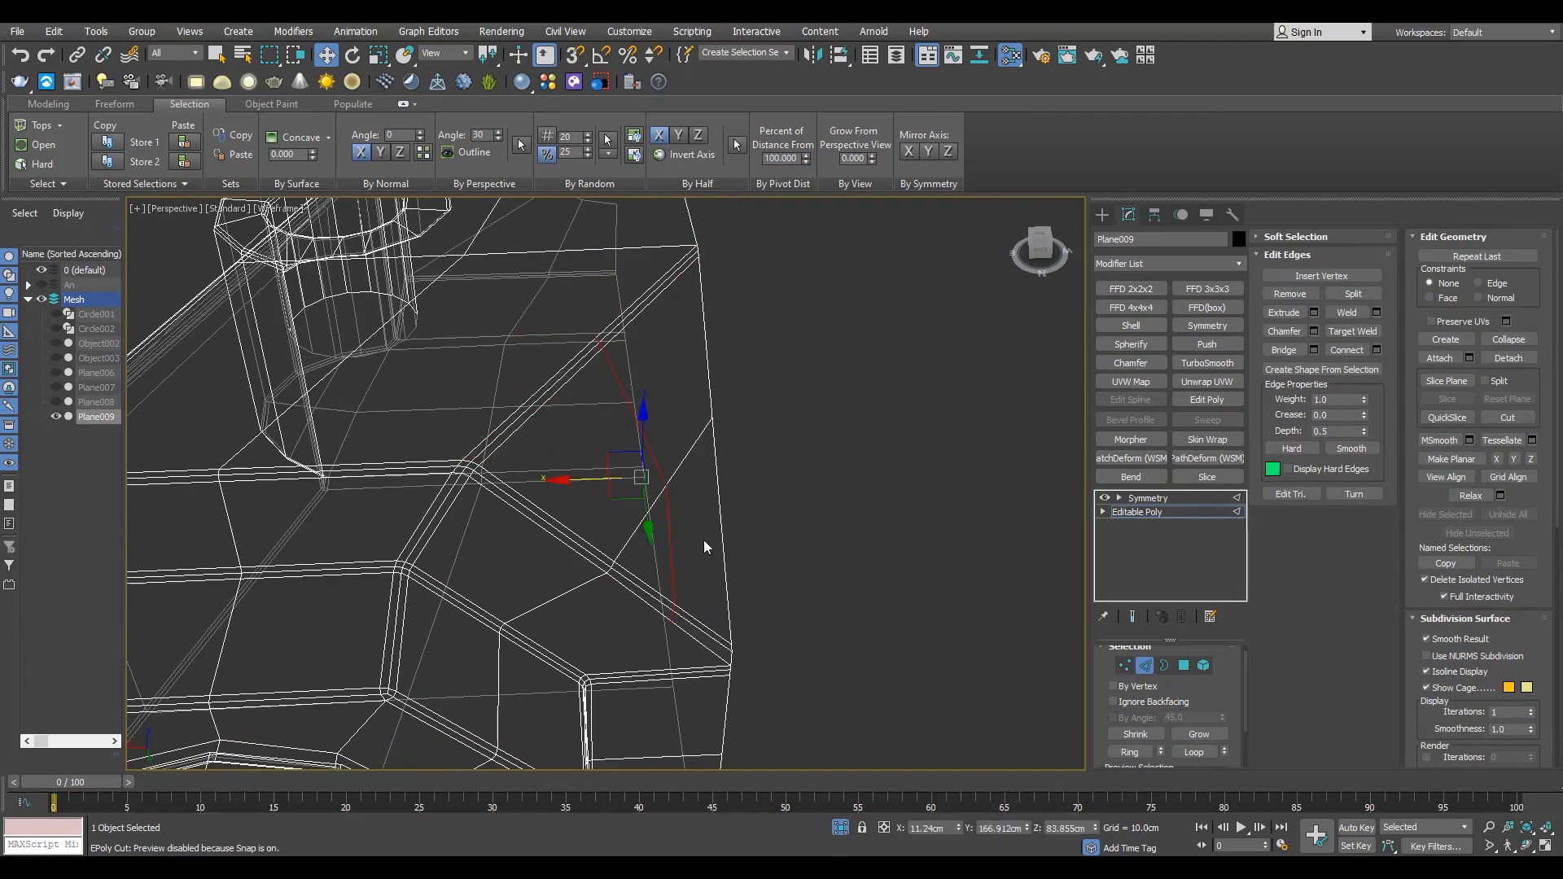
# - Slide the new crossing loop's vertices along the triangular facet's chamfer edges using the Edge constraint
pyautogui.keyDown('alt'); pyautogui.moveTo(690, 395); pyautogui.dragTo(688, 410, button='middle'); pyautogui.keyUp('alt')
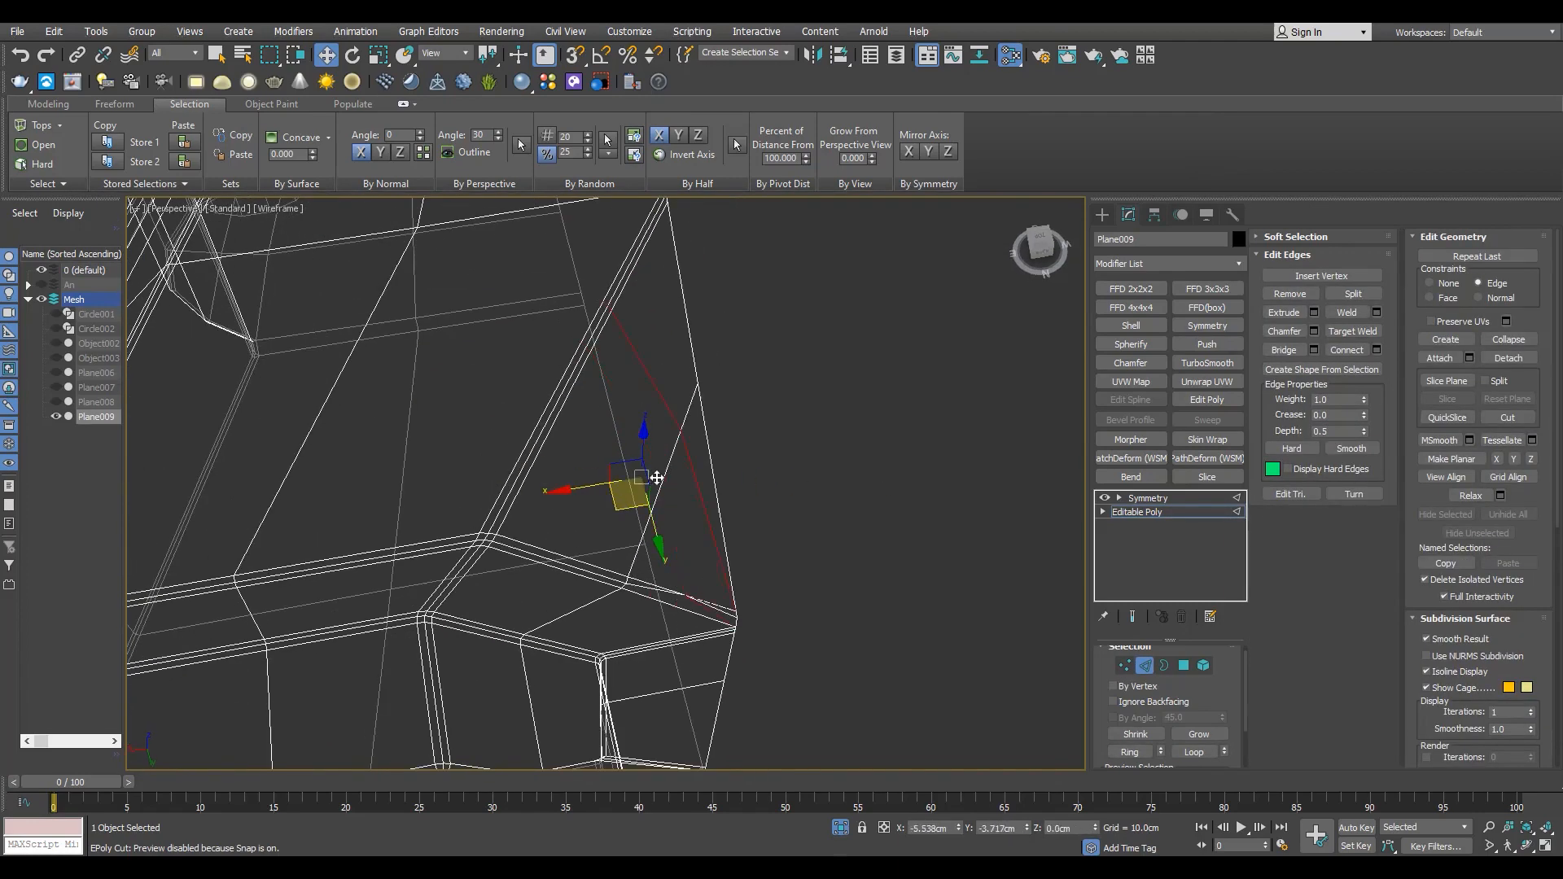
pyautogui.press('1')
pyautogui.moveTo(610, 375)
pyautogui.keyDown('alt'); pyautogui.mouseDown(button='middle')
pyautogui.moveTo(751, 383)
pyautogui.moveTo(713, 446)
pyautogui.mouseUp(button='middle'); pyautogui.keyUp('alt')
pyautogui.press('F3')
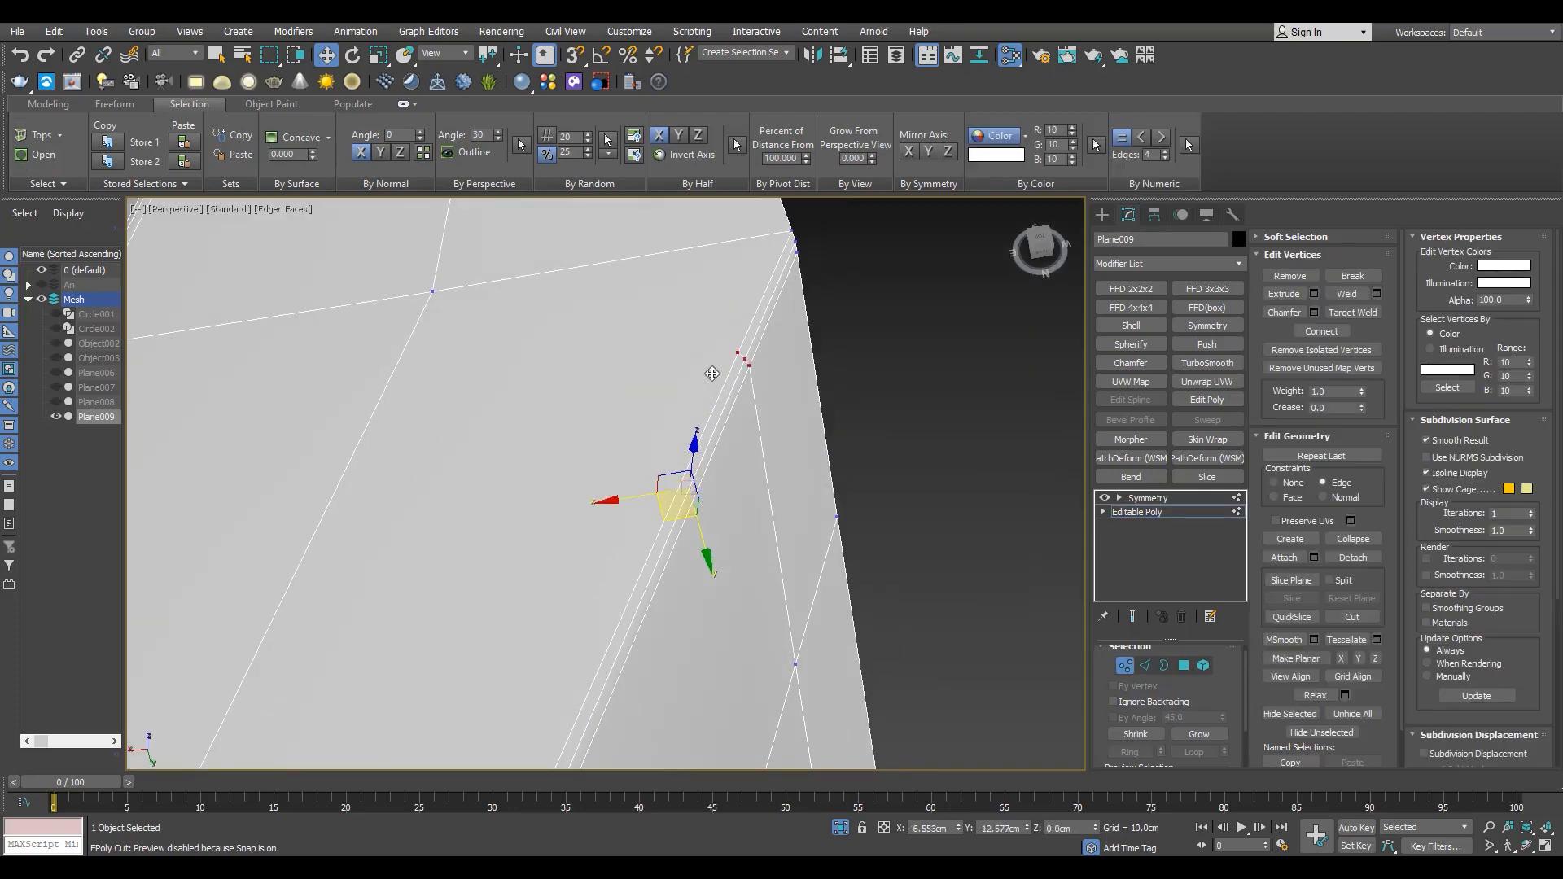
pyautogui.moveTo(677, 575); pyautogui.dragTo(722, 358, button='middle')
pyautogui.moveTo(701, 570); pyautogui.dragTo(778, 443)
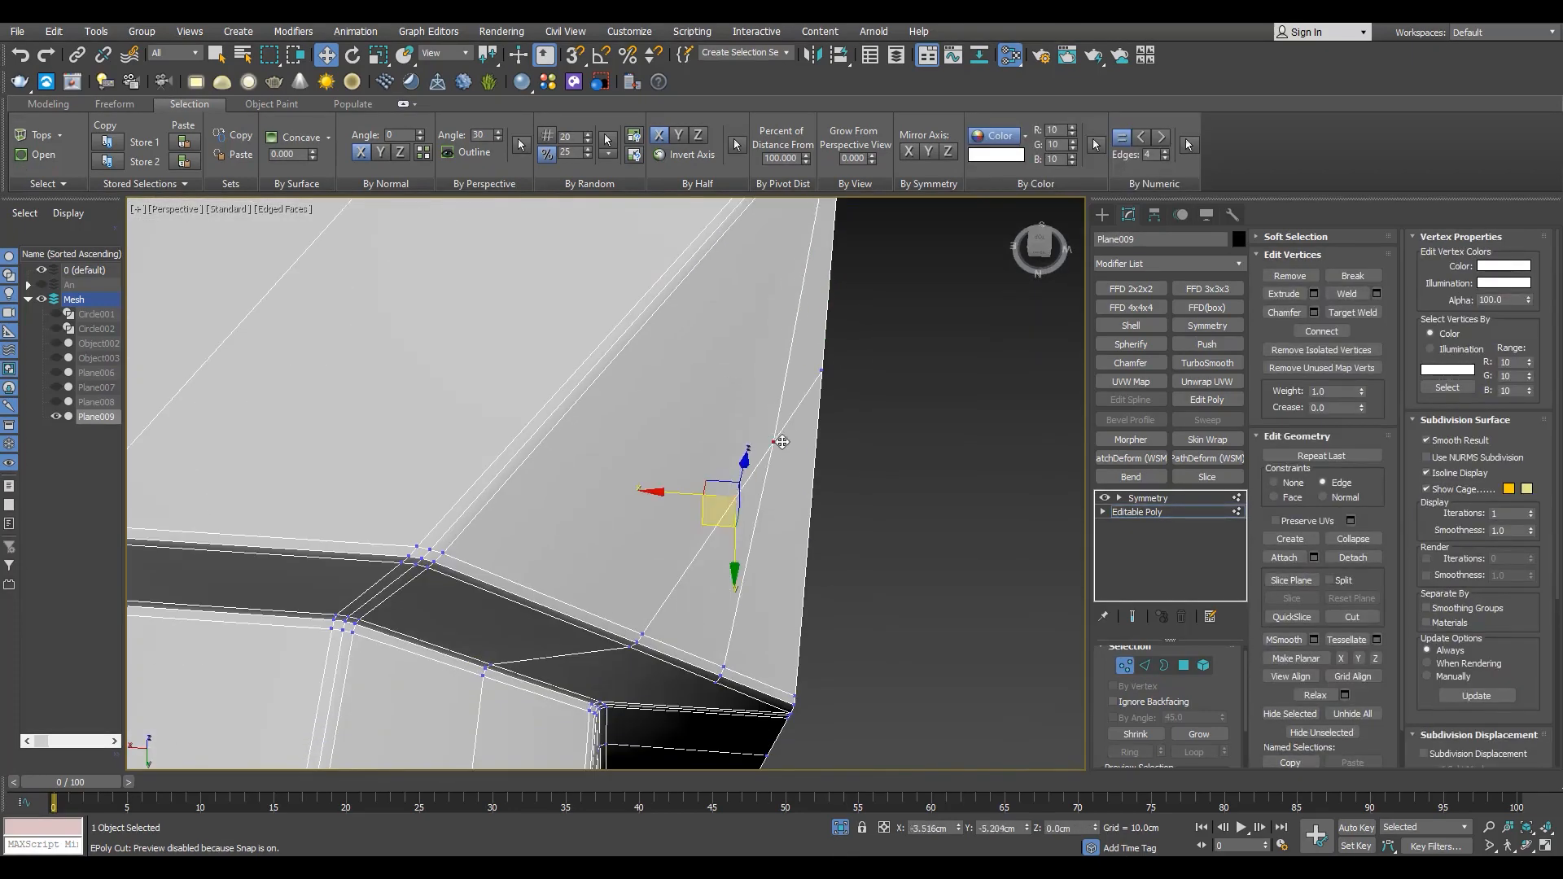
pyautogui.moveTo(720, 513); pyautogui.dragTo(783, 390)
pyautogui.keyDown('alt'); pyautogui.moveTo(737, 590); pyautogui.dragTo(738, 487, button='middle'); pyautogui.keyUp('alt')
pyautogui.press('F3')
pyautogui.press('F3')
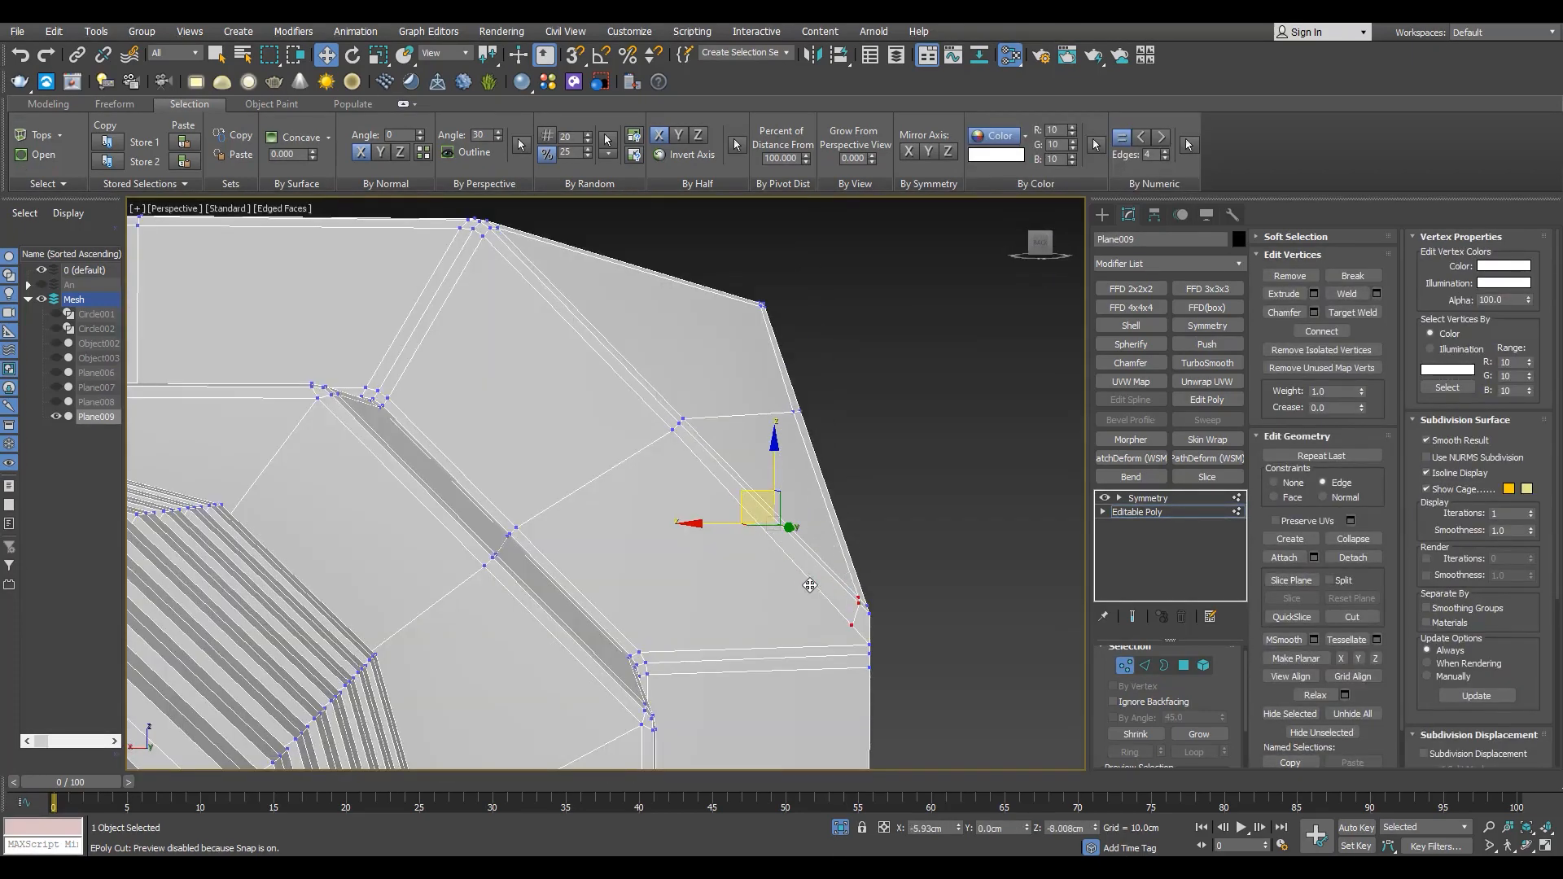
# - Cut an edge from the triangular facet's tip chamfer down across the rear face beside the mirror line
pyautogui.scroll(3, 810, 586)
pyautogui.scroll(-6, 851, 586)
pyautogui.moveTo(851, 585); pyautogui.dragTo(831, 456, button='middle')
pyautogui.scroll(6, 837, 412)
pyautogui.hotkey('alt', 'c')
pyautogui.click(837, 412)
pyautogui.scroll(-3, 831, 538)
pyautogui.moveTo(831, 537); pyautogui.dragTo(823, 326, button='middle')
pyautogui.click(833, 427)
pyautogui.press('w')
pyautogui.keyDown('alt'); pyautogui.moveTo(833, 426); pyautogui.dragTo(753, 521, button='middle'); pyautogui.keyUp('alt')
# - Cut a second edge from the remaining chamfer vertices at the facet's tip down the rear face
pyautogui.click(751, 316)
pyautogui.scroll(3, 745, 316)
pyautogui.hotkey('alt', 'c')
pyautogui.click(698, 459)
pyautogui.scroll(-6, 692, 456)
pyautogui.click(691, 352)
pyautogui.press('w')
pyautogui.scroll(6, 678, 729)
pyautogui.click(670, 577)
pyautogui.scroll(-10, 676, 553)
# - Preview the mirrored body with TurboSmooth and undo the modifier
pyautogui.click(1148, 498)
pyautogui.scroll(8, 790, 444)
pyautogui.scroll(4, 757, 538)
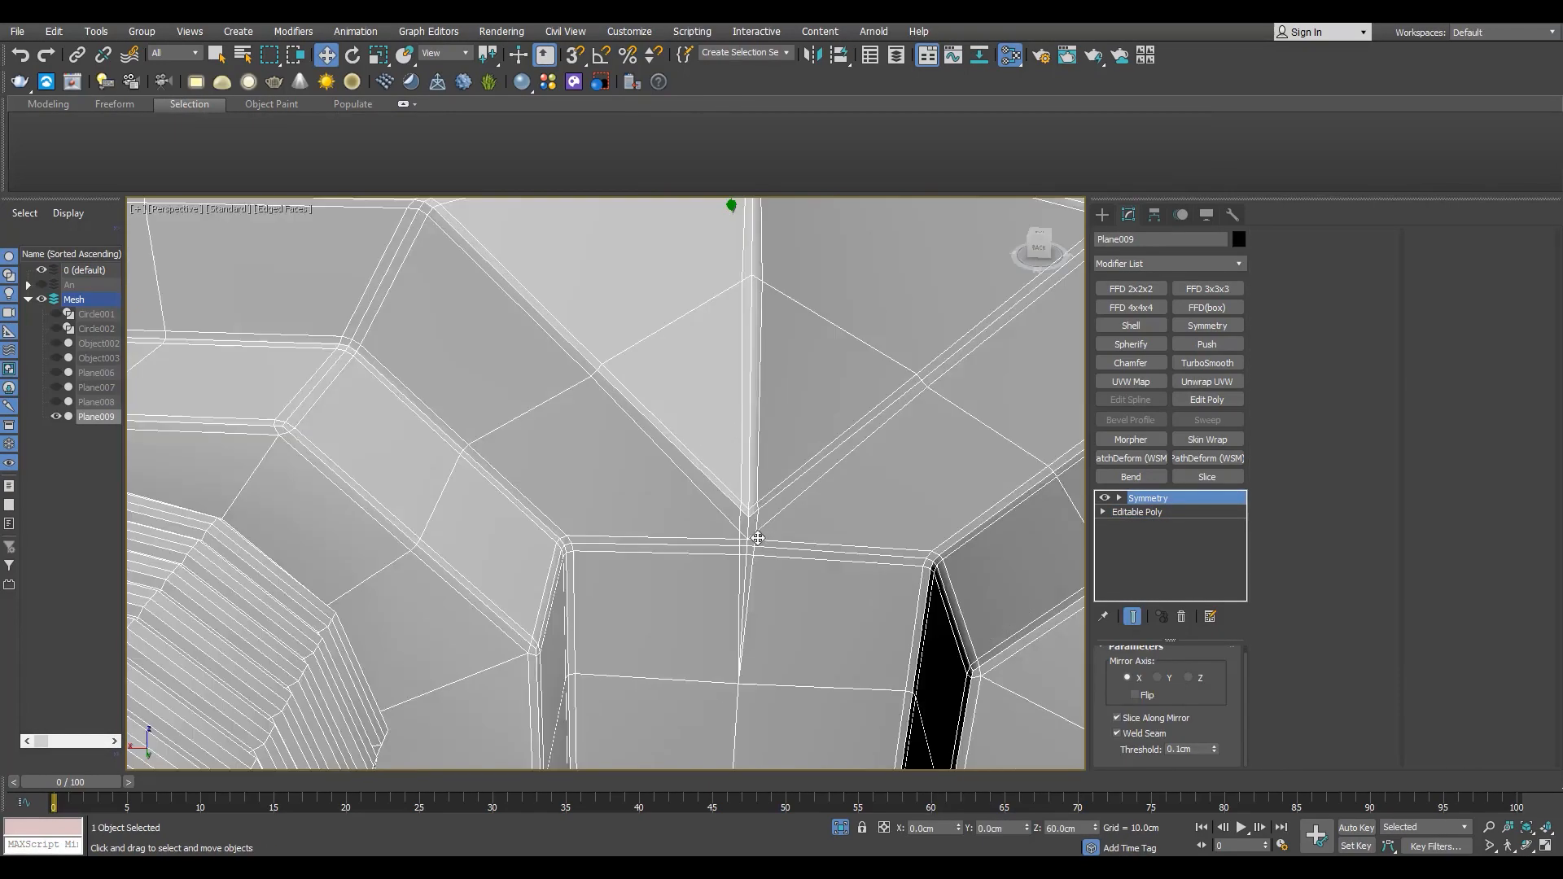
pyautogui.press('F4')
pyautogui.click(1208, 363)
pyautogui.scroll(-10, 758, 423)
pyautogui.keyDown('alt'); pyautogui.moveTo(745, 420); pyautogui.dragTo(757, 450, button='middle'); pyautogui.keyUp('alt')
pyautogui.hotkey('ctrl', 'z')
pyautogui.press('F4')
pyautogui.scroll(-4, 763, 463)
# - Select the ring of lengthwise edges behind the side ear and connect it with 4 evenly spaced crossing loops
pyautogui.click(1139, 514)
pyautogui.scroll(4, 764, 461)
pyautogui.press('2')
pyautogui.click(760, 465)
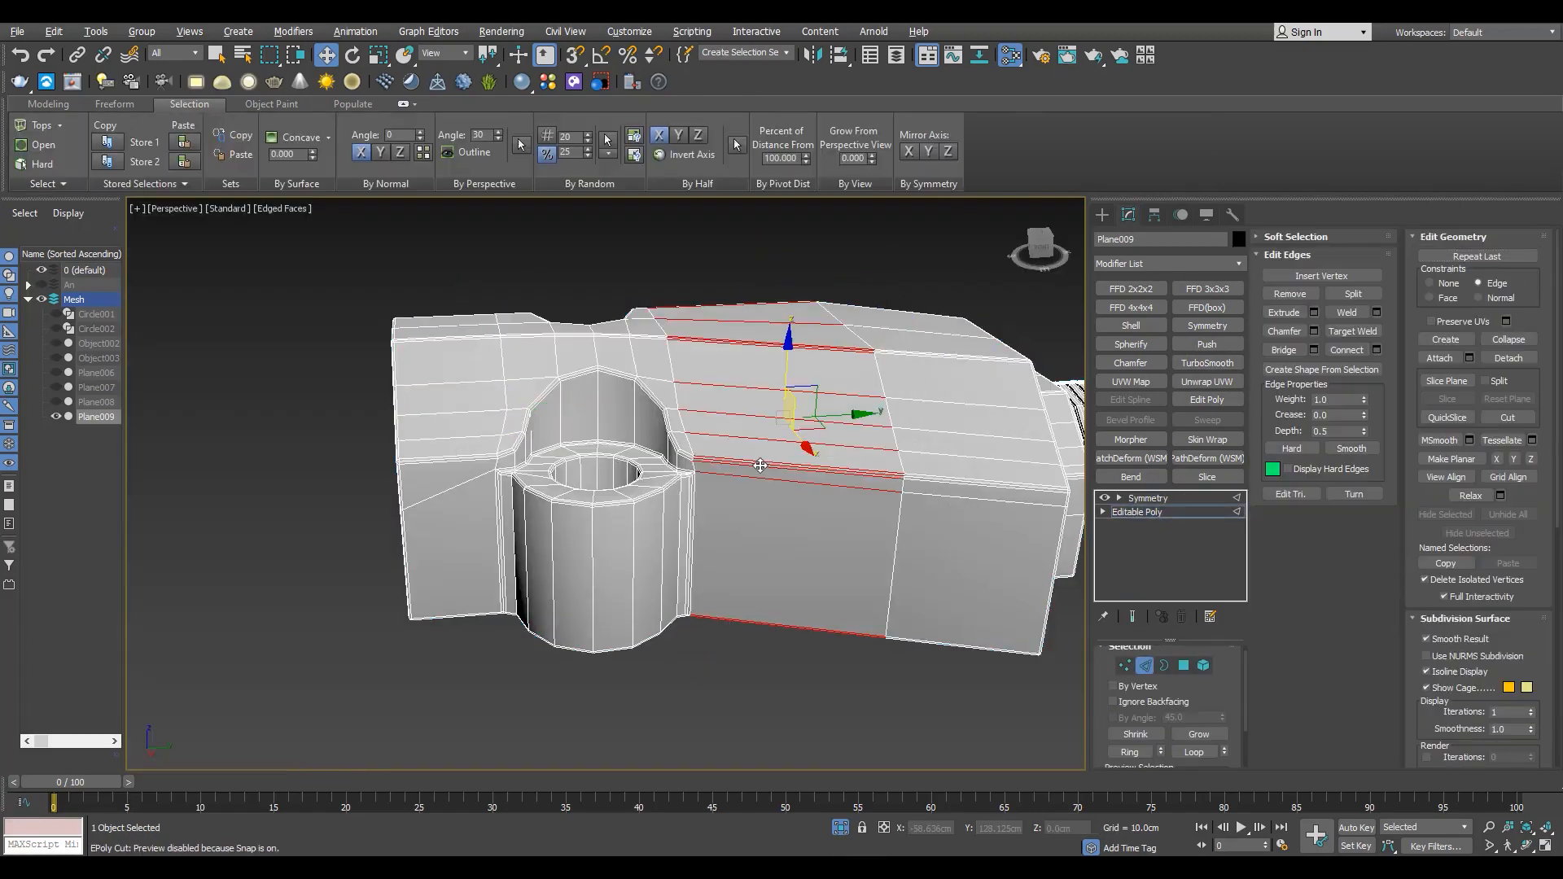
pyautogui.click(1377, 350)
pyautogui.scroll(3, 620, 495)
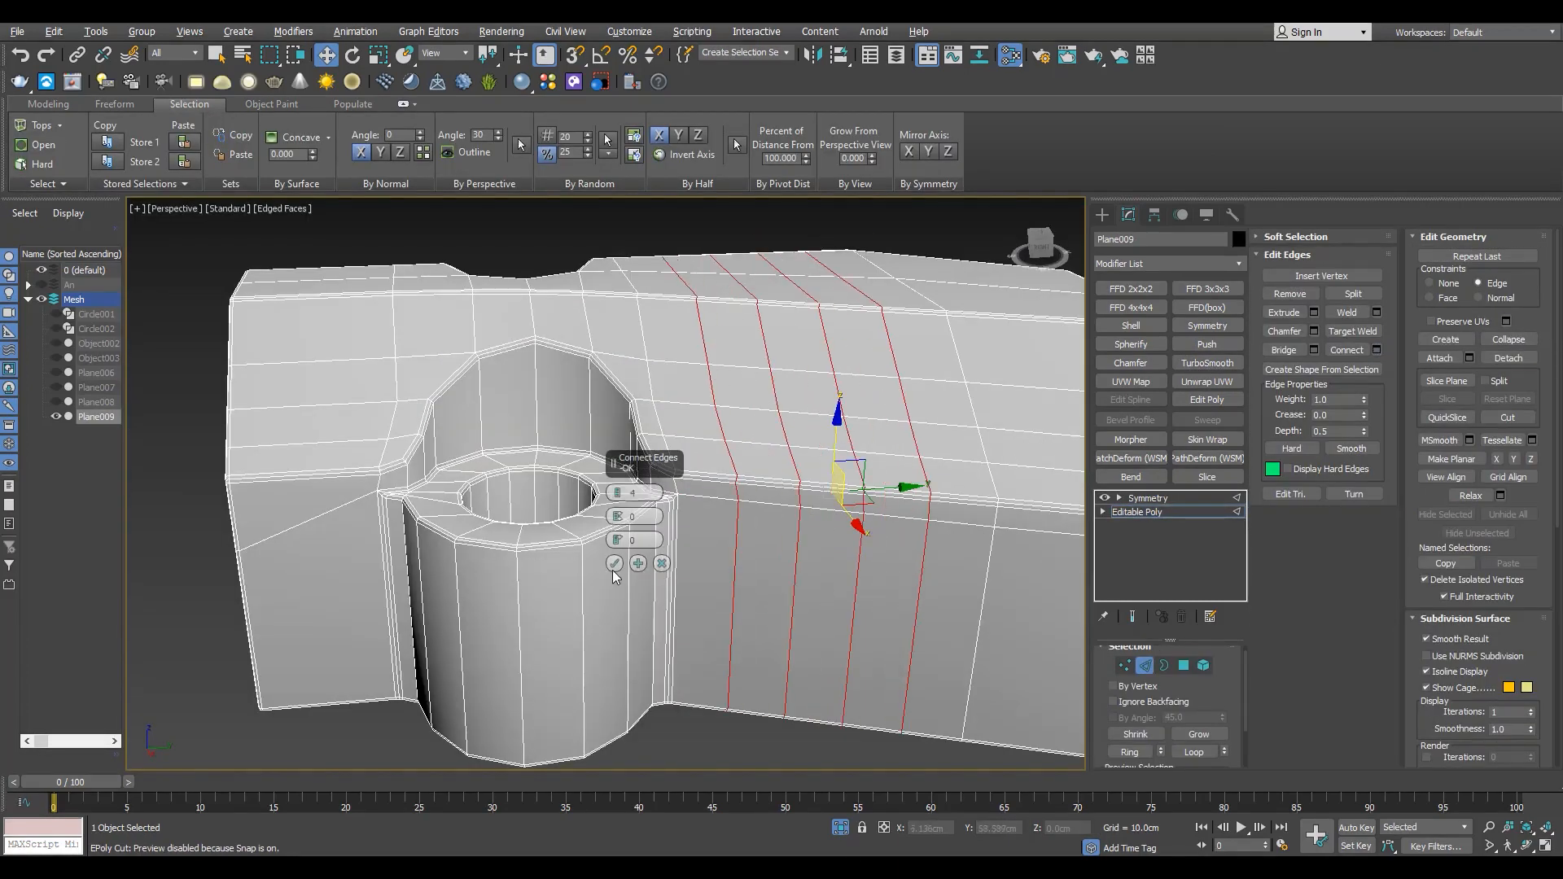
pyautogui.click(615, 563)
# - Select the ring of vertical edges around the body's sides and connect it with a horizontal loop just below the upper chamfer
pyautogui.keyDown('alt'); pyautogui.moveTo(615, 564); pyautogui.dragTo(427, 507, button='middle'); pyautogui.keyUp('alt')
pyautogui.hotkey('alt', 'r')
pyautogui.scroll(-5, 903, 581)
pyautogui.moveTo(903, 580)
pyautogui.keyDown('alt'); pyautogui.mouseDown(button='middle')
pyautogui.moveTo(782, 521)
pyautogui.moveTo(904, 530)
pyautogui.moveTo(868, 493)
pyautogui.moveTo(823, 505)
pyautogui.moveTo(710, 490)
pyautogui.mouseUp(button='middle'); pyautogui.keyUp('alt')
pyautogui.scroll(2, 868, 493)
pyautogui.press('F3')
pyautogui.scroll(-2, 710, 489)
pyautogui.press('F3')
pyautogui.scroll(4, 618, 486)
pyautogui.moveTo(529, 510)
pyautogui.keyDown('alt'); pyautogui.mouseDown(button='middle')
pyautogui.moveTo(617, 486)
pyautogui.moveTo(774, 492)
pyautogui.moveTo(759, 478)
pyautogui.mouseUp(button='middle'); pyautogui.keyUp('alt')
pyautogui.click(1377, 350)
pyautogui.scroll(2, 758, 479)
pyautogui.scroll(2, 761, 478)
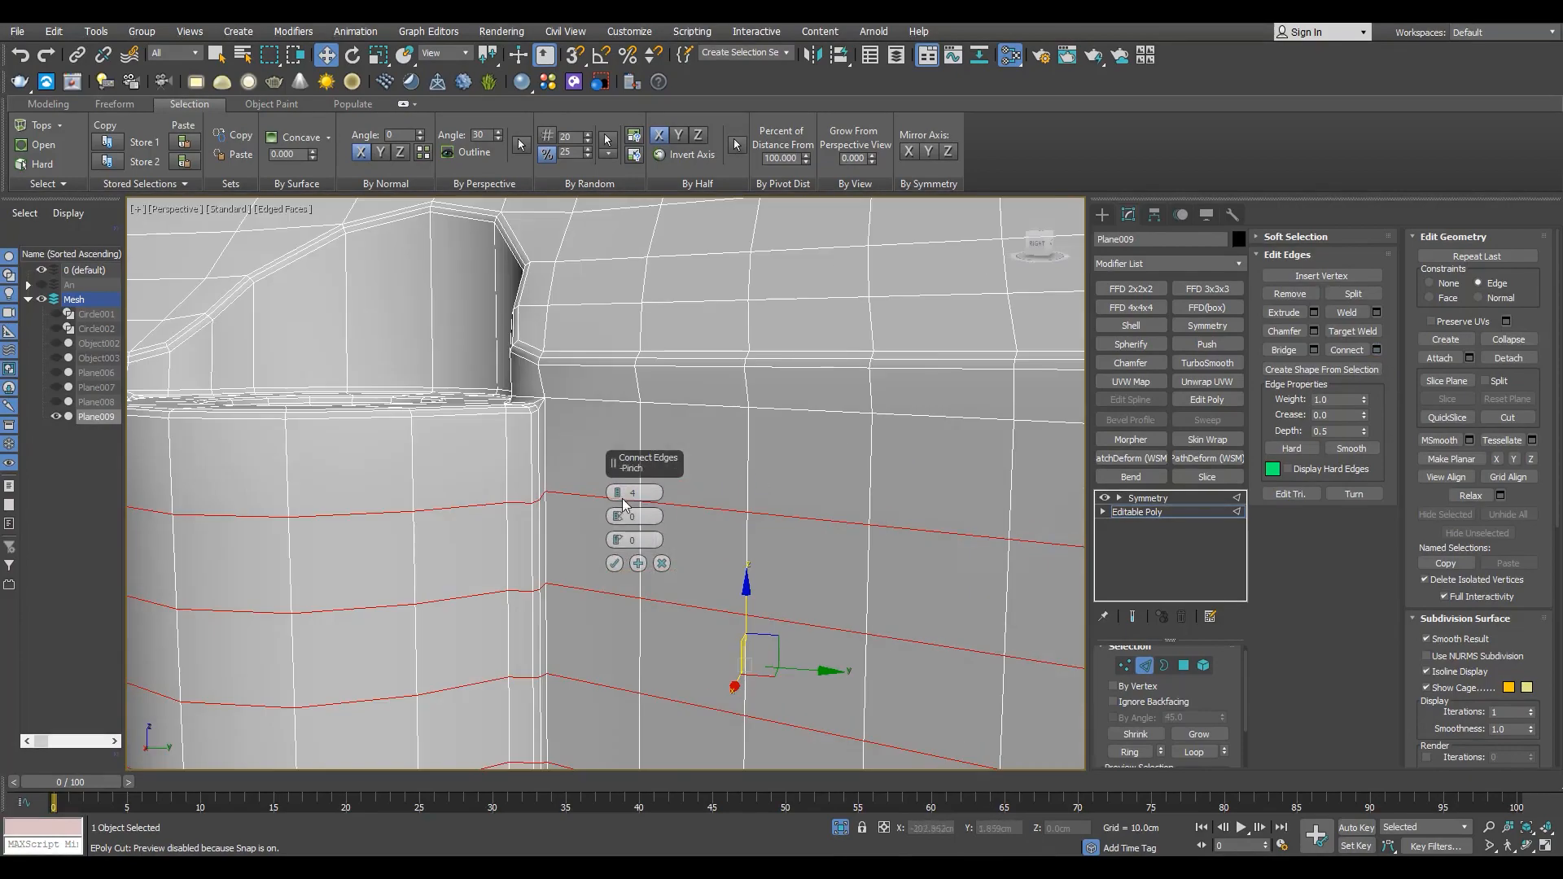
pyautogui.click(616, 565)
# - Cut an edge at the ear's rear upper corner and connect the corner vertices to the neighbouring chamfer vertices
pyautogui.scroll(-5, 699, 517)
pyautogui.scroll(8, 544, 486)
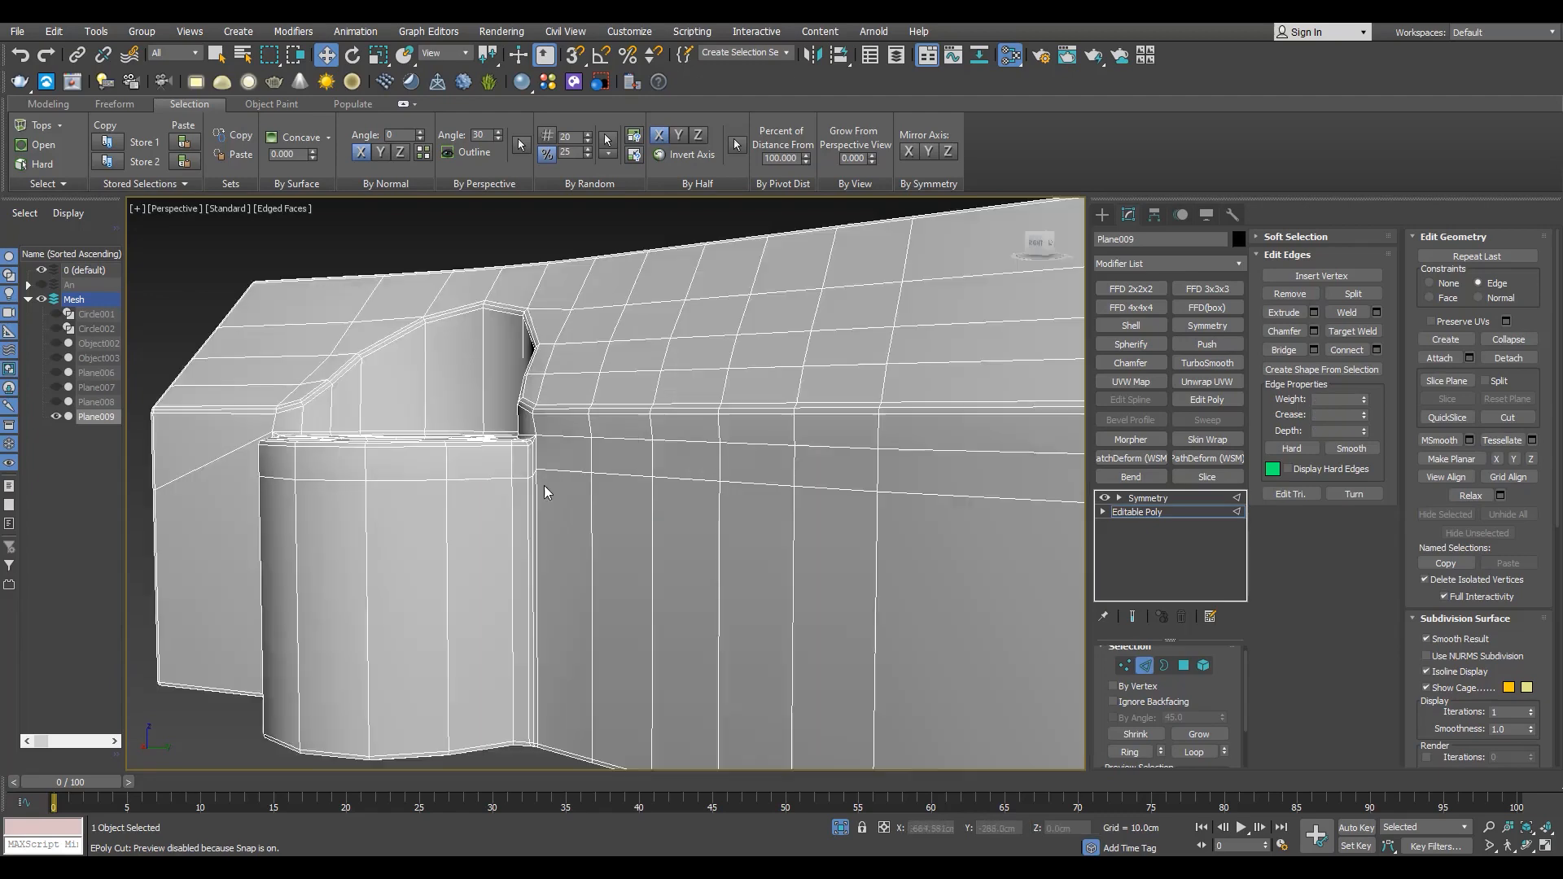
pyautogui.press('1')
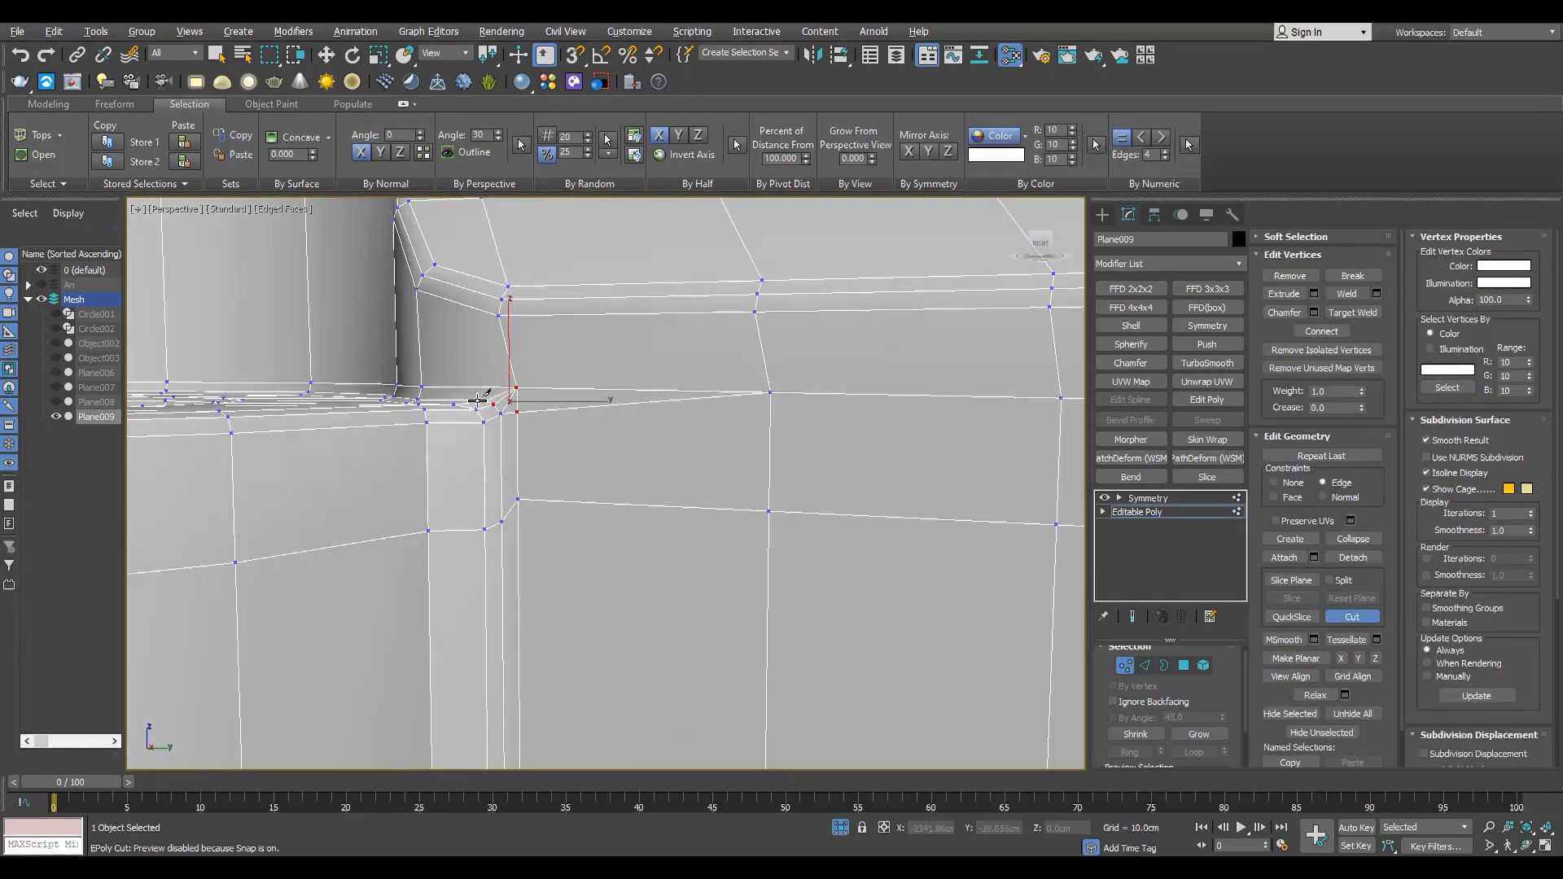
pyautogui.keyDown('alt'); pyautogui.moveTo(477, 401); pyautogui.dragTo(510, 295, button='middle'); pyautogui.keyUp('alt')
pyautogui.rightClick(565, 400)
pyautogui.click(558, 390)
pyautogui.scroll(-4, 560, 393)
pyautogui.keyDown('ctrl'); pyautogui.click(817, 314); pyautogui.keyUp('ctrl')
pyautogui.hotkey('ctrl', 'shift', 'e')
pyautogui.scroll(4, 538, 401)
# - Remove the short diagonal edge at the ear's rear upper corner
pyautogui.press('2')
pyautogui.click(579, 410)
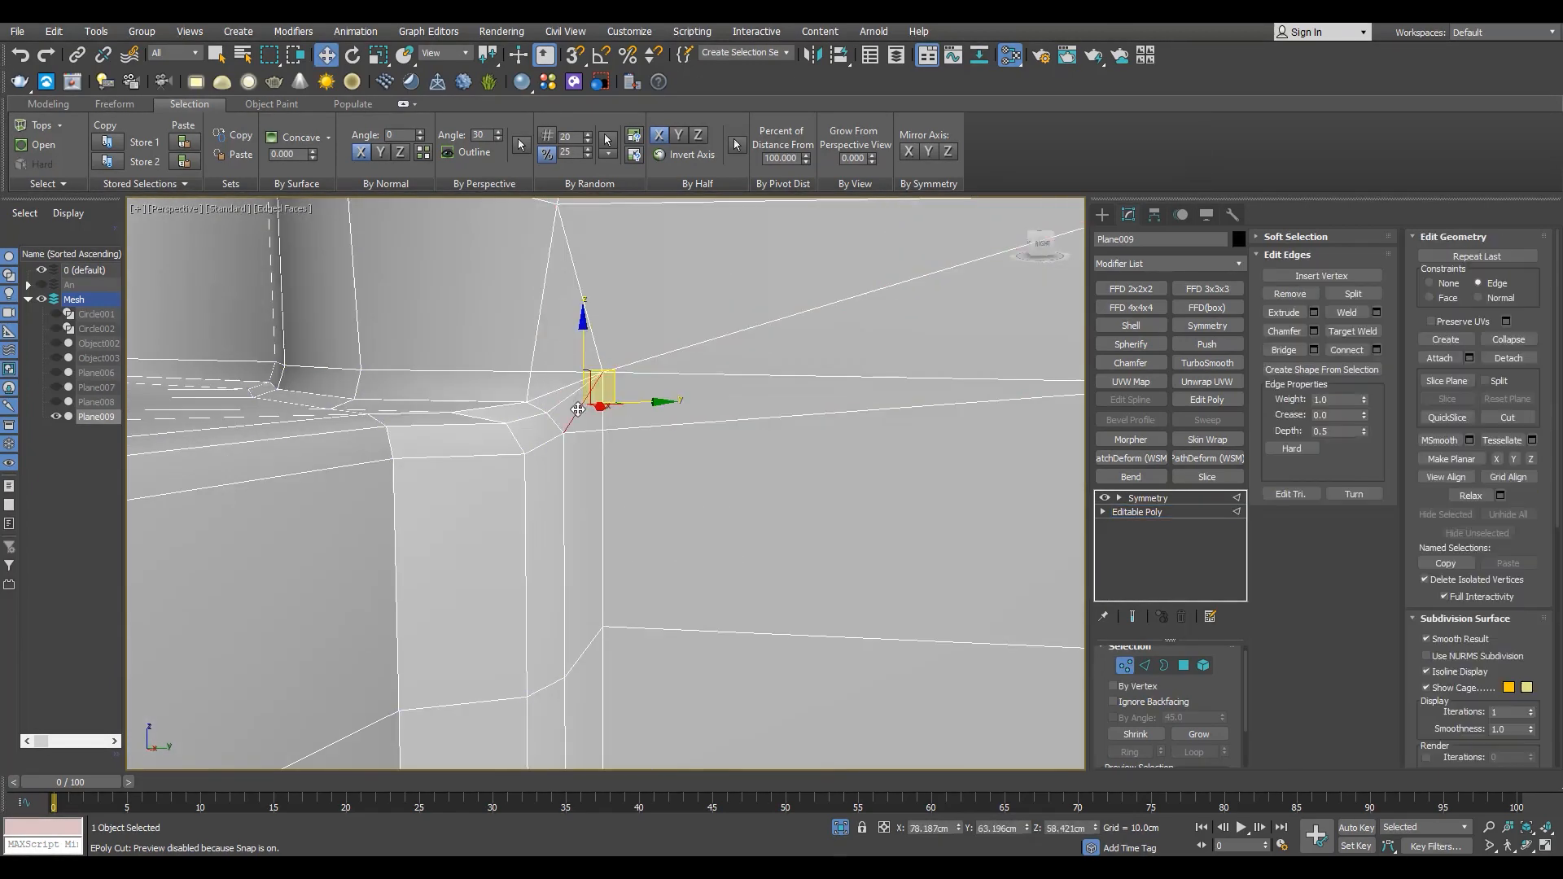
pyautogui.hotkey('ctrl', 'BackSpace')
pyautogui.scroll(-4, 646, 376)
pyautogui.keyDown('alt'); pyautogui.moveTo(646, 376); pyautogui.dragTo(638, 421, button='middle'); pyautogui.keyUp('alt')
pyautogui.scroll(-3, 668, 400)
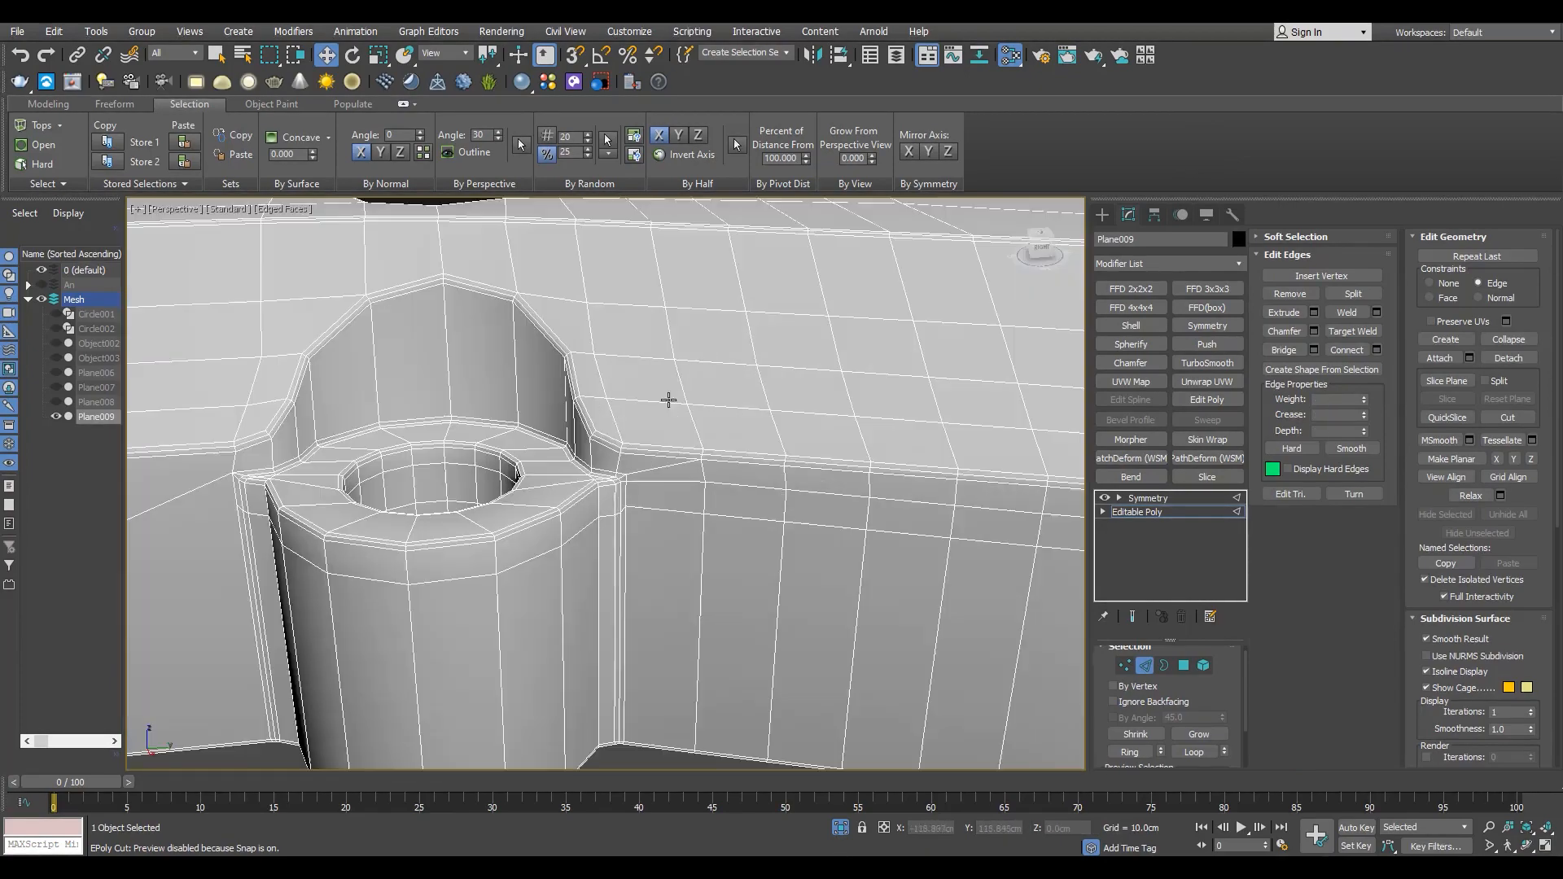
# - Select the vertical edge loop just behind the ear and slide it about 1.3 cm along Y toward the ear
pyautogui.keyDown('ctrl'); pyautogui.doubleClick(707, 477); pyautogui.keyUp('ctrl')
pyautogui.scroll(-4, 707, 476)
pyautogui.keyDown('alt'); pyautogui.moveTo(707, 476); pyautogui.dragTo(697, 350, button='middle'); pyautogui.keyUp('alt')
pyautogui.scroll(4, 697, 349)
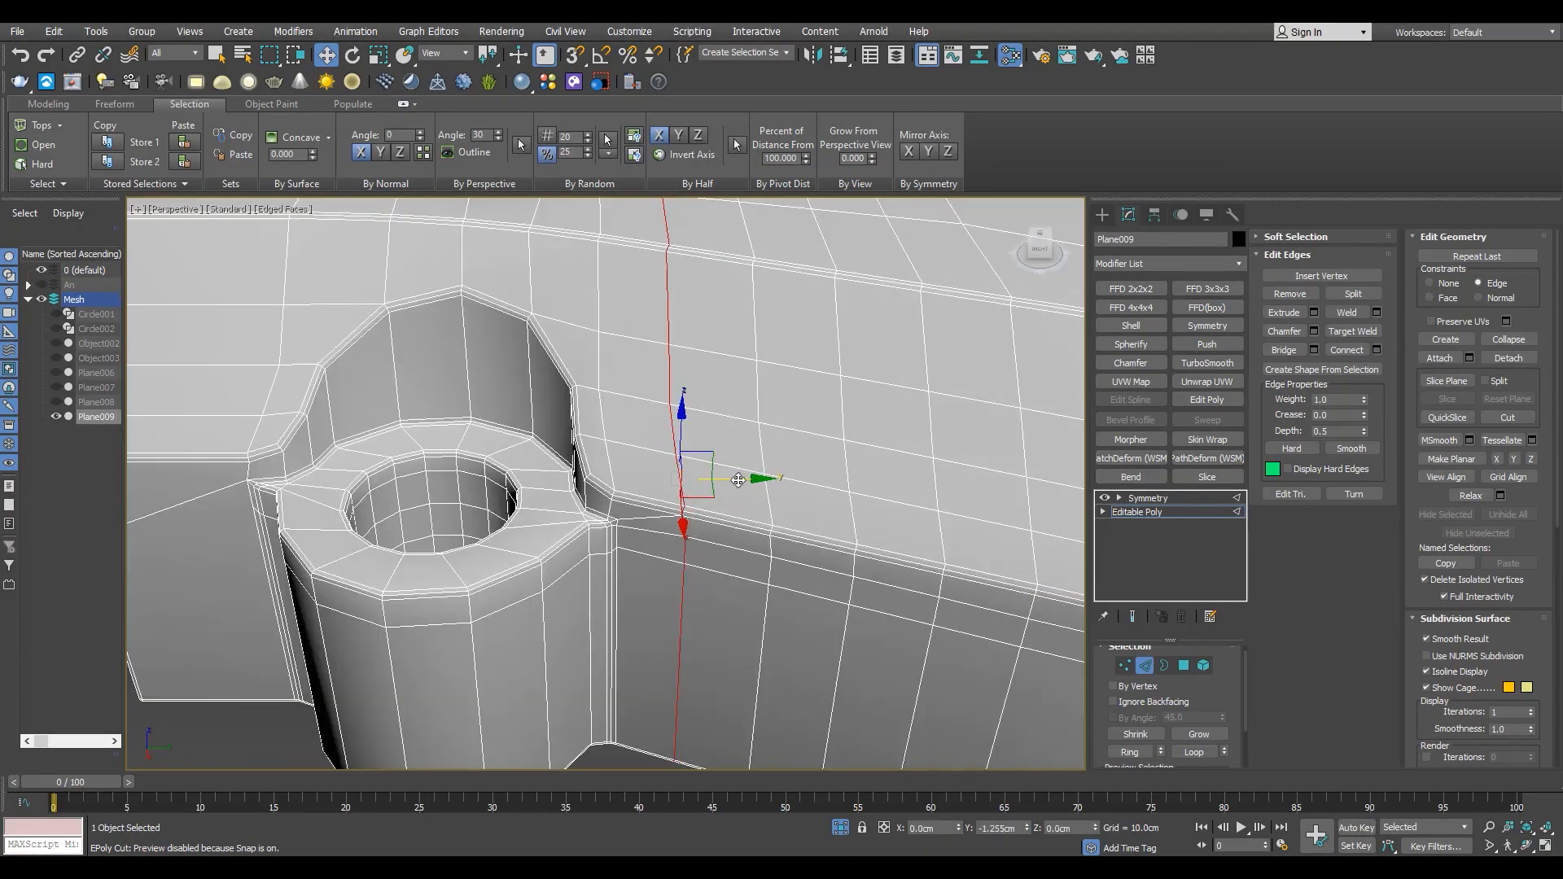
# - Select the lengthwise edges at the body's front end and connect them with a vertical loop close to the ear
pyautogui.scroll(-4, 707, 475)
pyautogui.moveTo(707, 475)
pyautogui.keyDown('alt'); pyautogui.mouseDown(button='middle')
pyautogui.moveTo(666, 307)
pyautogui.moveTo(652, 399)
pyautogui.moveTo(619, 309)
pyautogui.mouseUp(button='middle'); pyautogui.keyUp('alt')
pyautogui.press('F3')
pyautogui.moveTo(586, 295); pyautogui.dragTo(593, 588)
pyautogui.press('F3')
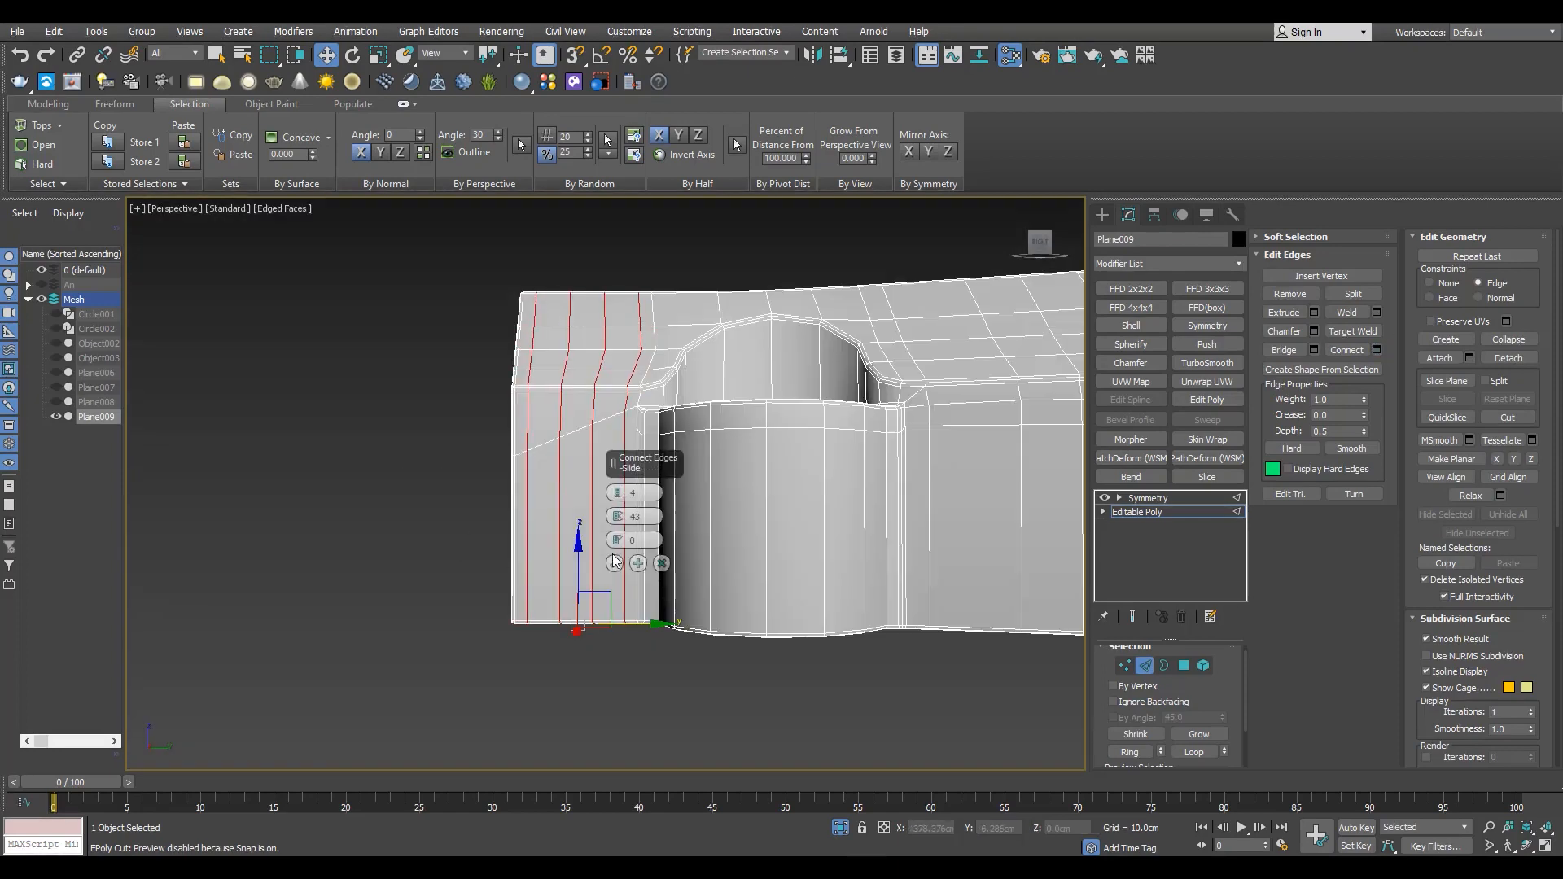
pyautogui.click(614, 563)
# - Cut connecting edges between the chamfer vertices at the ear's front upper corner
pyautogui.keyDown('alt'); pyautogui.moveTo(614, 563); pyautogui.dragTo(589, 485, button='middle'); pyautogui.keyUp('alt')
pyautogui.press('1')
pyautogui.scroll(6, 563, 413)
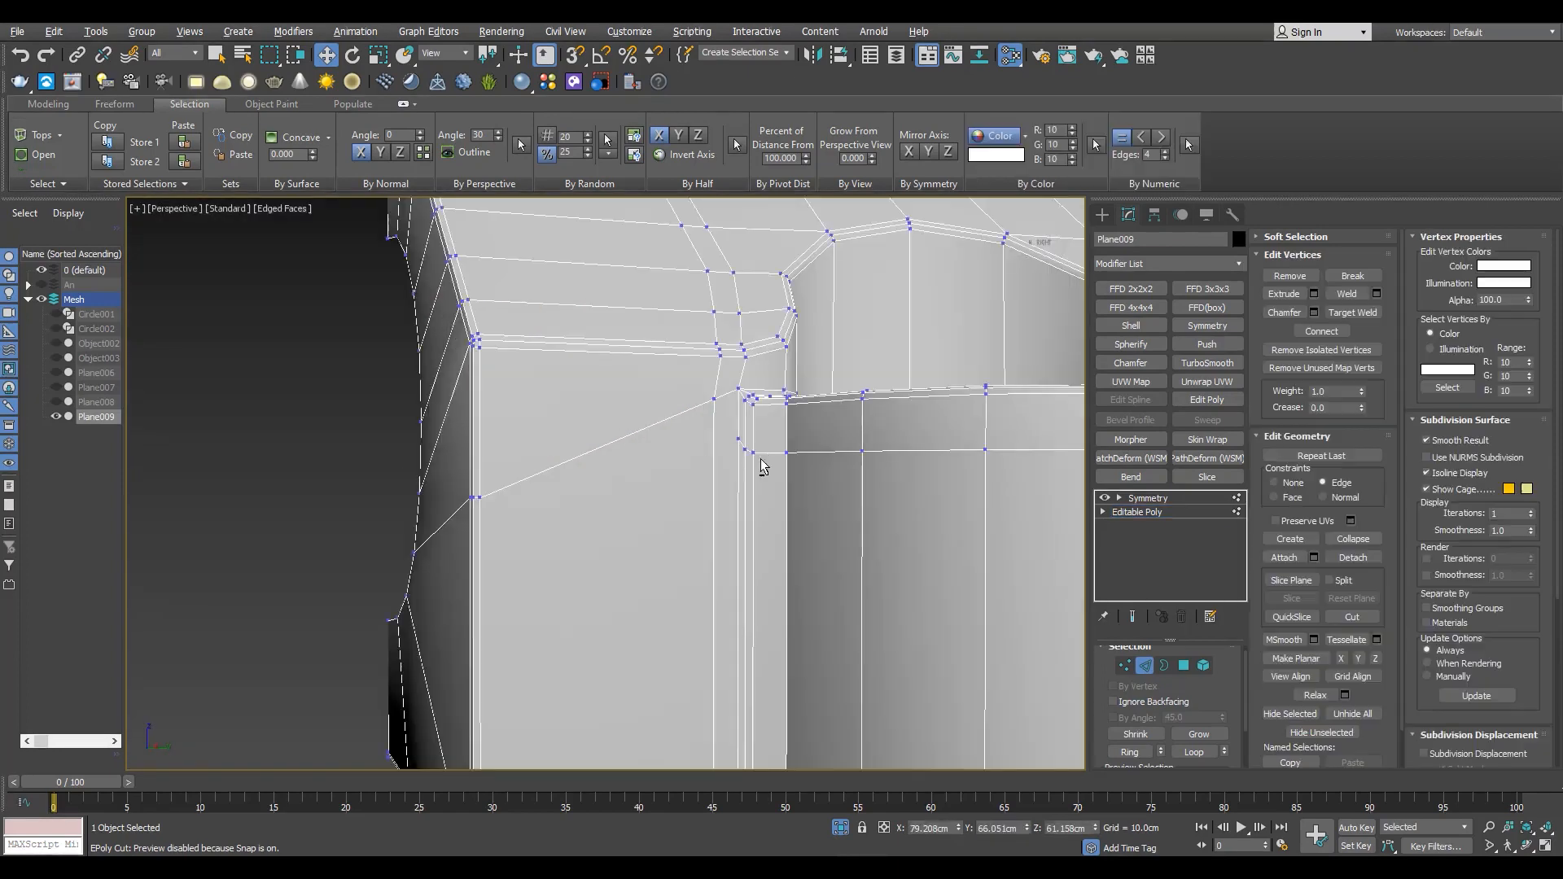
pyautogui.hotkey('alt', 'c')
pyautogui.scroll(3, 755, 373)
pyautogui.click(762, 373)
pyautogui.click(729, 346)
pyautogui.rightClick(730, 344)
pyautogui.keyDown('alt'); pyautogui.moveTo(729, 343); pyautogui.dragTo(758, 387, button='middle'); pyautogui.keyUp('alt')
pyautogui.hotkey('alt', 'c')
pyautogui.click(780, 365)
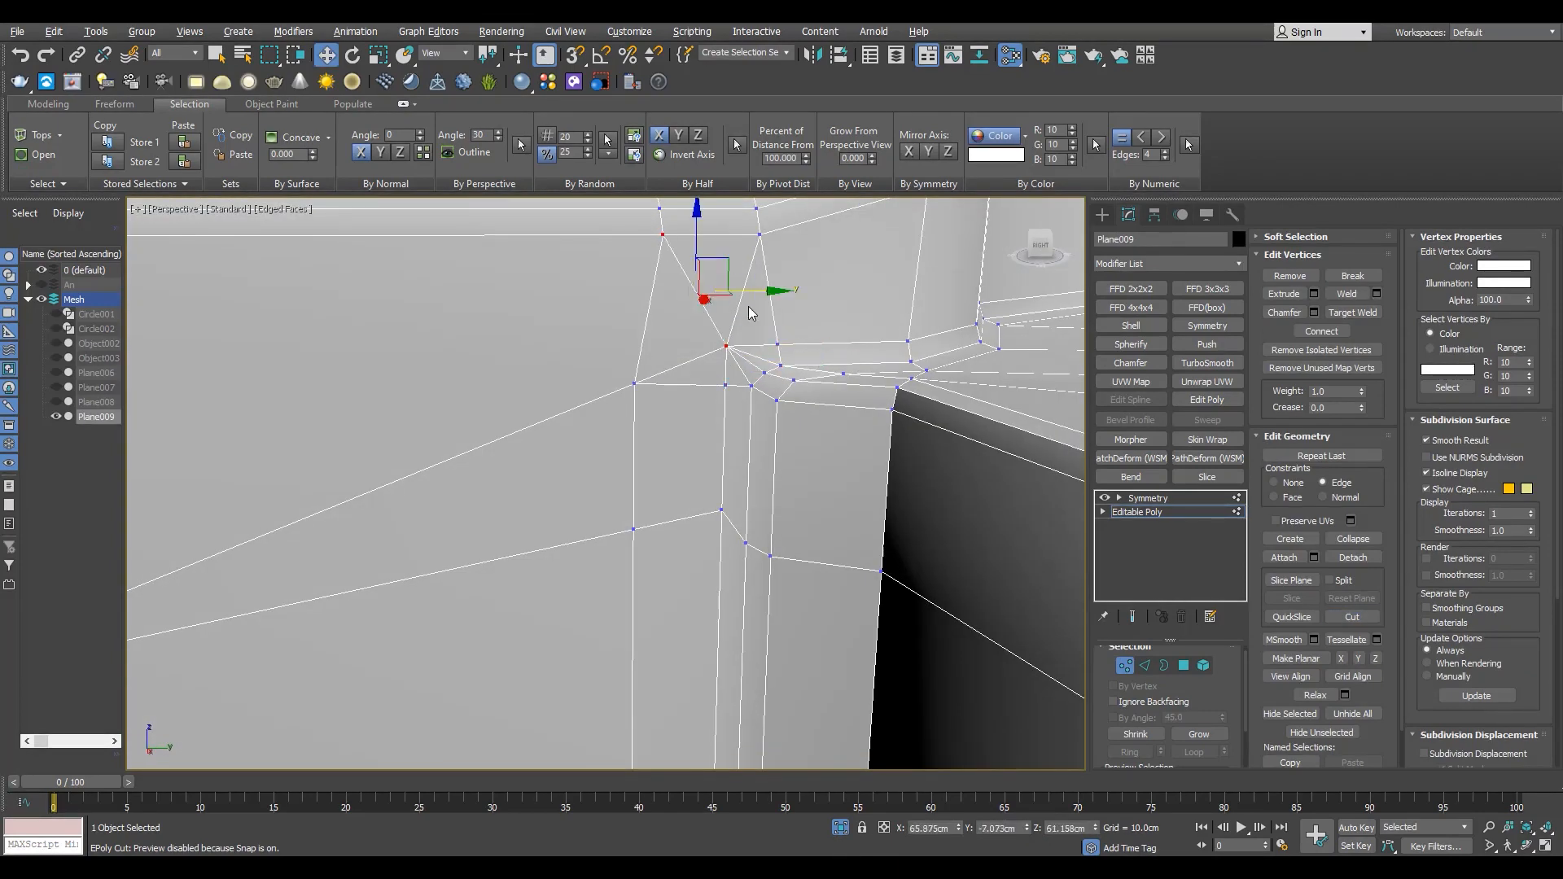
# - Examine the edges meeting at the ear's front upper corner and the surrounding loops
pyautogui.press('2')
pyautogui.click(716, 358)
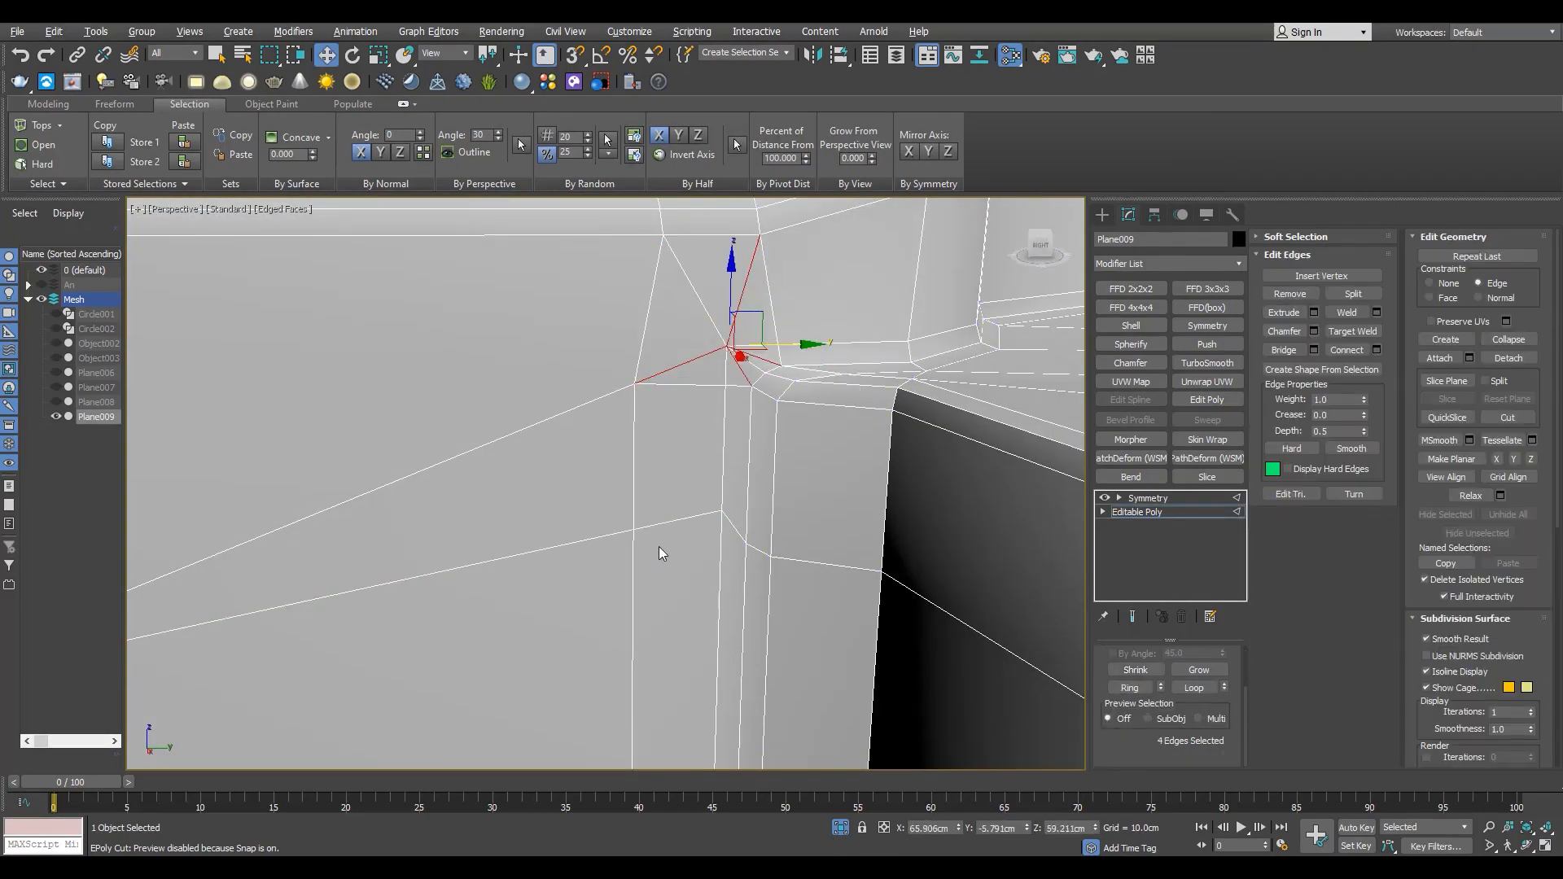
pyautogui.click(577, 501)
pyautogui.scroll(-8, 580, 500)
pyautogui.moveTo(613, 478)
pyautogui.keyDown('alt'); pyautogui.mouseDown(button='middle')
pyautogui.moveTo(632, 461)
pyautogui.moveTo(615, 511)
pyautogui.moveTo(593, 478)
pyautogui.mouseUp(button='middle'); pyautogui.keyUp('alt')
pyautogui.scroll(-3, 593, 478)
pyautogui.scroll(7, 717, 453)
pyautogui.scroll(-4, 740, 443)
pyautogui.keyDown('alt'); pyautogui.moveTo(740, 443); pyautogui.dragTo(583, 456, button='middle'); pyautogui.keyUp('alt')
pyautogui.scroll(4, 580, 452)
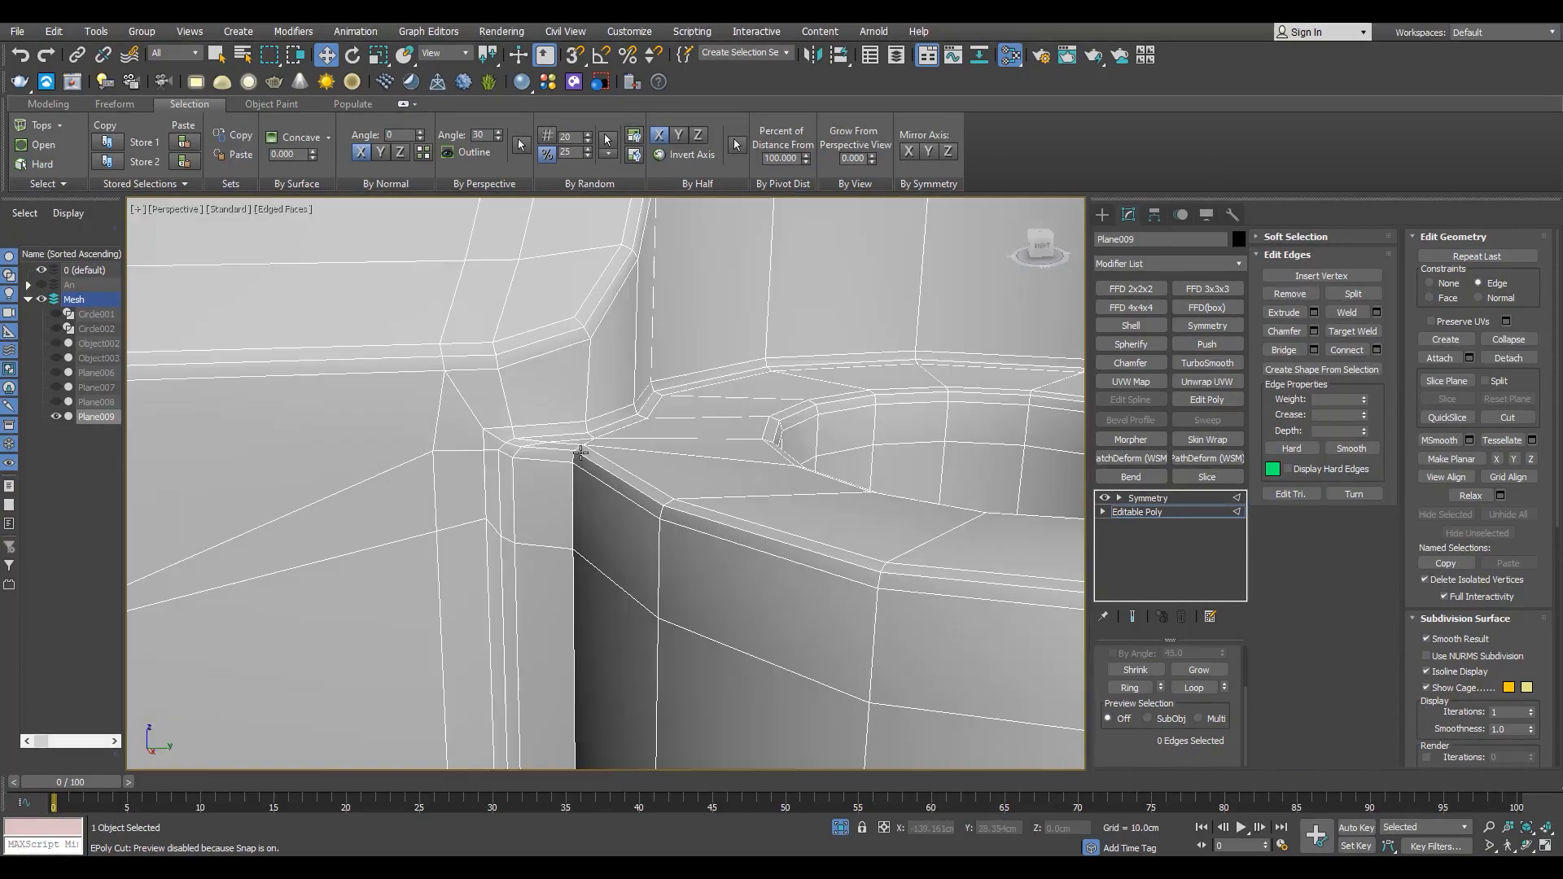
pyautogui.scroll(-6, 580, 453)
pyautogui.scroll(4, 762, 470)
# - Apply TurboSmooth with 2 iterations above Symmetry and inspect the smoothed ears and holes without edge display
pyautogui.click(1137, 511)
pyautogui.click(1138, 498)
pyautogui.click(1207, 363)
pyautogui.press('F4')
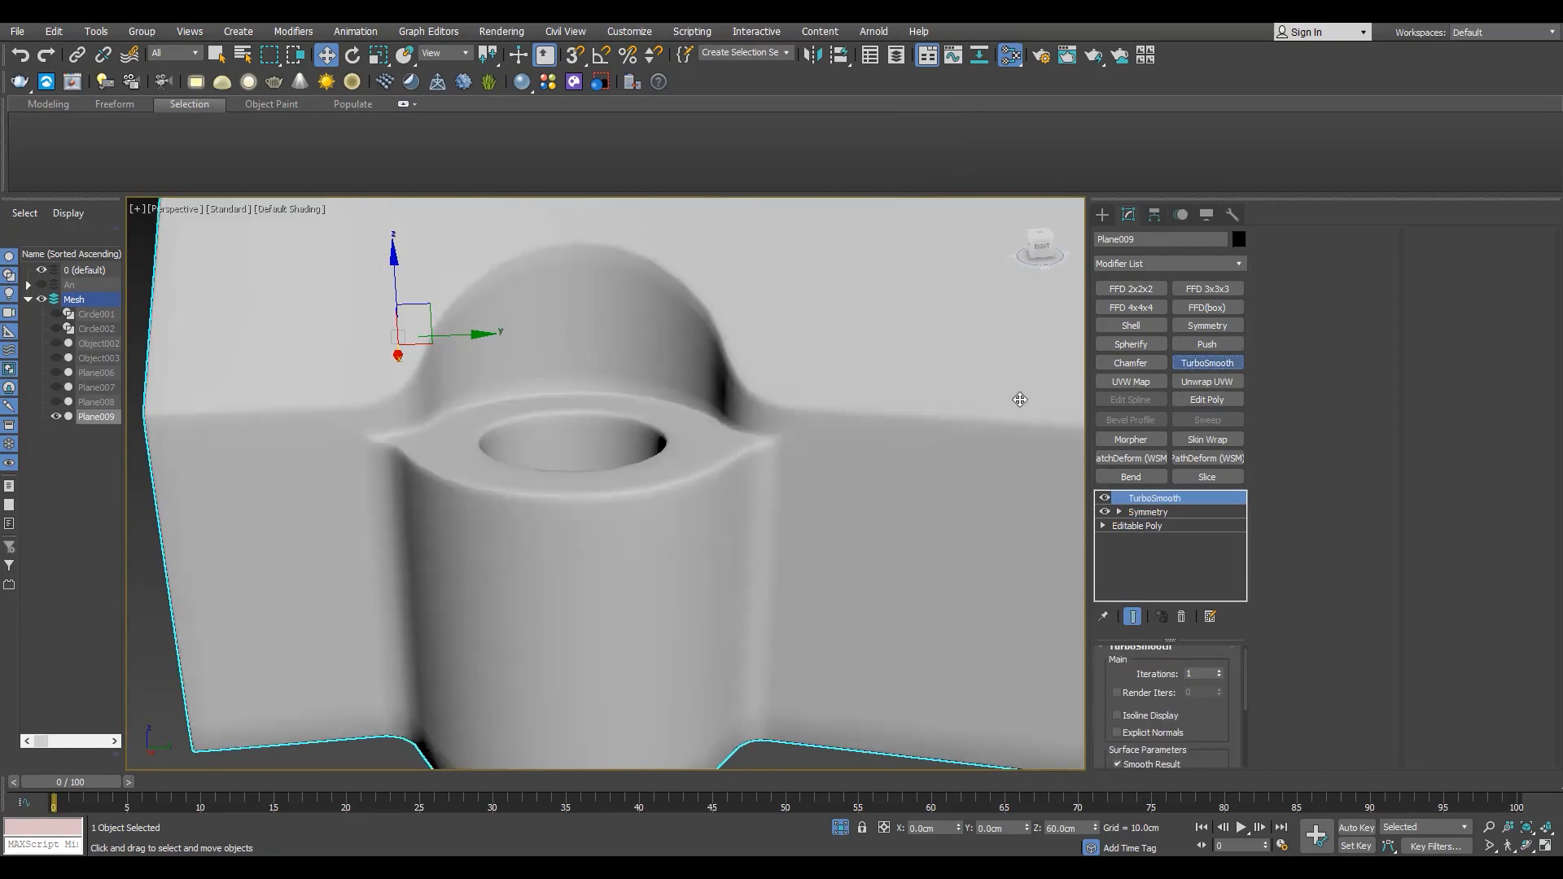
pyautogui.scroll(-6, 733, 456)
pyautogui.keyDown('alt'); pyautogui.moveTo(733, 456); pyautogui.dragTo(838, 517, button='middle'); pyautogui.keyUp('alt')
pyautogui.scroll(5, 798, 514)
pyautogui.scroll(-5, 795, 514)
pyautogui.click(1219, 671)
pyautogui.scroll(3, 738, 464)
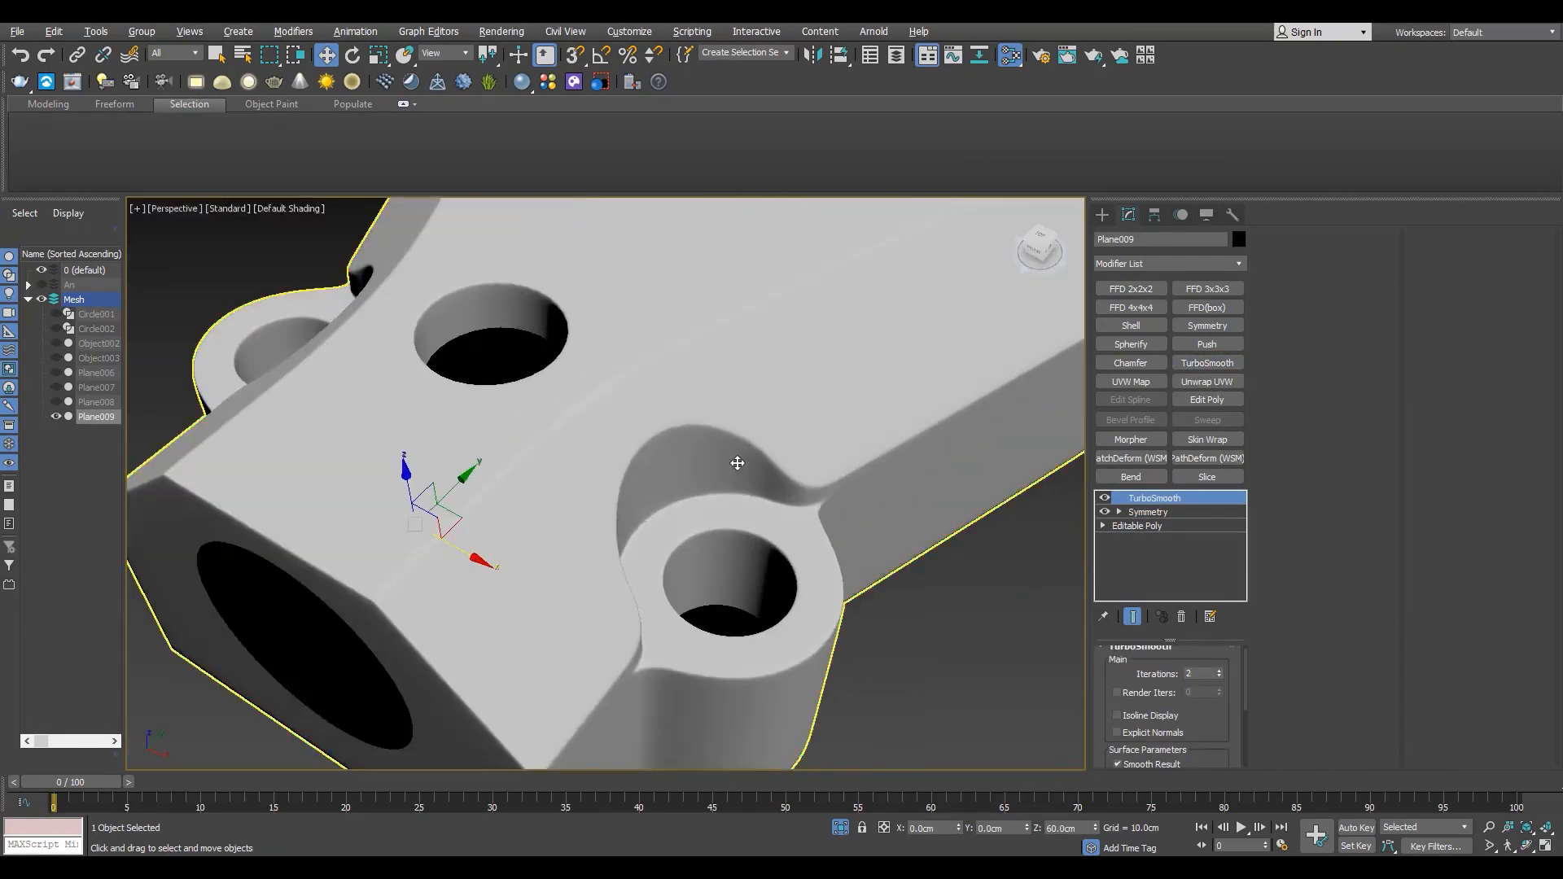
# - Check the smoothed body's underside and delete the TurboSmooth modifier
pyautogui.keyDown('alt'); pyautogui.moveTo(738, 464); pyautogui.dragTo(649, 499, button='middle'); pyautogui.keyUp('alt')
pyautogui.scroll(-6, 692, 450)
pyautogui.press('F4')
pyautogui.scroll(4, 649, 499)
pyautogui.click(1182, 617)
pyautogui.scroll(3, 1010, 559)
# - Reposition the underside vertex on the mirror line beside the crossing loops, using snapping with no edge constraint
pyautogui.press('1')
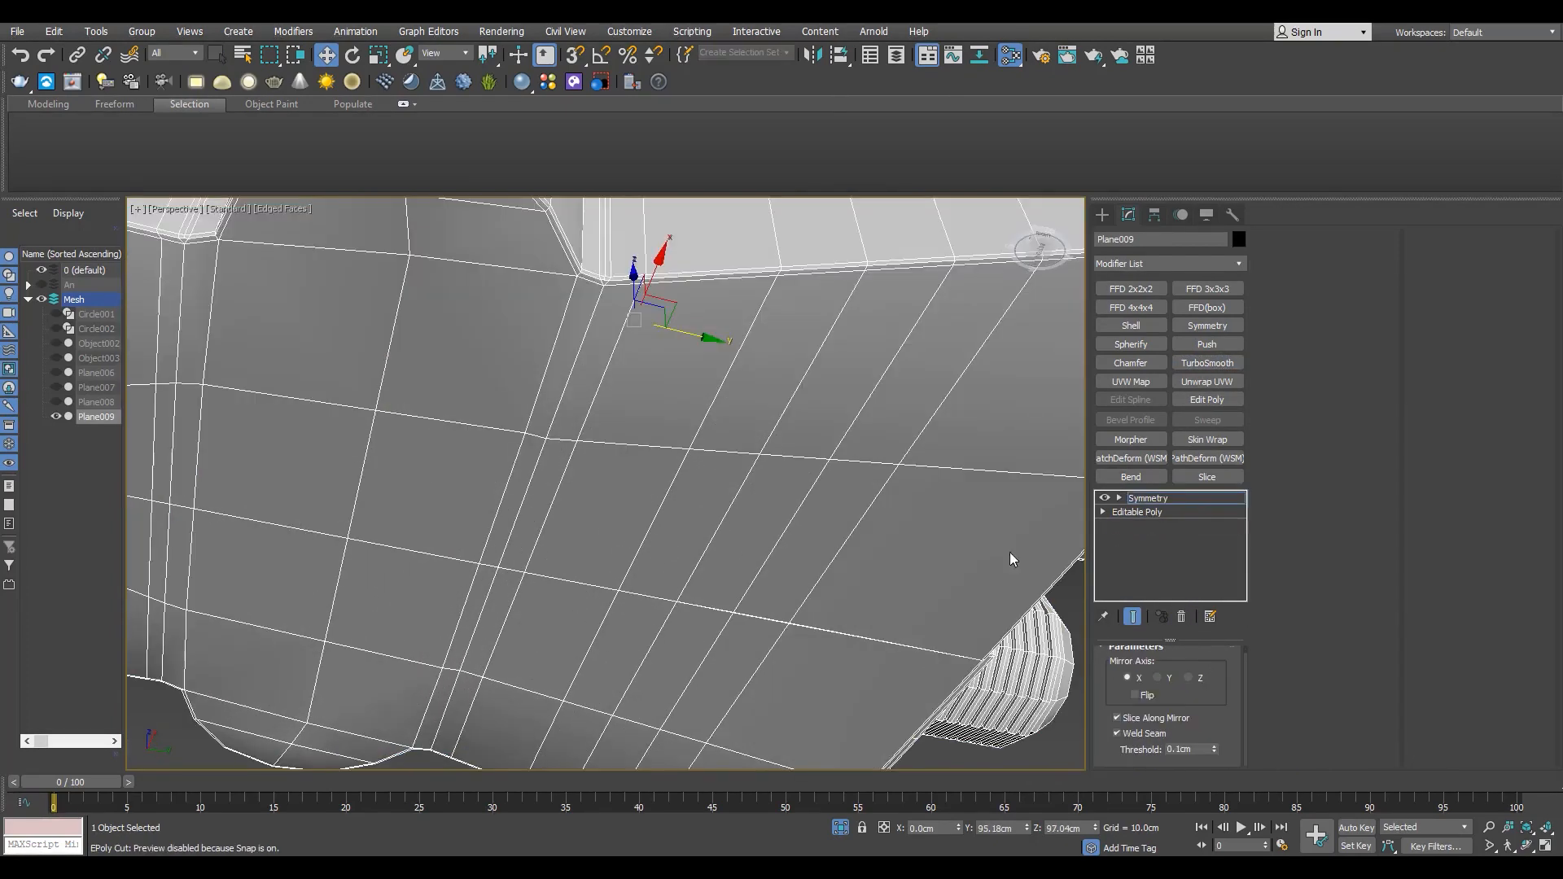
pyautogui.click(1211, 511)
pyautogui.press('1')
pyautogui.keyDown('alt'); pyautogui.moveTo(566, 619); pyautogui.dragTo(524, 584, button='middle'); pyautogui.keyUp('alt')
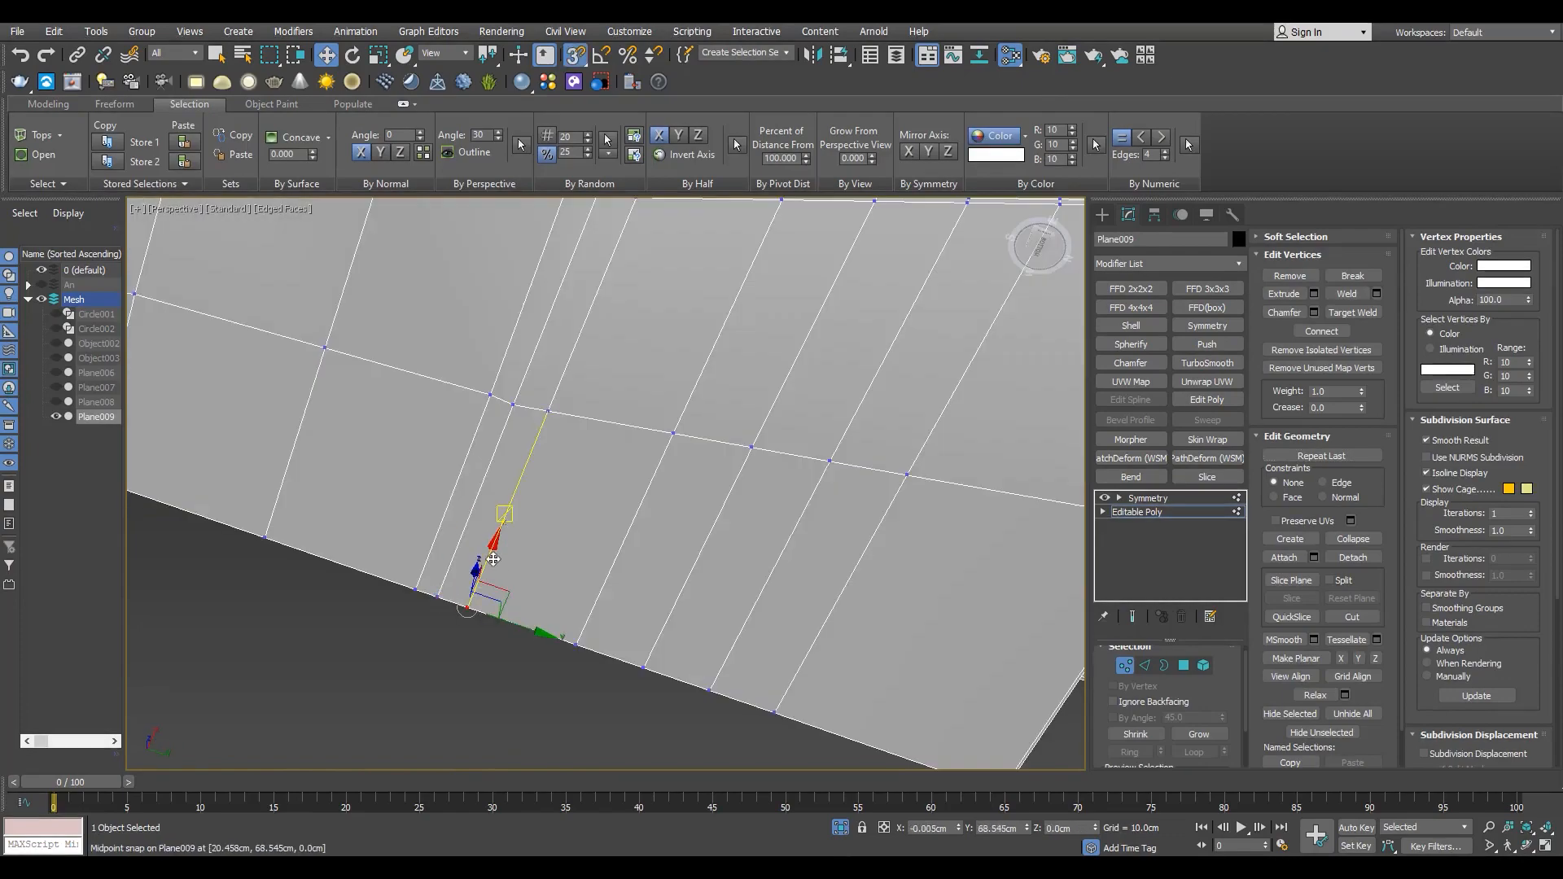
pyautogui.moveTo(438, 601); pyautogui.dragTo(440, 601)
pyautogui.press('s')
pyautogui.scroll(-8, 671, 581)
pyautogui.keyDown('alt'); pyautogui.moveTo(671, 582); pyautogui.dragTo(590, 546, button='middle'); pyautogui.keyUp('alt')
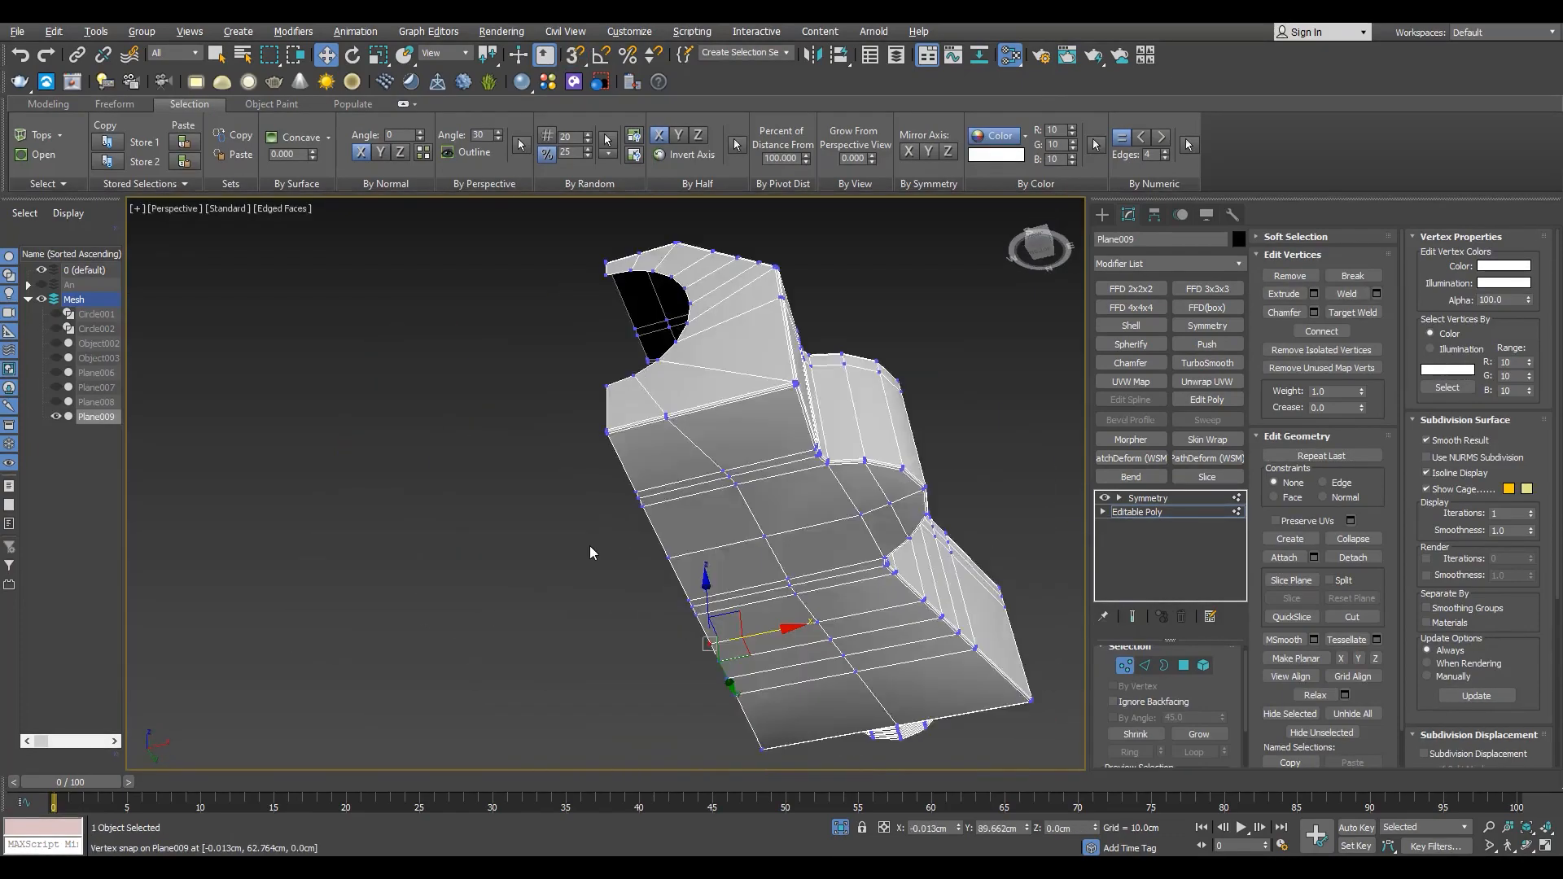
# - Connect two vertices across the angled rear side facet to continue the horizontal loop
pyautogui.scroll(5, 603, 534)
pyautogui.press('4')
pyautogui.scroll(-4, 614, 527)
pyautogui.keyDown('alt'); pyautogui.moveTo(732, 381); pyautogui.dragTo(603, 628, button='middle'); pyautogui.keyUp('alt')
pyautogui.scroll(5, 607, 628)
pyautogui.click(692, 647)
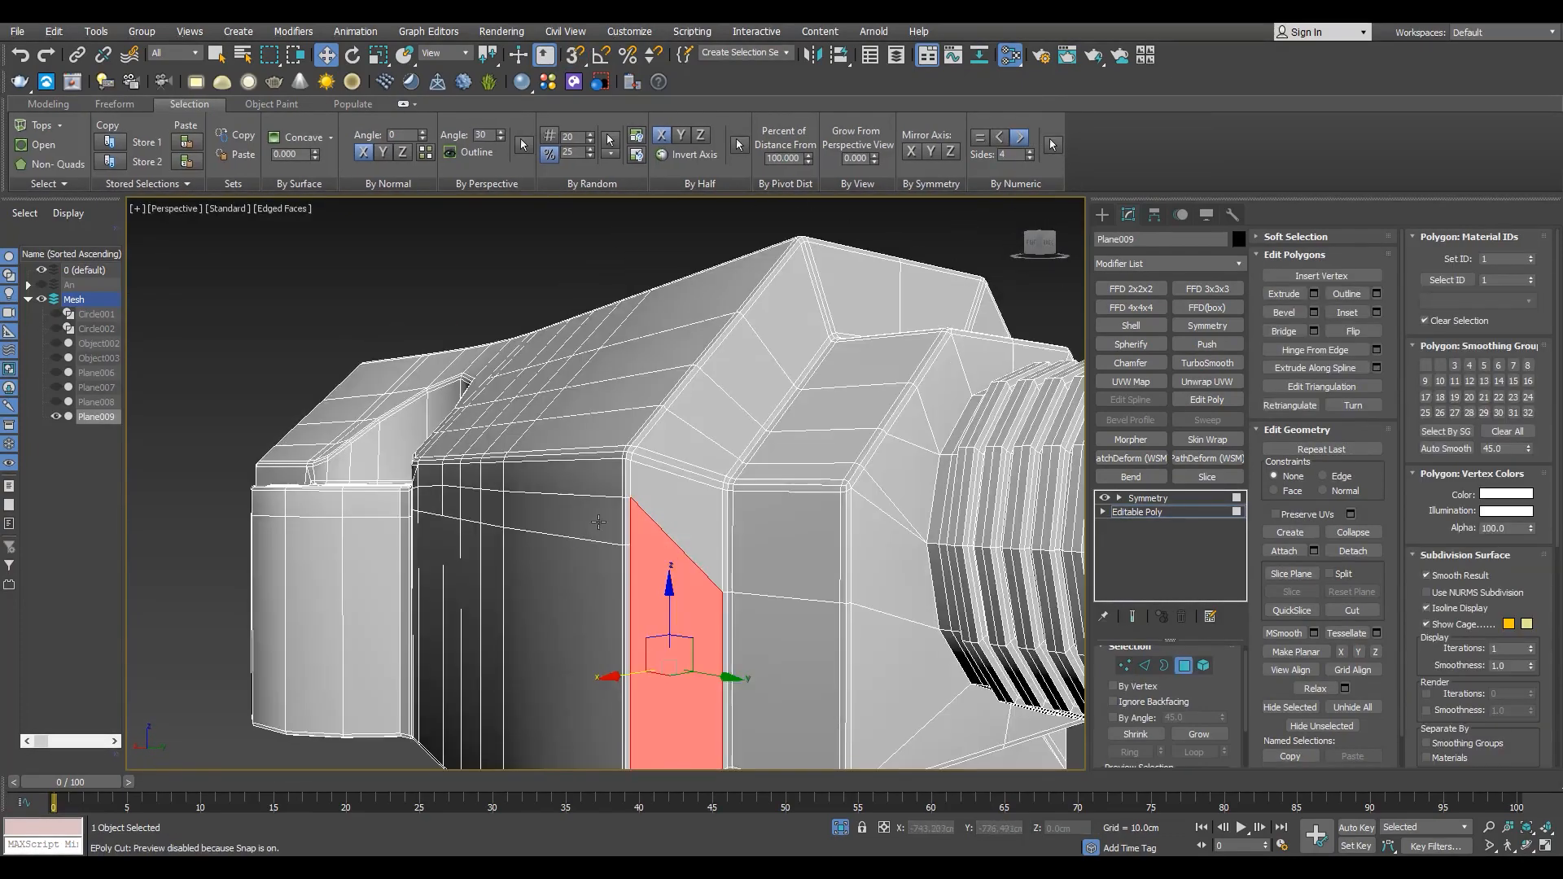
pyautogui.press('1')
pyautogui.click(586, 517)
pyautogui.keyDown('ctrl'); pyautogui.click(740, 593); pyautogui.keyUp('ctrl')
pyautogui.hotkey('ctrl', 'shift', 'e')
pyautogui.scroll(-5, 692, 541)
pyautogui.scroll(5, 659, 497)
# - Select the edge loop where the threaded connector meets the rear face and chamfer it
pyautogui.press('2')
pyautogui.keyDown('alt'); pyautogui.moveTo(658, 496); pyautogui.dragTo(706, 474, button='middle'); pyautogui.keyUp('alt')
pyautogui.press('4')
pyautogui.click(586, 454)
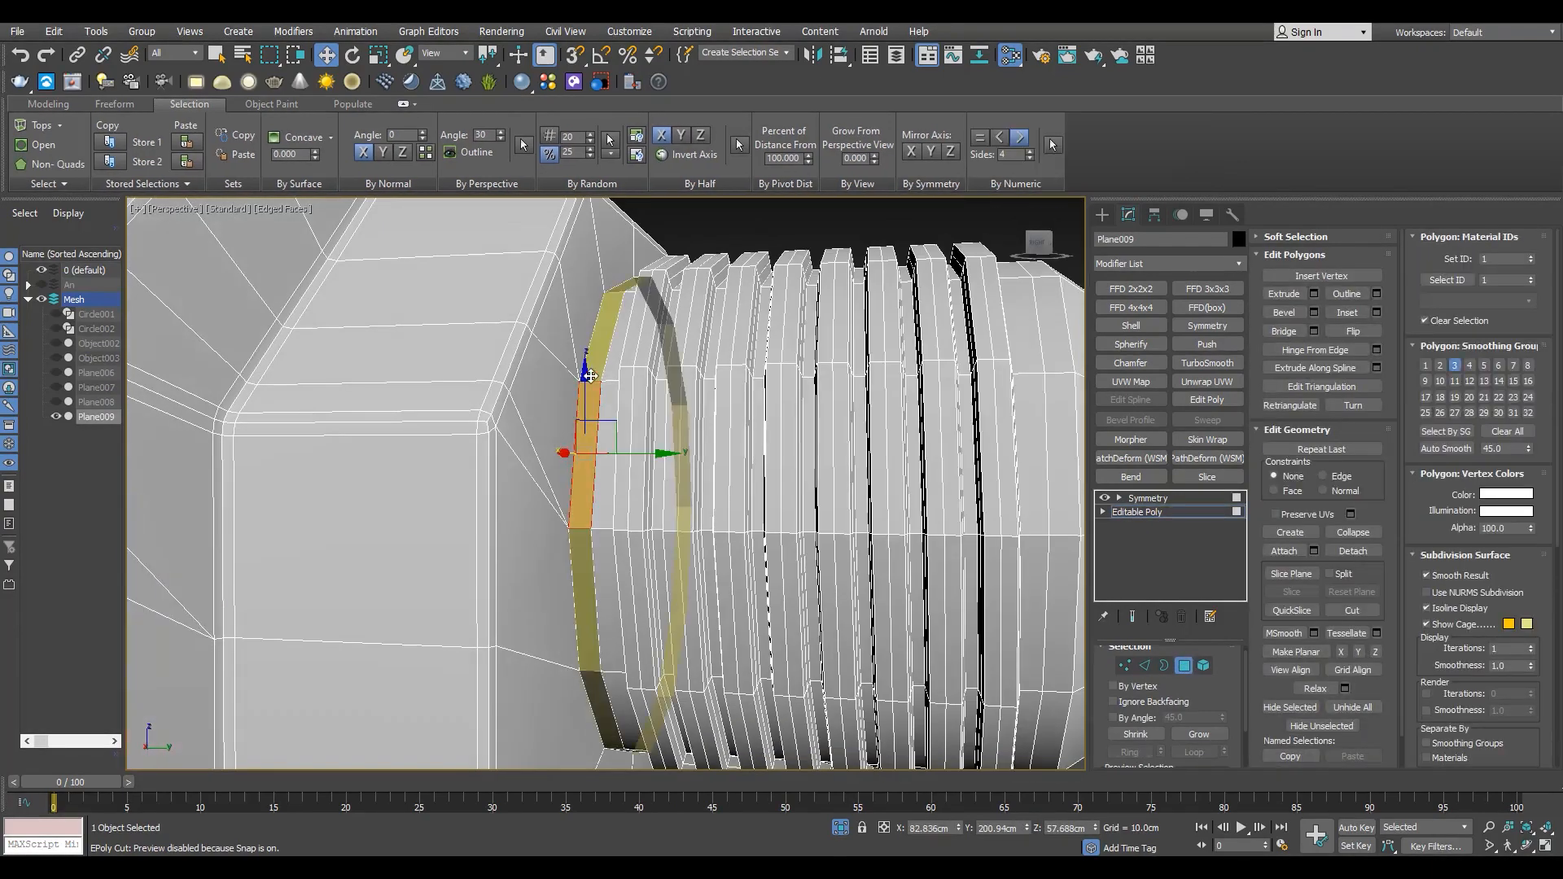
pyautogui.keyDown('shift'); pyautogui.click(1145, 666); pyautogui.keyUp('shift')
pyautogui.keyDown('alt'); pyautogui.doubleClick(599, 414); pyautogui.keyUp('alt')
pyautogui.keyDown('alt'); pyautogui.moveTo(599, 413); pyautogui.dragTo(606, 438, button='middle'); pyautogui.keyUp('alt')
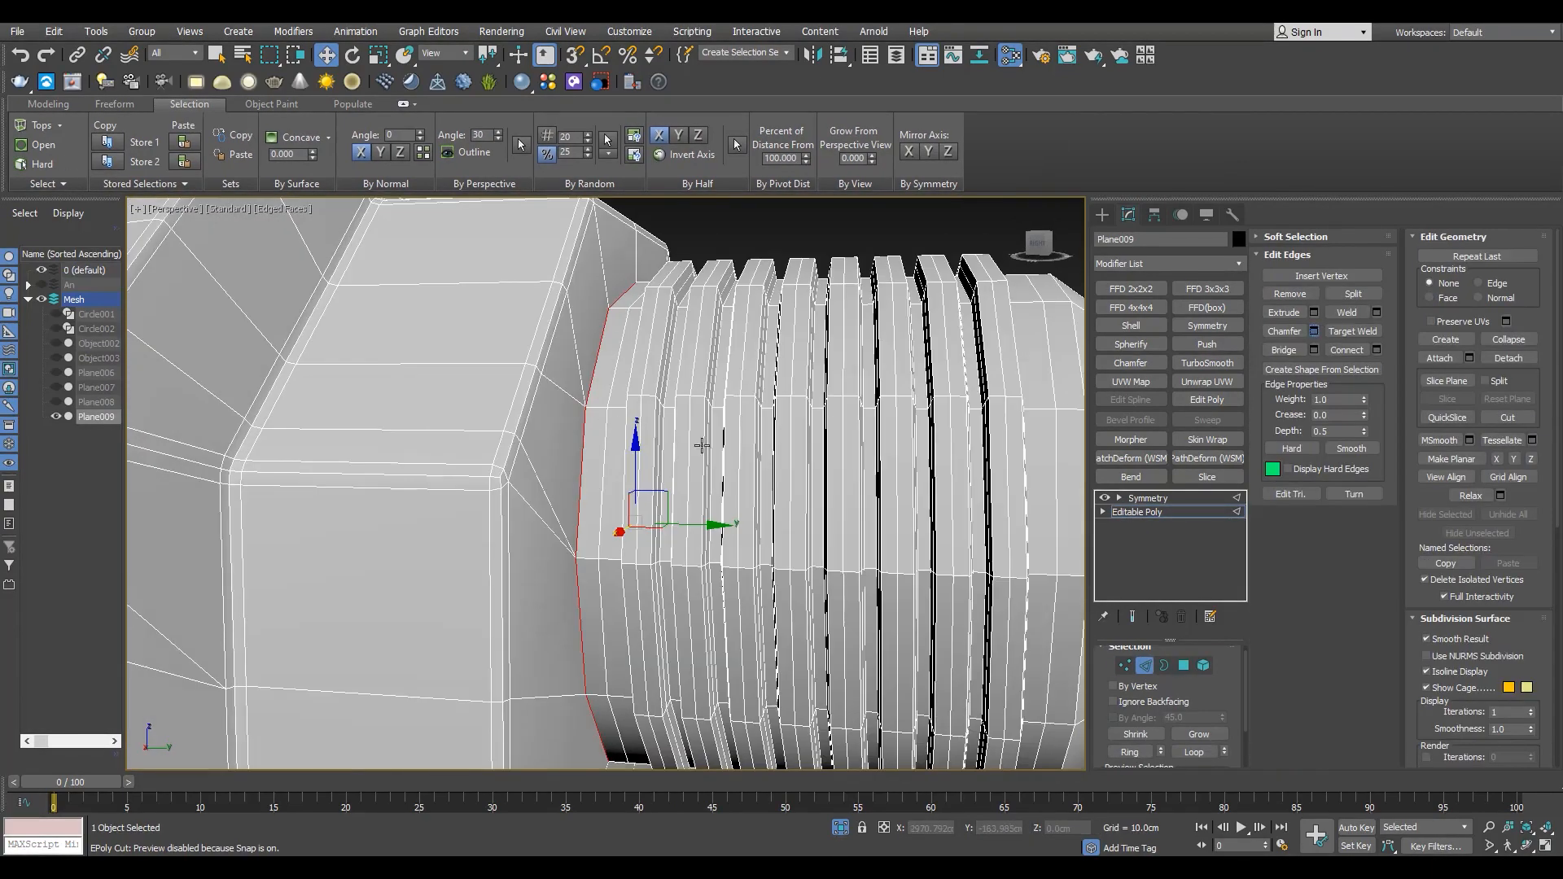
pyautogui.click(617, 658)
pyautogui.scroll(-4, 692, 529)
pyautogui.keyDown('alt'); pyautogui.moveTo(802, 466); pyautogui.dragTo(733, 461, button='middle'); pyautogui.keyUp('alt')
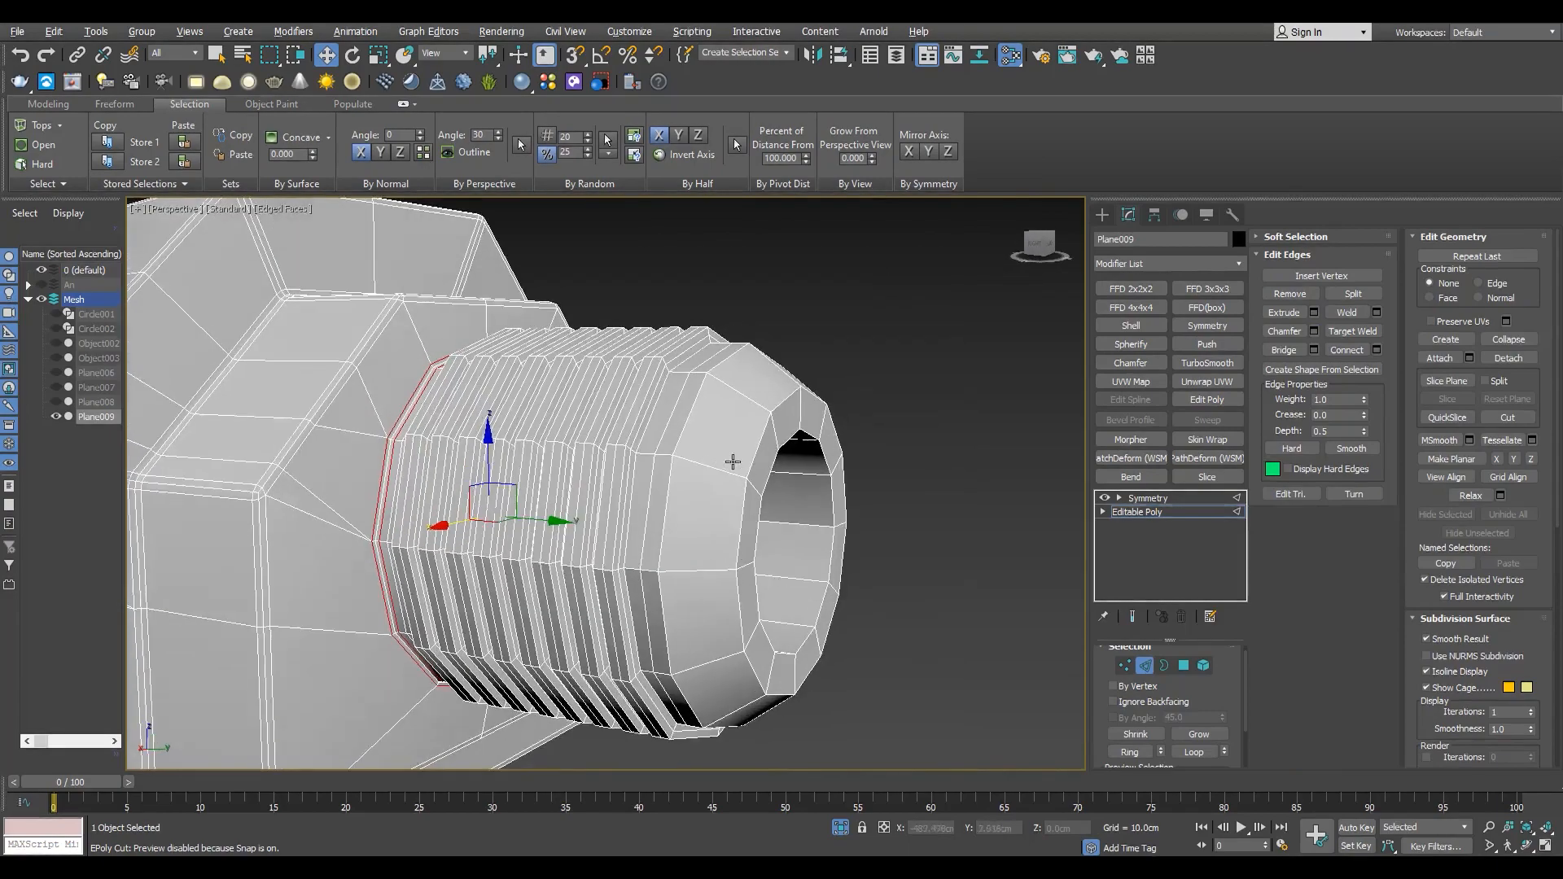
# - Select the ring of faces on the threaded connector's tapered end and chamfer its two border loops by 0.62 cm with 1 segment
pyautogui.scroll(3, 721, 432)
pyautogui.press('4')
pyautogui.click(716, 423)
pyautogui.keyDown('shift'); pyautogui.click(707, 517); pyautogui.keyUp('shift')
pyautogui.keyDown('shift'); pyautogui.click(1145, 667); pyautogui.keyUp('shift')
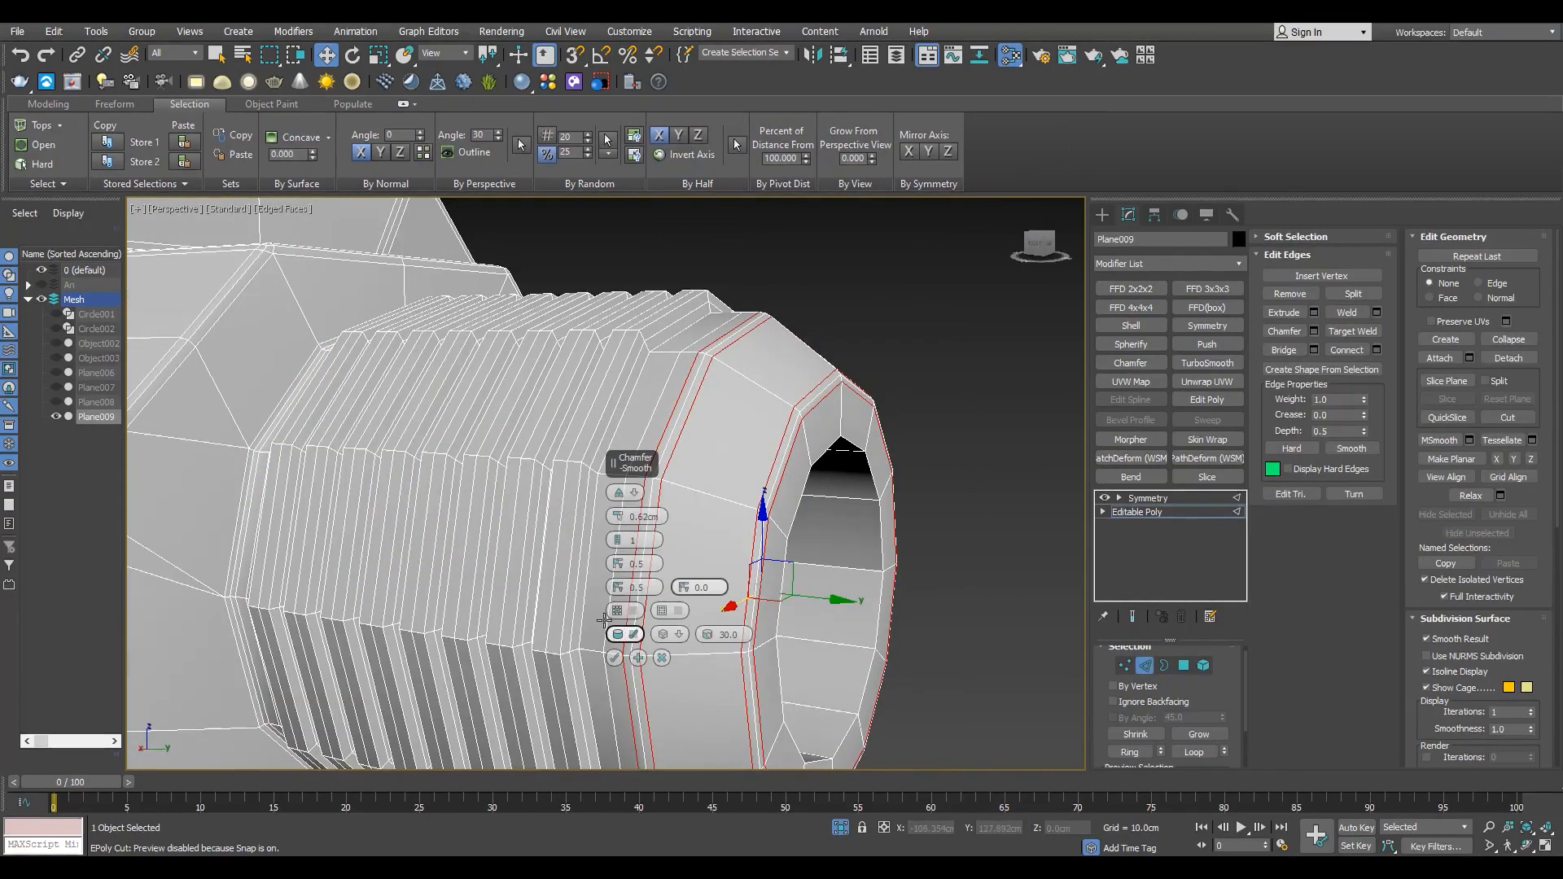
pyautogui.click(616, 658)
# - Select another edge loop around the connector's end and repeat the chamfer on it
pyautogui.keyDown('alt'); pyautogui.moveTo(717, 643); pyautogui.dragTo(766, 572, button='middle'); pyautogui.keyUp('alt')
pyautogui.doubleClick(687, 433)
pyautogui.keyDown('alt'); pyautogui.moveTo(687, 433); pyautogui.dragTo(733, 513, button='middle'); pyautogui.keyUp('alt')
pyautogui.press(';')
# - Apply TurboSmooth above the Symmetry modifier, inspect the smoothed underside around the mirror line, and delete the TurboSmooth
pyautogui.scroll(-4, 701, 492)
pyautogui.scroll(-4, 551, 527)
pyautogui.moveTo(505, 521); pyautogui.dragTo(782, 570, button='middle')
pyautogui.scroll(3, 782, 570)
pyautogui.scroll(3, 806, 602)
pyautogui.scroll(2, 808, 616)
pyautogui.click(1140, 499)
pyautogui.scroll(-4, 814, 489)
pyautogui.keyDown('alt'); pyautogui.moveTo(782, 481); pyautogui.dragTo(635, 457, button='middle'); pyautogui.keyUp('alt')
pyautogui.scroll(-3, 635, 456)
pyautogui.press('F4')
pyautogui.click(1208, 326)
pyautogui.click(1208, 363)
pyautogui.scroll(-4, 803, 478)
pyautogui.keyDown('alt'); pyautogui.moveTo(803, 478); pyautogui.dragTo(839, 391, button='middle'); pyautogui.keyUp('alt')
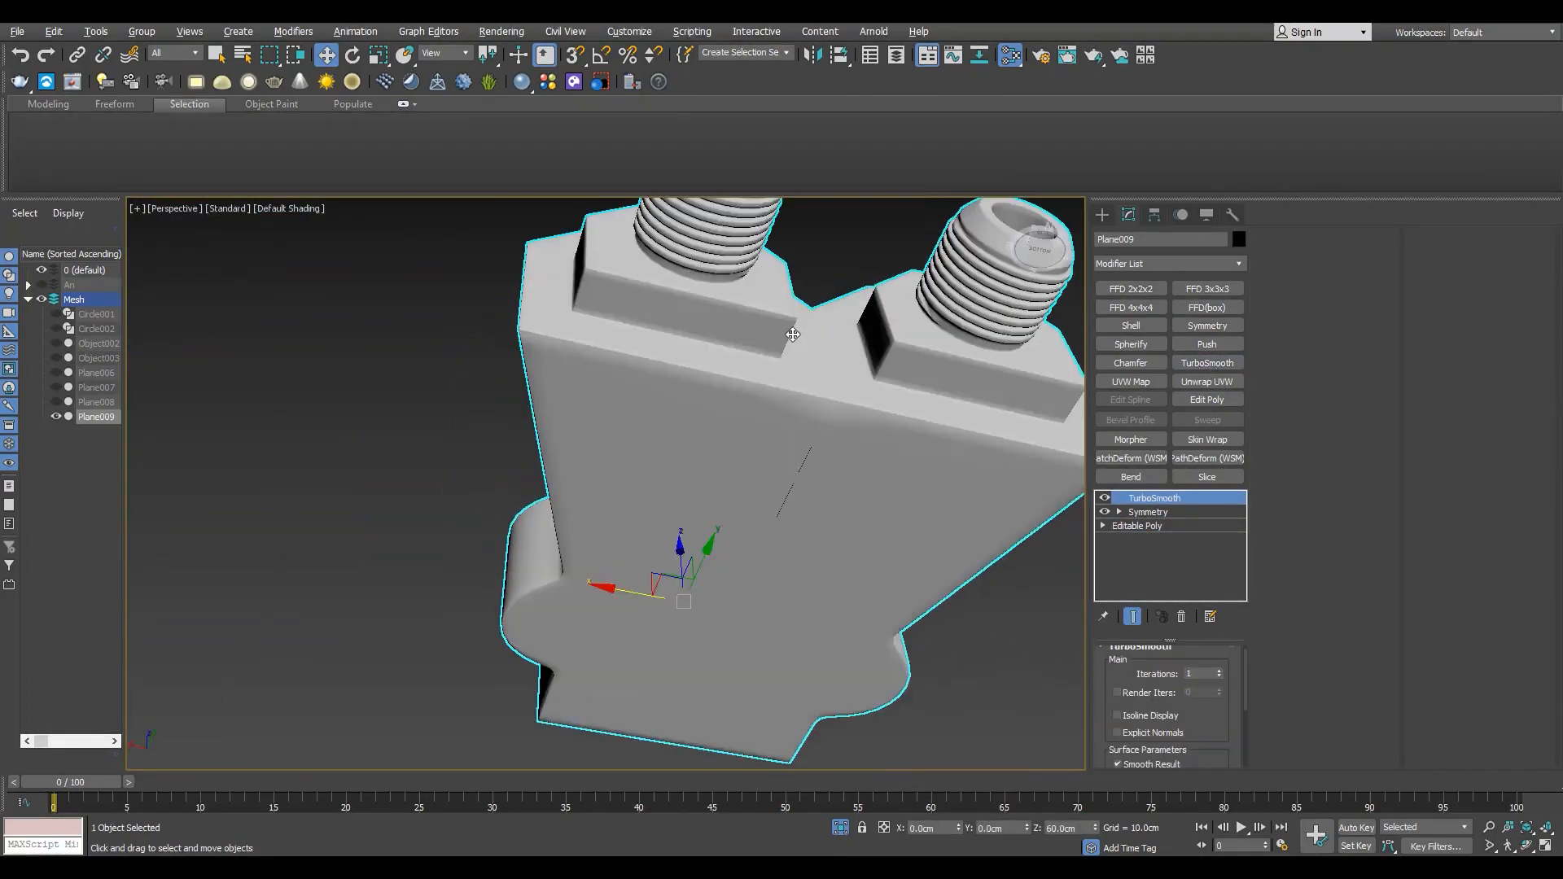
pyautogui.press('F4')
pyautogui.scroll(4, 854, 413)
pyautogui.click(1182, 617)
# - Select the underside vertices on the mirror line in the Editable Poly and align them along the mirror plane
pyautogui.scroll(-4, 753, 501)
pyautogui.keyDown('alt'); pyautogui.moveTo(752, 501); pyautogui.dragTo(767, 481, button='middle'); pyautogui.keyUp('alt')
pyautogui.scroll(4, 767, 480)
pyautogui.hotkey('alt', 'c')
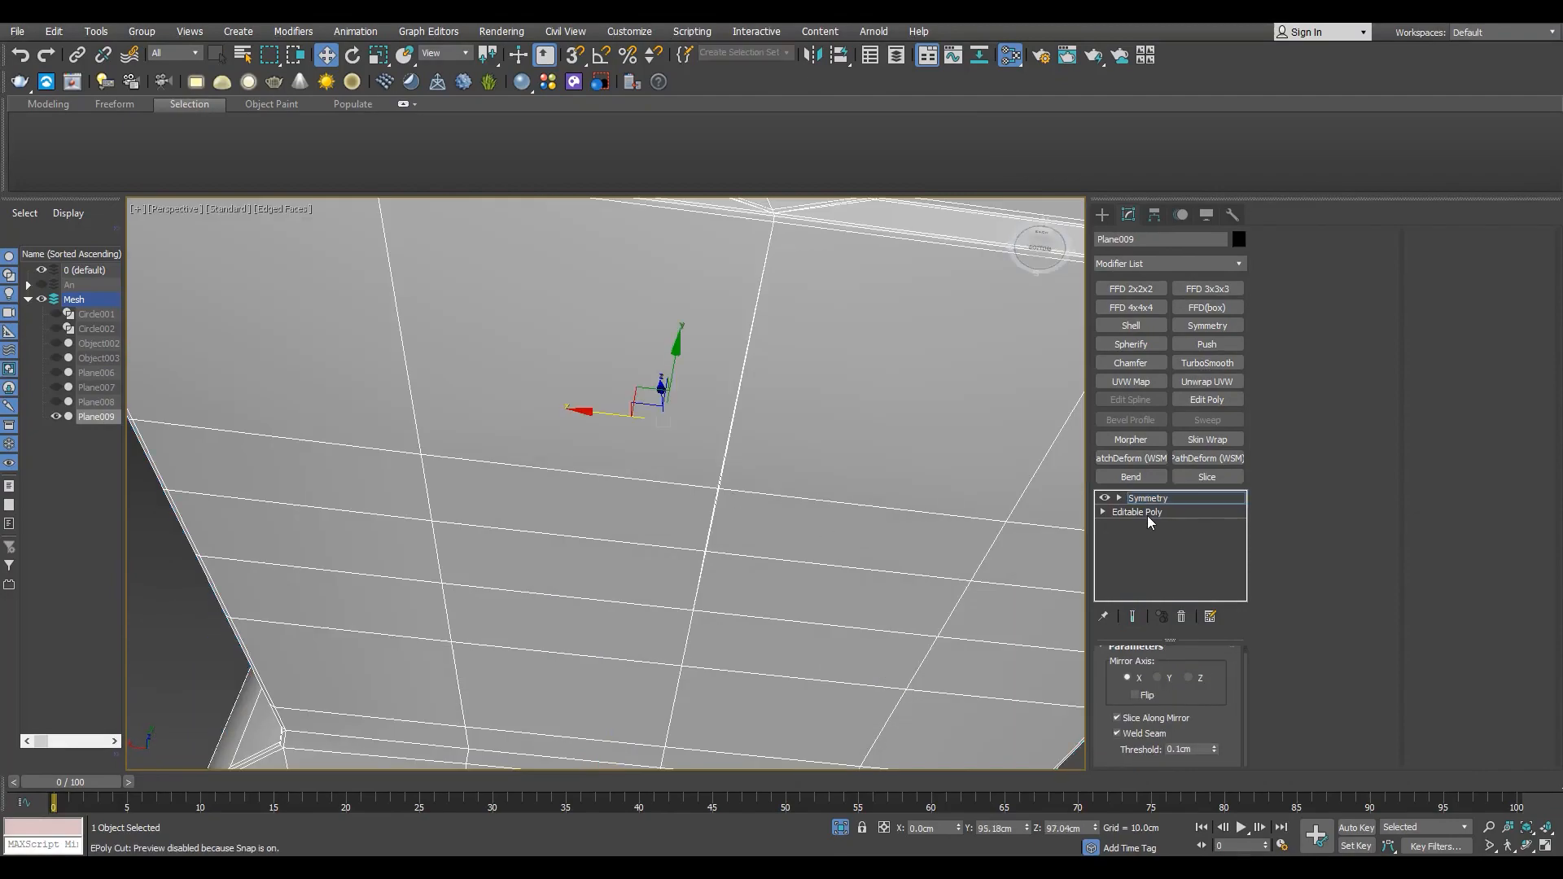
pyautogui.click(1147, 513)
pyautogui.scroll(-4, 681, 523)
pyautogui.press('F3')
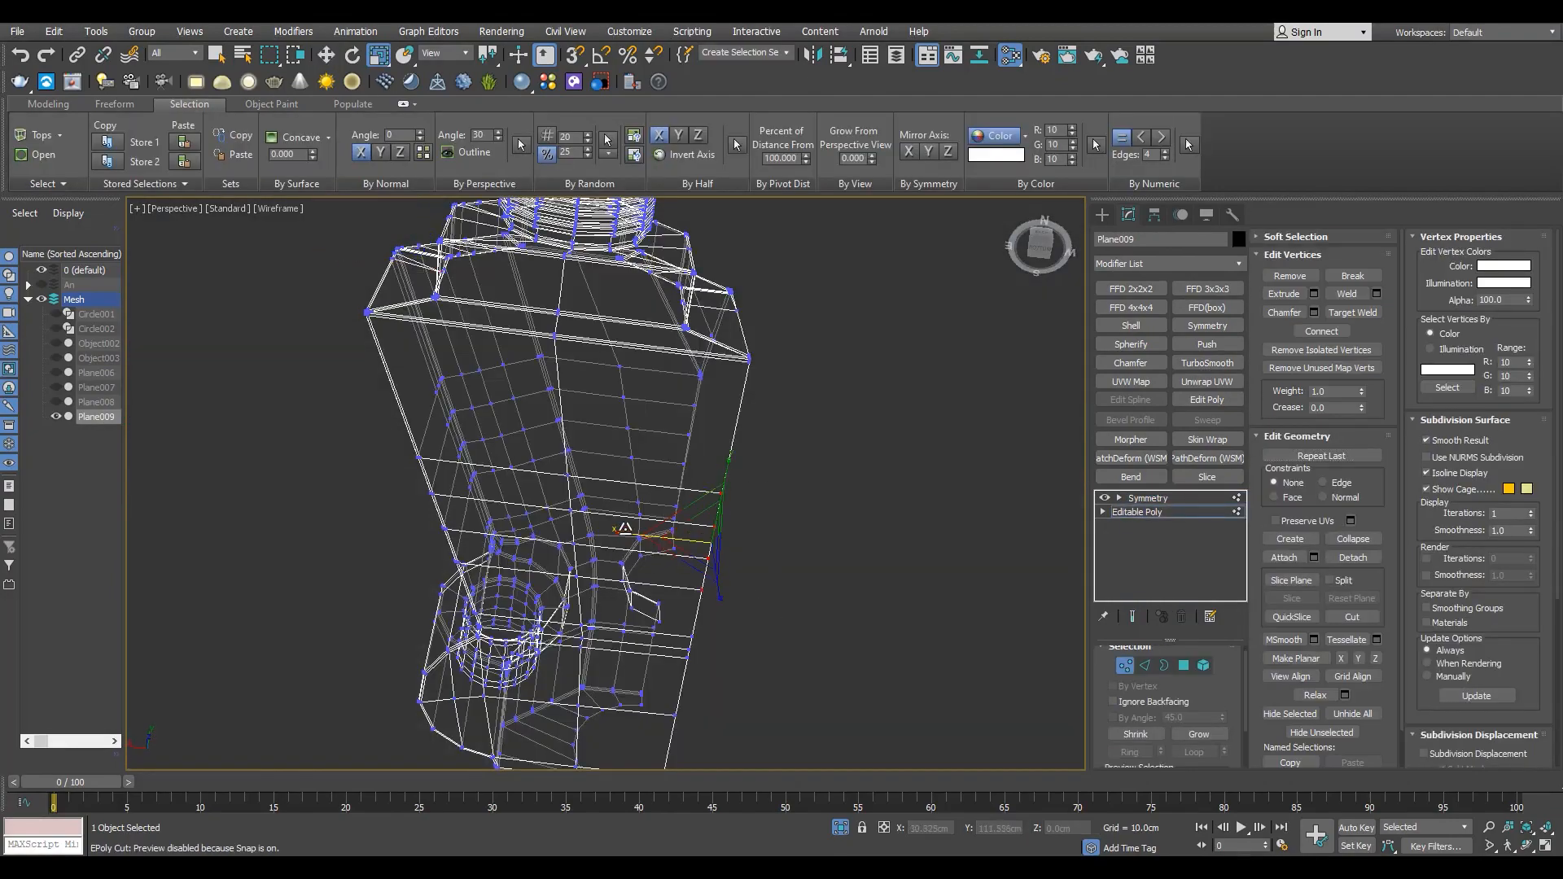
pyautogui.press('F3')
pyautogui.scroll(6, 796, 352)
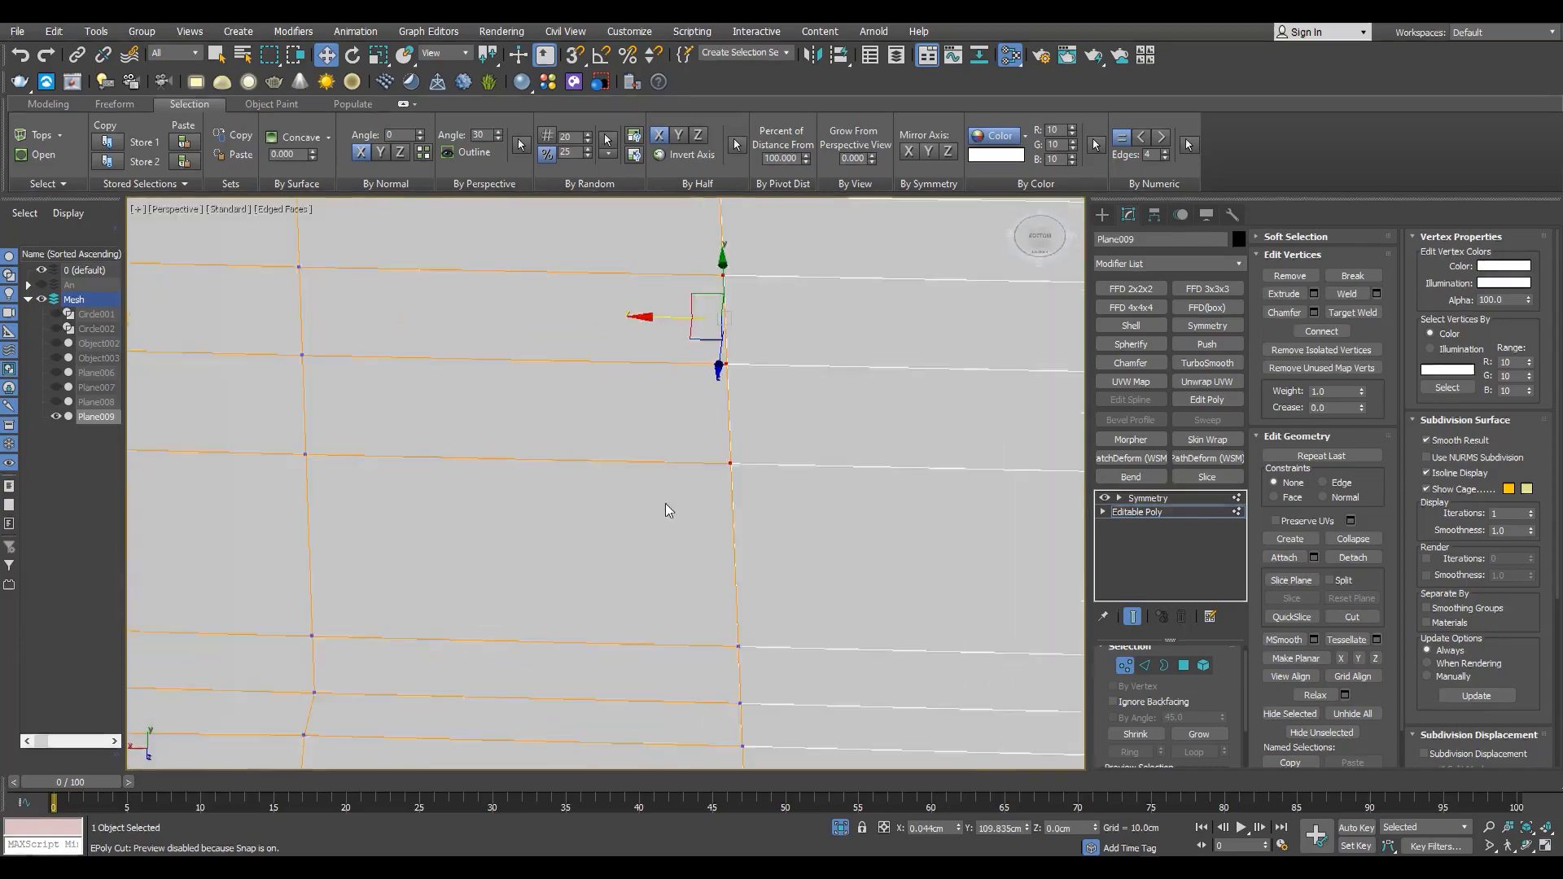
# - Apply TurboSmooth to check the underside seam, delete it, and examine the mirror-line vertices in the Editable Poly
pyautogui.click(1147, 498)
pyautogui.scroll(-6, 673, 419)
pyautogui.keyDown('alt'); pyautogui.moveTo(674, 419); pyautogui.dragTo(757, 456, button='middle'); pyautogui.keyUp('alt')
pyautogui.press('F4')
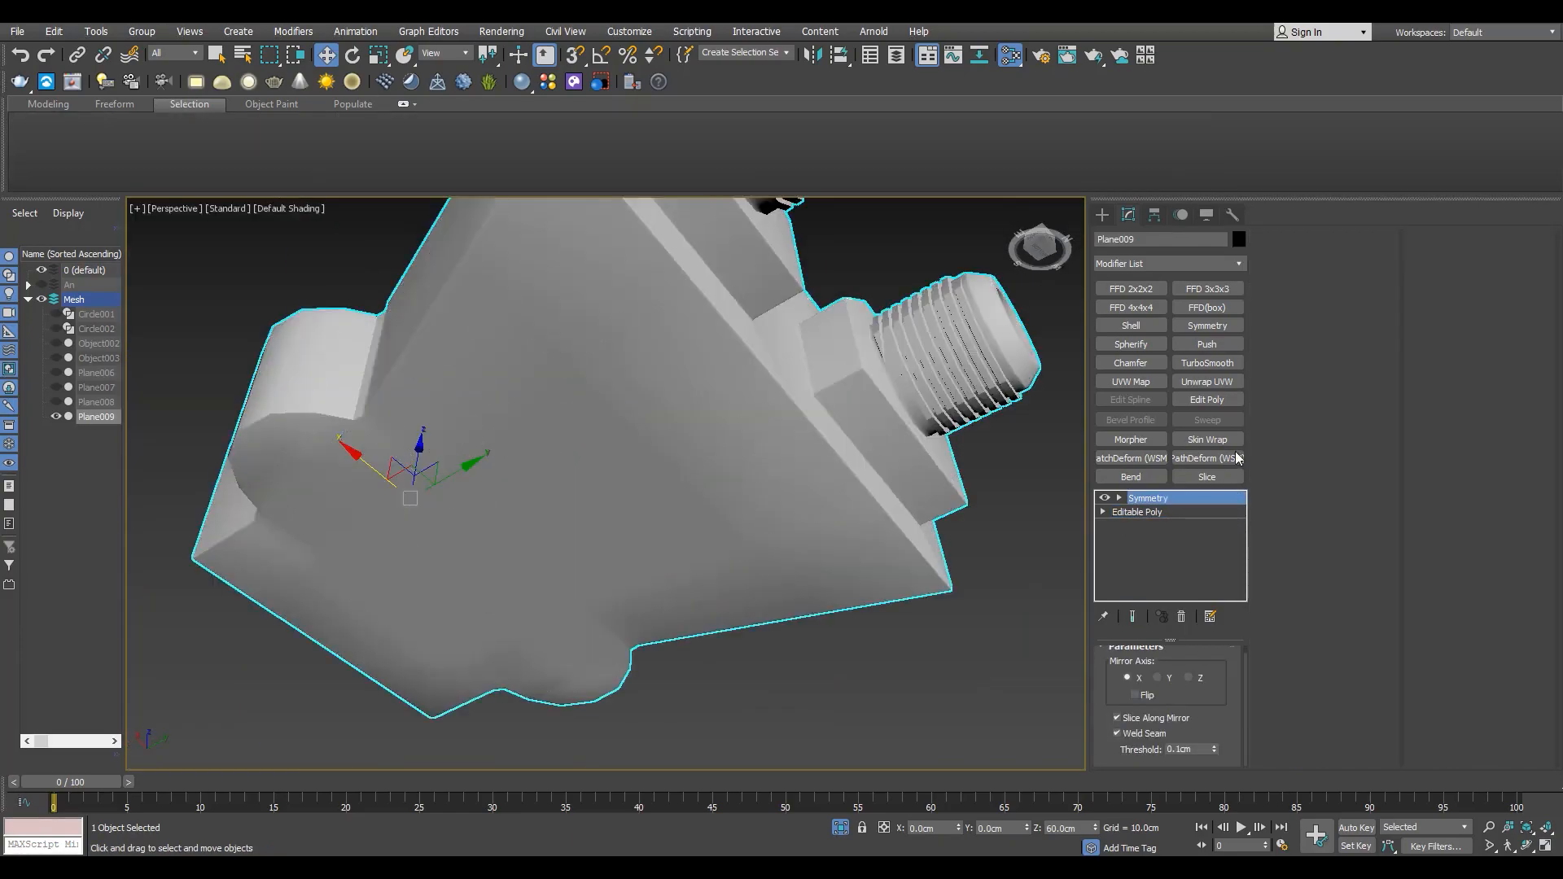
pyautogui.click(1207, 364)
pyautogui.scroll(3, 625, 511)
pyautogui.press('F4')
pyautogui.click(1181, 617)
pyautogui.click(1147, 512)
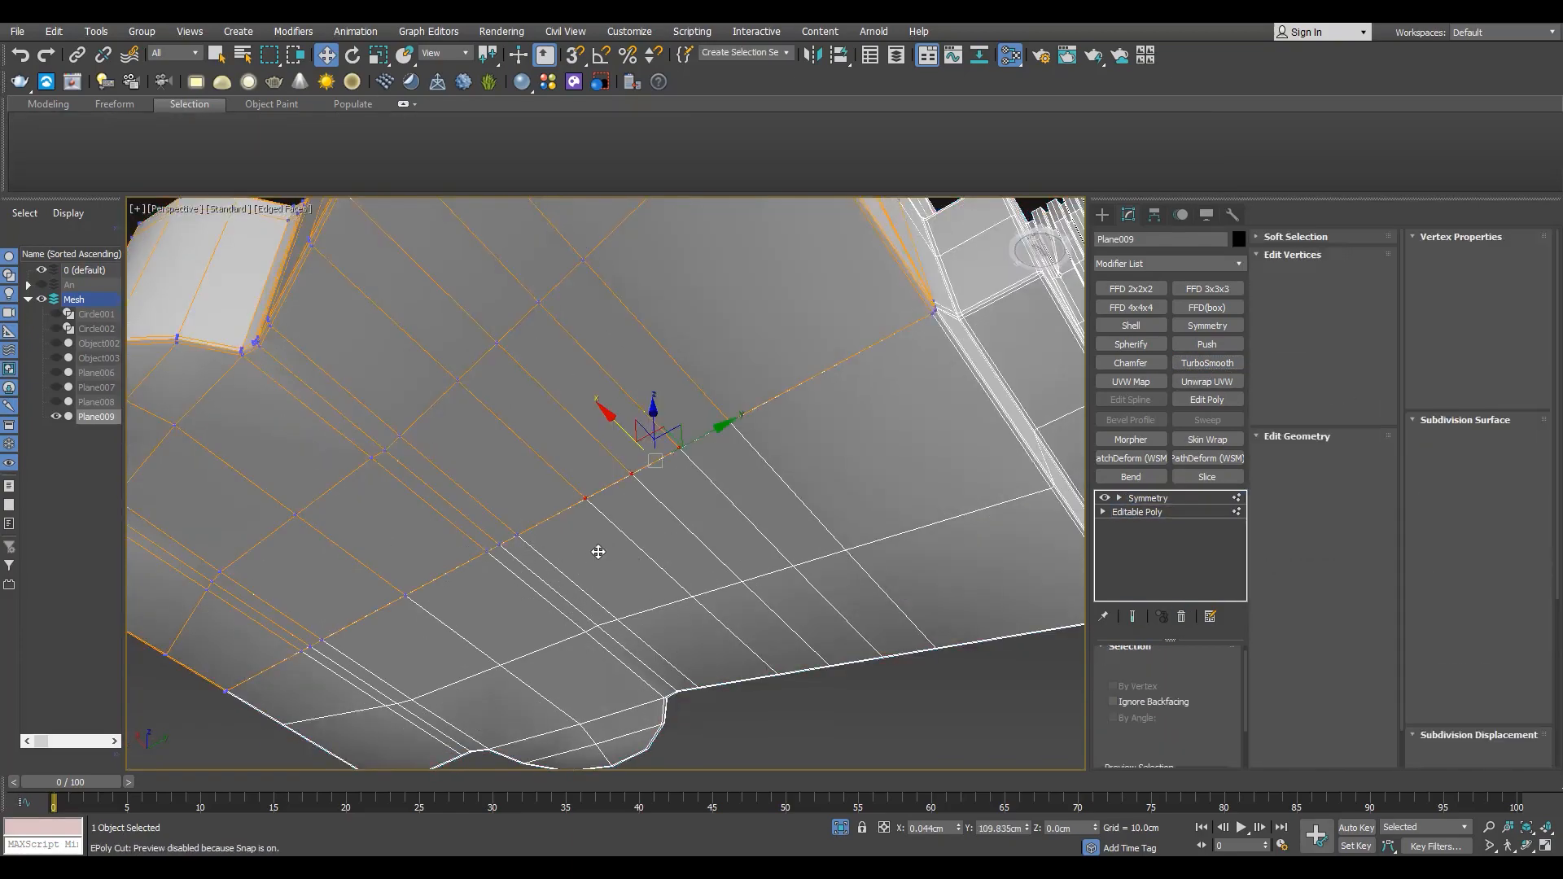
pyautogui.scroll(-4, 574, 515)
pyautogui.scroll(10, 583, 504)
pyautogui.scroll(-10, 583, 509)
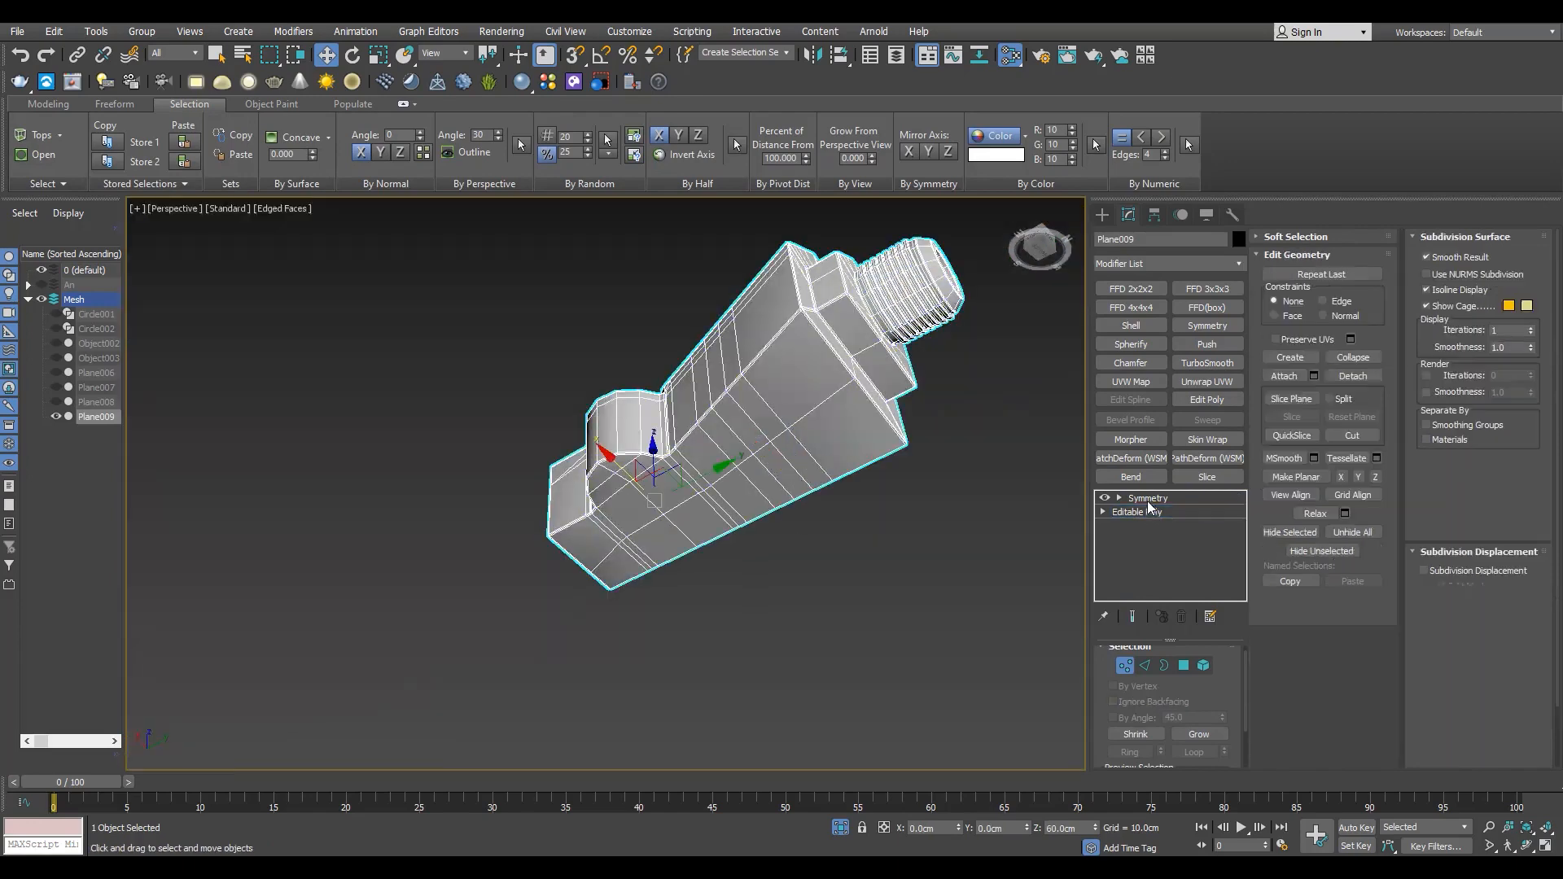
# - Apply TurboSmooth with 2 iterations above the Symmetry modifier and inspect the body's underside and sides
pyautogui.click(1146, 498)
pyautogui.click(1207, 363)
pyautogui.press('F4')
pyautogui.keyDown('alt'); pyautogui.moveTo(830, 373); pyautogui.dragTo(879, 416, button='middle'); pyautogui.keyUp('alt')
pyautogui.scroll(4, 830, 382)
pyautogui.click(1219, 671)
pyautogui.scroll(-4, 733, 473)
pyautogui.keyDown('alt'); pyautogui.moveTo(733, 472); pyautogui.dragTo(1205, 480, button='middle'); pyautogui.keyUp('alt')
pyautogui.scroll(4, 848, 481)
pyautogui.keyDown('alt'); pyautogui.moveTo(848, 481); pyautogui.dragTo(974, 409, button='middle'); pyautogui.keyUp('alt')
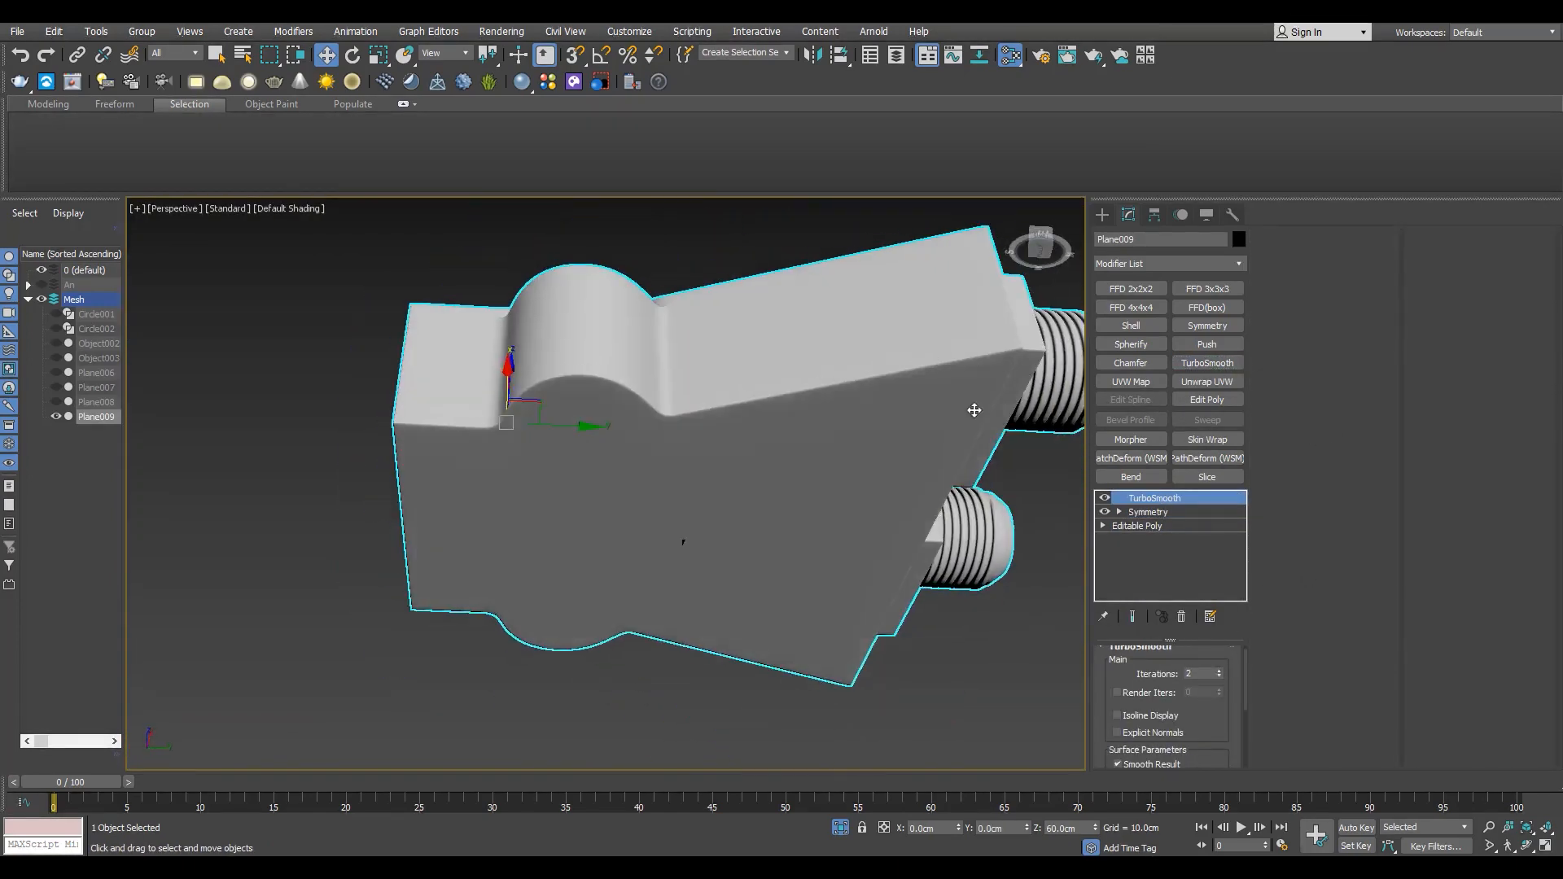
# - Delete the TurboSmooth modifier and collapse the Symmetry so the full body becomes a single Editable Poly
pyautogui.press('F4')
pyautogui.click(1181, 617)
pyautogui.click(1182, 617)
pyautogui.press('1')
pyautogui.scroll(6, 651, 538)
pyautogui.press('1')
pyautogui.press('F4')
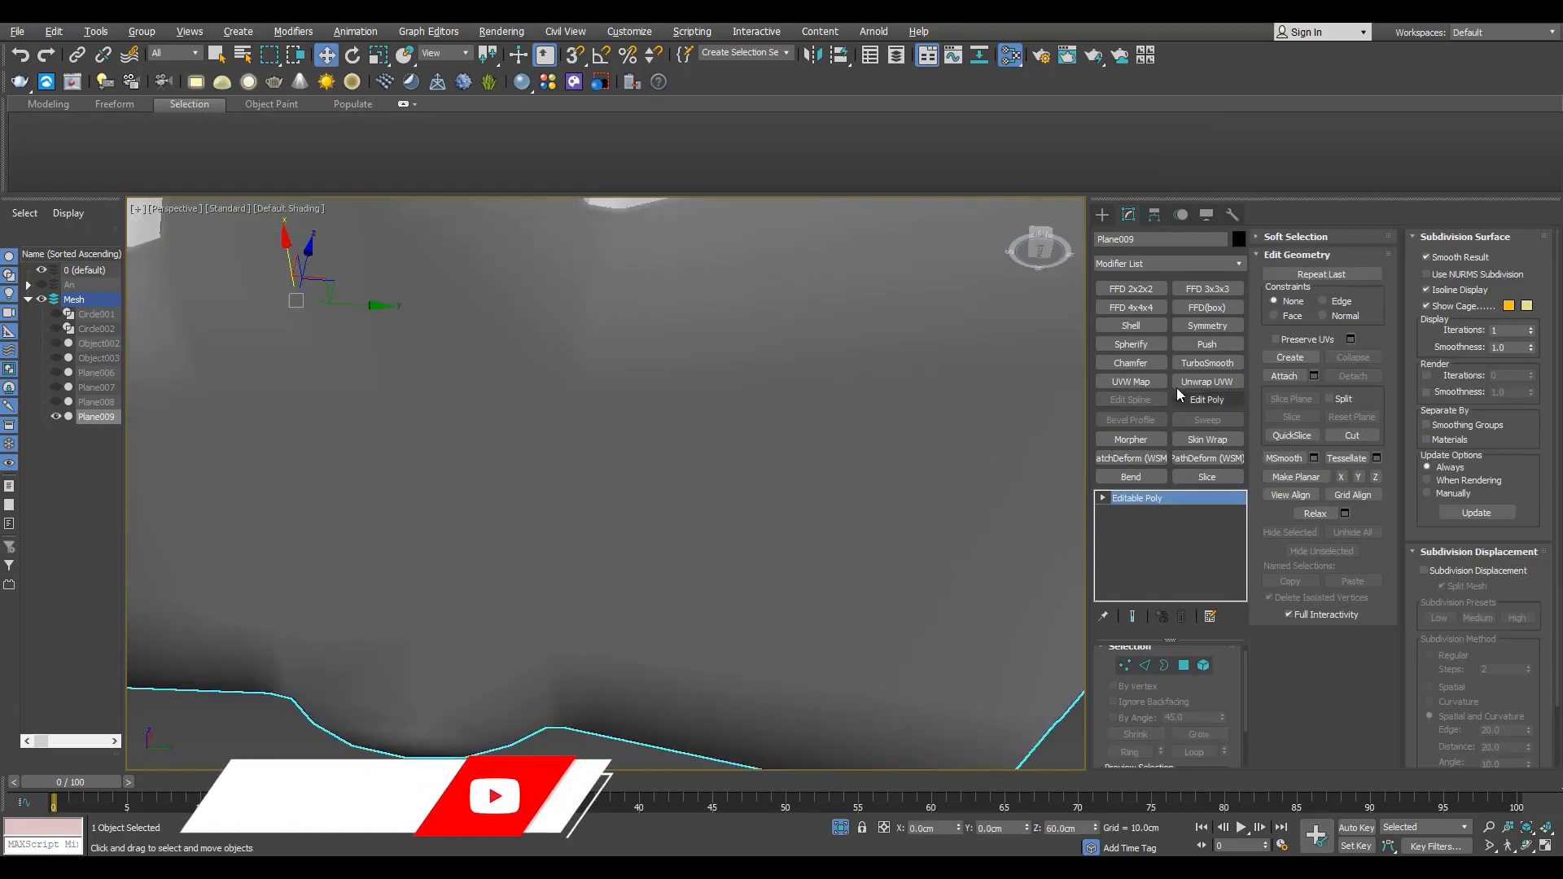
# - Apply TurboSmooth to the collapsed body, inspect the result from the front, and delete the modifier
pyautogui.click(1207, 363)
pyautogui.scroll(-6, 733, 481)
pyautogui.keyDown('alt'); pyautogui.moveTo(733, 481); pyautogui.dragTo(640, 480, button='middle'); pyautogui.keyUp('alt')
pyautogui.keyDown('alt'); pyautogui.moveTo(692, 408); pyautogui.dragTo(820, 551, button='middle'); pyautogui.keyUp('alt')
pyautogui.press('F4')
pyautogui.click(1181, 618)
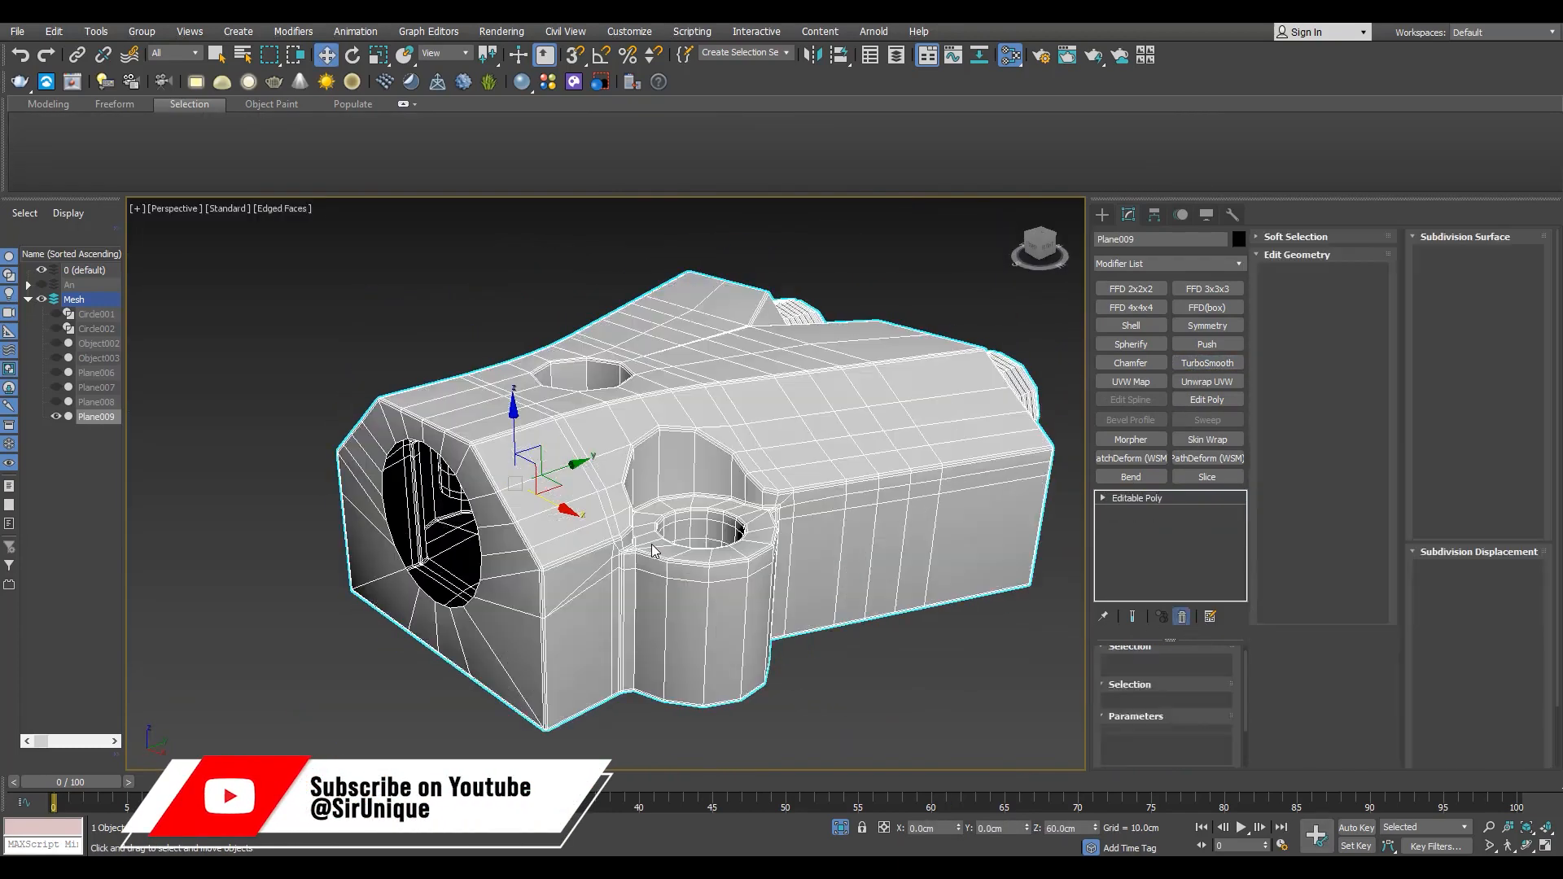
# - Exit isolation, add Object003 and Object002 to the selection, and isolate them together with the body
pyautogui.keyDown('alt'); pyautogui.moveTo(651, 521); pyautogui.dragTo(663, 456, button='middle'); pyautogui.keyUp('alt')
pyautogui.click(841, 828)
pyautogui.keyDown('ctrl'); pyautogui.click(98, 359); pyautogui.keyUp('ctrl')
pyautogui.keyDown('ctrl'); pyautogui.click(99, 343); pyautogui.keyUp('ctrl')
pyautogui.click(841, 828)
# - Attach the threaded front insert to the body and select the border of the round front opening
pyautogui.moveTo(782, 505)
pyautogui.keyDown('alt'); pyautogui.mouseDown(button='middle')
pyautogui.moveTo(629, 510)
pyautogui.moveTo(766, 522)
pyautogui.mouseUp(button='middle'); pyautogui.keyUp('alt')
pyautogui.click(912, 619)
pyautogui.click(437, 586)
pyautogui.keyDown('alt'); pyautogui.moveTo(383, 611); pyautogui.dragTo(431, 590, button='middle'); pyautogui.keyUp('alt')
pyautogui.scroll(5, 481, 663)
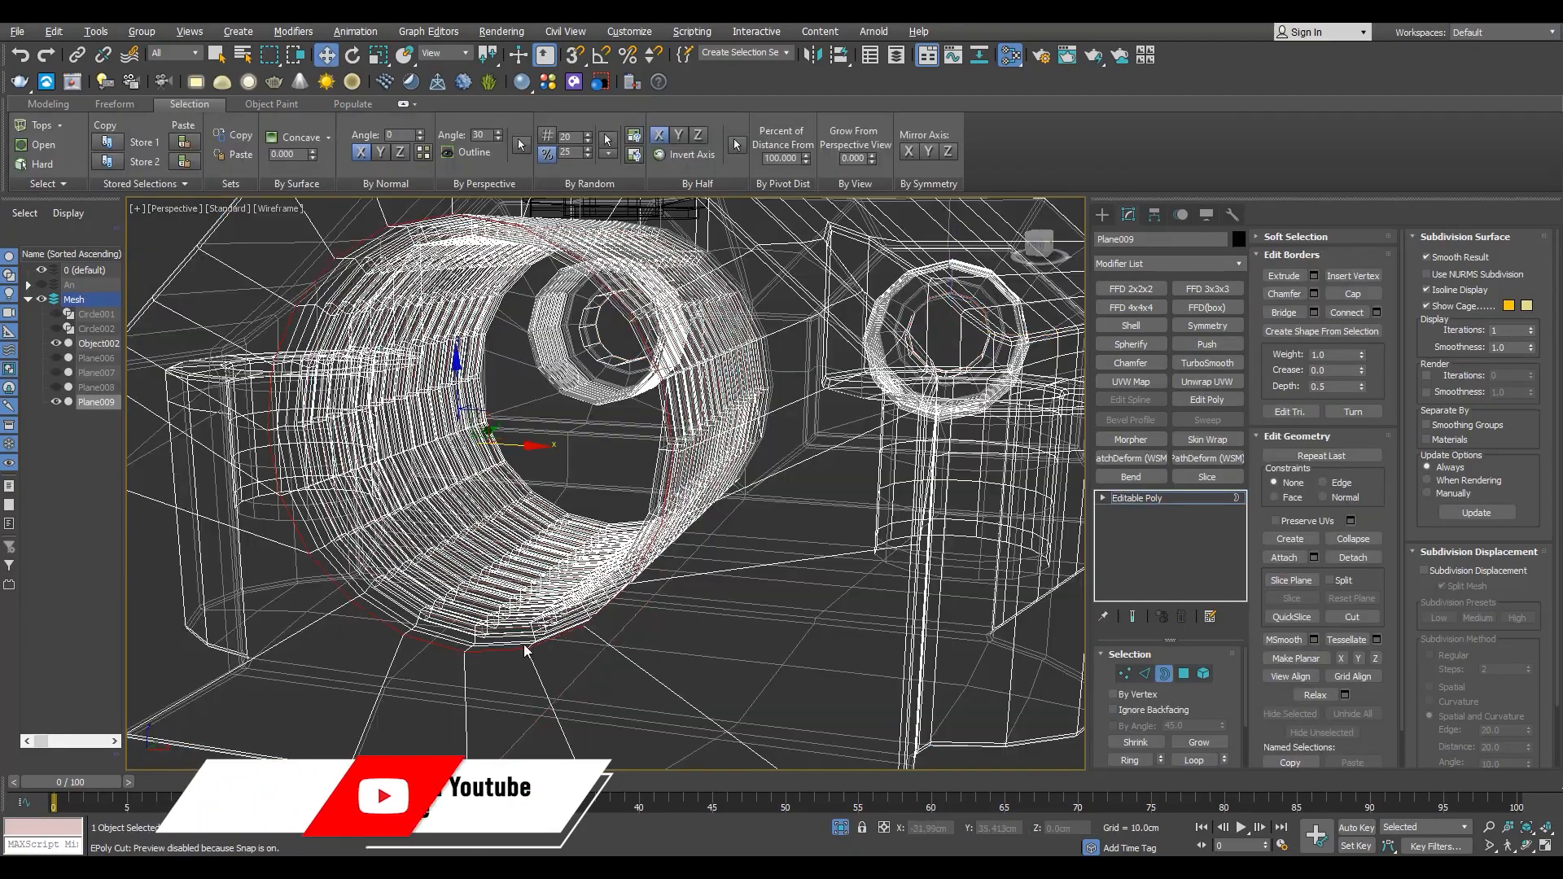